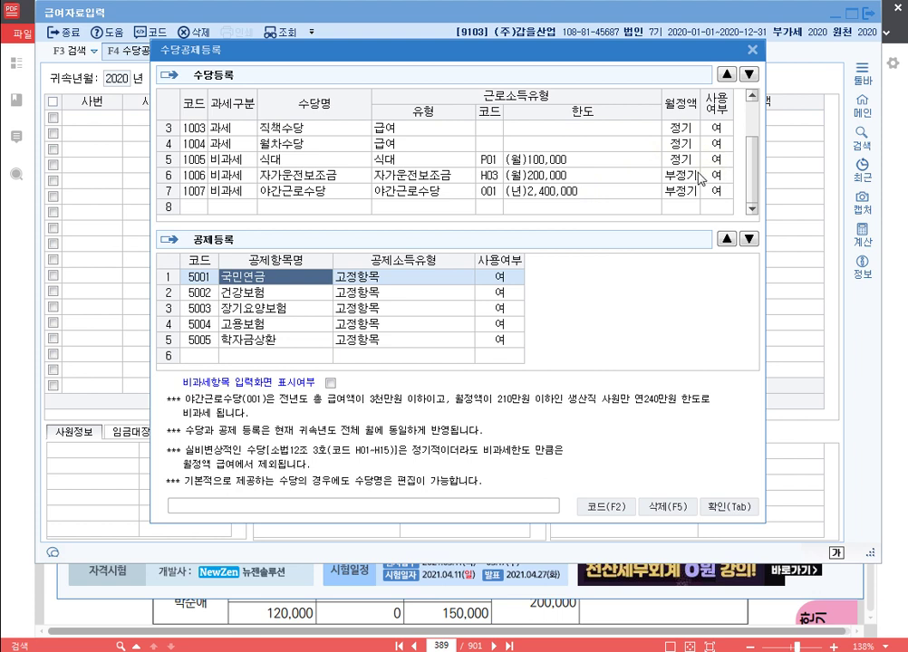
Step: Give the 식대 allowance non-taxable code P01 and keep it in row 5
{"action": "left_click", "coordinate": [292, 159]}
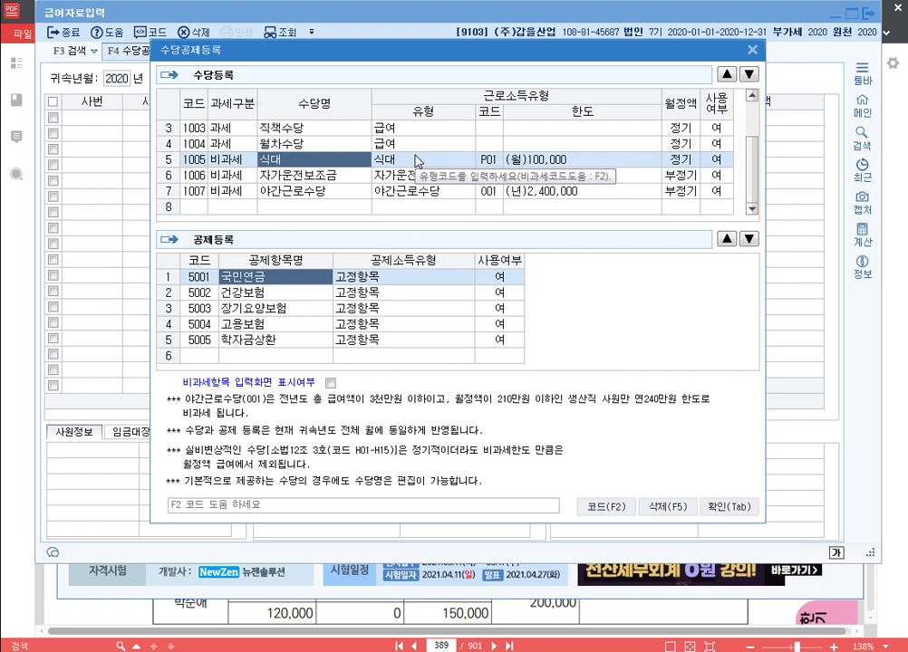
{"action": "type", "text": "P01"}
{"action": "key", "text": "Return"}
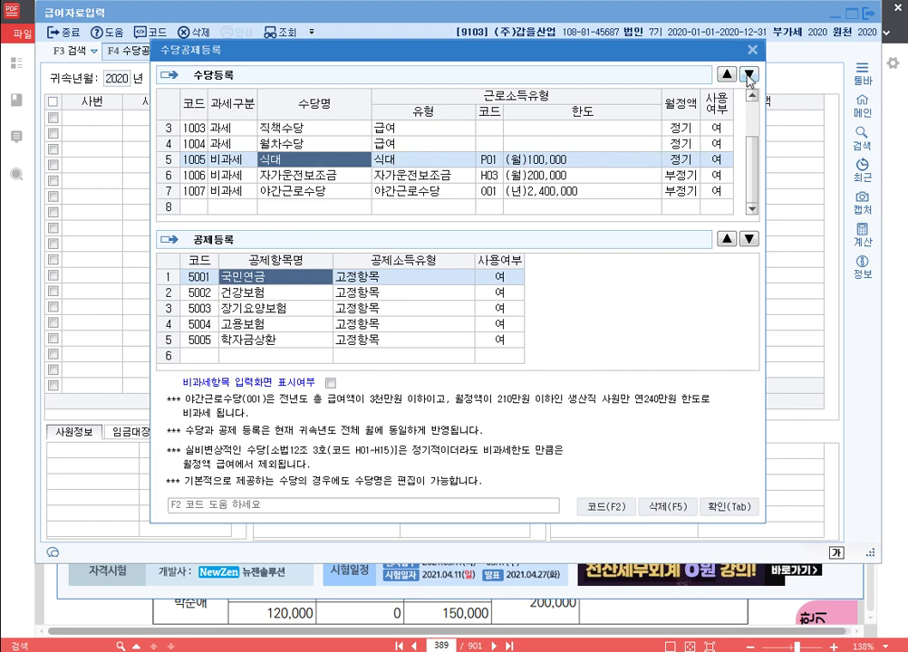
{"action": "left_click", "coordinate": [750, 76]}
{"action": "left_click", "coordinate": [749, 76]}
{"action": "left_click", "coordinate": [726, 74]}
{"action": "left_click", "coordinate": [725, 74]}
{"action": "scroll", "coordinate": [335, 188], "scroll_direction": "up", "scroll_amount": 2}
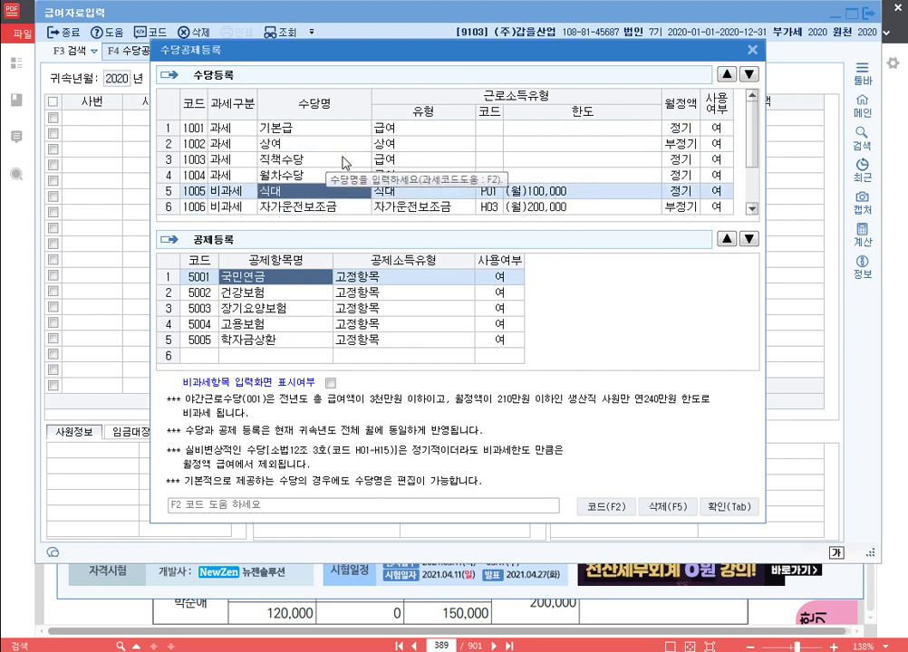
{"action": "scroll", "coordinate": [351, 209], "scroll_direction": "down", "scroll_amount": 2}
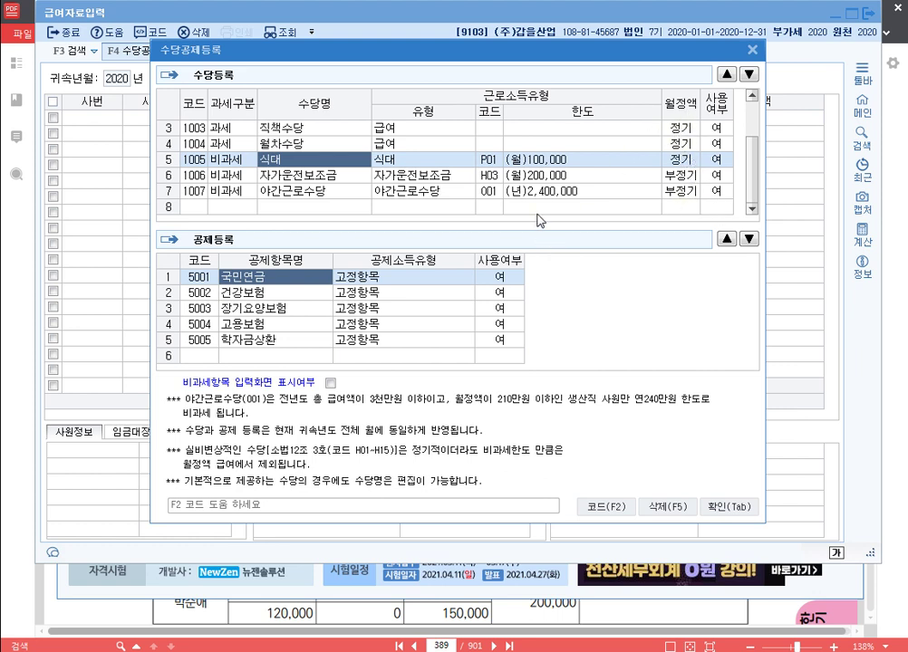
Step: Start a new allowance in row 8 with 과세구분 set to 비과세
{"action": "left_click", "coordinate": [243, 210]}
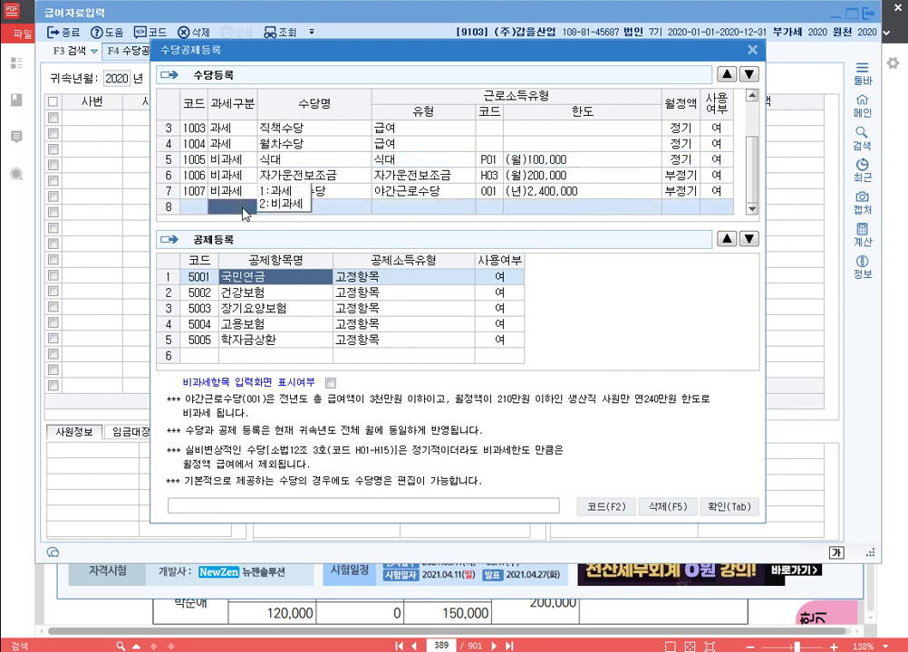
{"action": "left_click", "coordinate": [257, 211]}
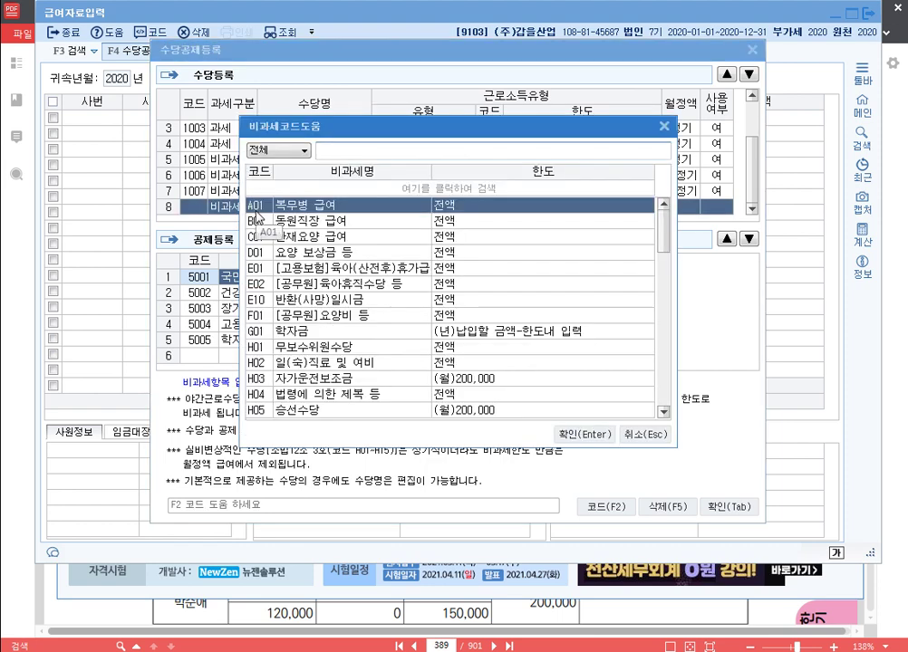
{"action": "scroll", "coordinate": [412, 291], "scroll_direction": "down", "scroll_amount": 15}
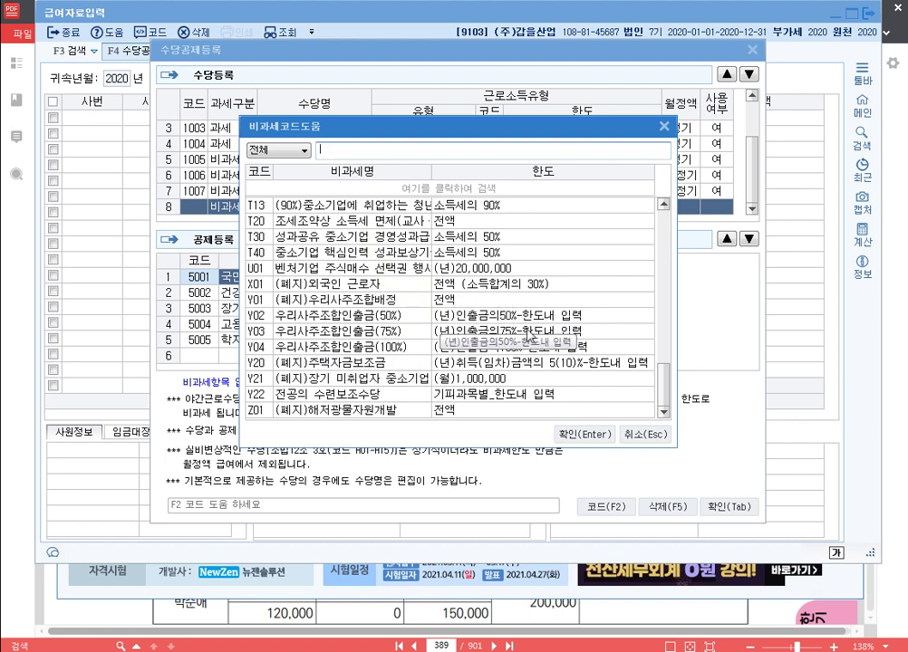
{"action": "scroll", "coordinate": [398, 297], "scroll_direction": "up", "scroll_amount": 12}
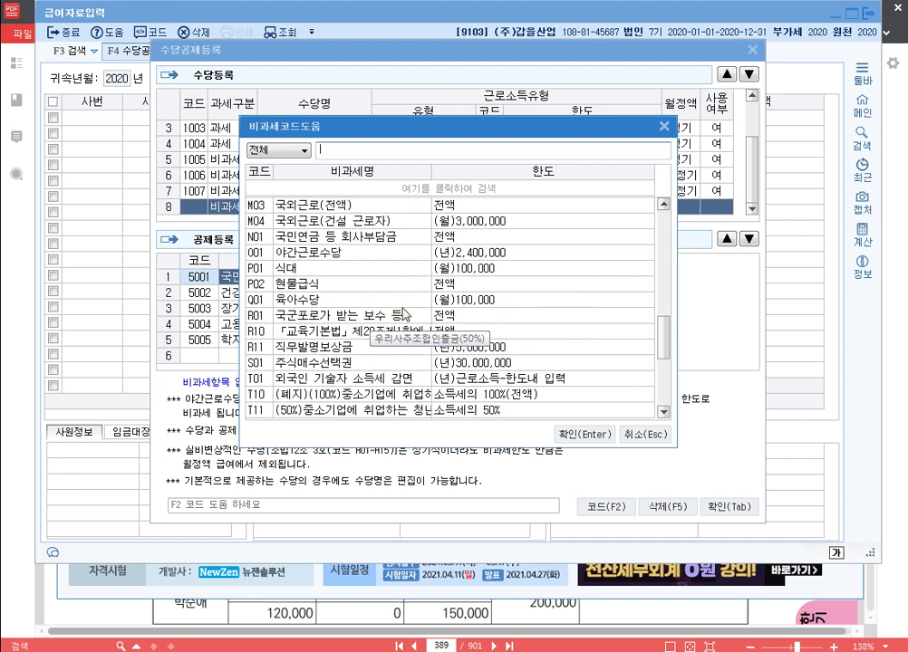
{"action": "scroll", "coordinate": [386, 298], "scroll_direction": "up", "scroll_amount": 5}
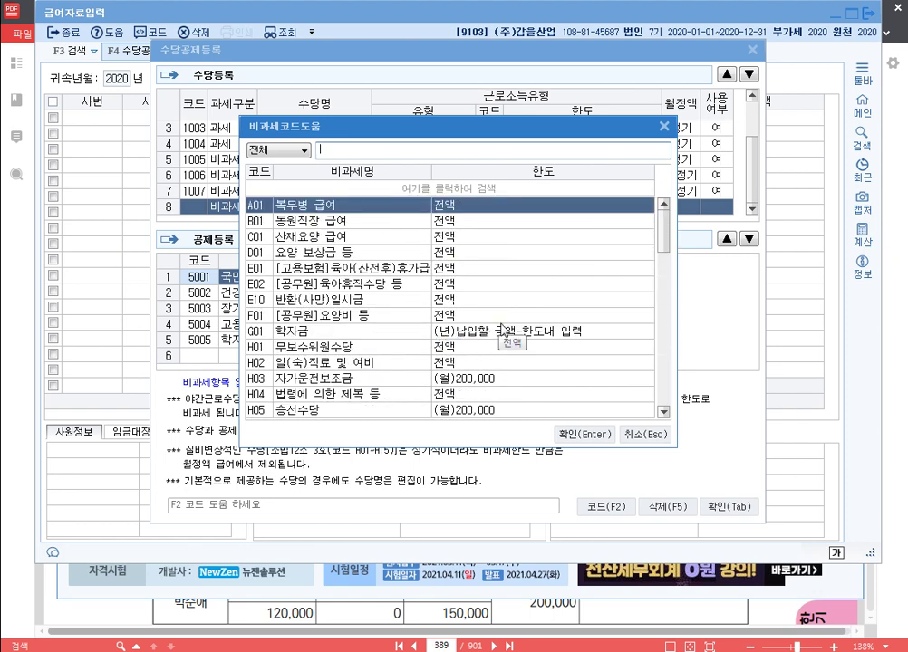
Step: Search the non-taxable code list for 일, 국외 and 육아 entries
{"action": "type", "text": "일"}
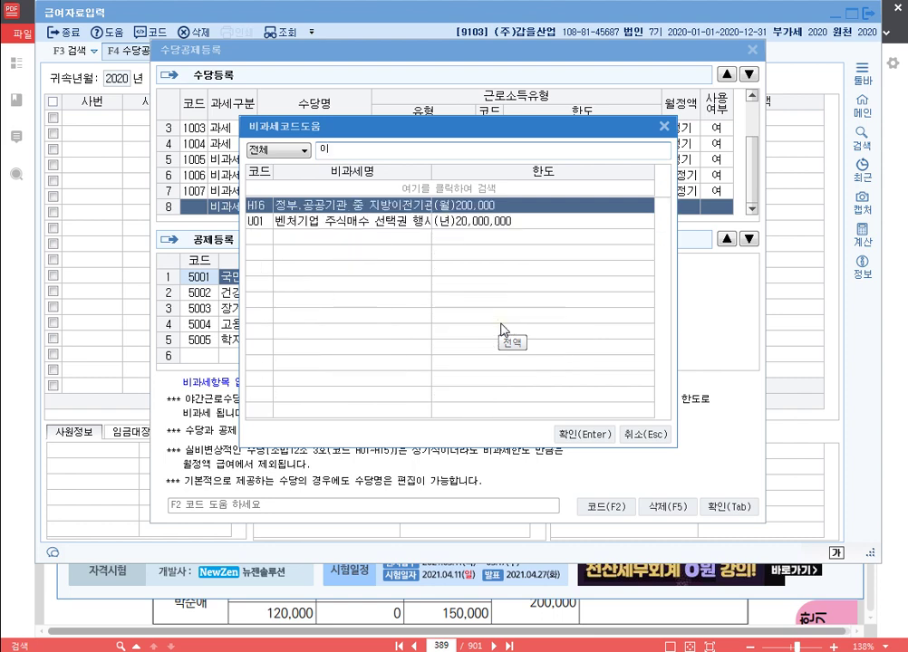
{"action": "key", "text": "Down"}
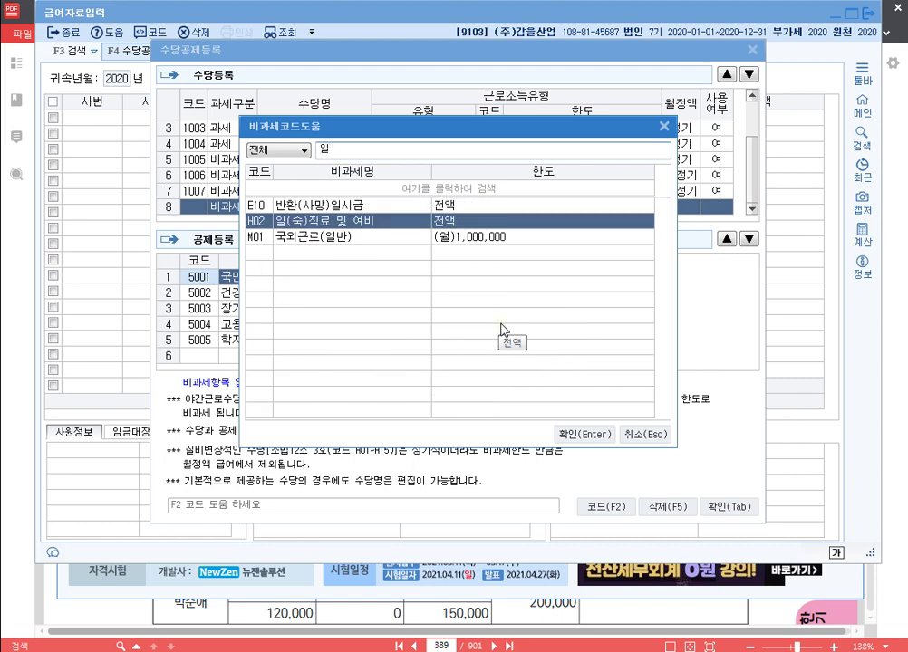
{"action": "key", "text": "BackSpace"}
{"action": "type", "text": "국외"}
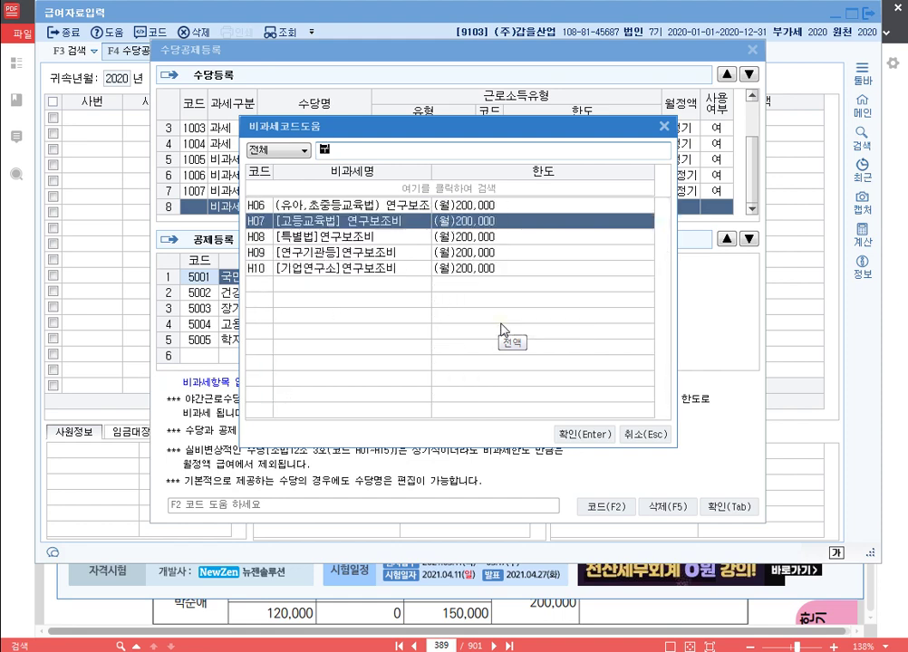
{"action": "key", "text": "Up"}
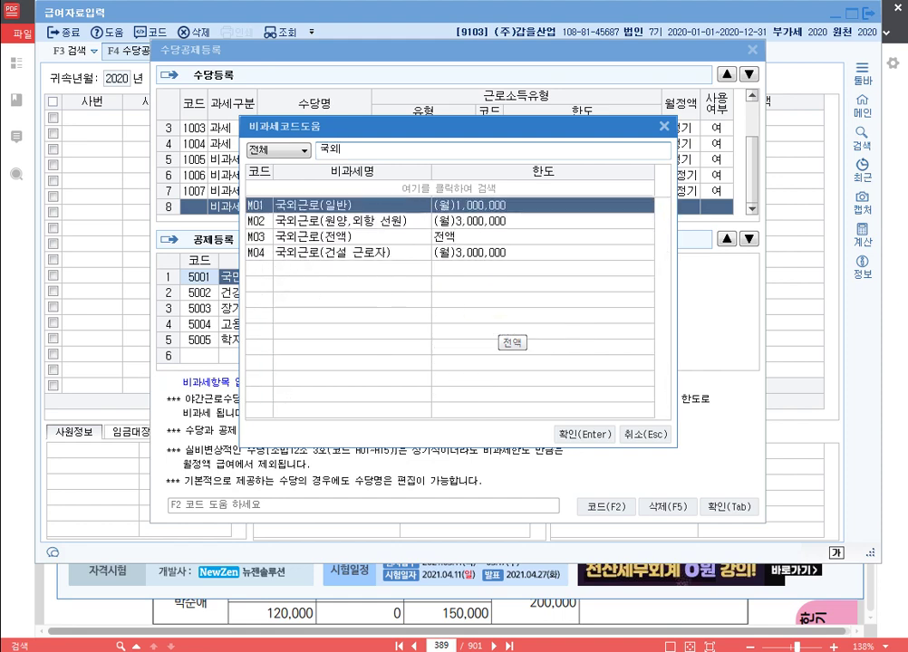
{"action": "key", "text": "BackSpace"}
{"action": "key", "text": "BackSpace"}
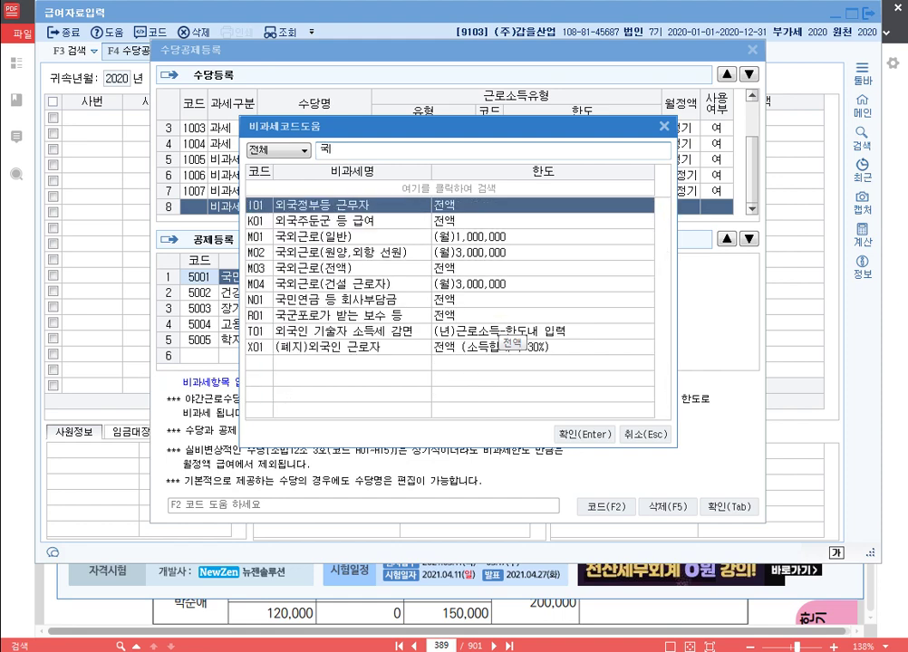
{"action": "type", "text": "육아"}
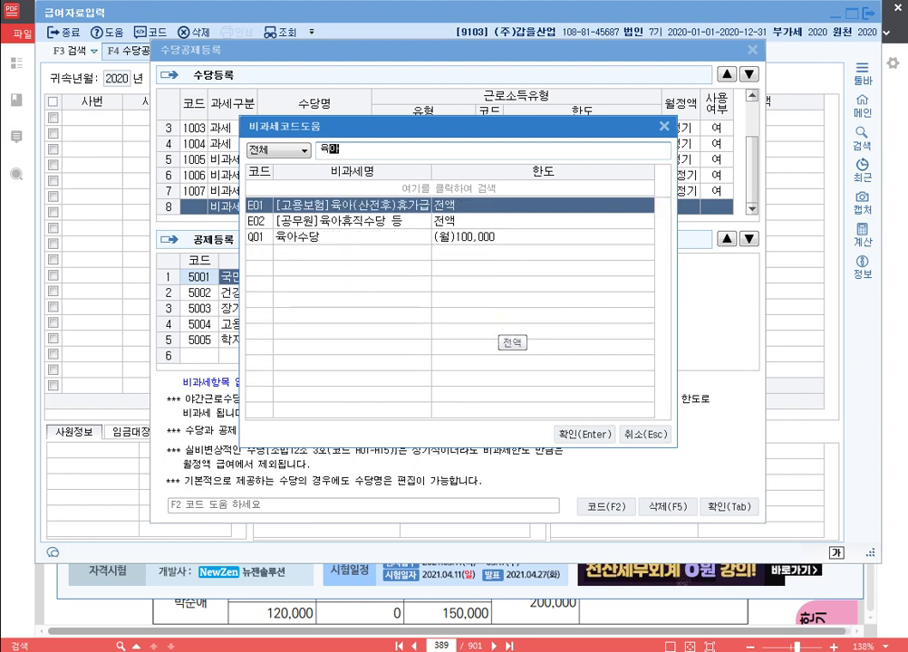
{"action": "key", "text": "Down"}
{"action": "key", "text": "Down"}
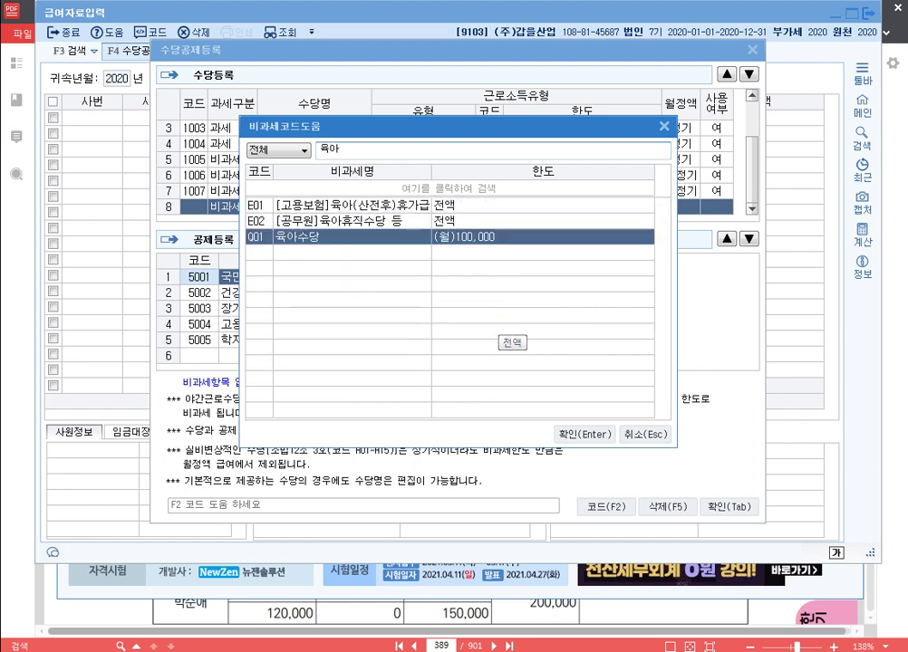
Step: Search the codes for 직무 and 연구, then close the list without choosing
{"action": "key", "text": "BackSpace"}
{"action": "key", "text": "BackSpace"}
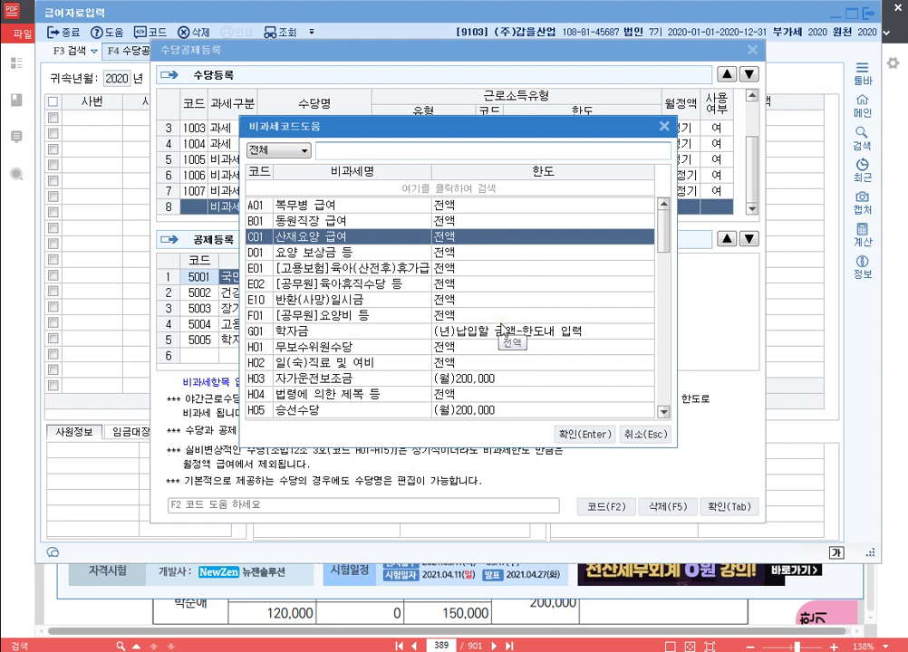
{"action": "type", "text": "직무무"}
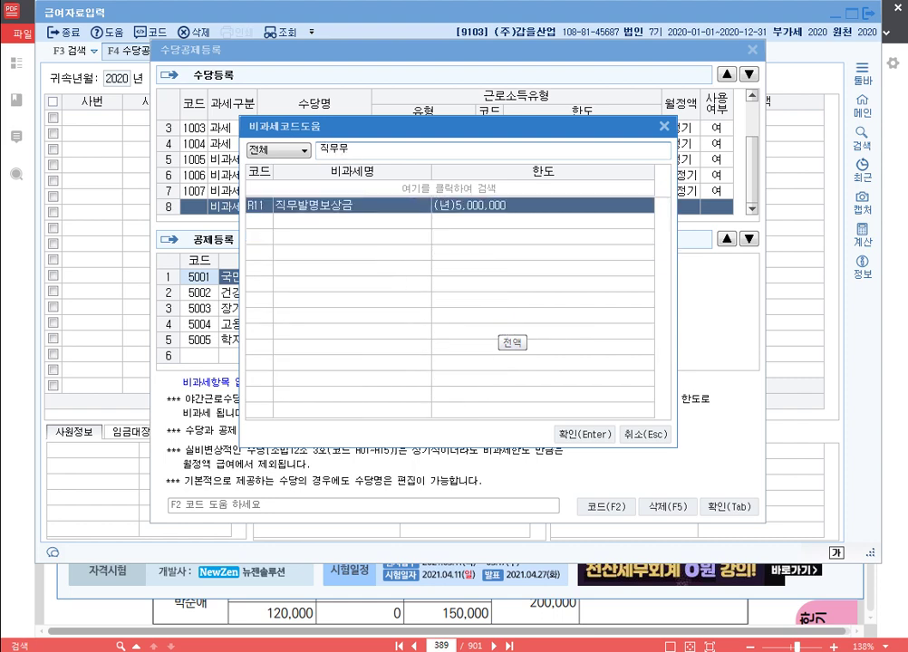
{"action": "key", "text": "BackSpace"}
{"action": "key", "text": "BackSpace"}
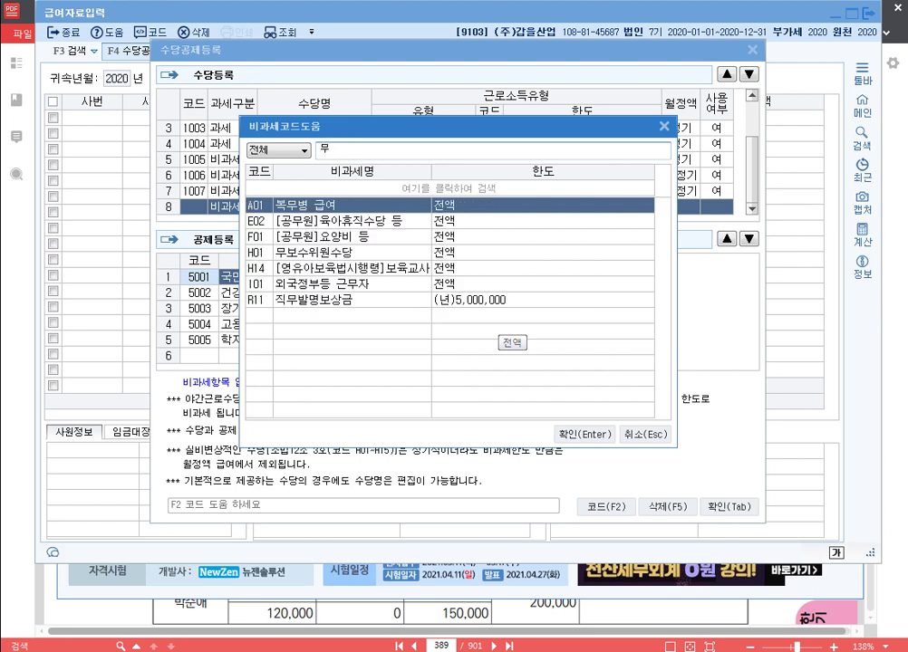
{"action": "key", "text": "BackSpace"}
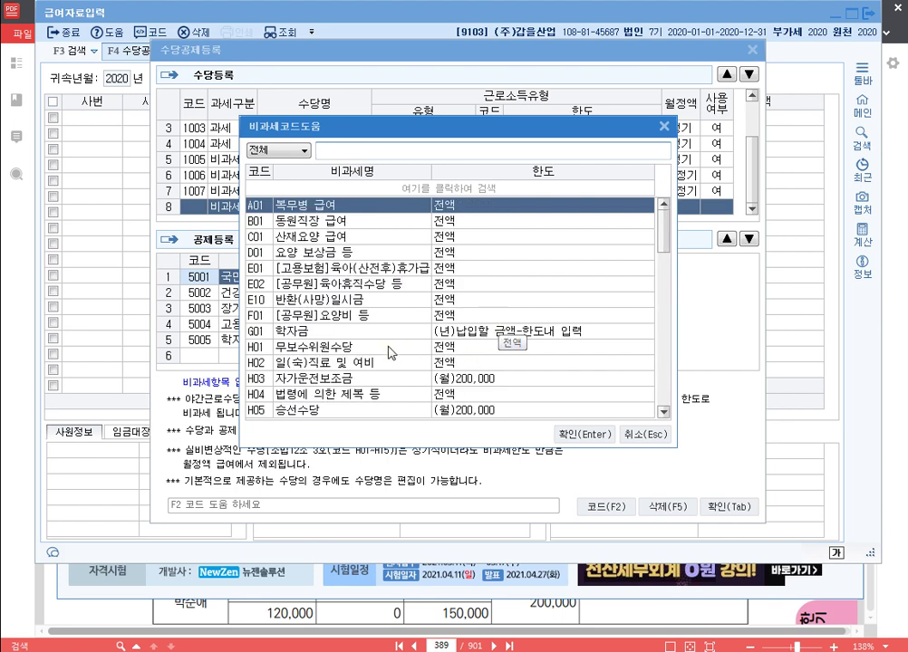
{"action": "scroll", "coordinate": [388, 353], "scroll_direction": "down", "scroll_amount": 1}
{"action": "scroll", "coordinate": [384, 344], "scroll_direction": "up", "scroll_amount": 1}
{"action": "type", "text": "연"}
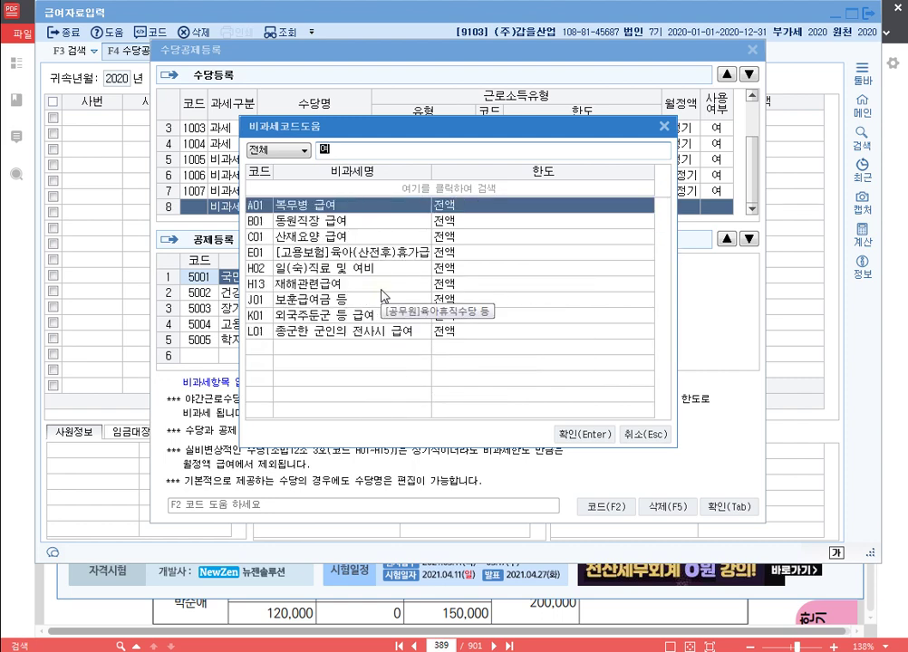
{"action": "type", "text": "구"}
{"action": "key", "text": "Down"}
{"action": "key", "text": "Down"}
{"action": "key", "text": "Down"}
{"action": "key", "text": "Down"}
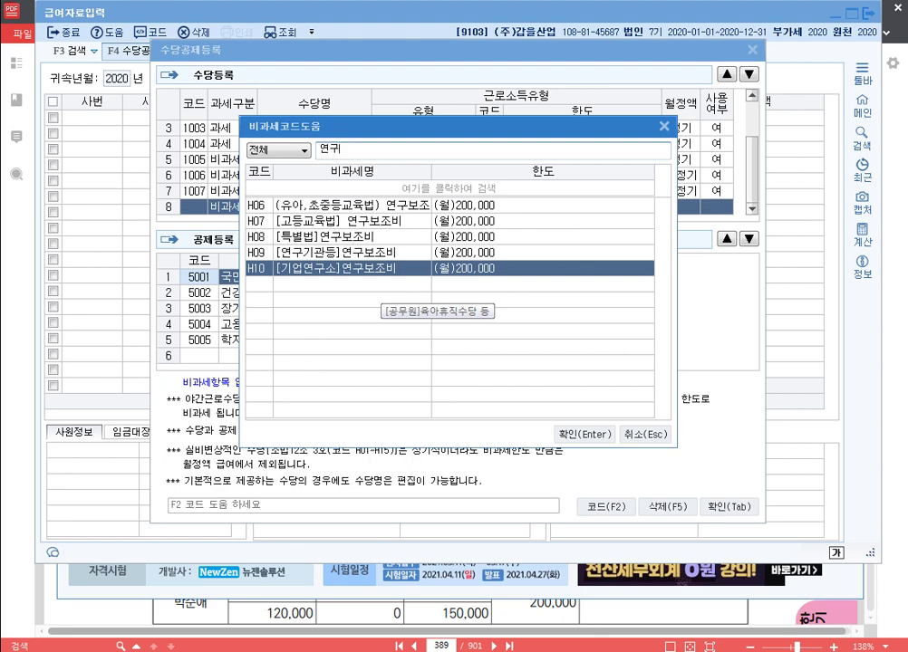
{"action": "left_click", "coordinate": [649, 433]}
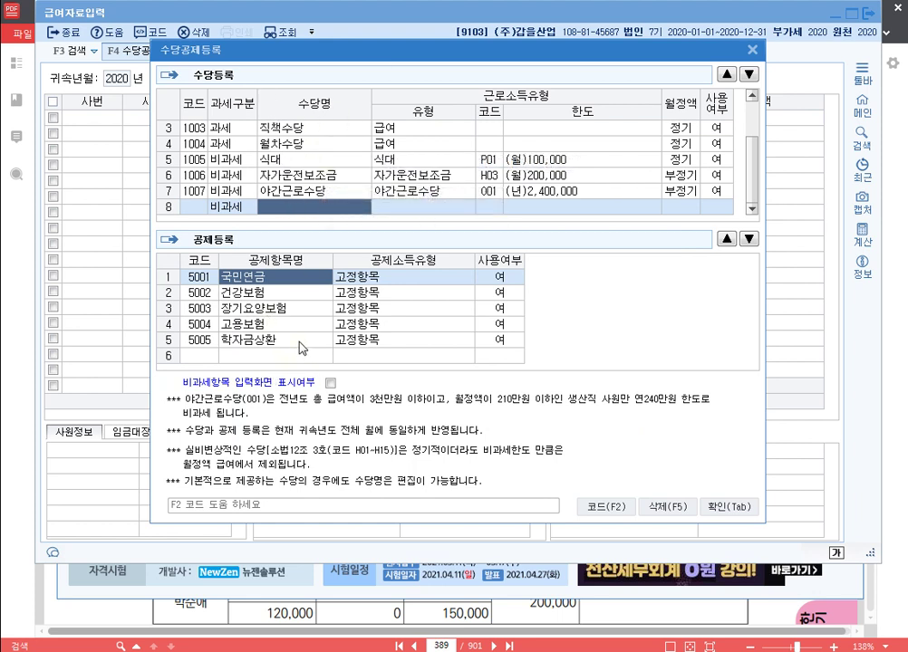
{"action": "left_click", "coordinate": [300, 341]}
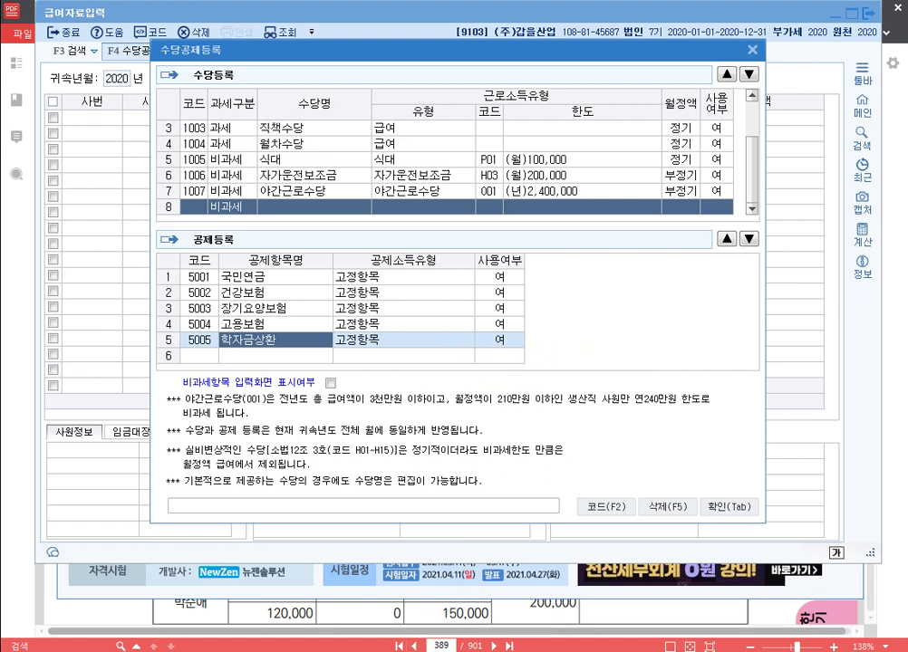
{"action": "mouse_move", "coordinate": [330, 651]}
{"action": "left_click", "coordinate": [331, 570]}
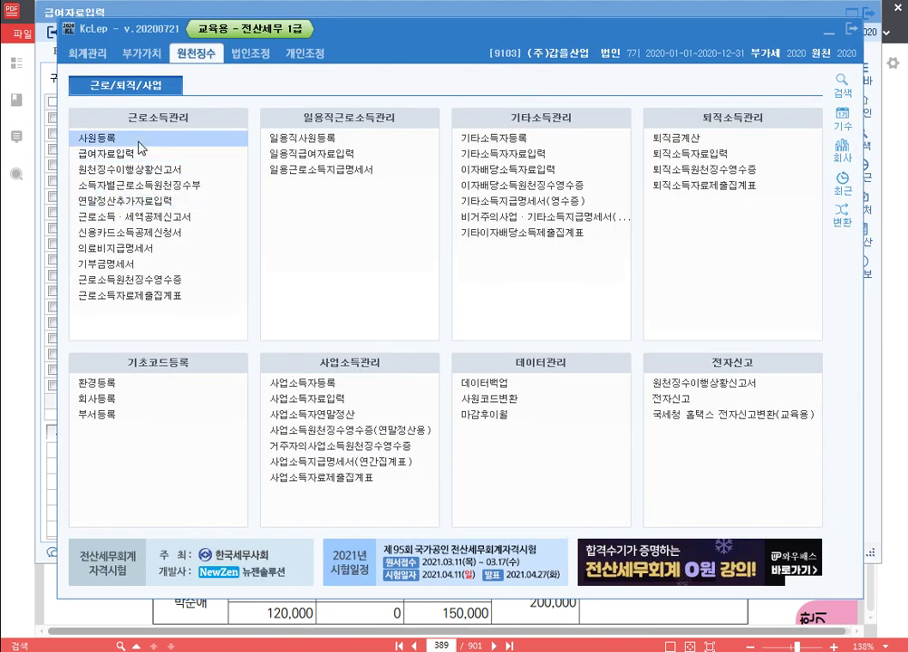
{"action": "left_click", "coordinate": [121, 136]}
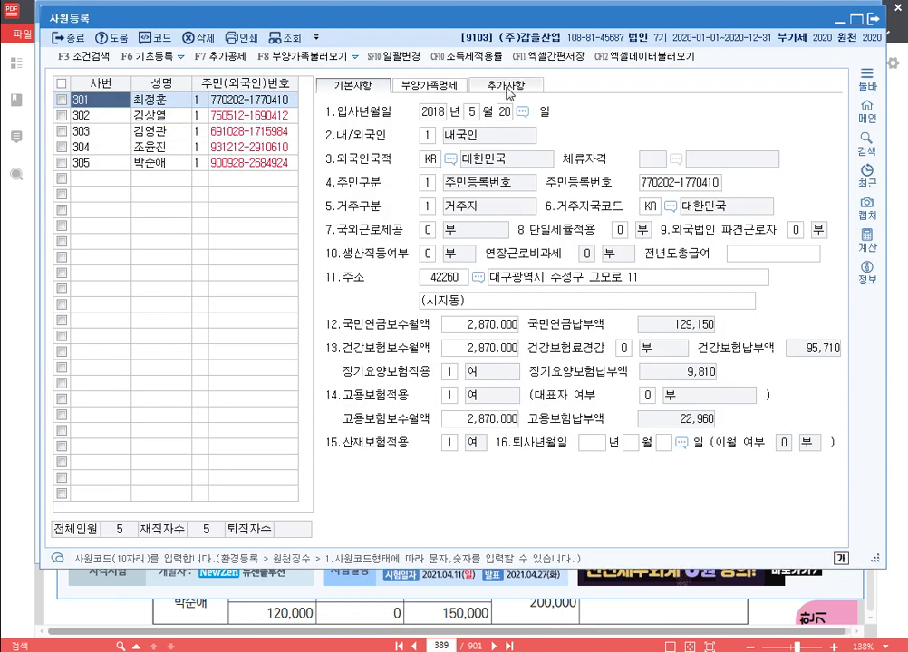
{"action": "left_click", "coordinate": [511, 87]}
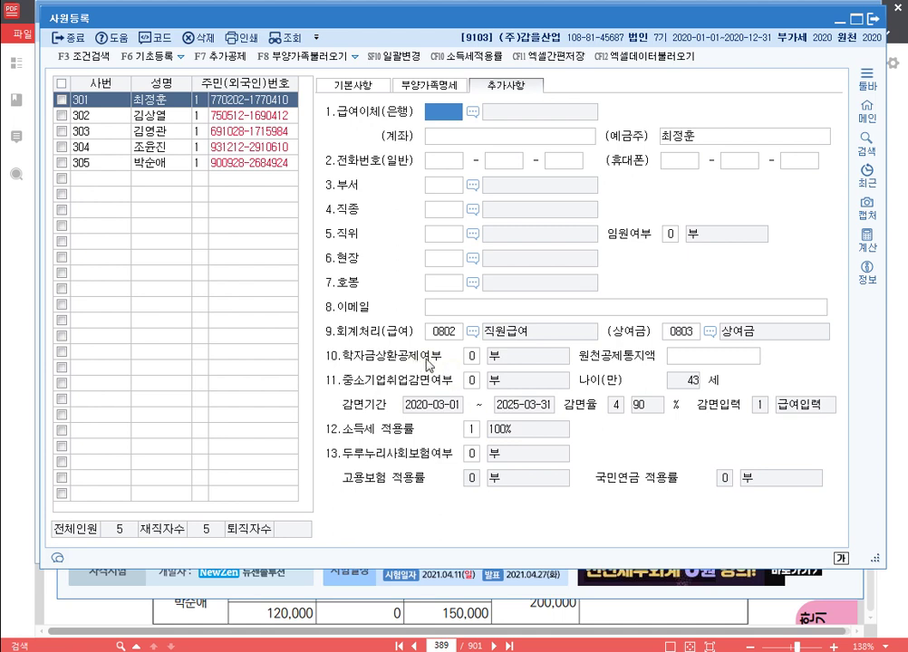
{"action": "left_click", "coordinate": [473, 355]}
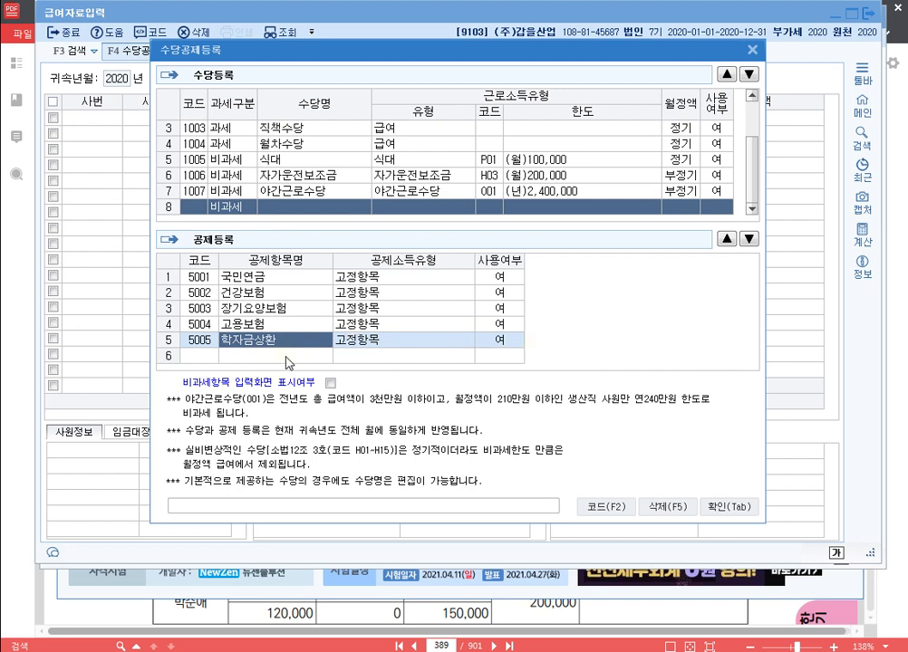
Step: Enter 국민연금정산 as deduction row 6 and browse its type codes without choosing one
{"action": "left_click", "coordinate": [308, 363]}
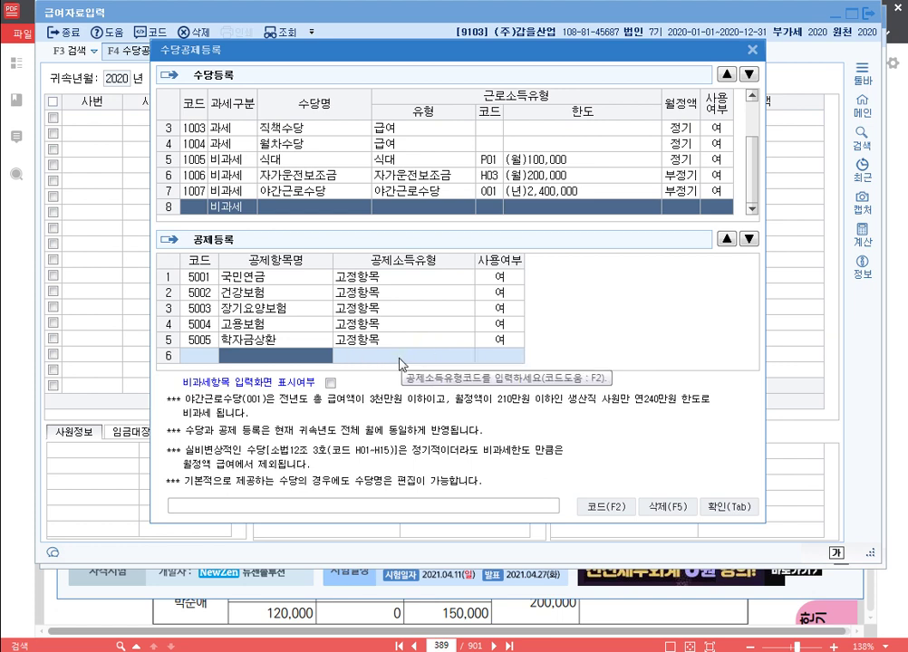
{"action": "type", "text": "국"}
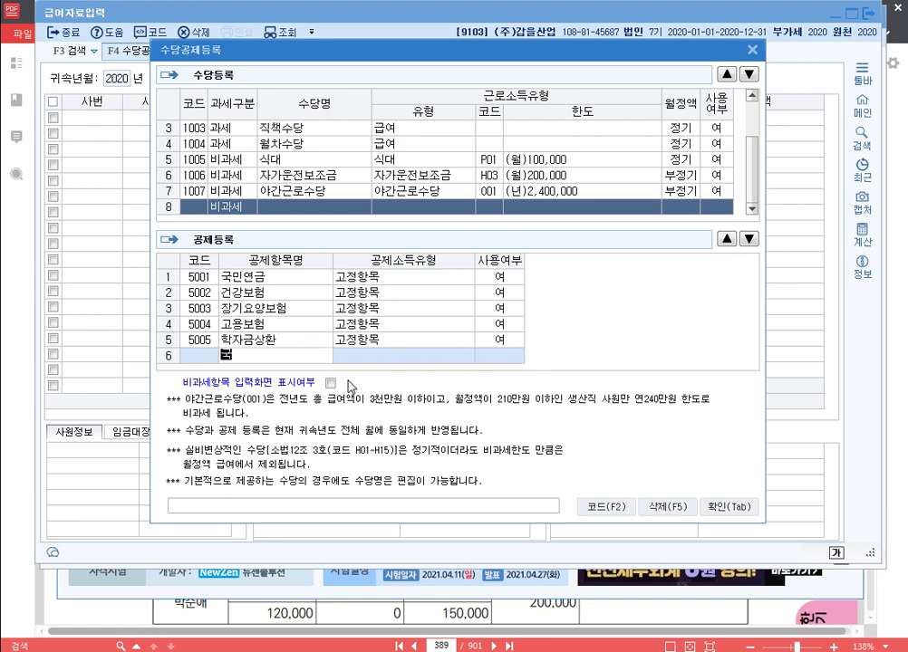
{"action": "type", "text": "민연금정산"}
{"action": "key", "text": "Return"}
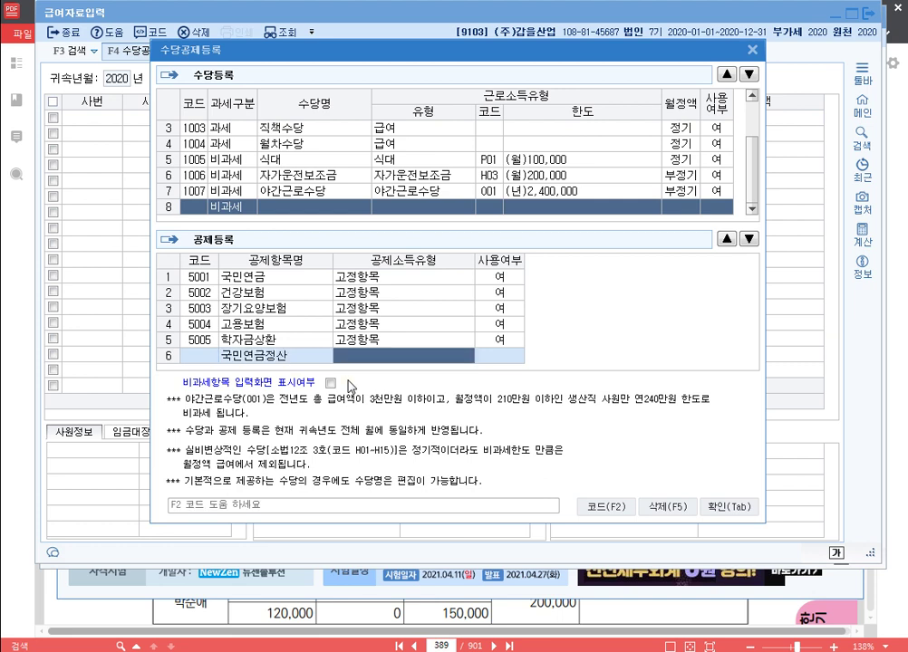
{"action": "key", "text": "F2"}
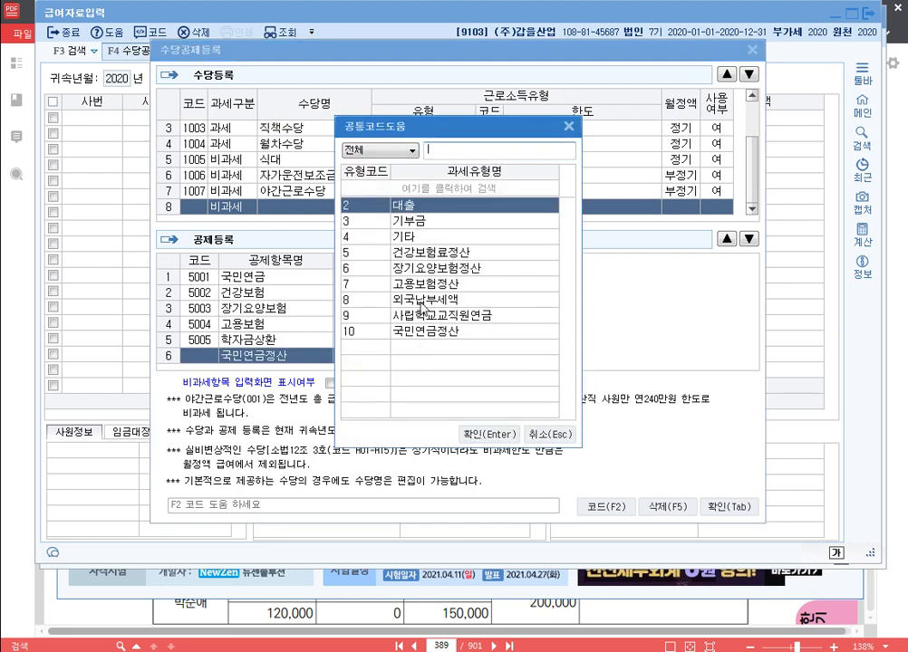
{"action": "left_click", "coordinate": [442, 332]}
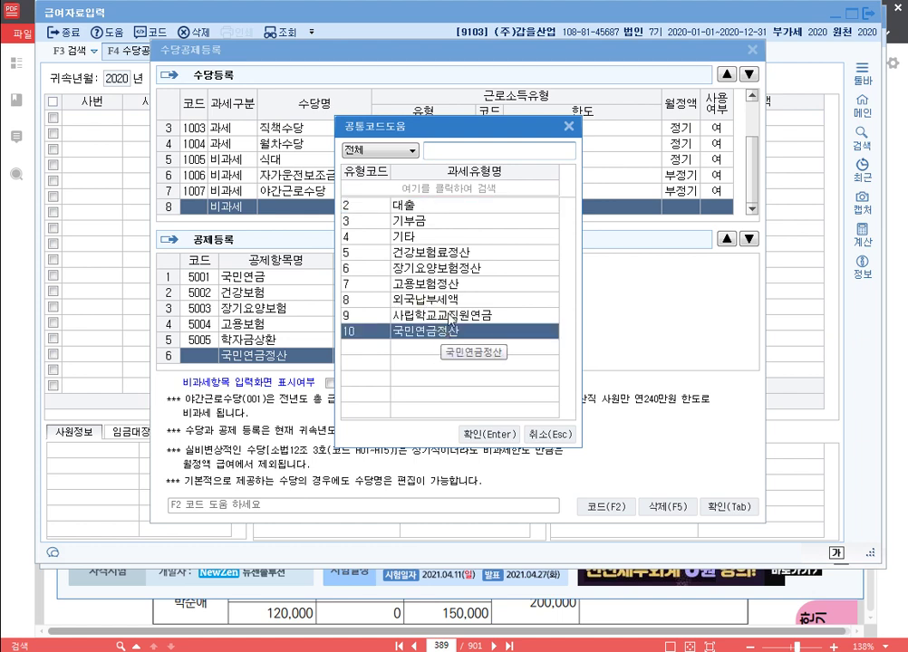
{"action": "left_click", "coordinate": [451, 284]}
{"action": "left_click", "coordinate": [461, 254]}
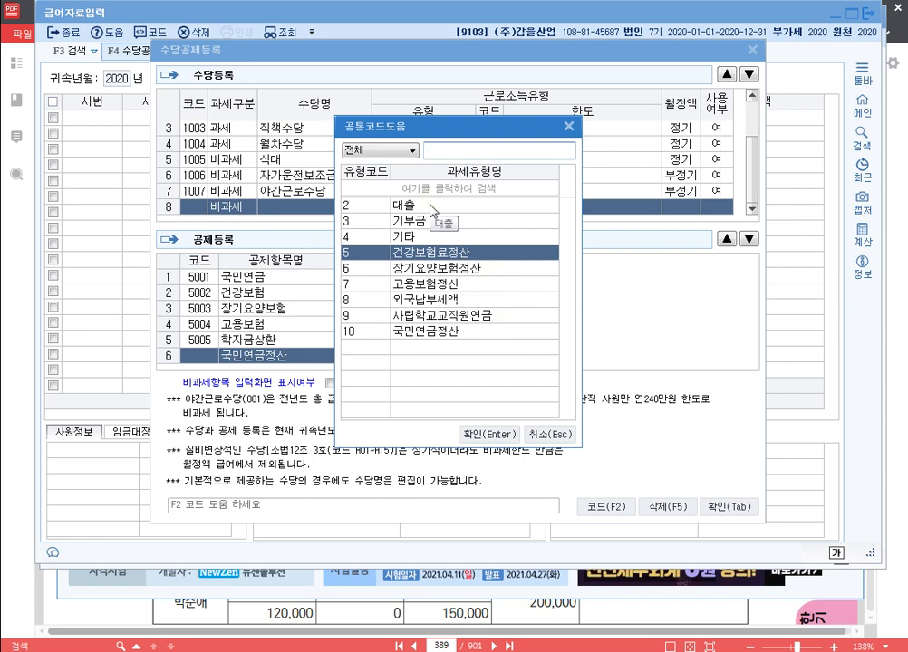
{"action": "left_click", "coordinate": [431, 213]}
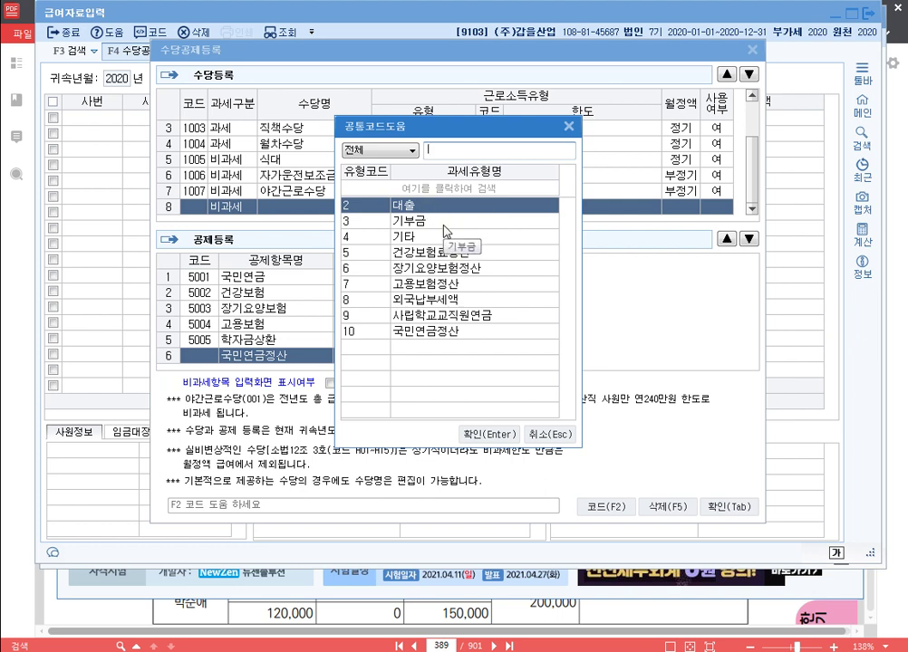
{"action": "left_click", "coordinate": [443, 226]}
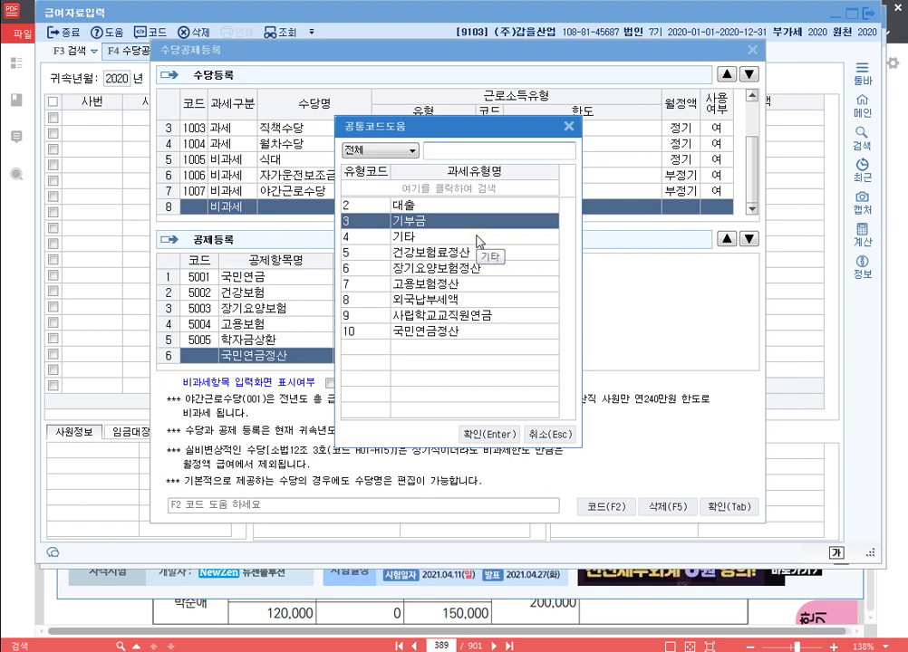
{"action": "left_click", "coordinate": [475, 239]}
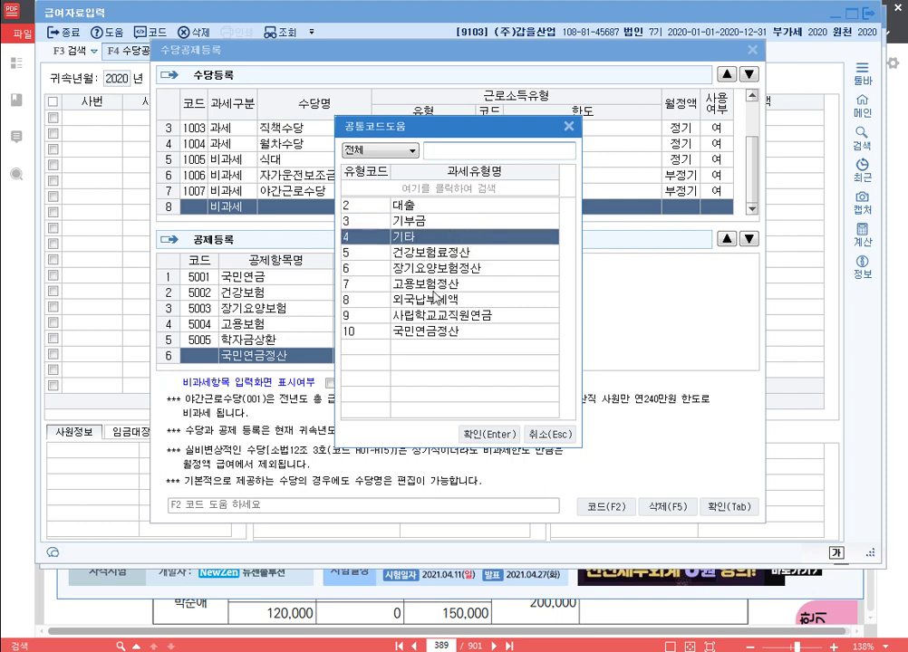
{"action": "key", "text": "Escape"}
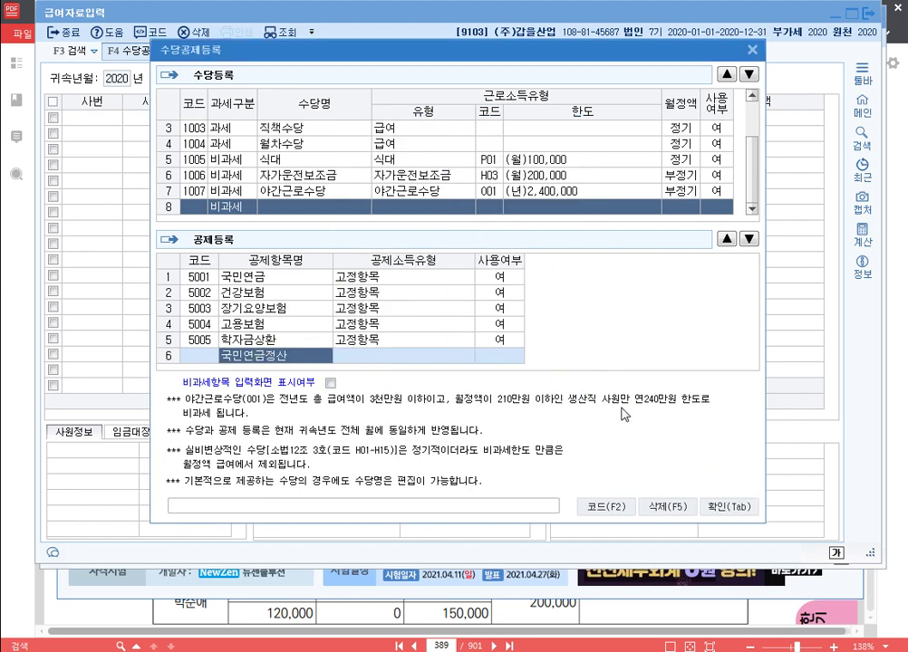
Step: Delete the unfinished 국민연금정산 deduction row and close the registration window
{"action": "left_click", "coordinate": [676, 508]}
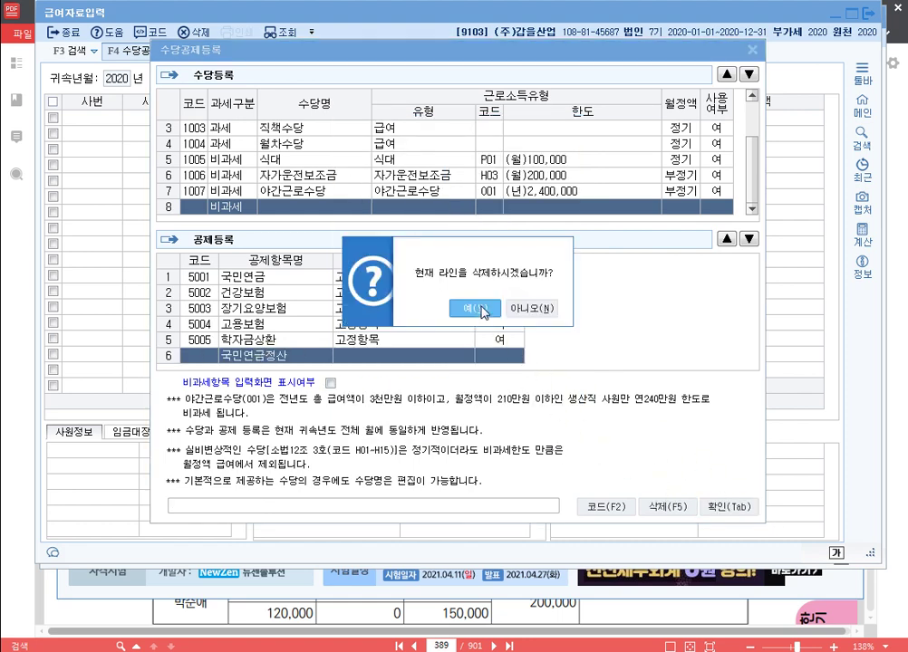
{"action": "left_click", "coordinate": [416, 366]}
{"action": "left_click", "coordinate": [725, 510]}
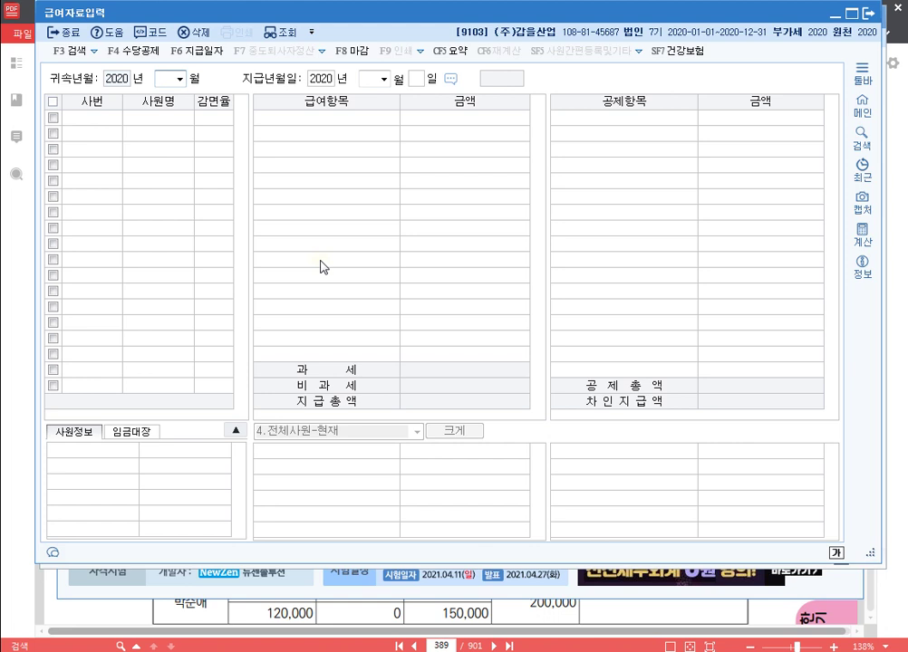
Step: Load the January 2020 payroll paid on 31 January, listing employees 301–303
{"action": "type", "text": "1"}
{"action": "key", "text": "Return"}
{"action": "key", "text": "Return"}
{"action": "key", "text": "Return"}
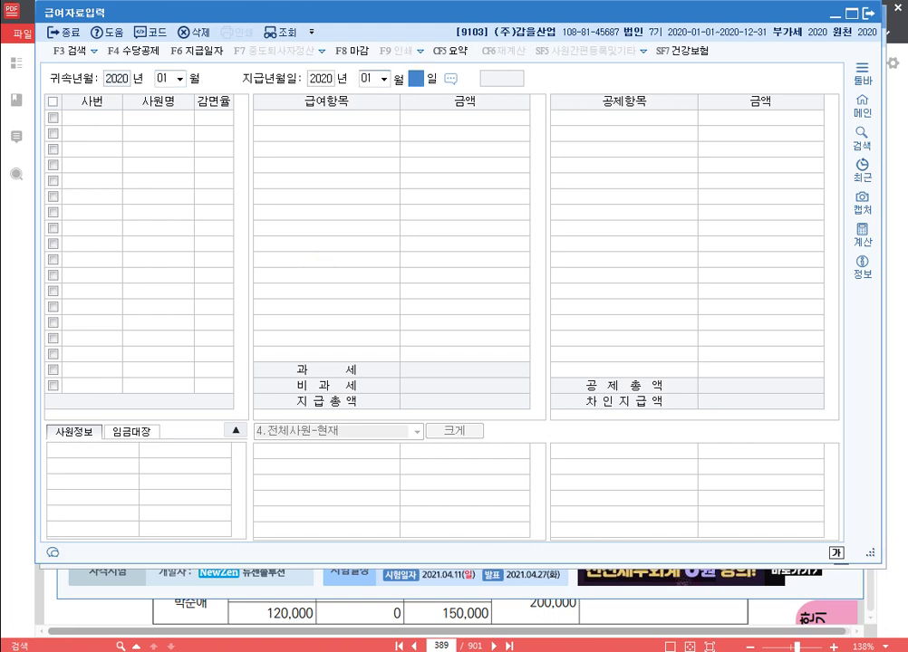
{"action": "key", "text": "Return"}
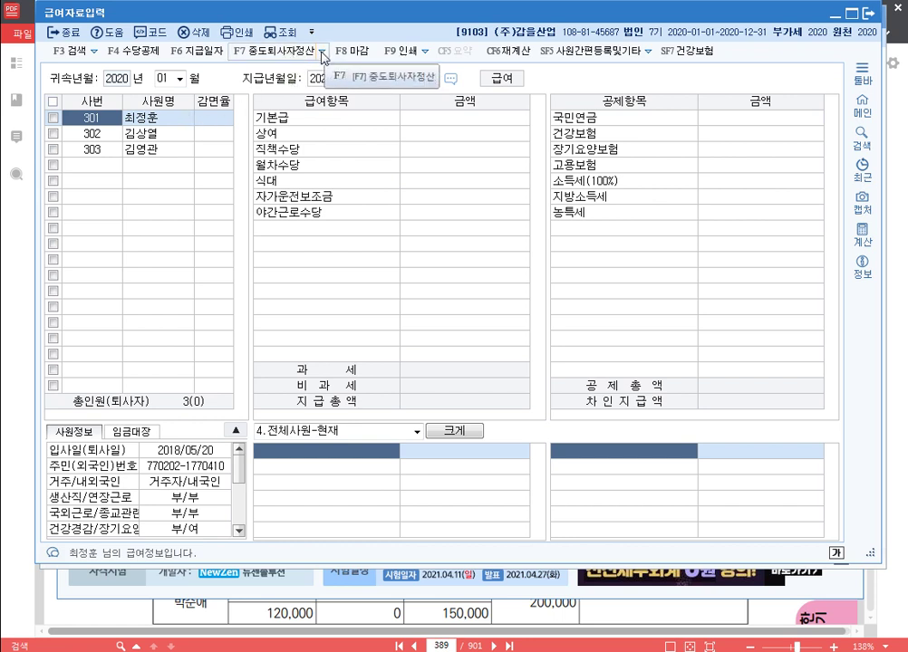
{"action": "left_click", "coordinate": [322, 55]}
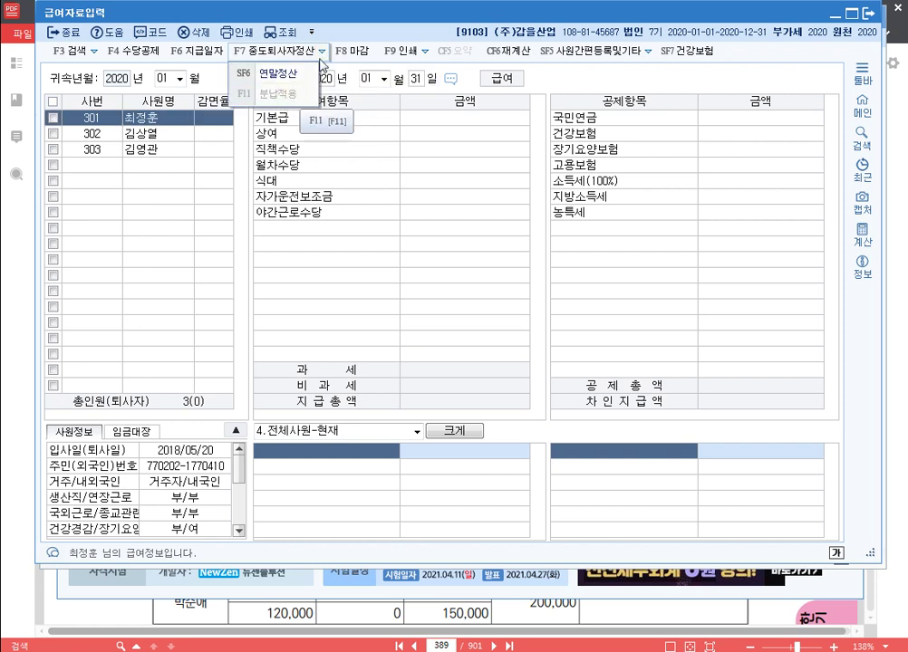
{"action": "left_click", "coordinate": [385, 118]}
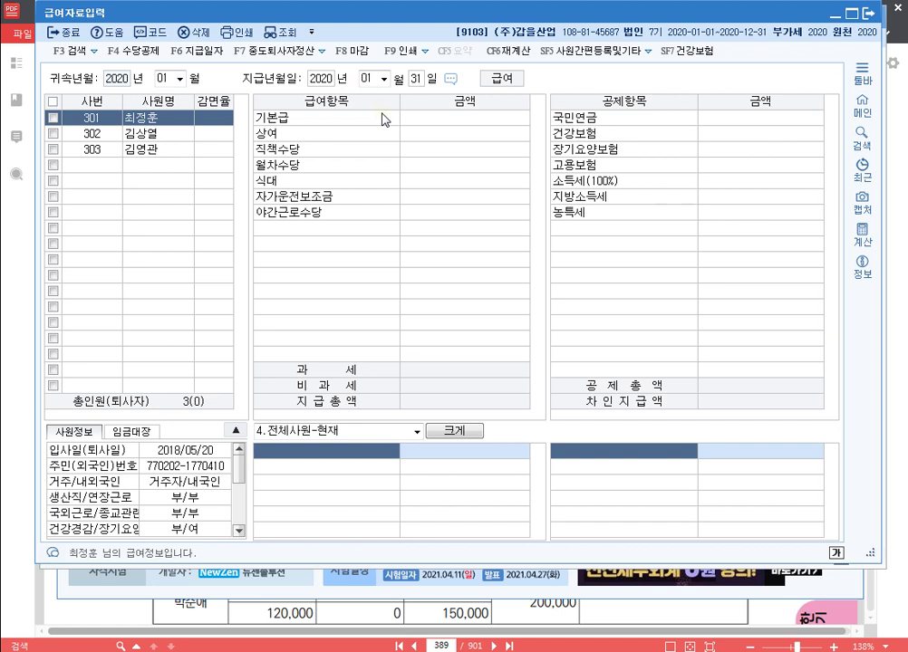
Step: Change the payroll month to 02 with pay date 29 February 2020
{"action": "left_click", "coordinate": [170, 79]}
{"action": "type", "text": "02"}
{"action": "key", "text": "Return"}
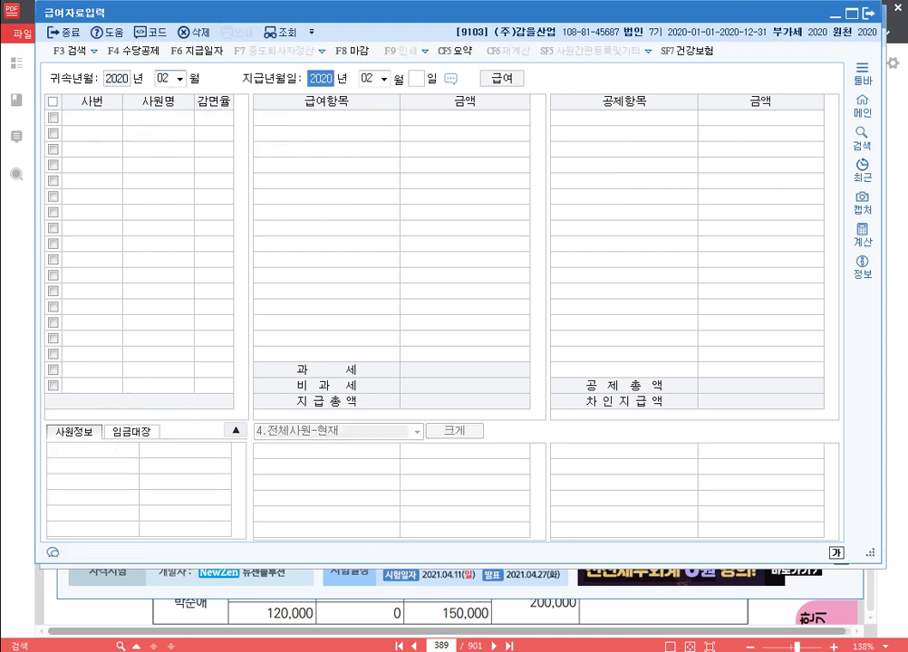
{"action": "key", "text": "Return"}
{"action": "key", "text": "Return"}
{"action": "type", "text": "29"}
{"action": "key", "text": "Return"}
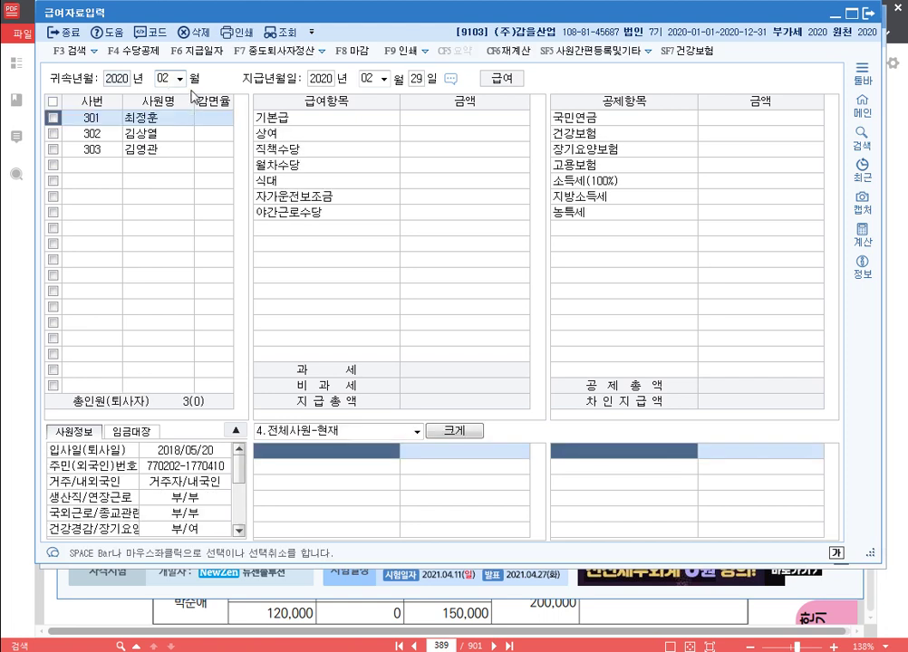
{"action": "left_click", "coordinate": [323, 52]}
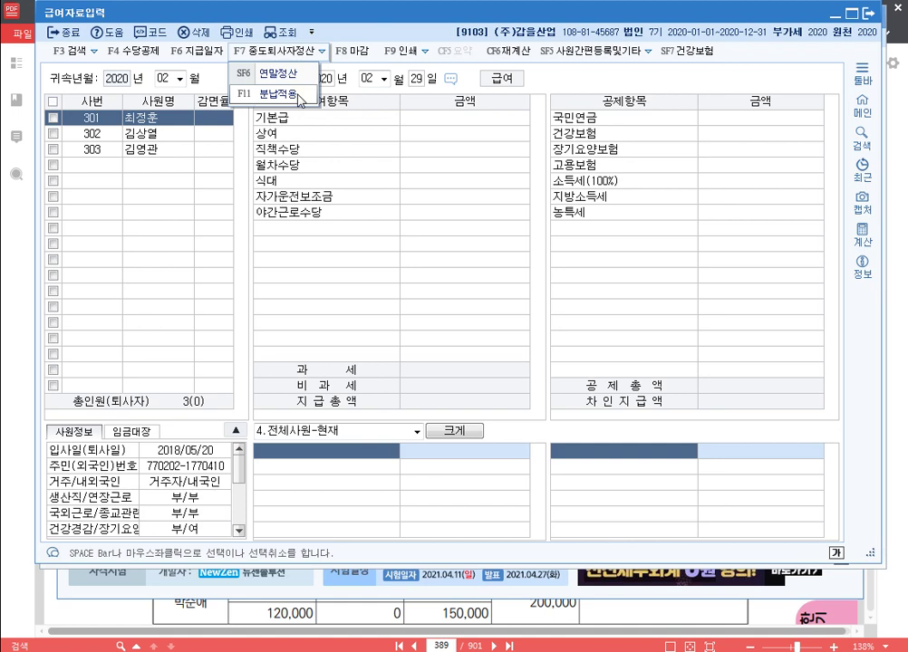
Step: Enter 3,000,000 income tax and 300,000 local tax for employee 301, then calculate and apply installments
{"action": "left_click", "coordinate": [300, 96]}
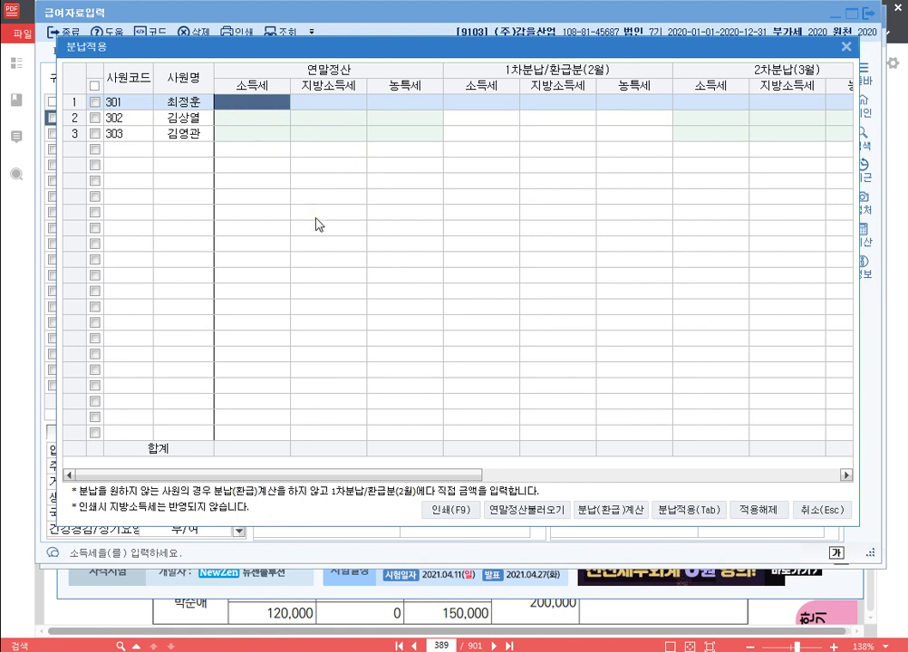
{"action": "type", "text": "3000000"}
{"action": "key", "text": "Return"}
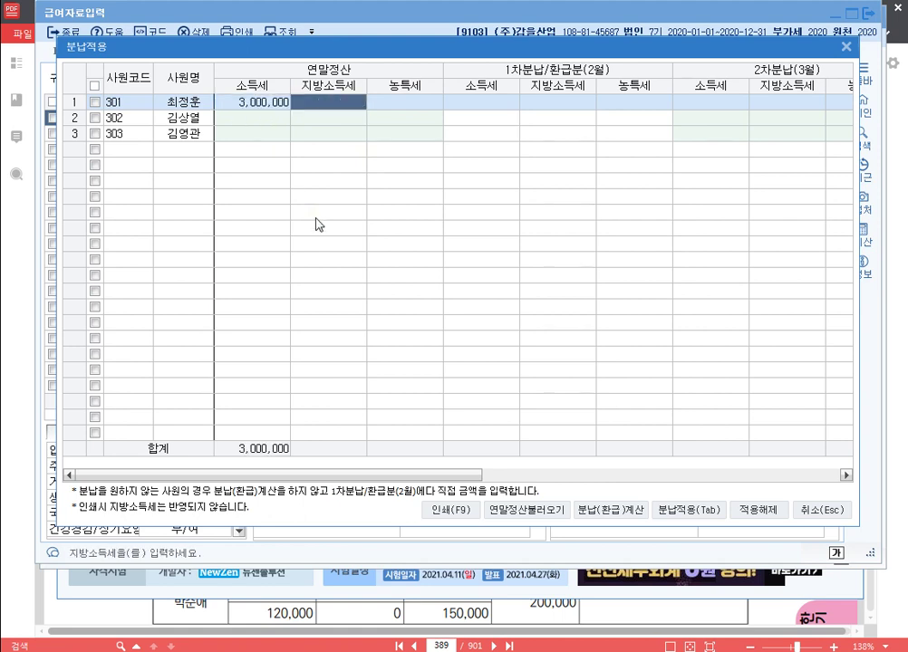
{"action": "type", "text": "300,000"}
{"action": "key", "text": "Return"}
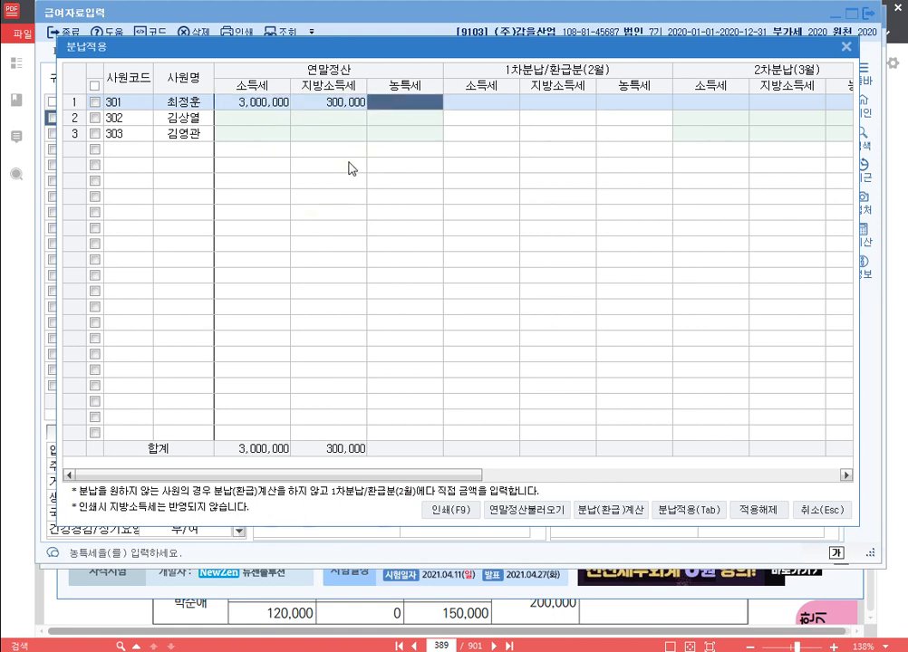
{"action": "left_click", "coordinate": [95, 103]}
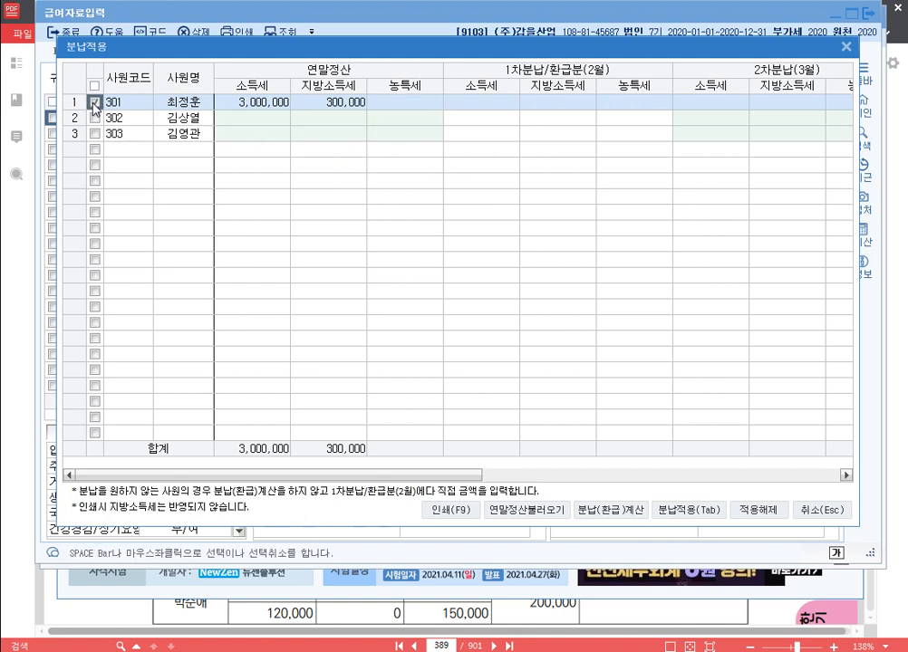
{"action": "left_click", "coordinate": [625, 509]}
{"action": "left_click", "coordinate": [641, 349]}
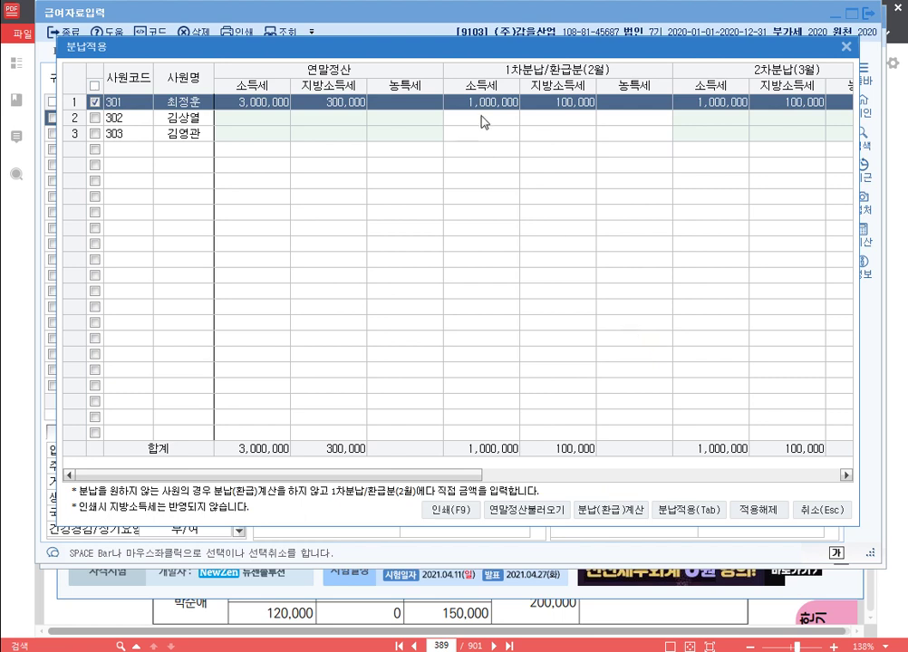
{"action": "mouse_move", "coordinate": [548, 475]}
{"action": "left_mouse_down"}
{"action": "mouse_move", "coordinate": [863, 485]}
{"action": "mouse_move", "coordinate": [558, 474]}
{"action": "left_mouse_up"}
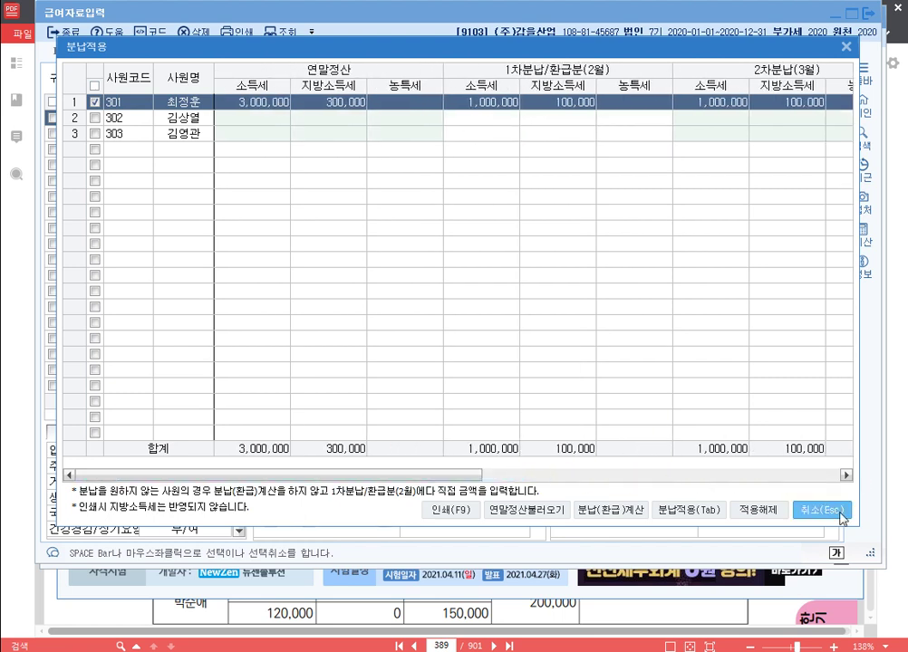
{"action": "left_click", "coordinate": [698, 511]}
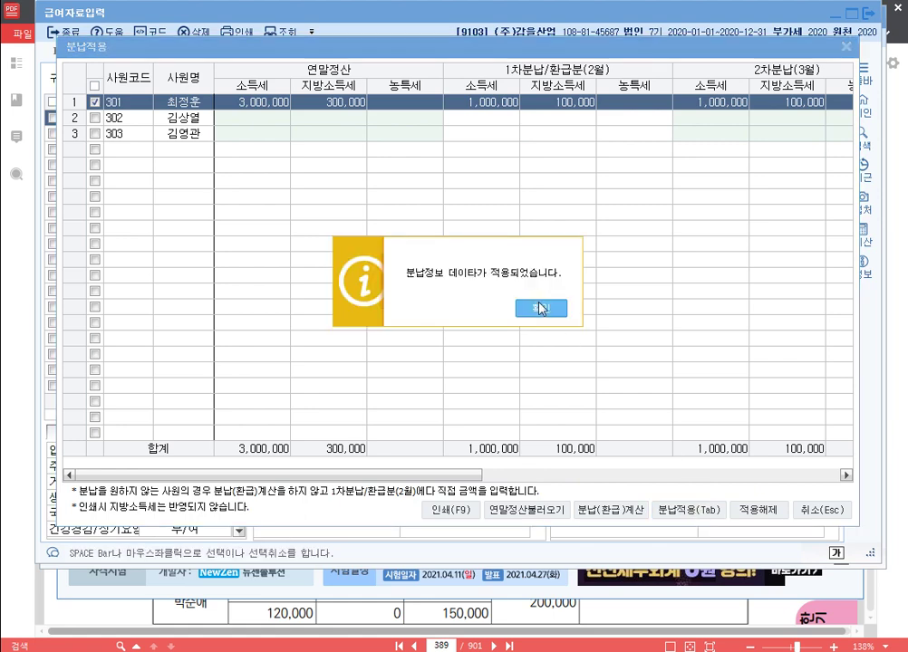
{"action": "left_click", "coordinate": [537, 308]}
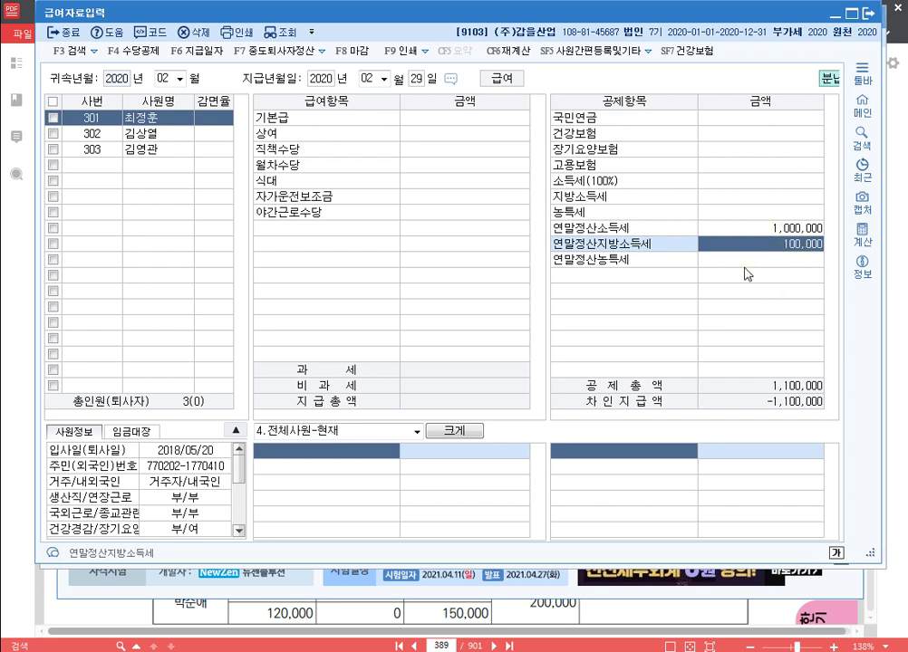
Step: Release employee 301's applied installment data in the 분납적용 dialog
{"action": "left_click", "coordinate": [320, 51]}
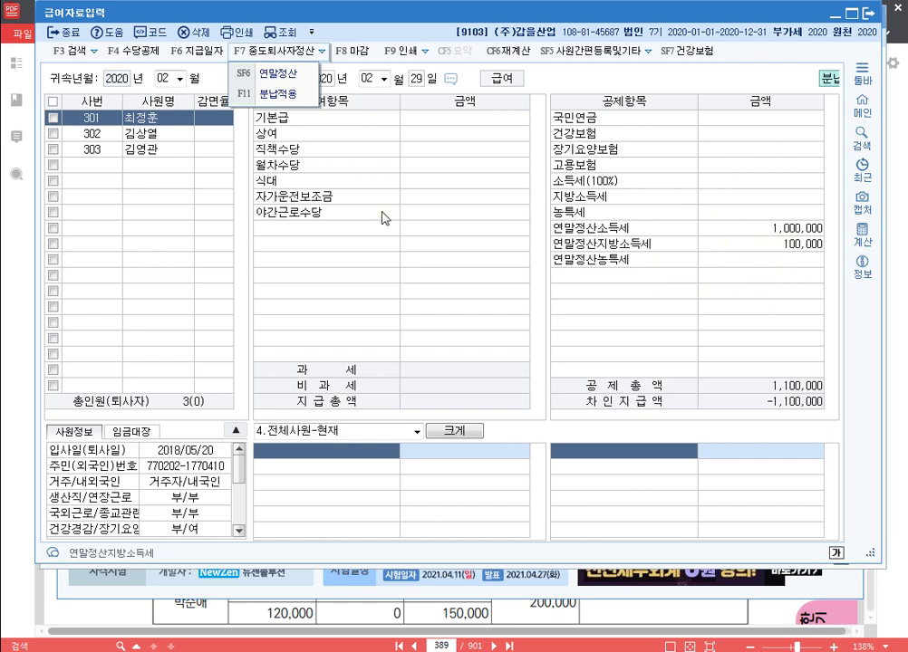
{"action": "left_click", "coordinate": [286, 94]}
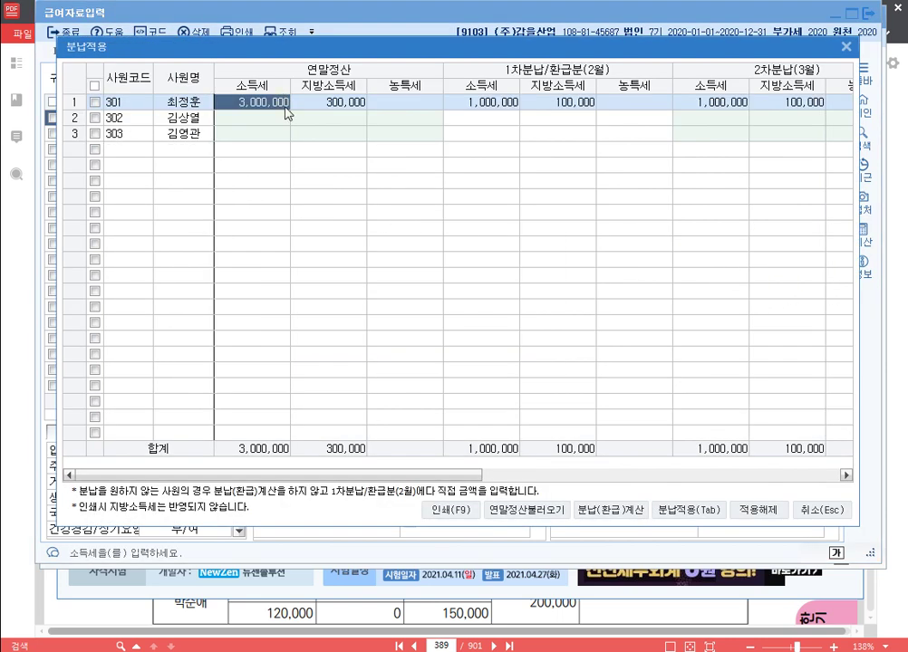
{"action": "left_click", "coordinate": [759, 510]}
{"action": "left_click", "coordinate": [521, 311]}
{"action": "left_click", "coordinate": [94, 103]}
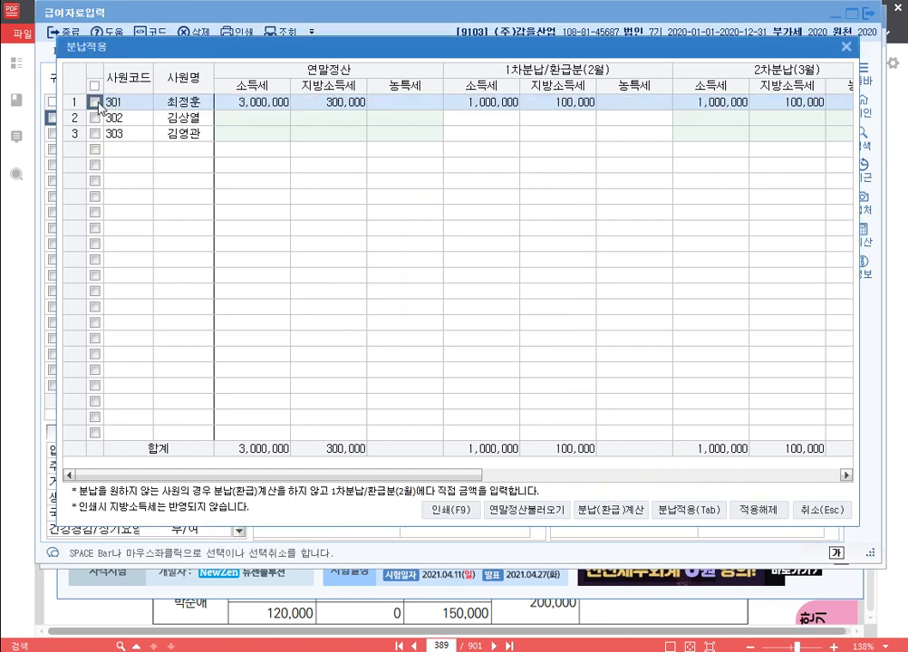
{"action": "left_click", "coordinate": [761, 510]}
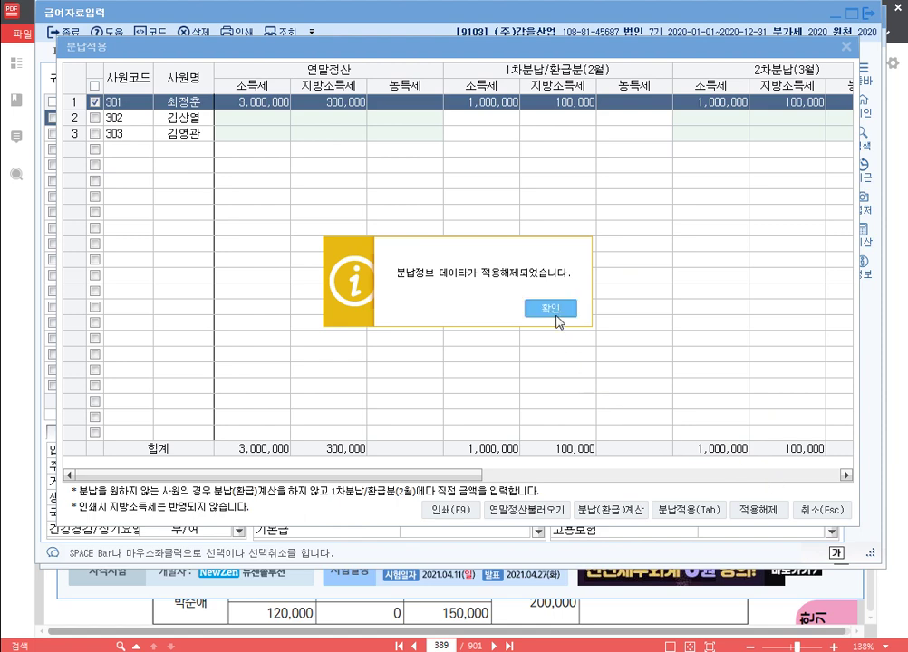
{"action": "left_click", "coordinate": [558, 310]}
{"action": "left_click", "coordinate": [465, 211]}
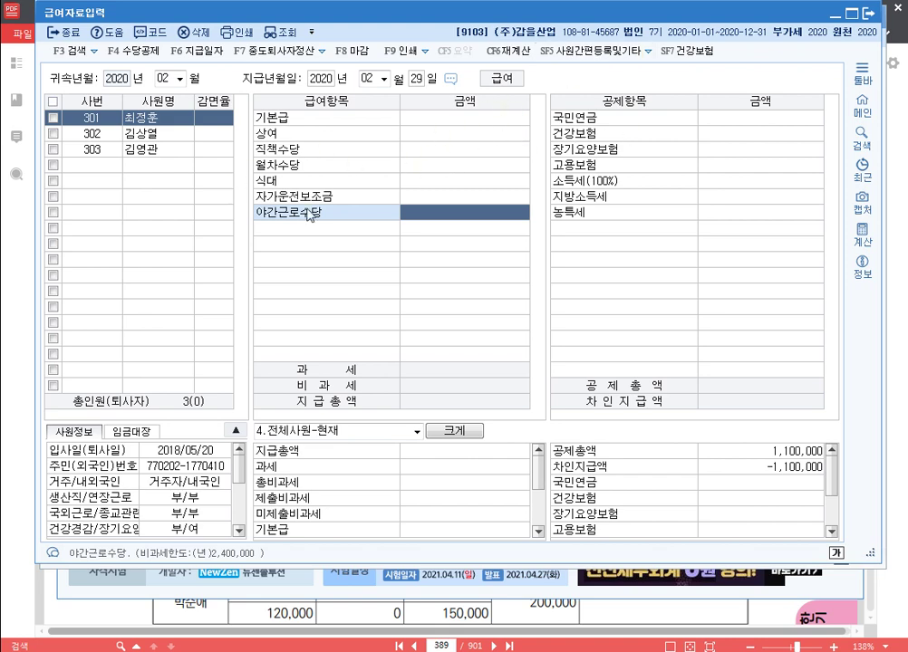
Step: Bring the 알PDF workbook with the 급여자료 입력 exercise to the front
{"action": "left_click", "coordinate": [897, 478]}
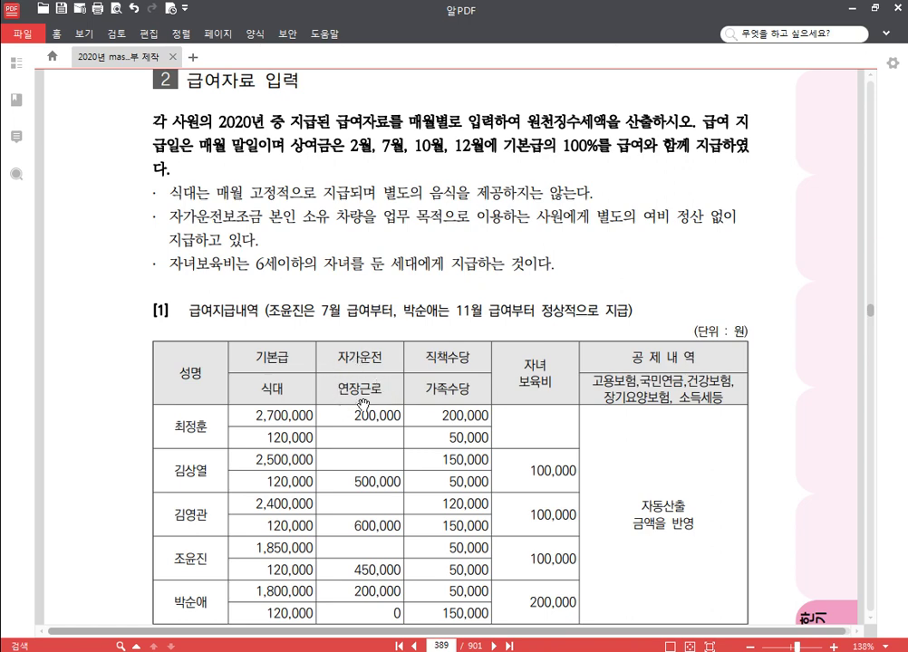
Step: Read the PDF's 급여지급내역 pay table and 비과세 notes, then return to KcLep
{"action": "scroll", "coordinate": [259, 385], "scroll_direction": "down", "scroll_amount": 3}
{"action": "scroll", "coordinate": [404, 286], "scroll_direction": "up", "scroll_amount": 3}
{"action": "scroll", "coordinate": [485, 385], "scroll_direction": "down", "scroll_amount": 2}
{"action": "scroll", "coordinate": [480, 377], "scroll_direction": "up", "scroll_amount": 1}
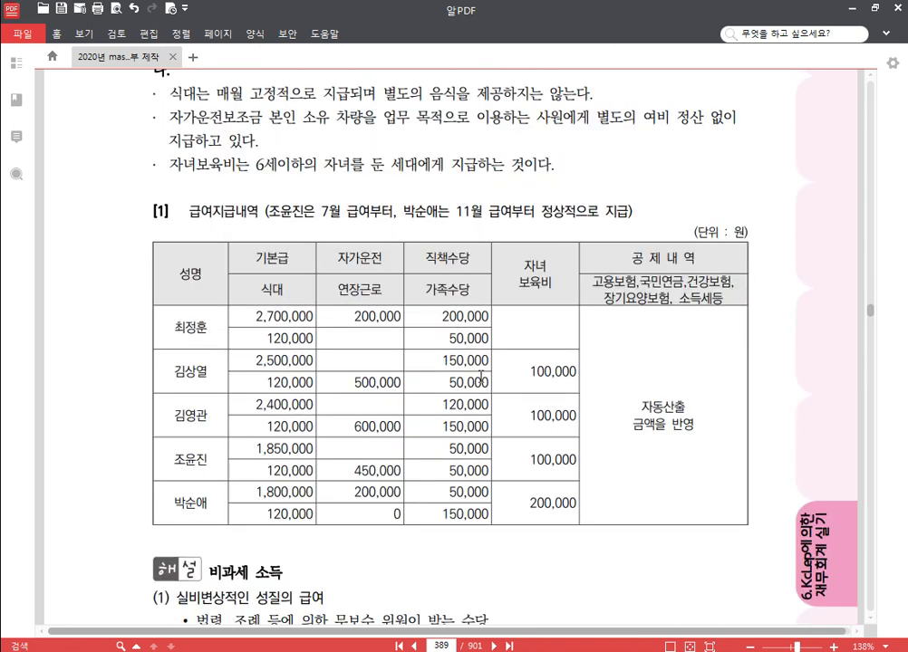
{"action": "scroll", "coordinate": [480, 377], "scroll_direction": "down", "scroll_amount": 2}
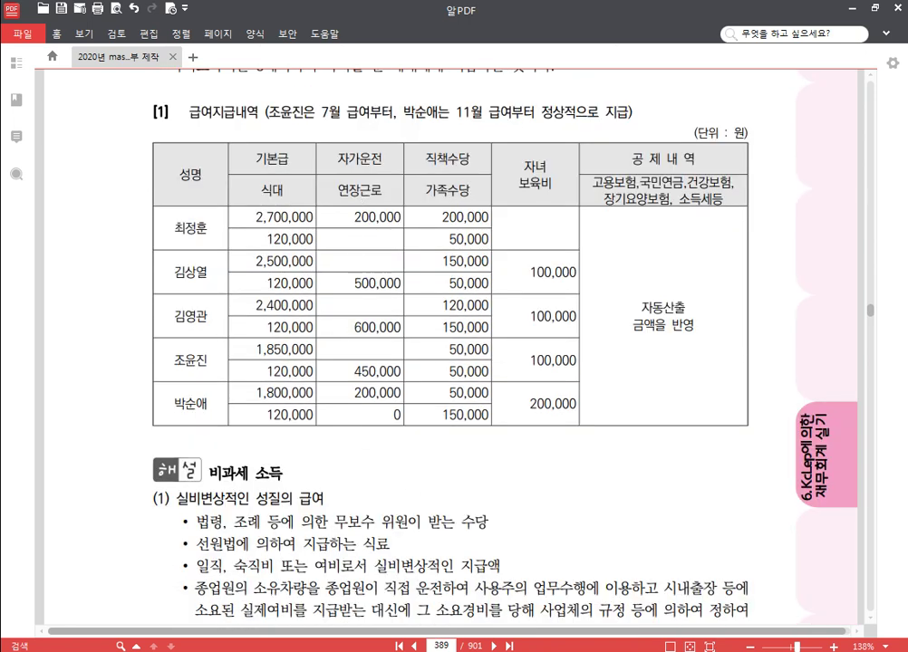
{"action": "key", "text": "alt+Tab"}
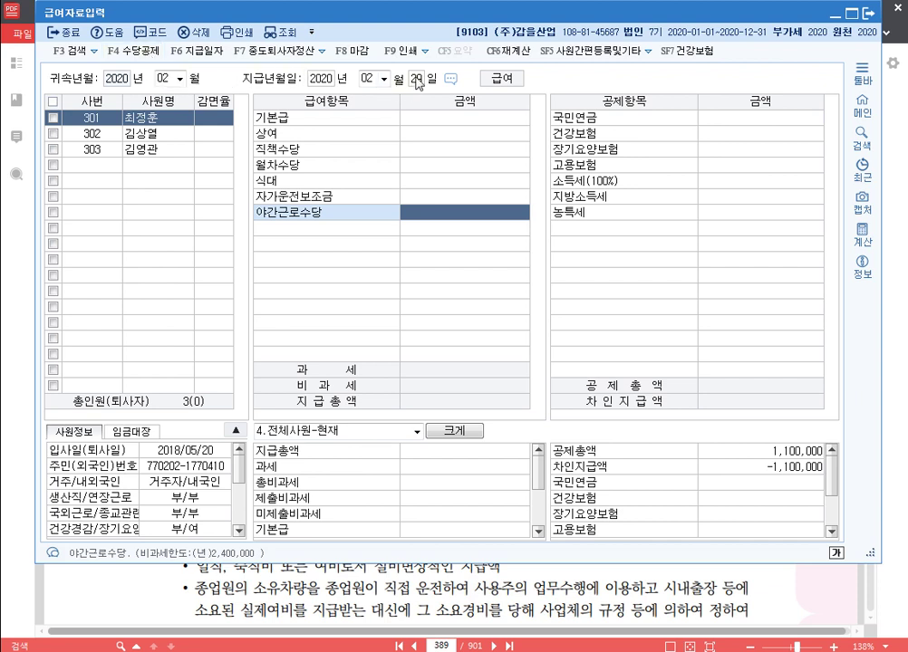
Step: Move 자가운전보조금 up three rows and rename it 자가운전
{"action": "left_click", "coordinate": [143, 53]}
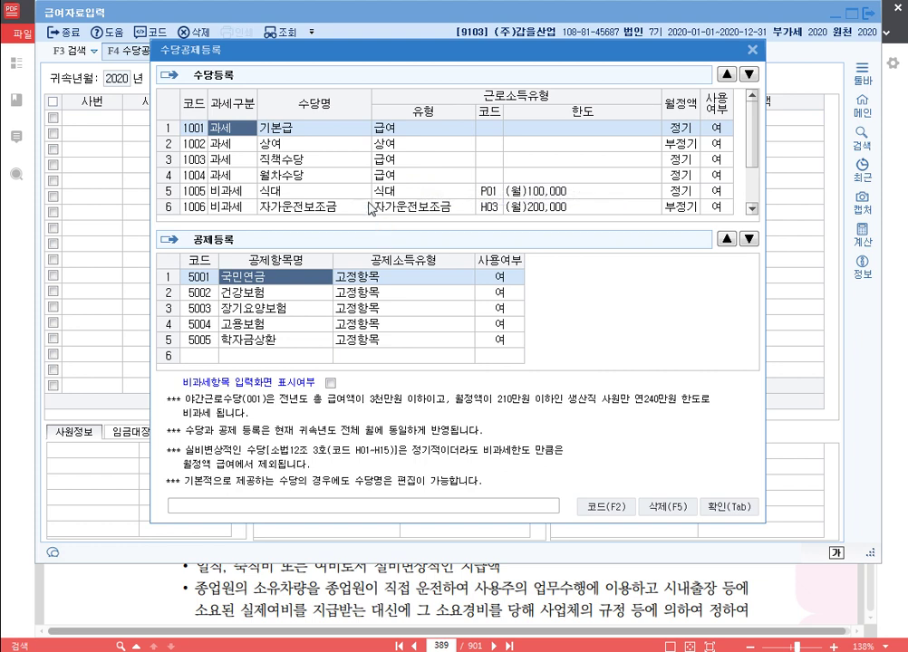
{"action": "key", "text": "Return"}
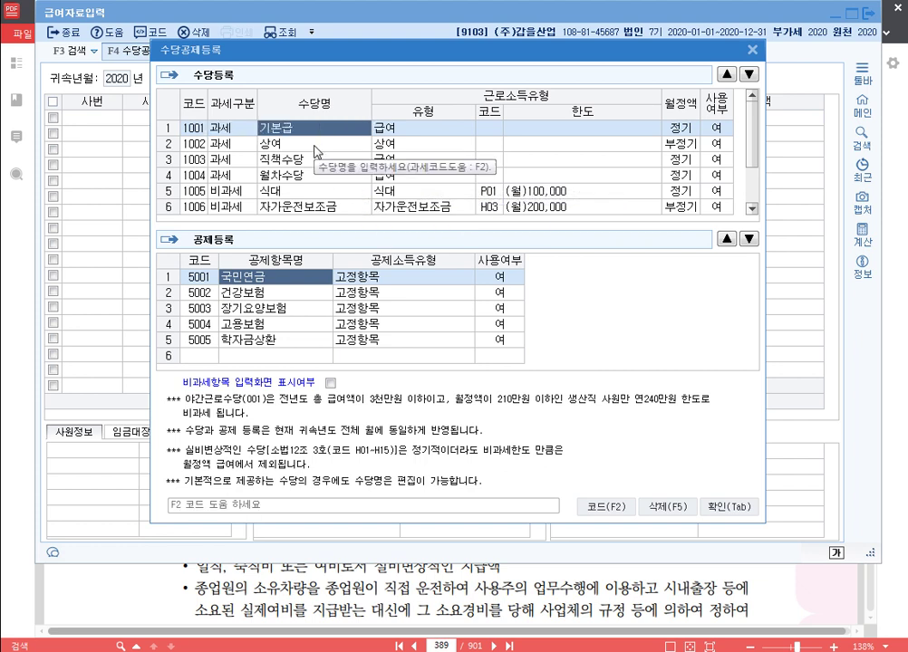
{"action": "left_click", "coordinate": [316, 145]}
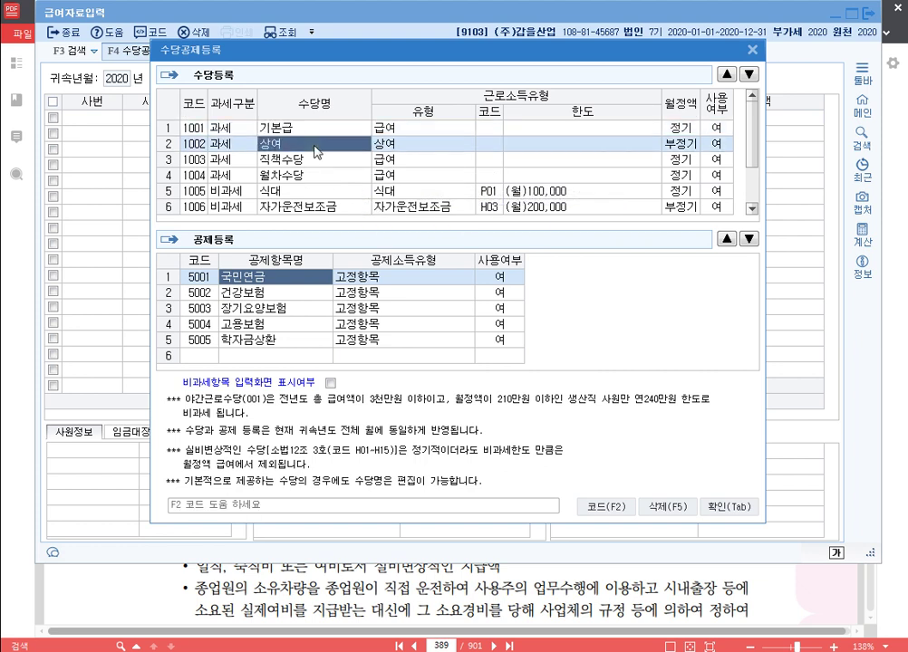
{"action": "left_click", "coordinate": [312, 206]}
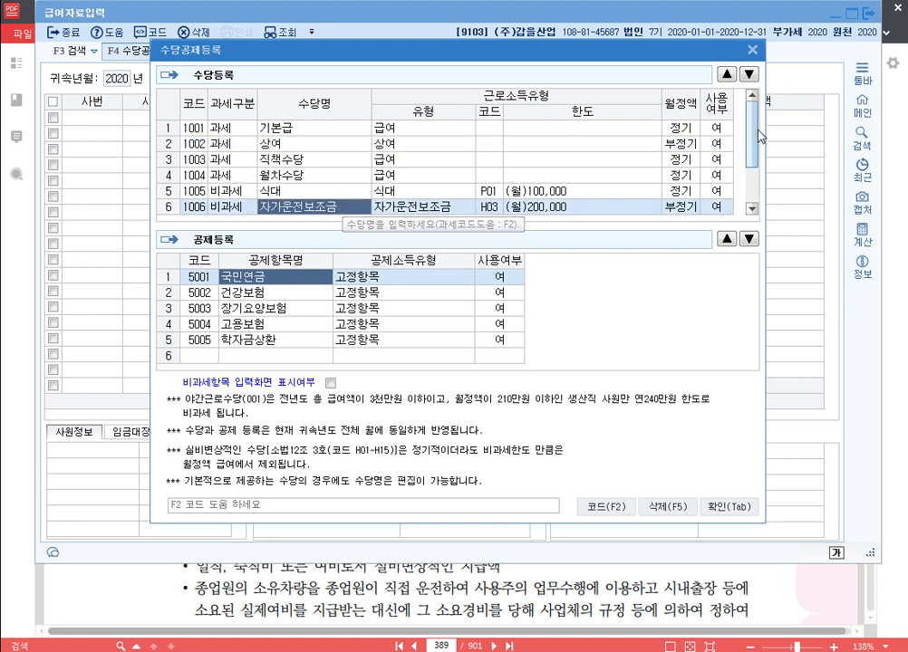
{"action": "left_click", "coordinate": [728, 76]}
{"action": "left_click", "coordinate": [727, 76]}
{"action": "left_click", "coordinate": [727, 76]}
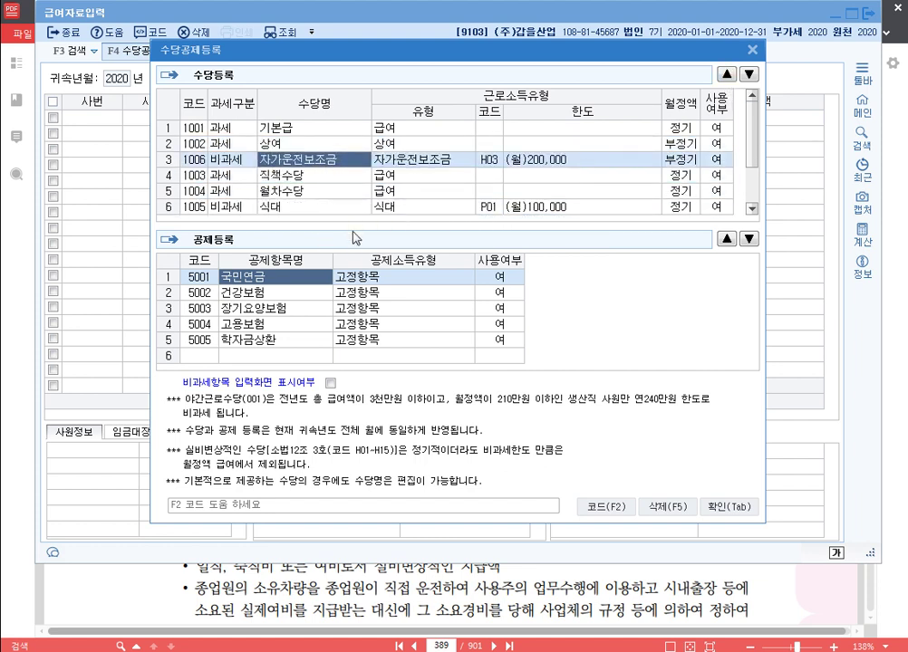
{"action": "type", "text": "자가운전"}
Step: Move 식대 and 야간근로수당 above 월차수당, renaming 야간근로수당 to 연장근로
{"action": "left_click", "coordinate": [323, 177]}
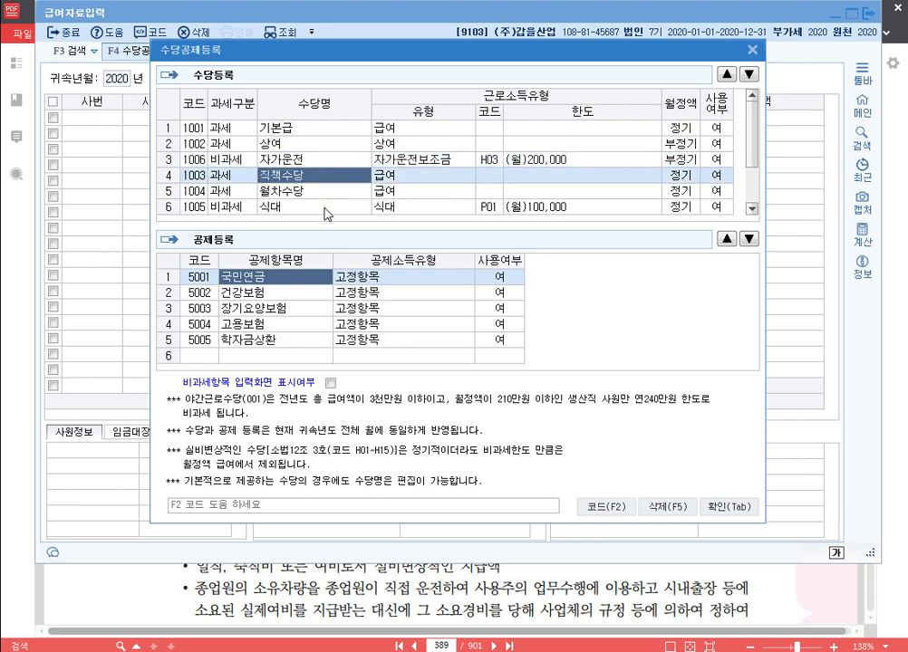
{"action": "key", "text": "Down"}
{"action": "key", "text": "Down"}
{"action": "left_click", "coordinate": [726, 74]}
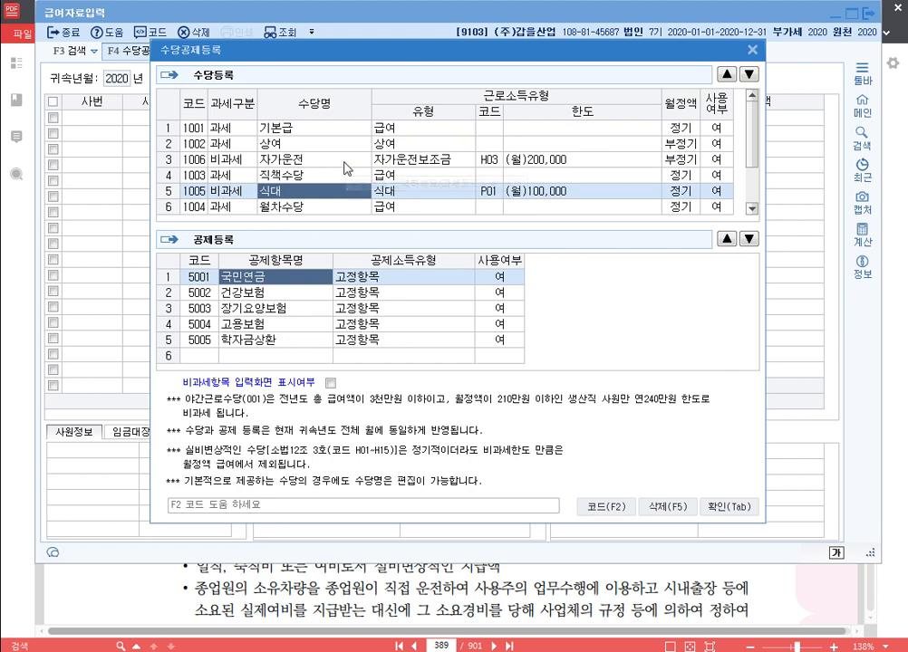
{"action": "scroll", "coordinate": [344, 168], "scroll_direction": "down", "scroll_amount": 1}
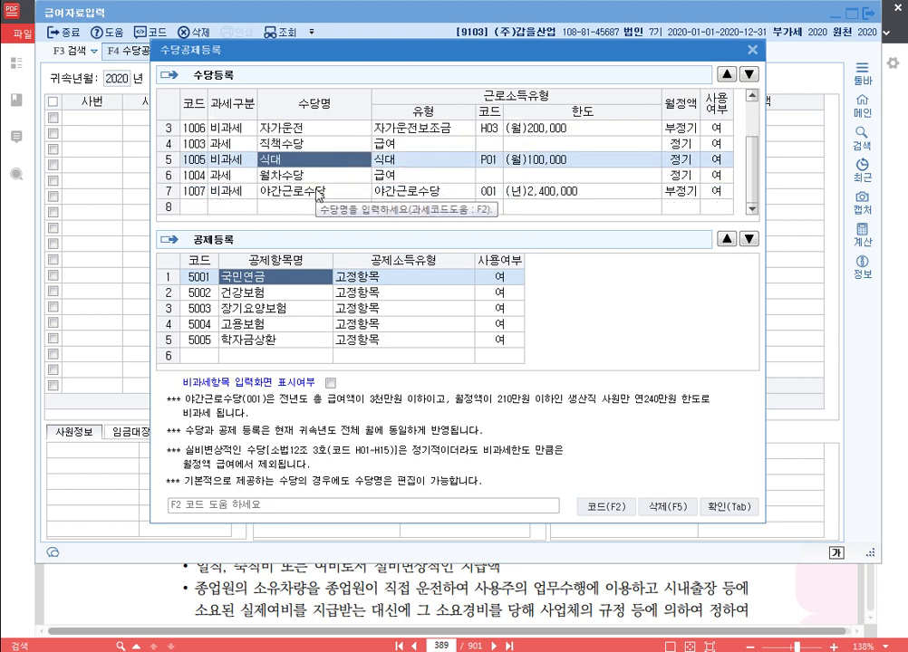
{"action": "left_click", "coordinate": [318, 193]}
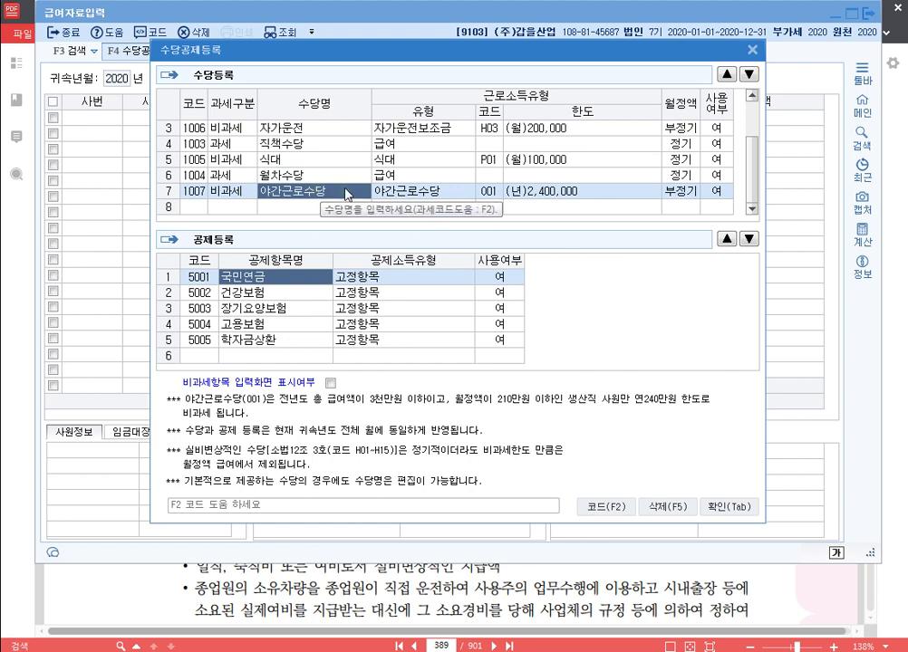
{"action": "left_click", "coordinate": [725, 73]}
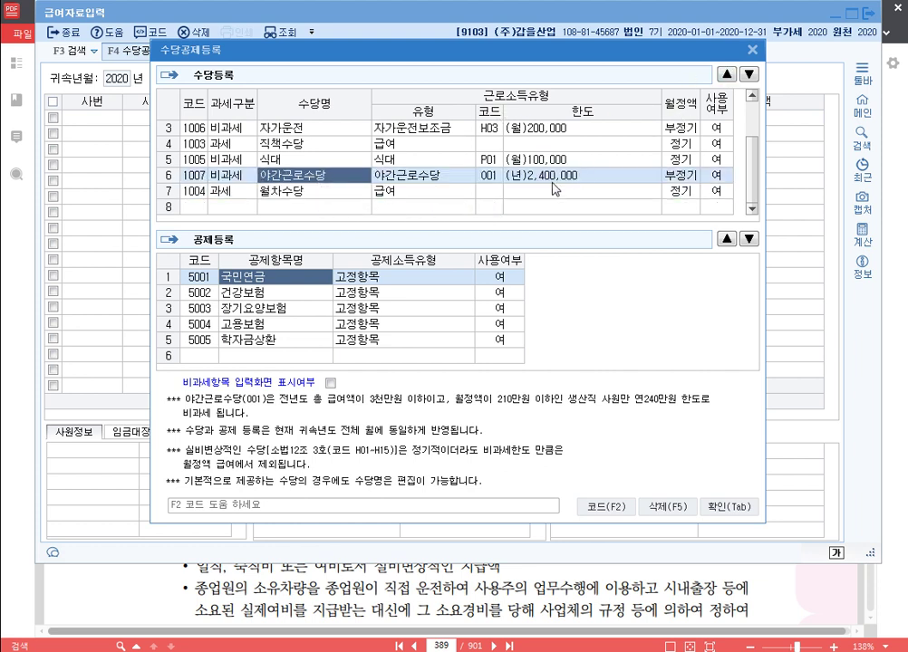
{"action": "type", "text": "연장근로"}
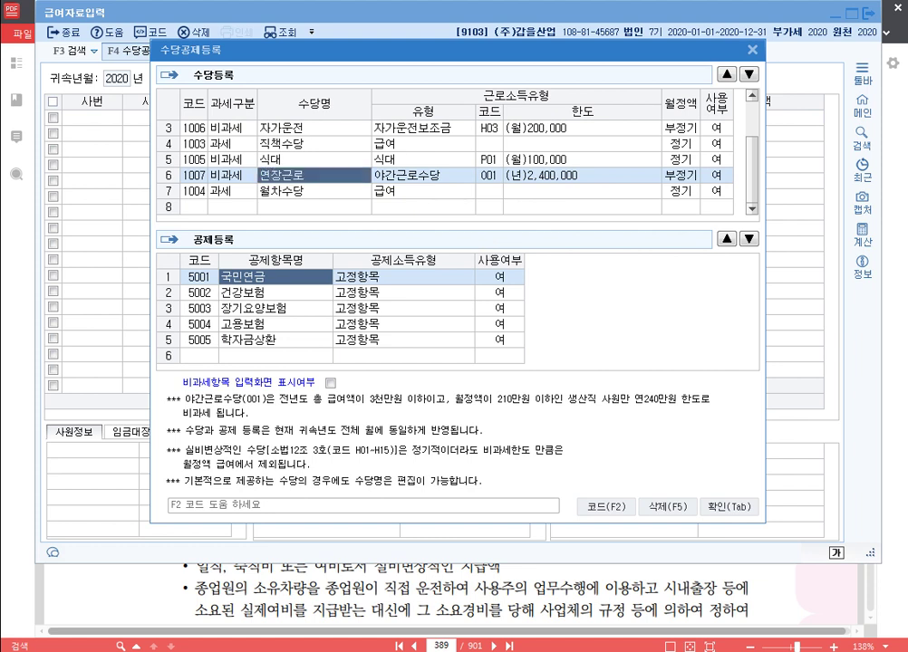
{"action": "key", "text": "Return"}
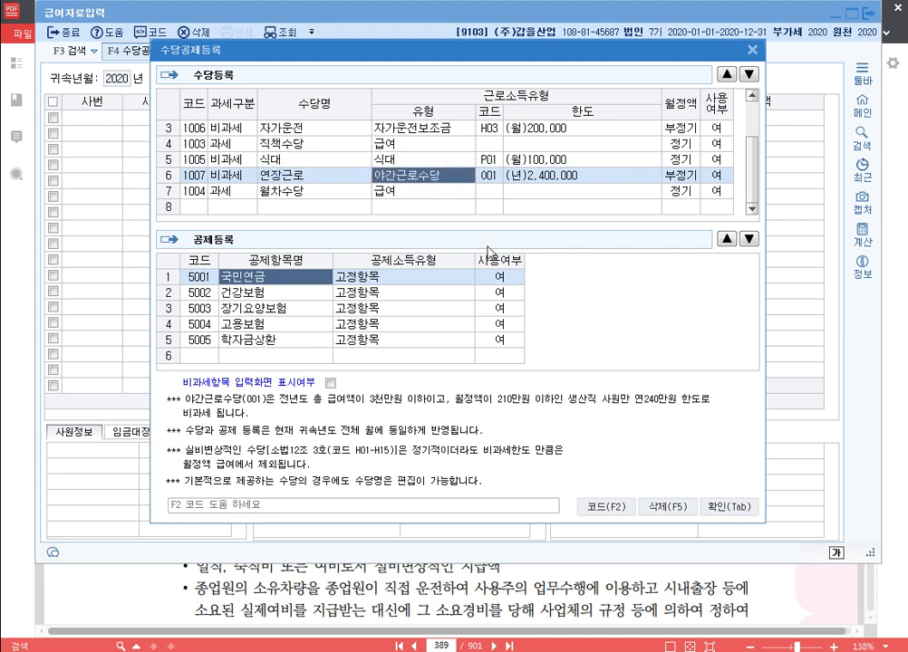
{"action": "left_click", "coordinate": [304, 177]}
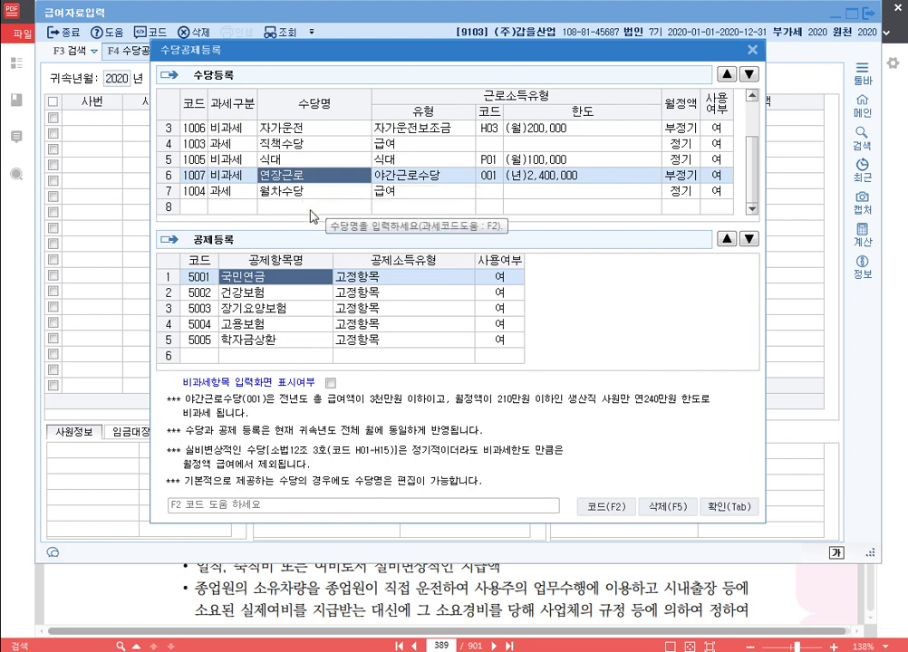
{"action": "left_click", "coordinate": [225, 210]}
Step: Add a taxable 가족수당 allowance and move it above 월차수당
{"action": "key", "text": "1"}
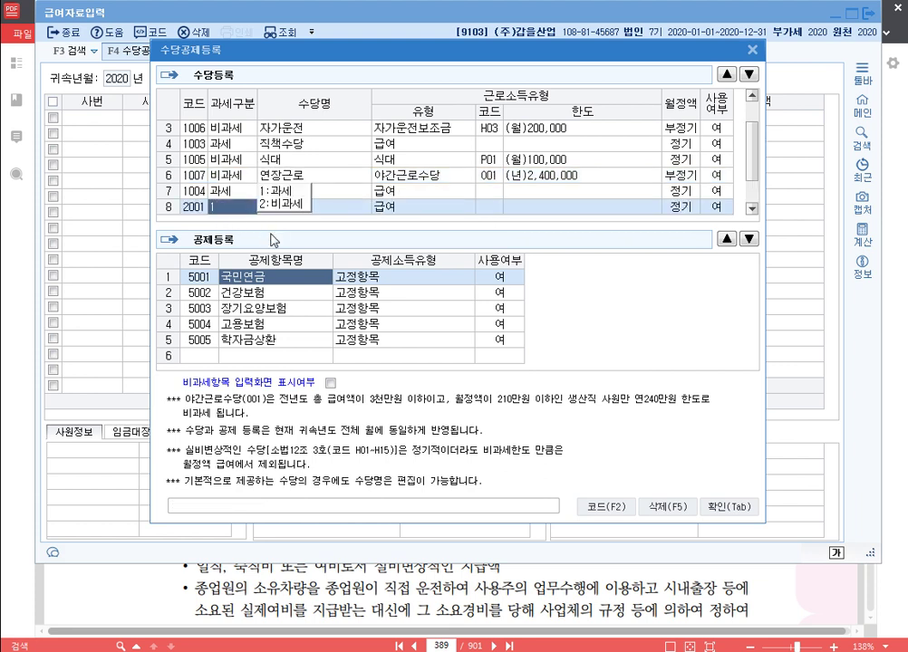
{"action": "type", "text": "가족수당"}
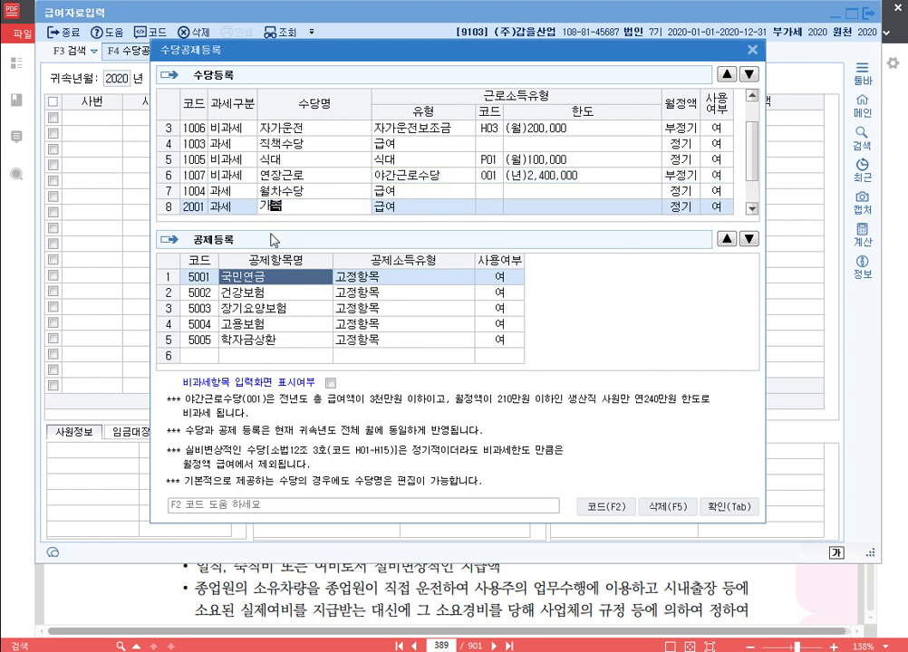
{"action": "left_click", "coordinate": [726, 74]}
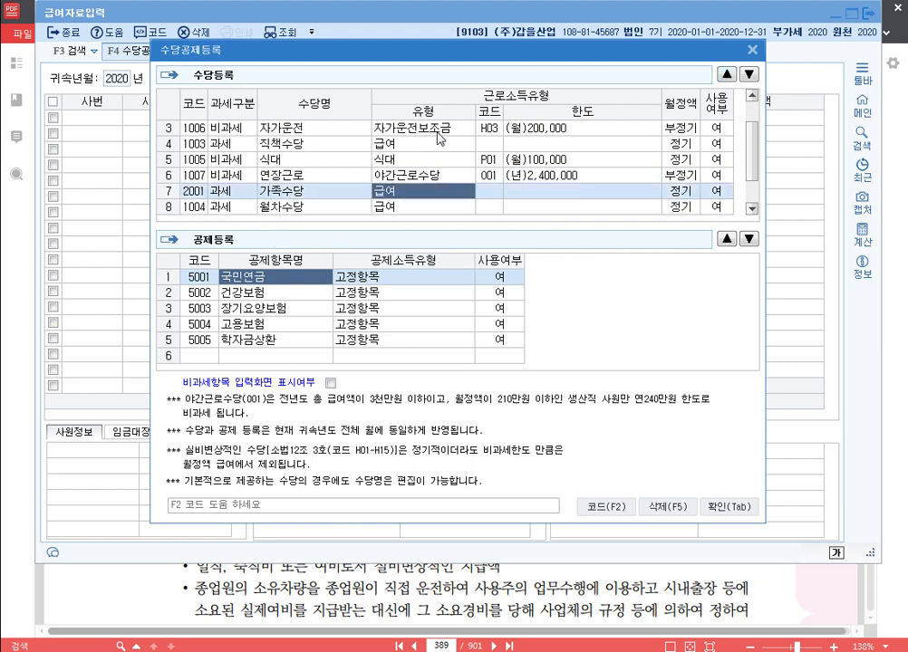
{"action": "scroll", "coordinate": [380, 168], "scroll_direction": "down", "scroll_amount": 1}
Step: Add non-taxable 자녀보육비 with 육아수당 code Q01 and move it up one row
{"action": "left_click", "coordinate": [230, 210]}
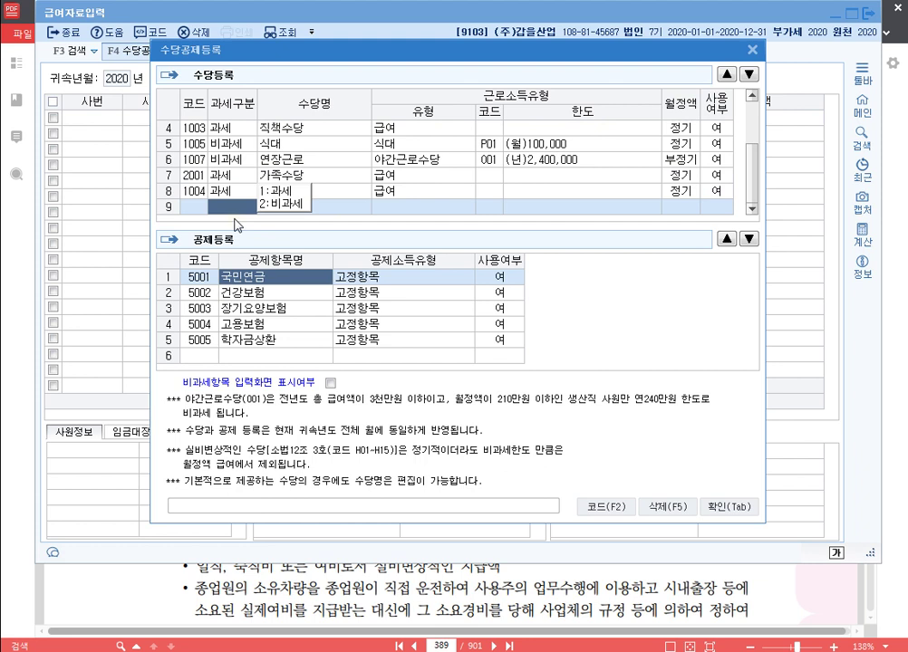
{"action": "key", "text": "2"}
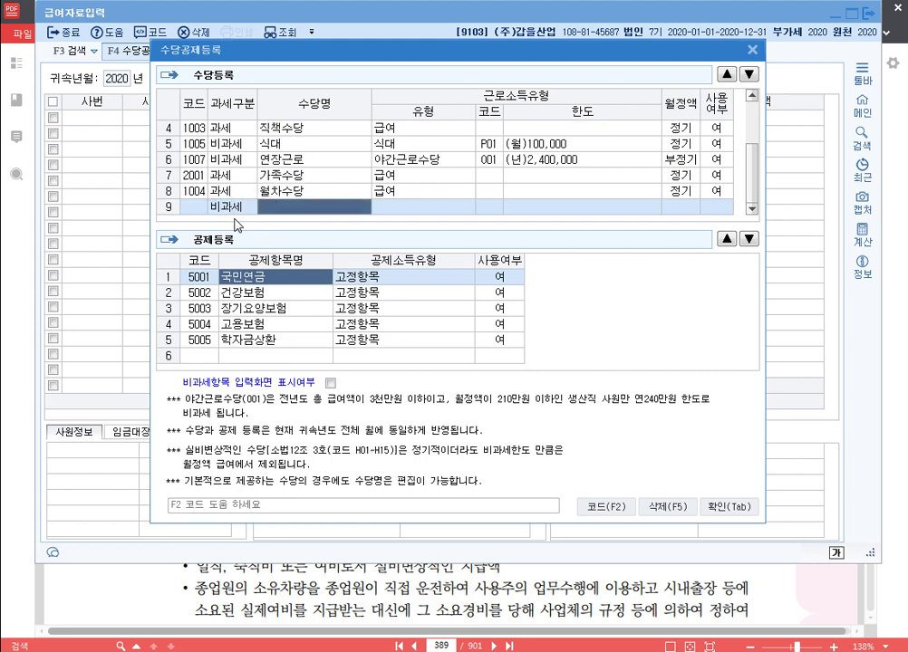
{"action": "type", "text": "자녀보육비"}
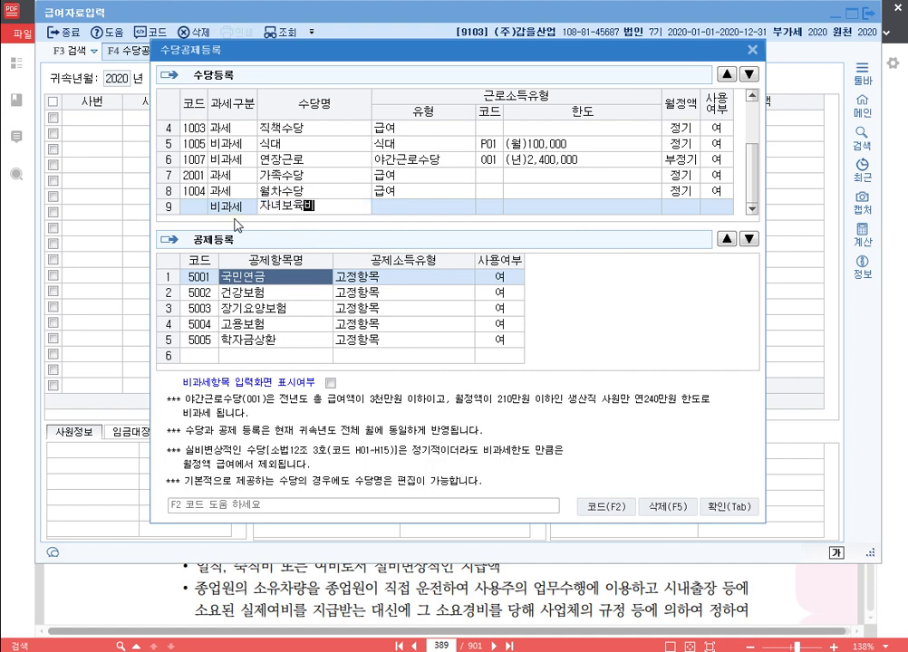
{"action": "key", "text": "Return"}
{"action": "type", "text": "육"}
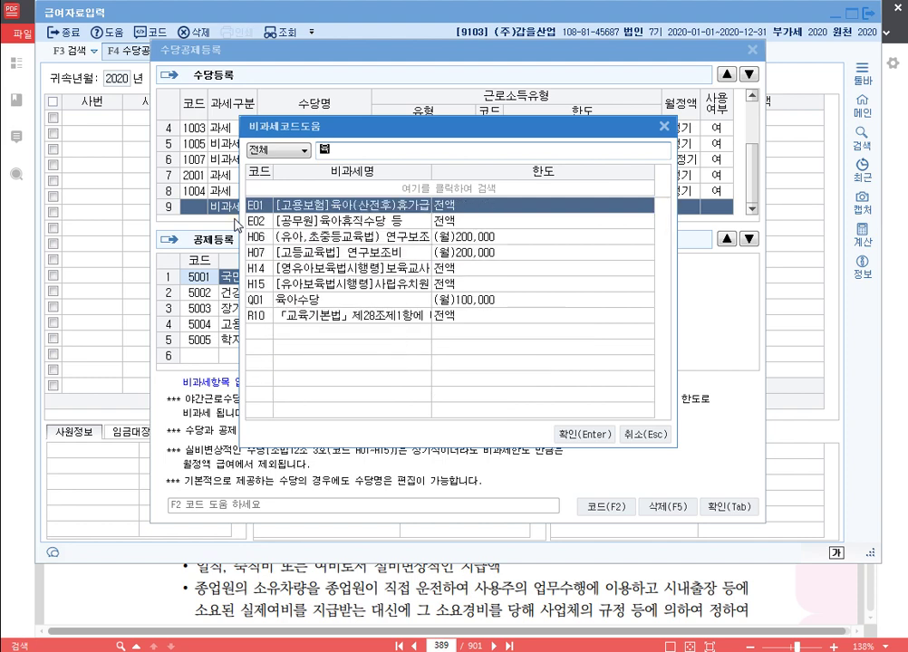
{"action": "type", "text": "아수"}
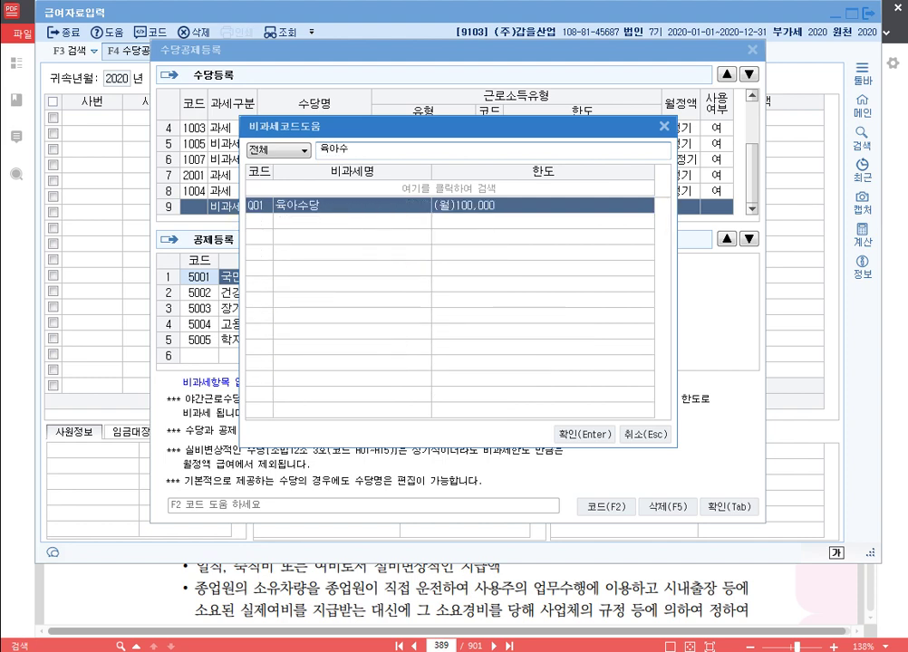
{"action": "key", "text": "Return"}
{"action": "key", "text": "Return"}
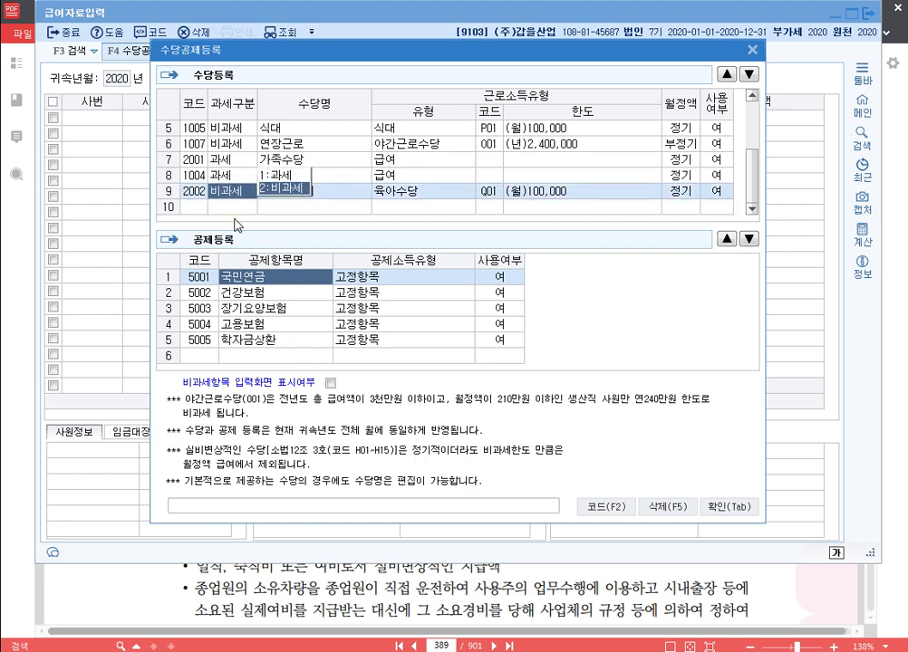
{"action": "left_click", "coordinate": [726, 73]}
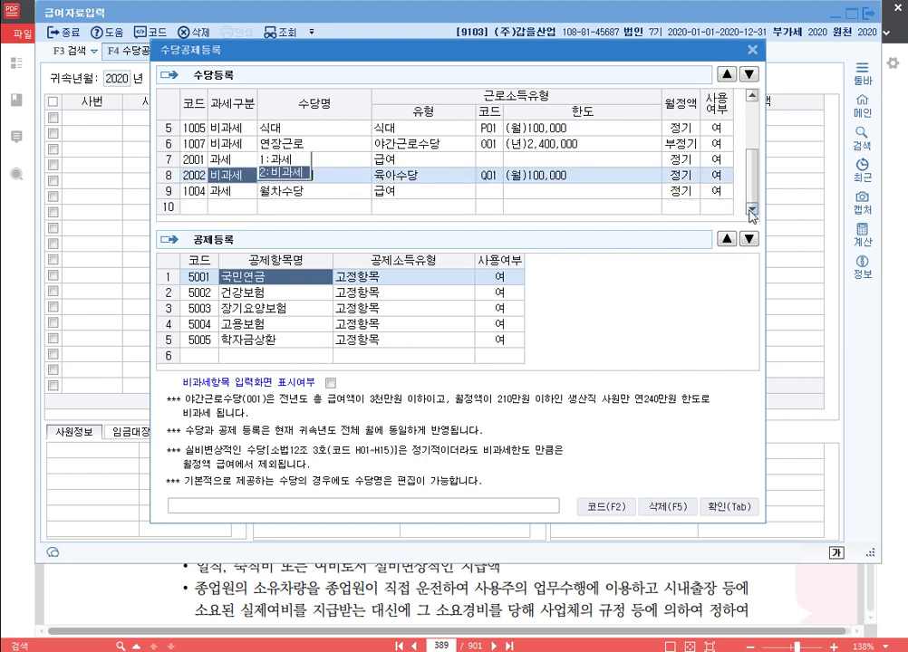
{"action": "key", "text": "Return"}
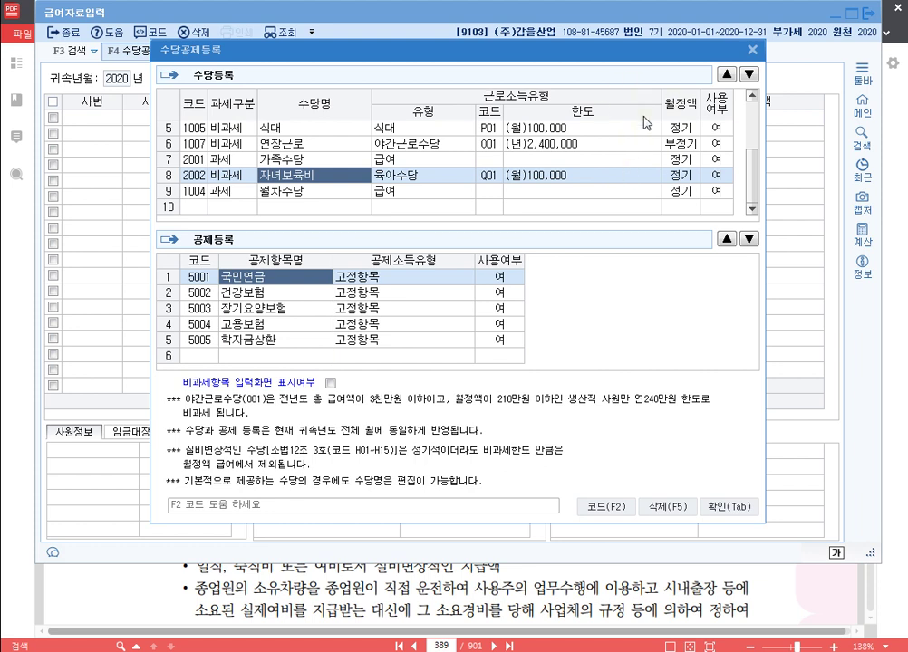
Step: Set 월차수당's 사용여부 to 부 and review the allowance list
{"action": "left_click", "coordinate": [712, 191]}
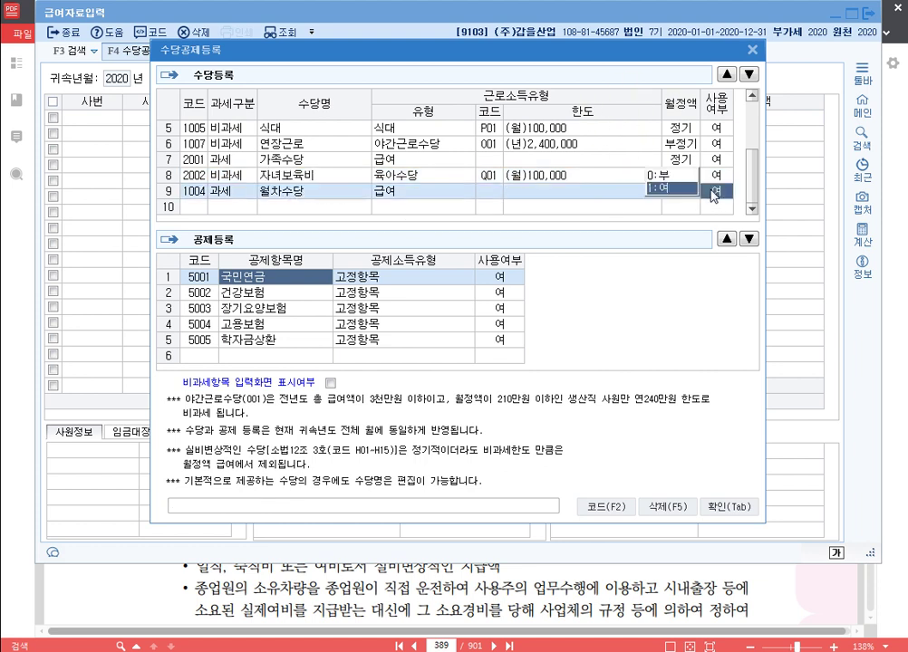
{"action": "left_click", "coordinate": [675, 176]}
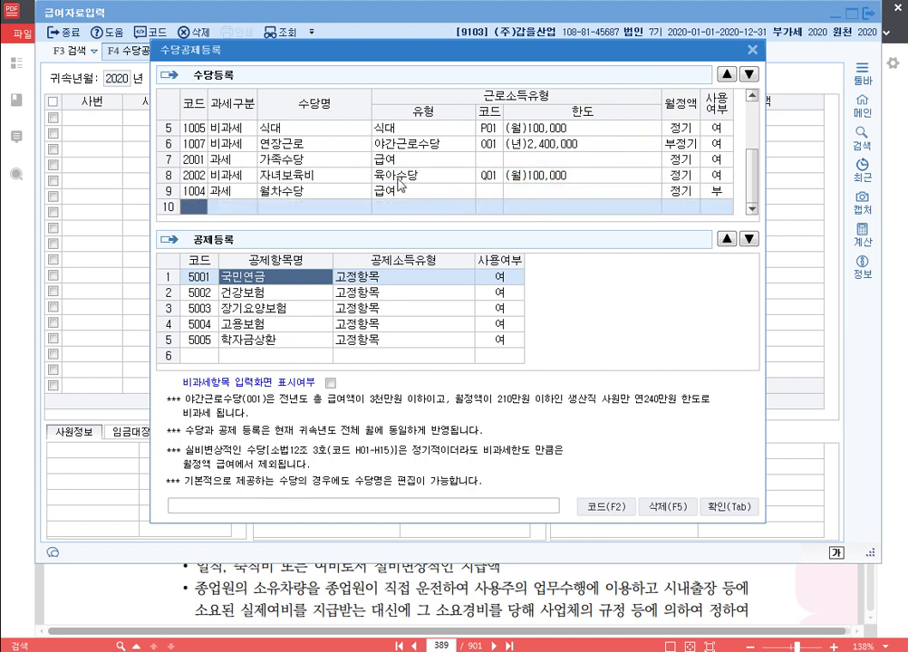
{"action": "scroll", "coordinate": [244, 131], "scroll_direction": "up", "scroll_amount": 1}
{"action": "scroll", "coordinate": [306, 166], "scroll_direction": "up", "scroll_amount": 1}
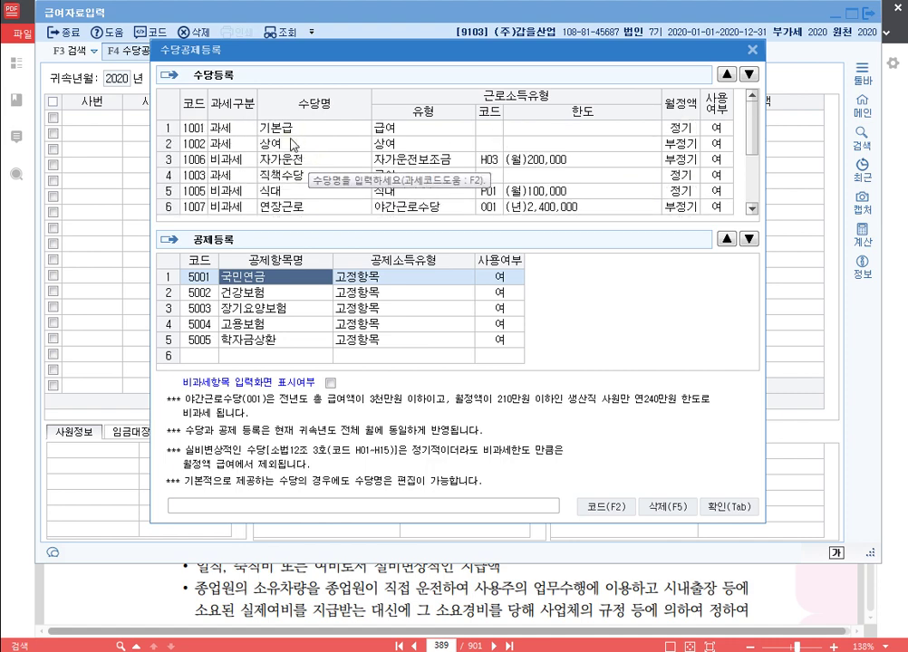
{"action": "scroll", "coordinate": [308, 172], "scroll_direction": "down", "scroll_amount": 4}
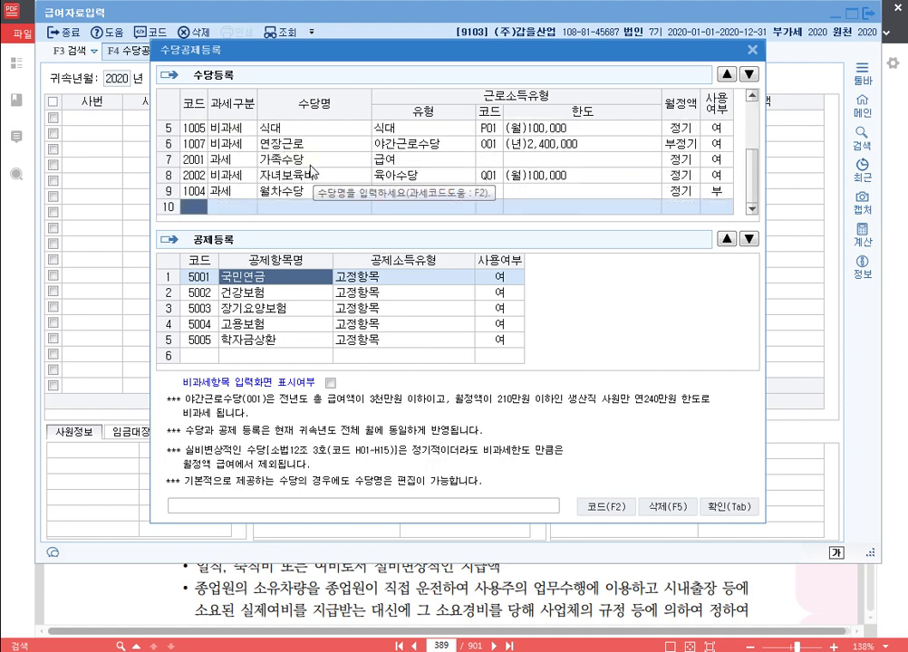
{"action": "scroll", "coordinate": [322, 174], "scroll_direction": "up", "scroll_amount": 4}
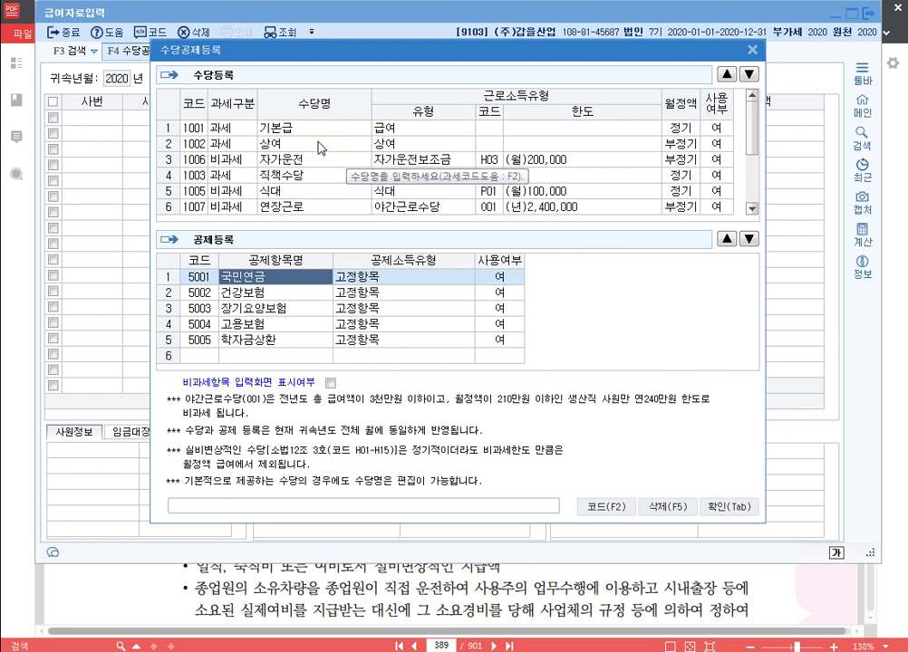
{"action": "scroll", "coordinate": [345, 163], "scroll_direction": "down", "scroll_amount": 3}
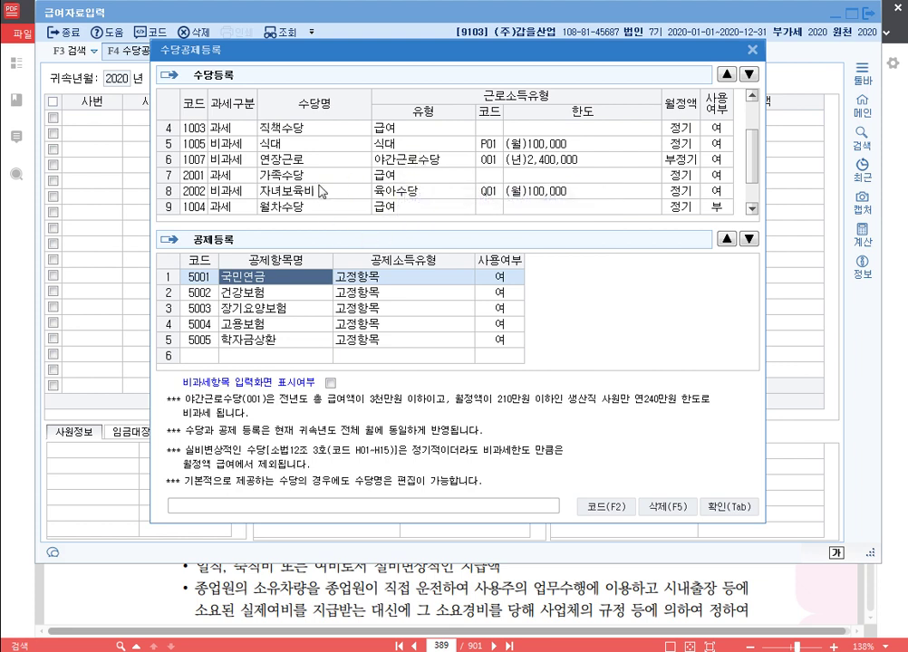
{"action": "scroll", "coordinate": [304, 149], "scroll_direction": "down", "scroll_amount": 1}
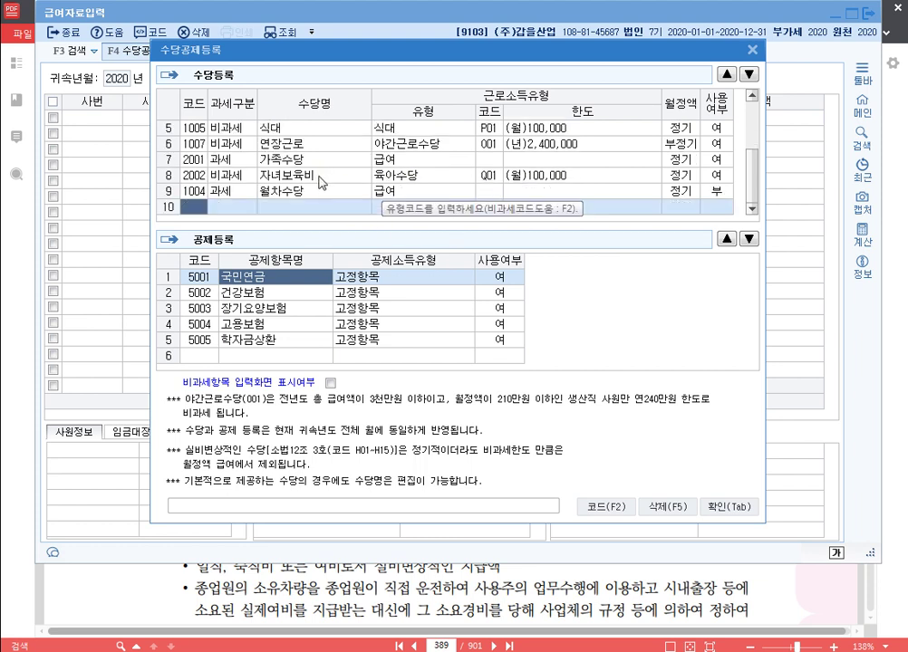
{"action": "scroll", "coordinate": [318, 185], "scroll_direction": "up", "scroll_amount": 2}
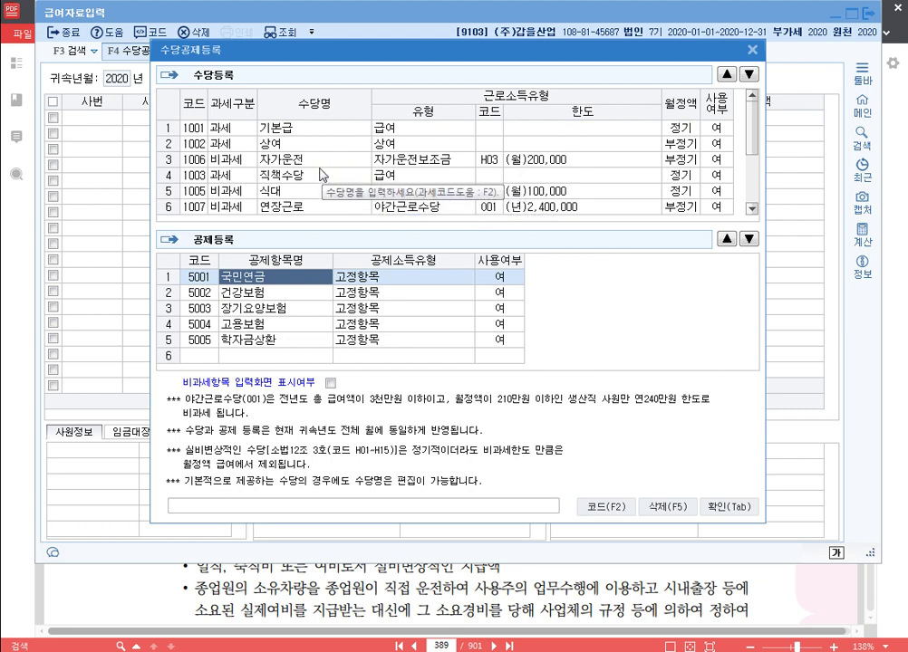
{"action": "scroll", "coordinate": [309, 191], "scroll_direction": "down", "scroll_amount": 2}
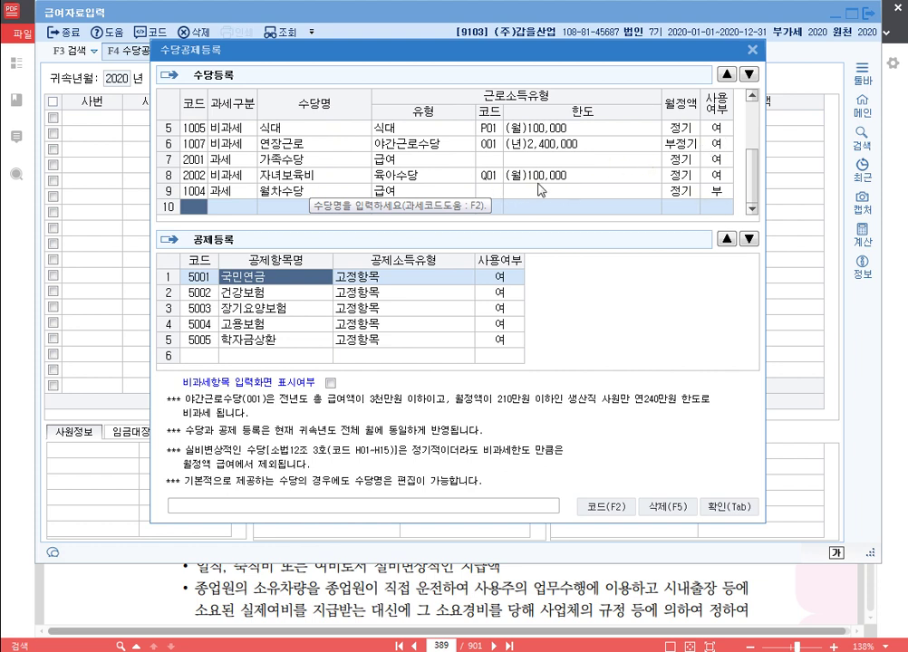
{"action": "scroll", "coordinate": [544, 191], "scroll_direction": "up", "scroll_amount": 2}
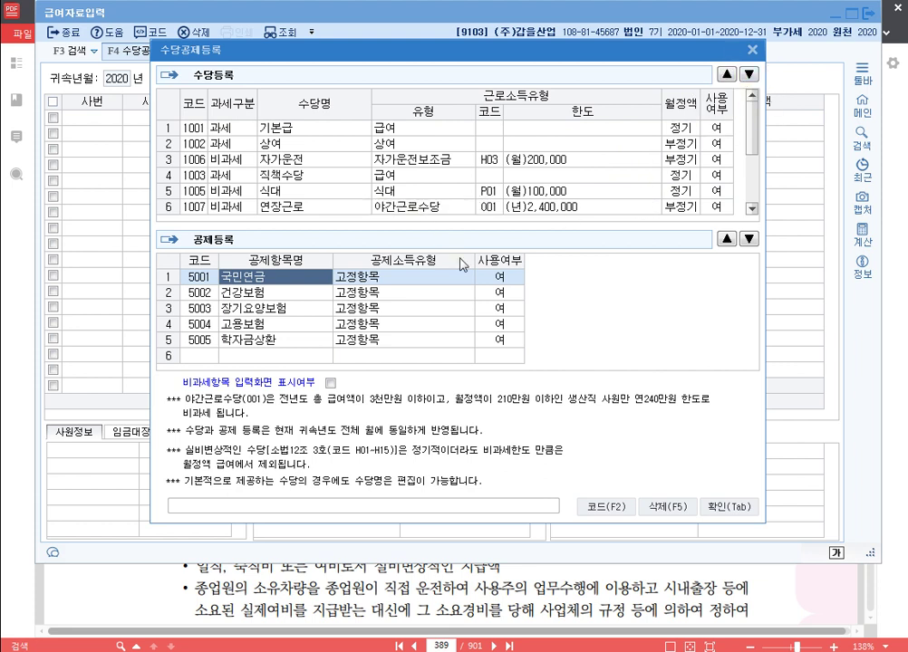
Step: Confirm the allowance settings and set the payroll to January 2020, paid 31 January
{"action": "left_click", "coordinate": [729, 507]}
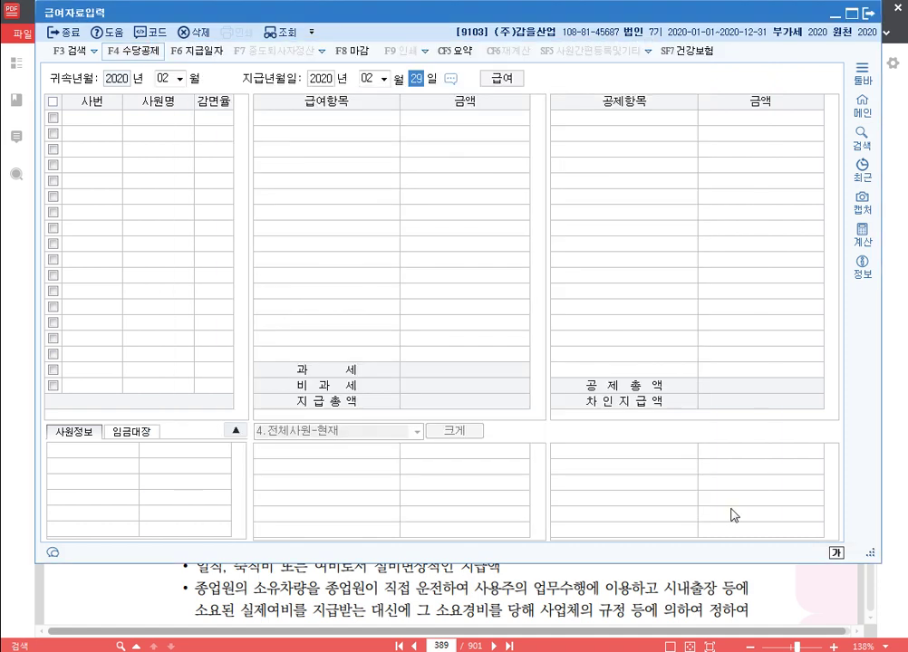
{"action": "left_click", "coordinate": [162, 80]}
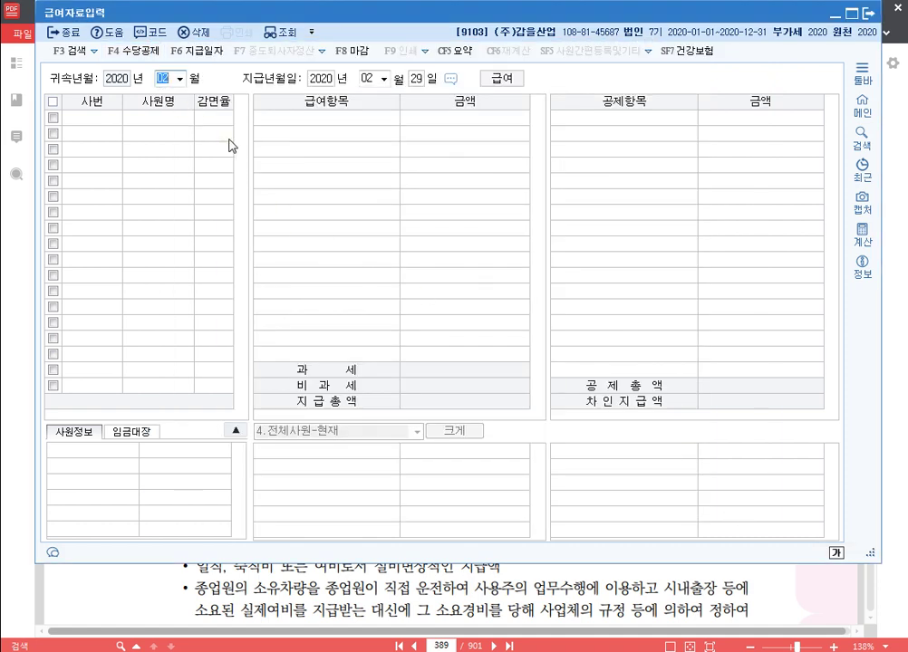
{"action": "type", "text": "01"}
{"action": "key", "text": "Return"}
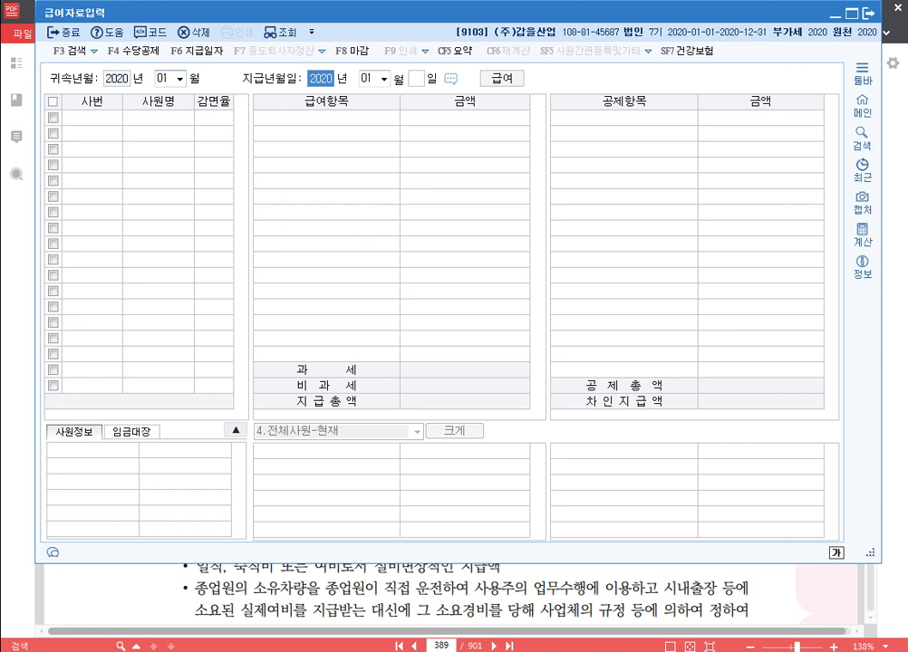
{"action": "key", "text": "Return"}
{"action": "key", "text": "Return"}
{"action": "key", "text": "Return"}
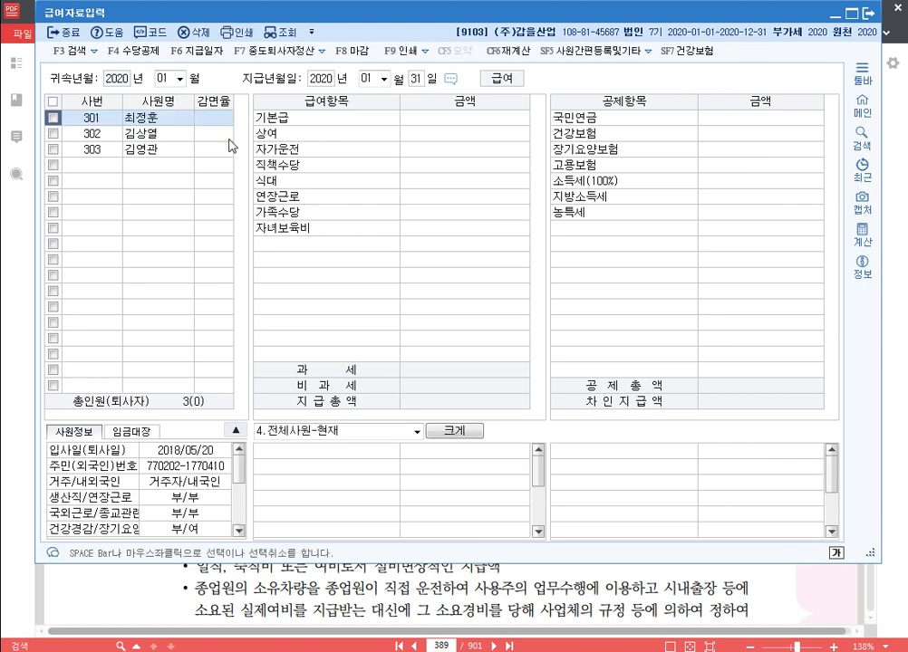
{"action": "key", "text": "Return"}
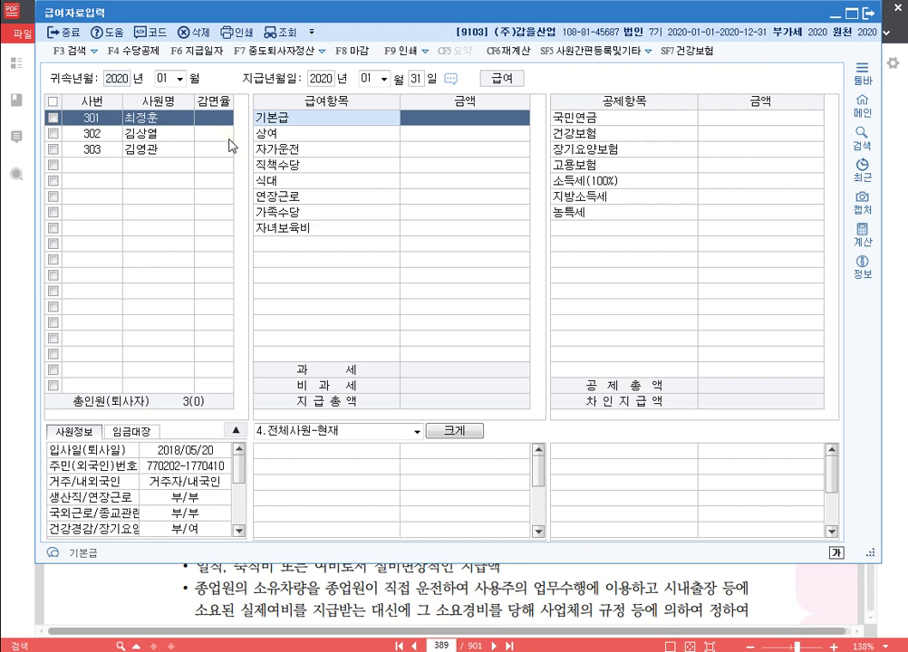
Step: Enter employee 301's pay: 기본급 2,700,000, 자가운전 200,000, 직책수당 200,000, 식대 120,000, 가족수당 50,000
{"action": "type", "text": "2700000"}
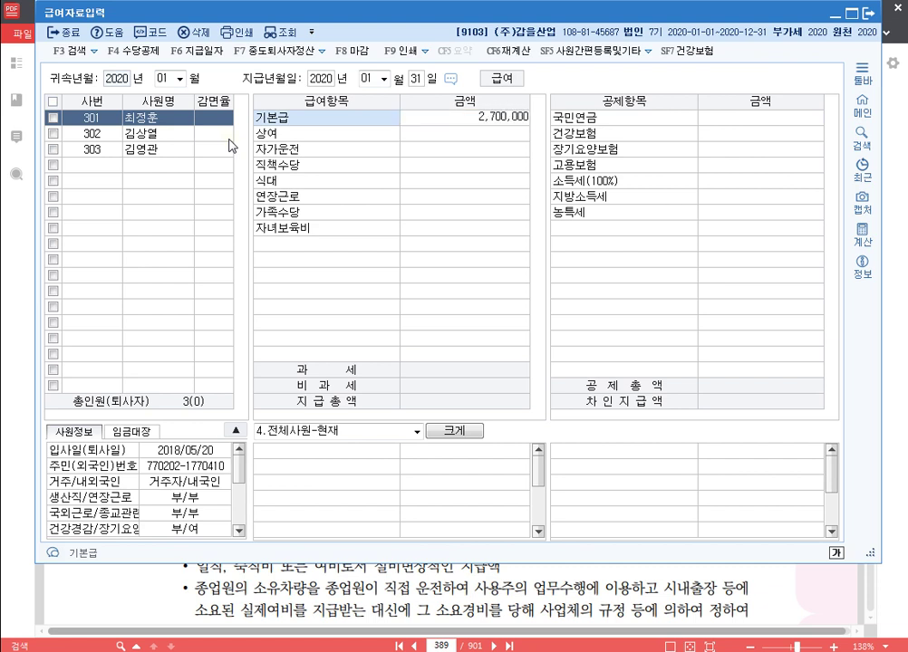
{"action": "key", "text": "Return"}
{"action": "key", "text": "Return"}
{"action": "type", "text": "2000000"}
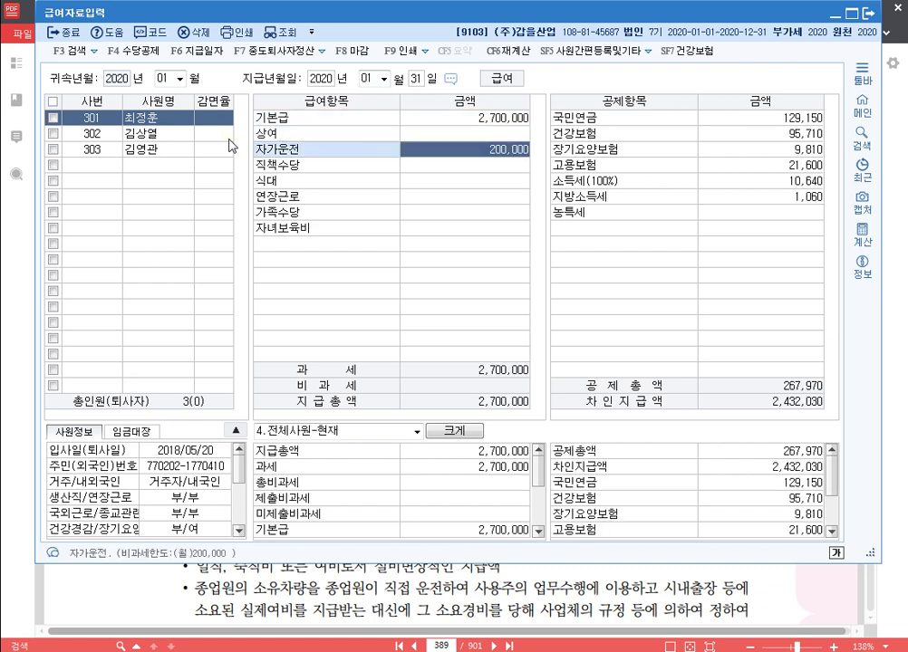
{"action": "key", "text": "Return"}
{"action": "type", "text": "200,000"}
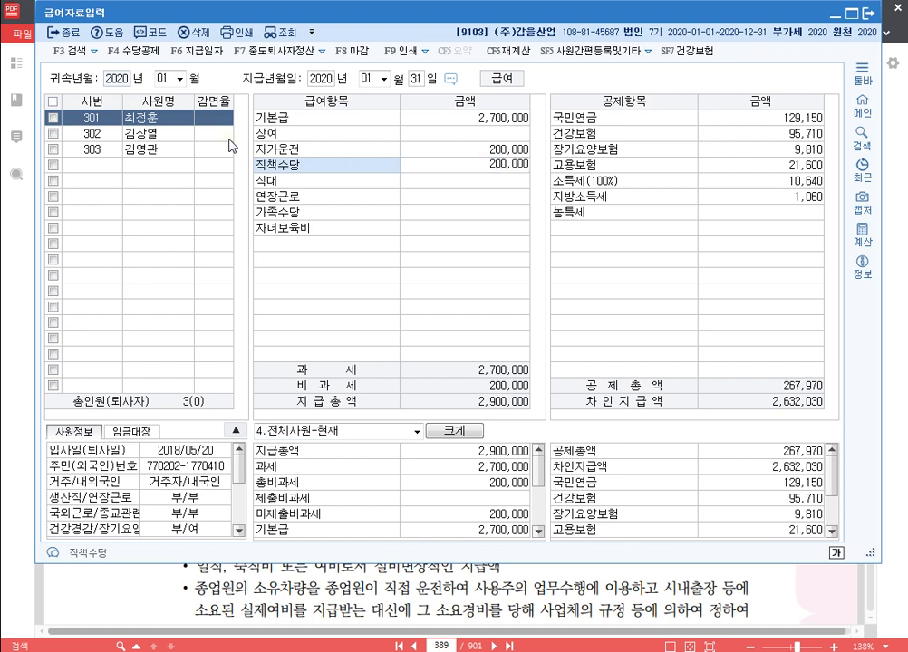
{"action": "key", "text": "Return"}
{"action": "type", "text": "1200000"}
{"action": "key", "text": "Return"}
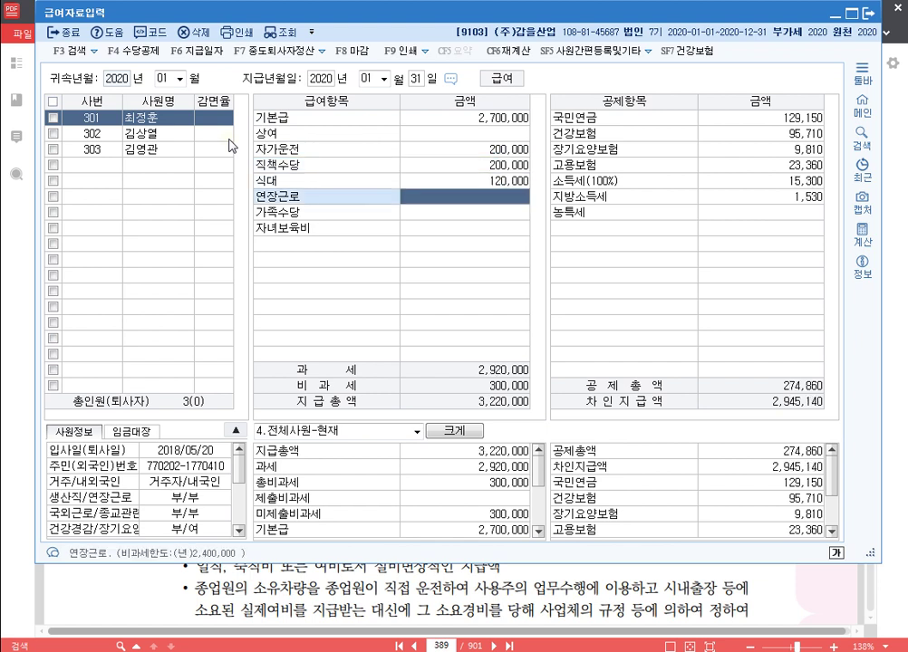
{"action": "key", "text": "Return"}
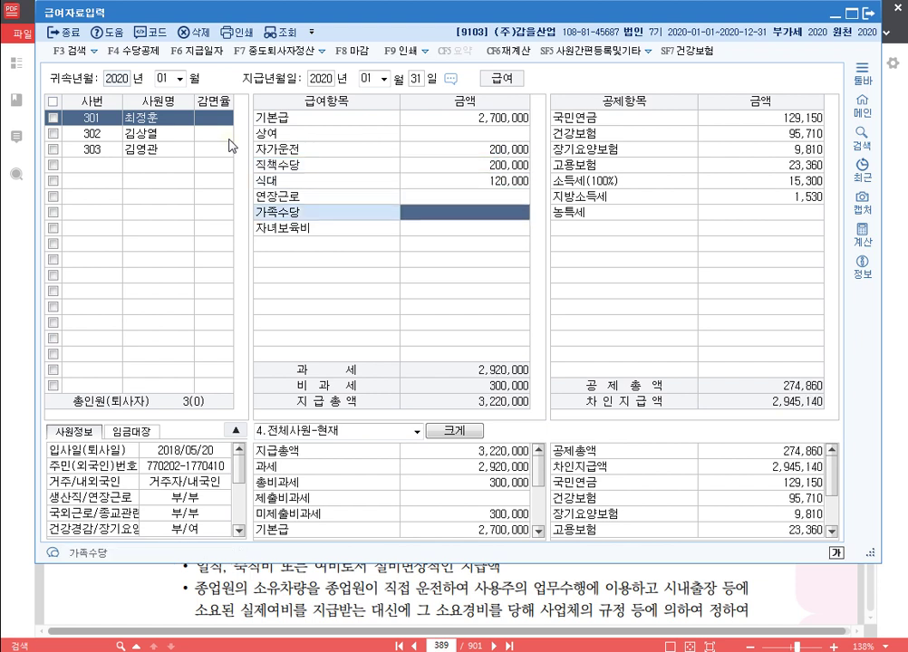
{"action": "type", "text": "500000"}
{"action": "key", "text": "Return"}
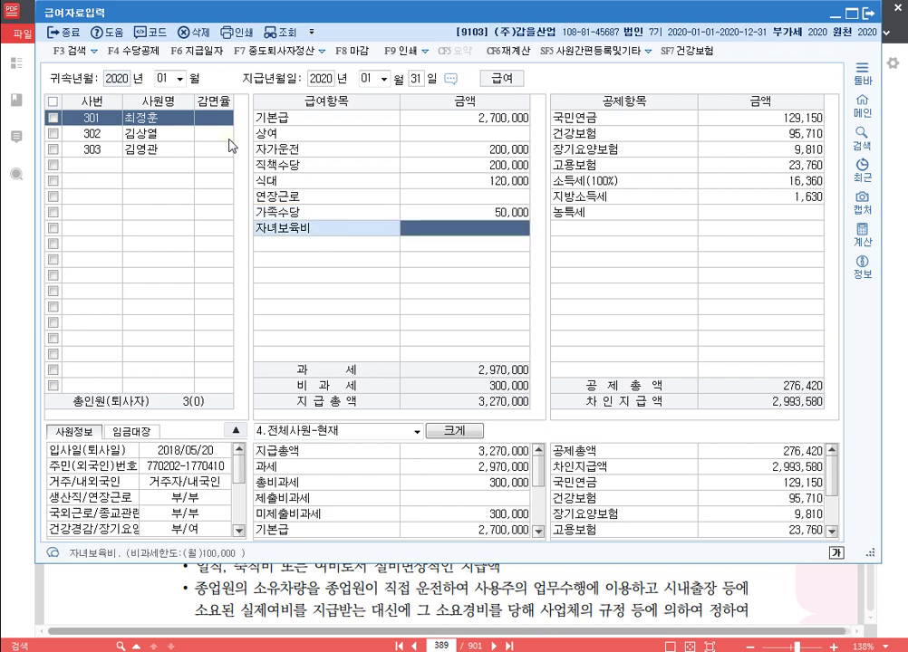
{"action": "key", "text": "Return"}
{"action": "key", "text": "Return"}
{"action": "key", "text": "Return"}
{"action": "key", "text": "Return"}
{"action": "key", "text": "Return"}
{"action": "key", "text": "Return"}
{"action": "key", "text": "Return"}
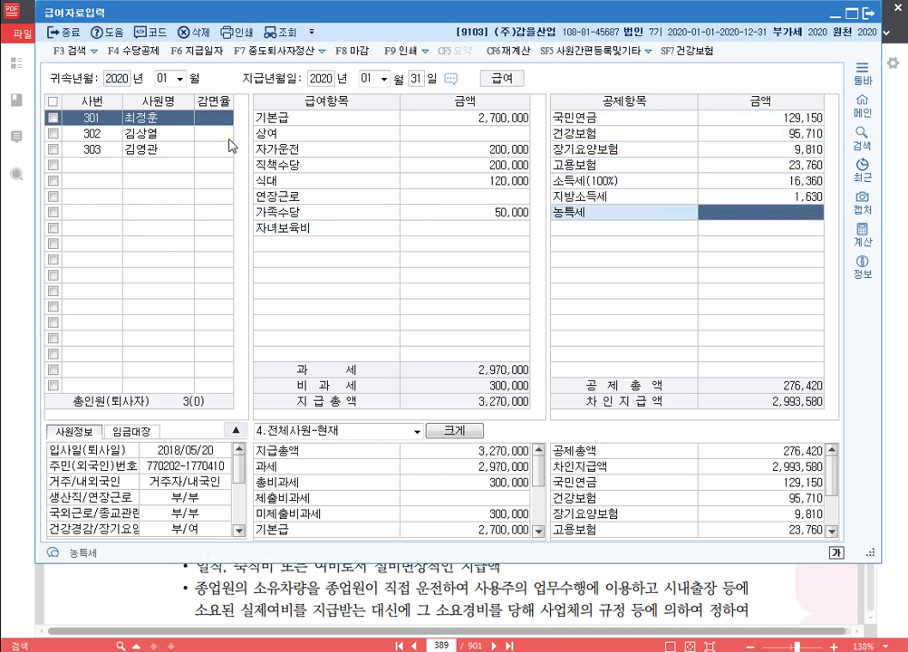
{"action": "key", "text": "Return"}
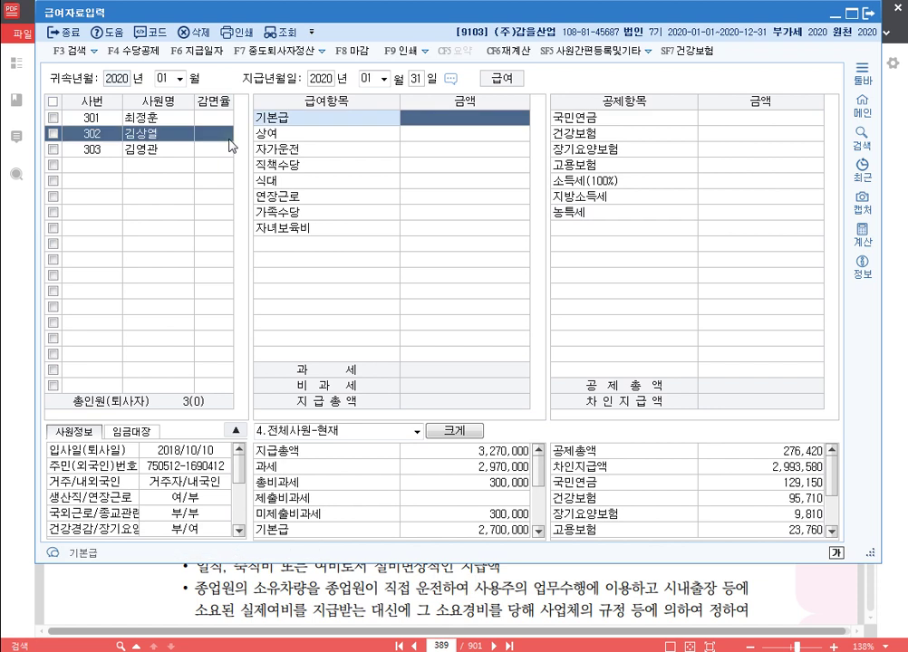
Step: Enter employee 302's 기본급 2,500,000, 직책수당 150,000 and 식대 120,000
{"action": "type", "text": "2500000"}
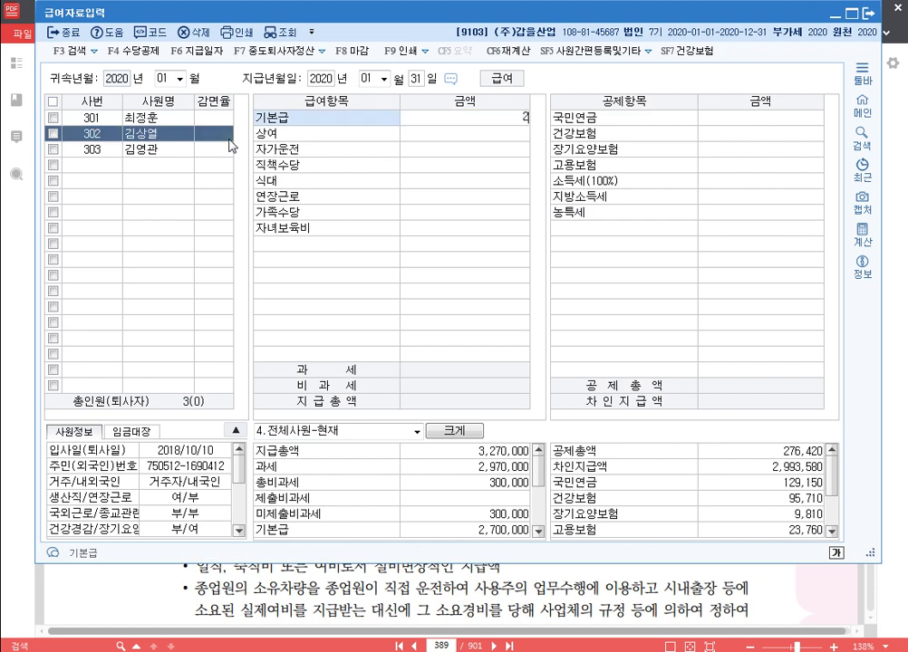
{"action": "key", "text": "Return"}
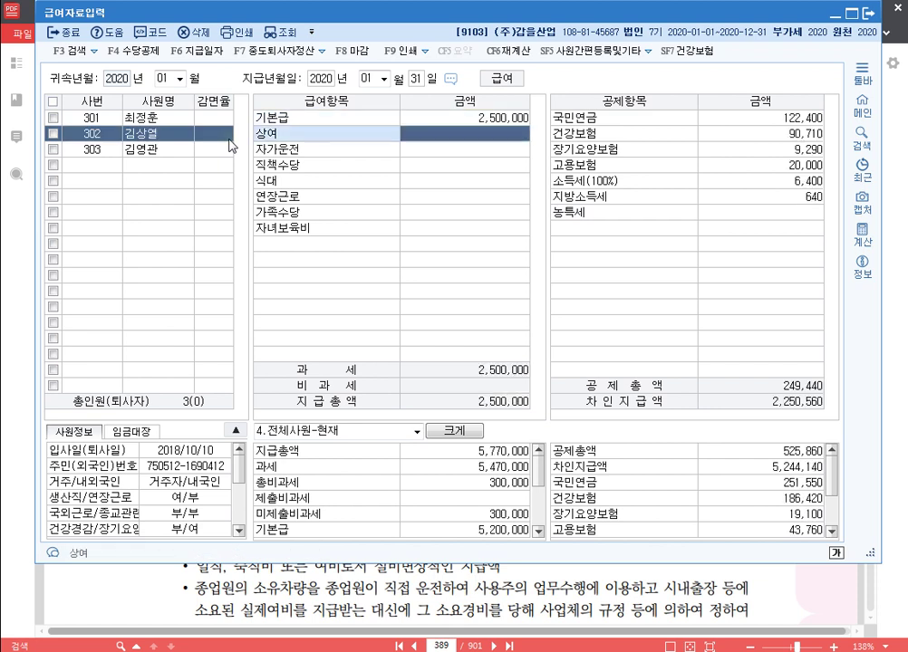
{"action": "key", "text": "Return"}
{"action": "key", "text": "Return"}
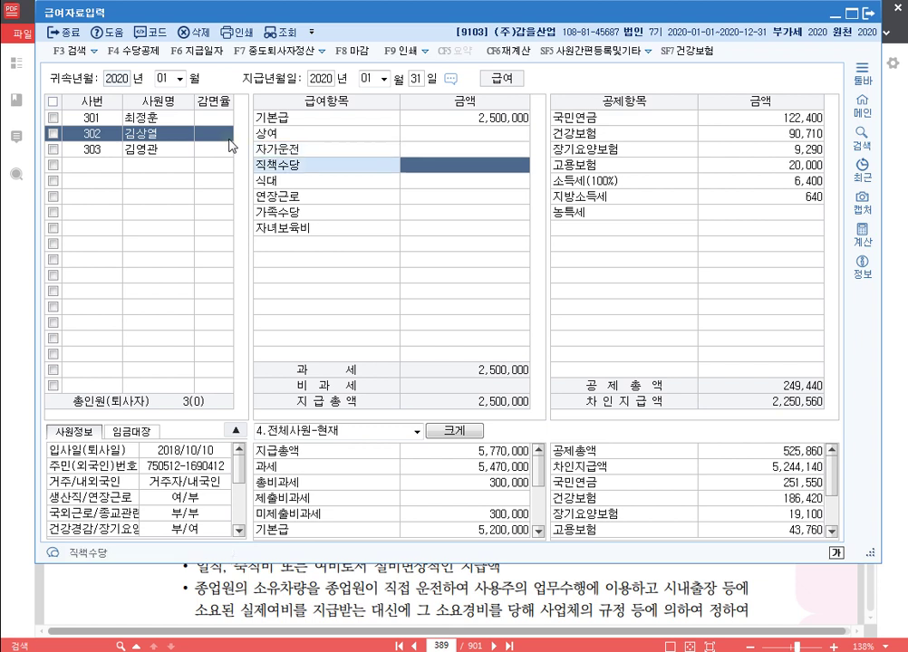
{"action": "type", "text": "1500000"}
{"action": "key", "text": "Return"}
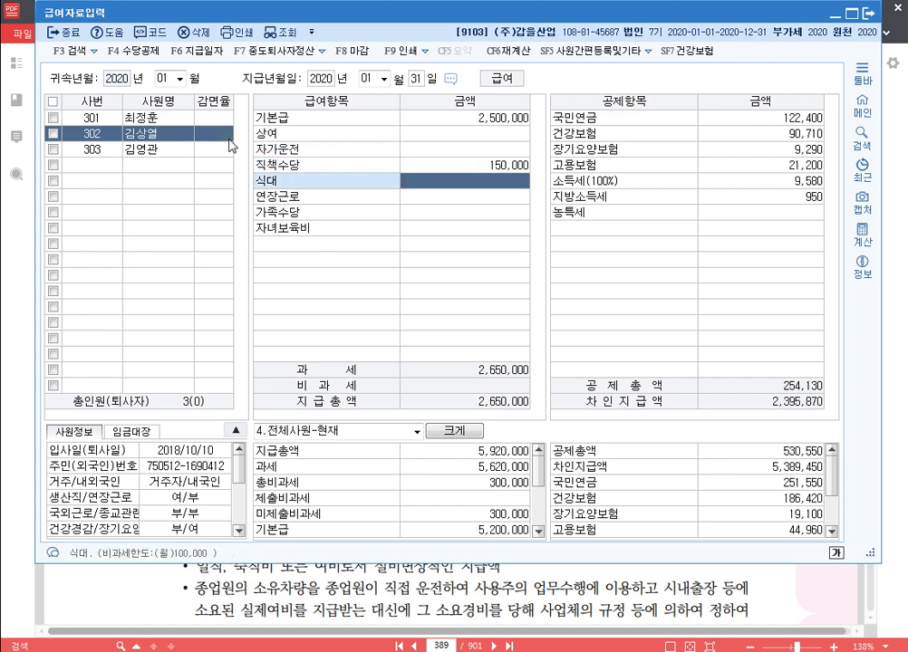
{"action": "type", "text": "1200000"}
{"action": "key", "text": "Return"}
Step: Add 연장근로 500,000, 가족수당 50,000 and 자녀보육비 100,000 for employee 302, then move to 303
{"action": "type", "text": "5000000"}
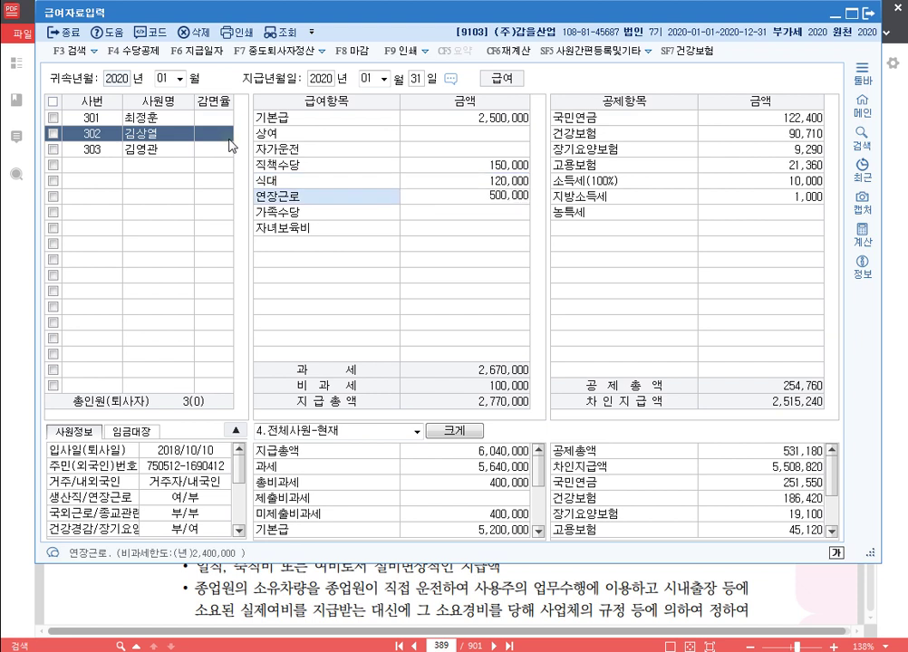
{"action": "key", "text": "Return"}
{"action": "type", "text": "500000"}
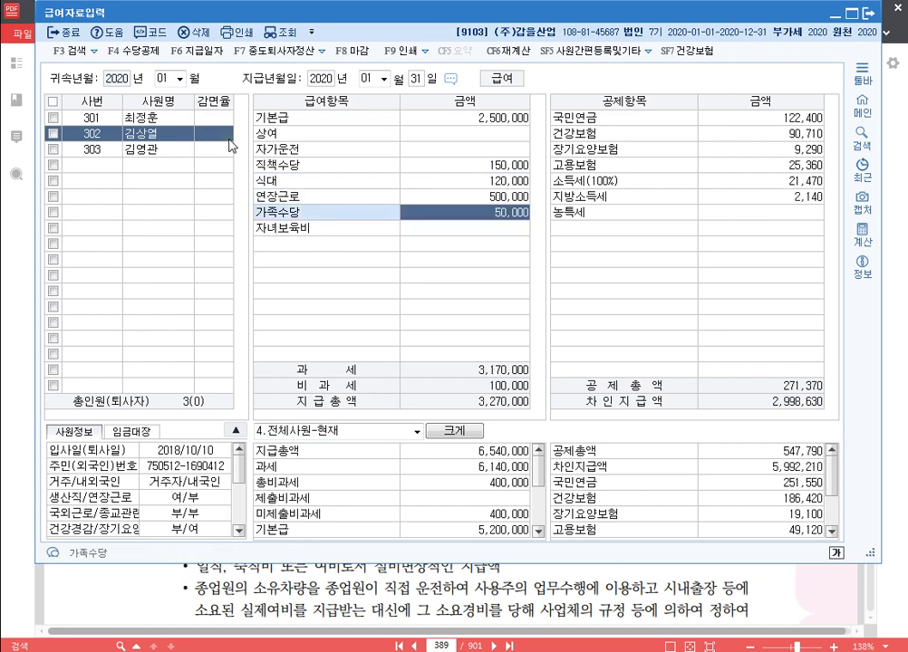
{"action": "key", "text": "Return"}
{"action": "type", "text": "1"}
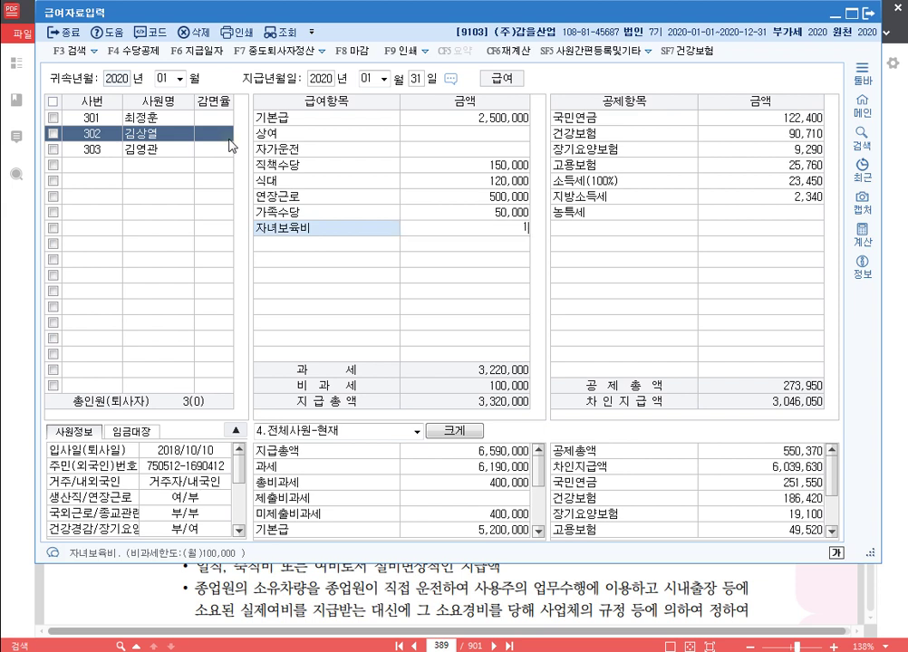
{"action": "type", "text": "00,000"}
{"action": "key", "text": "Return"}
{"action": "key", "text": "Return"}
{"action": "key", "text": "Return"}
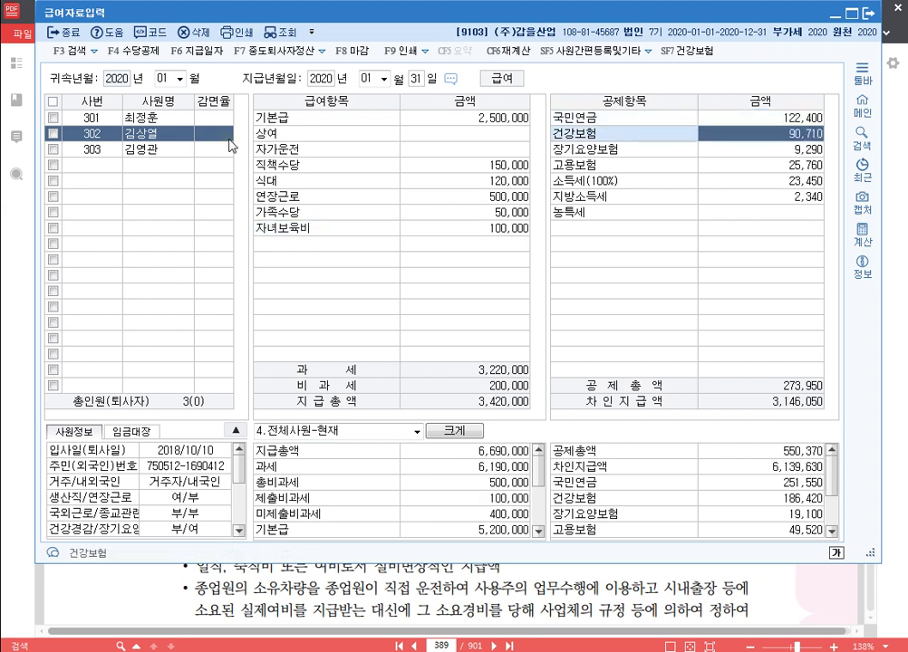
{"action": "key", "text": "Return"}
{"action": "key", "text": "Return"}
{"action": "key", "text": "Return"}
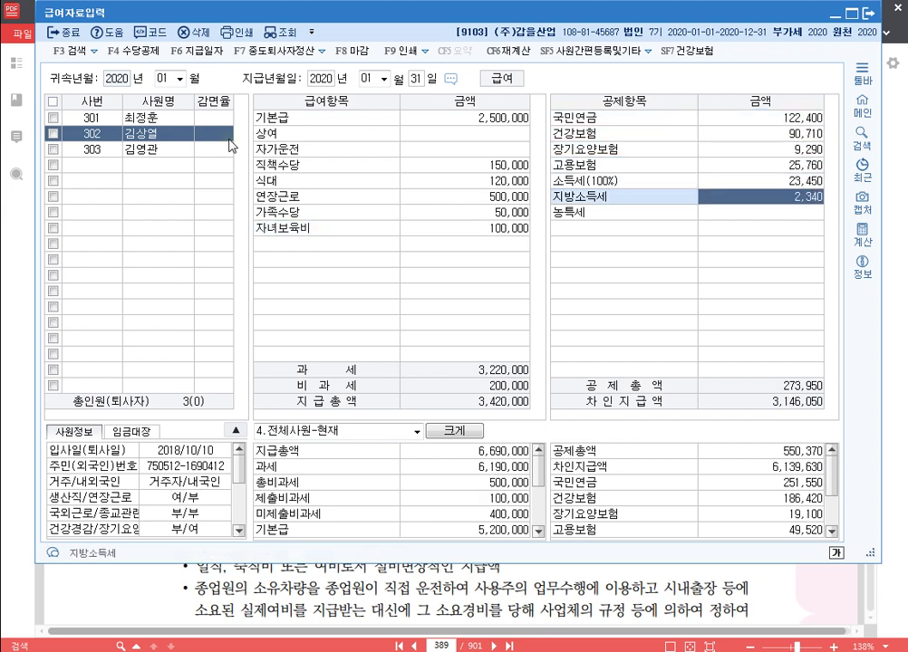
{"action": "key", "text": "Return"}
{"action": "key", "text": "Return"}
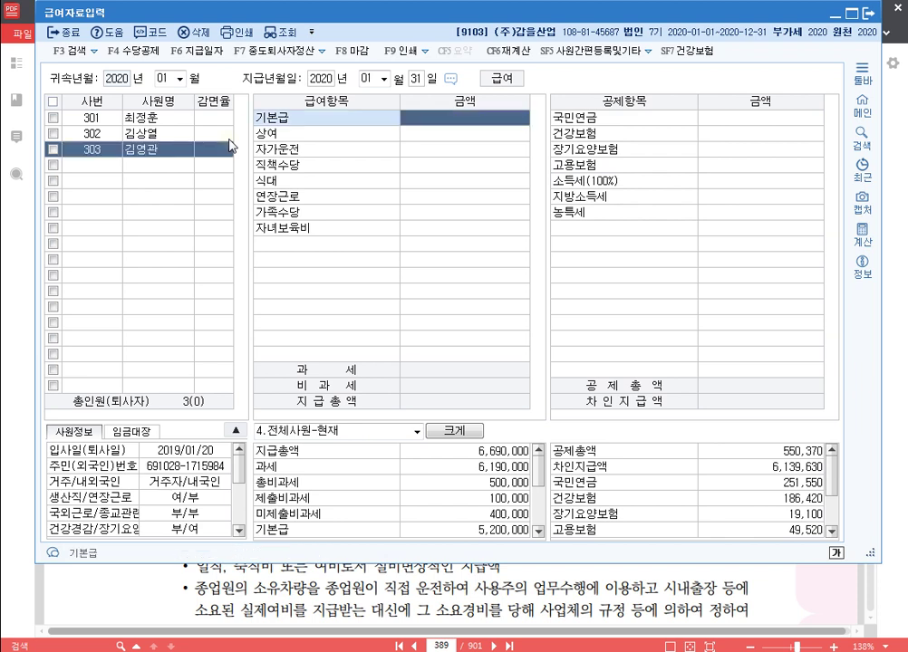
Step: Enter employee 303's pay: 2,400,000 base, 120,000 position, 120,000 meal, 600,000 overtime, 150,000 family, 100,000 childcare
{"action": "type", "text": "2400000"}
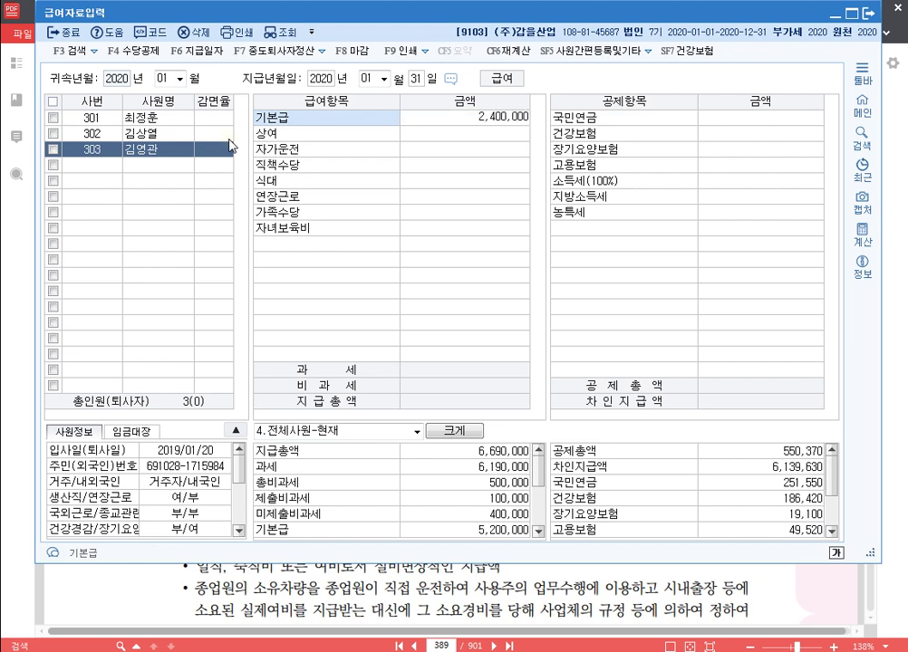
{"action": "key", "text": "Return"}
{"action": "key", "text": "Return"}
{"action": "key", "text": "Return"}
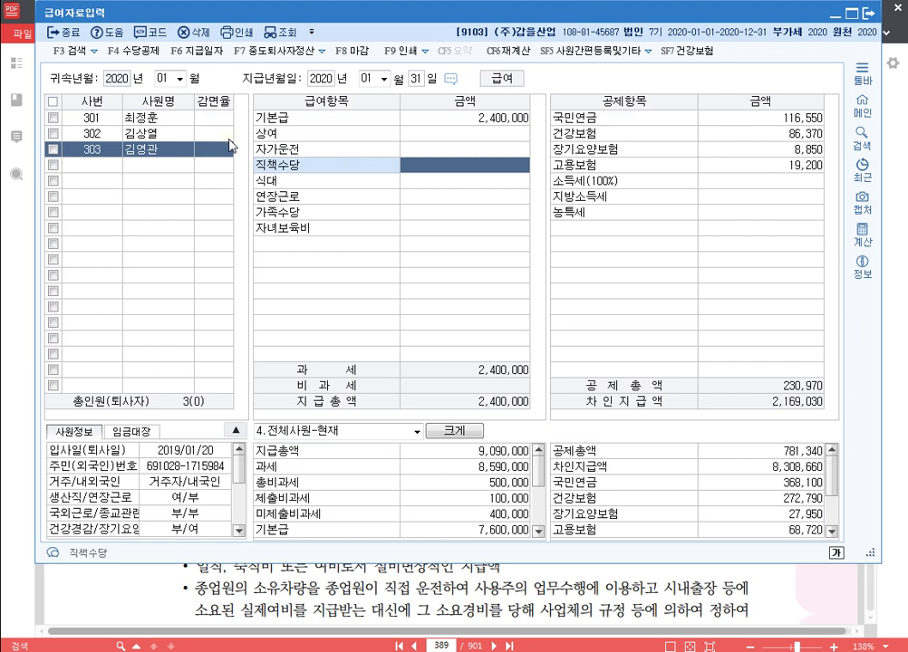
{"action": "type", "text": "1200000"}
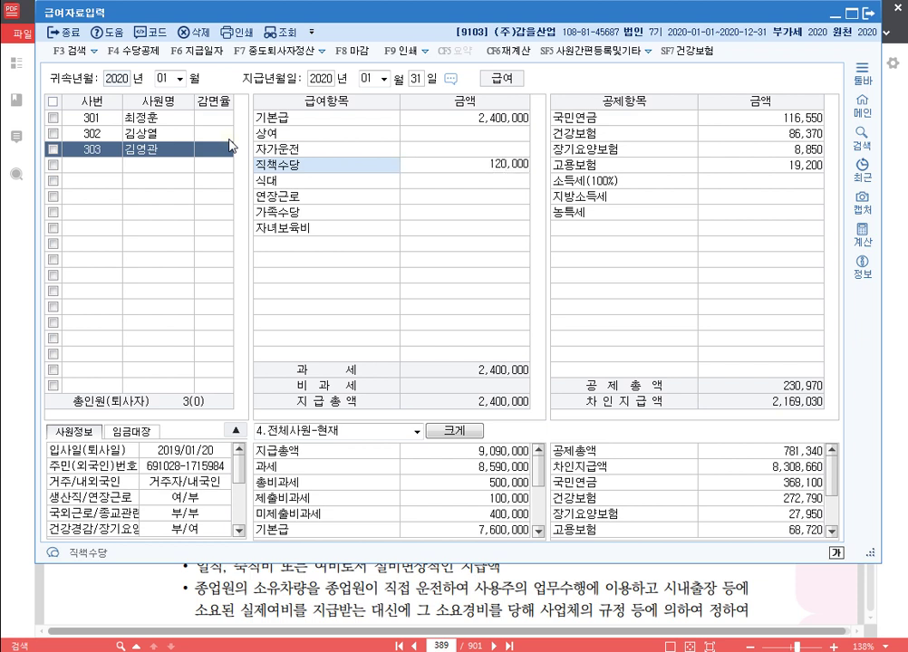
{"action": "key", "text": "Return"}
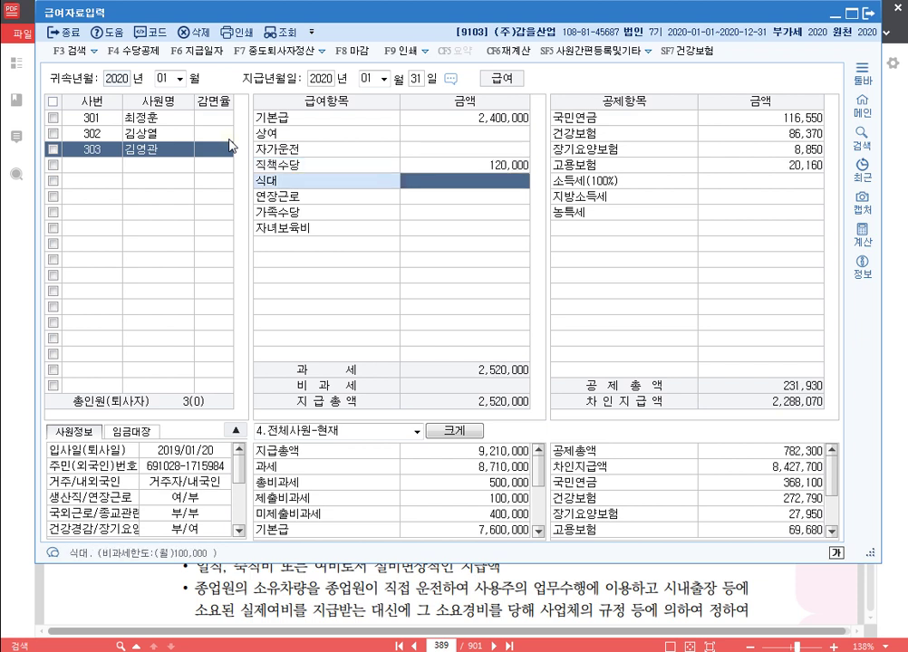
{"action": "type", "text": "1200000"}
{"action": "key", "text": "Return"}
{"action": "type", "text": "60"}
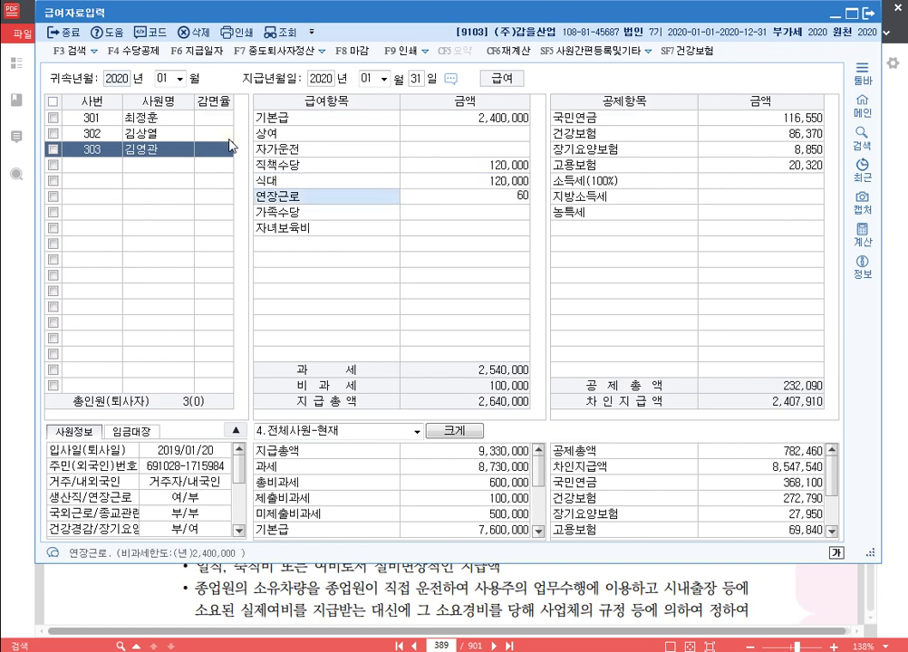
{"action": "type", "text": "0,000"}
{"action": "key", "text": "Return"}
{"action": "type", "text": "150000"}
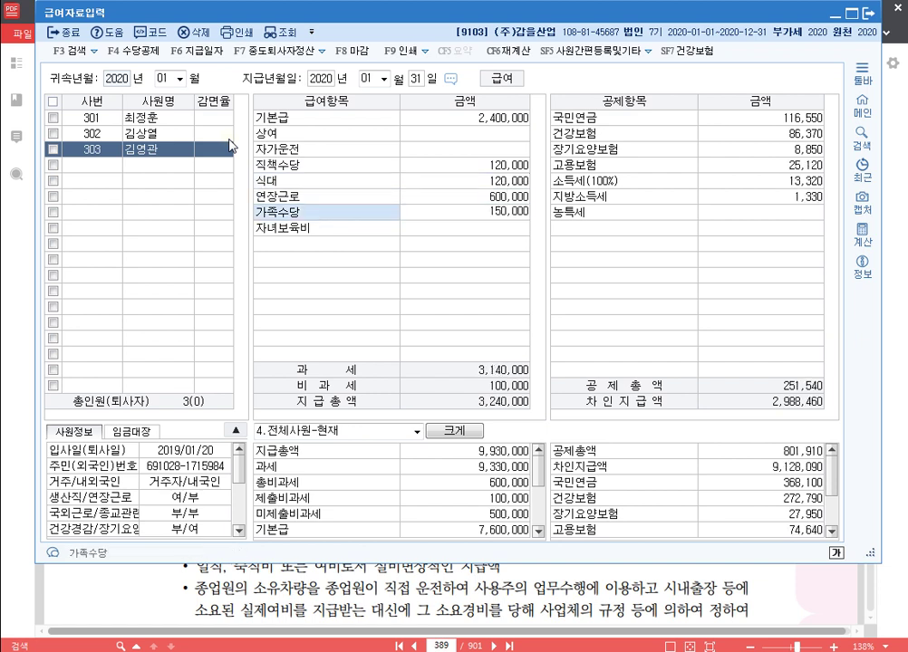
{"action": "key", "text": "Return"}
{"action": "type", "text": "1000000"}
{"action": "key", "text": "Return"}
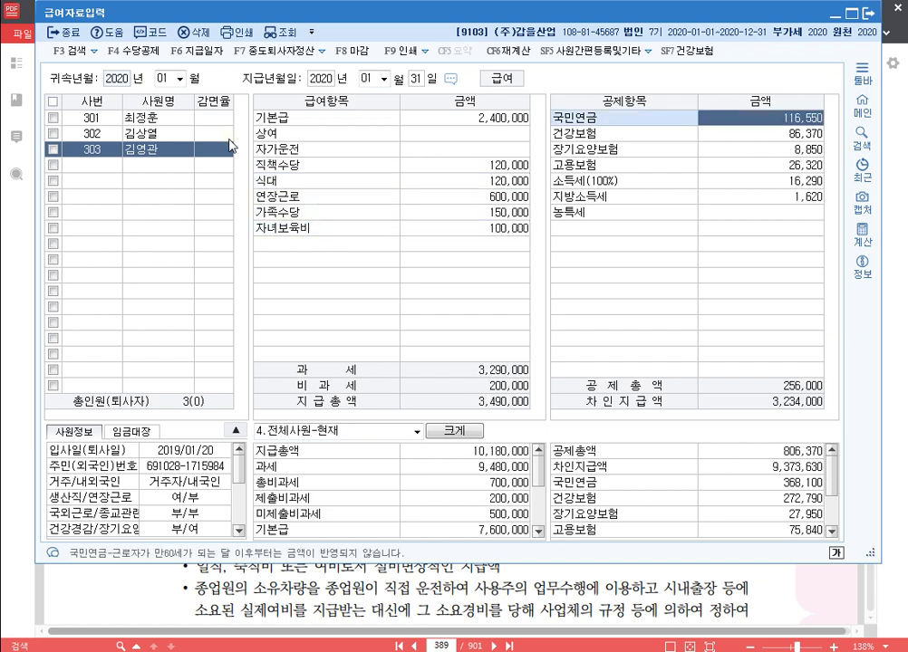
{"action": "left_click", "coordinate": [232, 146]}
{"action": "key", "text": "Up"}
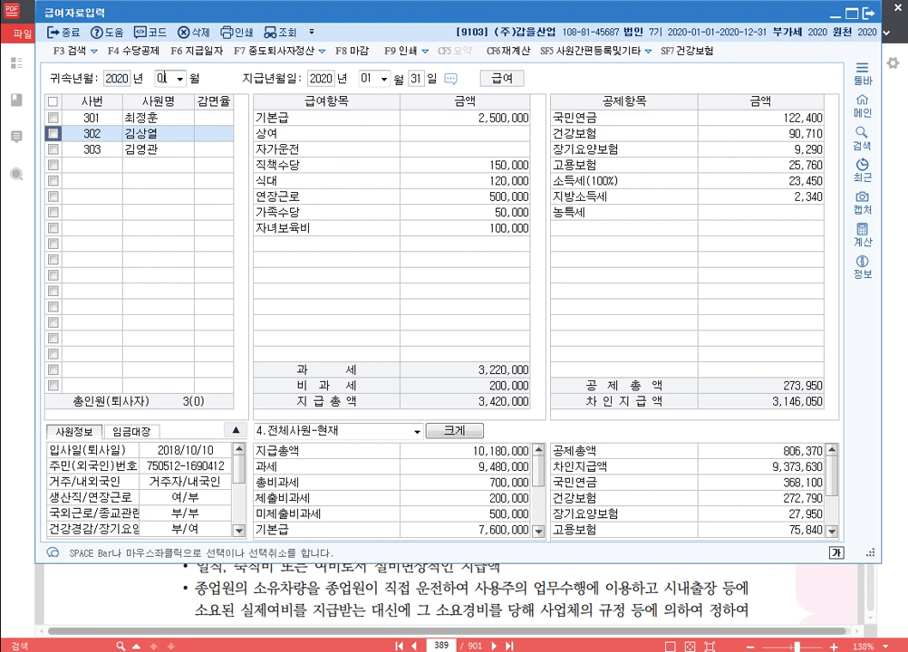
Step: Switch the payroll to February 2020 with pay date 29 February
{"action": "left_click", "coordinate": [167, 79]}
{"action": "type", "text": "02"}
{"action": "key", "text": "Return"}
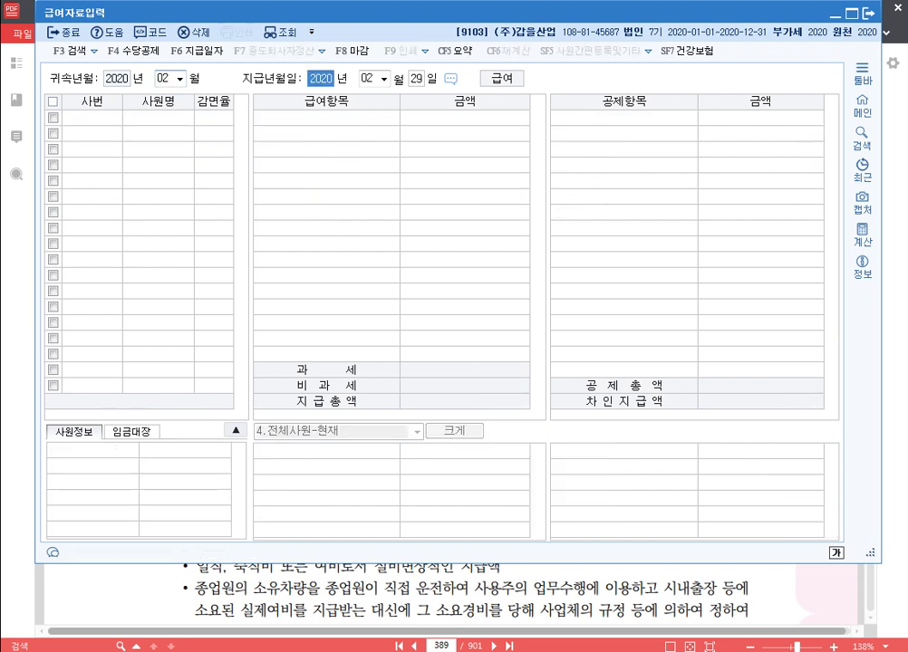
{"action": "key", "text": "Return"}
{"action": "key", "text": "Return"}
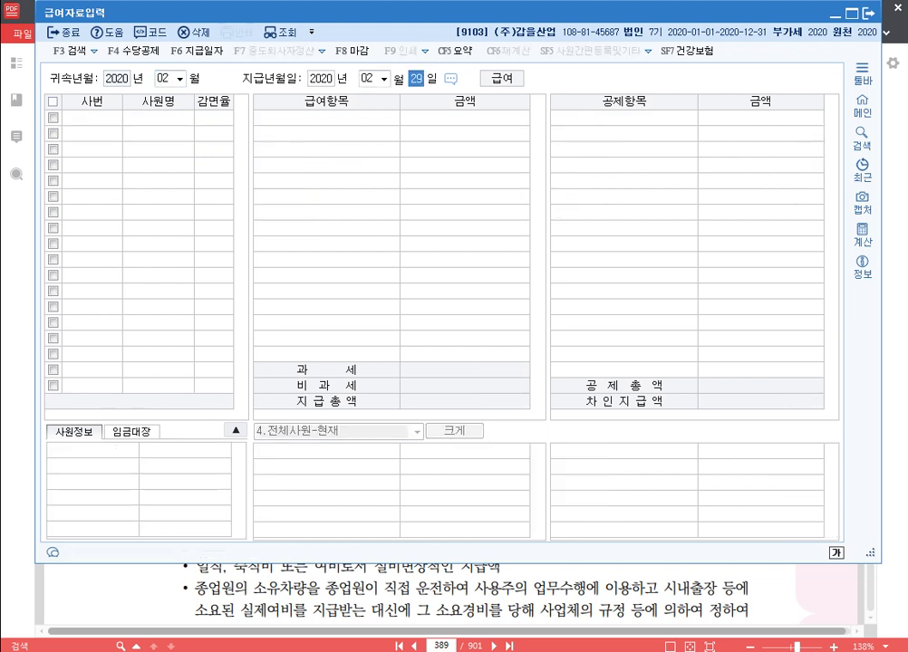
{"action": "key", "text": "Return"}
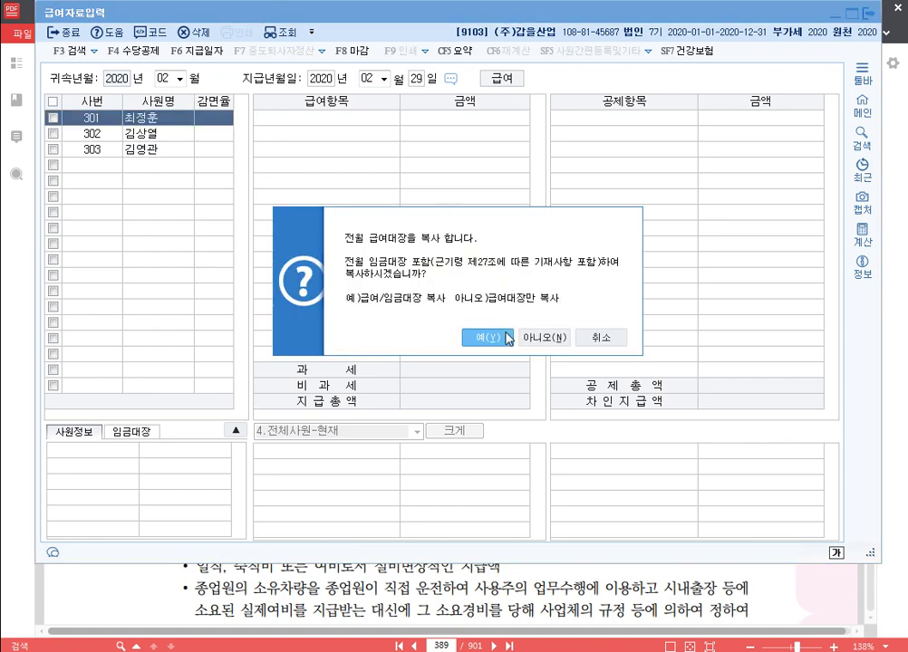
Step: Copy January's payroll into February and give employee 301 a 2,700,000 bonus
{"action": "left_click", "coordinate": [509, 338]}
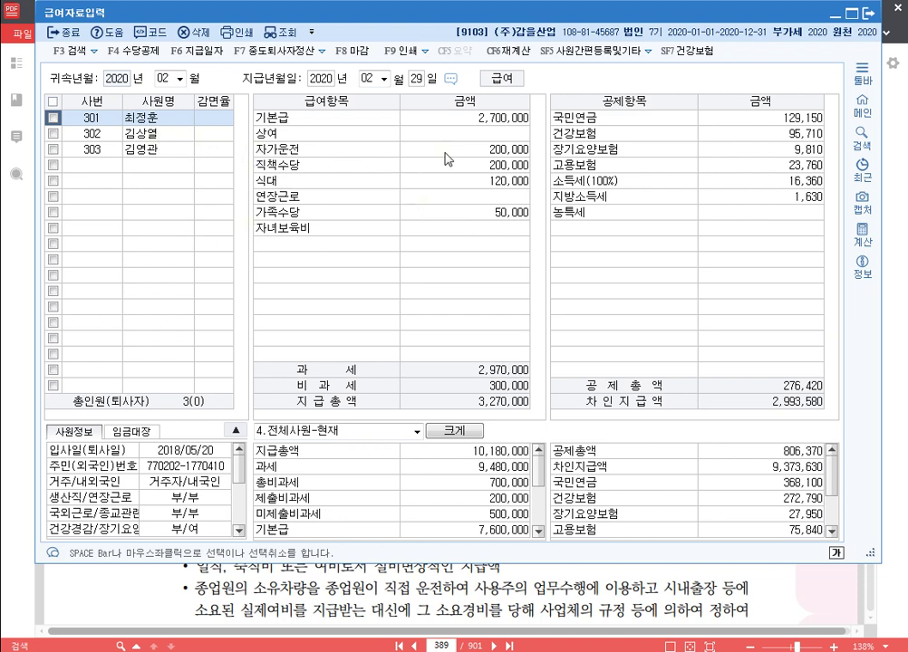
{"action": "left_click", "coordinate": [410, 133]}
{"action": "type", "text": "2700000"}
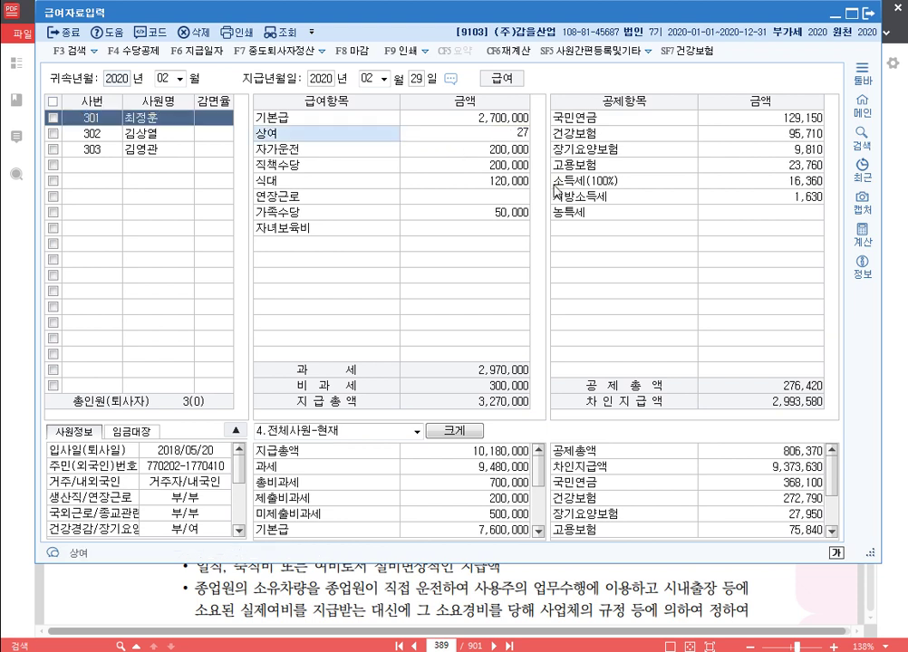
{"action": "key", "text": "Return"}
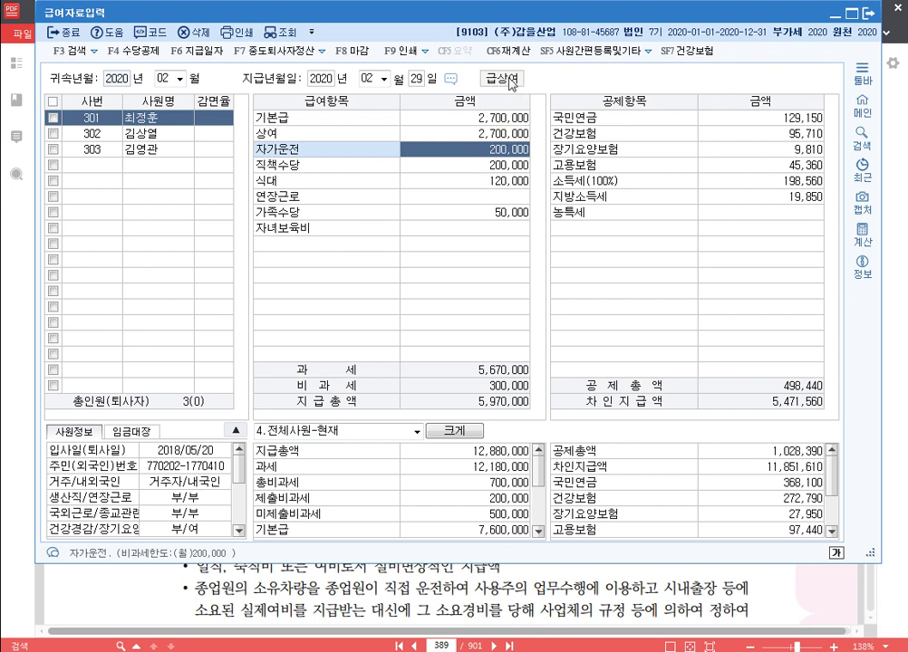
Step: Add bonuses of 2,500,000 for employee 302 and 2,400,000 for 303, then review each employee
{"action": "left_click", "coordinate": [118, 133]}
{"action": "left_click", "coordinate": [494, 135]}
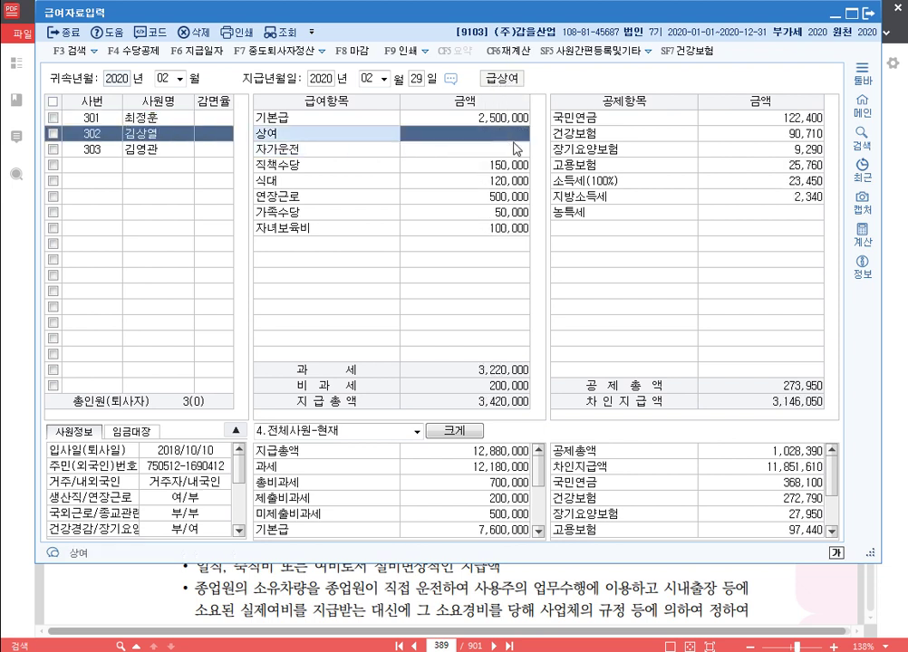
{"action": "type", "text": "2500000"}
{"action": "key", "text": "Return"}
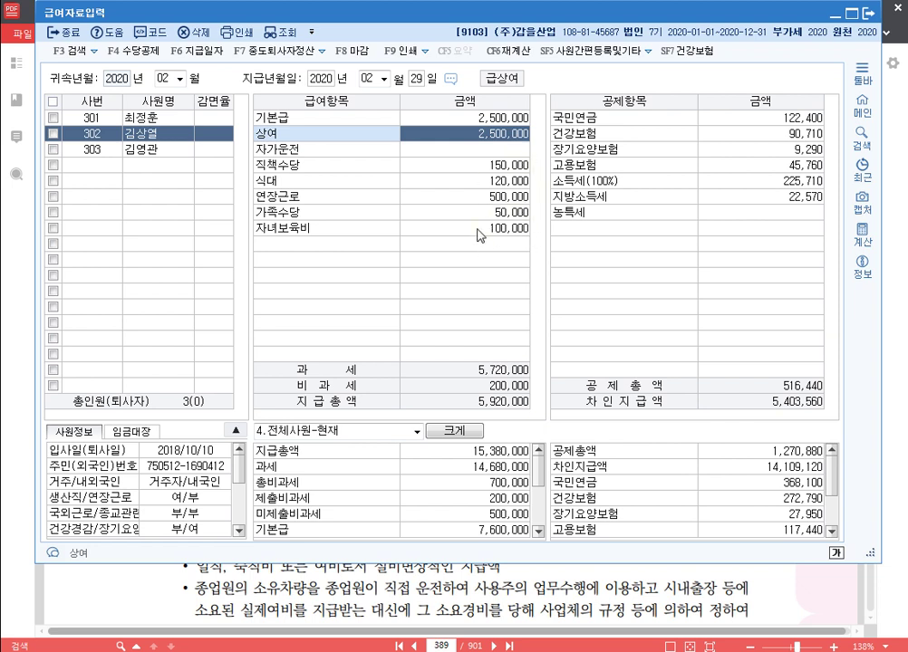
{"action": "left_click", "coordinate": [118, 151]}
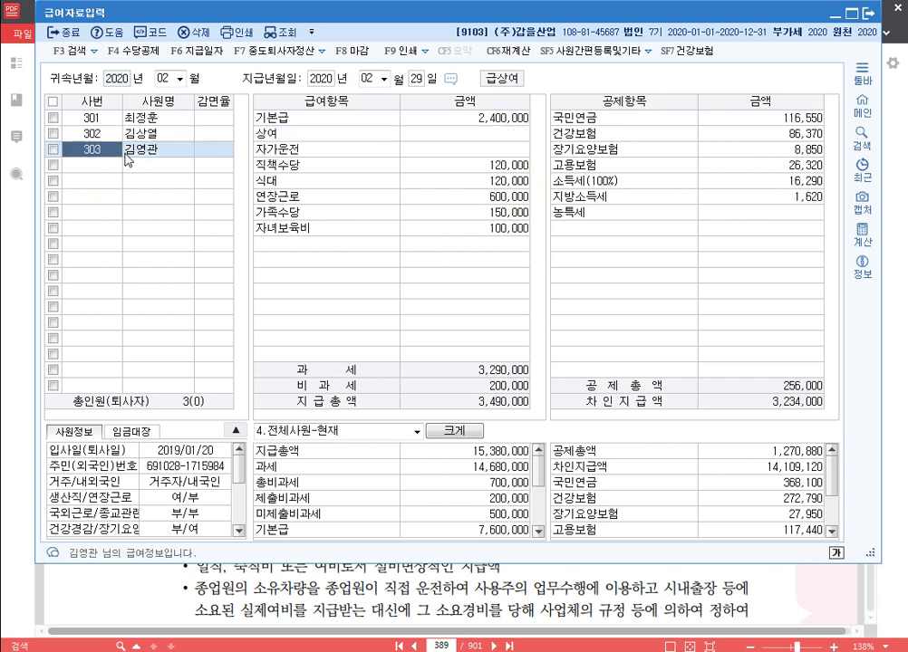
{"action": "left_click", "coordinate": [502, 136]}
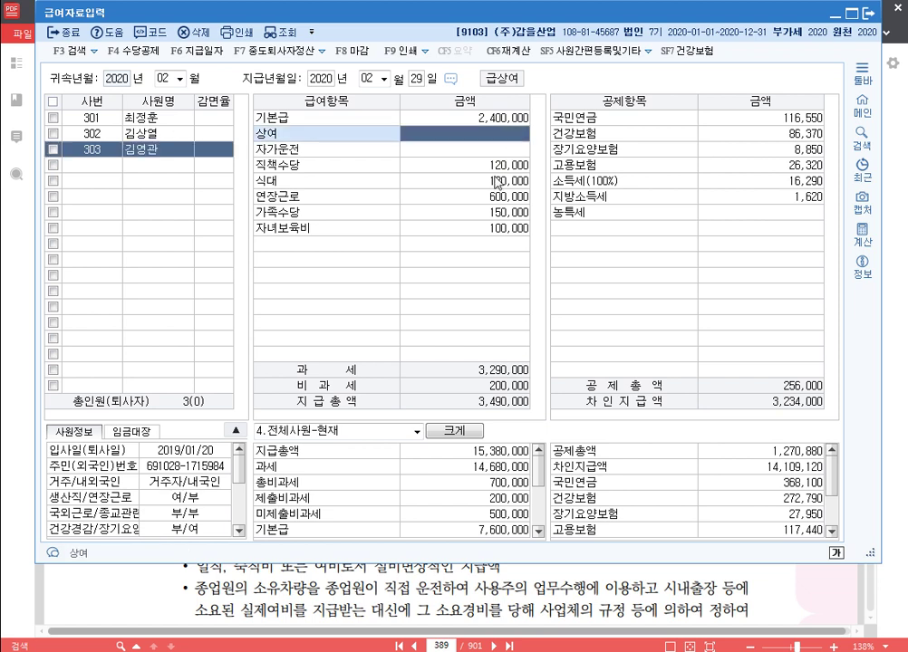
{"action": "type", "text": "2400000"}
{"action": "key", "text": "Return"}
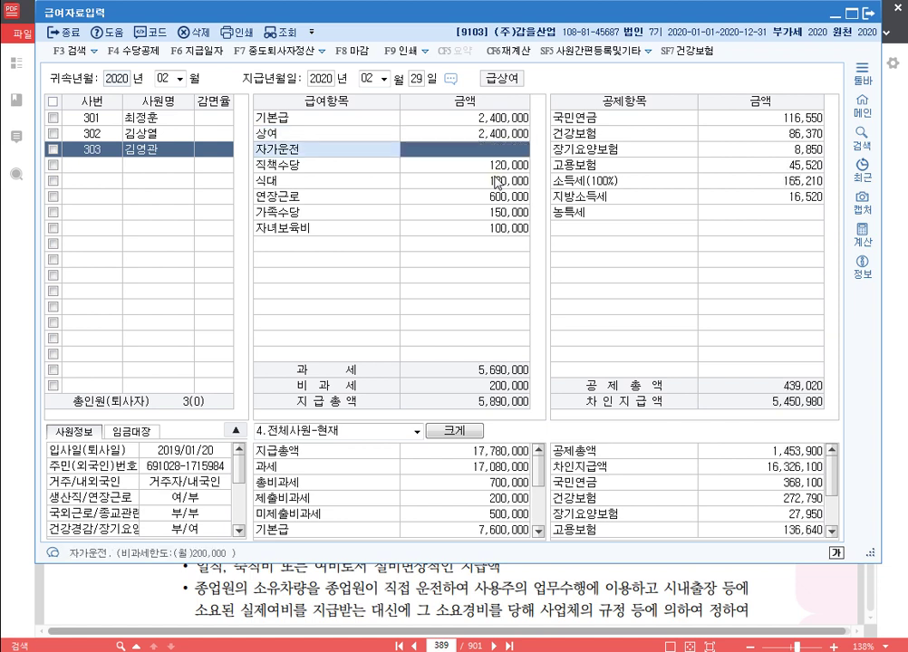
{"action": "left_click", "coordinate": [135, 133]}
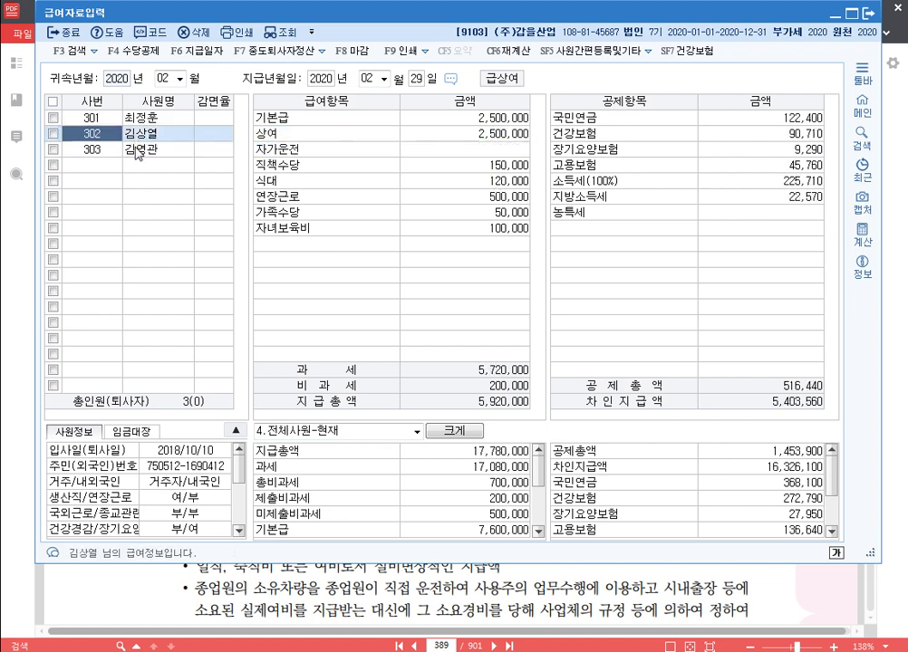
{"action": "left_click", "coordinate": [136, 149]}
{"action": "left_click", "coordinate": [137, 118]}
{"action": "left_click", "coordinate": [143, 133]}
Step: Recalculate every tax and insurance item for all employees' February pay, then view employee 301
{"action": "left_click", "coordinate": [517, 55]}
{"action": "left_click", "coordinate": [517, 54]}
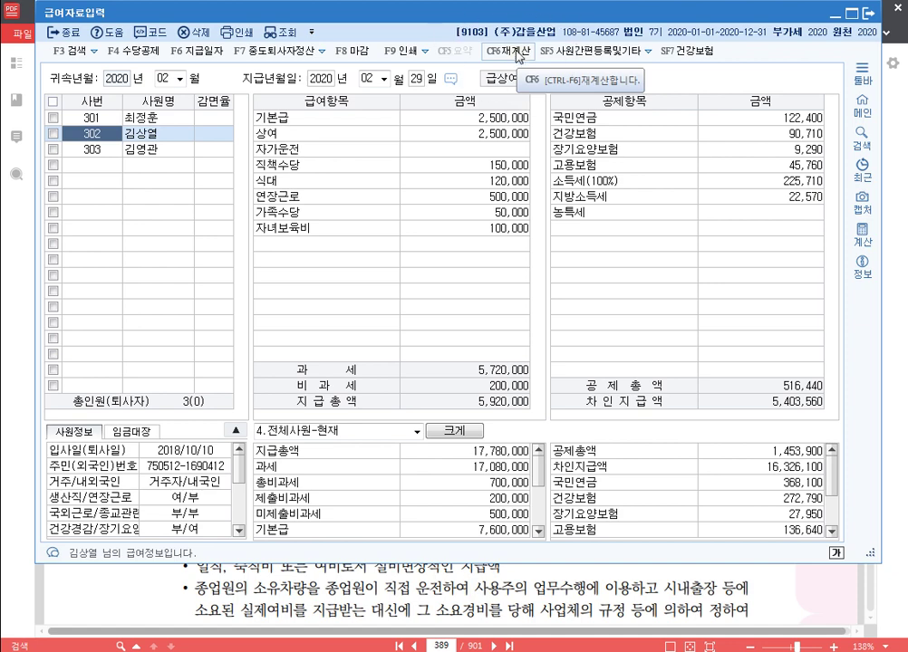
{"action": "left_click", "coordinate": [517, 54]}
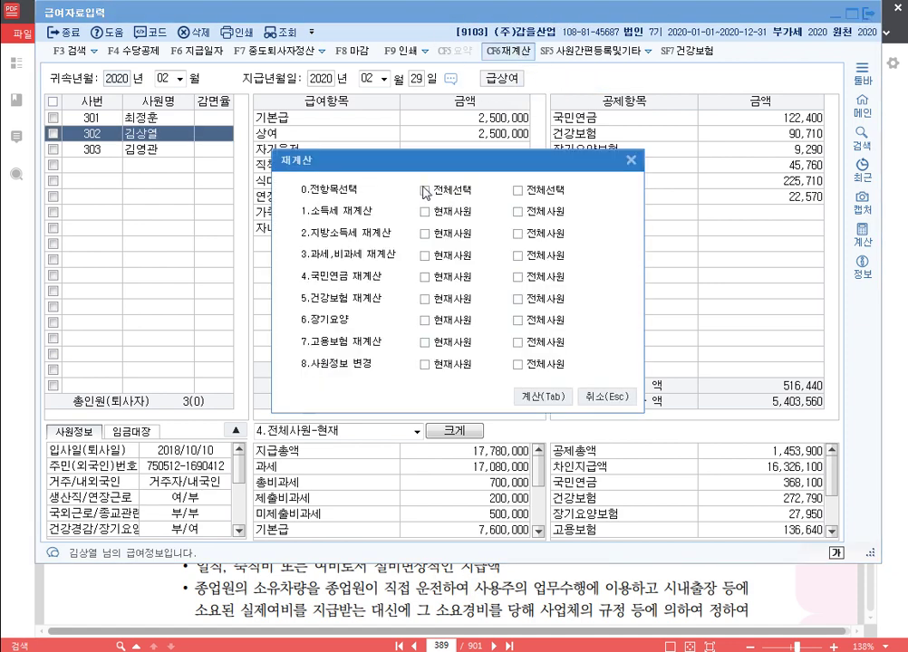
{"action": "left_click", "coordinate": [518, 190]}
{"action": "left_click", "coordinate": [539, 397]}
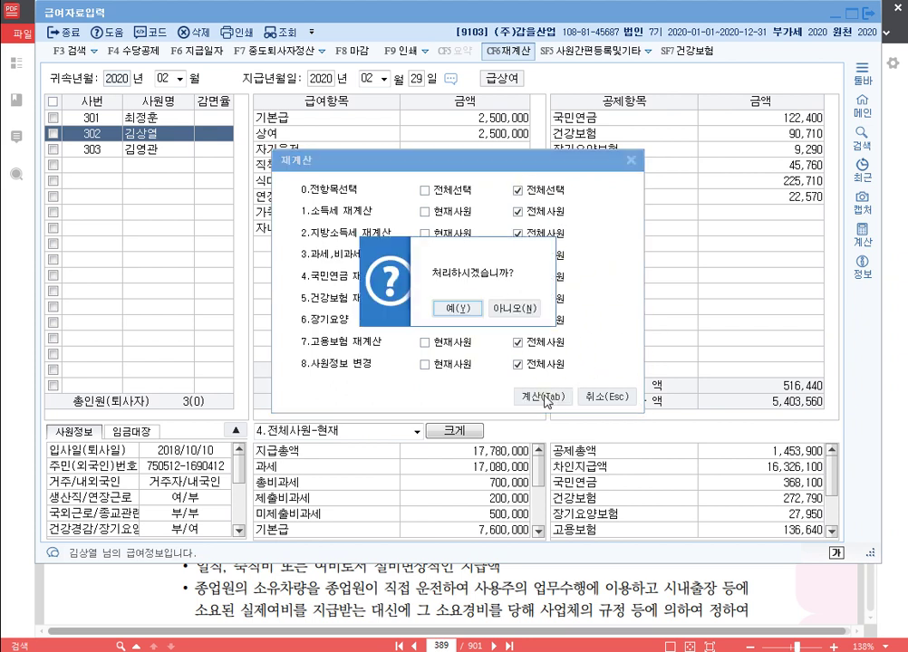
{"action": "left_click", "coordinate": [468, 318]}
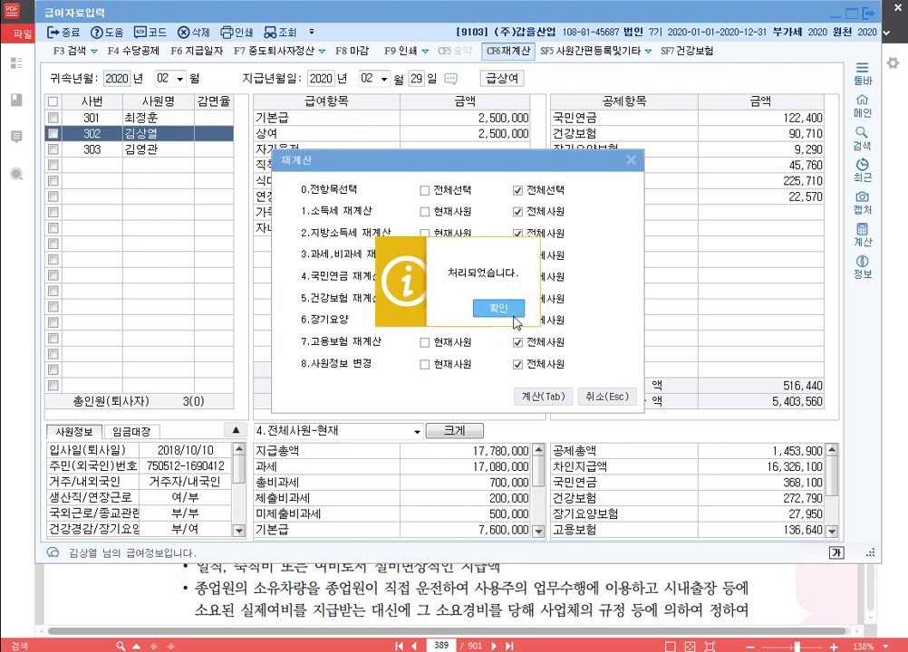
{"action": "left_click", "coordinate": [510, 312]}
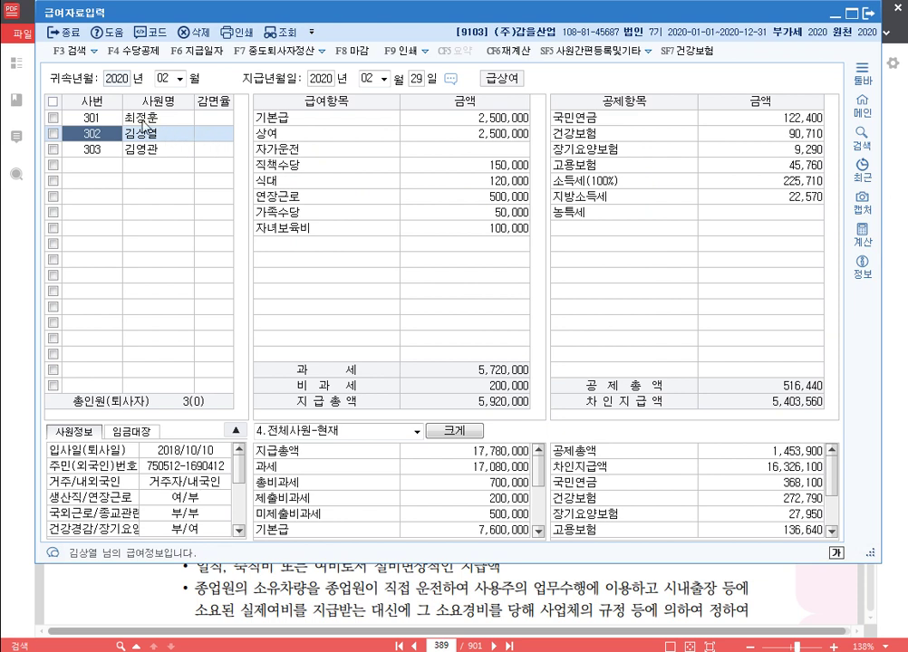
{"action": "left_click", "coordinate": [149, 118]}
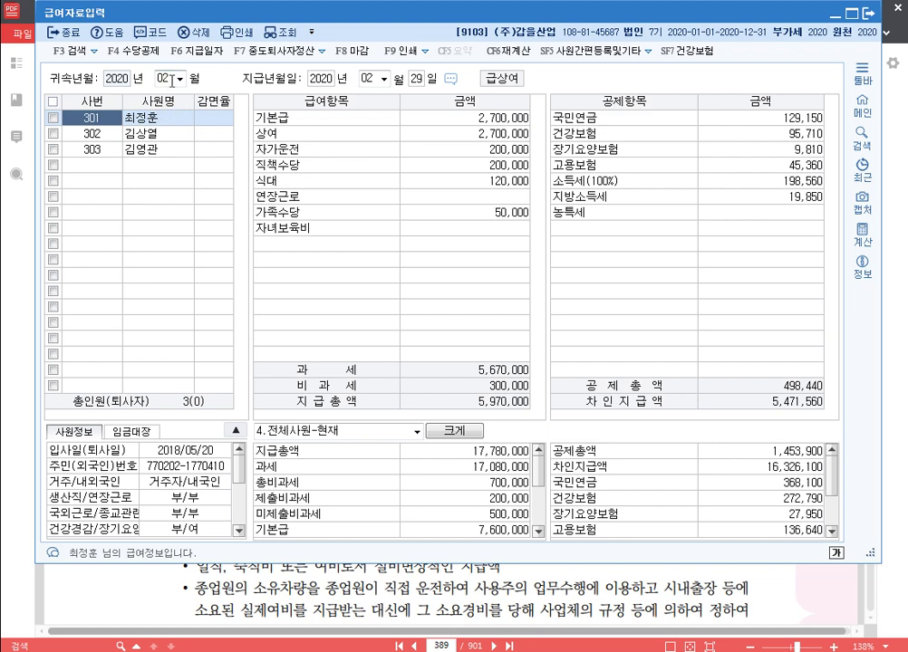
Step: Set the payroll to March 2020, paid 31 March, copying February's data
{"action": "left_click", "coordinate": [171, 80]}
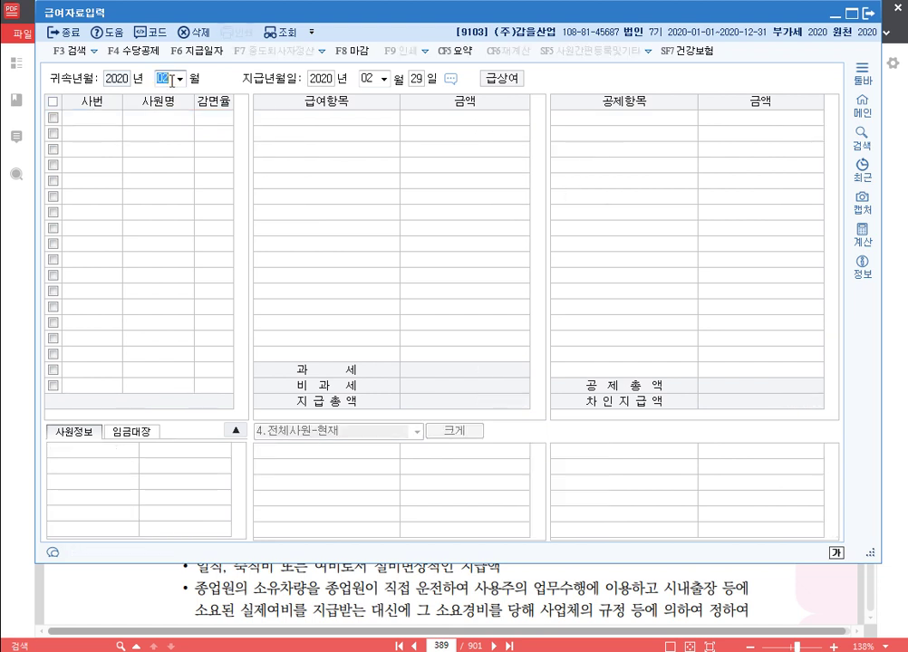
{"action": "type", "text": "3"}
{"action": "key", "text": "Return"}
{"action": "key", "text": "Return"}
{"action": "key", "text": "Return"}
{"action": "type", "text": "31"}
{"action": "key", "text": "Return"}
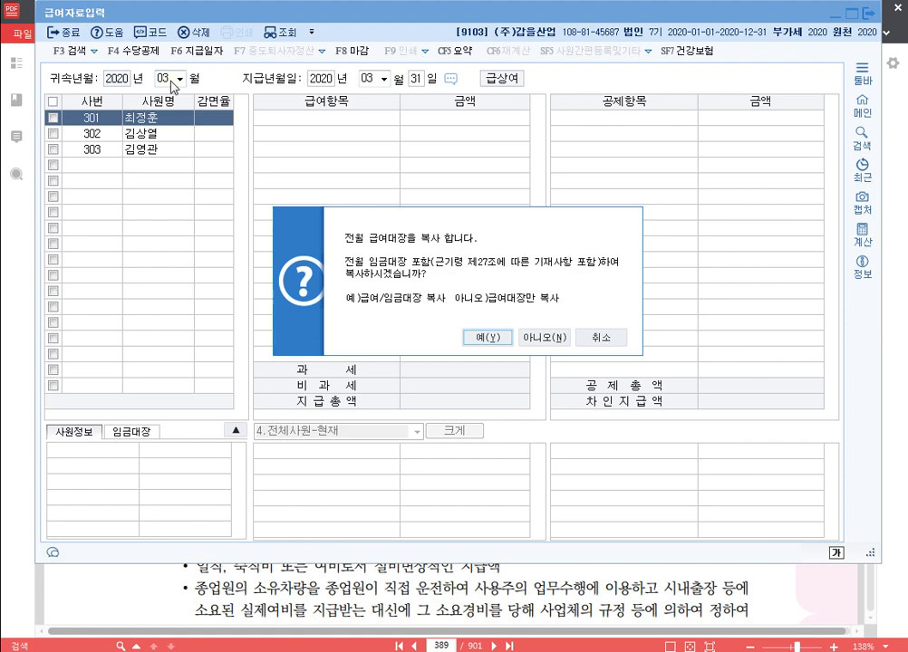
{"action": "key", "text": "Return"}
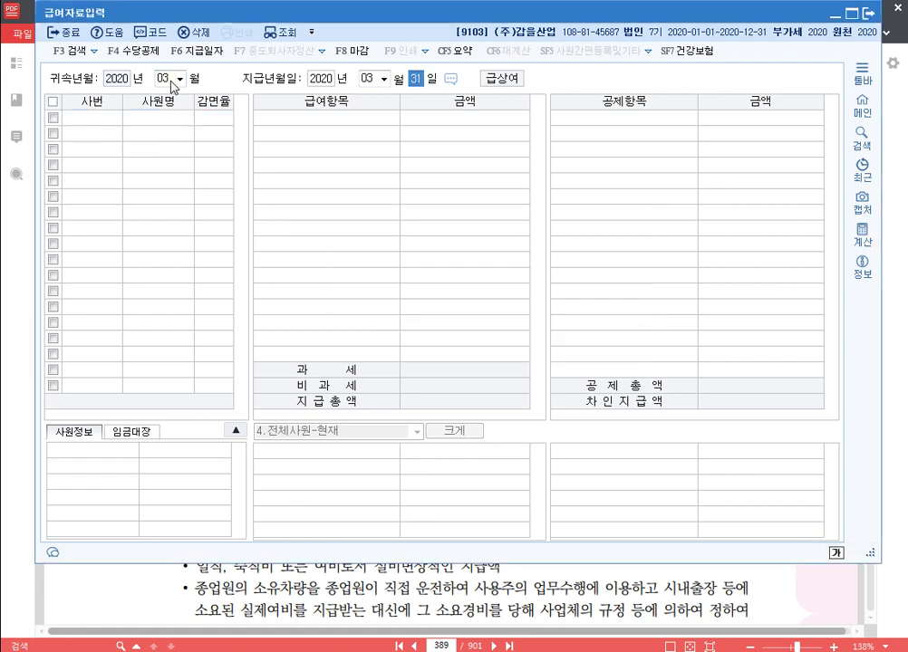
Step: Delete the 상여 bonus amounts for employees 301, 302 and 303
{"action": "left_click", "coordinate": [485, 134]}
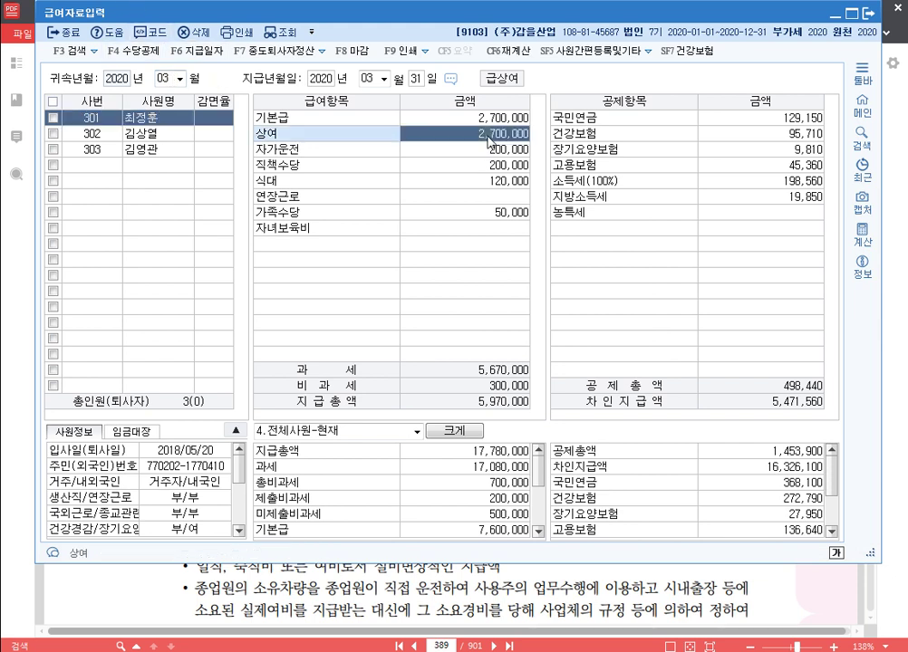
{"action": "key", "text": "Delete"}
{"action": "key", "text": "Return"}
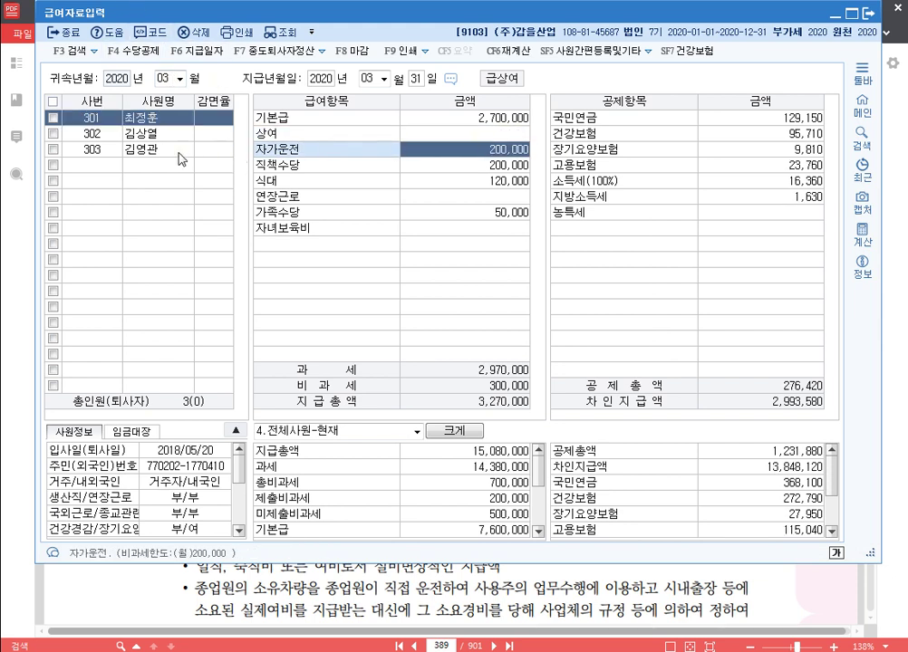
{"action": "left_click", "coordinate": [159, 133]}
{"action": "left_click", "coordinate": [476, 134]}
{"action": "key", "text": "Delete"}
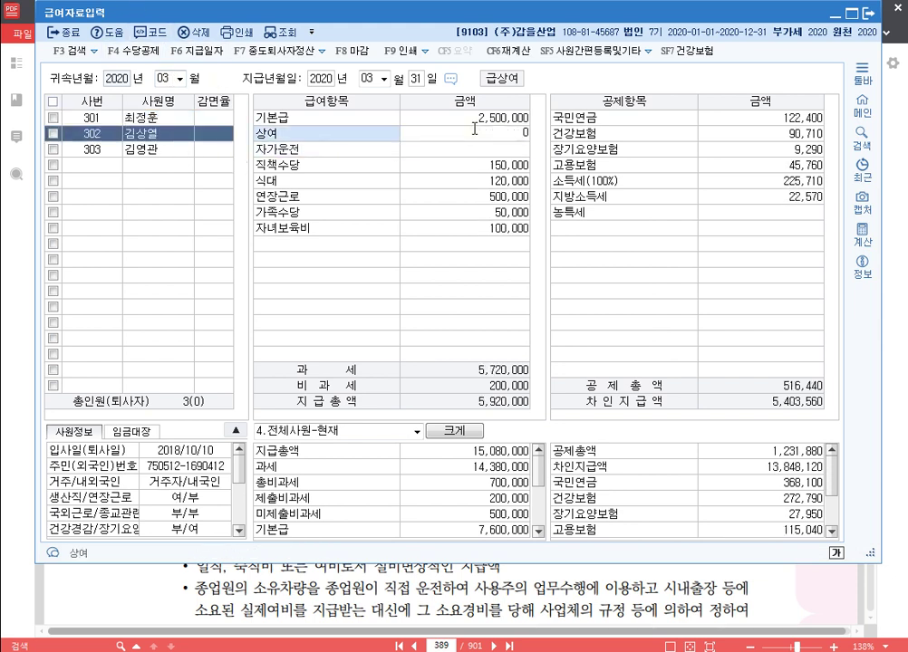
{"action": "key", "text": "Return"}
{"action": "left_click", "coordinate": [155, 150]}
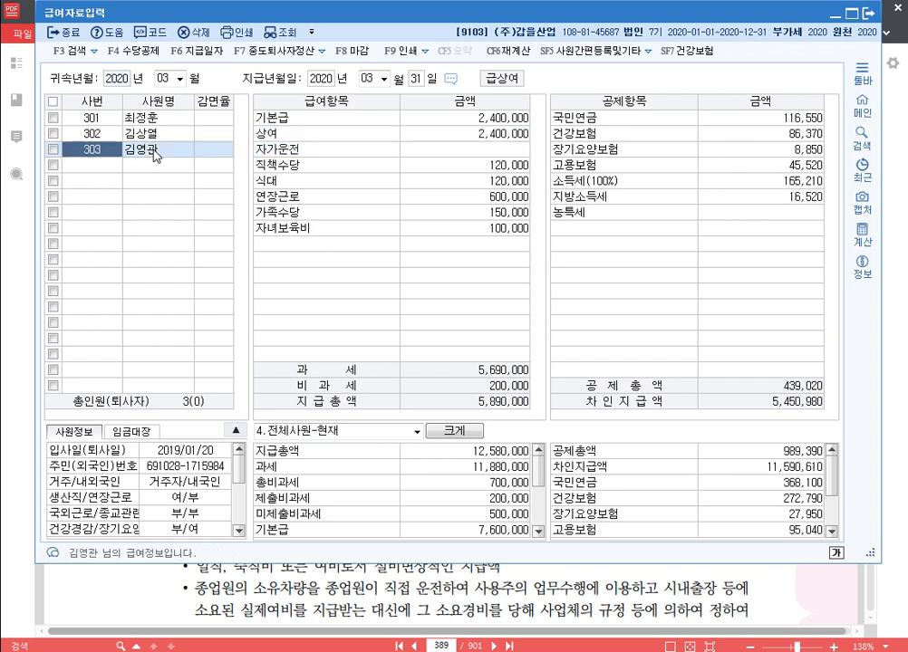
{"action": "left_click", "coordinate": [495, 135]}
{"action": "key", "text": "Delete"}
{"action": "key", "text": "Return"}
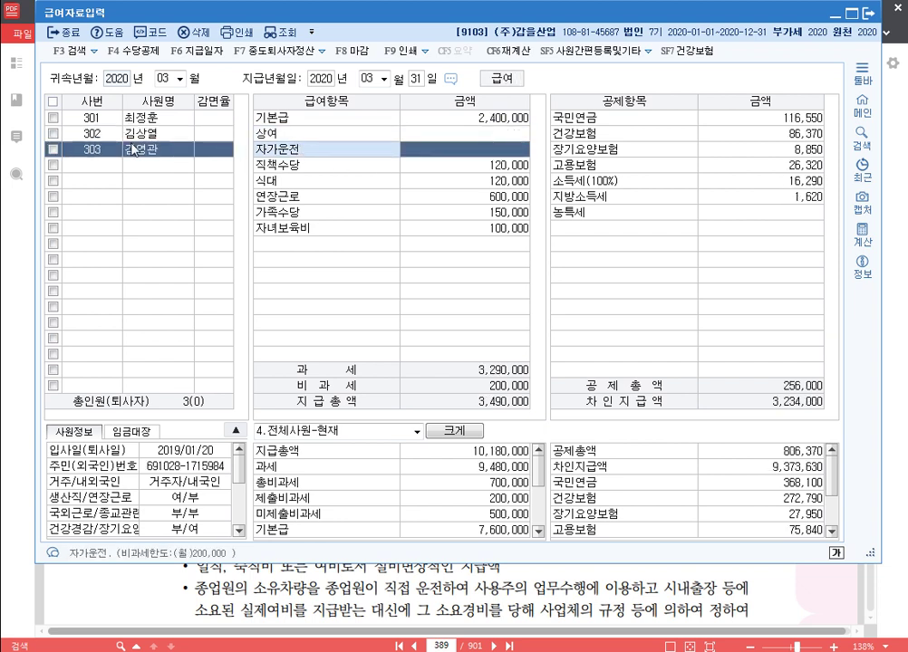
{"action": "left_click", "coordinate": [163, 132]}
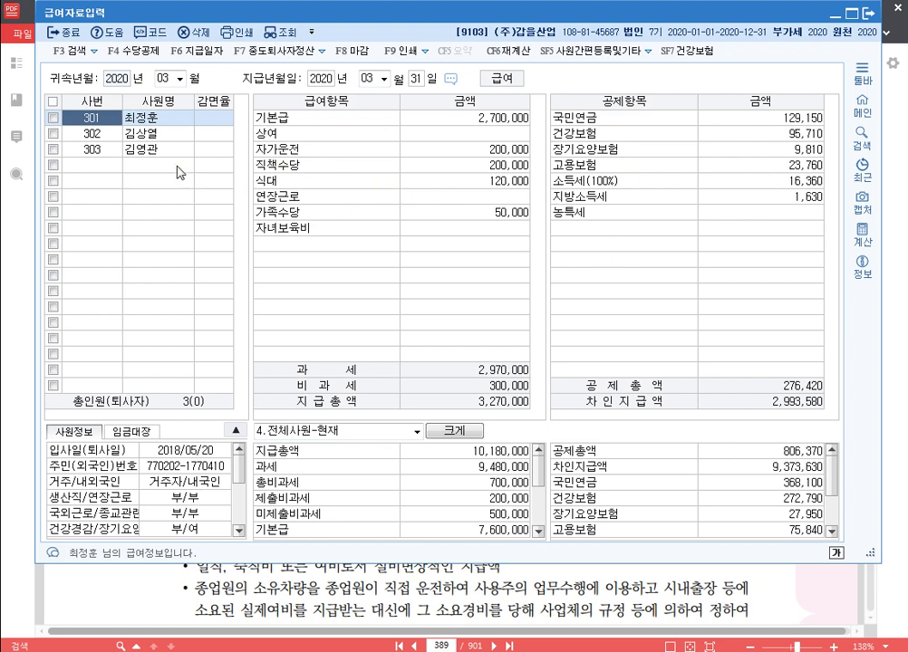
Step: Run 재계산 with 전체선택 for all employees on the March payroll and confirm completion
{"action": "left_click", "coordinate": [507, 50]}
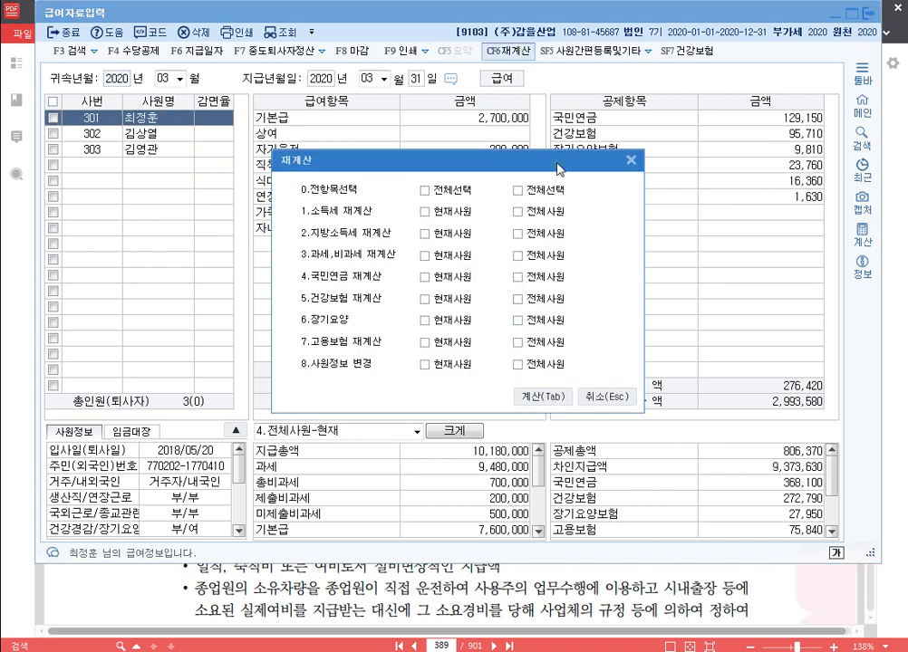
{"action": "left_click", "coordinate": [517, 190]}
{"action": "key", "text": "Tab"}
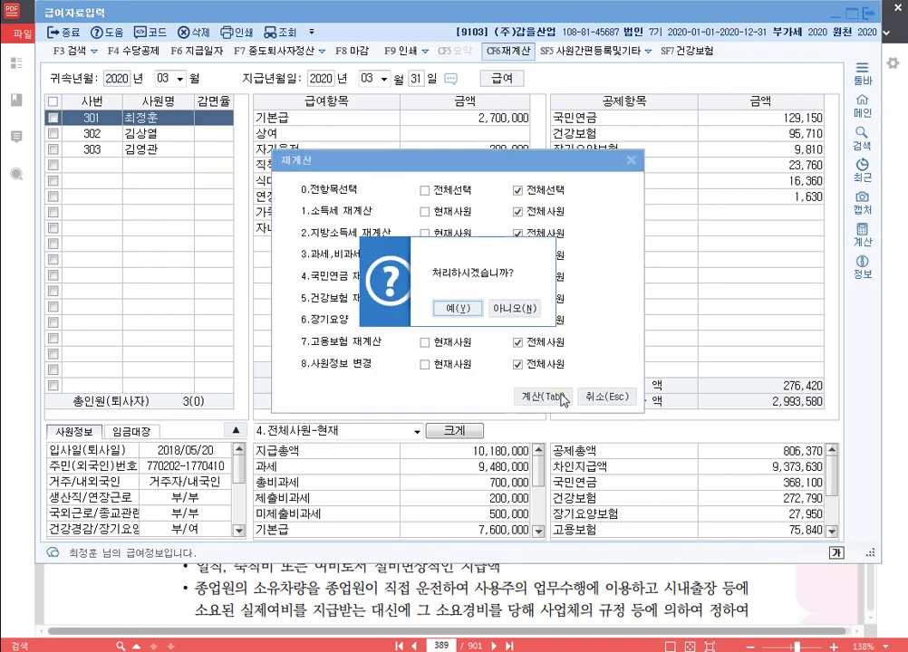
{"action": "left_click", "coordinate": [399, 309]}
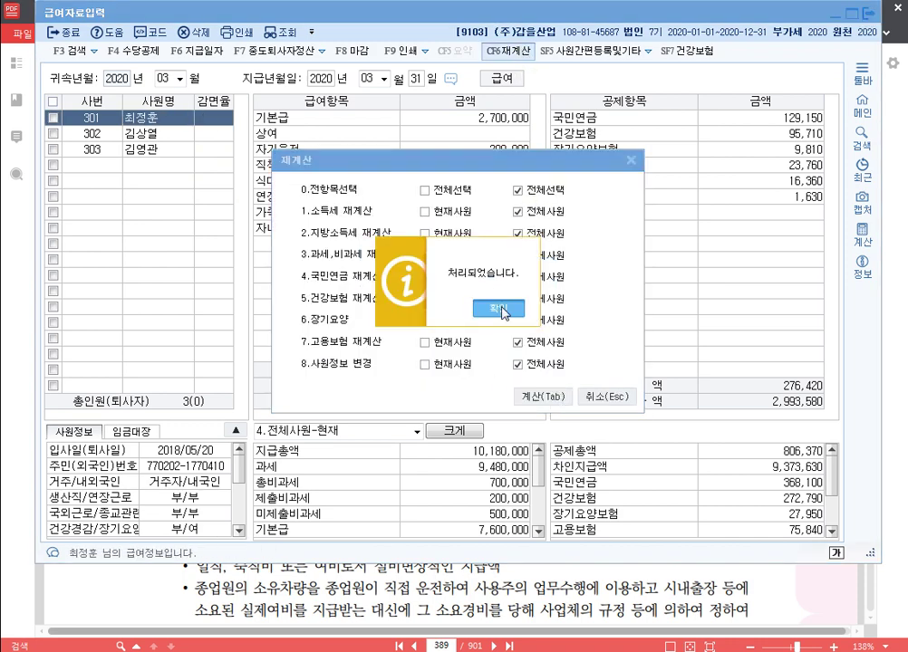
{"action": "left_click", "coordinate": [502, 308]}
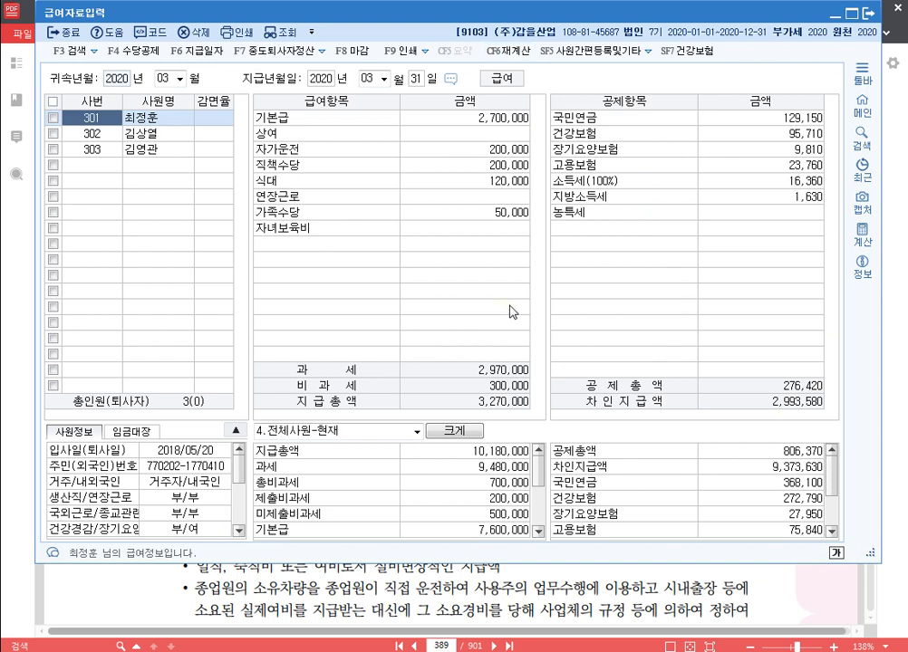
Step: Create the April 2020 payroll paid on the 30th, copied from March
{"action": "left_click", "coordinate": [167, 79]}
{"action": "type", "text": "4"}
{"action": "key", "text": "Return"}
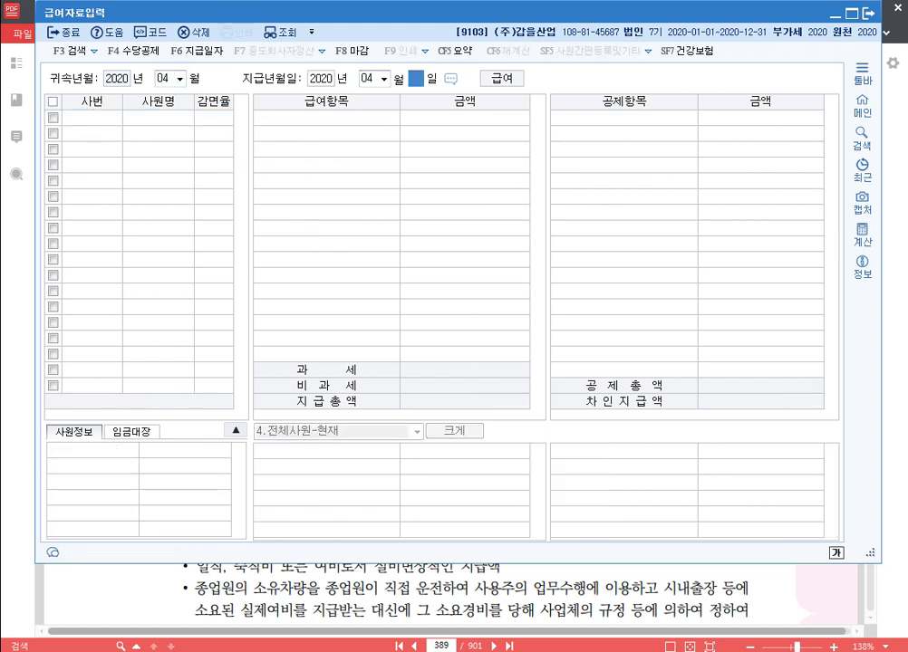
{"action": "type", "text": "30"}
{"action": "key", "text": "Return"}
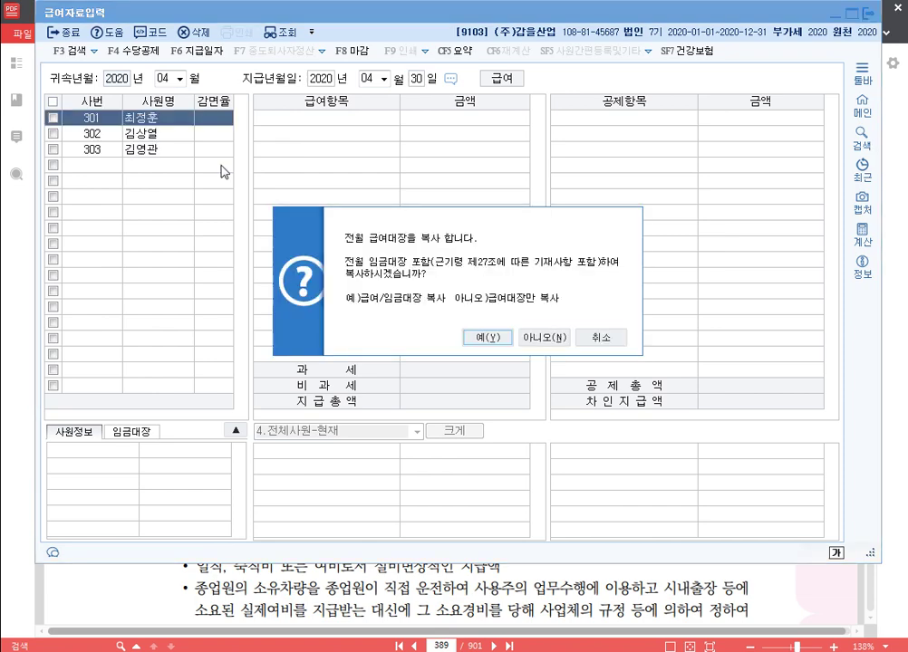
{"action": "key", "text": "Return"}
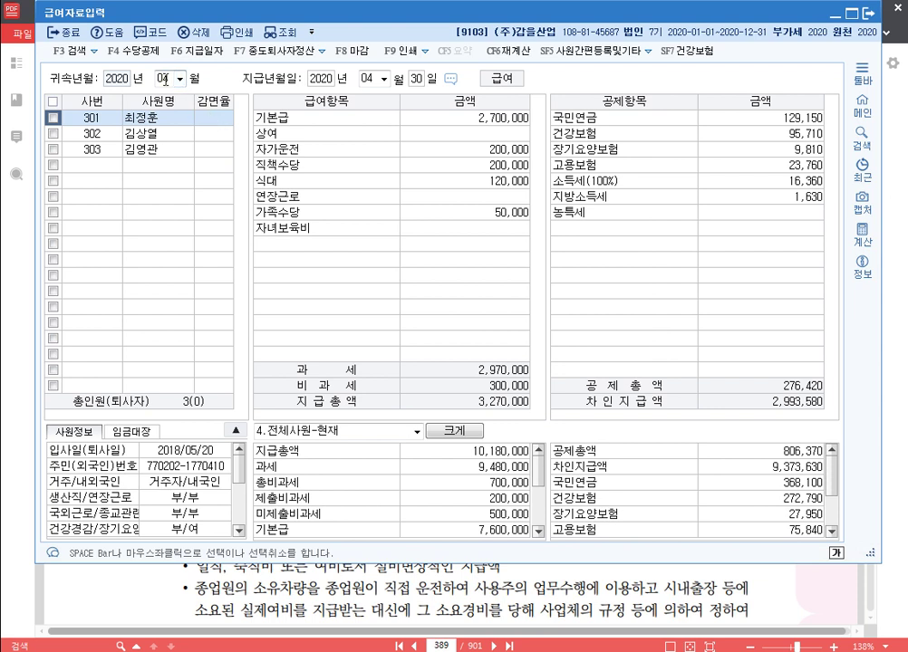
Step: Create the May 2020 payroll paid on the 31st
{"action": "left_click", "coordinate": [165, 82]}
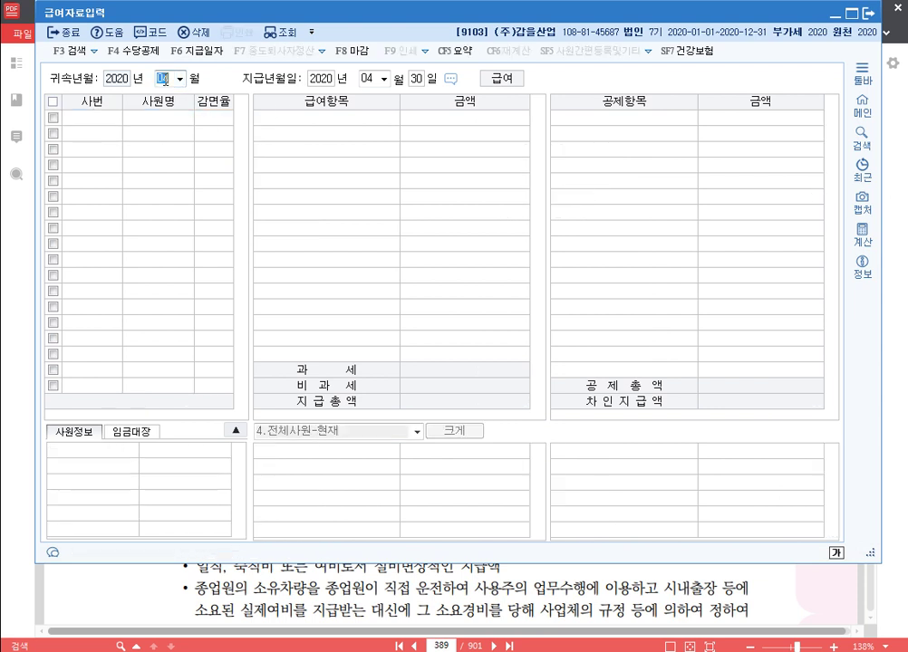
{"action": "type", "text": "05"}
{"action": "key", "text": "Return"}
{"action": "key", "text": "Return"}
{"action": "key", "text": "Return"}
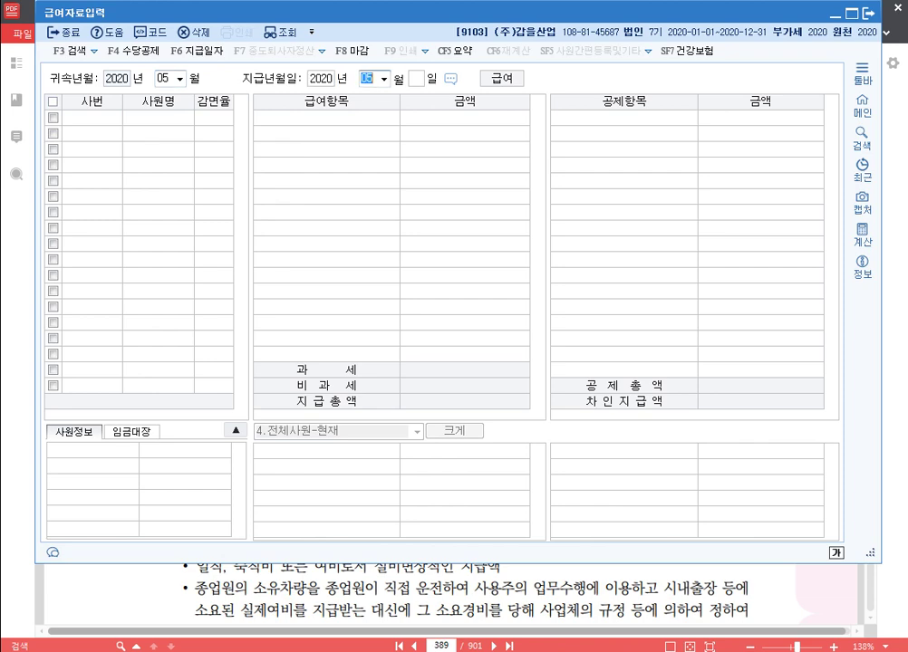
{"action": "type", "text": "31"}
{"action": "key", "text": "Return"}
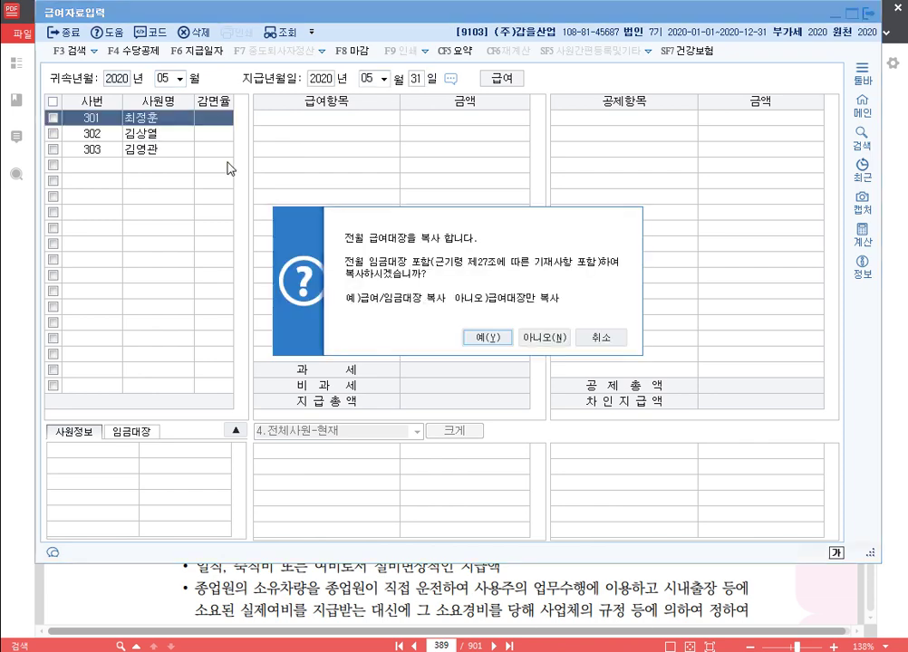
{"action": "key", "text": "Return"}
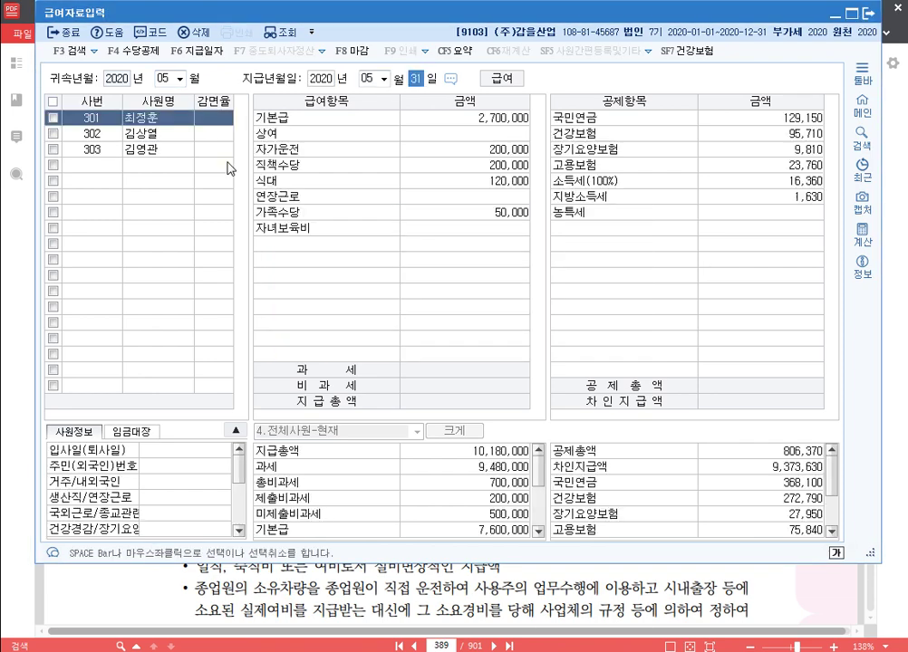
Step: Create the June 2020 payroll paid on the 30th and check each employee
{"action": "left_click", "coordinate": [168, 80]}
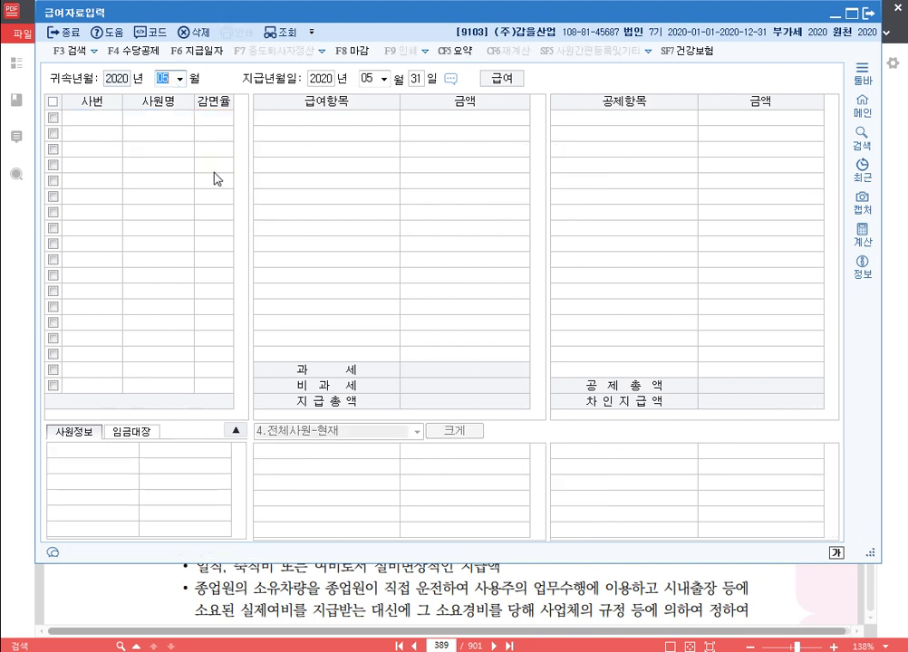
{"action": "type", "text": "06"}
{"action": "key", "text": "Return"}
{"action": "key", "text": "Return"}
{"action": "key", "text": "Return"}
{"action": "type", "text": "30"}
{"action": "key", "text": "Return"}
{"action": "key", "text": "Return"}
{"action": "key", "text": "Down"}
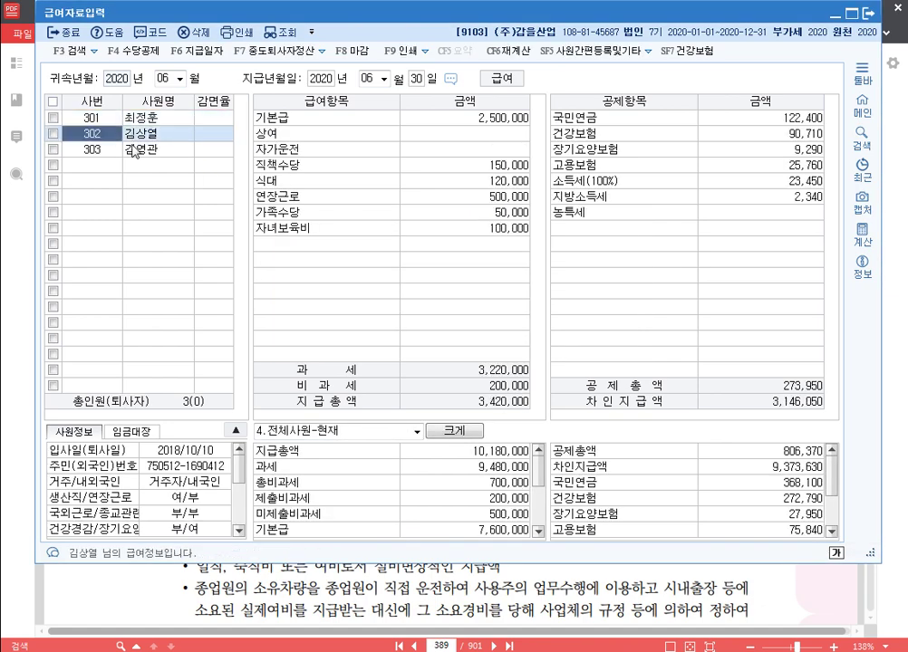
{"action": "key", "text": "Down"}
{"action": "left_click", "coordinate": [141, 119]}
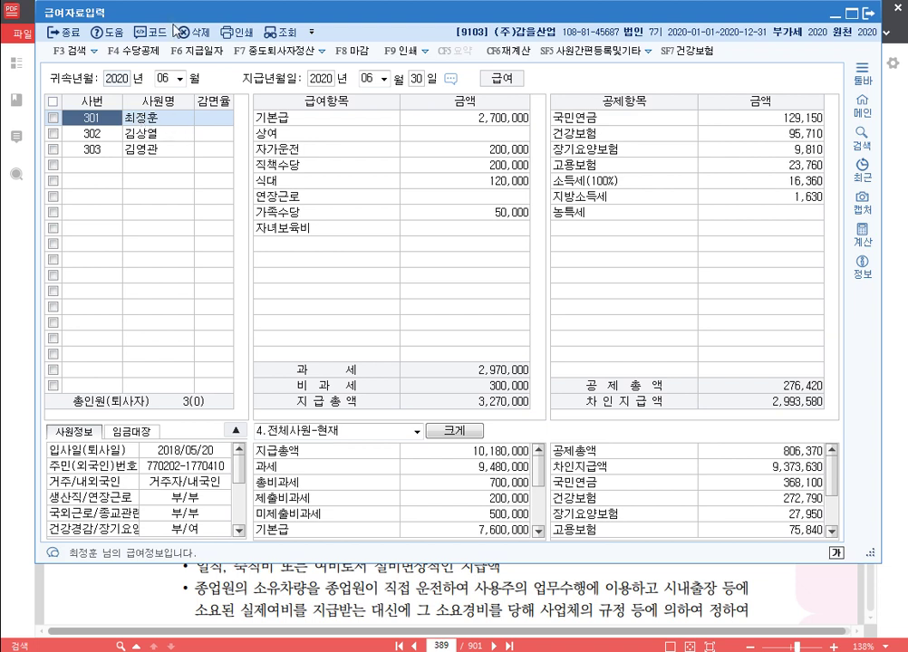
Step: Switch to the July 2020 payroll, paid 31 July, and give employee 301 a 2,700,000 bonus
{"action": "left_click", "coordinate": [159, 79]}
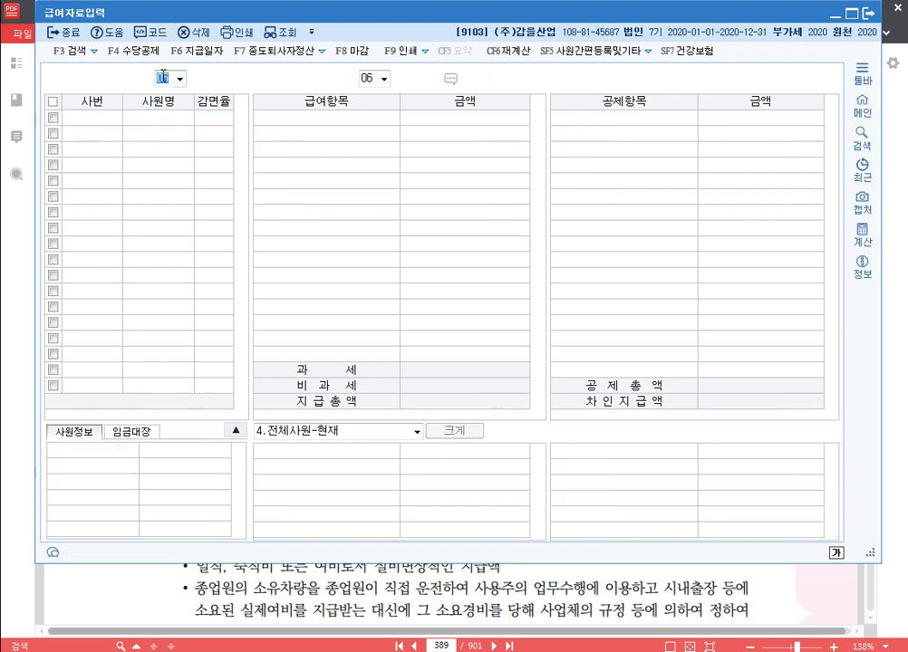
{"action": "type", "text": "7"}
{"action": "key", "text": "Return"}
{"action": "key", "text": "Return"}
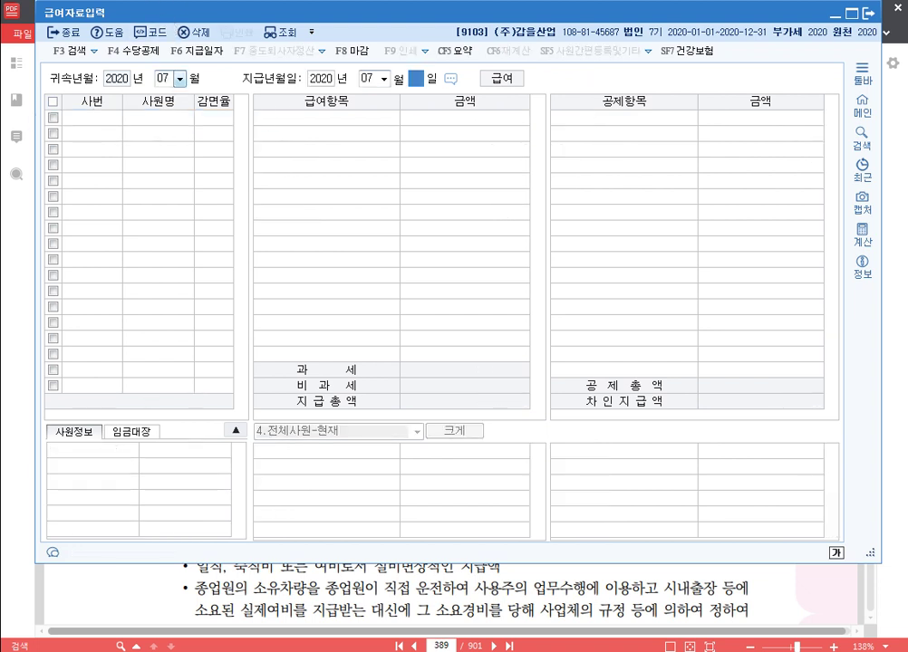
{"action": "key", "text": "Return"}
{"action": "key", "text": "Return"}
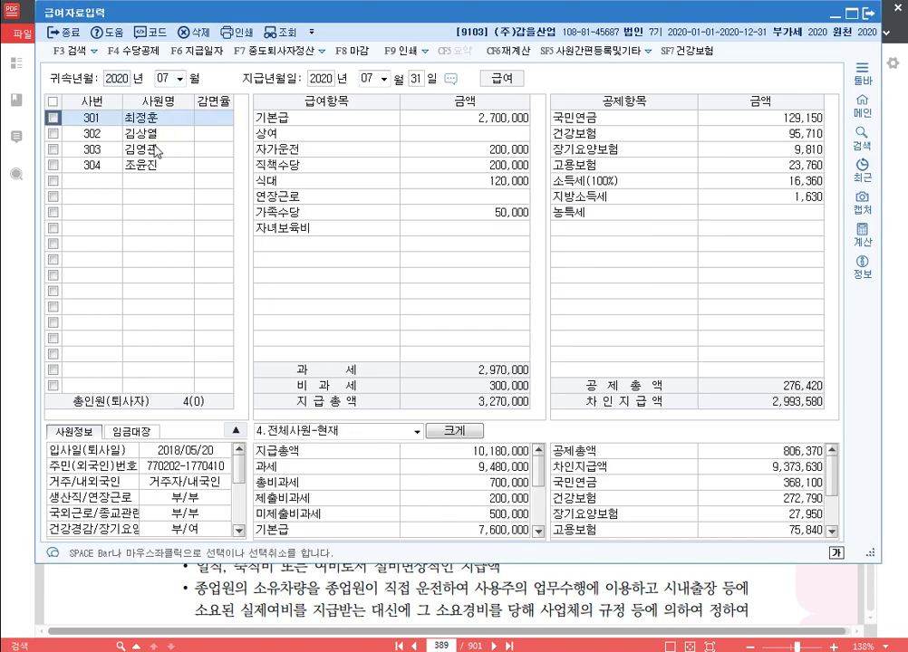
{"action": "left_click", "coordinate": [505, 138]}
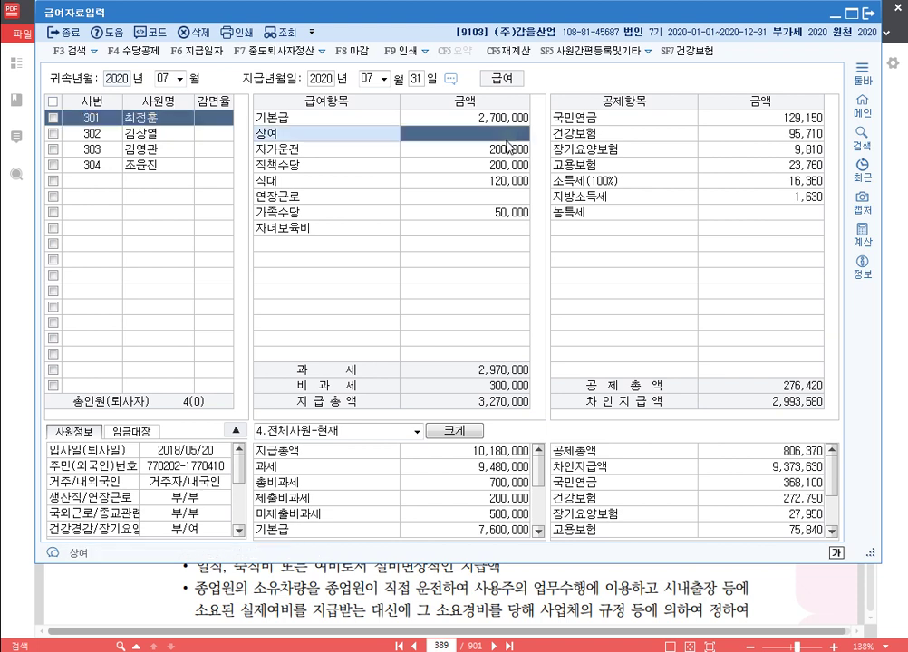
{"action": "type", "text": "2700000"}
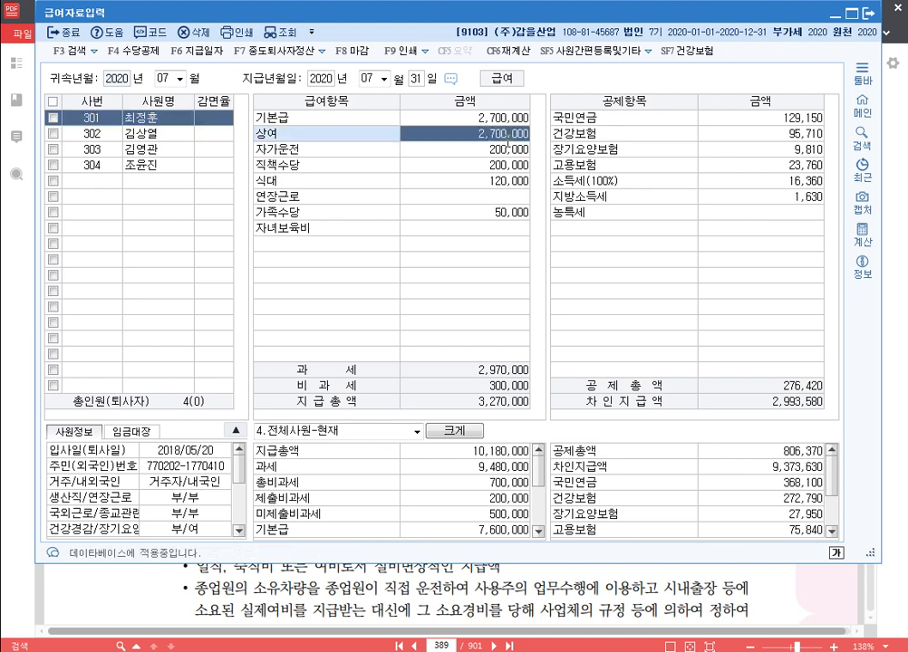
{"action": "key", "text": "Return"}
Step: Add bonuses of 2,500,000 for employee 302 and 2,400,000 for employee 303
{"action": "left_click", "coordinate": [159, 135]}
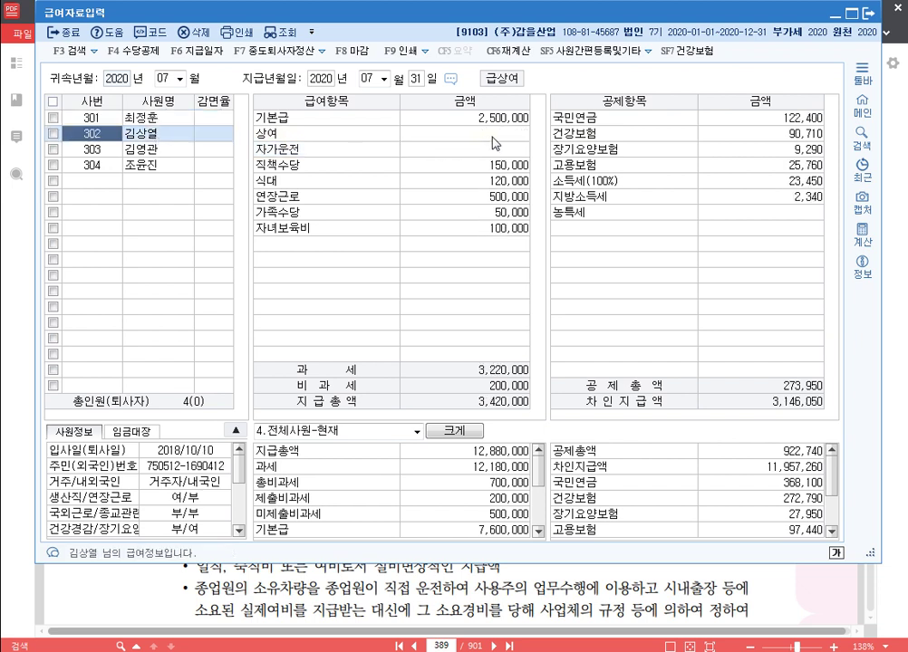
{"action": "left_click", "coordinate": [492, 142]}
{"action": "type", "text": "2500000"}
{"action": "key", "text": "Return"}
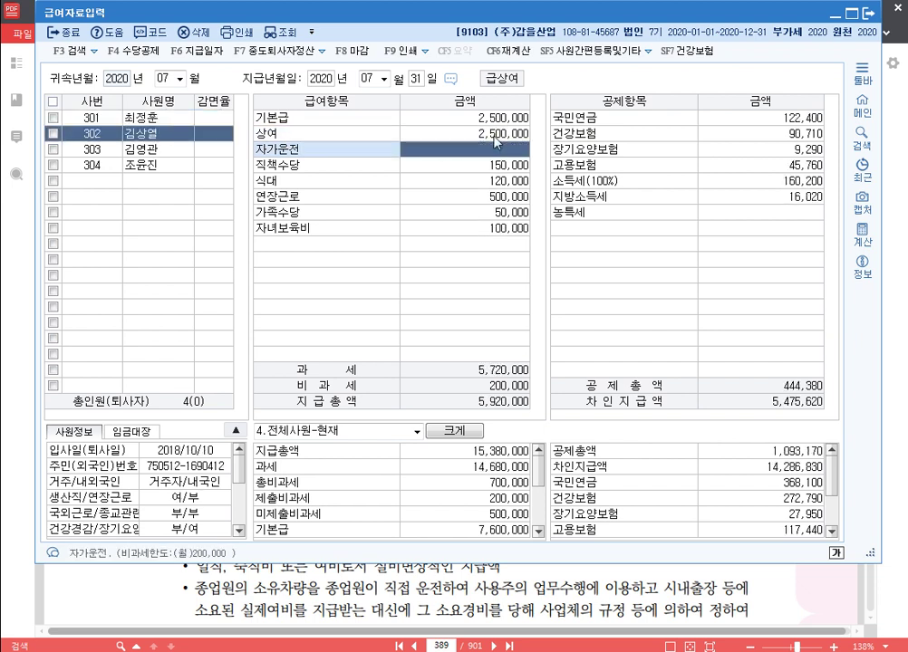
{"action": "left_click", "coordinate": [181, 149]}
{"action": "left_click", "coordinate": [528, 139]}
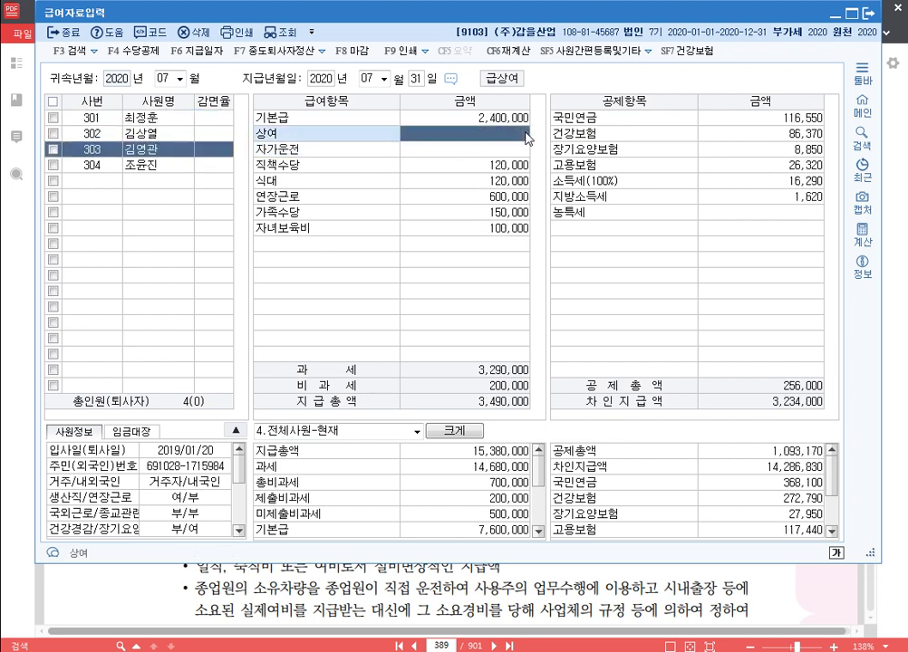
{"action": "type", "text": "2400000"}
{"action": "key", "text": "Return"}
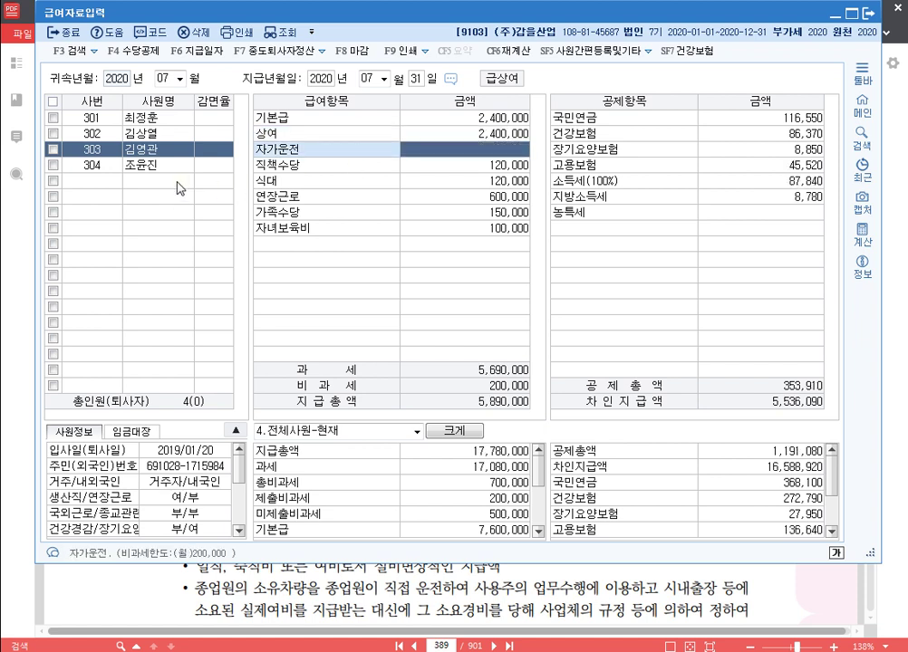
{"action": "left_click", "coordinate": [179, 165]}
{"action": "left_click", "coordinate": [464, 118]}
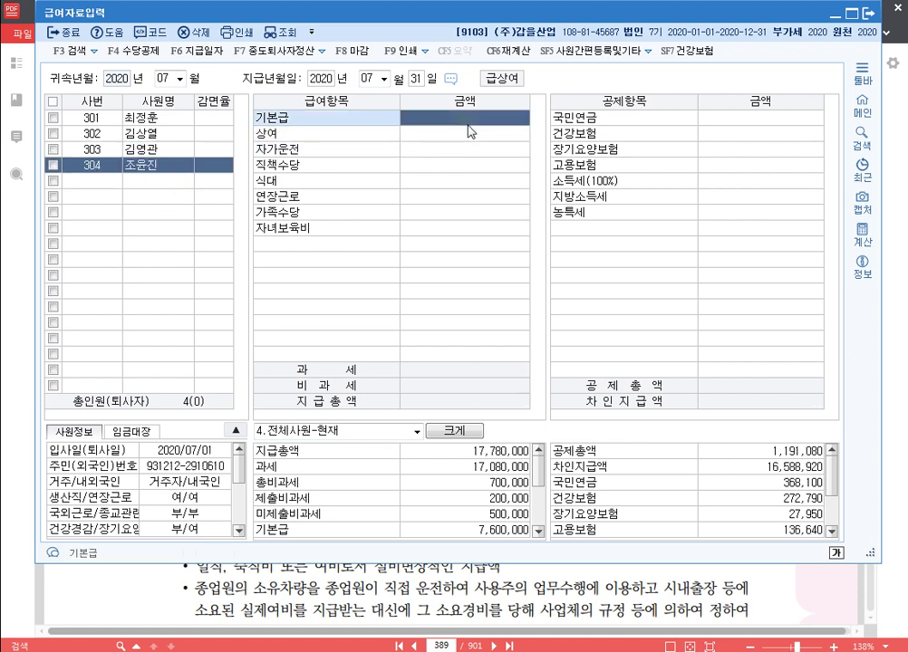
Step: Enter employee 304's July base pay of 1,850,000 and bonus of 1,850,000
{"action": "type", "text": "1850000"}
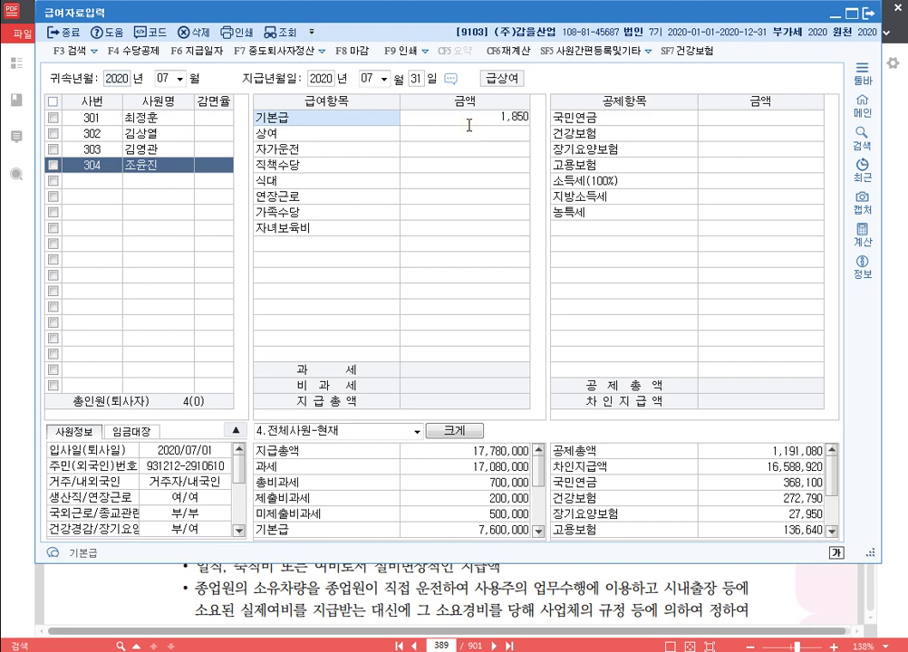
{"action": "key", "text": "Return"}
{"action": "type", "text": "1,850,000"}
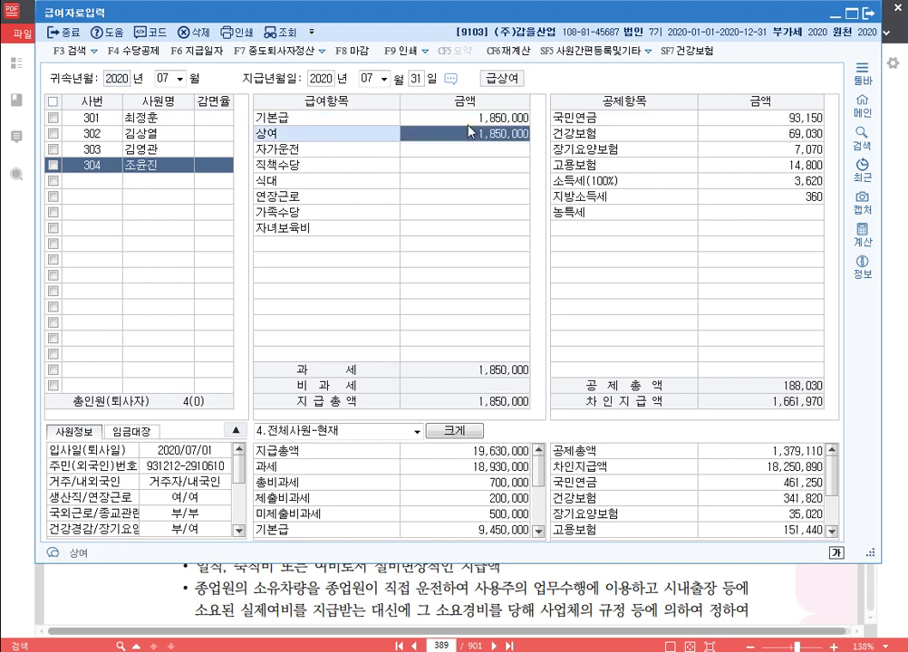
{"action": "key", "text": "Return"}
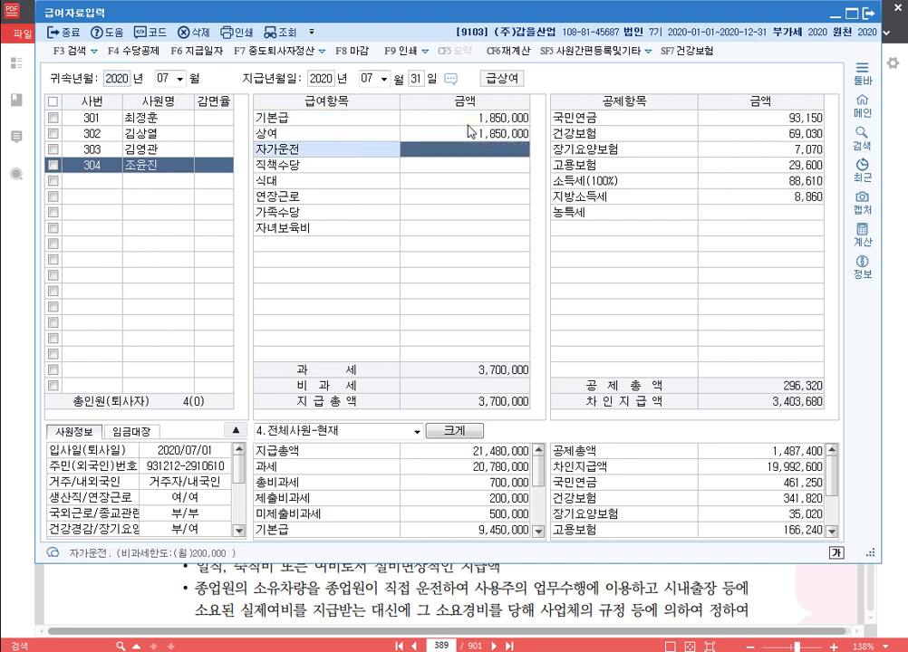
{"action": "key", "text": "Return"}
Step: Add 304's allowances: position 50,000, meal 120,000, overtime 450,000, family 50,000, childcare 100,000
{"action": "type", "text": "500000"}
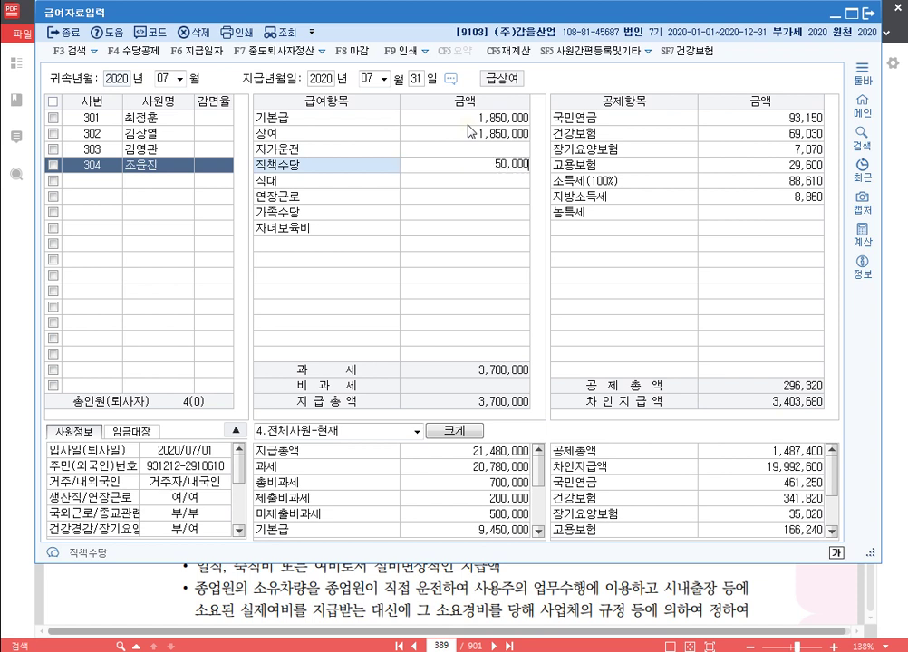
{"action": "key", "text": "Return"}
{"action": "type", "text": "1200000"}
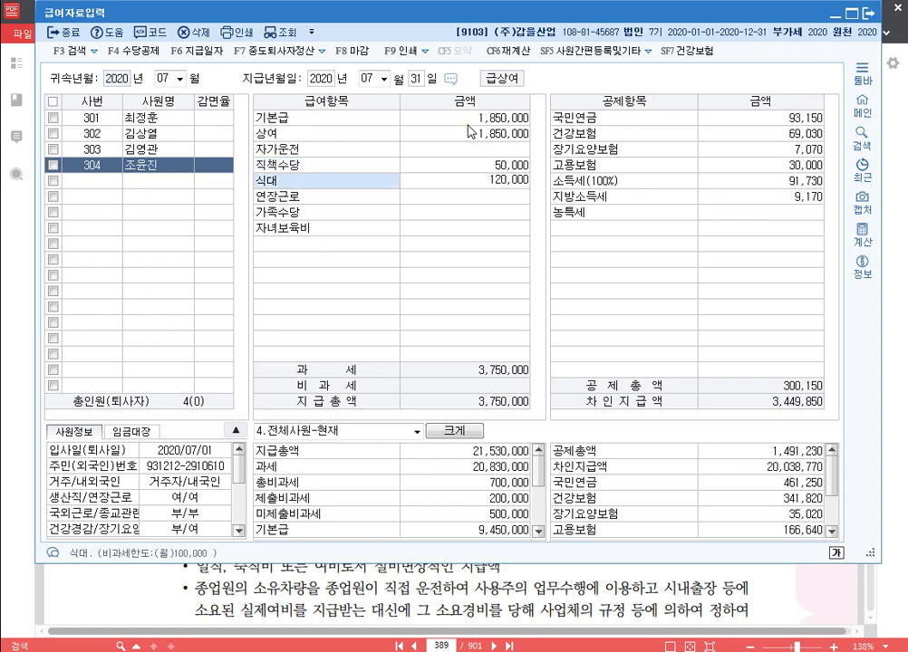
{"action": "key", "text": "Return"}
{"action": "type", "text": "4500000"}
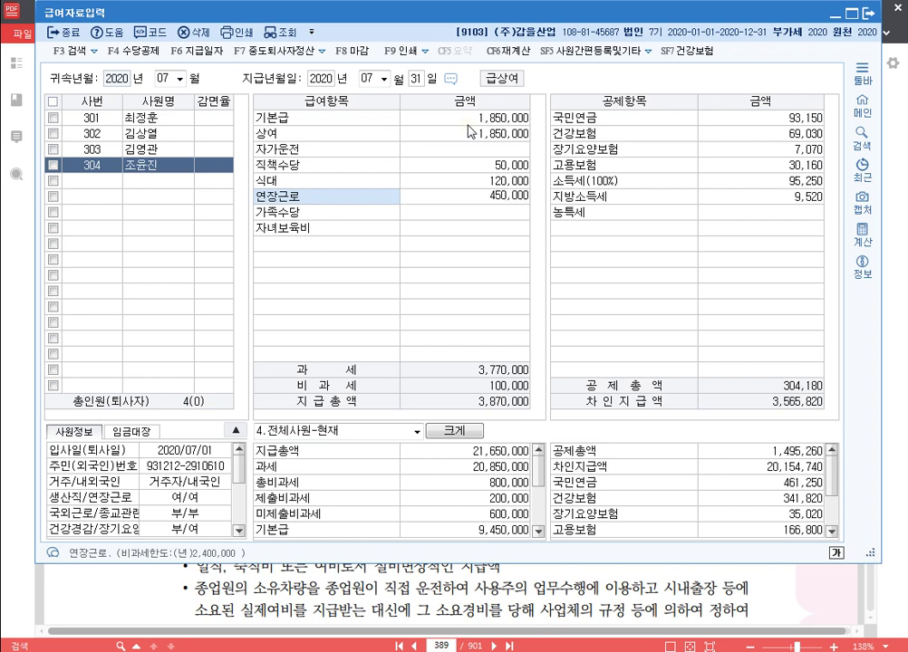
{"action": "key", "text": "Return"}
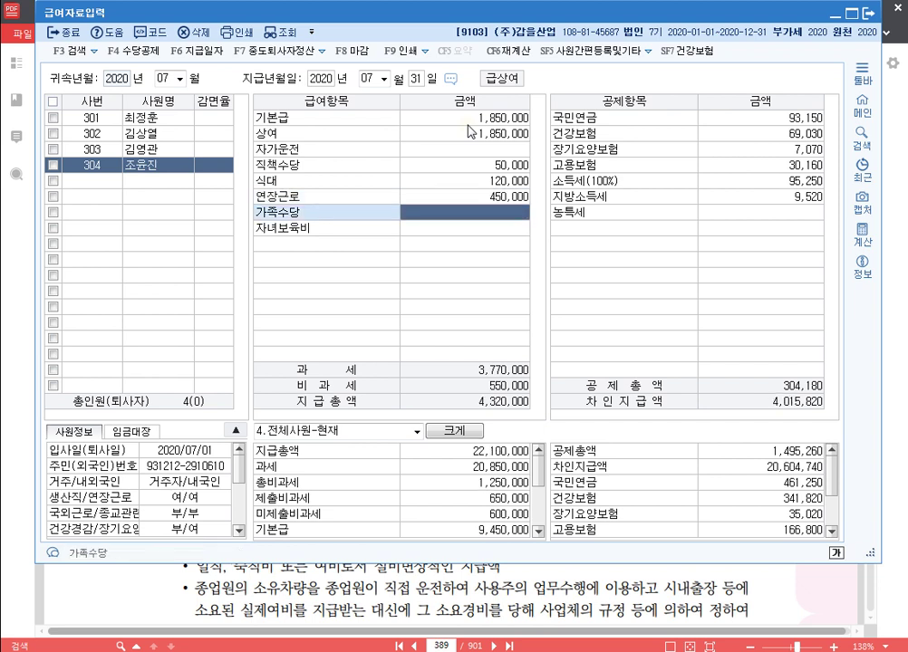
{"action": "type", "text": "500000"}
{"action": "key", "text": "Return"}
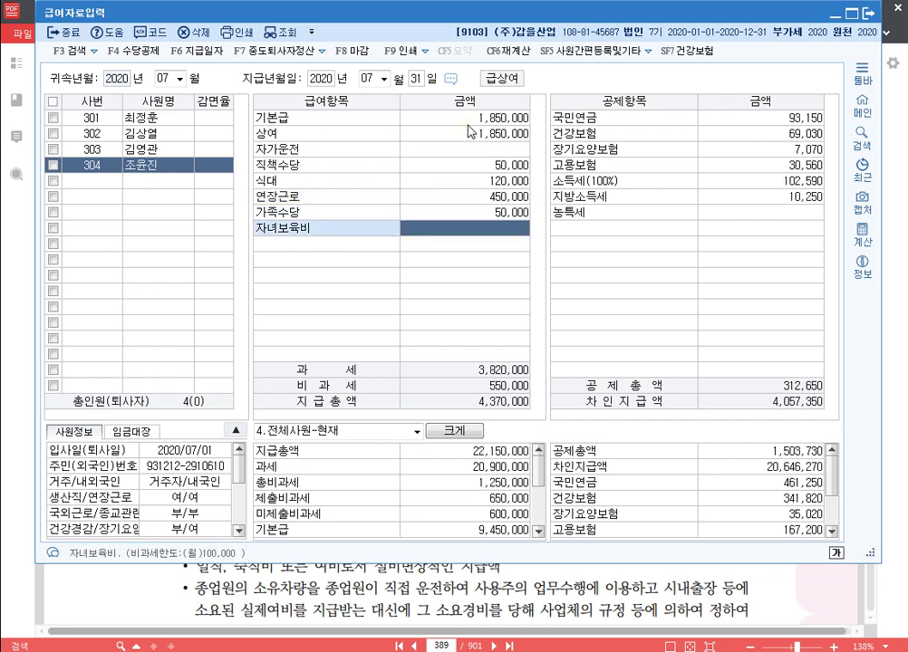
{"action": "type", "text": "100,000"}
{"action": "key", "text": "Return"}
{"action": "key", "text": "Return"}
{"action": "key", "text": "Return"}
{"action": "key", "text": "Return"}
{"action": "key", "text": "Return"}
{"action": "key", "text": "Return"}
{"action": "key", "text": "Return"}
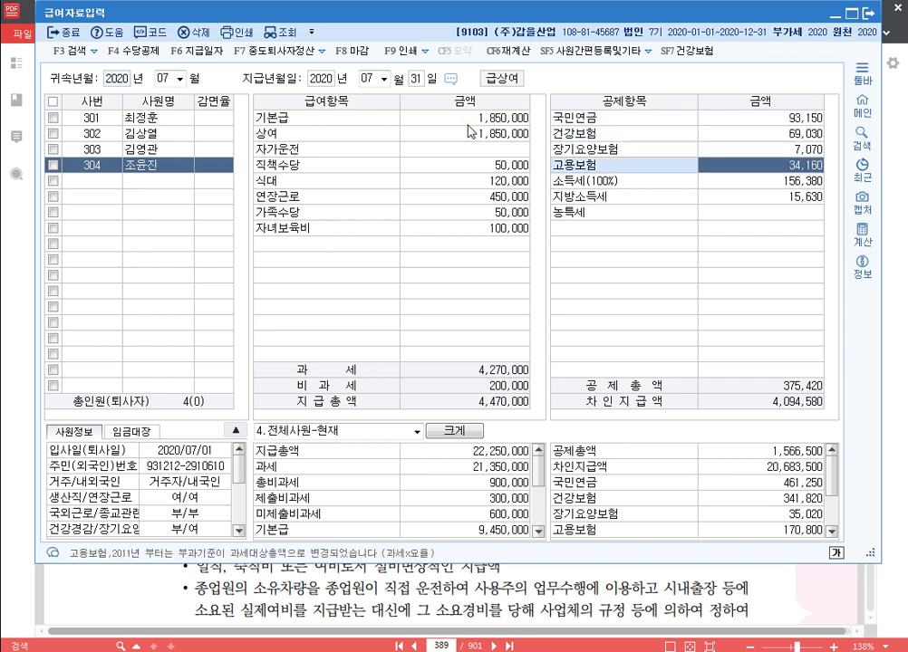
{"action": "key", "text": "Return"}
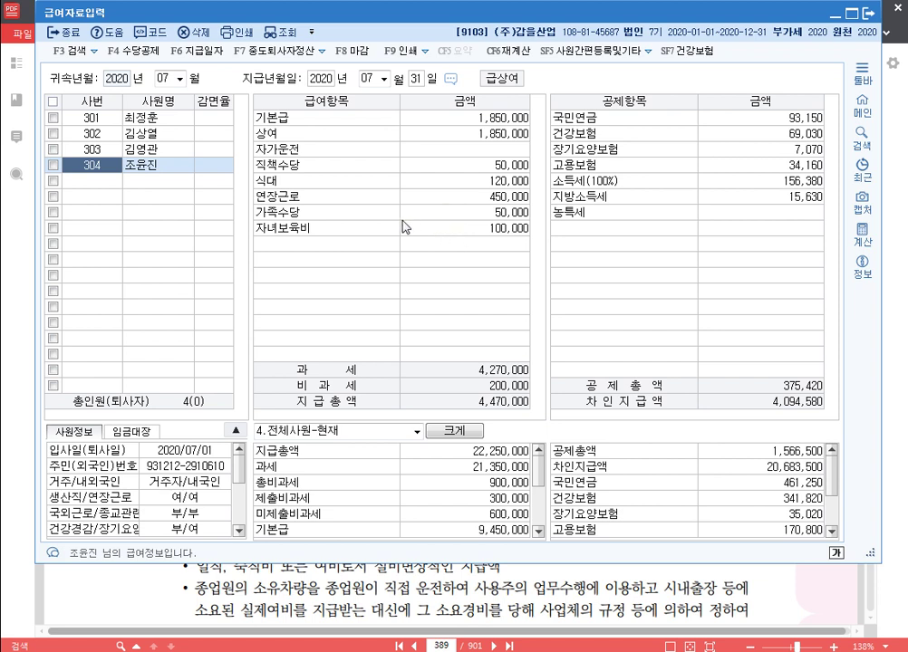
{"action": "left_click", "coordinate": [169, 78]}
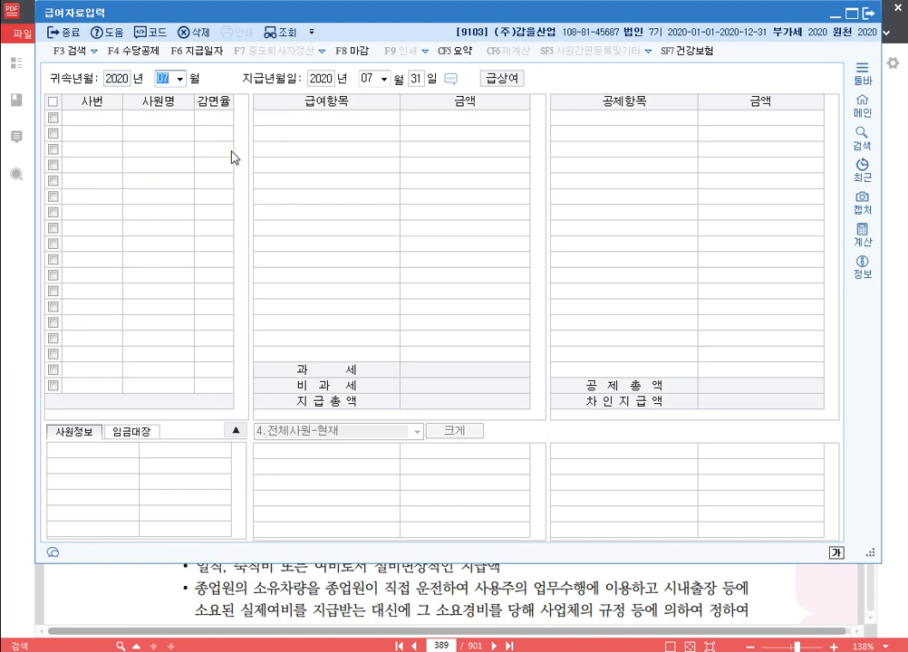
Step: Switch the attribution month to August 2020 and copy July's pay data over
{"action": "type", "text": "8"}
{"action": "key", "text": "Return"}
{"action": "key", "text": "Return"}
{"action": "key", "text": "Return"}
{"action": "key", "text": "Return"}
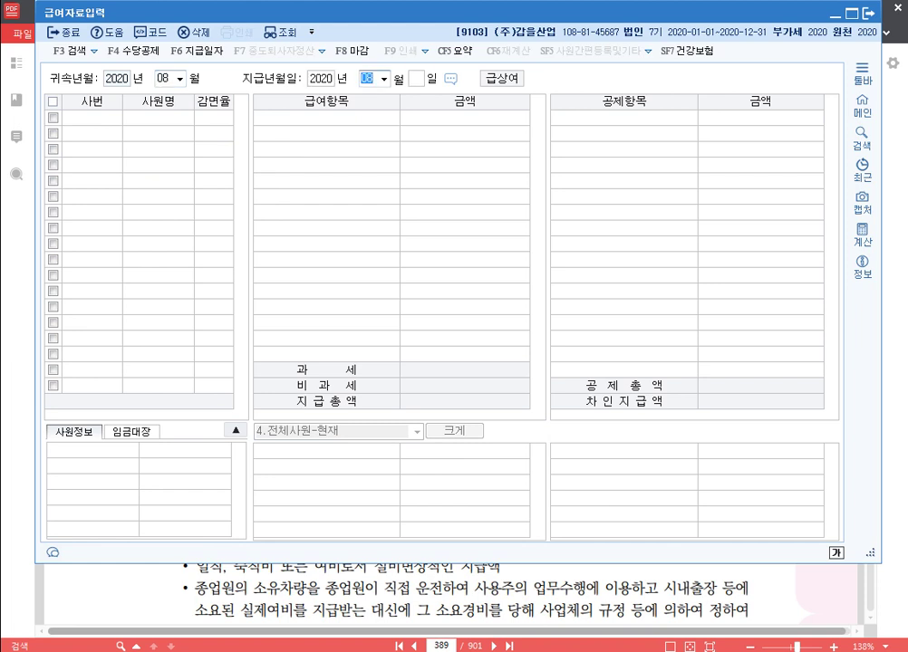
{"action": "key", "text": "Return"}
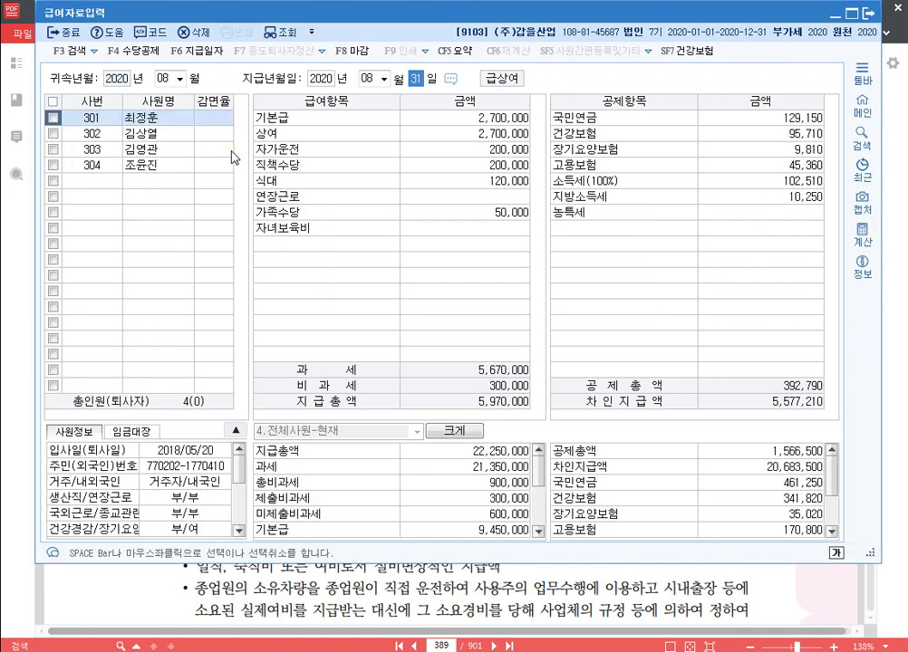
Step: Clear the August 상여 bonus for employees 301 and 302
{"action": "left_click", "coordinate": [494, 134]}
{"action": "key", "text": "Delete"}
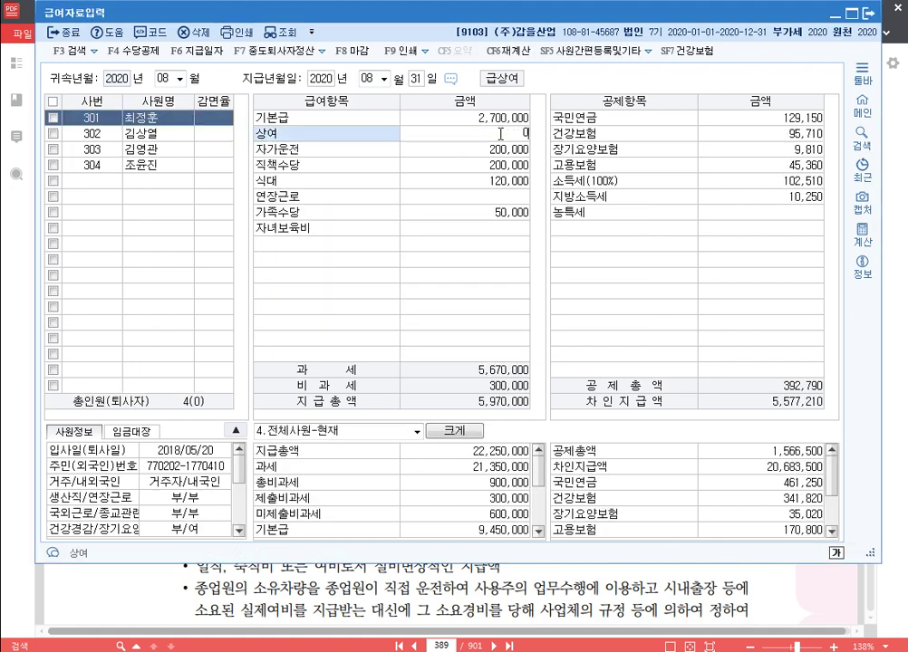
{"action": "key", "text": "Return"}
{"action": "left_click", "coordinate": [214, 133]}
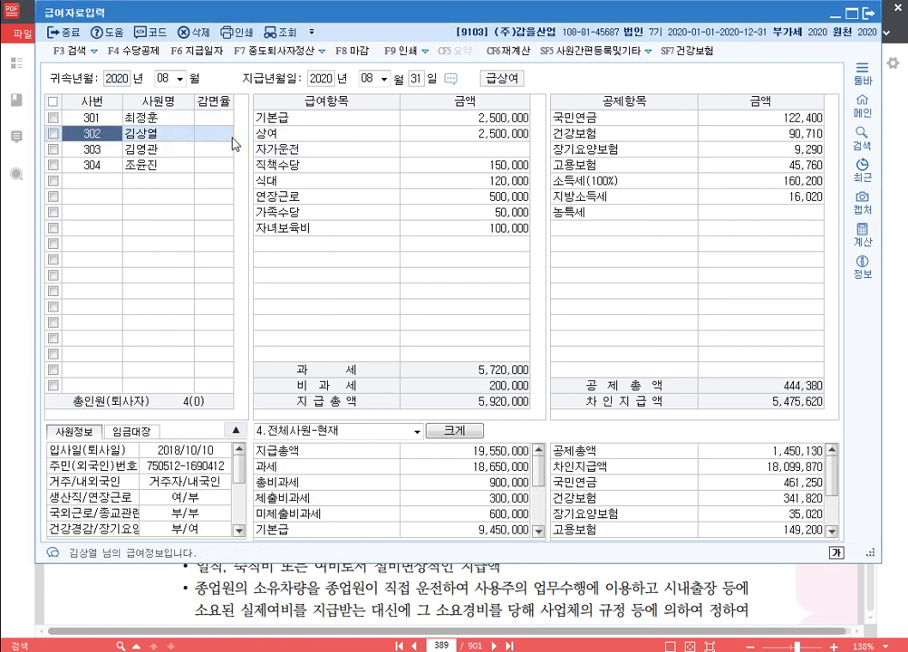
{"action": "left_click", "coordinate": [471, 135]}
{"action": "key", "text": "Delete"}
{"action": "key", "text": "Return"}
Step: Clear the August 상여 bonus for employees 303 and 304
{"action": "left_click", "coordinate": [167, 149]}
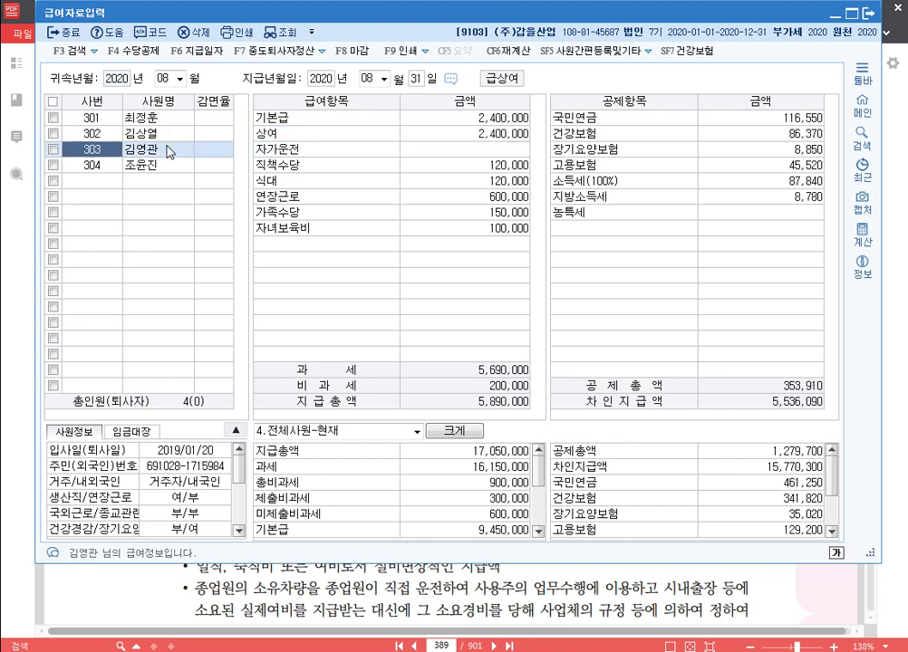
{"action": "left_click", "coordinate": [472, 135]}
{"action": "key", "text": "Delete"}
{"action": "key", "text": "Return"}
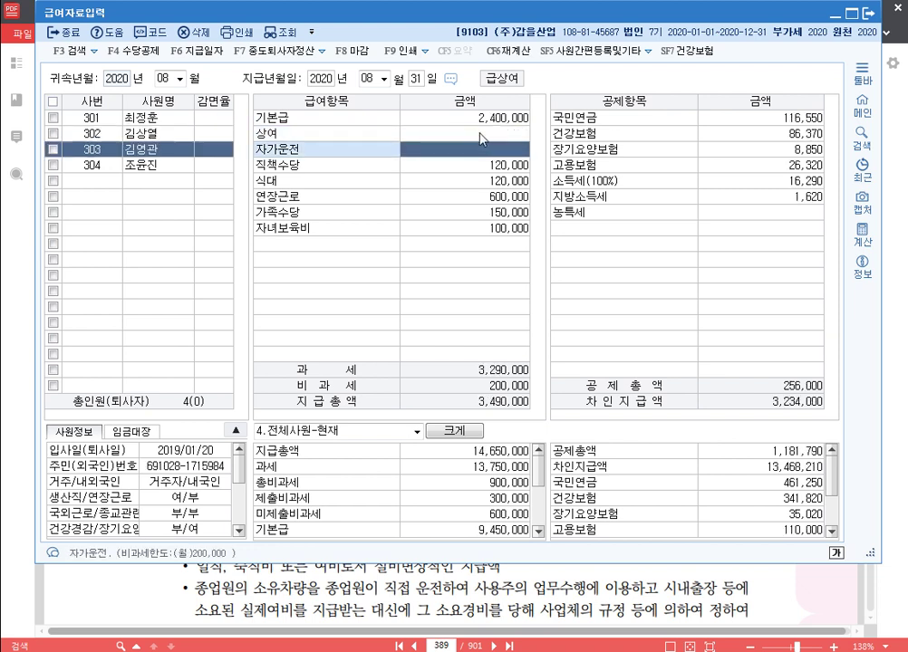
{"action": "left_click", "coordinate": [154, 166]}
{"action": "left_click", "coordinate": [503, 136]}
{"action": "key", "text": "Delete"}
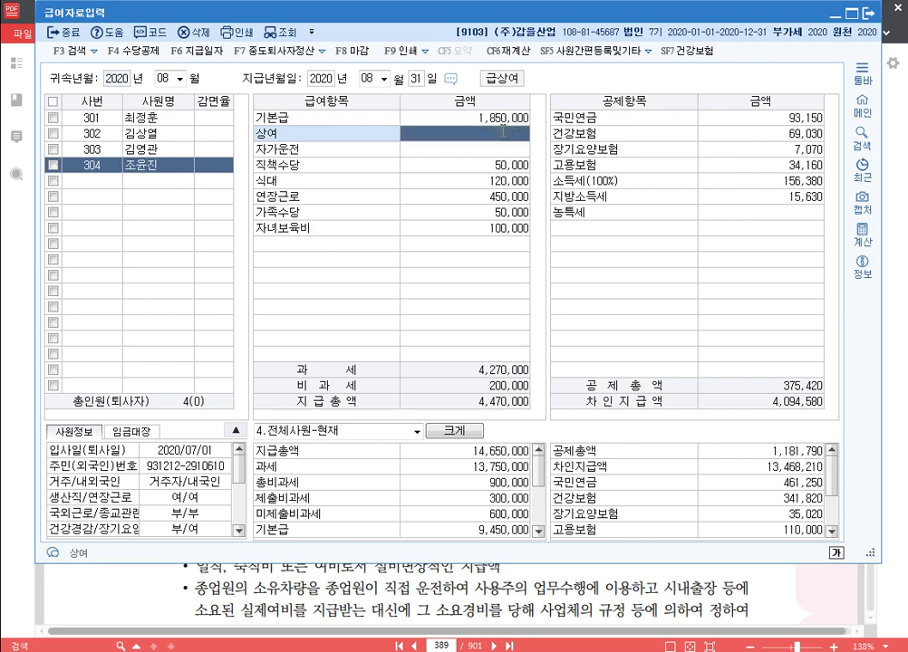
{"action": "key", "text": "Return"}
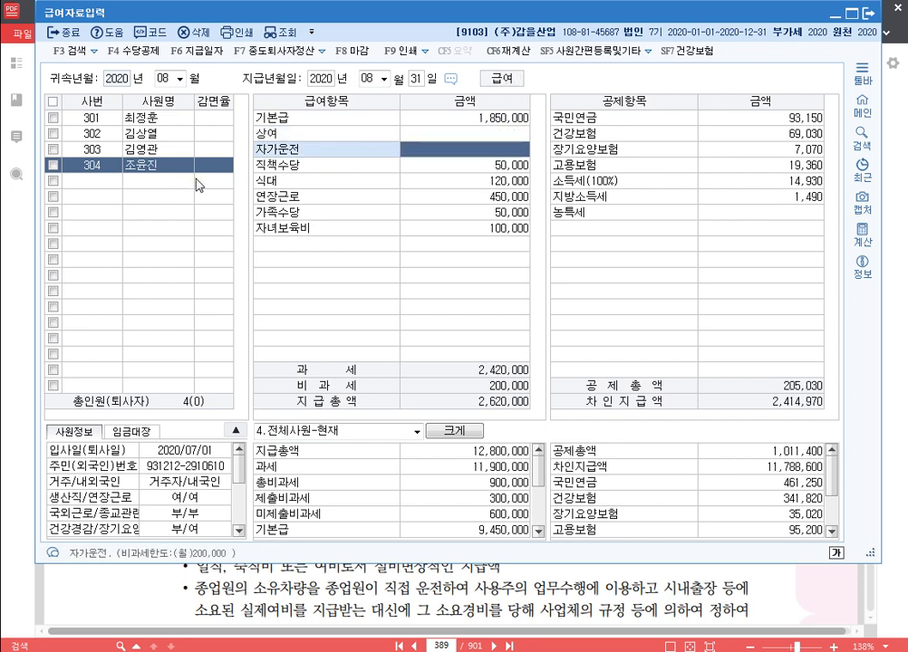
Step: Review the August pay of employees 301, 302 and 303
{"action": "left_click", "coordinate": [150, 149]}
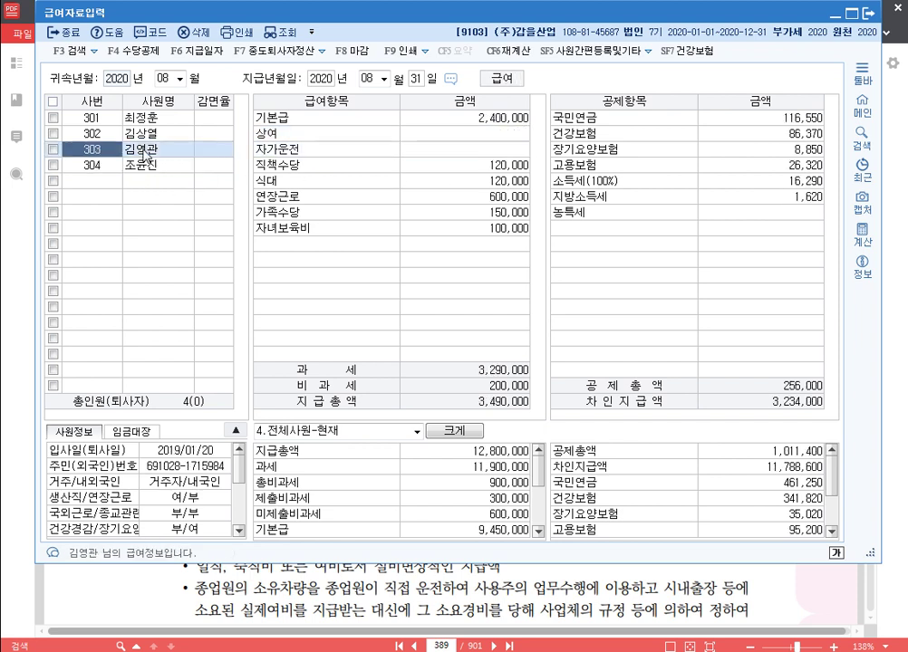
{"action": "left_click", "coordinate": [149, 140]}
{"action": "left_click", "coordinate": [152, 118]}
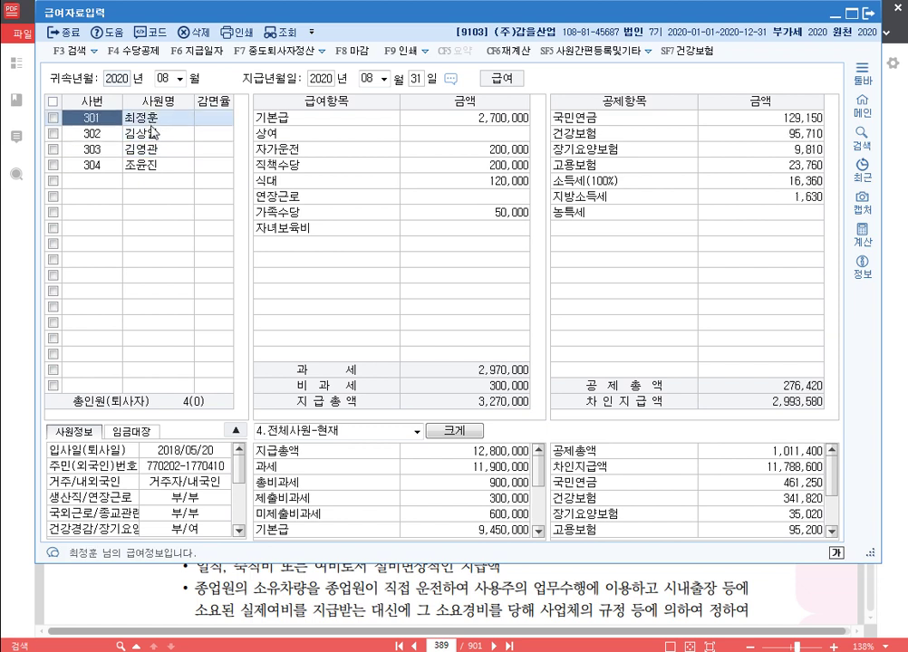
{"action": "left_click", "coordinate": [152, 132]}
{"action": "key", "text": "Up"}
{"action": "key", "text": "Down"}
{"action": "left_click", "coordinate": [152, 153]}
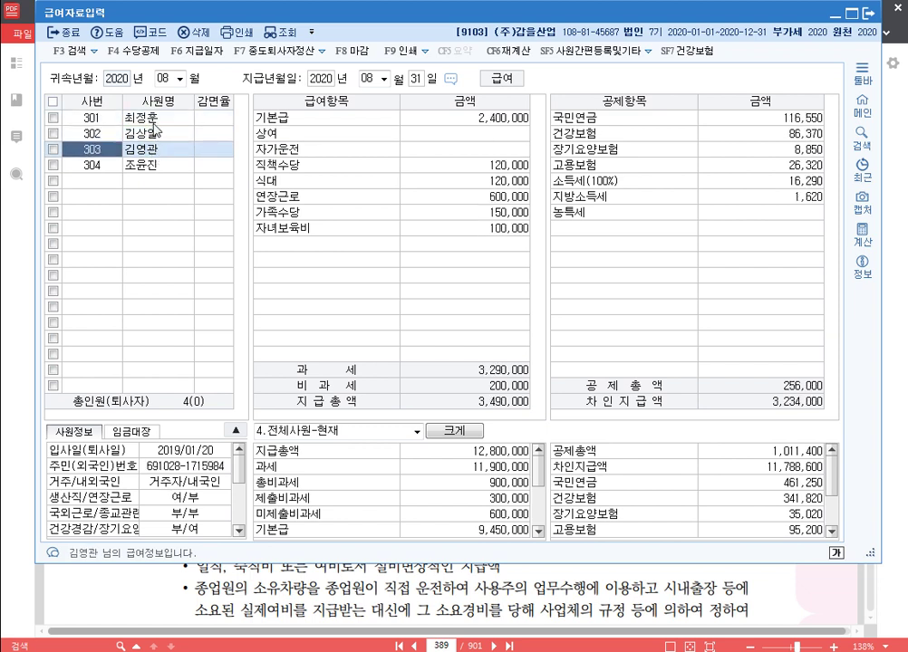
{"action": "left_click", "coordinate": [152, 123]}
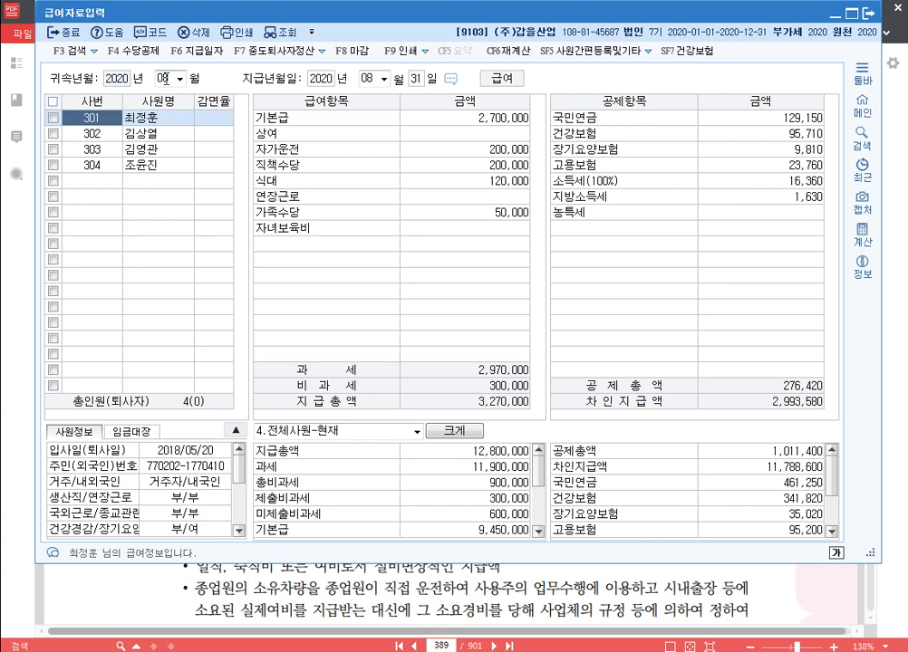
Step: Set up September 2020 payroll paid on the 30th, copying August's pay
{"action": "type", "text": "09"}
{"action": "key", "text": "Return"}
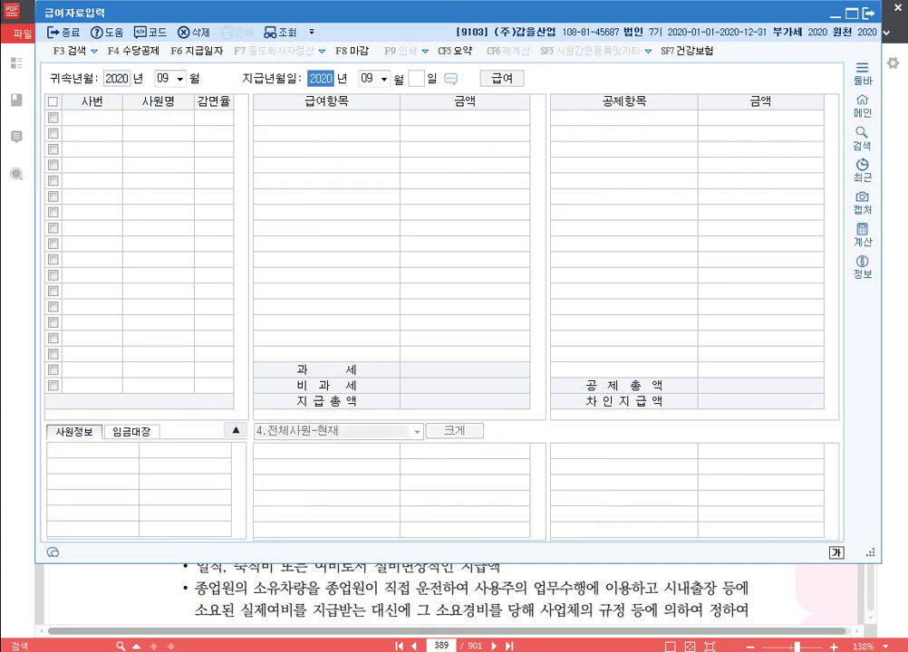
{"action": "key", "text": "Return"}
{"action": "key", "text": "Return"}
{"action": "type", "text": "30"}
{"action": "key", "text": "Return"}
{"action": "key", "text": "Return"}
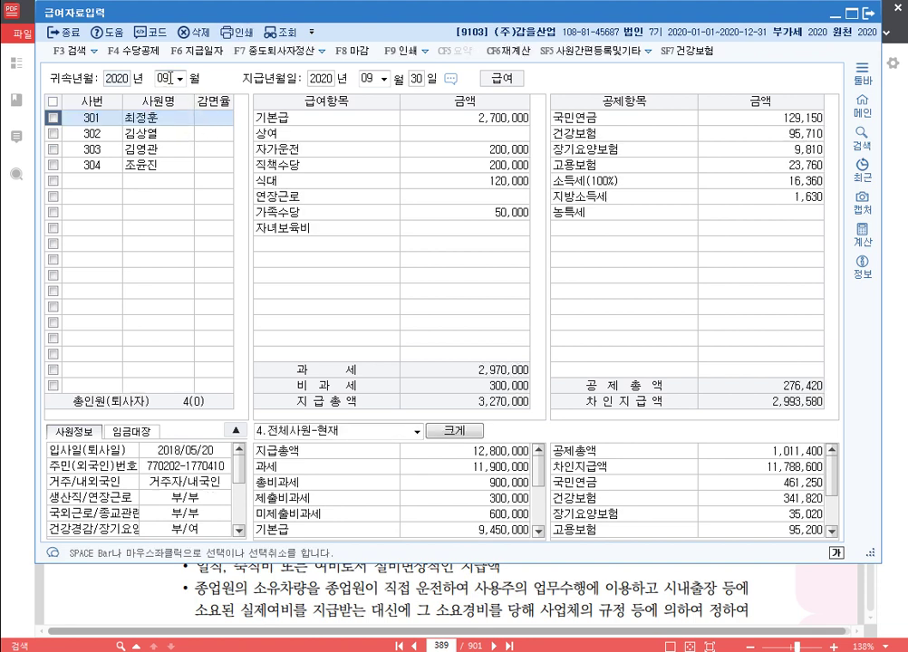
Step: Change the attribution month to October 2020 with payment day 31
{"action": "left_click", "coordinate": [169, 79]}
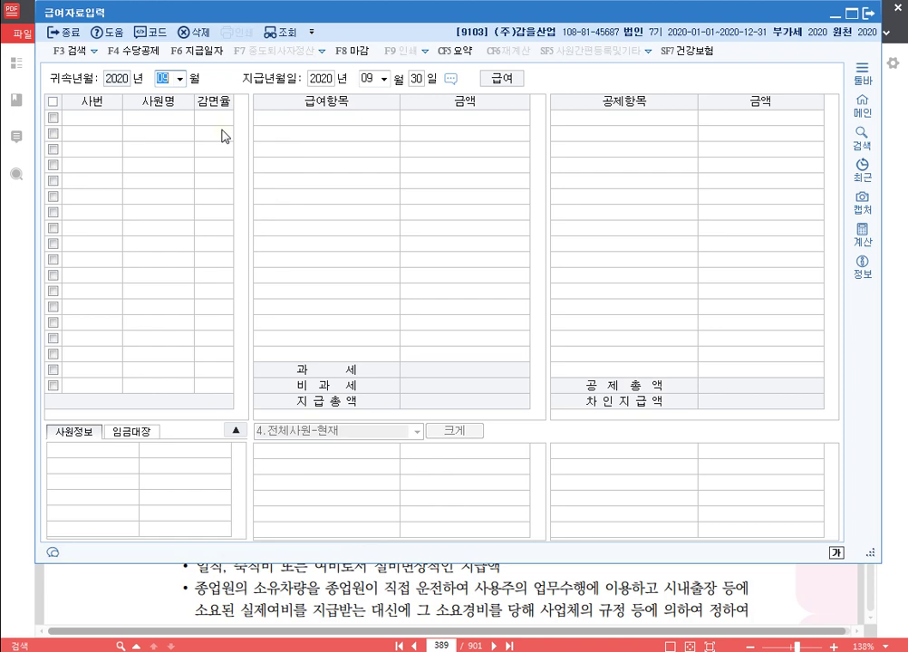
{"action": "type", "text": "10"}
{"action": "key", "text": "Return"}
{"action": "key", "text": "Return"}
{"action": "key", "text": "Return"}
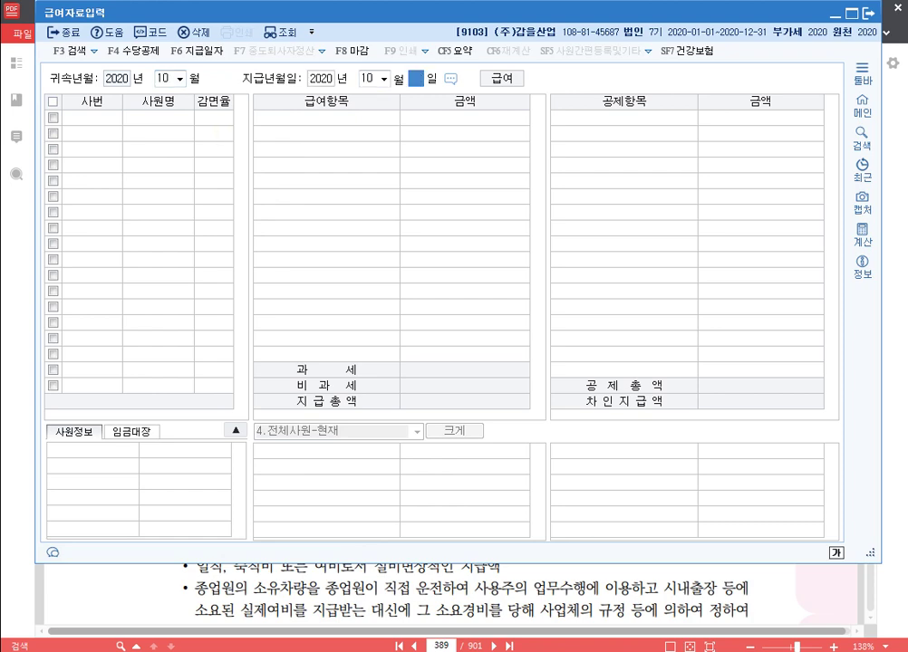
{"action": "type", "text": "31"}
{"action": "key", "text": "Return"}
{"action": "key", "text": "Return"}
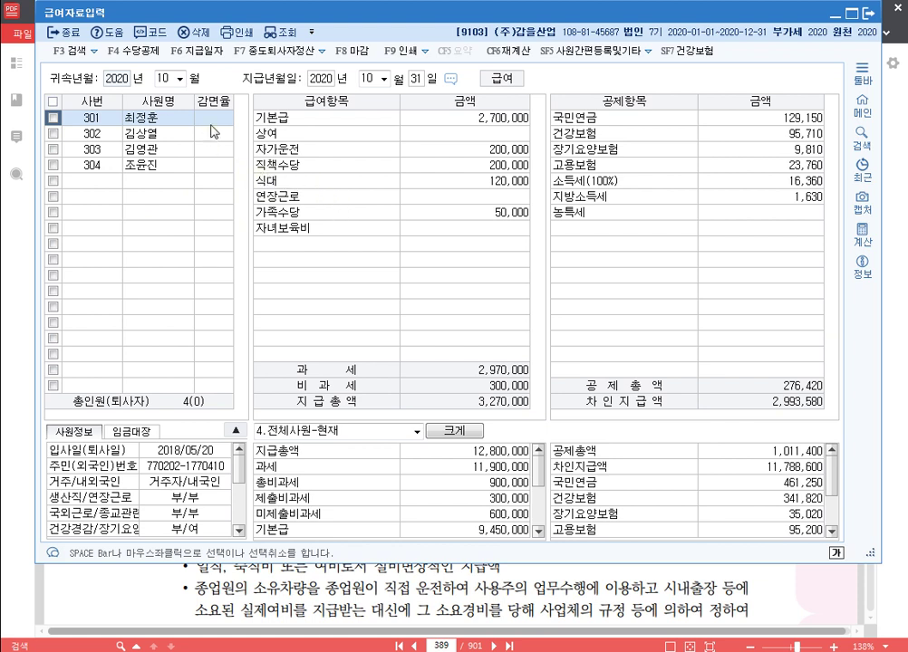
Step: Enter October 상여 bonuses of 2,700,000 for employee 301 and 2,500,000 for 302
{"action": "left_click", "coordinate": [488, 143]}
{"action": "type", "text": "2700000"}
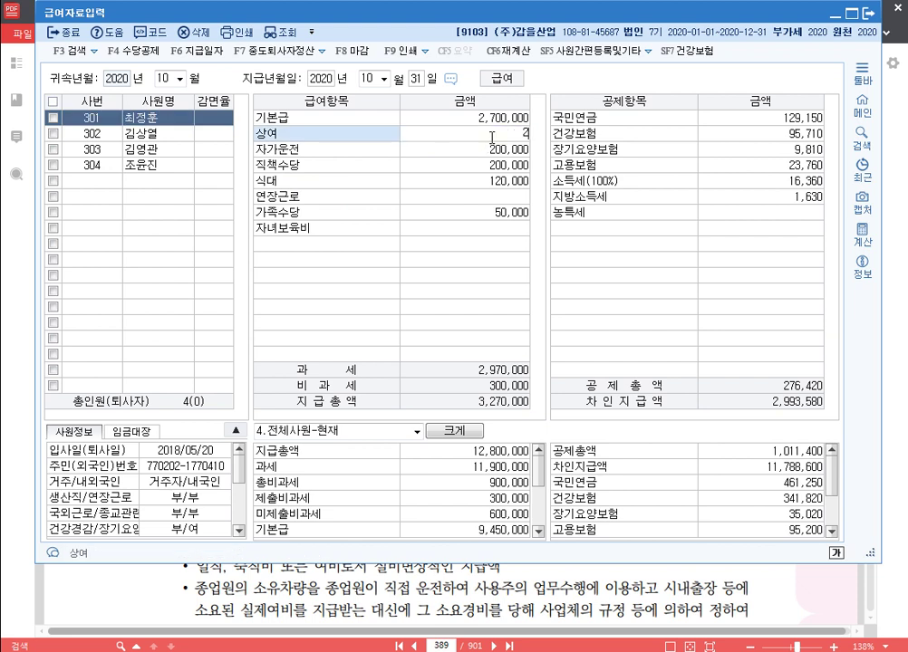
{"action": "key", "text": "Return"}
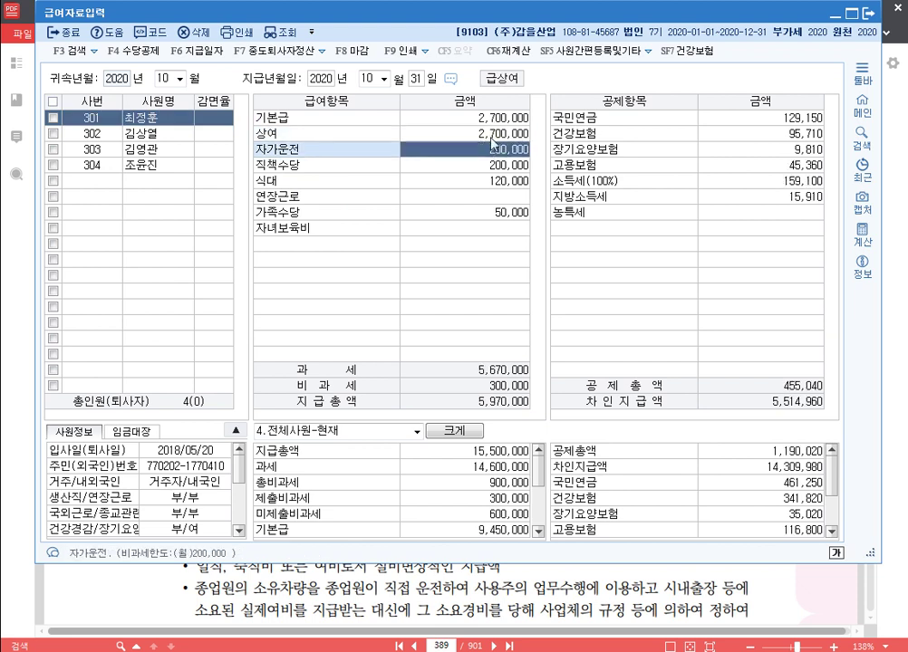
{"action": "left_click", "coordinate": [174, 136]}
{"action": "left_click", "coordinate": [494, 136]}
{"action": "type", "text": "2"}
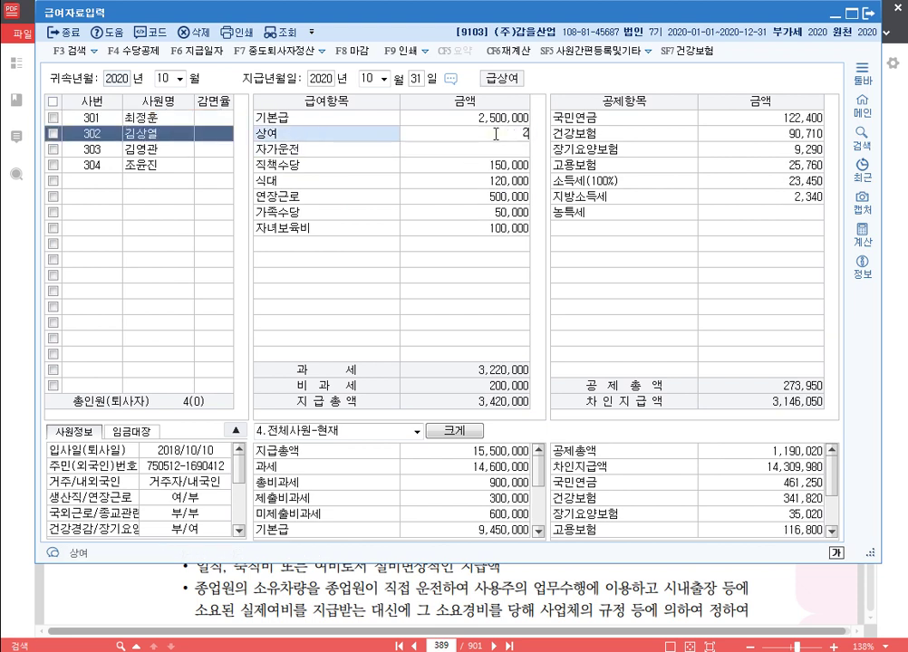
{"action": "type", "text": ",500,000"}
{"action": "key", "text": "Return"}
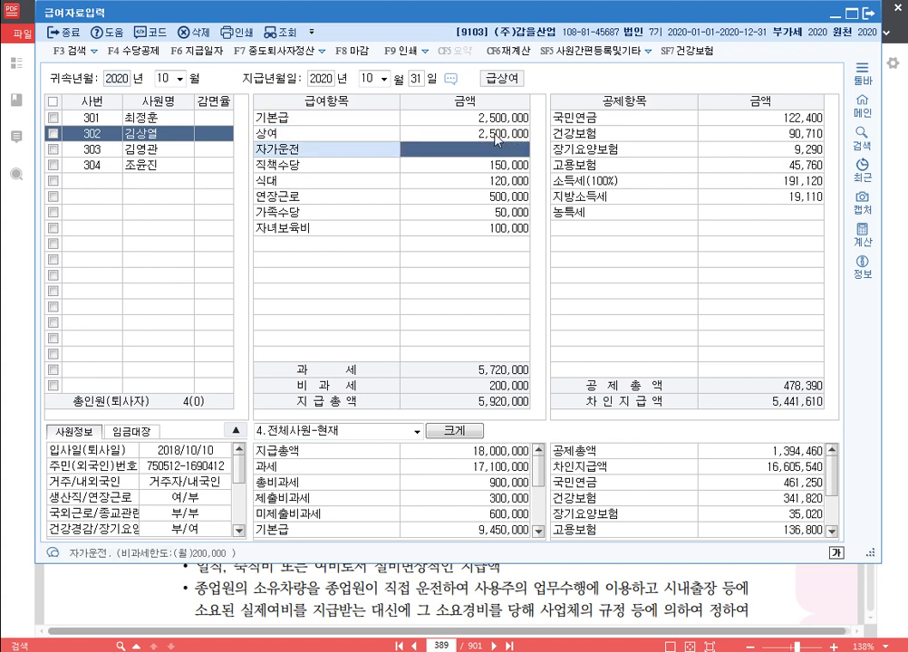
Step: Enter October bonuses of 2,400,000 for 303 and 1,850,000 for 304, then review
{"action": "left_click", "coordinate": [170, 150]}
{"action": "left_click", "coordinate": [510, 135]}
{"action": "type", "text": "2"}
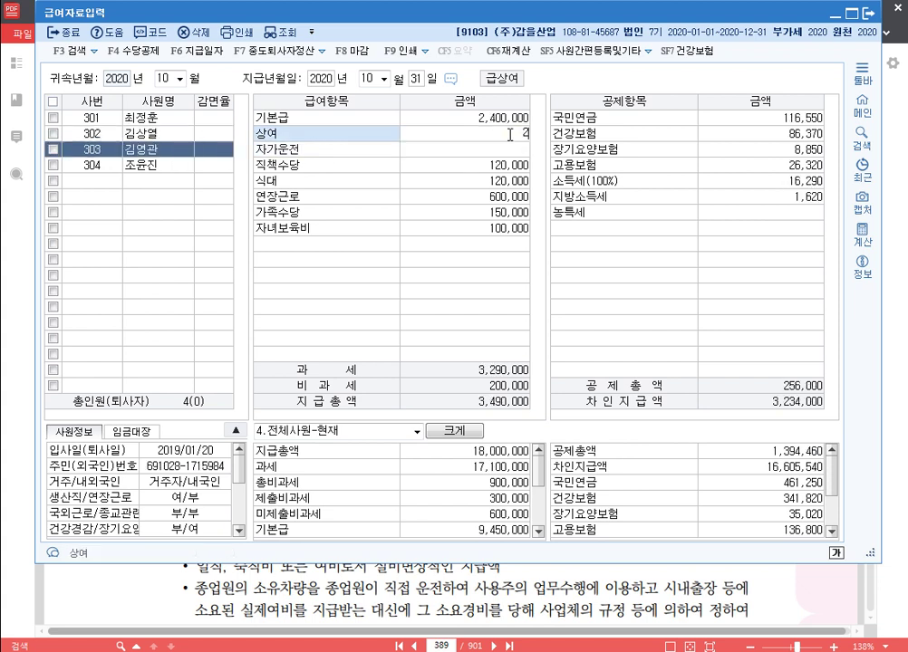
{"action": "type", "text": "0,400,000"}
{"action": "key", "text": "Return"}
{"action": "left_click", "coordinate": [150, 166]}
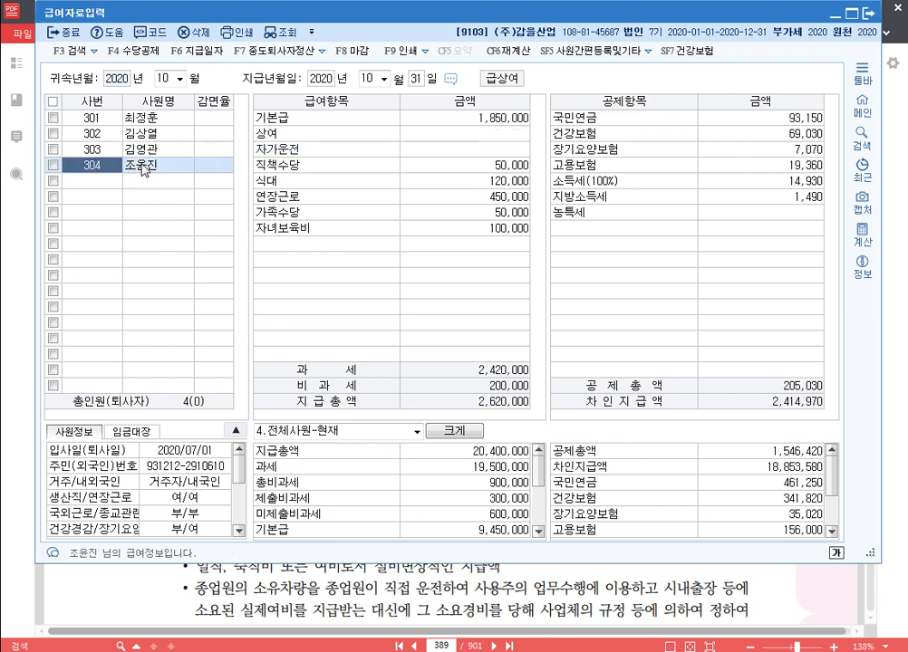
{"action": "left_click", "coordinate": [502, 135]}
{"action": "type", "text": "1850000"}
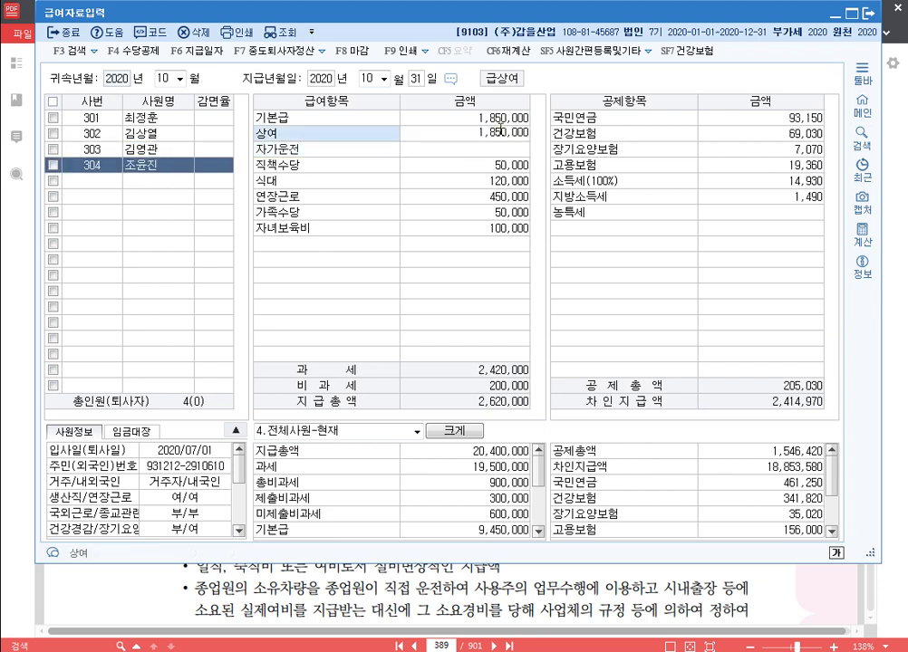
{"action": "key", "text": "Return"}
{"action": "left_click", "coordinate": [107, 118]}
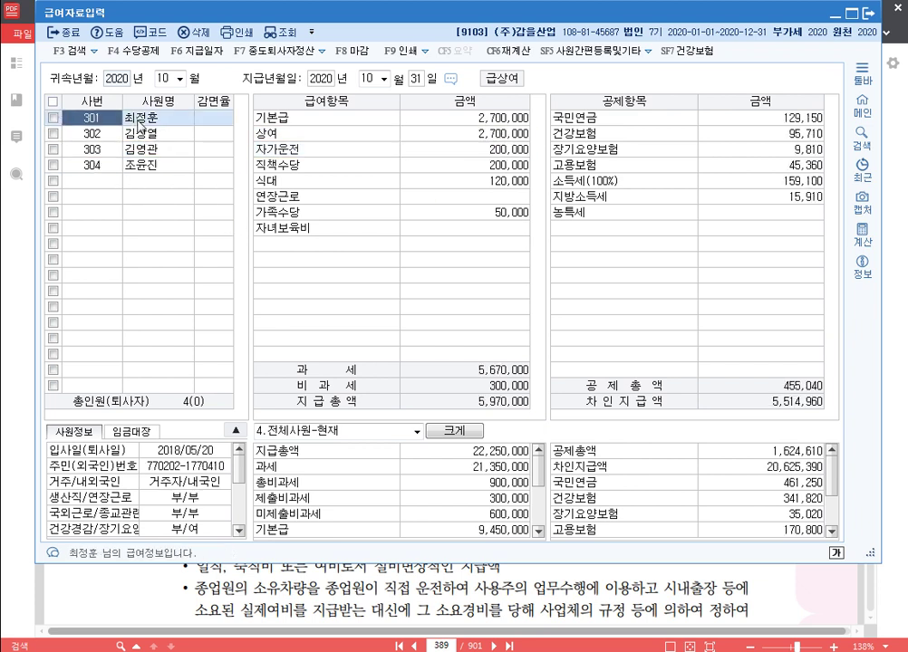
{"action": "left_click", "coordinate": [145, 134]}
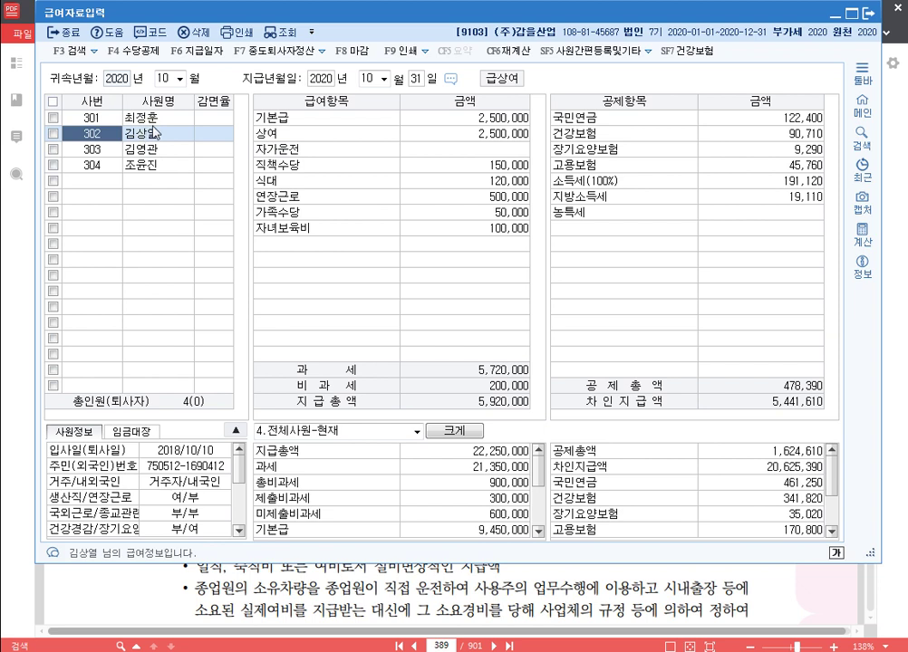
{"action": "left_click", "coordinate": [131, 117]}
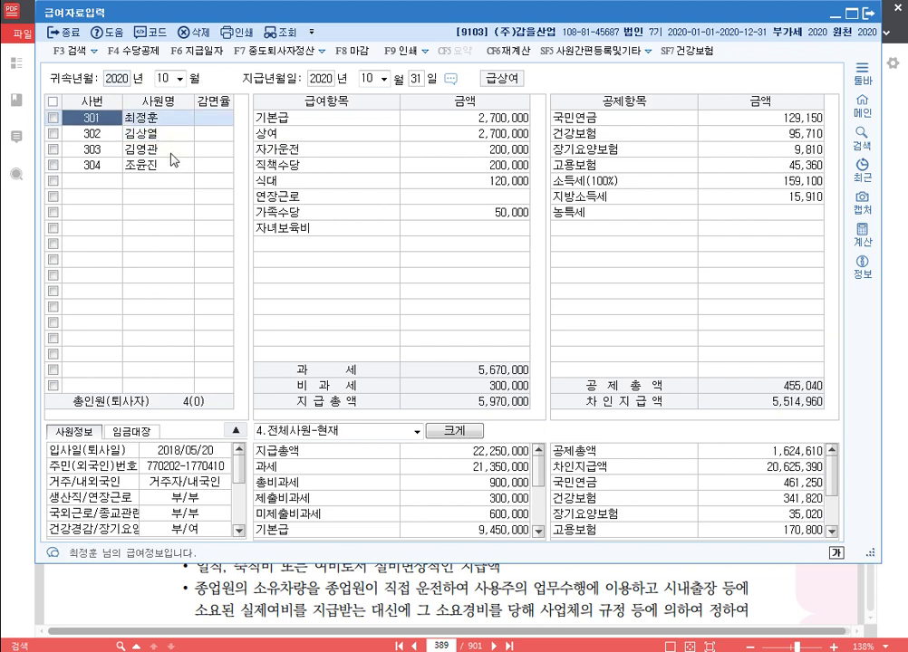
Step: Change the attribution month to November 2020
{"action": "left_click", "coordinate": [166, 78]}
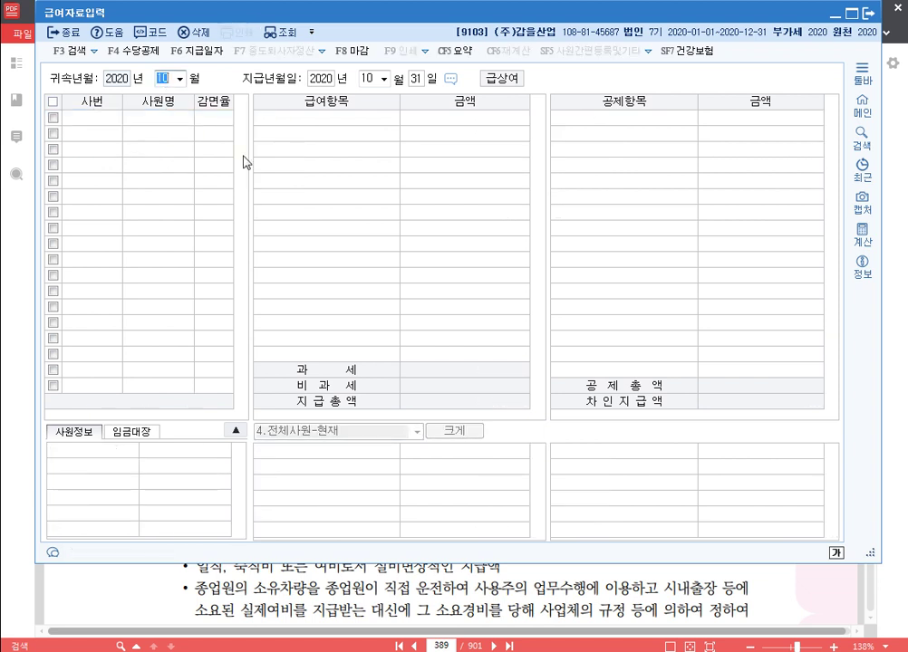
{"action": "type", "text": "11"}
{"action": "key", "text": "Return"}
Step: Set November's payment day to 30 and copy October's pay into November
{"action": "key", "text": "Return"}
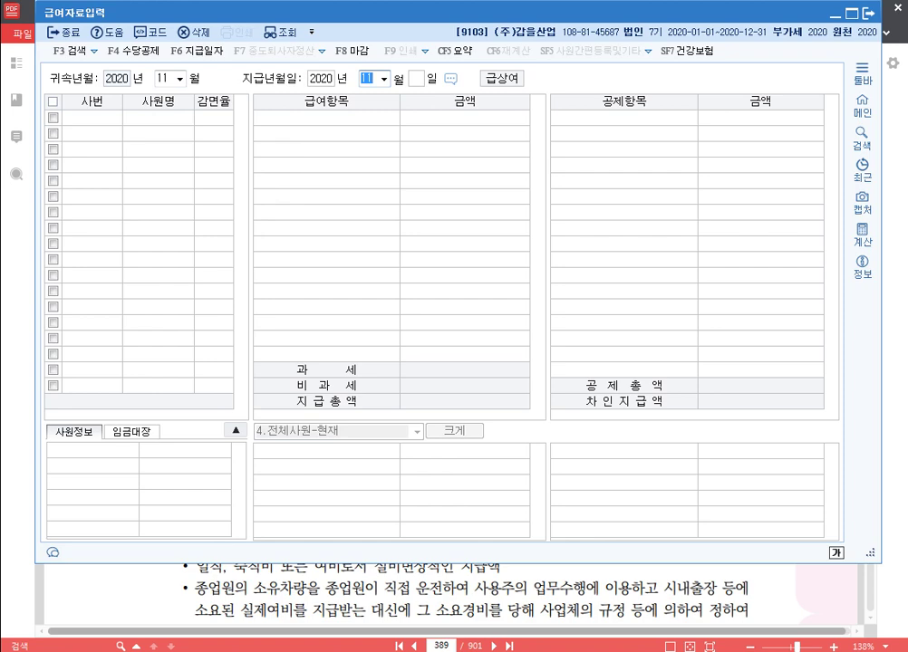
{"action": "key", "text": "Return"}
{"action": "key", "text": "Return"}
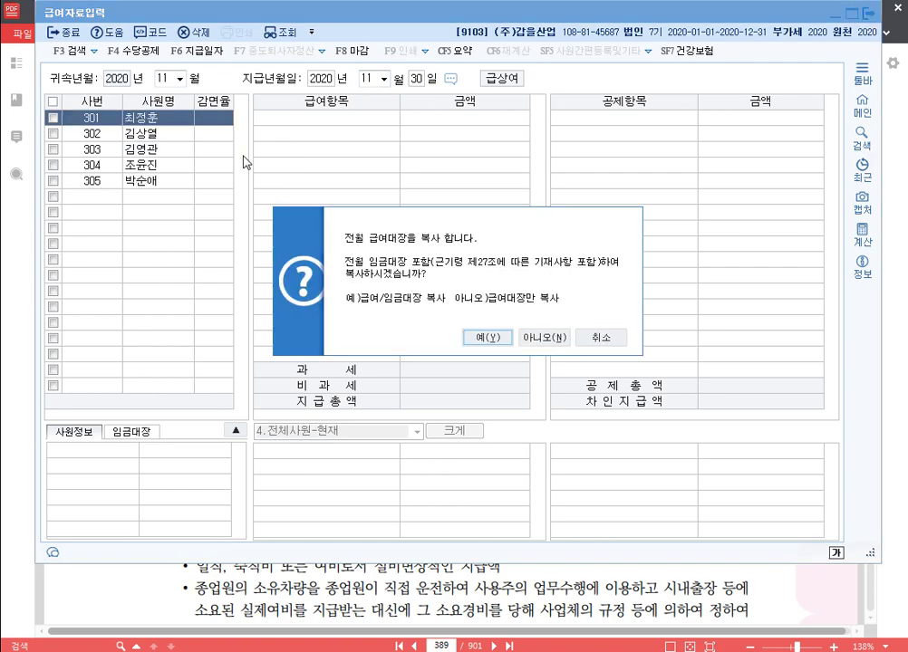
{"action": "key", "text": "Return"}
{"action": "key", "text": "Return"}
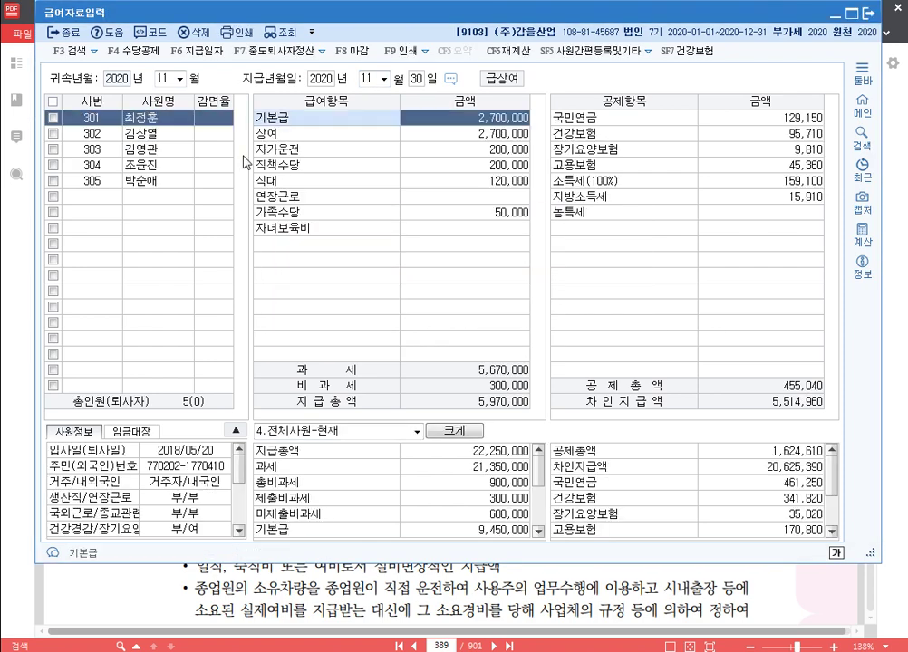
{"action": "key", "text": "Return"}
Step: Clear the November 상여 bonus for employees 301 and 302
{"action": "key", "text": "Delete"}
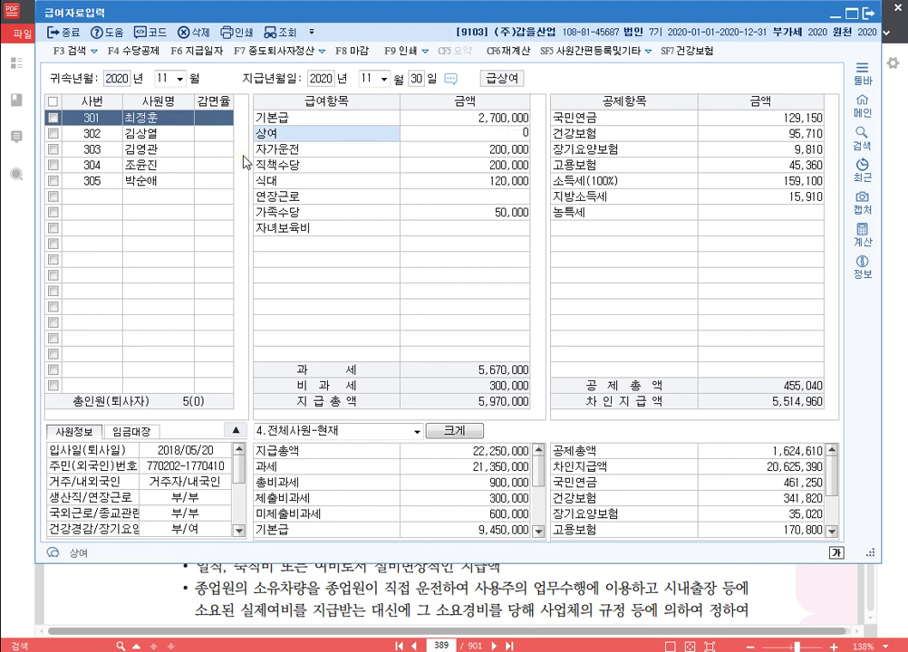
{"action": "key", "text": "Return"}
{"action": "left_click", "coordinate": [153, 135]}
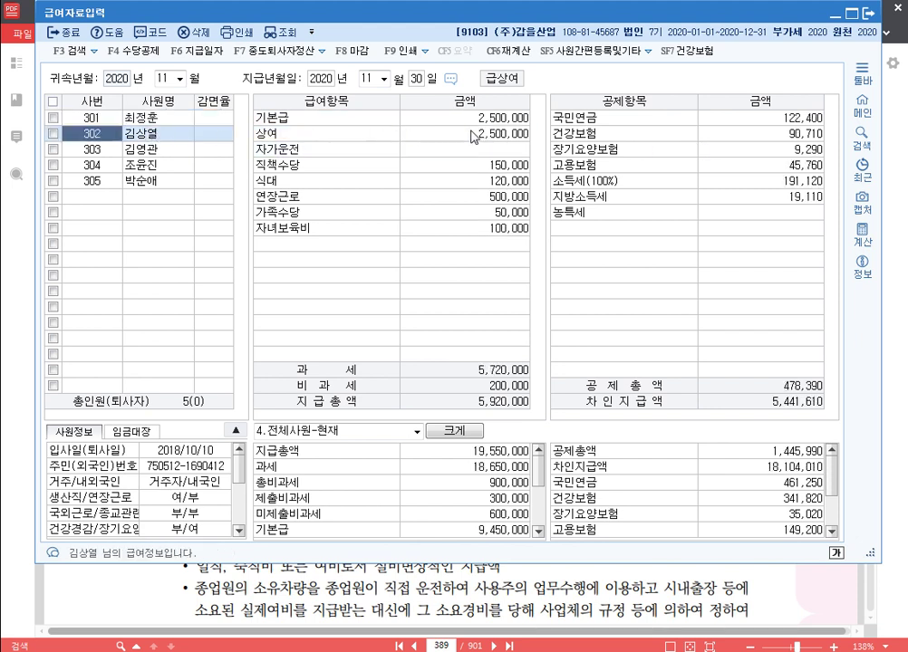
{"action": "left_click", "coordinate": [485, 133]}
{"action": "key", "text": "Delete"}
{"action": "key", "text": "Return"}
Step: Clear the November bonus for employees 303 and 304, then select new employee 305
{"action": "left_click", "coordinate": [174, 149]}
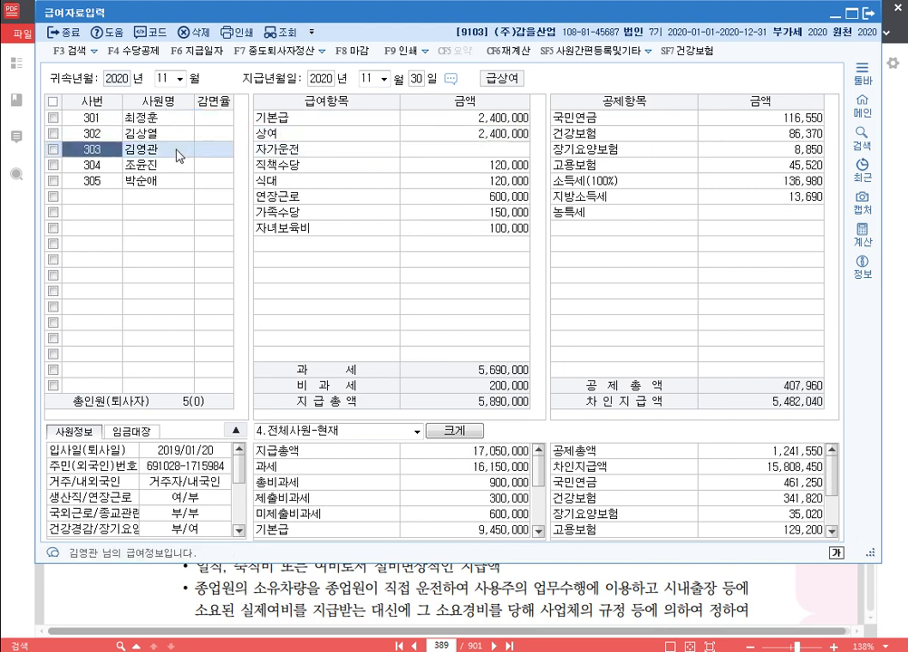
{"action": "left_click", "coordinate": [512, 134]}
{"action": "key", "text": "Delete"}
{"action": "key", "text": "Return"}
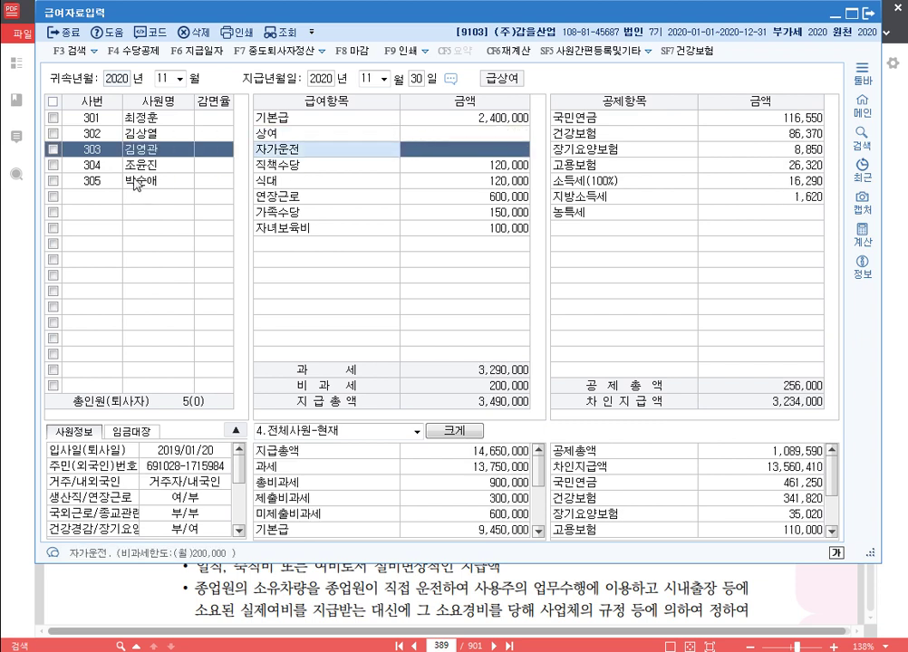
{"action": "left_click", "coordinate": [217, 164]}
{"action": "left_click", "coordinate": [480, 134]}
{"action": "key", "text": "Delete"}
{"action": "key", "text": "Return"}
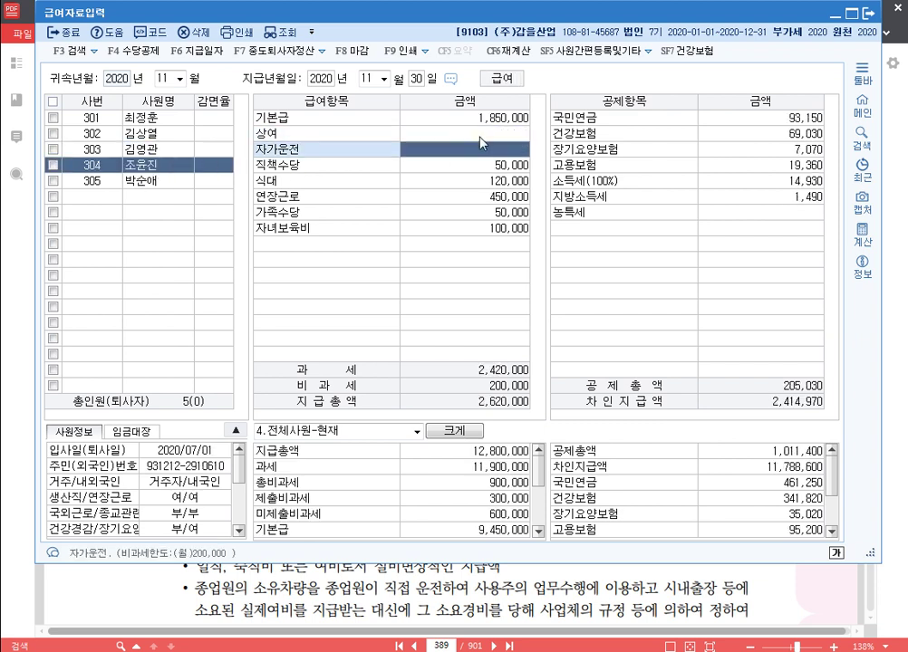
{"action": "left_click", "coordinate": [159, 180]}
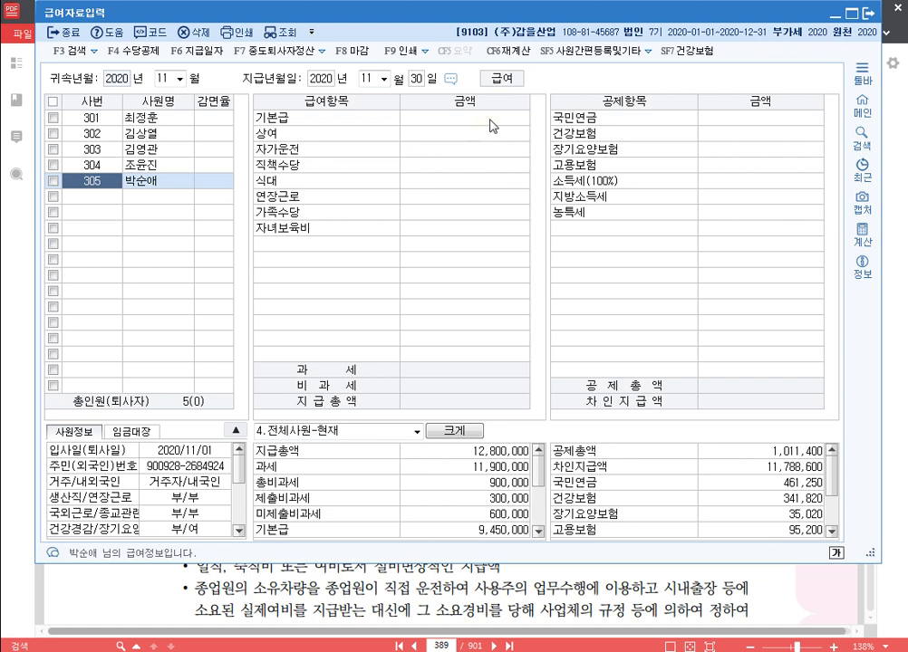
Step: Enter employee 305's November base pay 1,800,000, 자가운전 200,000 and 직책수당 50,000
{"action": "left_click", "coordinate": [488, 120]}
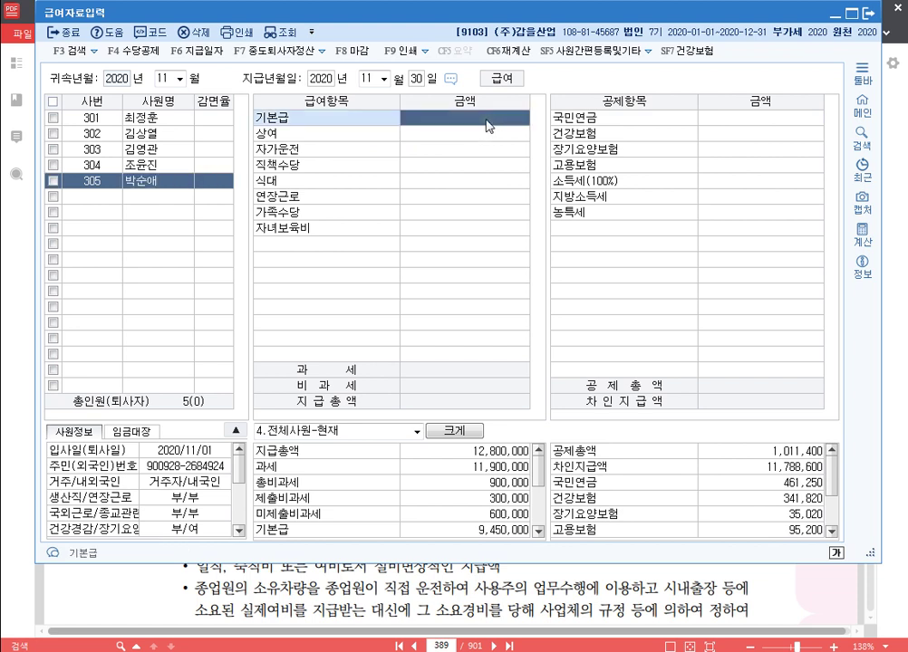
{"action": "type", "text": "1800000"}
{"action": "key", "text": "Return"}
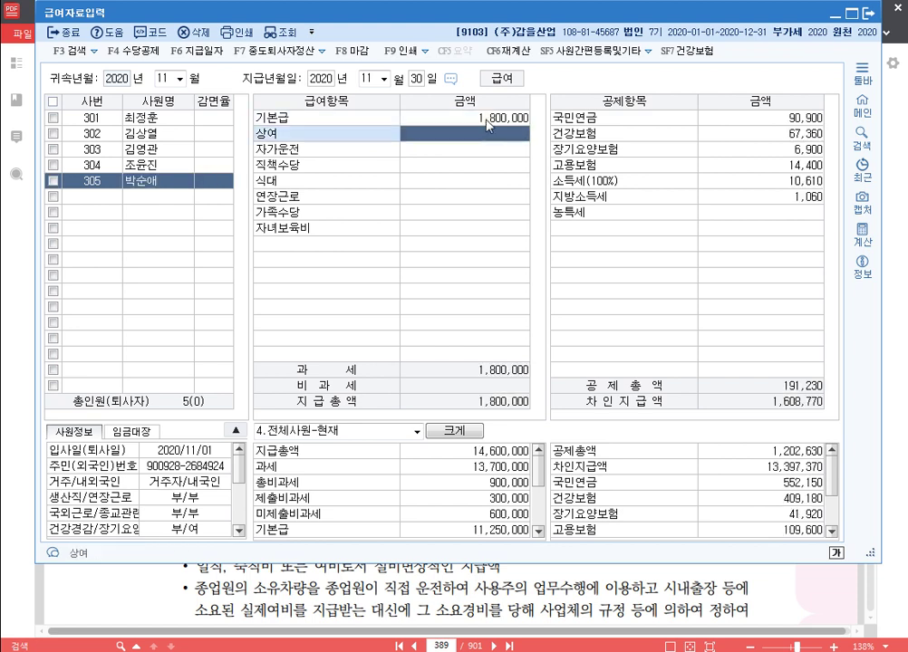
{"action": "key", "text": "Return"}
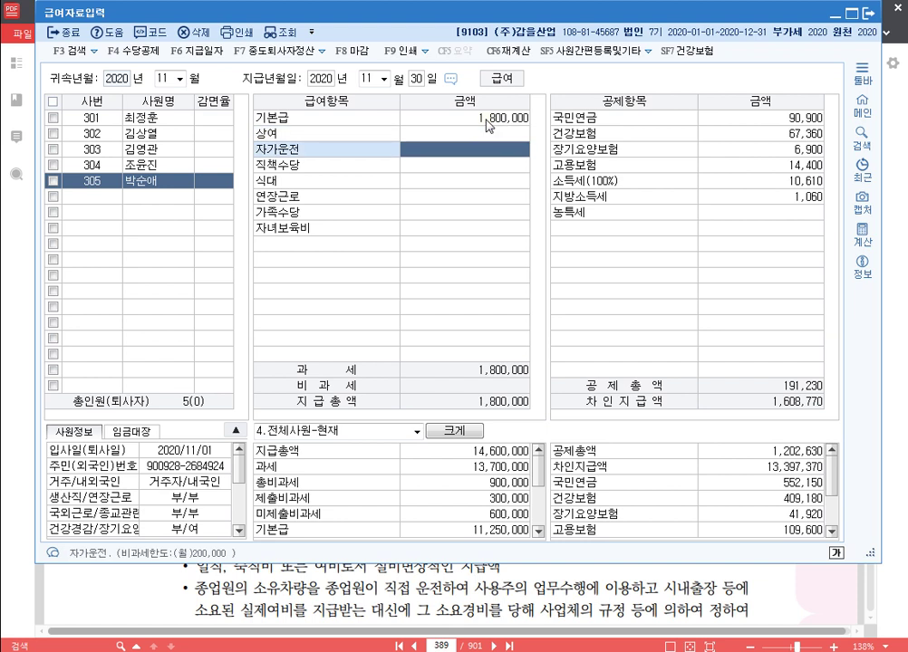
{"action": "type", "text": "2000000"}
{"action": "key", "text": "Return"}
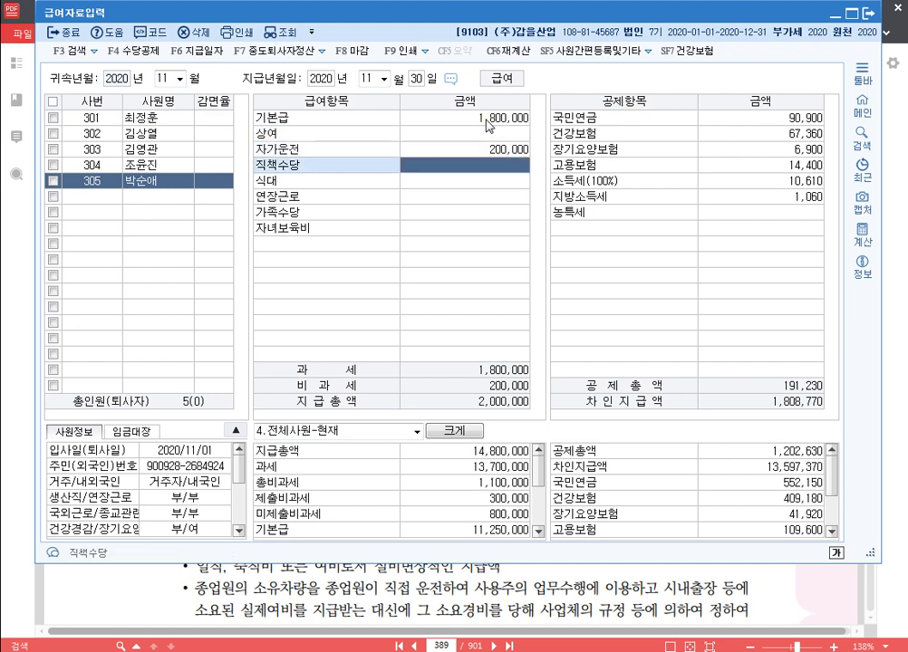
{"action": "type", "text": "500000"}
{"action": "key", "text": "Return"}
Step: Add 305's 식대 120,000, 가족수당 150,000 and 자녀보육비 200,000
{"action": "type", "text": "1200000"}
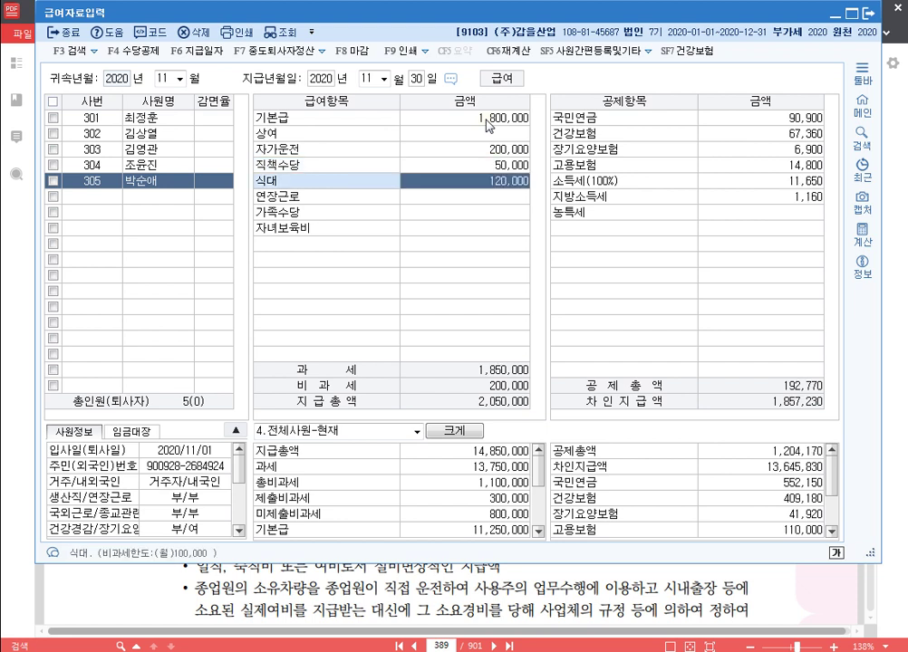
{"action": "key", "text": "Return"}
{"action": "key", "text": "Return"}
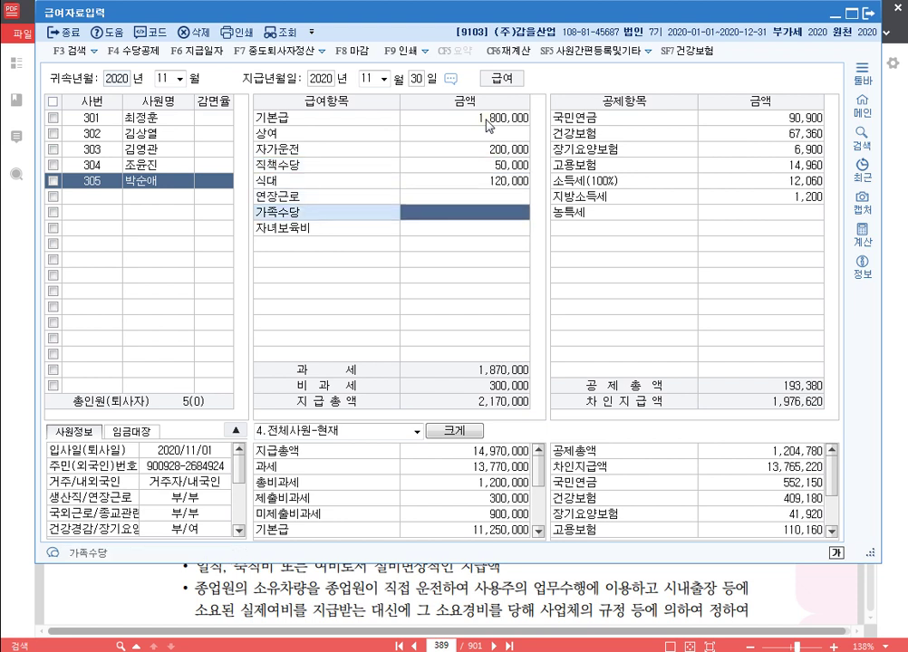
{"action": "type", "text": "1500000"}
{"action": "key", "text": "Return"}
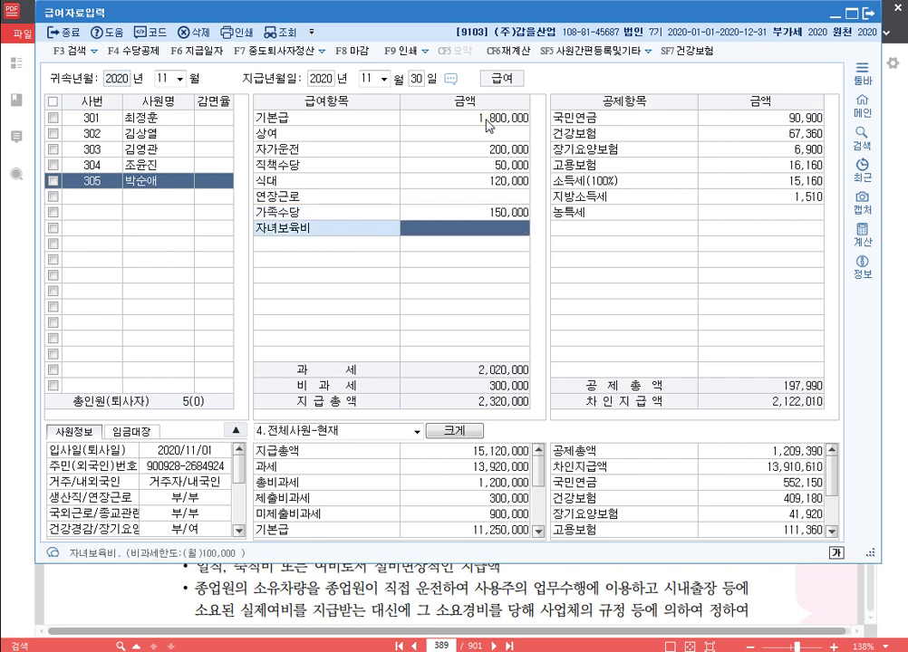
{"action": "type", "text": "200000"}
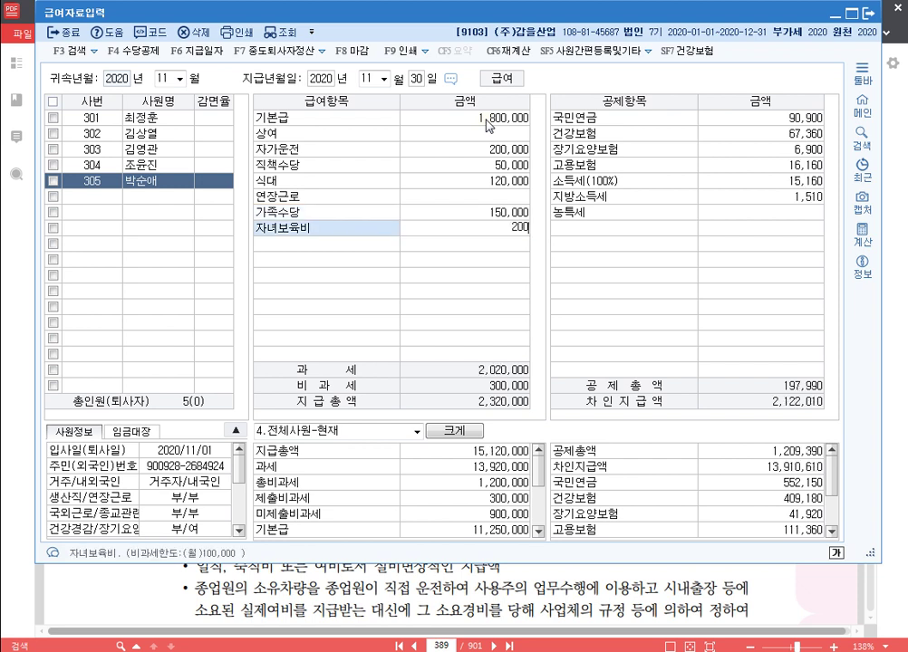
{"action": "key", "text": "Return"}
{"action": "key", "text": "Return"}
{"action": "key", "text": "Return"}
{"action": "key", "text": "Return"}
{"action": "key", "text": "Return"}
{"action": "key", "text": "Return"}
{"action": "key", "text": "Return"}
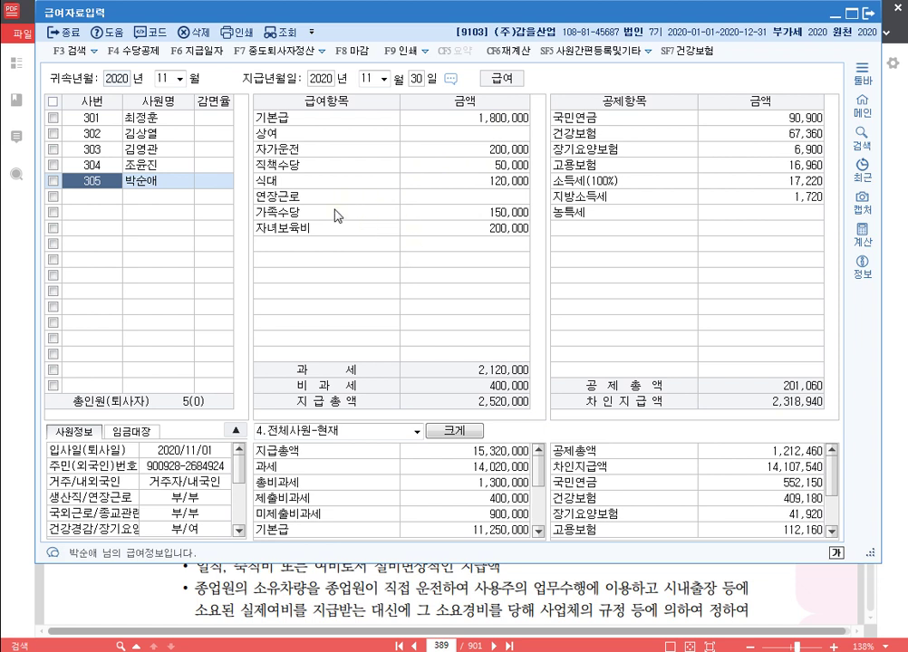
{"action": "left_click", "coordinate": [166, 79]}
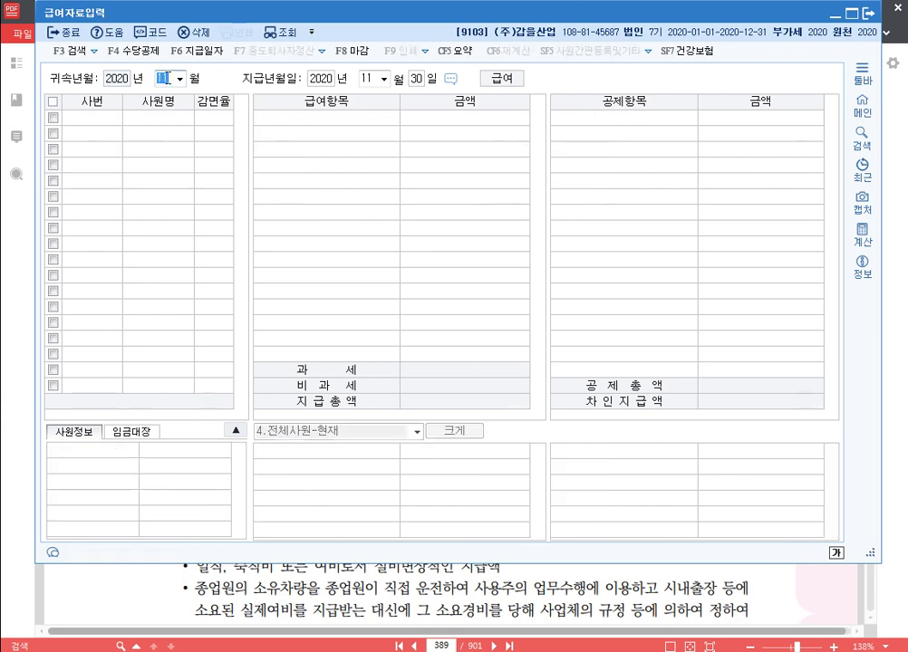
Step: Set up December 2020 payroll paid on the 31st, copying November's pay
{"action": "type", "text": "12"}
{"action": "key", "text": "Return"}
{"action": "key", "text": "Return"}
{"action": "key", "text": "Return"}
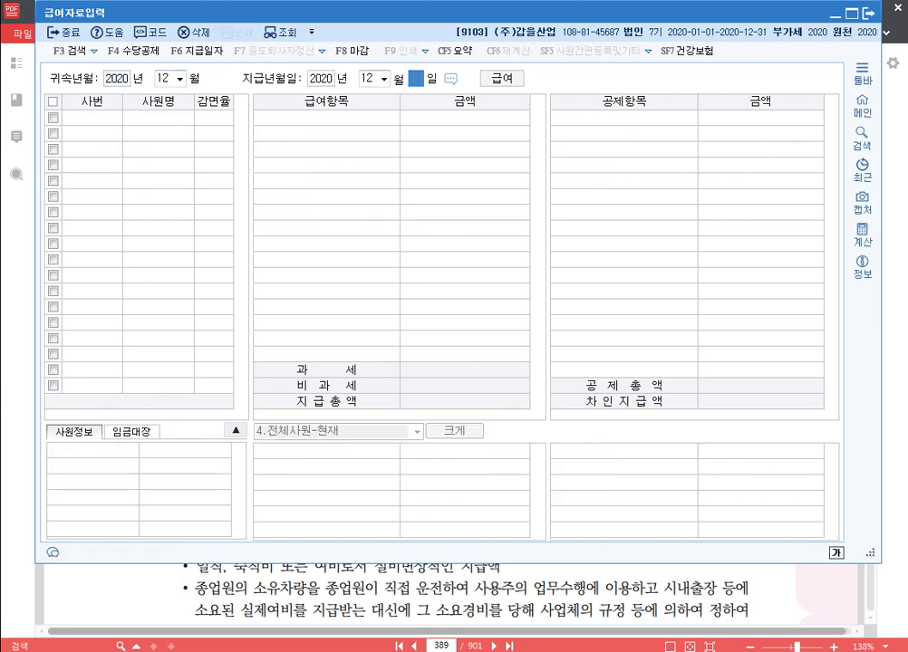
{"action": "type", "text": "31"}
{"action": "key", "text": "Return"}
{"action": "key", "text": "Return"}
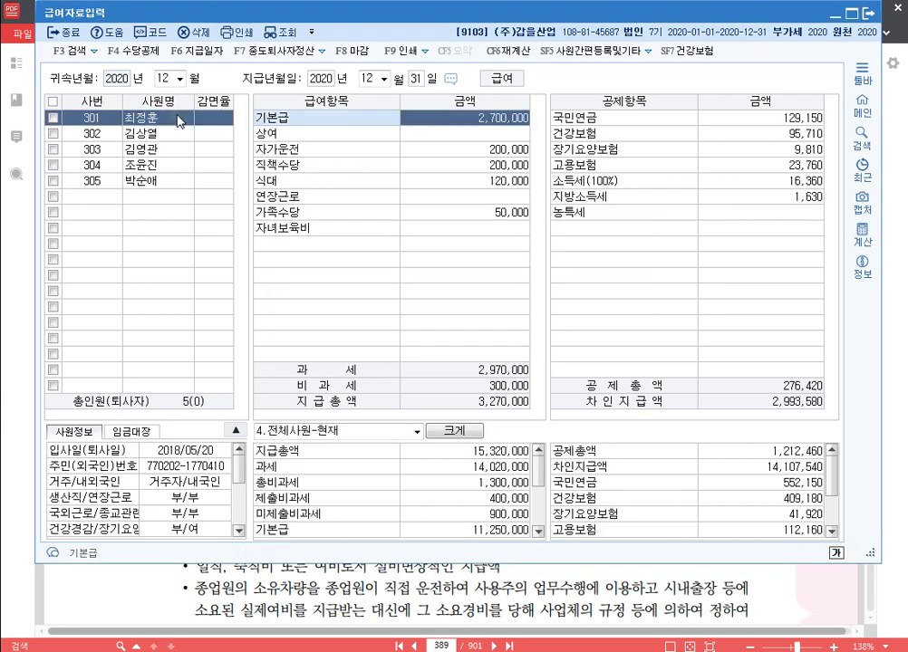
{"action": "key", "text": "Return"}
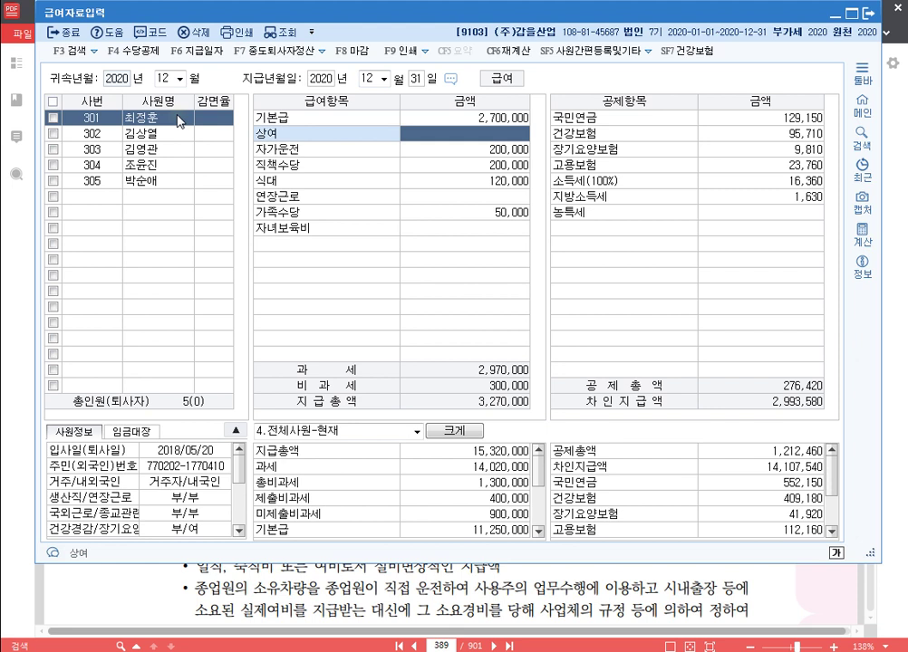
Step: Enter December 상여 bonuses of 2,700,000 for employee 301 and 2,500,000 for 302
{"action": "type", "text": "2700000"}
{"action": "key", "text": "Return"}
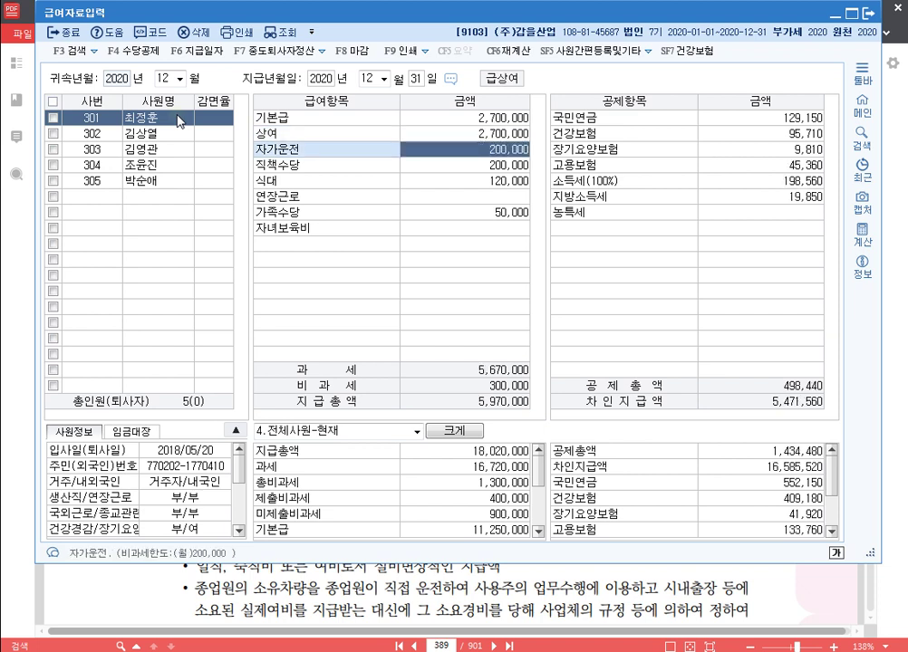
{"action": "left_click", "coordinate": [154, 134]}
{"action": "left_click", "coordinate": [504, 134]}
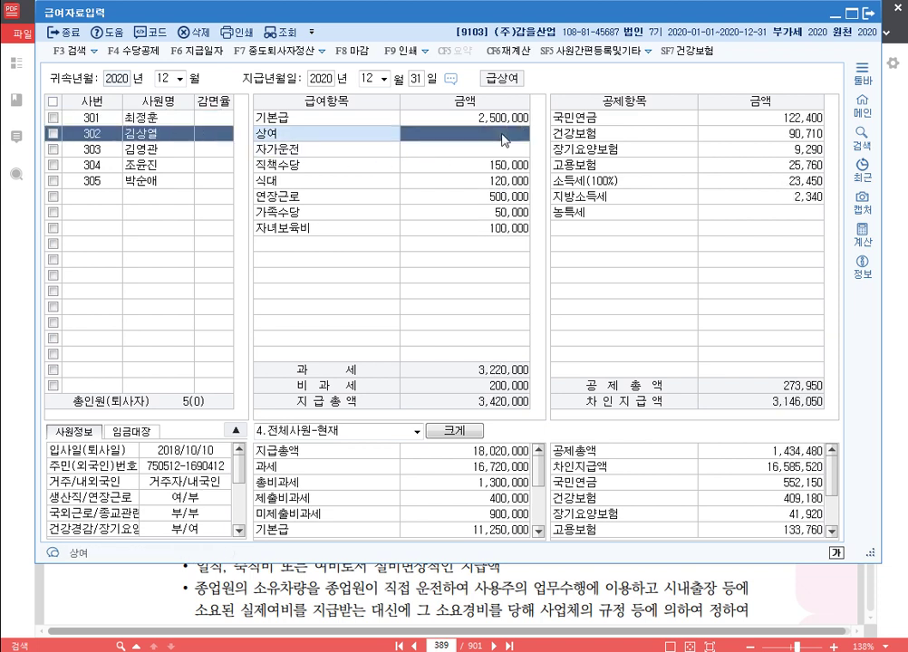
{"action": "type", "text": "2500000"}
{"action": "key", "text": "Return"}
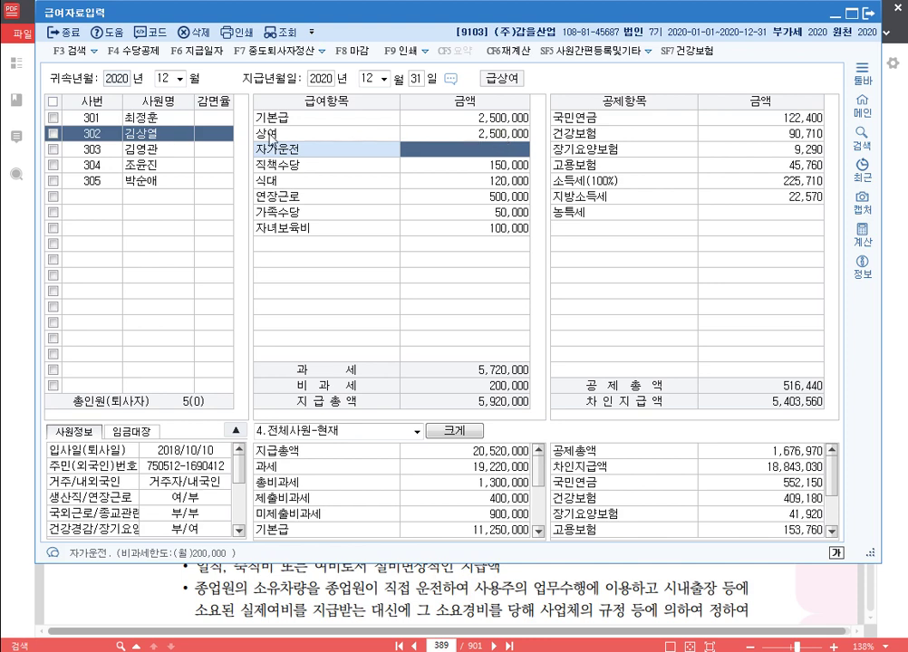
Step: Enter December bonuses: 2,400,000 for 303, 1,850,000 for 304, 1,800,000 for 305
{"action": "left_click", "coordinate": [154, 149]}
{"action": "left_click", "coordinate": [514, 136]}
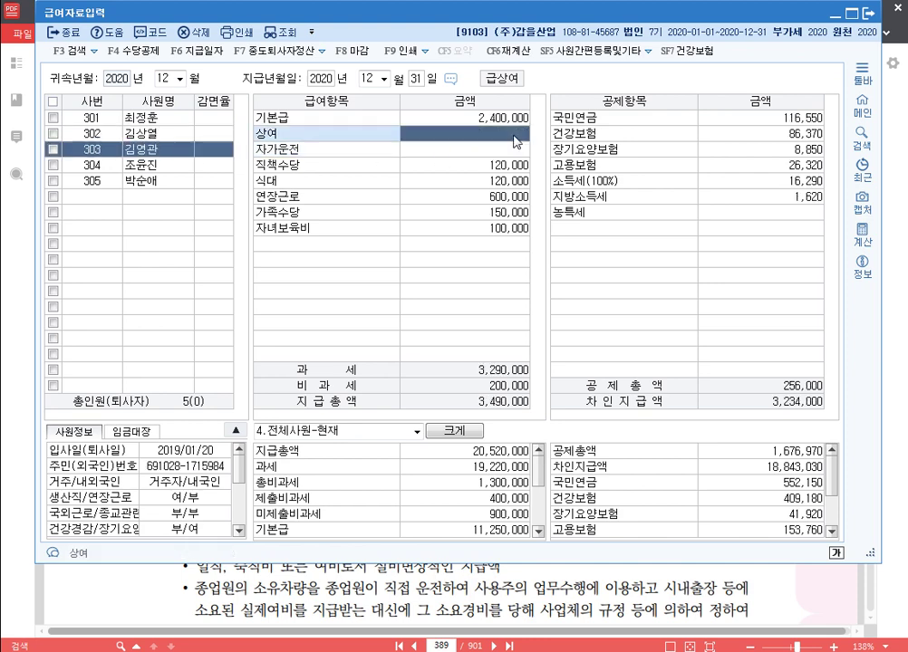
{"action": "type", "text": "2400000"}
{"action": "key", "text": "Return"}
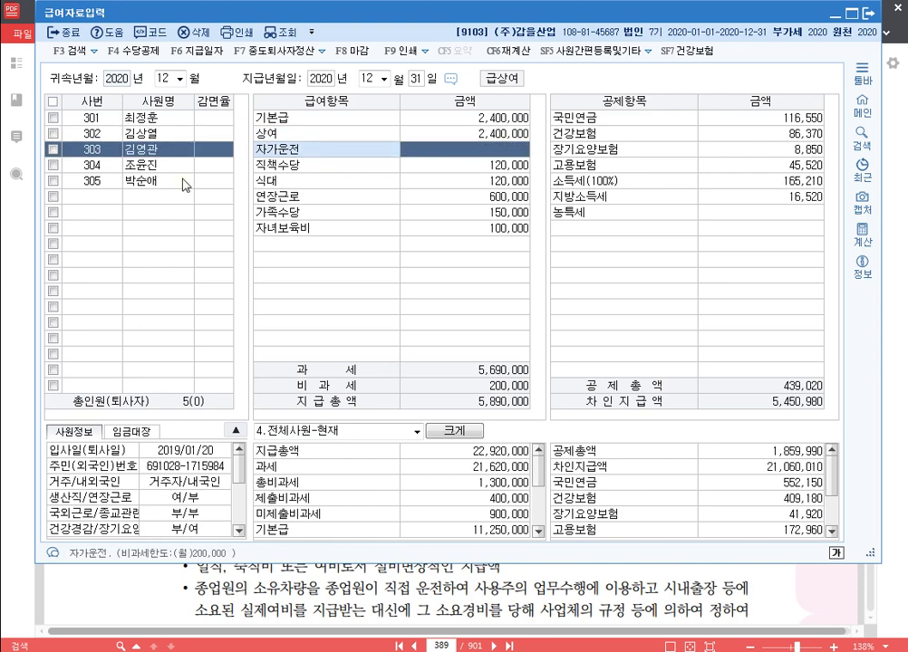
{"action": "left_click", "coordinate": [181, 165]}
{"action": "left_click", "coordinate": [522, 136]}
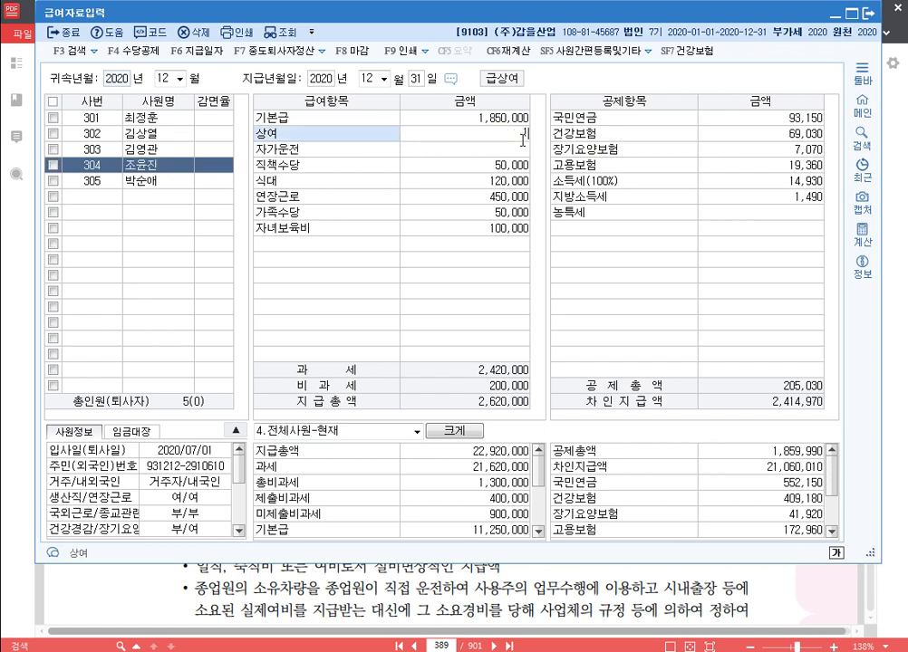
{"action": "type", "text": "1850000"}
{"action": "key", "text": "Return"}
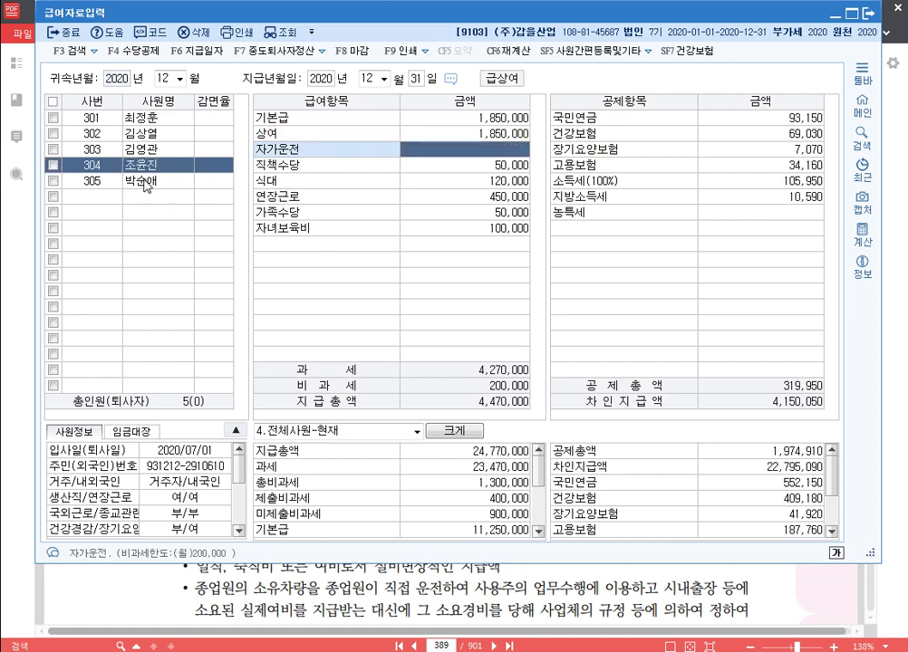
{"action": "left_click", "coordinate": [147, 181]}
{"action": "left_click", "coordinate": [504, 134]}
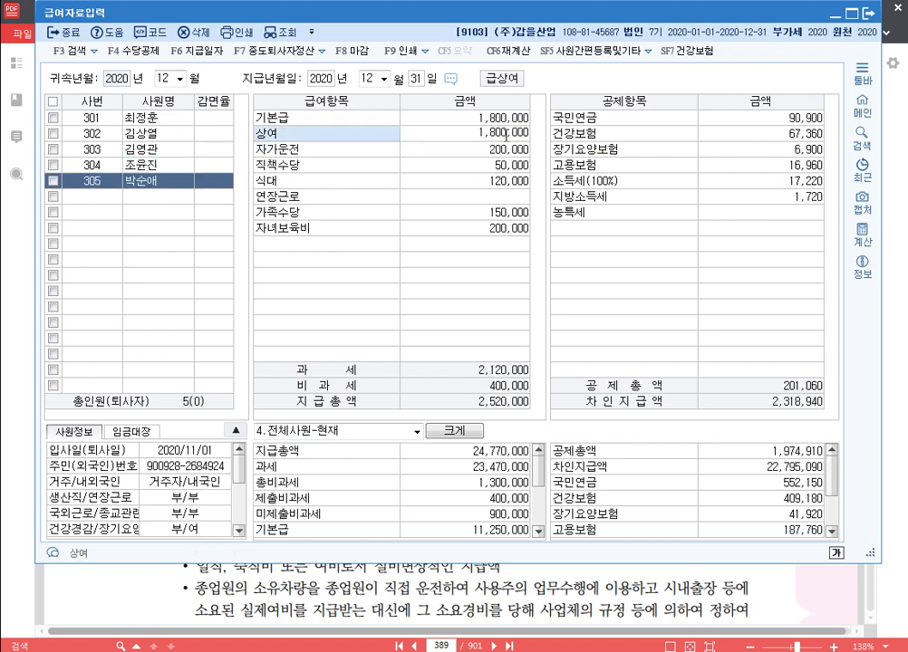
{"action": "type", "text": "1800000"}
{"action": "key", "text": "Return"}
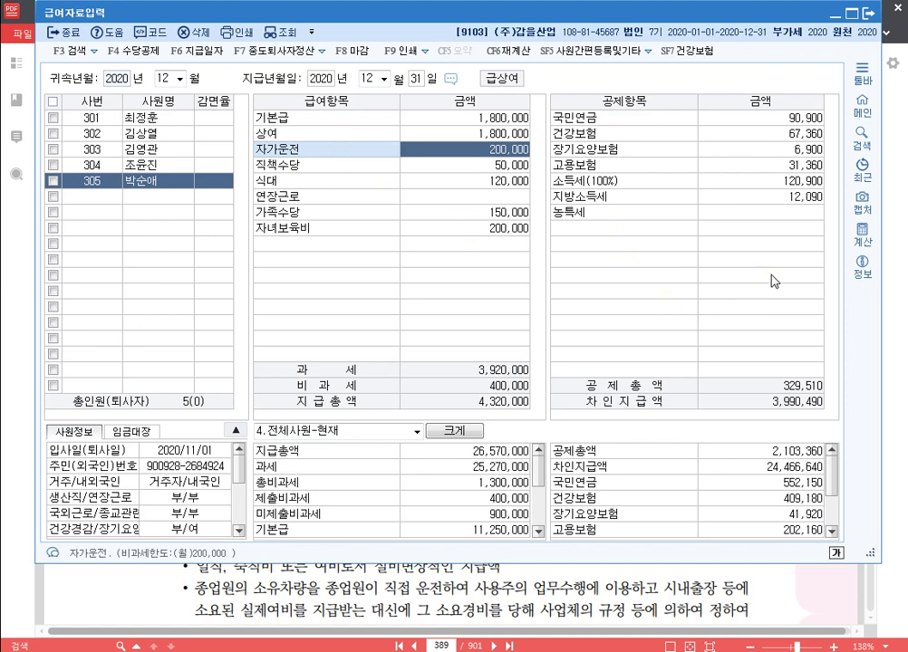
Step: Close the 급여자료입력 and 사원등록 windows and go to 연말정산추가자료입력
{"action": "left_click", "coordinate": [869, 15]}
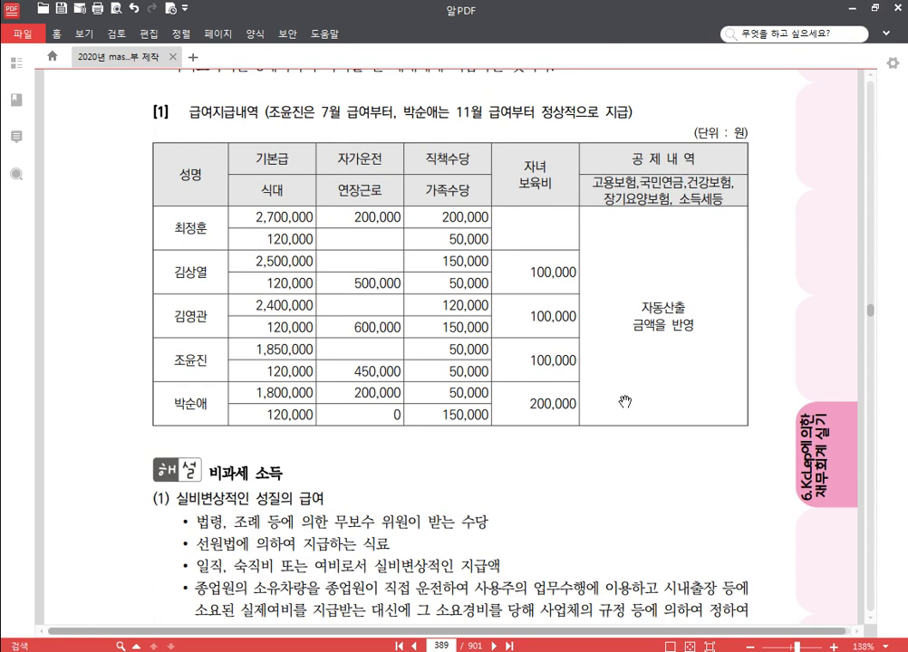
{"action": "key", "text": "alt+Tab"}
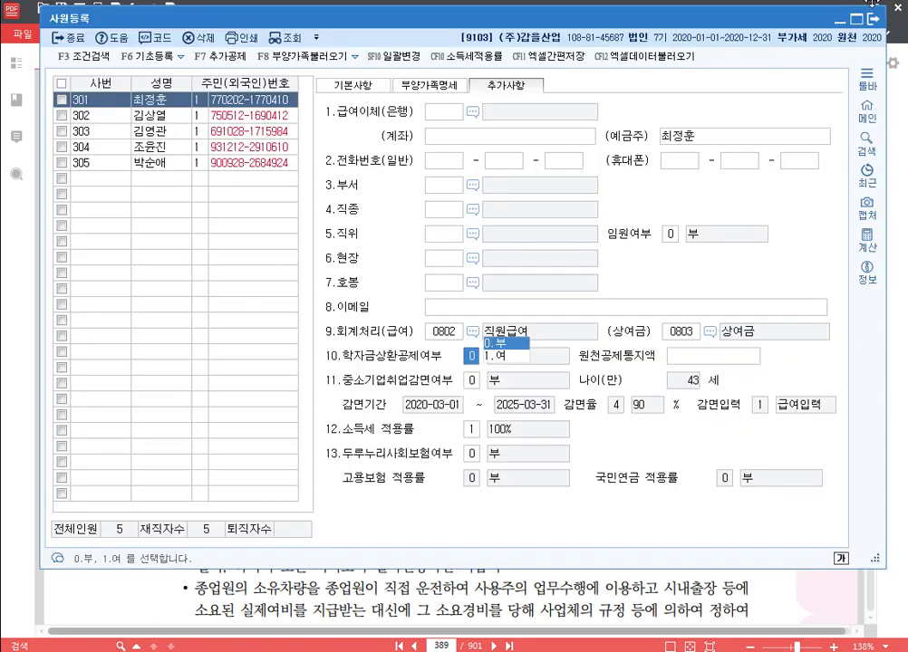
{"action": "left_click", "coordinate": [871, 17]}
{"action": "key", "text": "alt+Tab"}
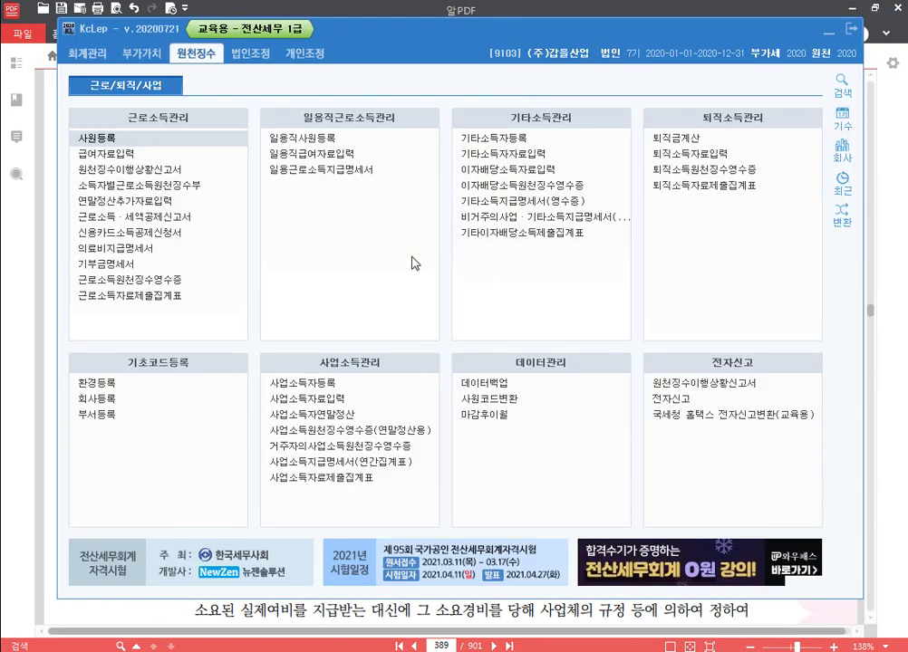
{"action": "left_click", "coordinate": [175, 207]}
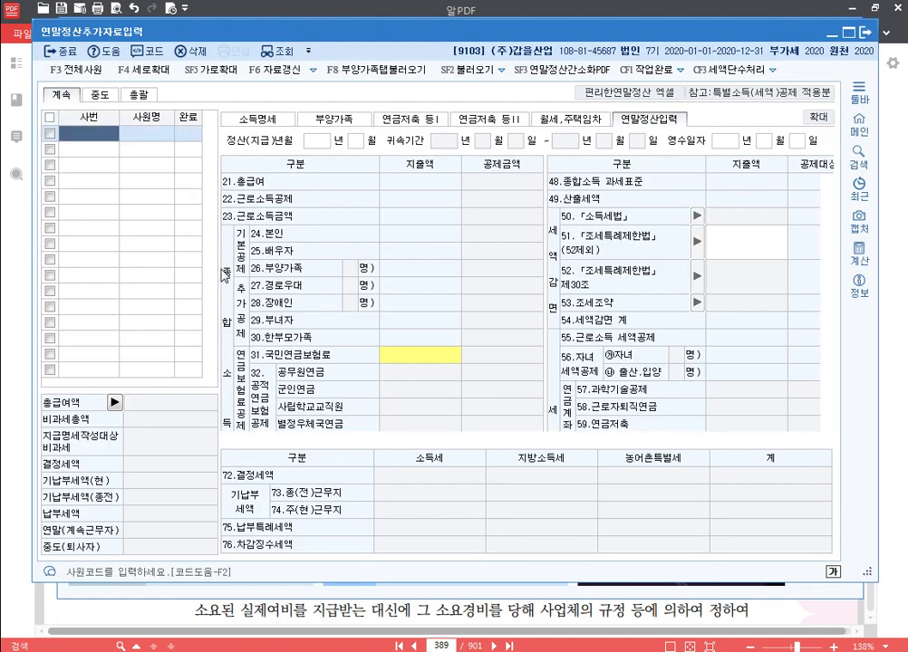
Step: Dismiss the employee code lookup and load all continuing employees via 전체사원
{"action": "mouse_move", "coordinate": [400, 35]}
{"action": "left_mouse_down"}
{"action": "mouse_move", "coordinate": [399, 22]}
{"action": "mouse_move", "coordinate": [402, 31]}
{"action": "left_mouse_up"}
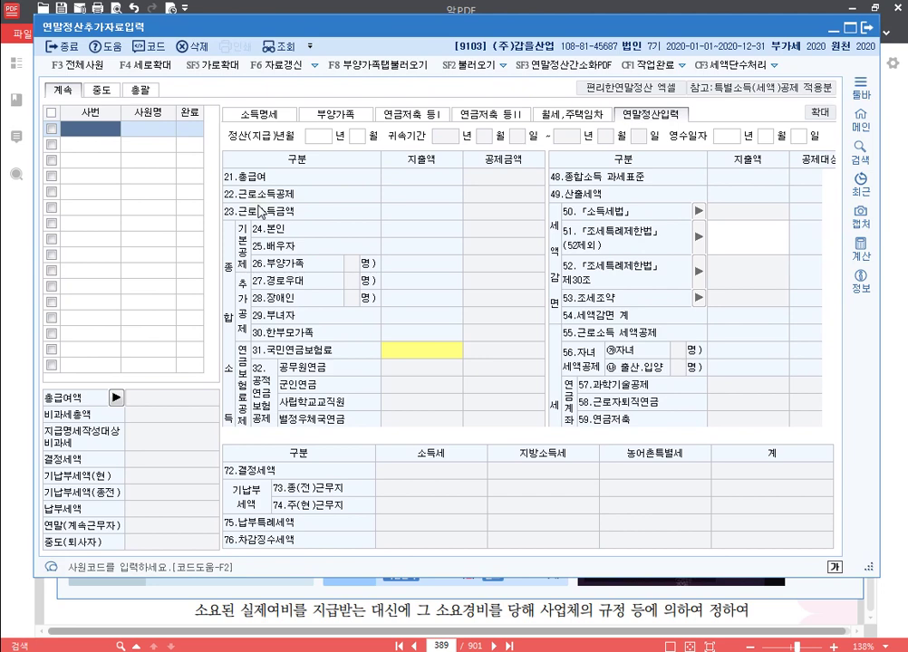
{"action": "key", "text": "F2"}
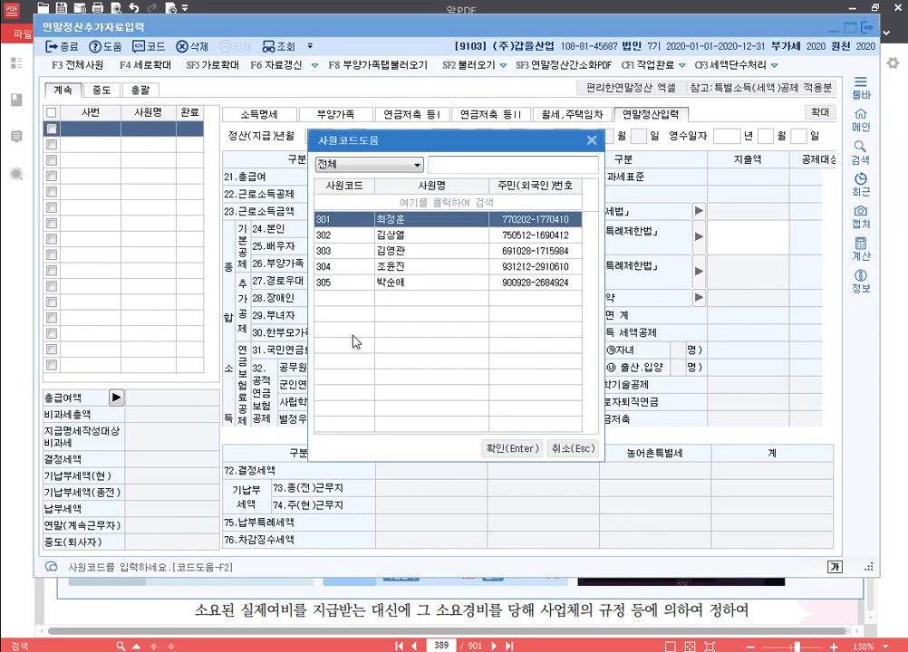
{"action": "left_click", "coordinate": [572, 448]}
{"action": "left_click", "coordinate": [80, 65]}
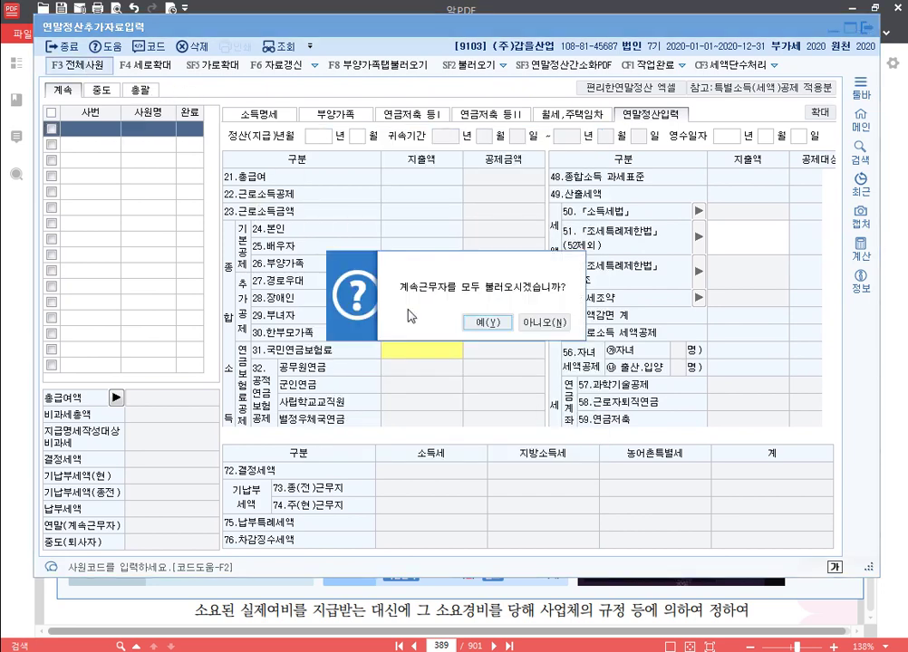
{"action": "left_click", "coordinate": [487, 323]}
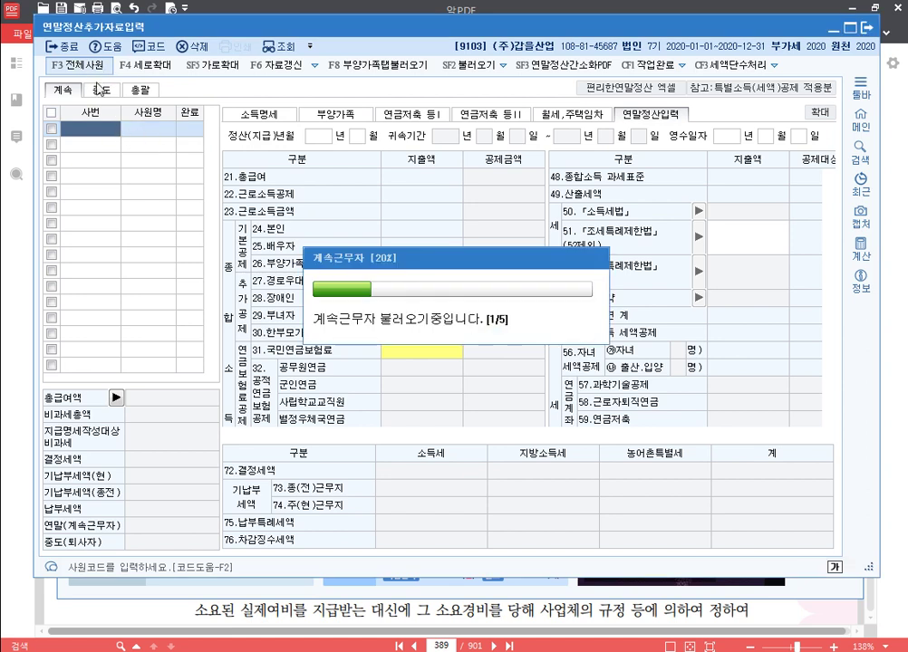
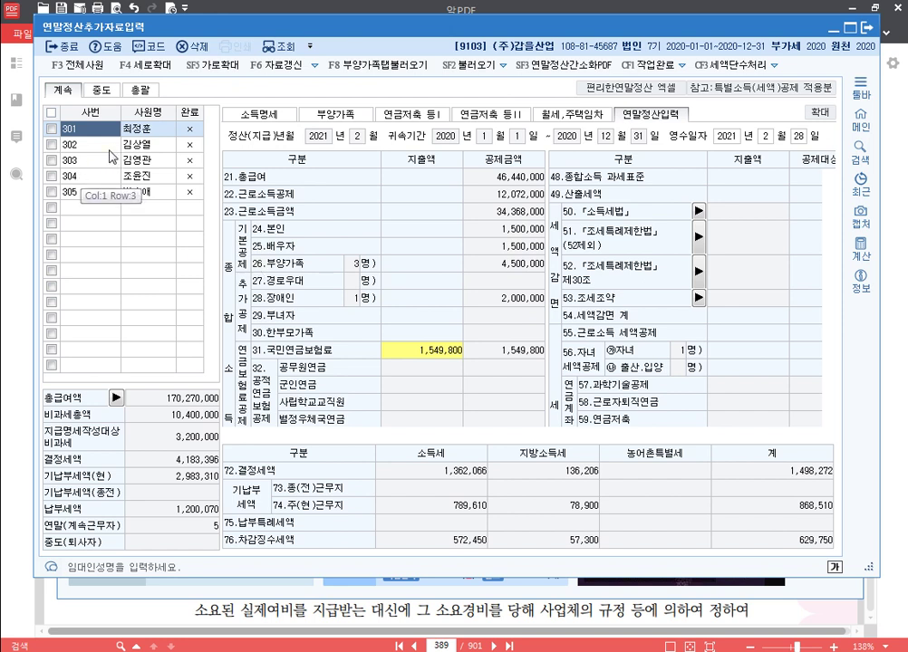
Step: Step through employees 304, 303 and 305 to bring up employee 302's year-end figures
{"action": "key", "text": "Down"}
{"action": "key", "text": "Down"}
{"action": "key", "text": "Down"}
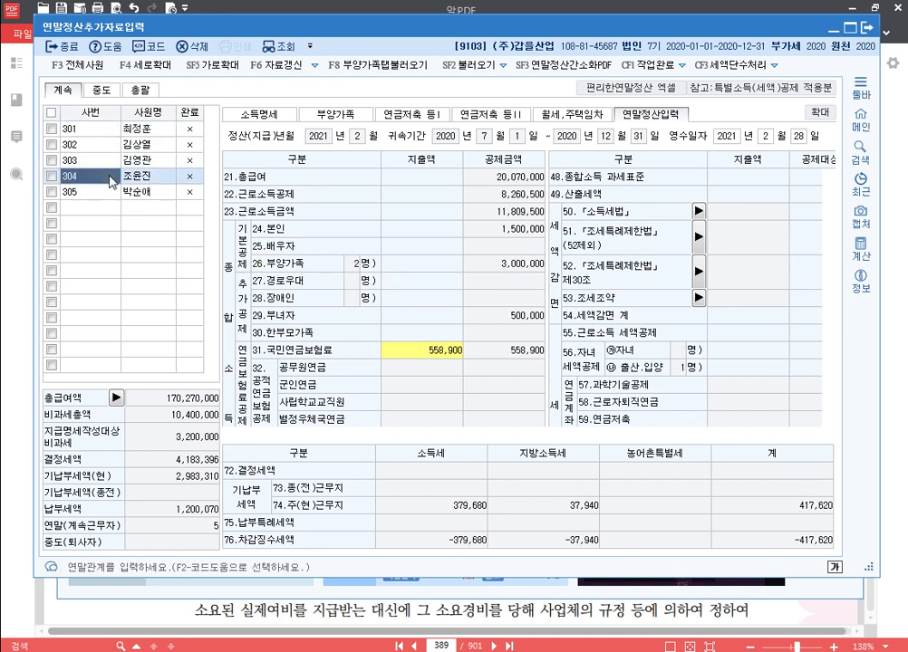
{"action": "key", "text": "Up"}
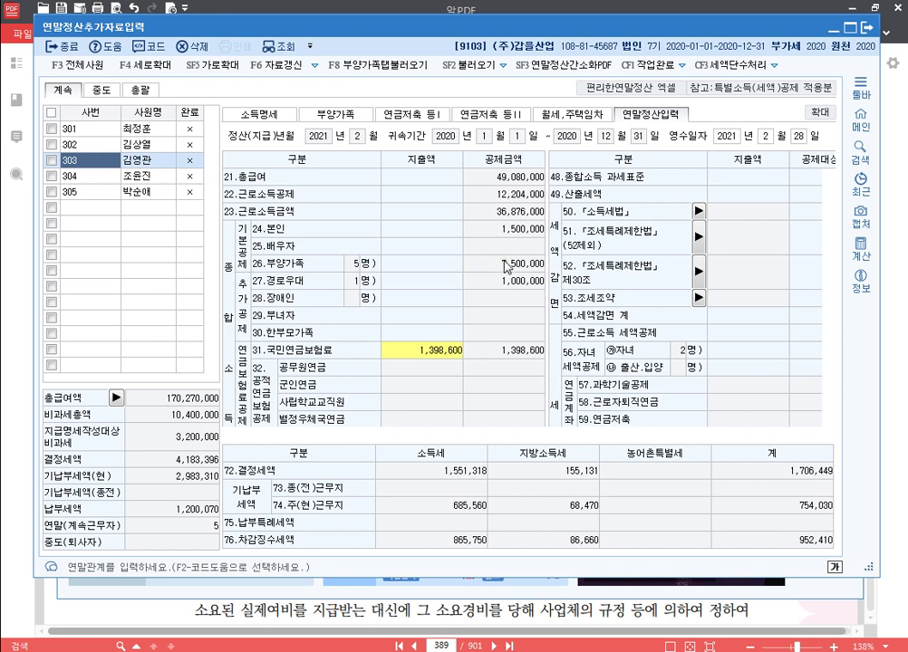
{"action": "left_click", "coordinate": [127, 192]}
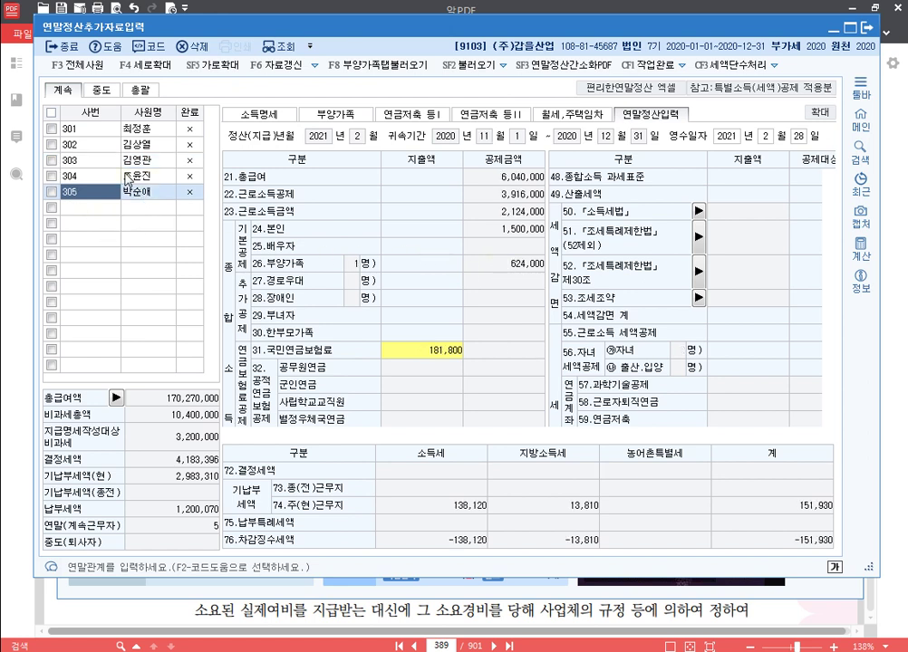
{"action": "left_click", "coordinate": [136, 144]}
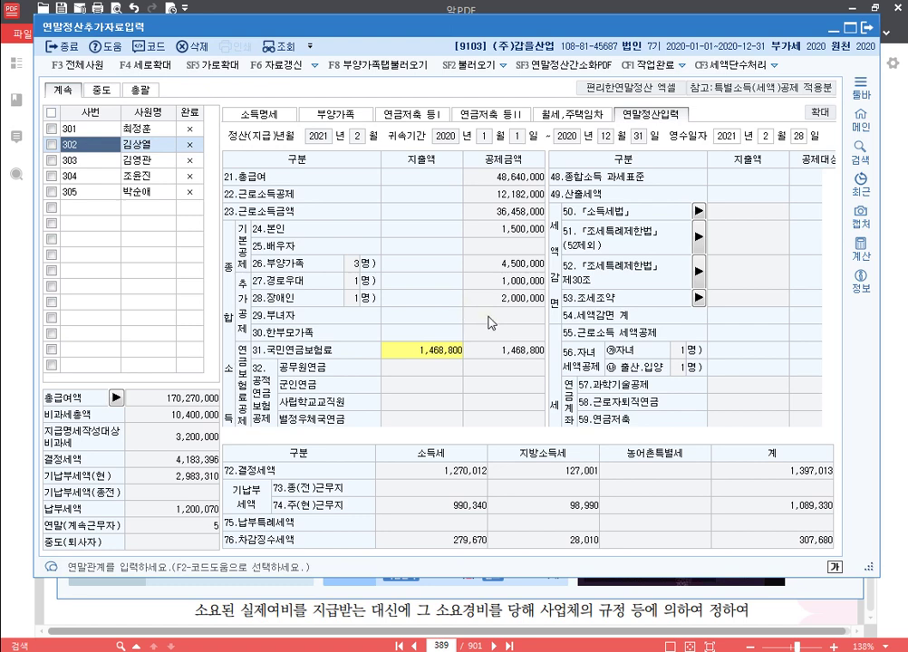
Step: Review the 보험료 breakdown behind 302's 1,200,000 health insurance premium, then close it
{"action": "left_click", "coordinate": [428, 356]}
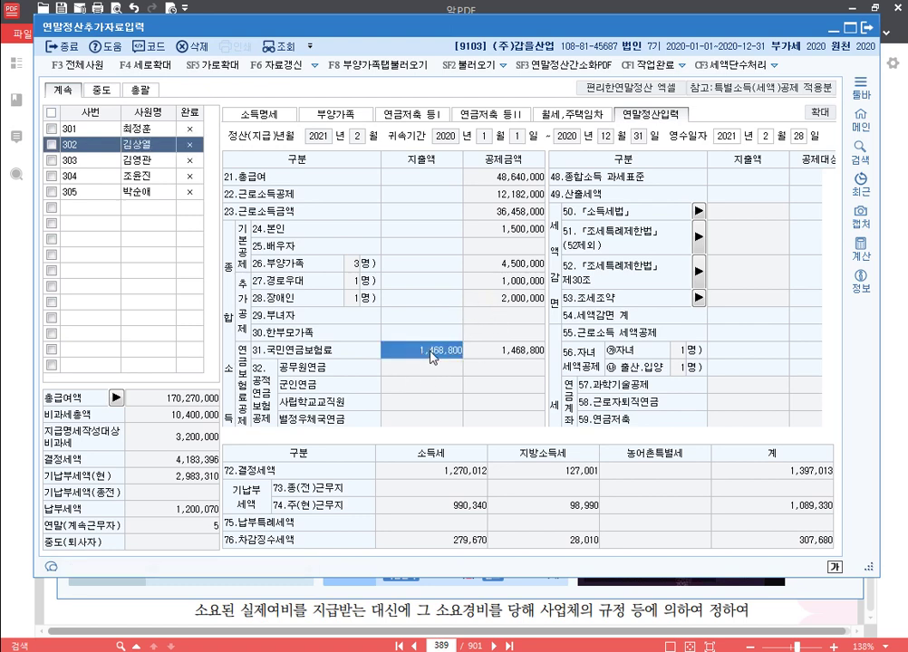
{"action": "scroll", "coordinate": [440, 358], "scroll_direction": "down", "scroll_amount": 2}
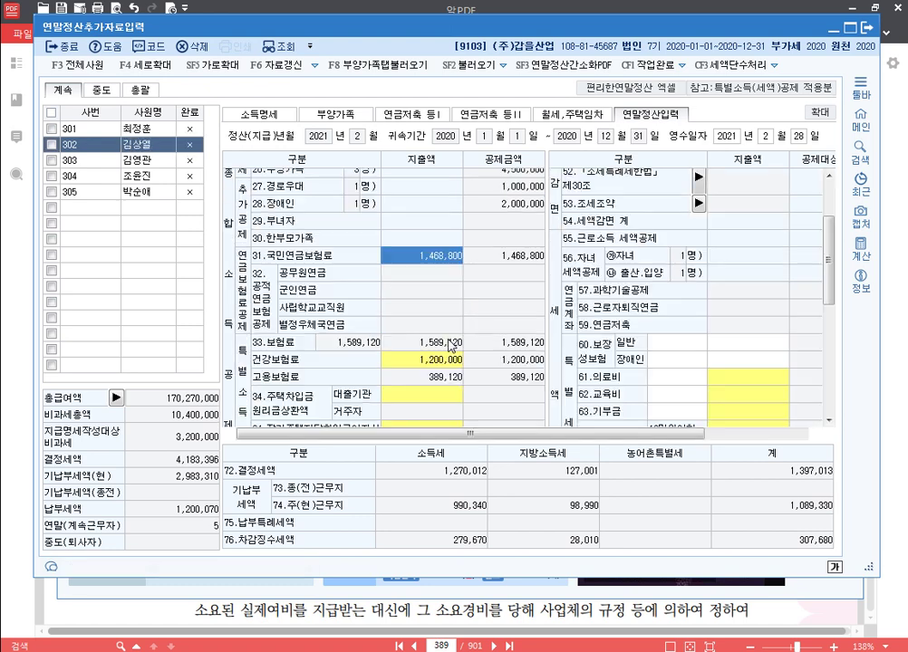
{"action": "left_click", "coordinate": [427, 362]}
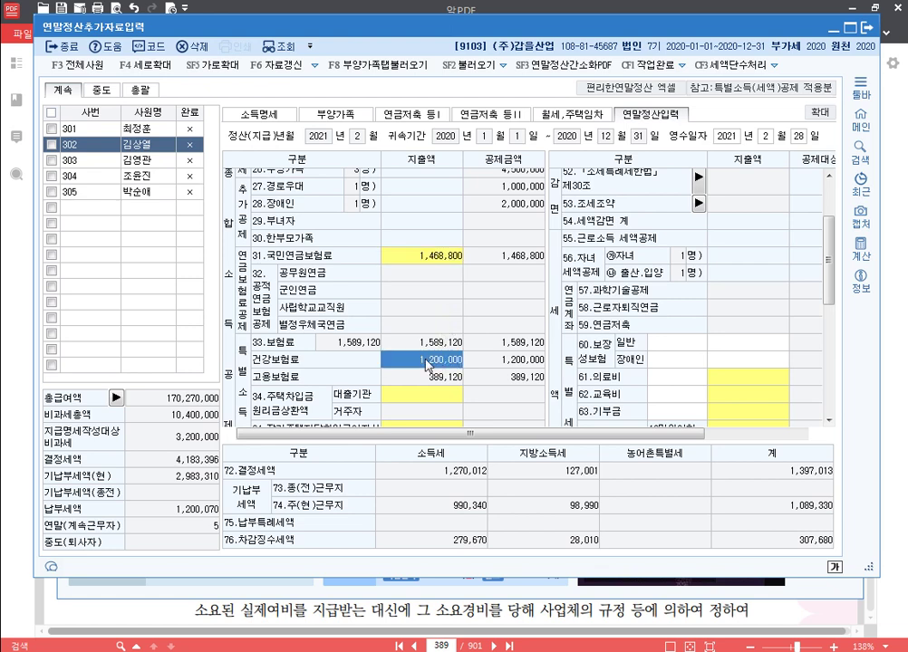
{"action": "double_click", "coordinate": [427, 363]}
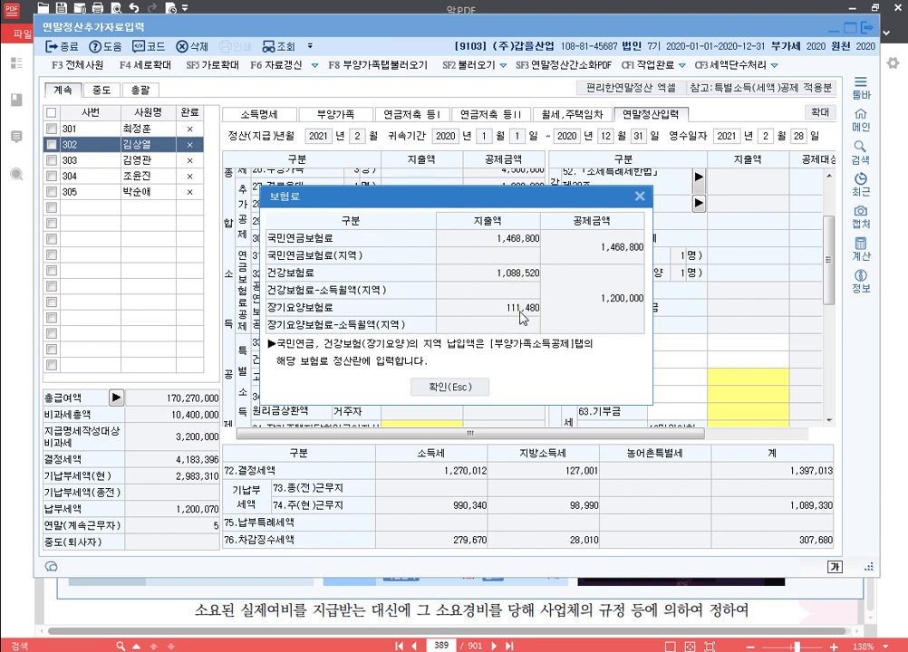
{"action": "left_click", "coordinate": [463, 390]}
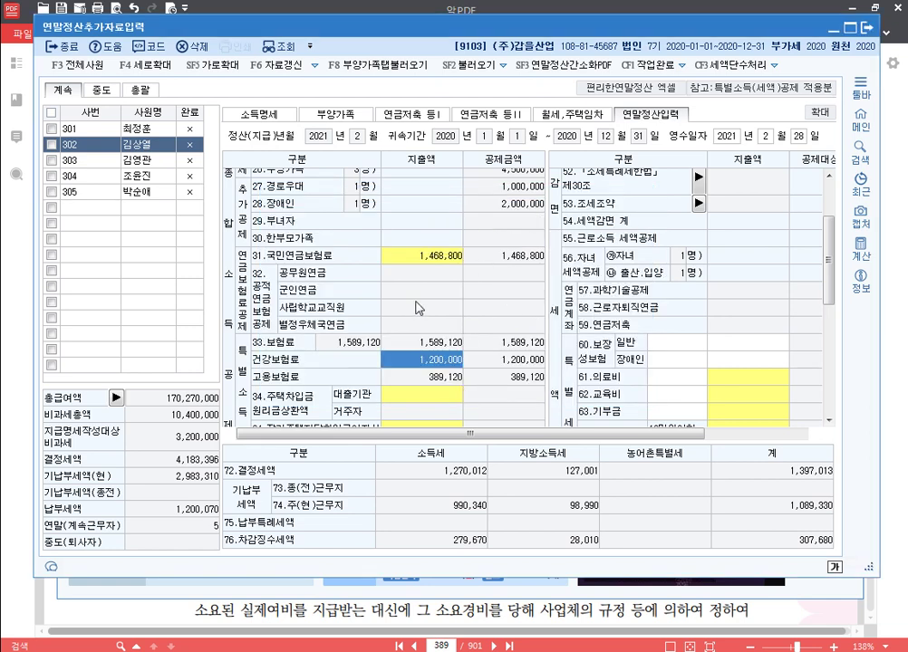
{"action": "scroll", "coordinate": [456, 283], "scroll_direction": "down", "scroll_amount": 2}
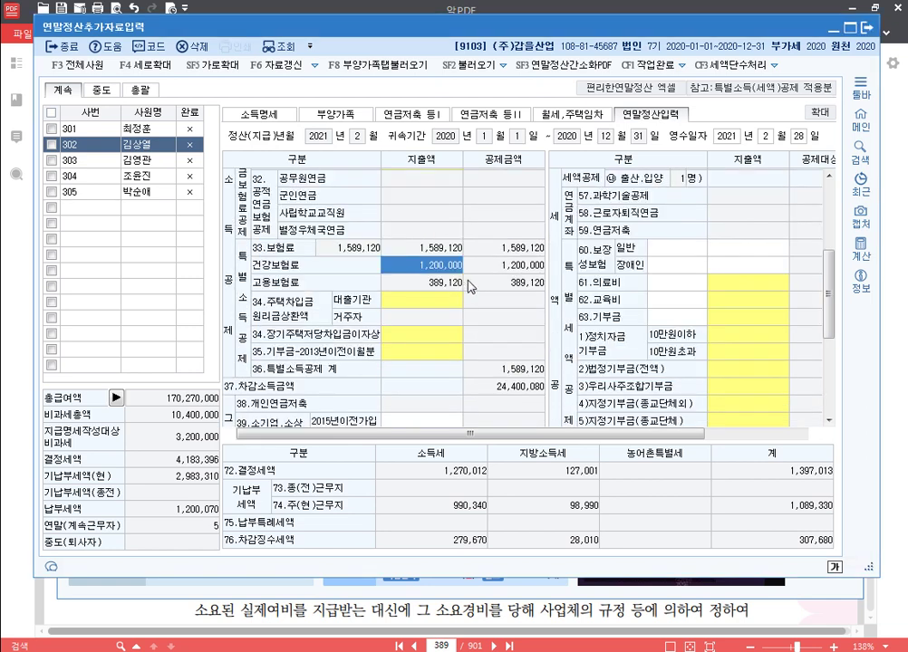
{"action": "scroll", "coordinate": [473, 282], "scroll_direction": "down", "scroll_amount": 2}
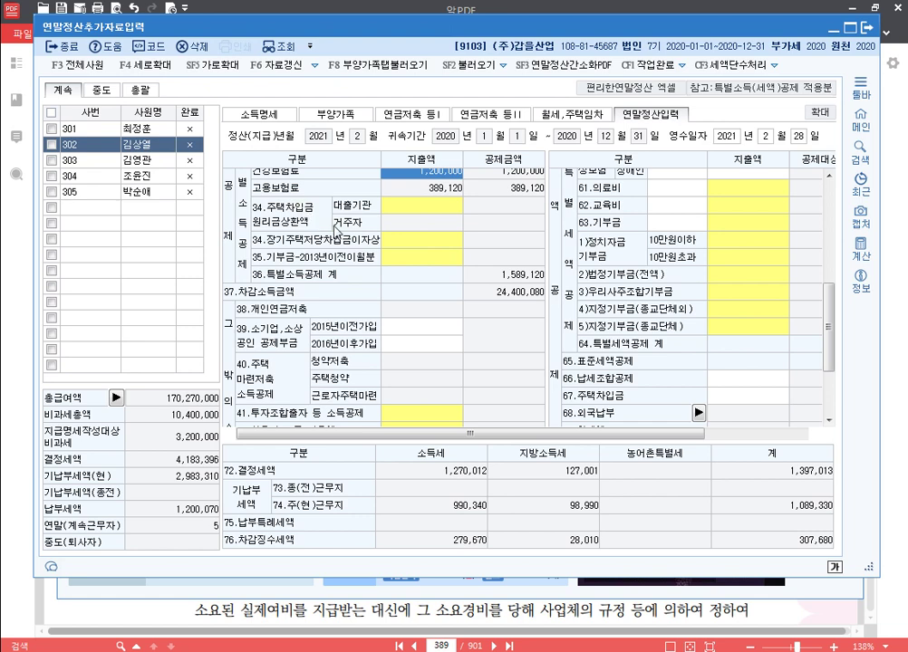
{"action": "scroll", "coordinate": [381, 233], "scroll_direction": "down", "scroll_amount": 2}
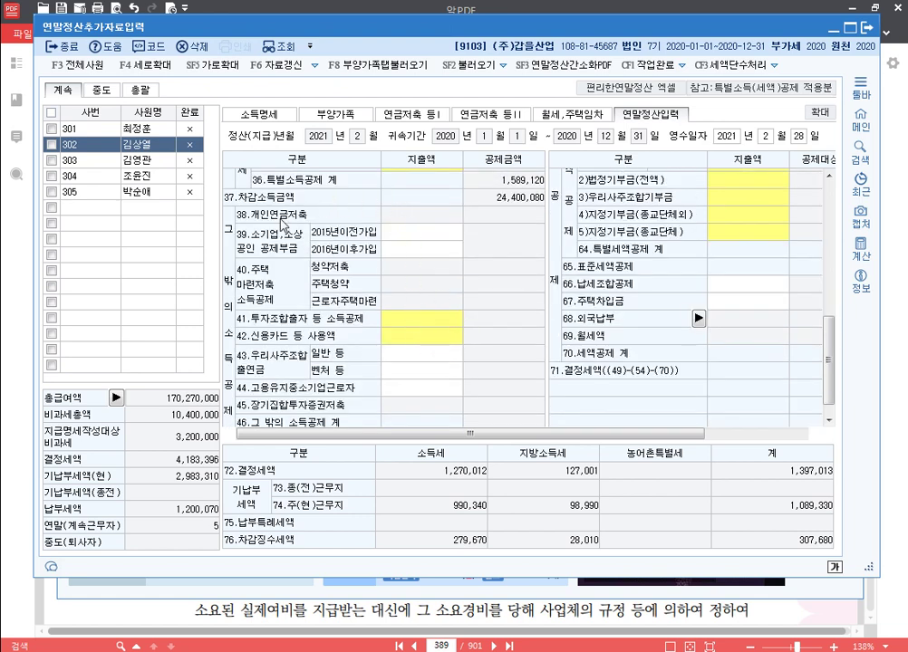
{"action": "scroll", "coordinate": [224, 177], "scroll_direction": "down", "scroll_amount": 1}
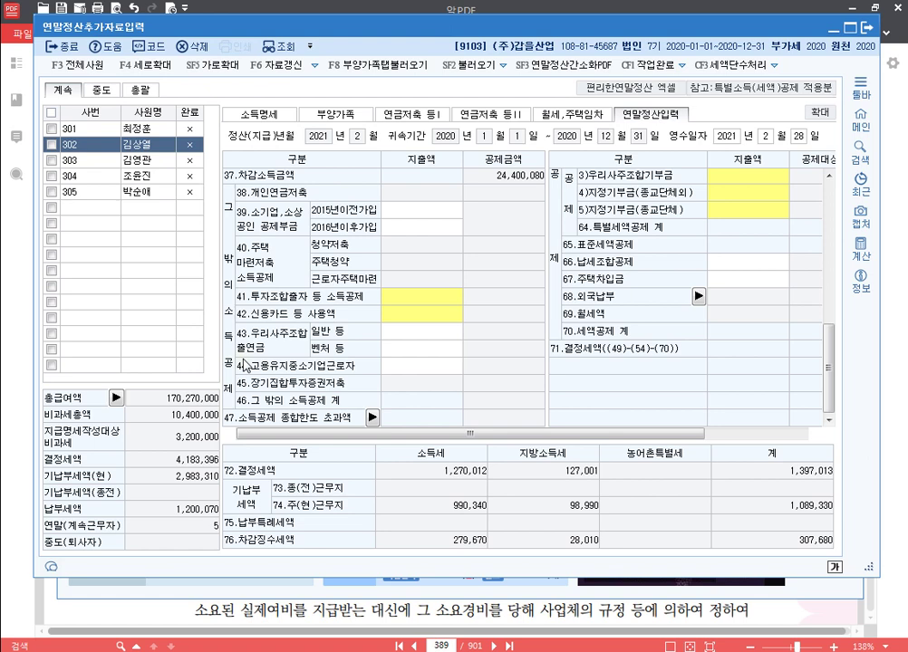
{"action": "left_click", "coordinate": [372, 417]}
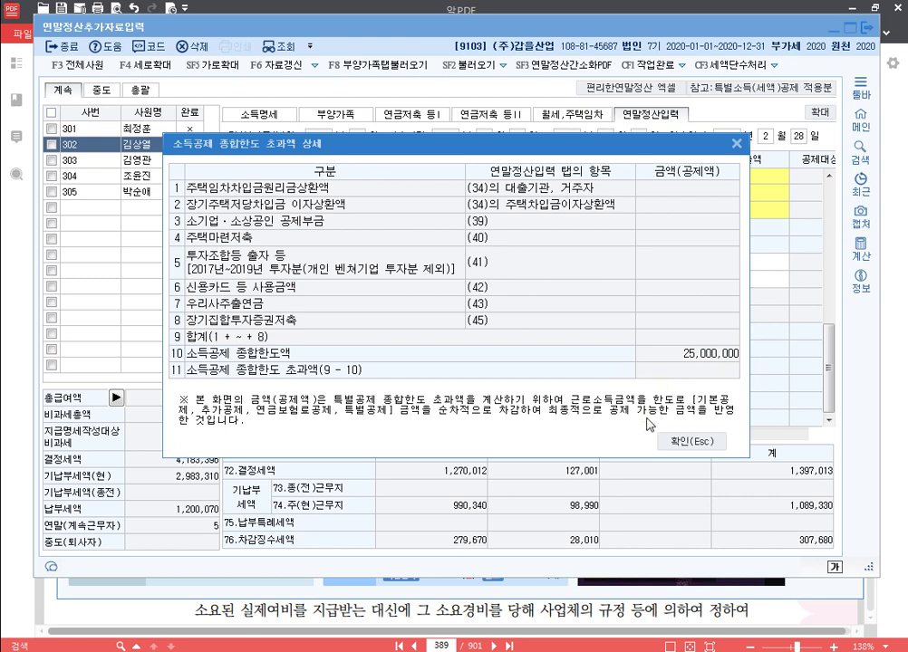
{"action": "left_click", "coordinate": [694, 443]}
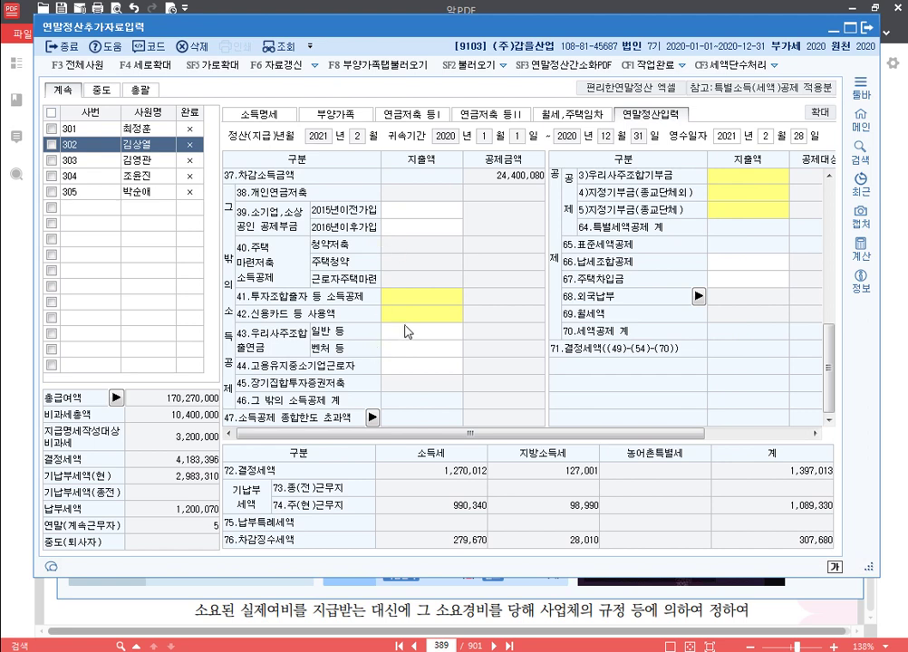
{"action": "left_click_drag", "start_coordinate": [670, 437], "coordinate": [815, 433]}
{"action": "left_click_drag", "start_coordinate": [830, 372], "coordinate": [797, 222]}
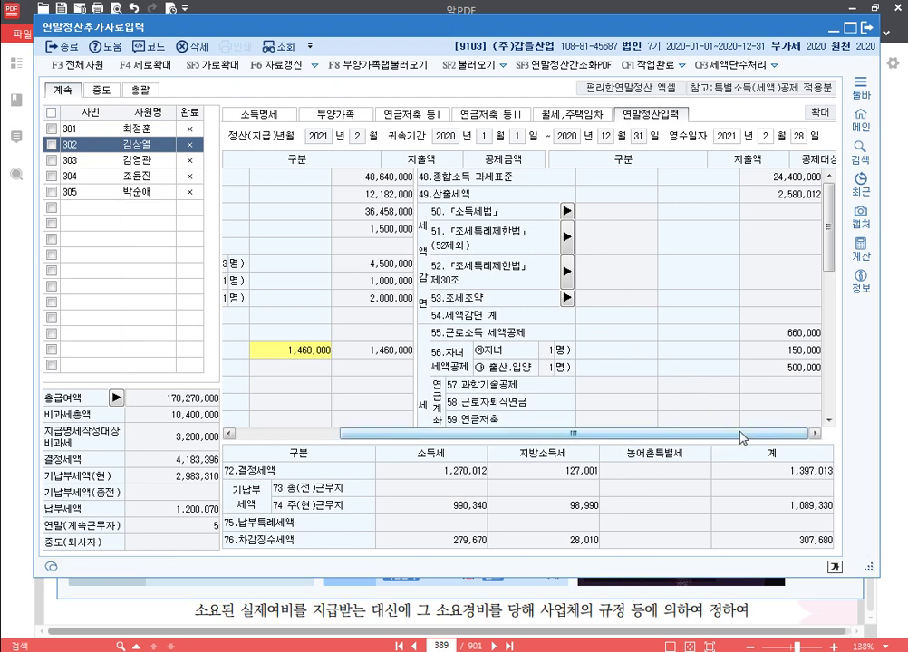
{"action": "mouse_move", "coordinate": [829, 245]}
{"action": "left_mouse_down"}
{"action": "mouse_move", "coordinate": [832, 272]}
{"action": "mouse_move", "coordinate": [835, 245]}
{"action": "left_mouse_up"}
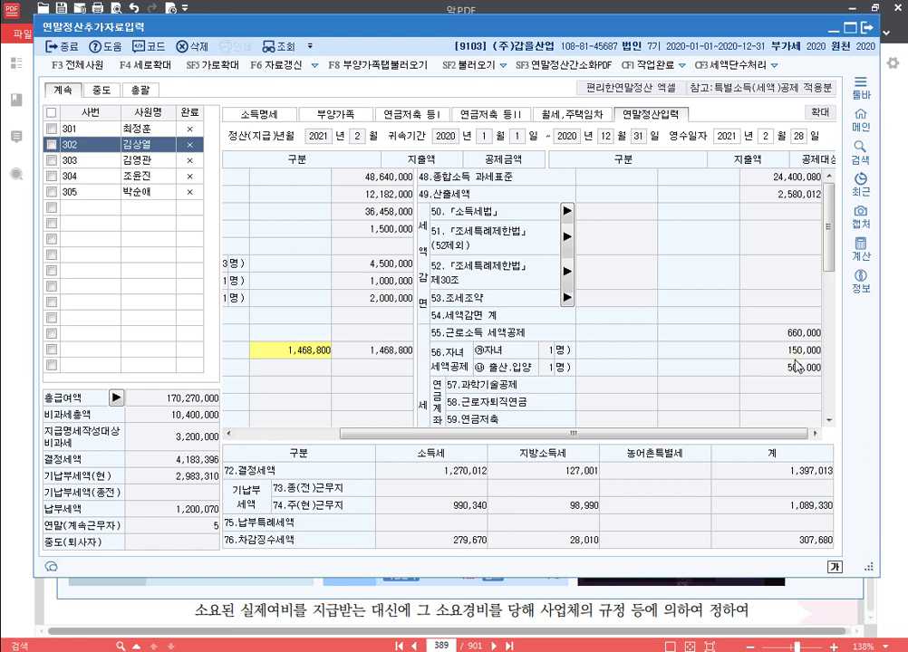
{"action": "left_click", "coordinate": [133, 167]}
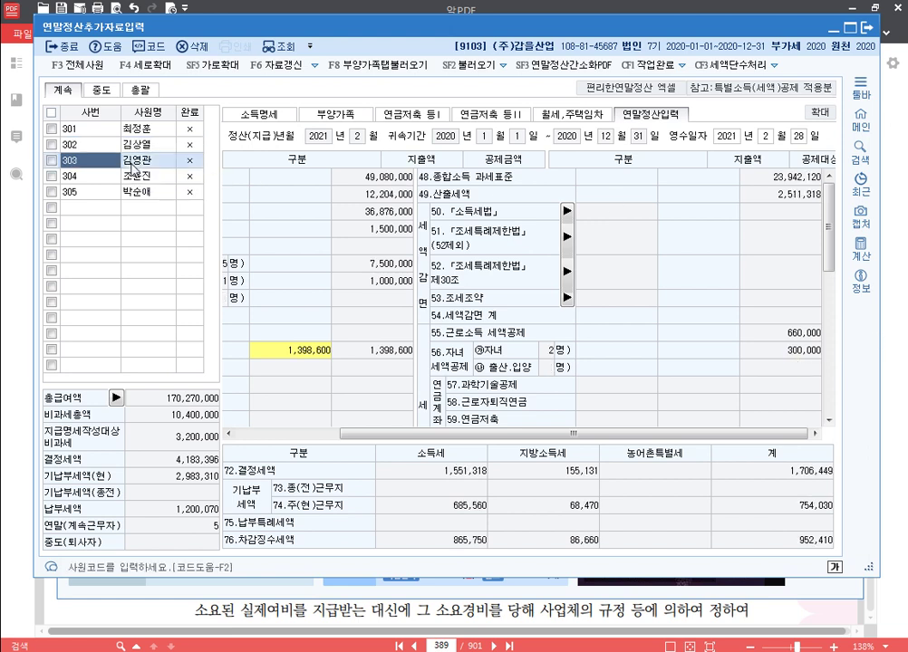
{"action": "left_click", "coordinate": [130, 174]}
{"action": "left_click", "coordinate": [136, 191]}
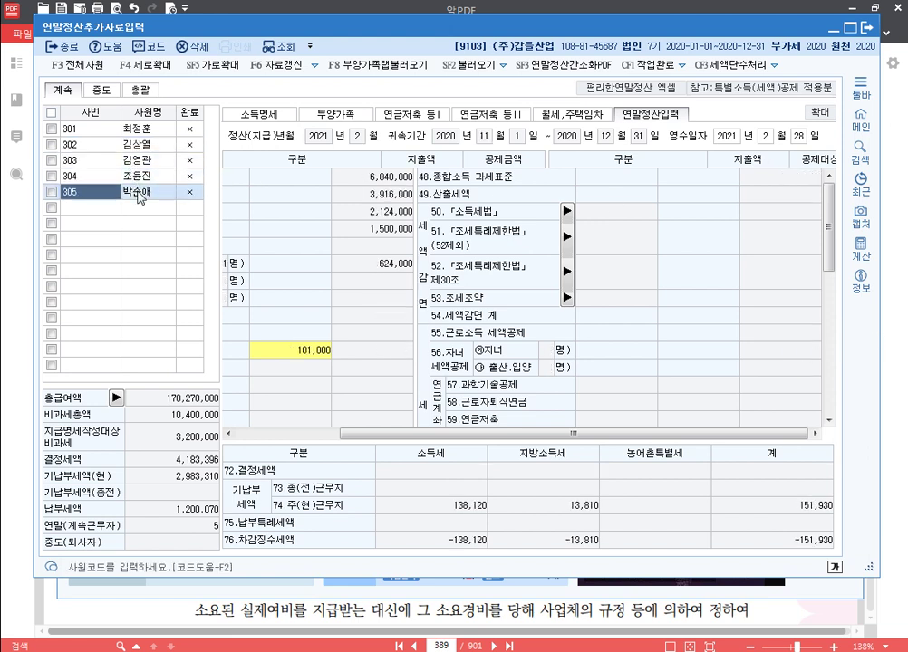
{"action": "left_click", "coordinate": [140, 163]}
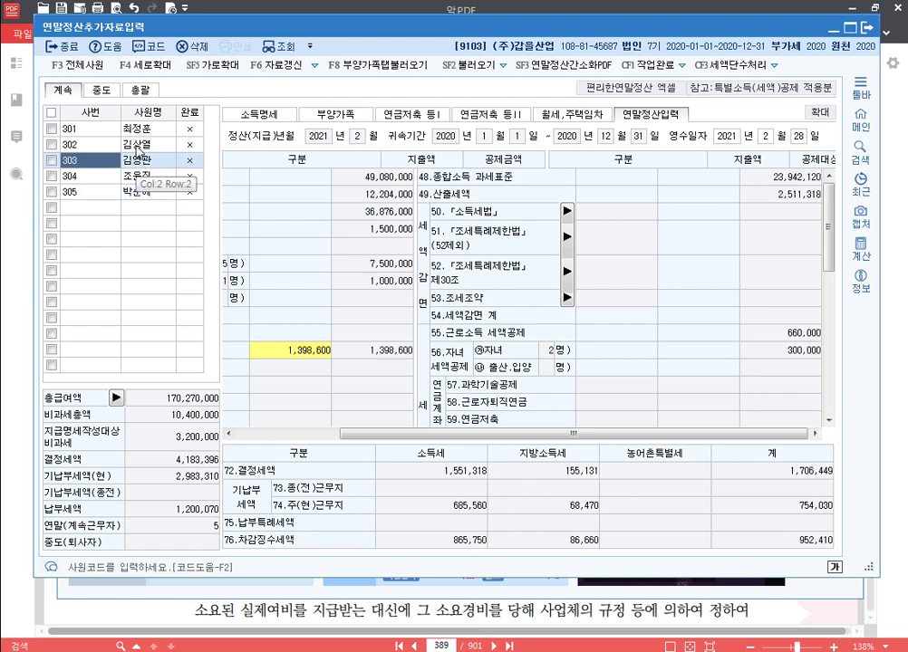
{"action": "left_click", "coordinate": [113, 143]}
{"action": "left_click", "coordinate": [144, 177]}
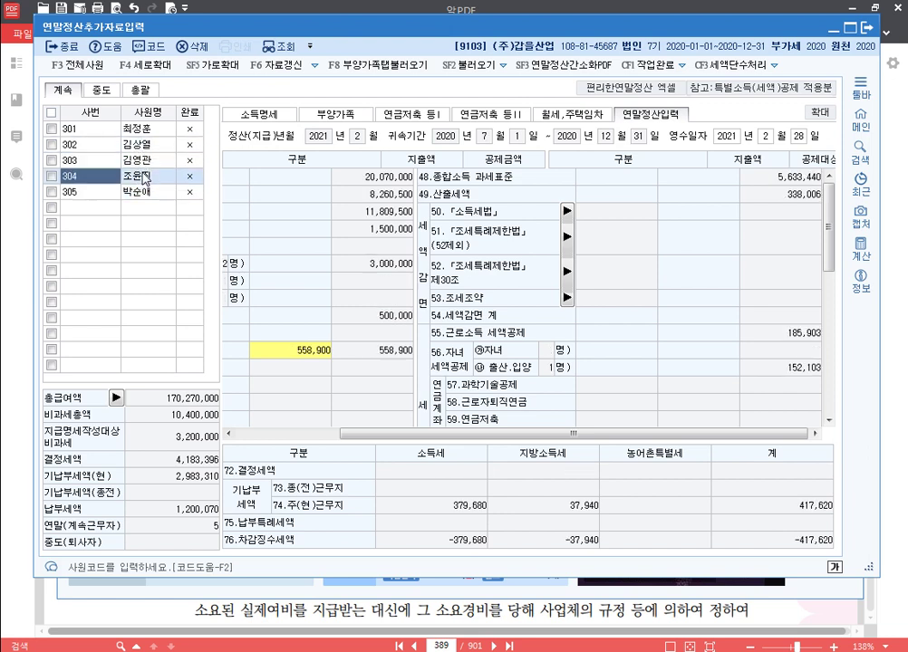
{"action": "left_click", "coordinate": [118, 143]}
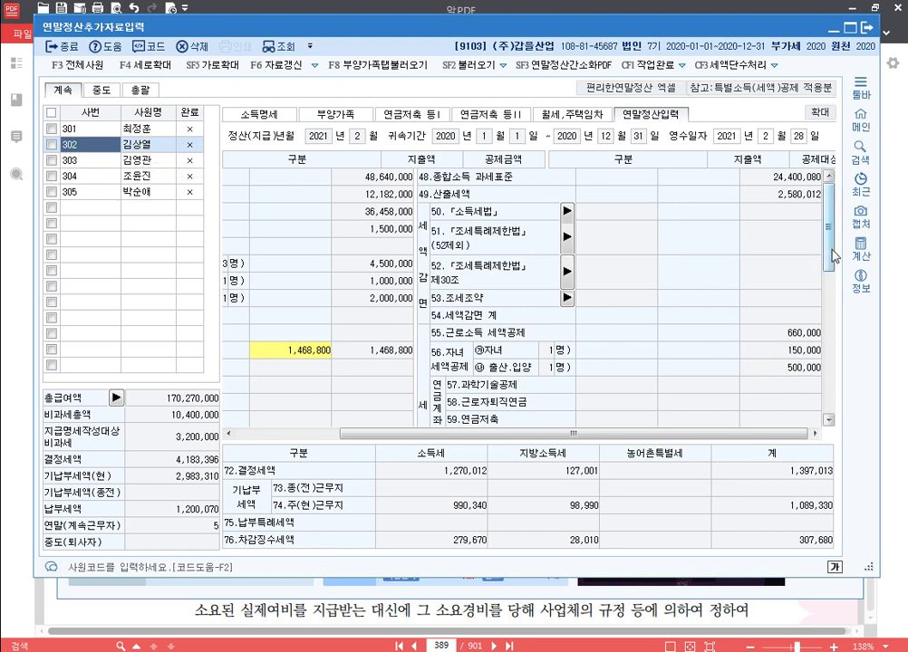
Step: Scroll 302's deduction grid to rows 66–71: tax credits 1,310,000 and determined tax 1,270,012
{"action": "left_click_drag", "start_coordinate": [831, 252], "coordinate": [833, 297]}
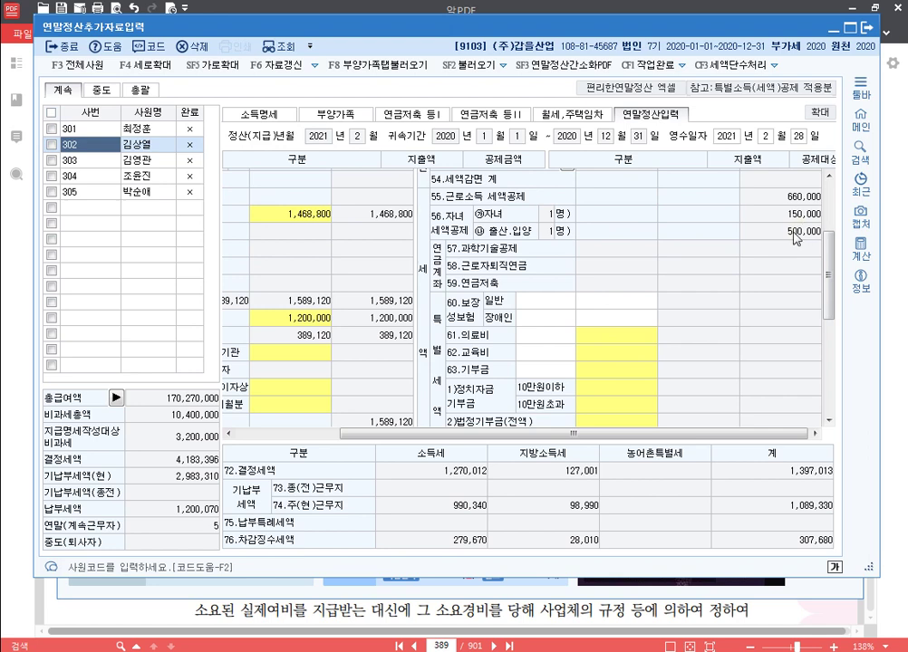
{"action": "left_click_drag", "start_coordinate": [832, 268], "coordinate": [828, 205]}
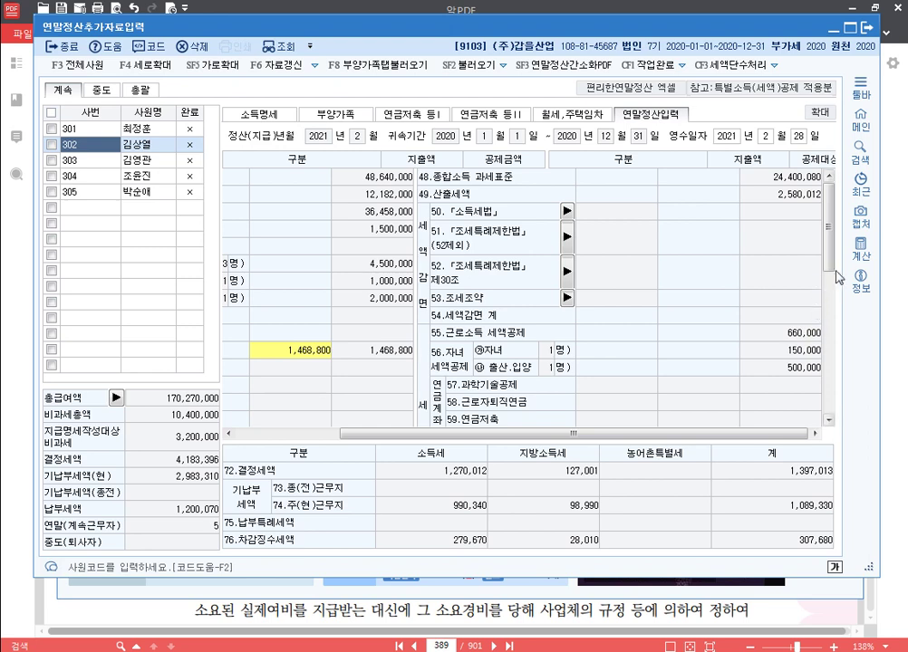
{"action": "scroll", "coordinate": [830, 204], "scroll_direction": "down", "scroll_amount": 5}
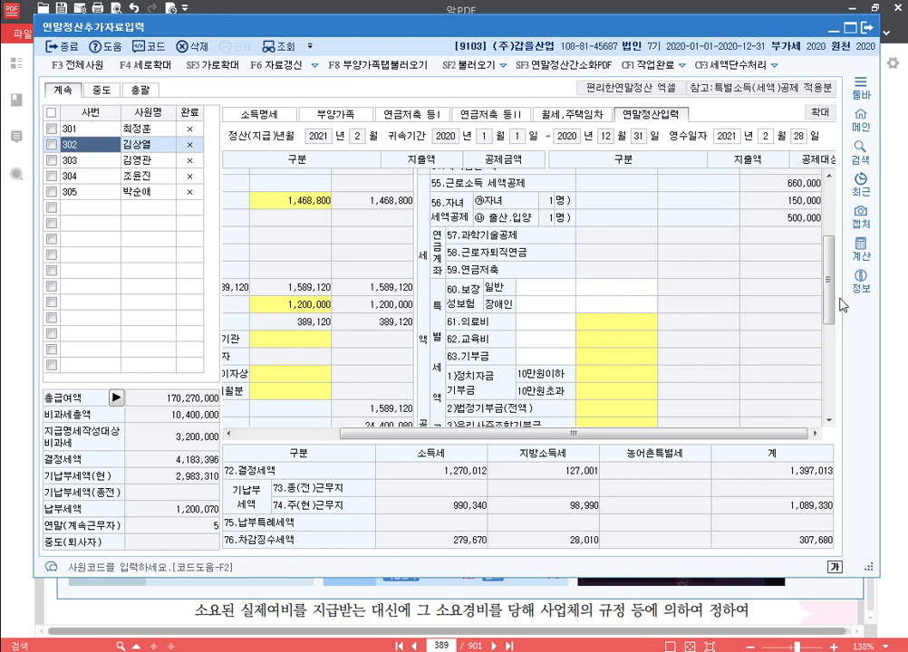
{"action": "scroll", "coordinate": [827, 288], "scroll_direction": "down", "scroll_amount": 3}
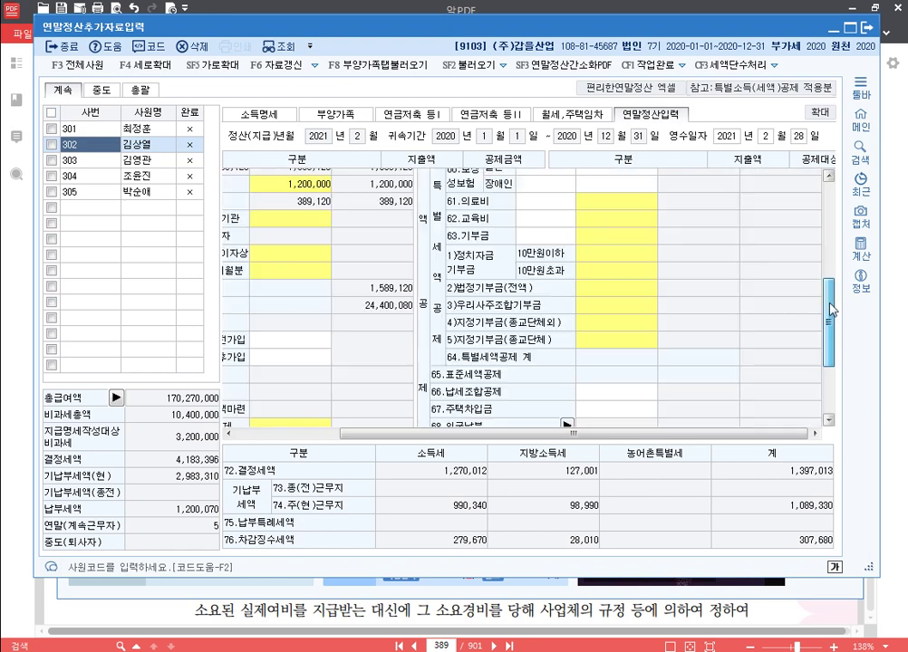
{"action": "scroll", "coordinate": [827, 308], "scroll_direction": "up", "scroll_amount": 2}
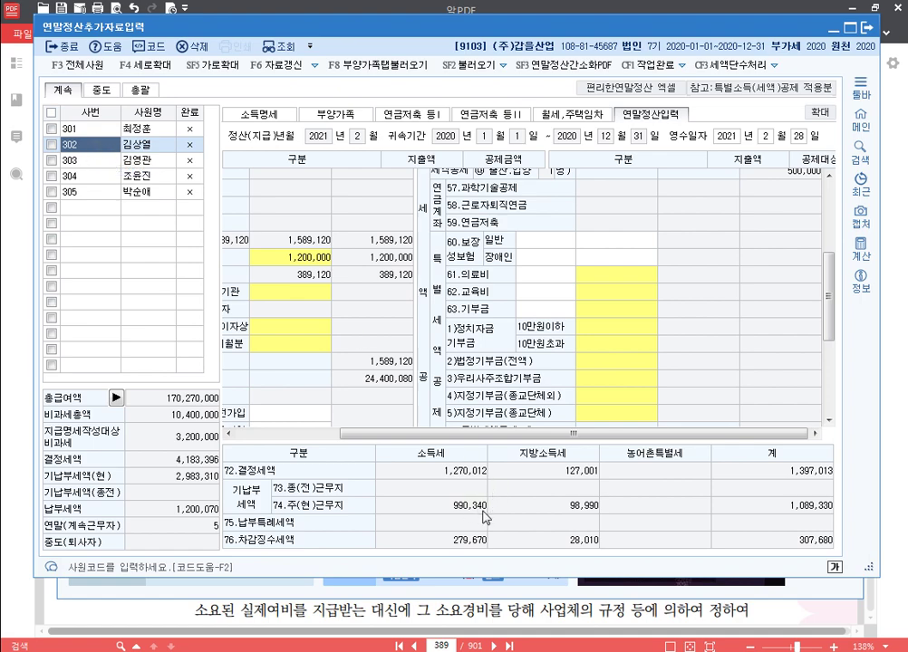
{"action": "left_click_drag", "start_coordinate": [868, 568], "coordinate": [879, 483]}
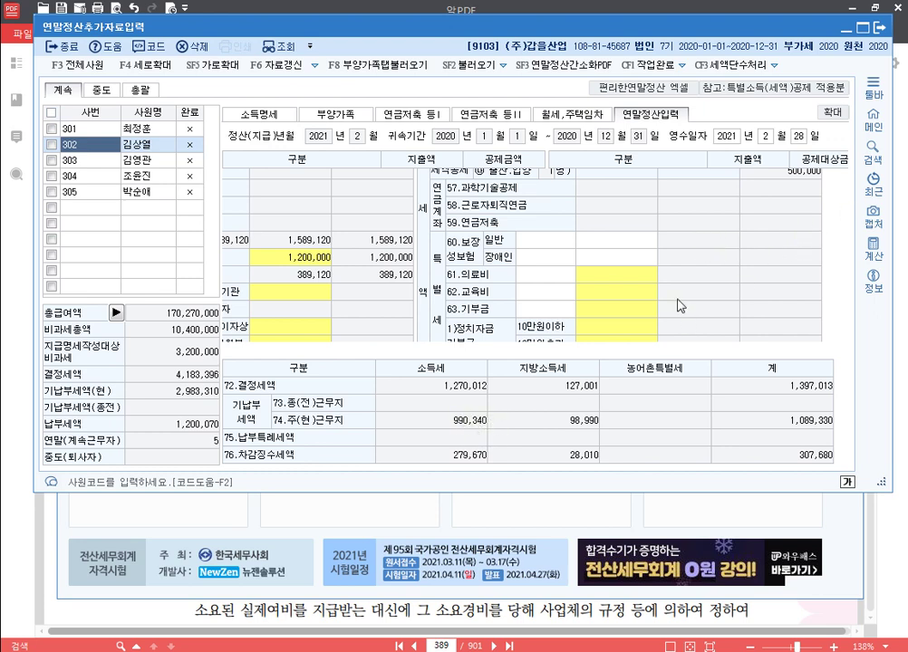
{"action": "scroll", "coordinate": [461, 204], "scroll_direction": "down", "scroll_amount": 5}
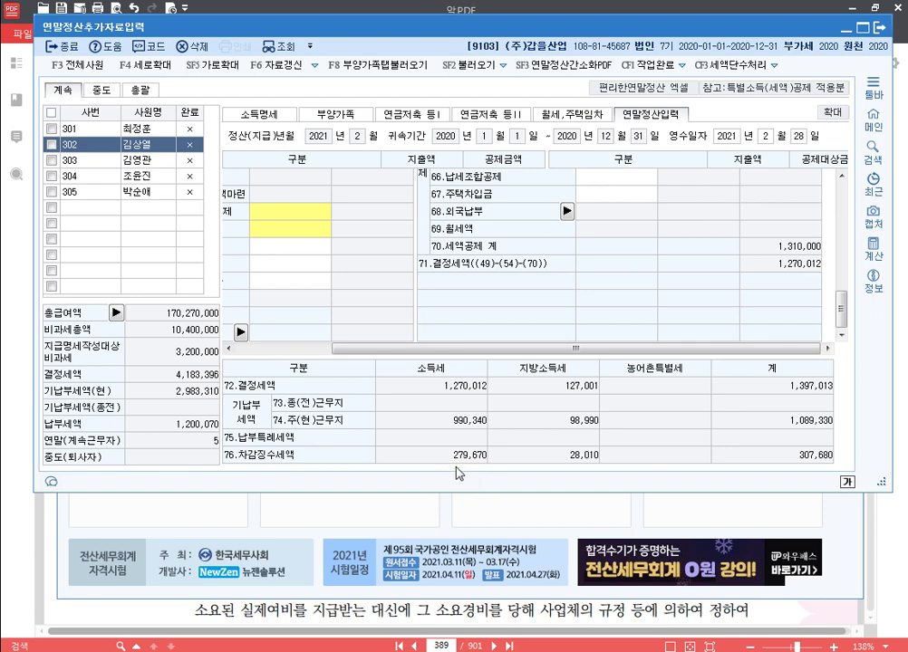
Step: Enter 5,000,000 under 본인(전액) in 62.교육비, cutting determined tax to 520,012
{"action": "scroll", "coordinate": [657, 289], "scroll_direction": "up", "scroll_amount": 2}
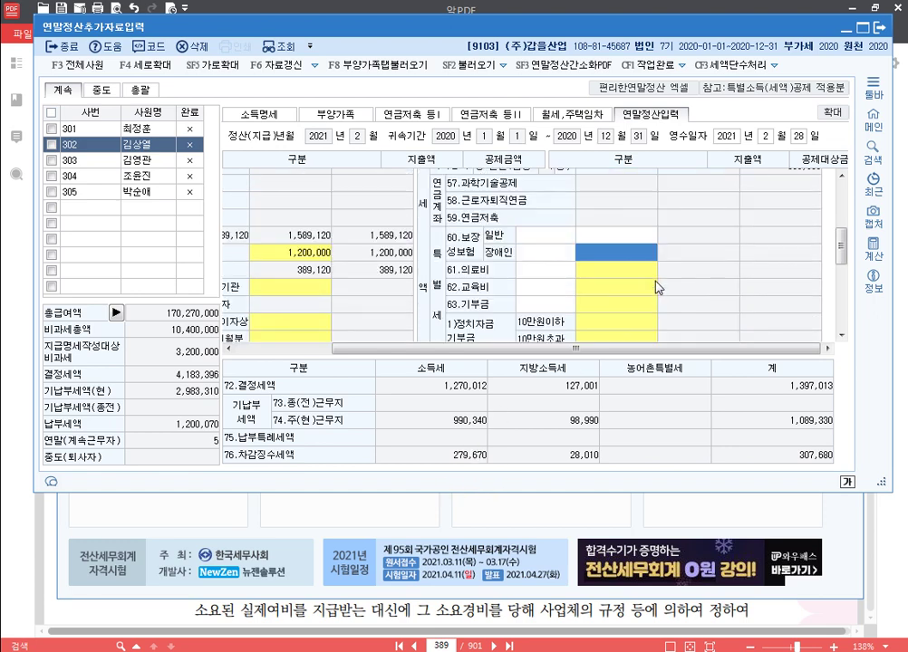
{"action": "left_click", "coordinate": [632, 251]}
{"action": "key", "text": "Up"}
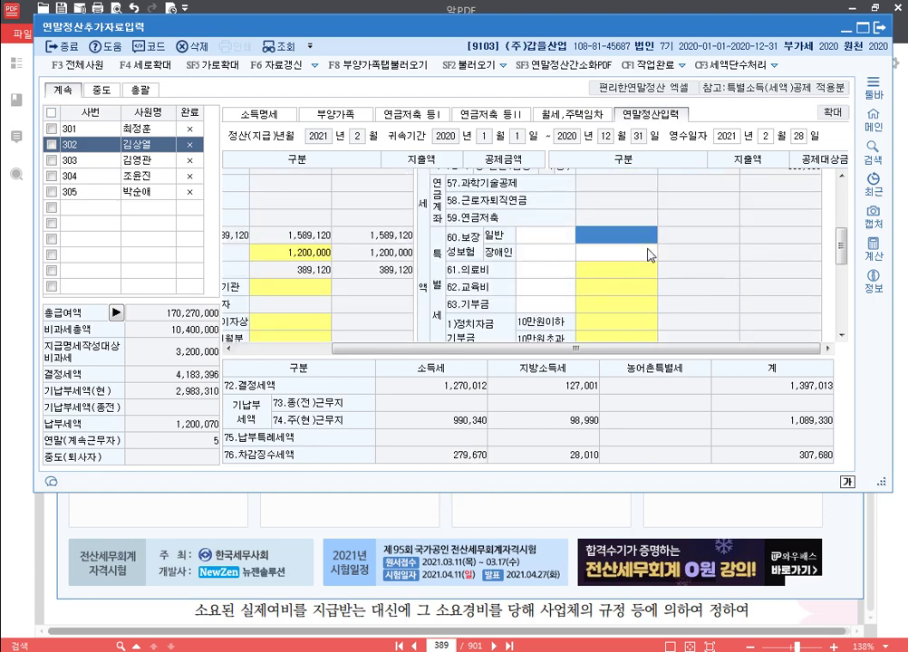
{"action": "scroll", "coordinate": [649, 255], "scroll_direction": "down", "scroll_amount": 2}
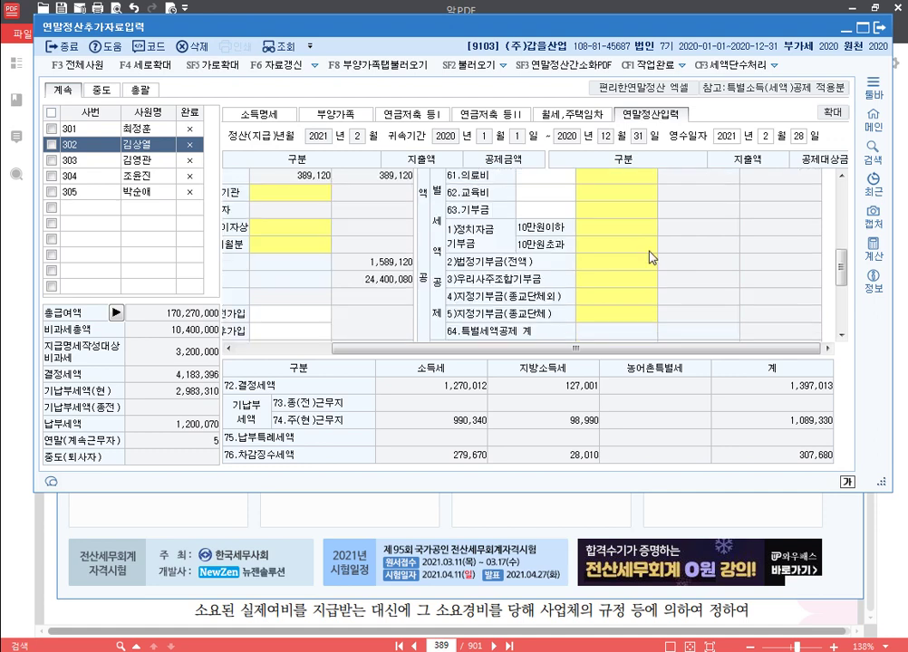
{"action": "left_click", "coordinate": [630, 198]}
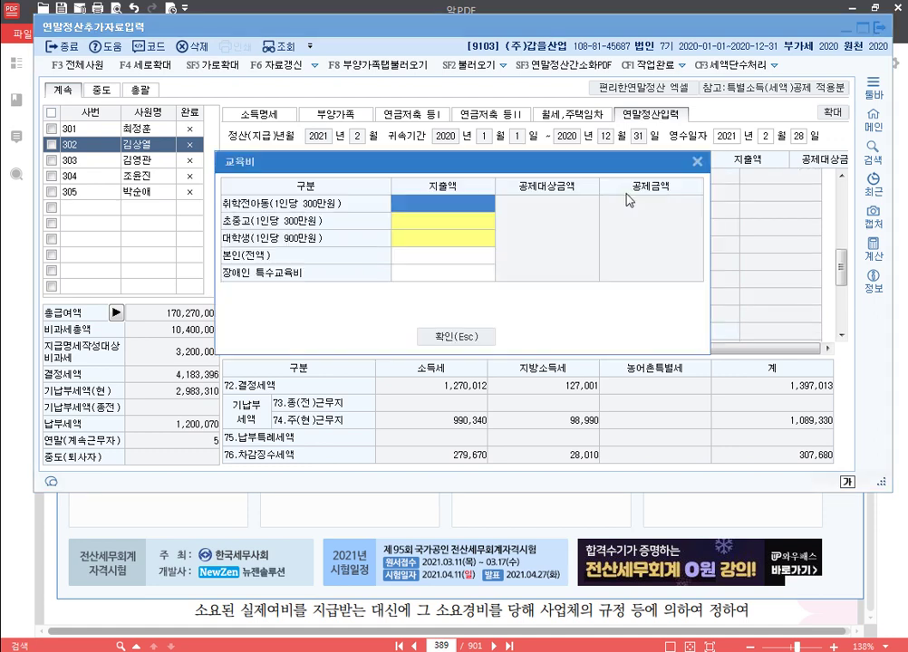
{"action": "key", "text": "Down"}
{"action": "key", "text": "Down"}
{"action": "key", "text": "Down"}
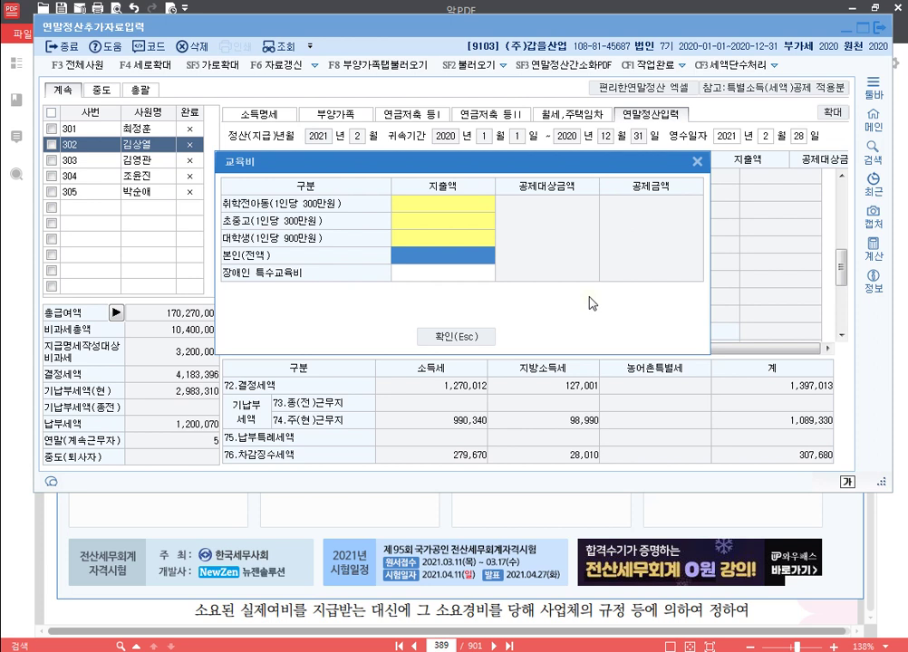
{"action": "type", "text": "5000000"}
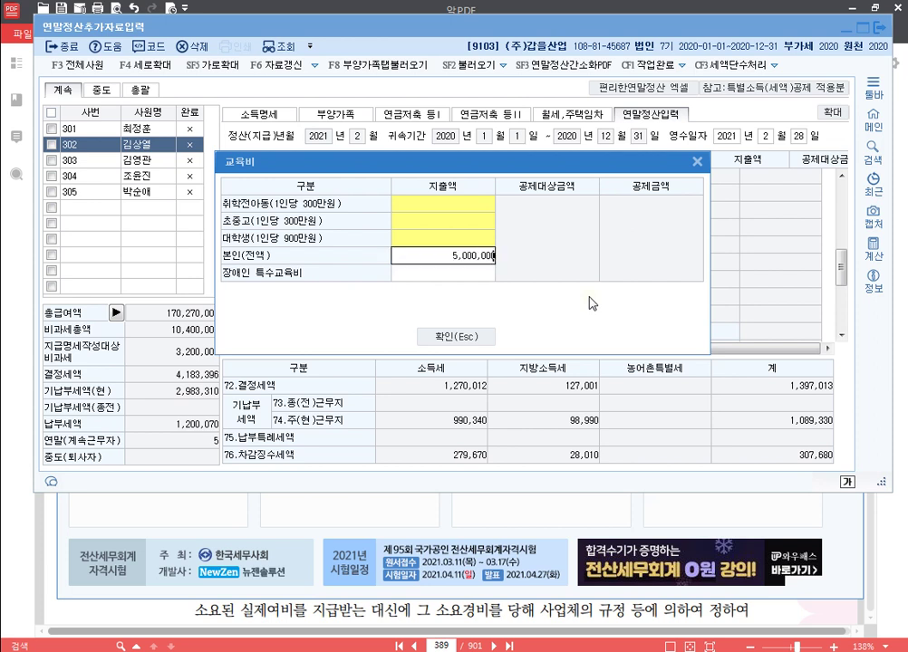
{"action": "key", "text": "Return"}
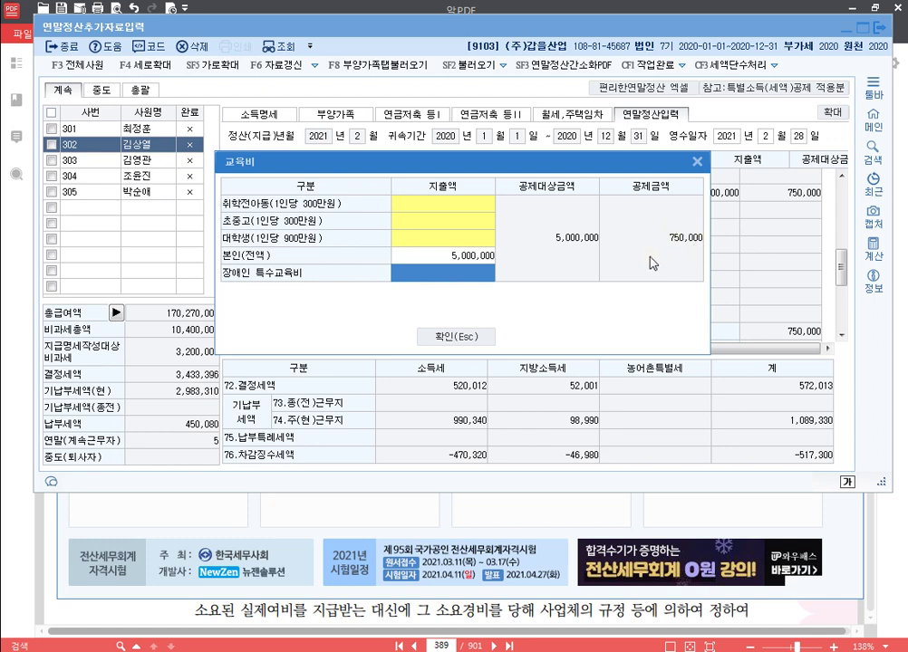
{"action": "left_click", "coordinate": [454, 336]}
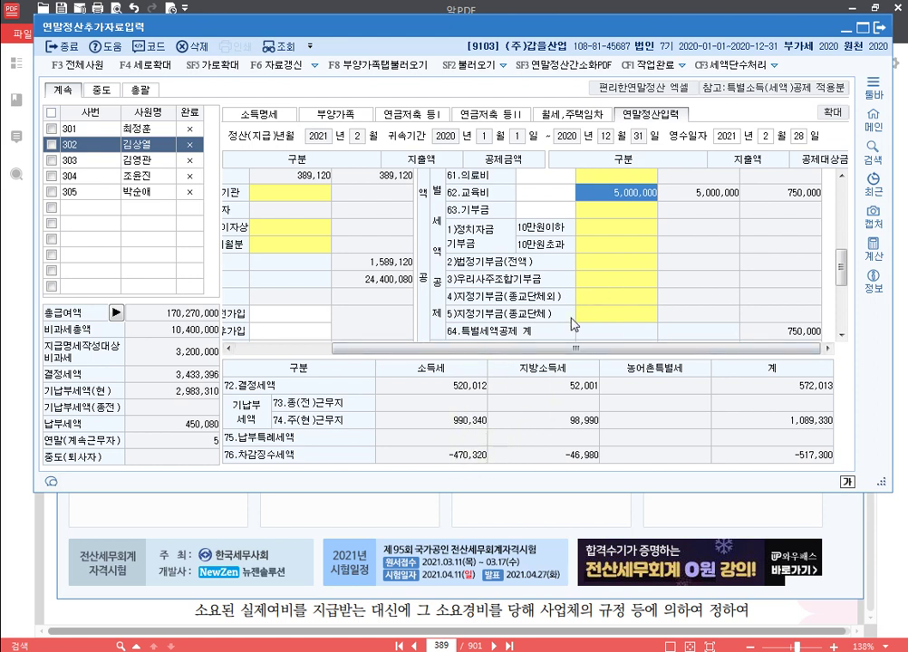
Step: Enter 1,200,000 as the 종교단체 current-year donation, lowering determined tax to 340,012
{"action": "scroll", "coordinate": [620, 224], "scroll_direction": "up", "scroll_amount": 2}
{"action": "scroll", "coordinate": [619, 224], "scroll_direction": "down", "scroll_amount": 2}
{"action": "left_click", "coordinate": [632, 316]}
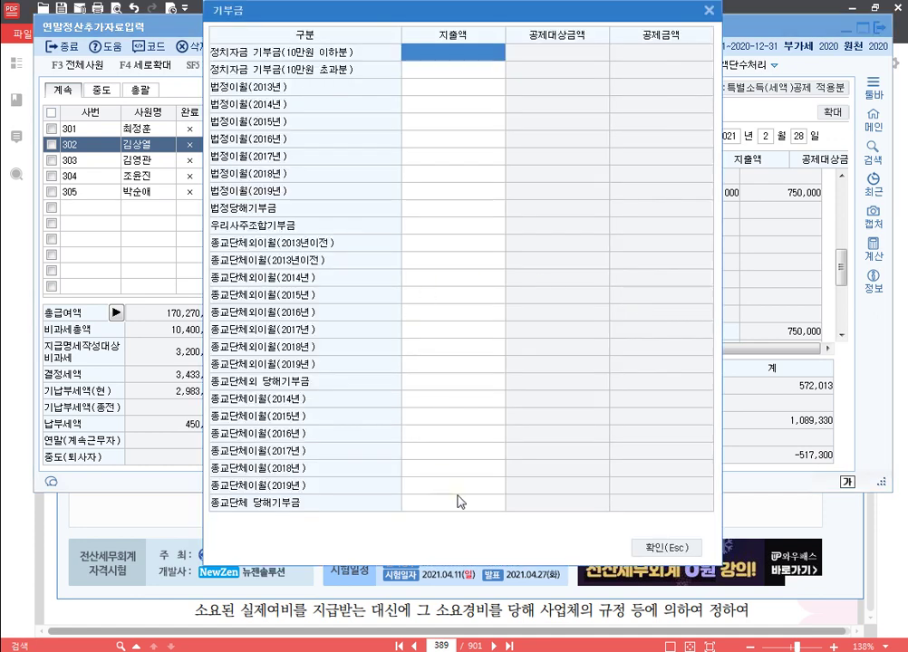
{"action": "left_click", "coordinate": [483, 505]}
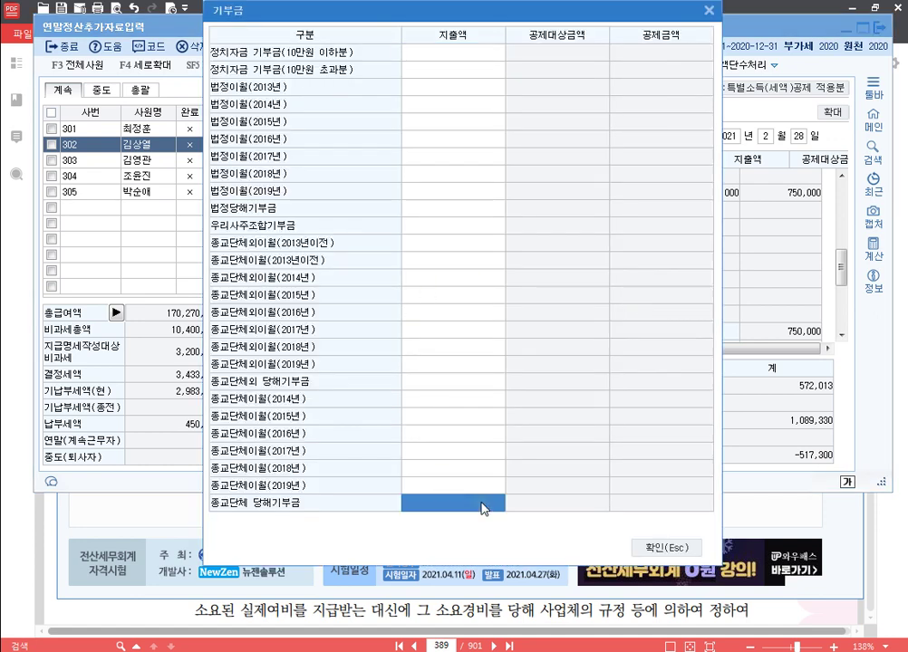
{"action": "type", "text": "1200000"}
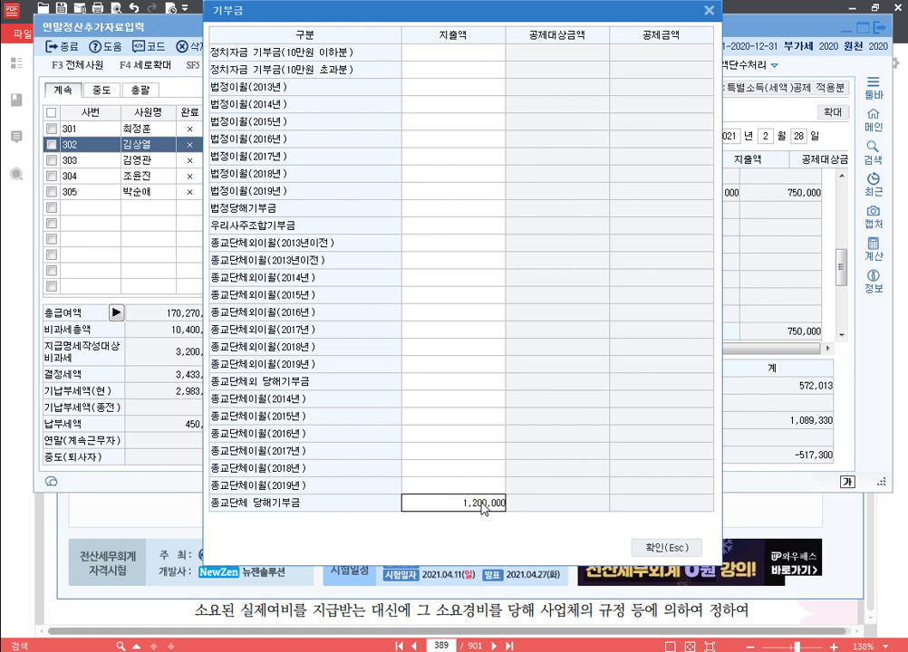
{"action": "key", "text": "Return"}
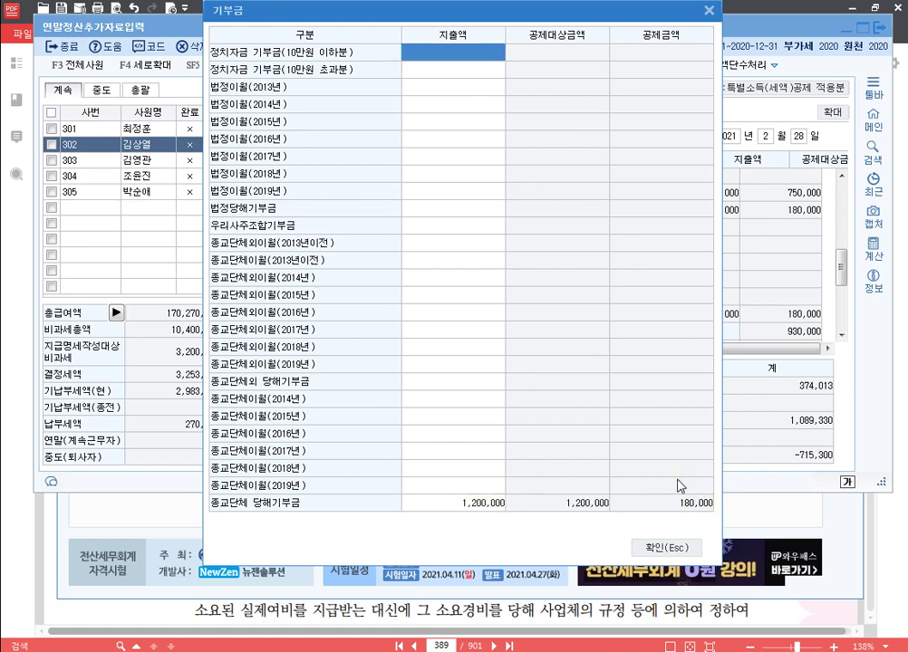
{"action": "left_click", "coordinate": [669, 548]}
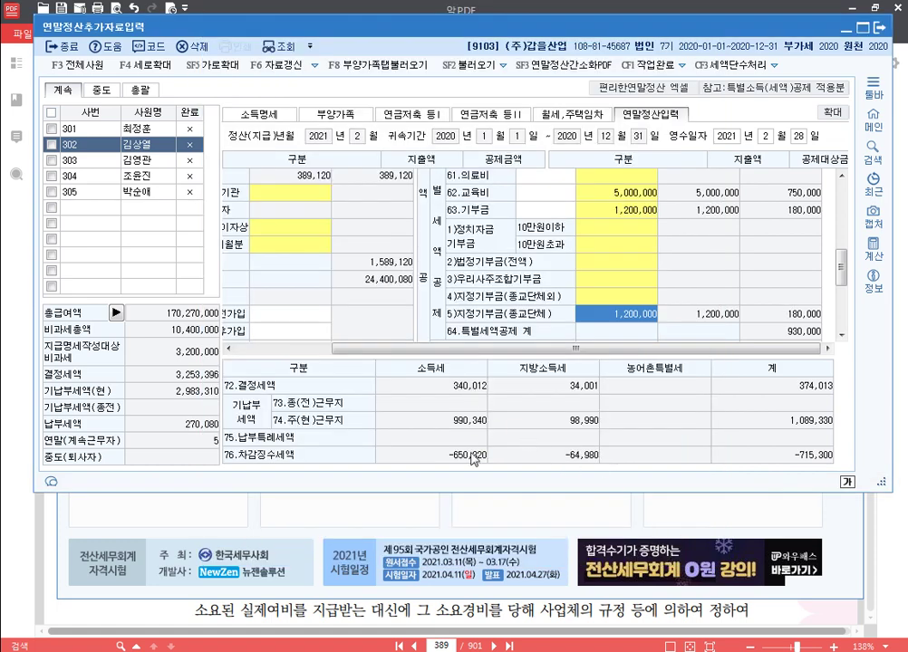
Step: Enter 3,000,000 (corrected from 1,000,000) as 본인·65세 이상 medical expenses in 61.의료비
{"action": "left_click", "coordinate": [628, 176]}
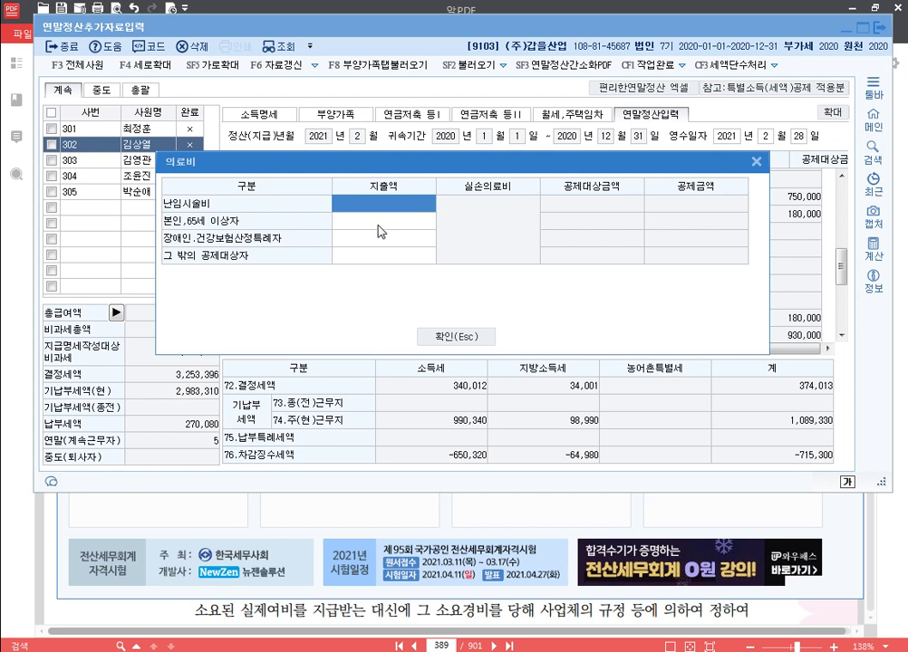
{"action": "key", "text": "Down"}
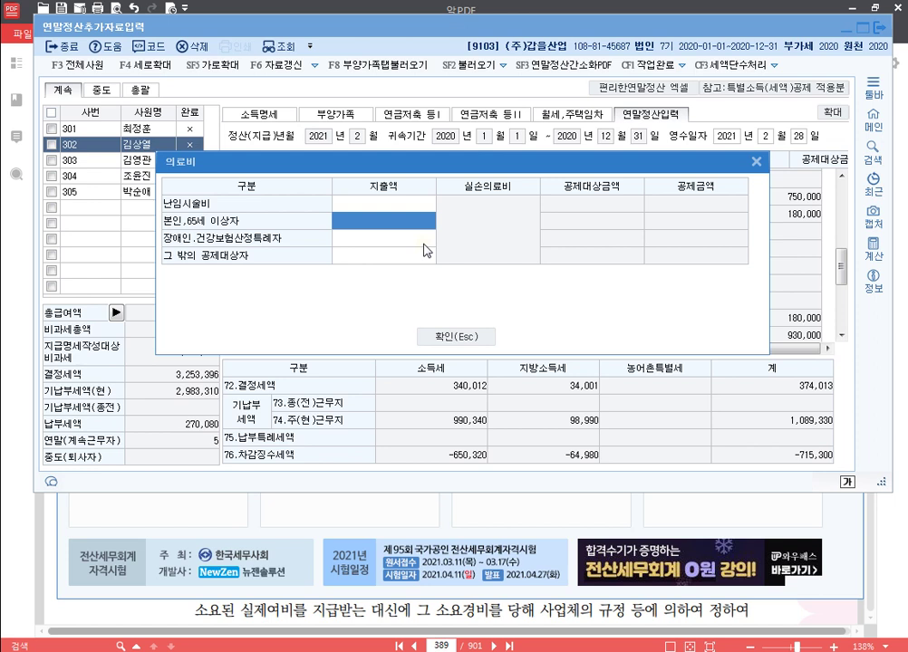
{"action": "type", "text": "1000000"}
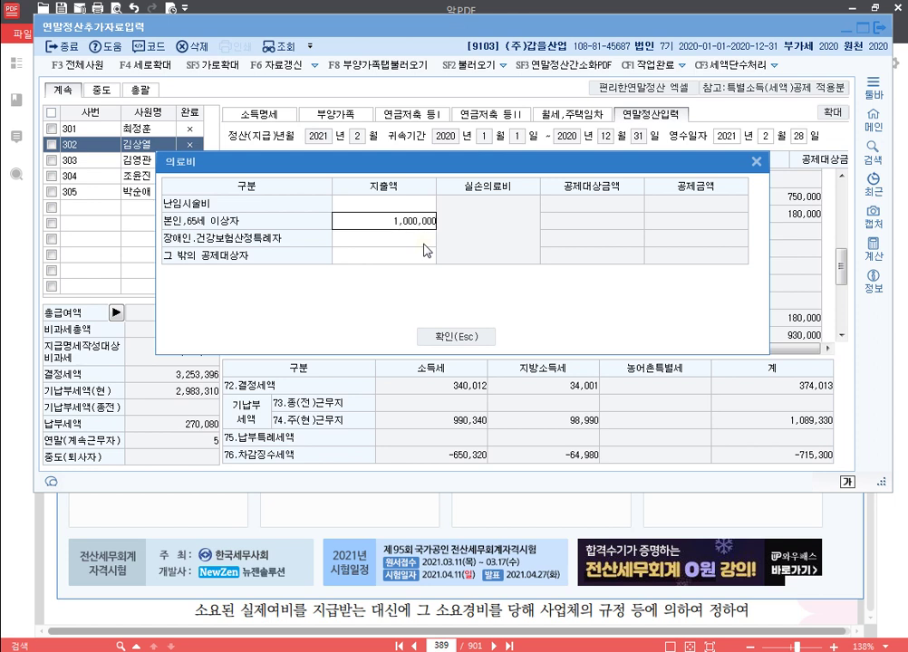
{"action": "key", "text": "Return"}
{"action": "left_click", "coordinate": [419, 222]}
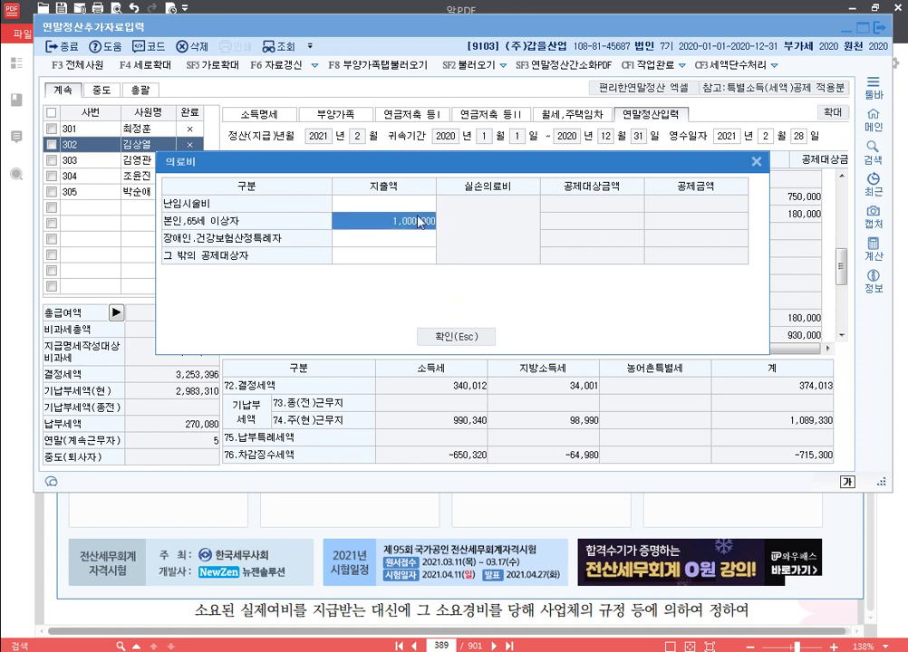
{"action": "type", "text": "3000000"}
{"action": "key", "text": "Return"}
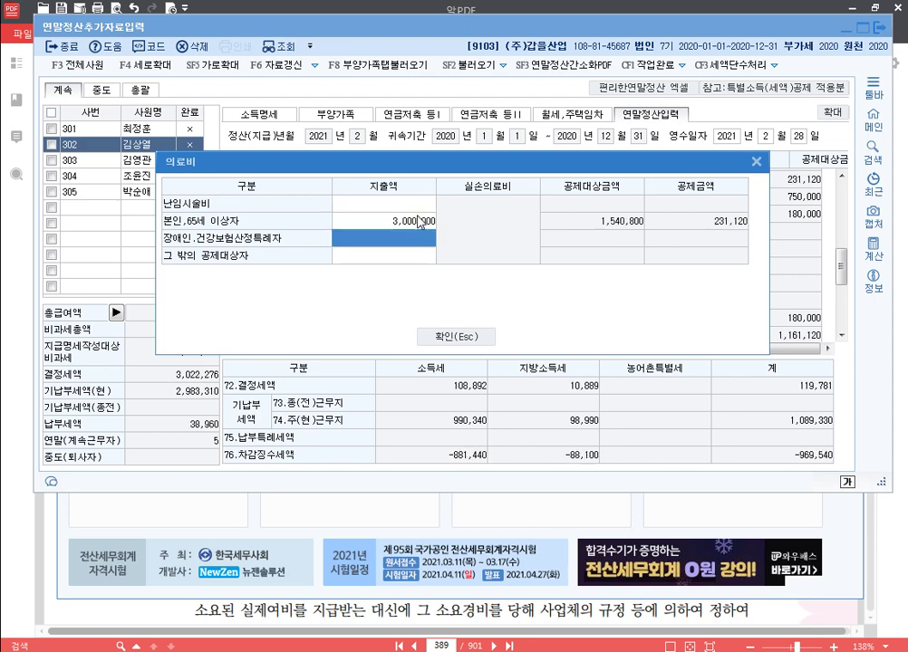
{"action": "left_click", "coordinate": [453, 338]}
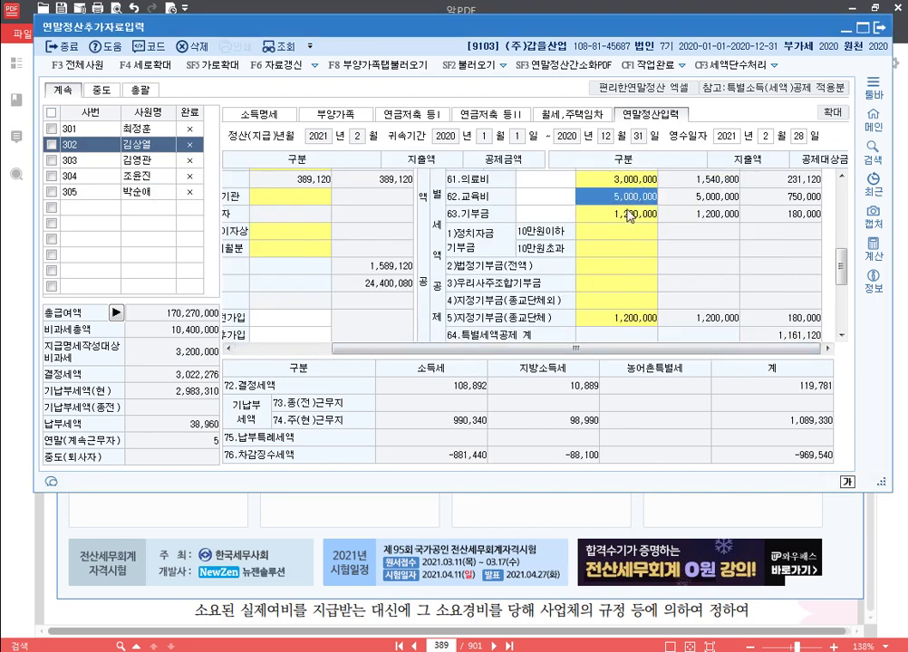
Step: Change the 본인(전액) education expense to 10,000,000, leaving -990,340 refundable
{"action": "left_click", "coordinate": [621, 215]}
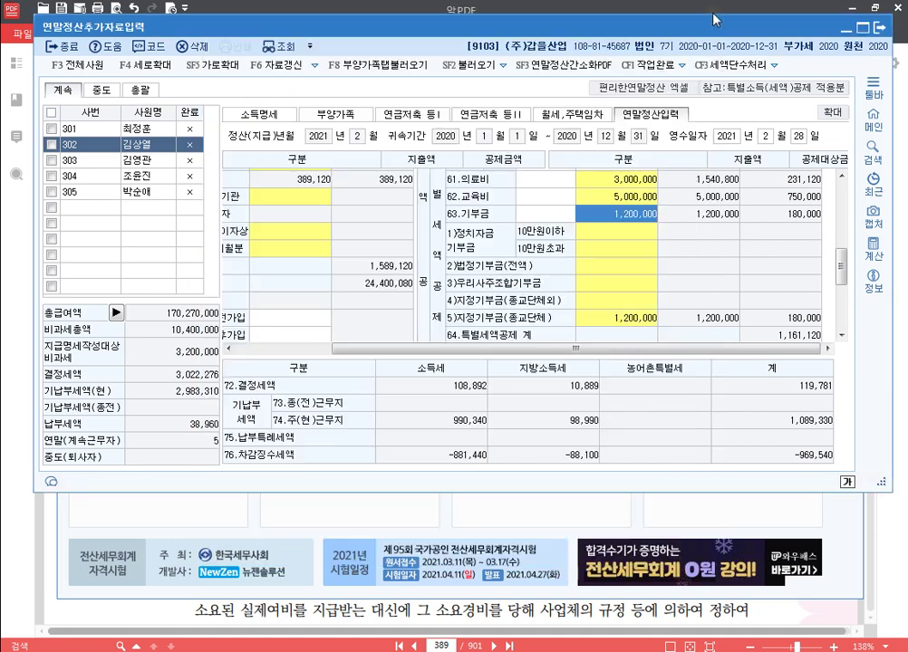
{"action": "key", "text": "Escape"}
{"action": "left_click", "coordinate": [641, 201]}
{"action": "left_click", "coordinate": [462, 256]}
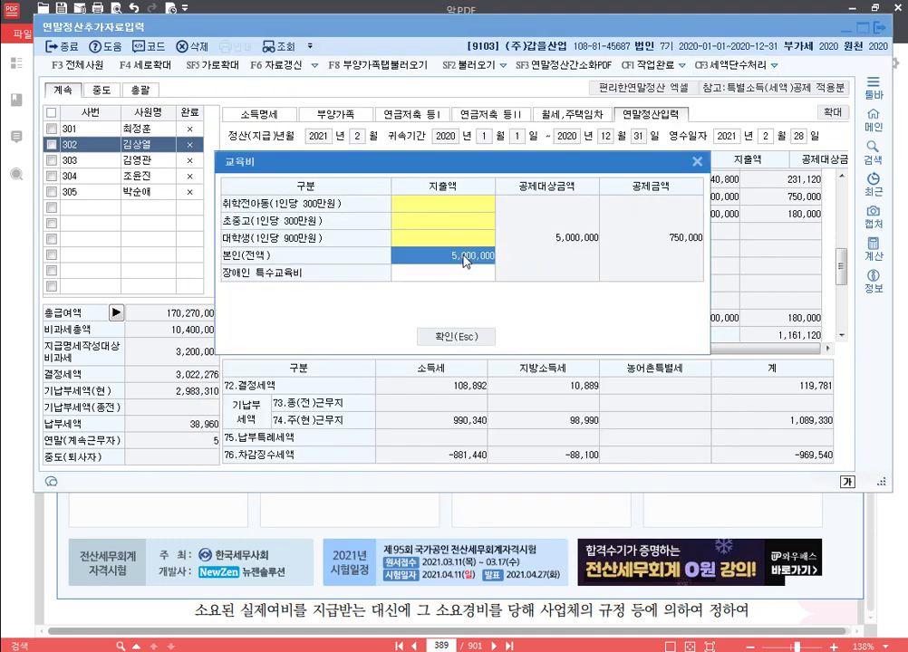
{"action": "type", "text": "10,000,000"}
{"action": "key", "text": "Return"}
{"action": "left_click", "coordinate": [466, 337]}
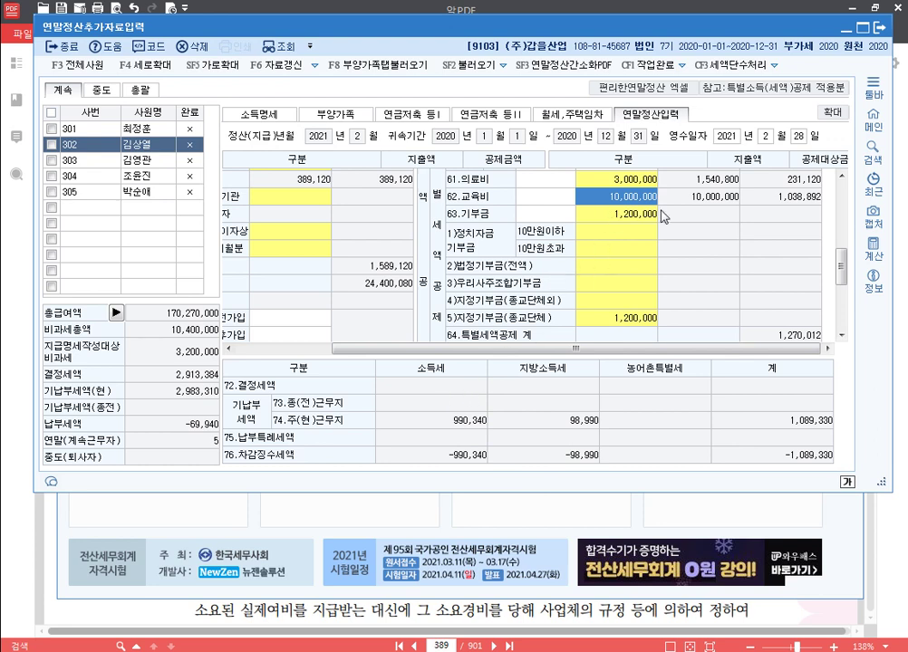
Step: Restore the 본인(전액) education expense to 5,000,000, giving -881,440 refundable
{"action": "scroll", "coordinate": [603, 262], "scroll_direction": "up", "scroll_amount": 5}
{"action": "scroll", "coordinate": [531, 239], "scroll_direction": "down", "scroll_amount": 1}
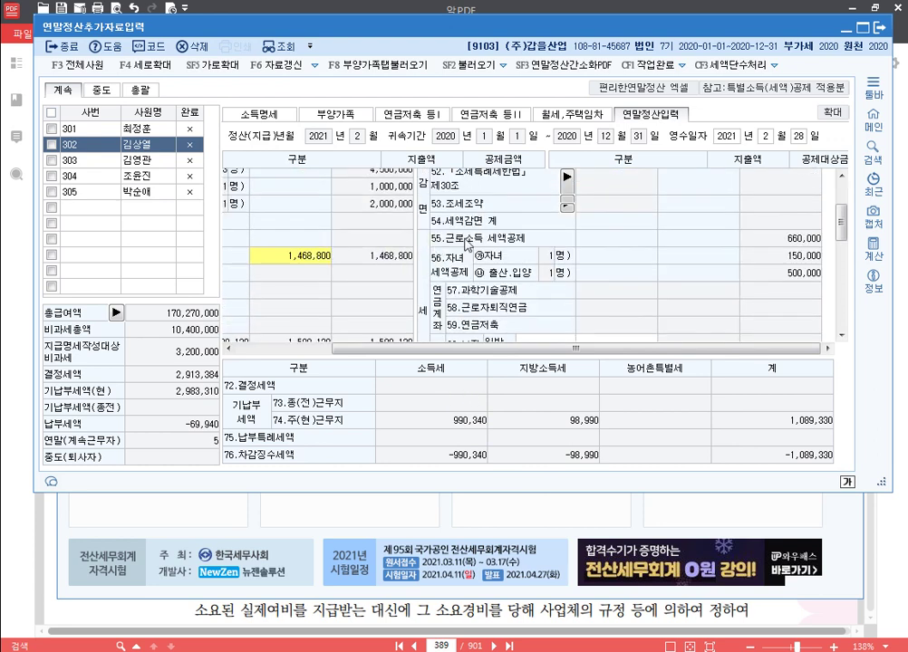
{"action": "scroll", "coordinate": [417, 261], "scroll_direction": "down", "scroll_amount": 5}
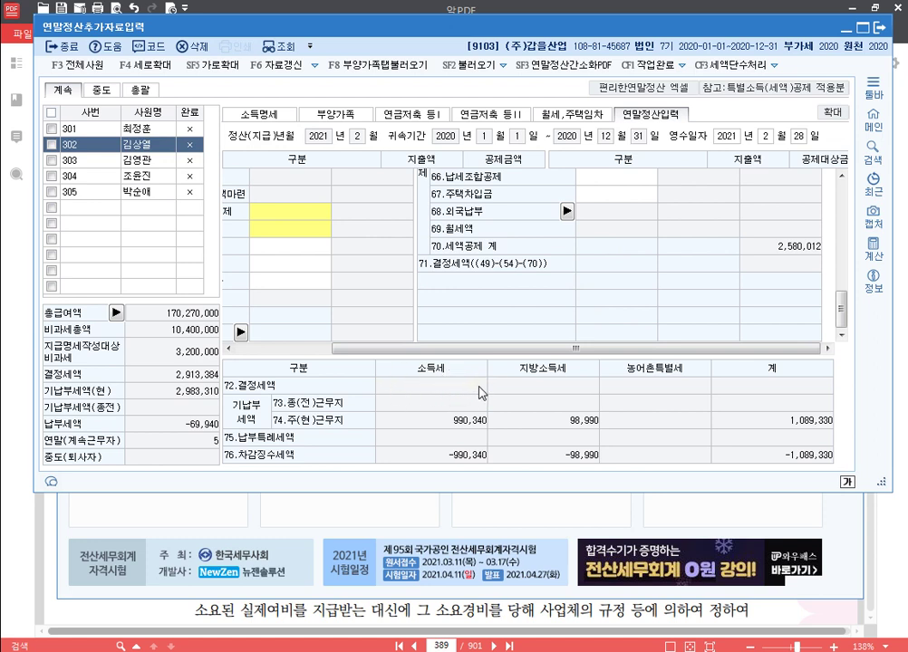
{"action": "scroll", "coordinate": [489, 236], "scroll_direction": "up", "scroll_amount": 5}
{"action": "left_click", "coordinate": [502, 228]}
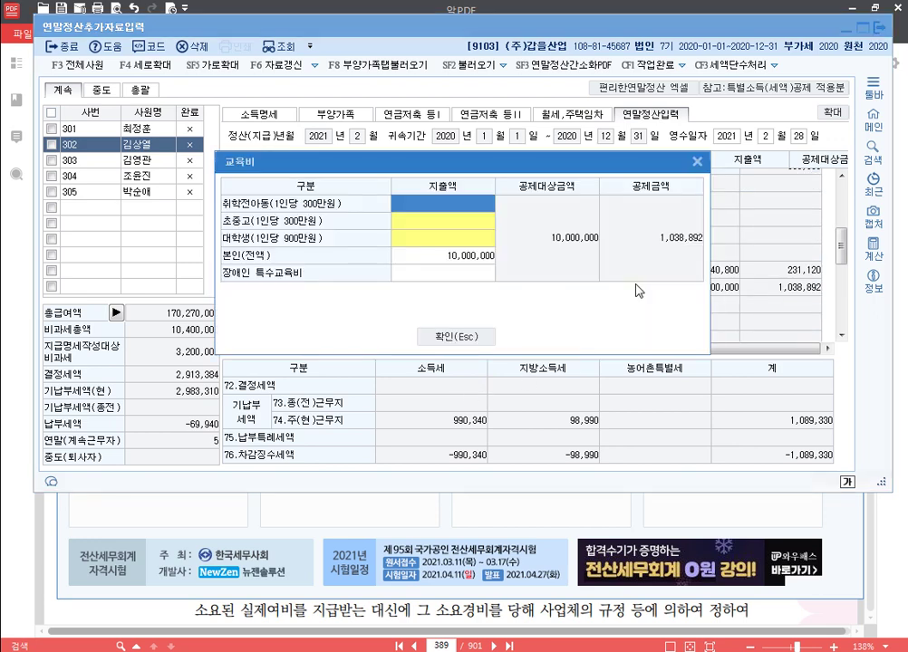
{"action": "left_click", "coordinate": [462, 258]}
{"action": "type", "text": "5000000"}
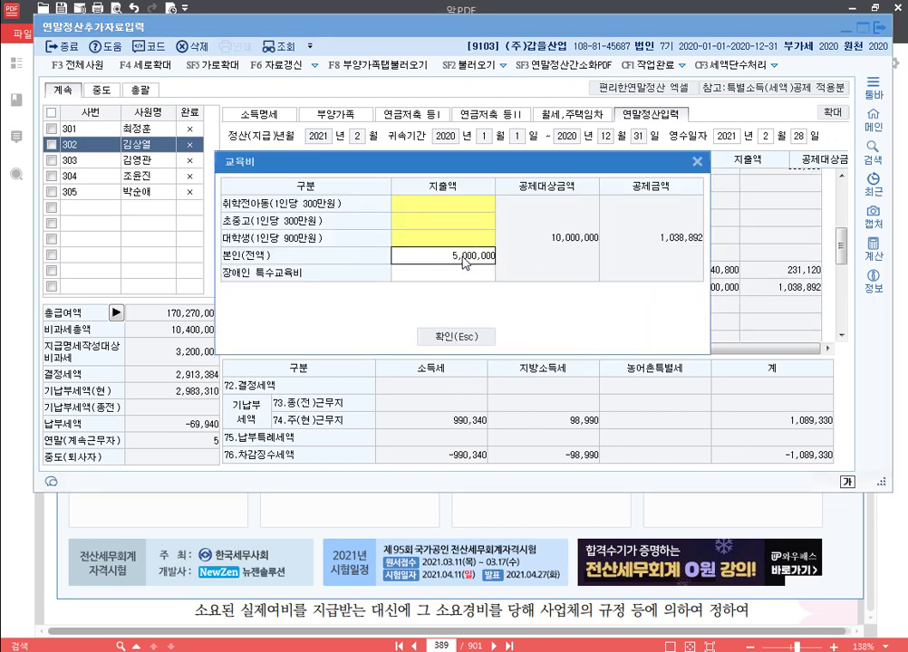
{"action": "key", "text": "Return"}
{"action": "left_click", "coordinate": [456, 337]}
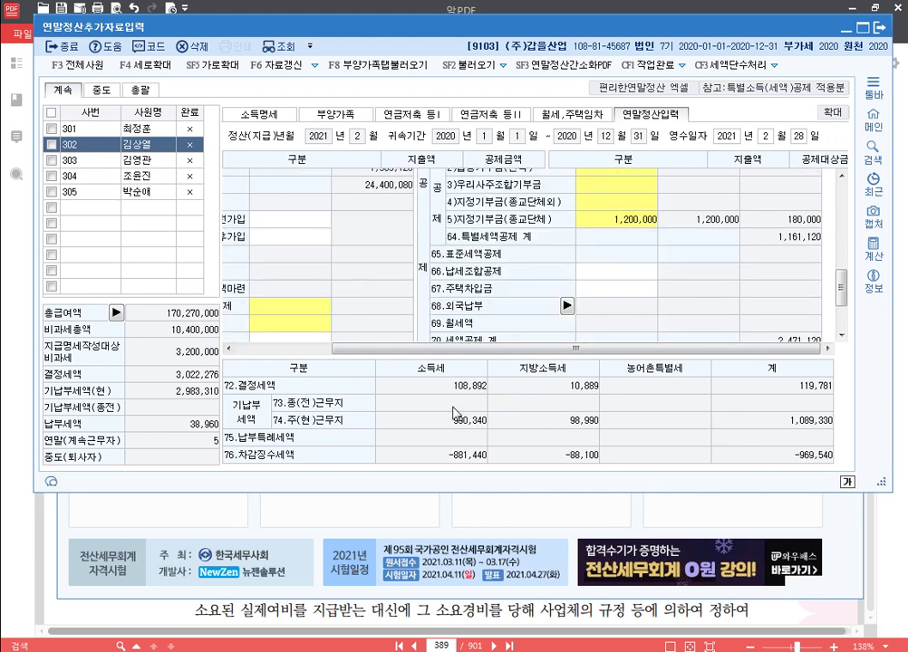
{"action": "scroll", "coordinate": [379, 310], "scroll_direction": "down", "scroll_amount": 3}
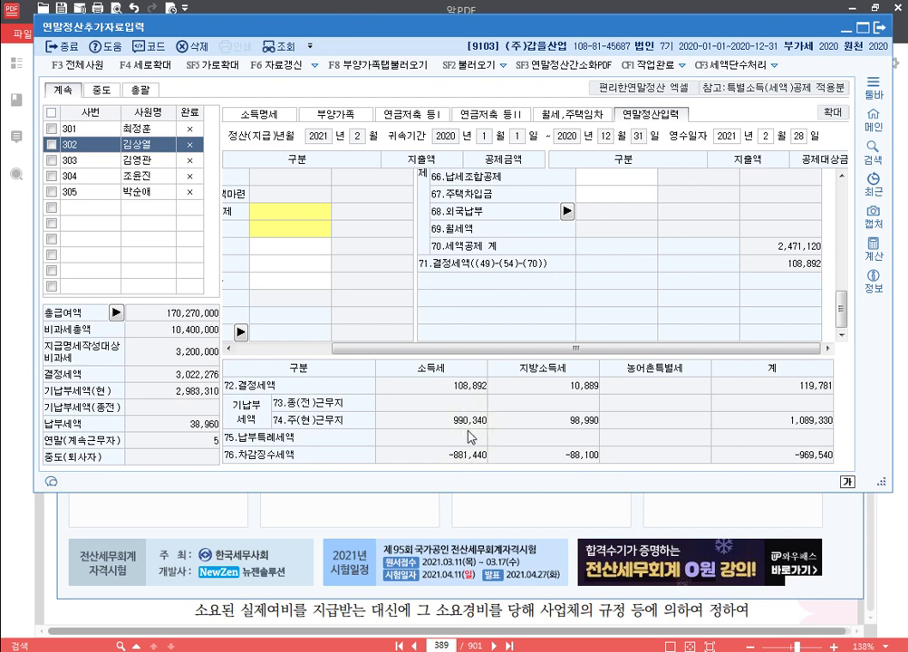
{"action": "scroll", "coordinate": [426, 241], "scroll_direction": "up", "scroll_amount": 5}
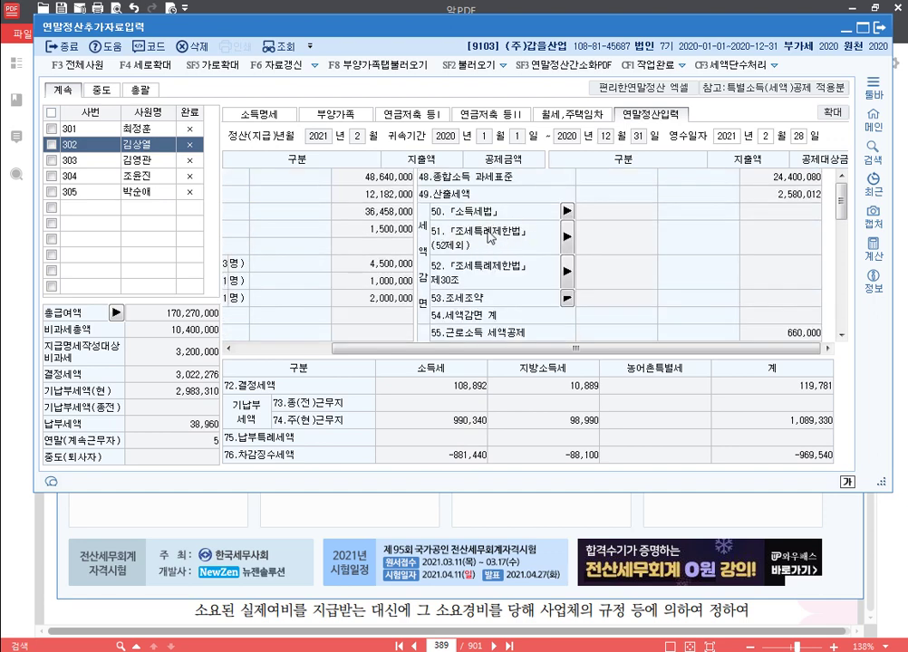
{"action": "scroll", "coordinate": [649, 249], "scroll_direction": "down", "scroll_amount": 5}
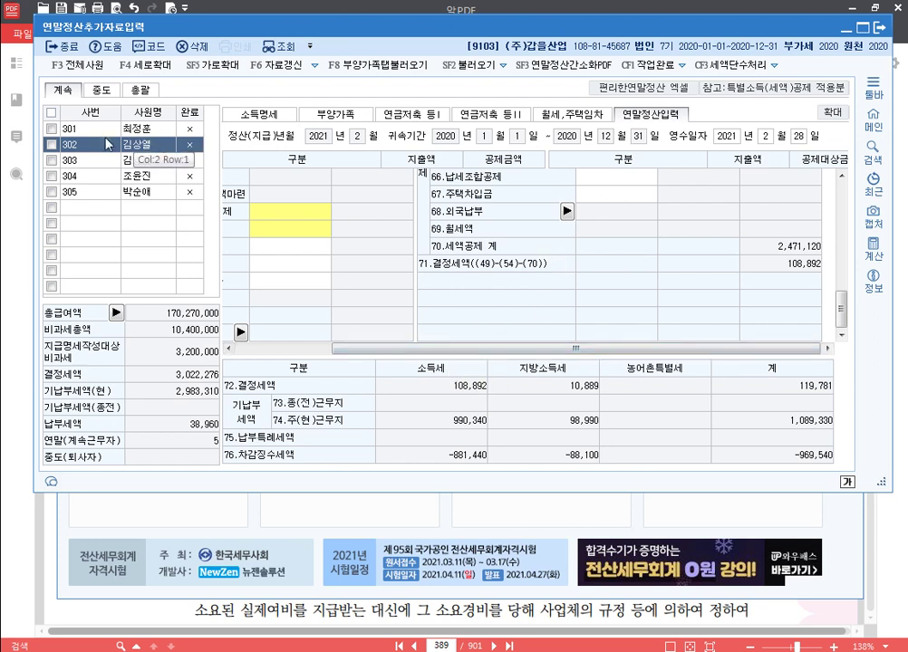
Step: Select all five employees and delete their year-end settlement records
{"action": "left_click", "coordinate": [52, 112]}
{"action": "left_click", "coordinate": [190, 45]}
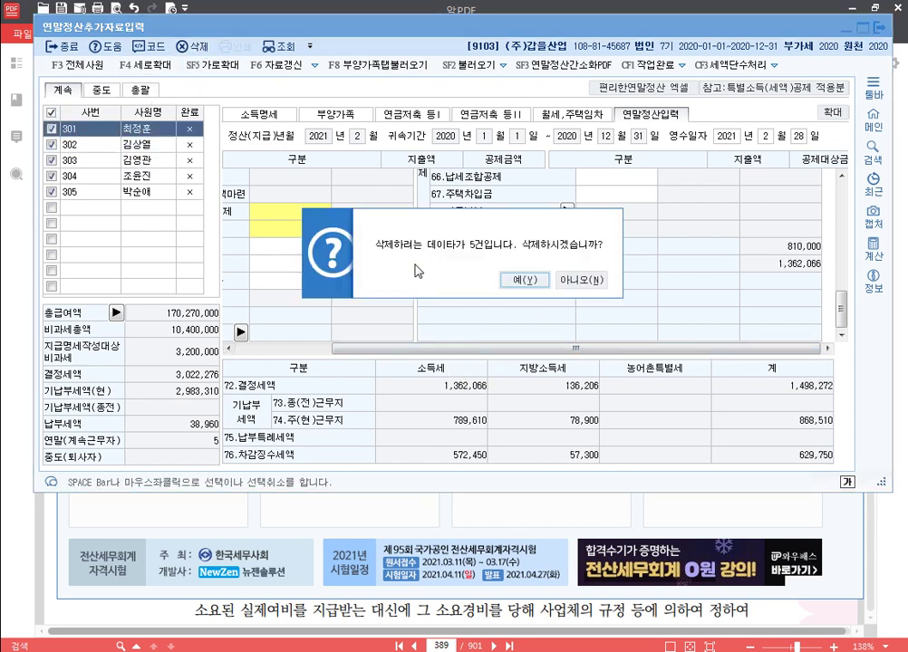
{"action": "left_click", "coordinate": [519, 280]}
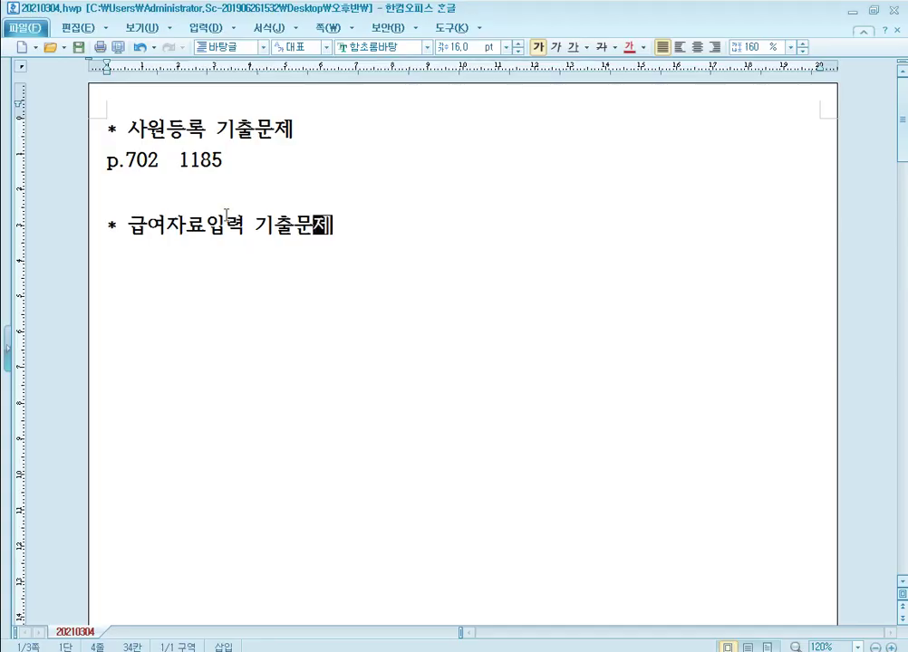
Step: Add the line 'p.592 1176' under the payroll exam heading in the notes
{"action": "key", "text": "Return"}
{"action": "type", "text": "p."}
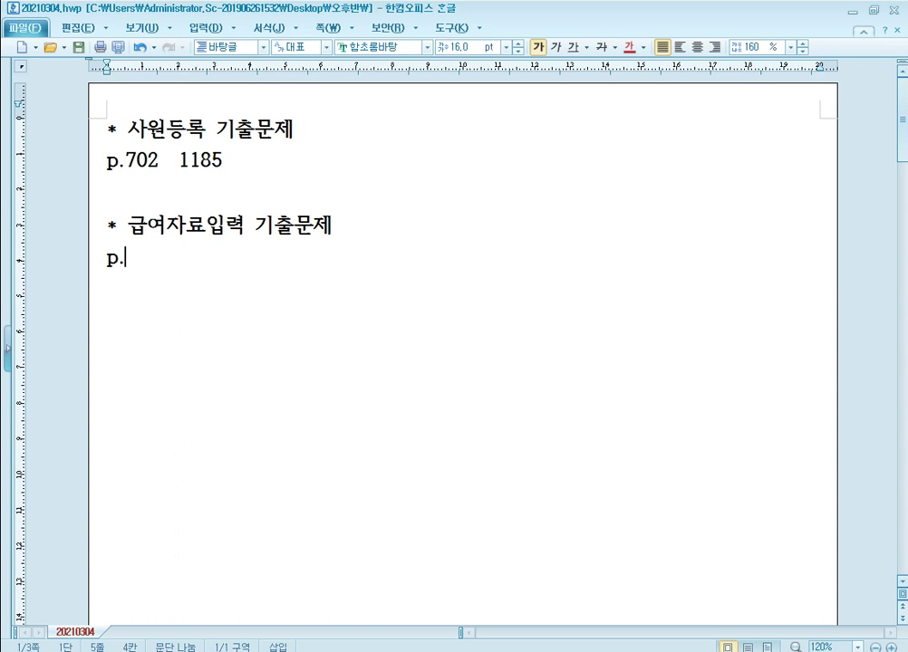
{"action": "type", "text": "592"}
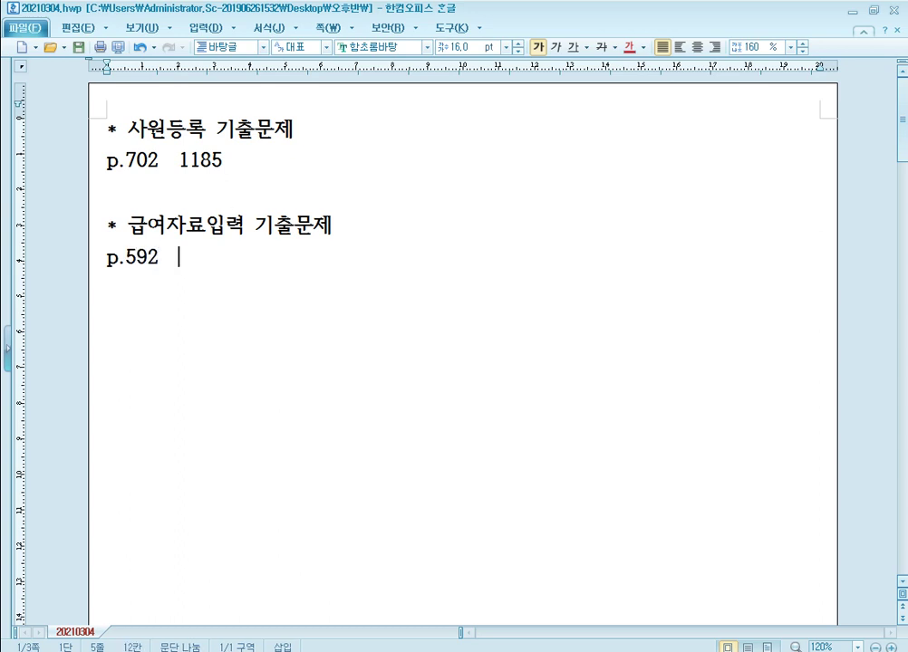
{"action": "scroll", "coordinate": [312, 214], "scroll_direction": "up", "scroll_amount": 1, "text": "ctrl"}
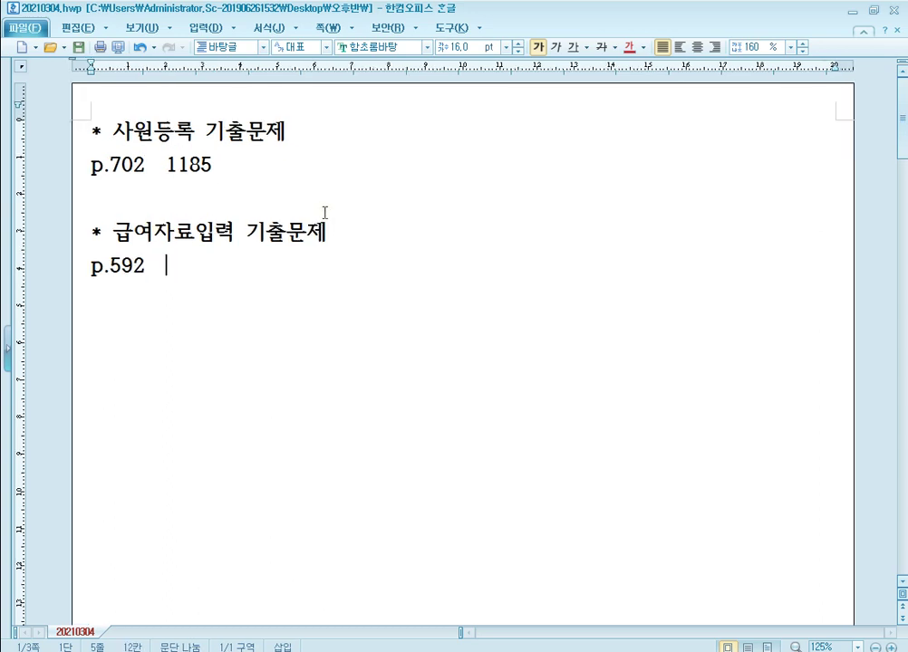
{"action": "scroll", "coordinate": [328, 226], "scroll_direction": "up", "scroll_amount": 1, "text": "ctrl"}
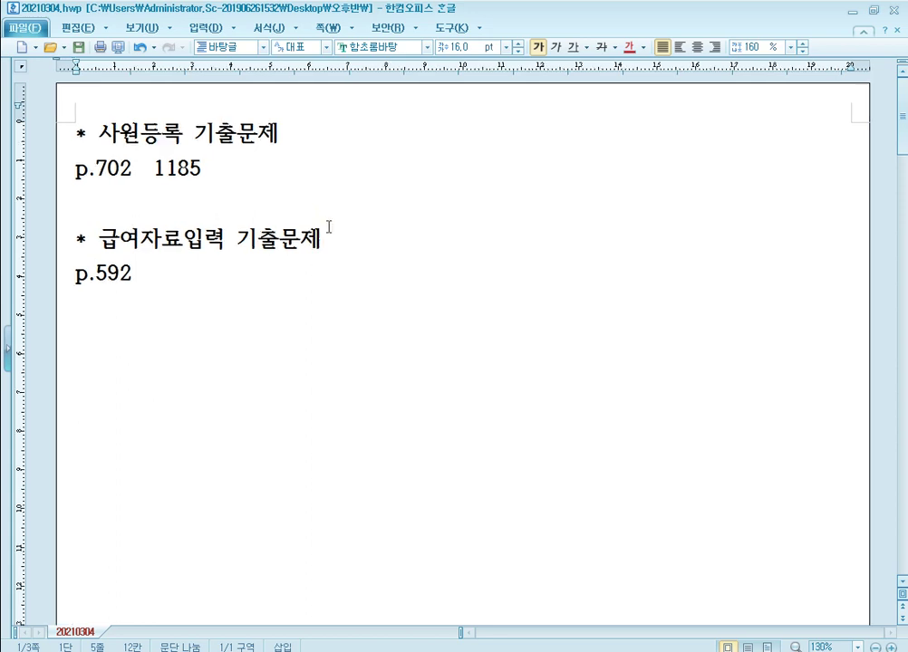
{"action": "scroll", "coordinate": [352, 228], "scroll_direction": "down", "scroll_amount": 2}
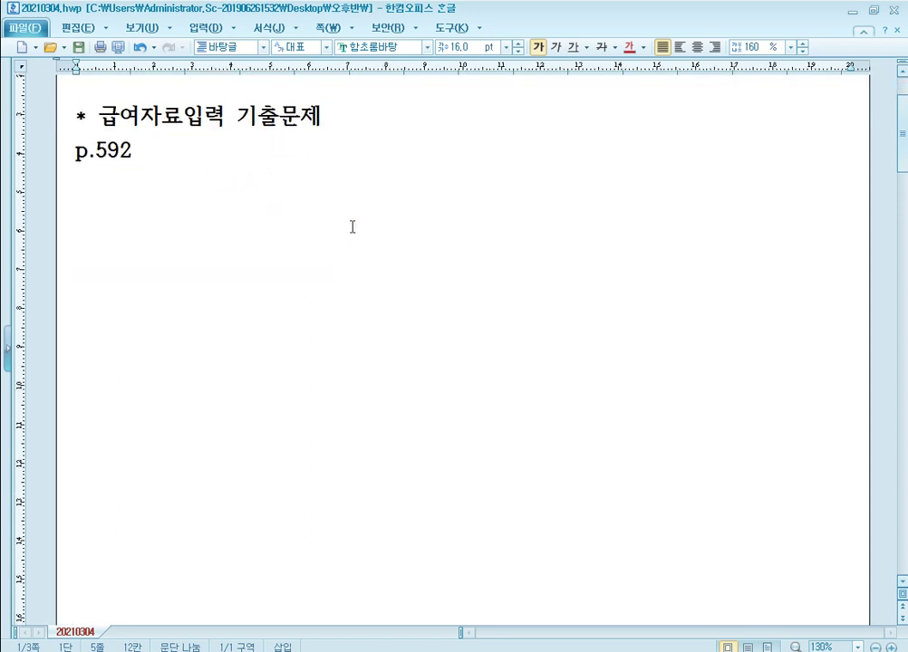
{"action": "mouse_move", "coordinate": [295, 651]}
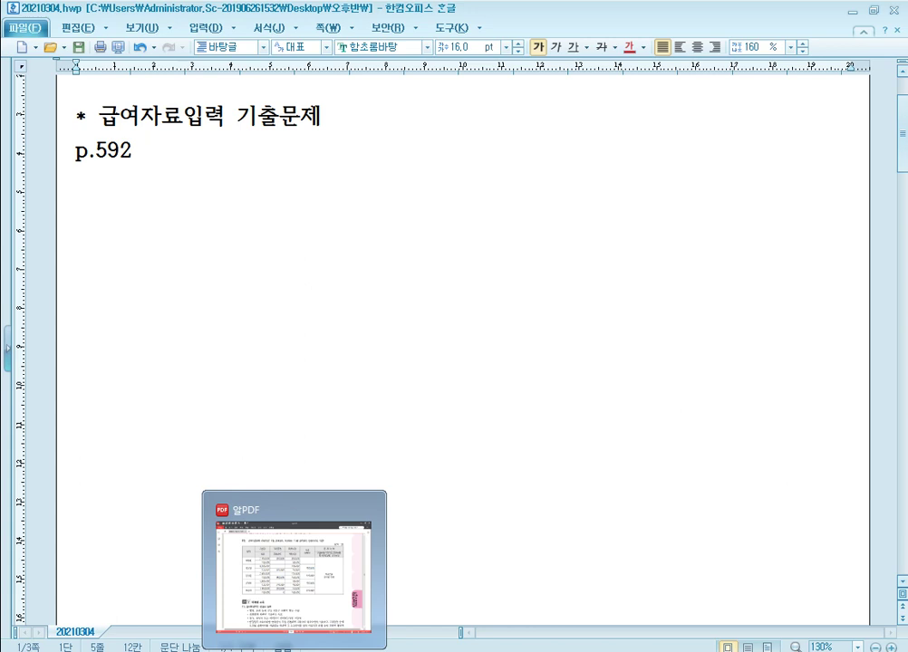
{"action": "type", "text": "1176"}
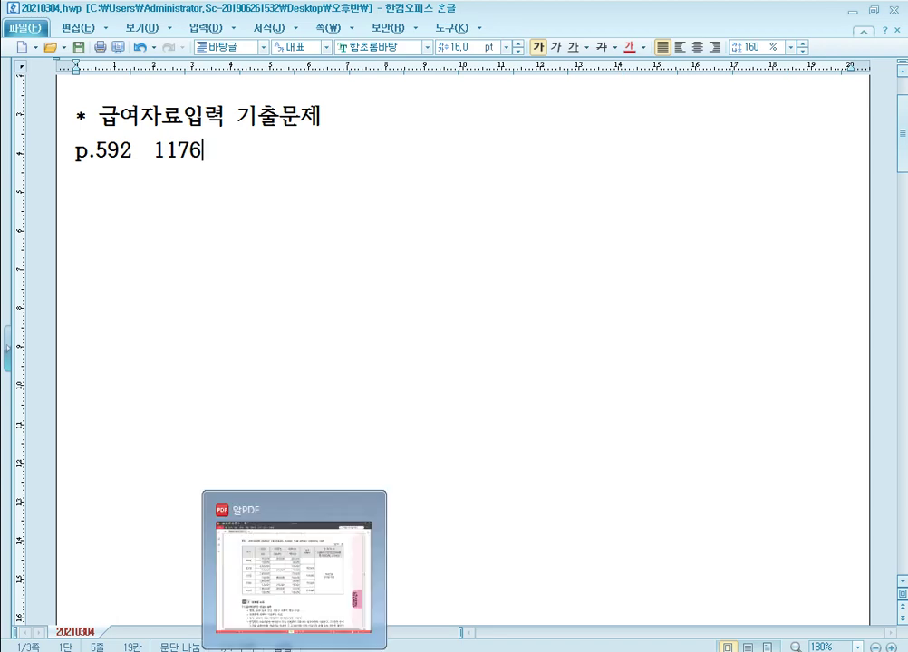
Step: Jump the textbook PDF to page 592, then bring up KcLep's company list
{"action": "left_click", "coordinate": [290, 571]}
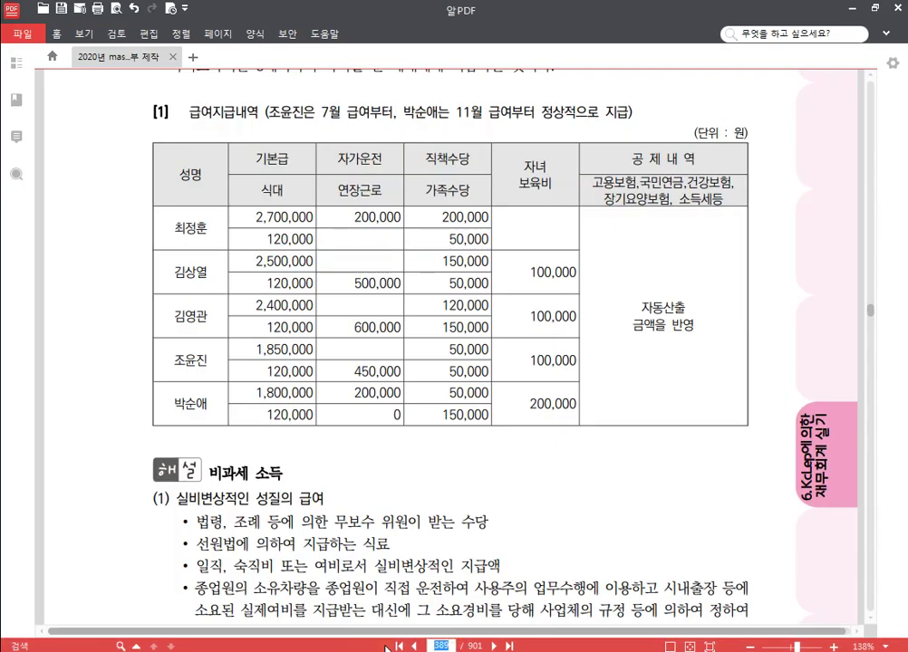
{"action": "type", "text": "592"}
{"action": "key", "text": "Return"}
{"action": "scroll", "coordinate": [447, 396], "scroll_direction": "down", "scroll_amount": 3}
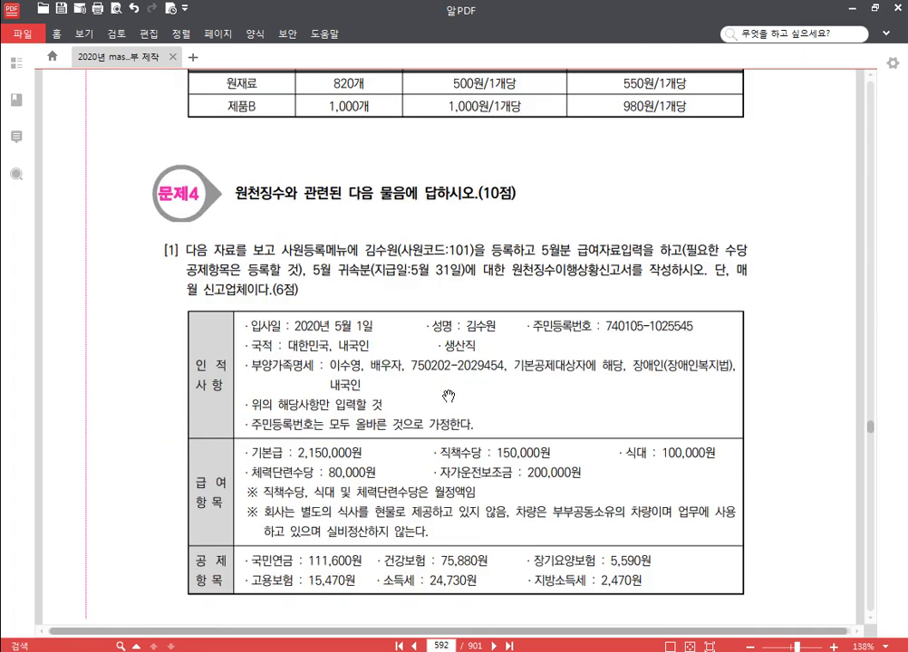
{"action": "scroll", "coordinate": [449, 397], "scroll_direction": "down", "scroll_amount": 2}
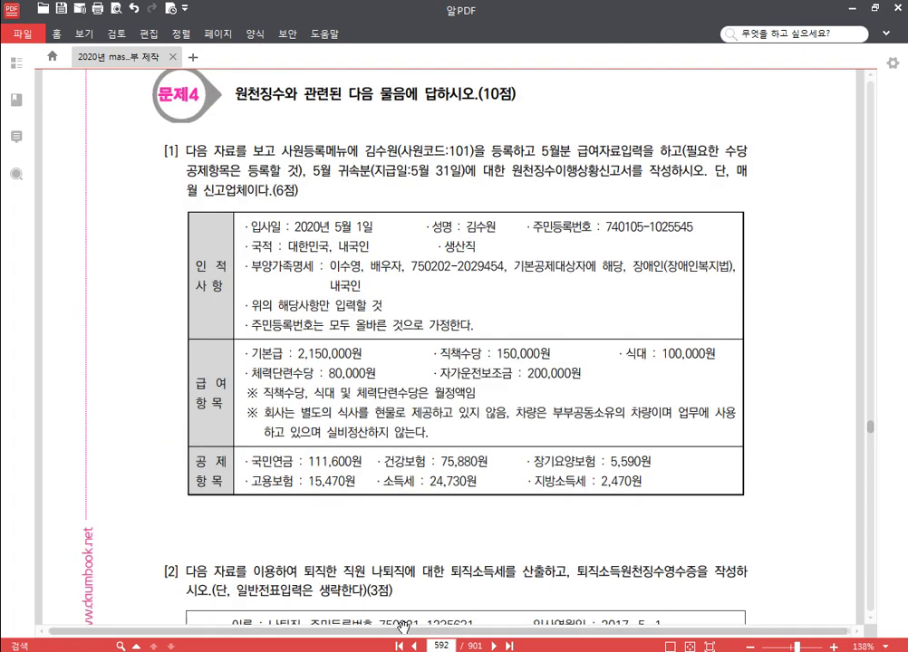
{"action": "key", "text": "alt+Tab"}
{"action": "left_click", "coordinate": [842, 150]}
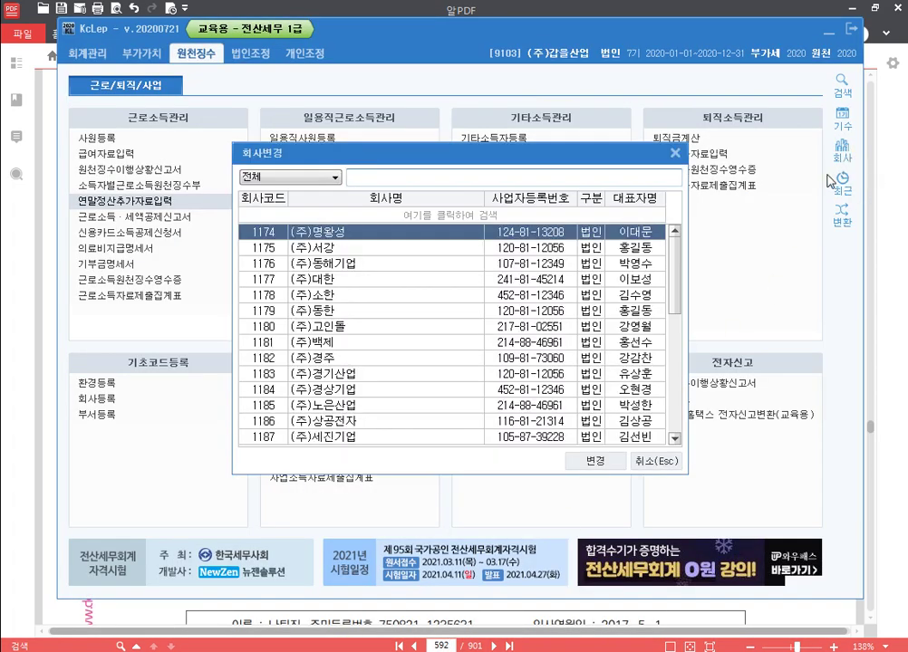
Step: Switch KcLep to company 1176 (주)동해기업 and return to the Hangul notes
{"action": "type", "text": "1176"}
{"action": "key", "text": "Return"}
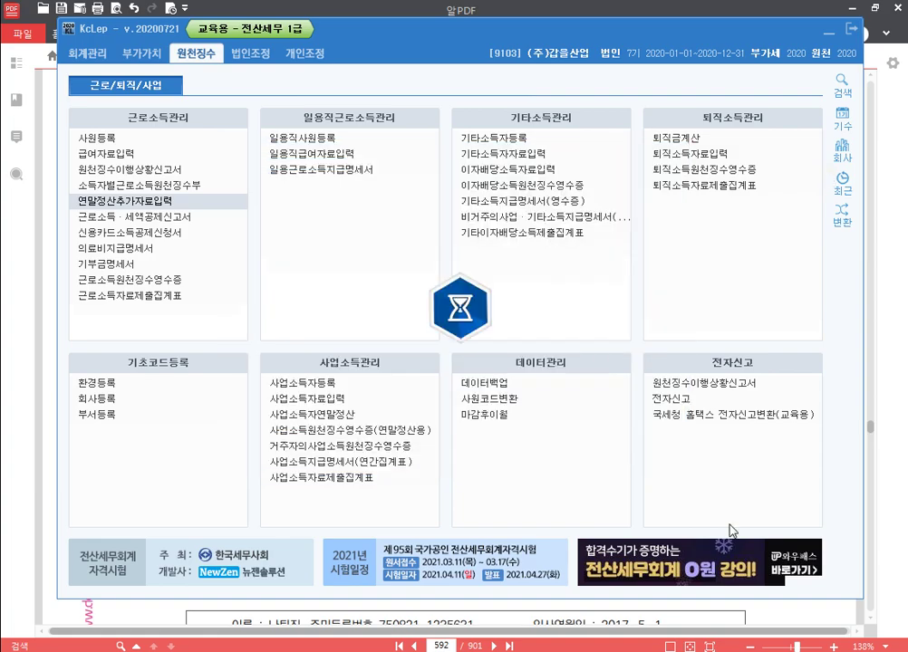
{"action": "key", "text": "alt+Tab"}
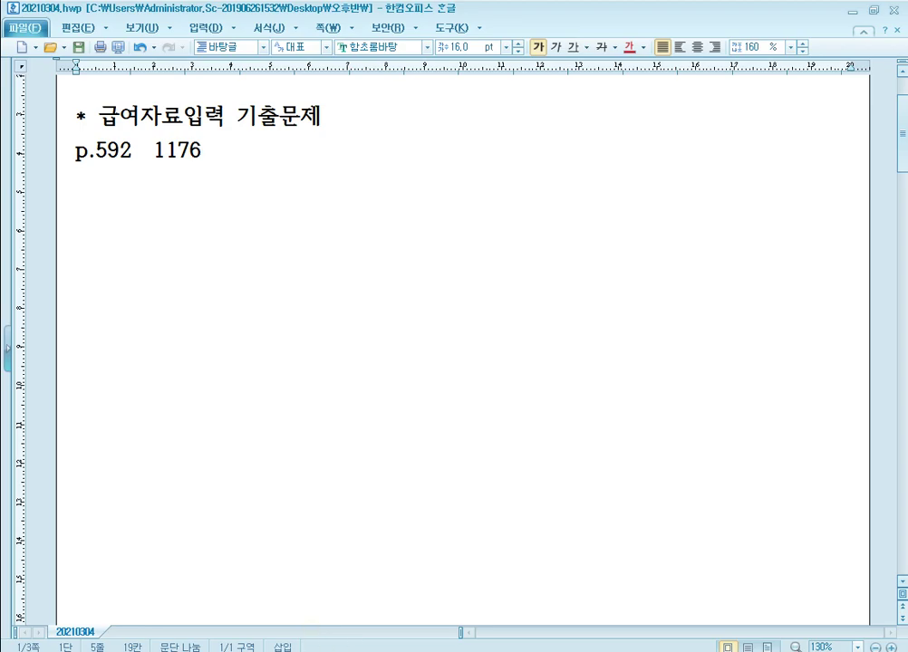
Step: Switch to the 알PDF textbook showing page 592's 문제4 withholding-tax question
{"action": "key", "text": "alt+Tab"}
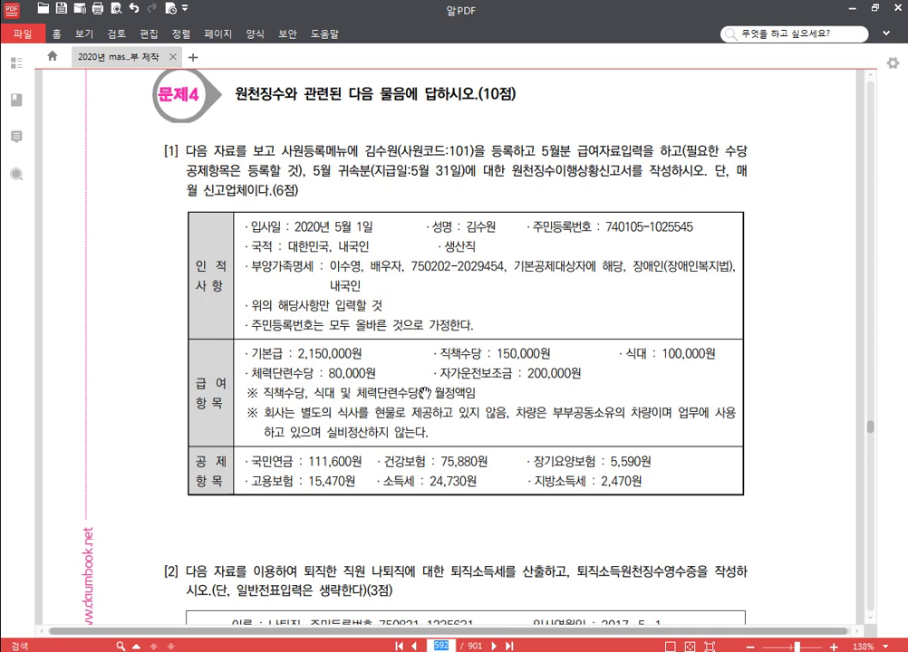
{"action": "scroll", "coordinate": [164, 326], "scroll_direction": "down", "scroll_amount": 1}
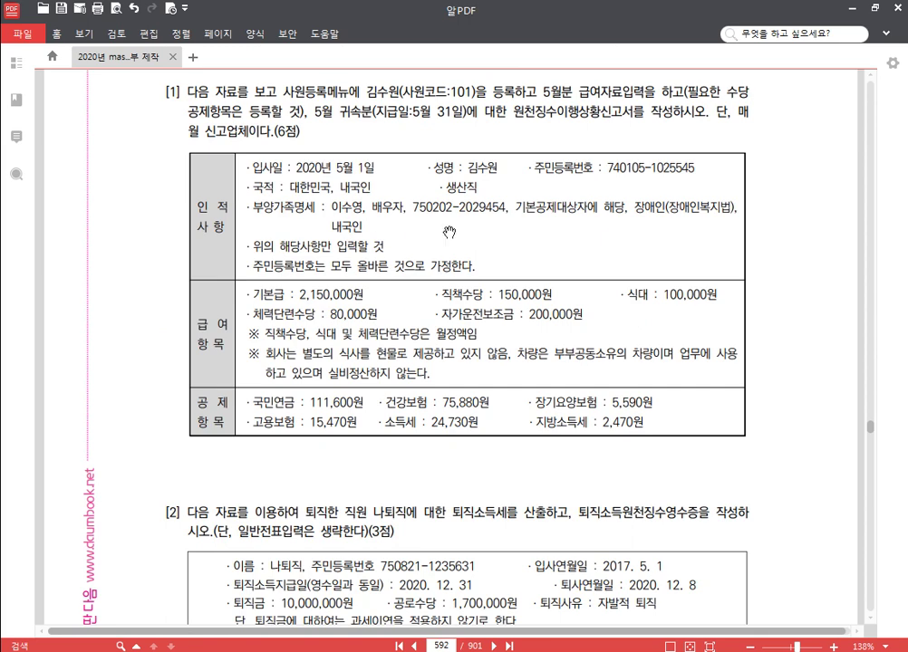
{"action": "scroll", "coordinate": [363, 174], "scroll_direction": "up", "scroll_amount": 1}
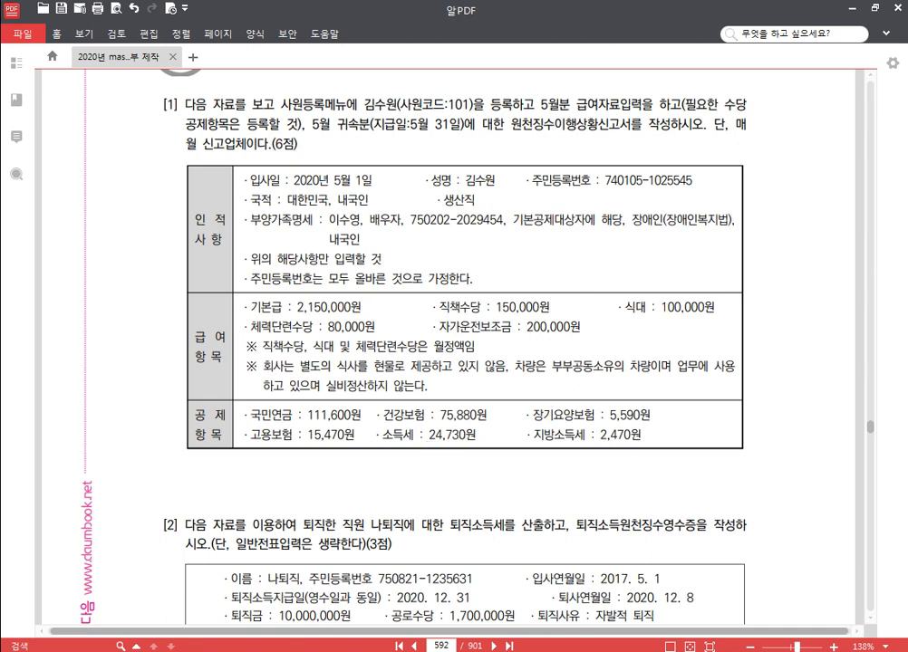
Step: In 사원등록, add employee 101 with the employee's name and resident registration number
{"action": "key", "text": "alt+Tab"}
{"action": "left_click", "coordinate": [161, 138]}
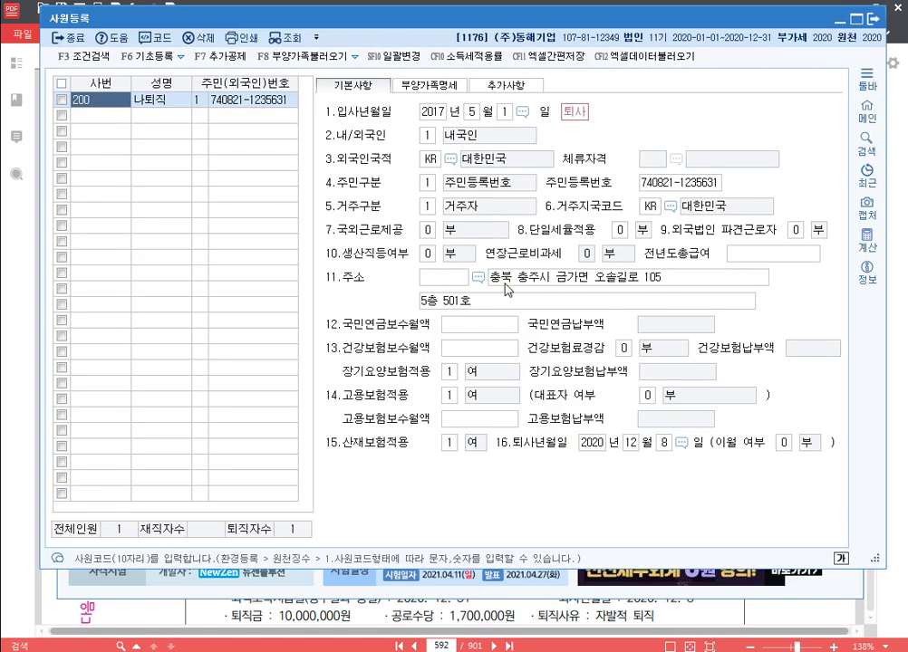
{"action": "key", "text": "Down"}
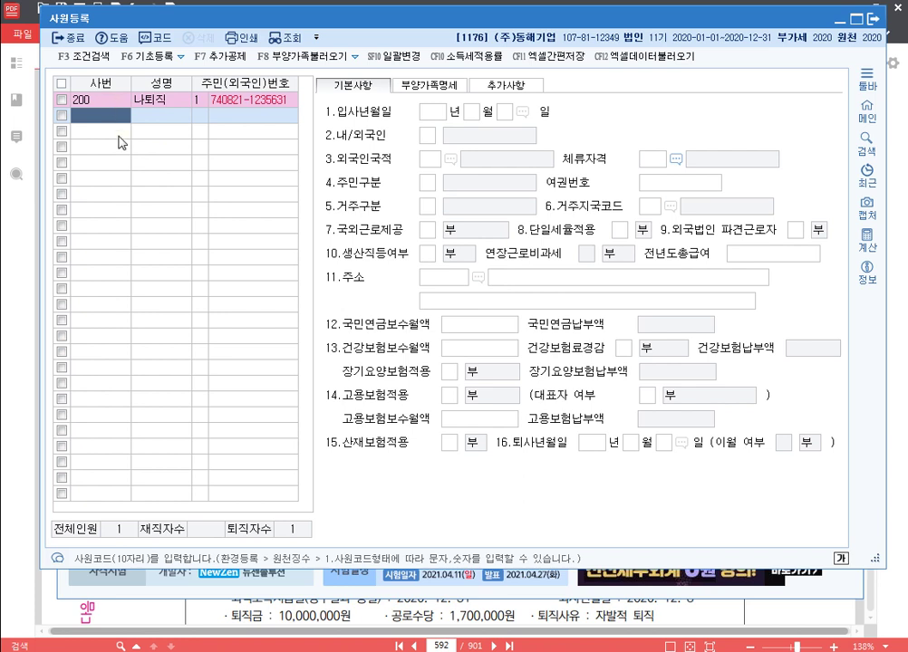
{"action": "type", "text": "101"}
{"action": "key", "text": "Return"}
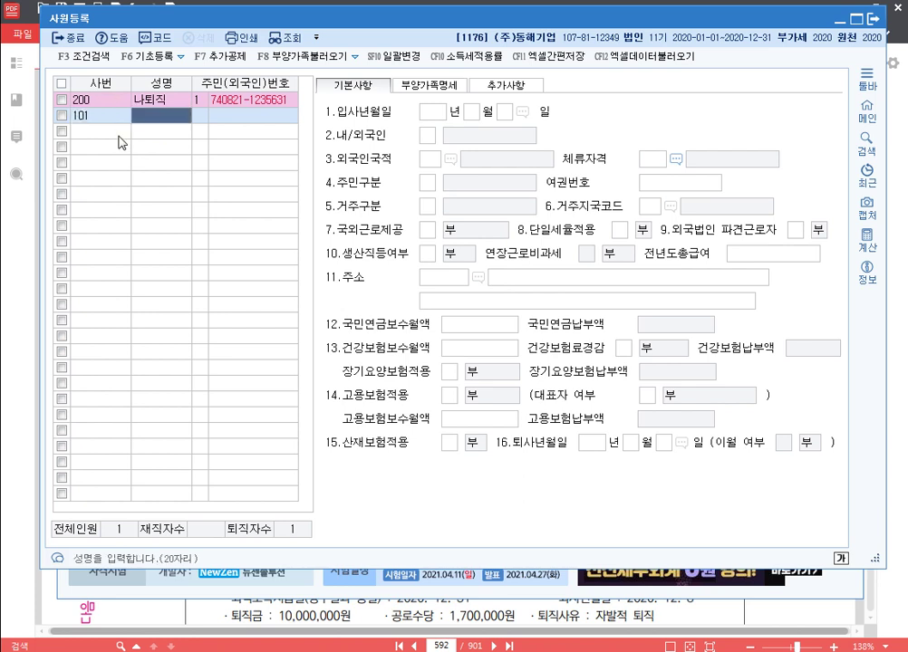
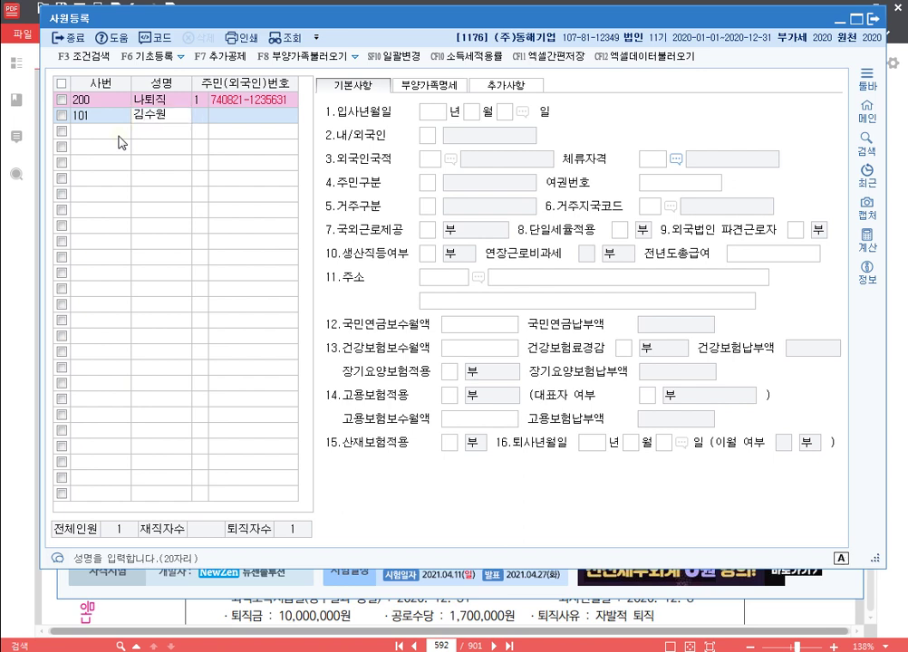
{"action": "key", "text": "Return"}
{"action": "key", "text": "Return"}
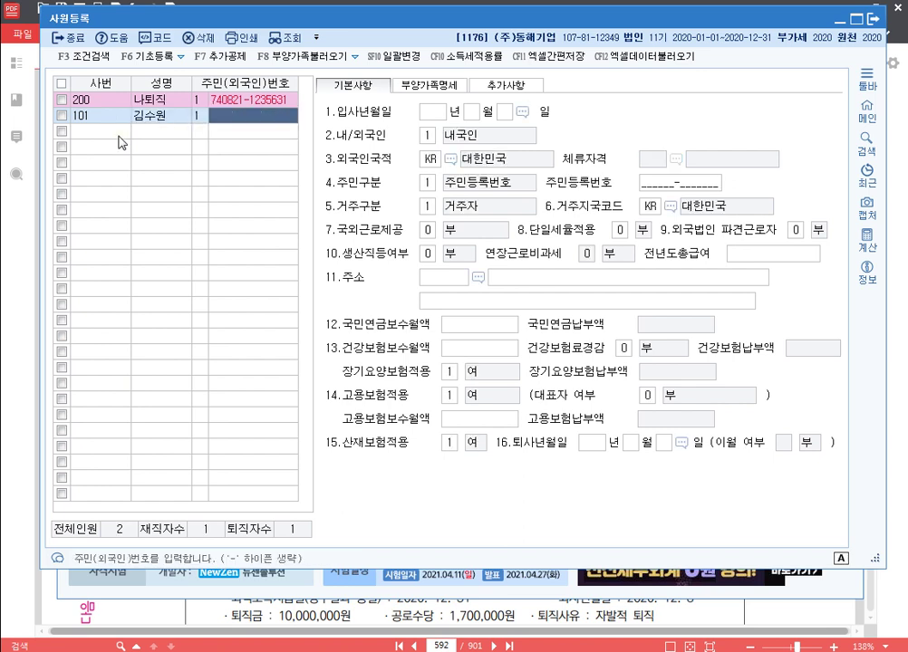
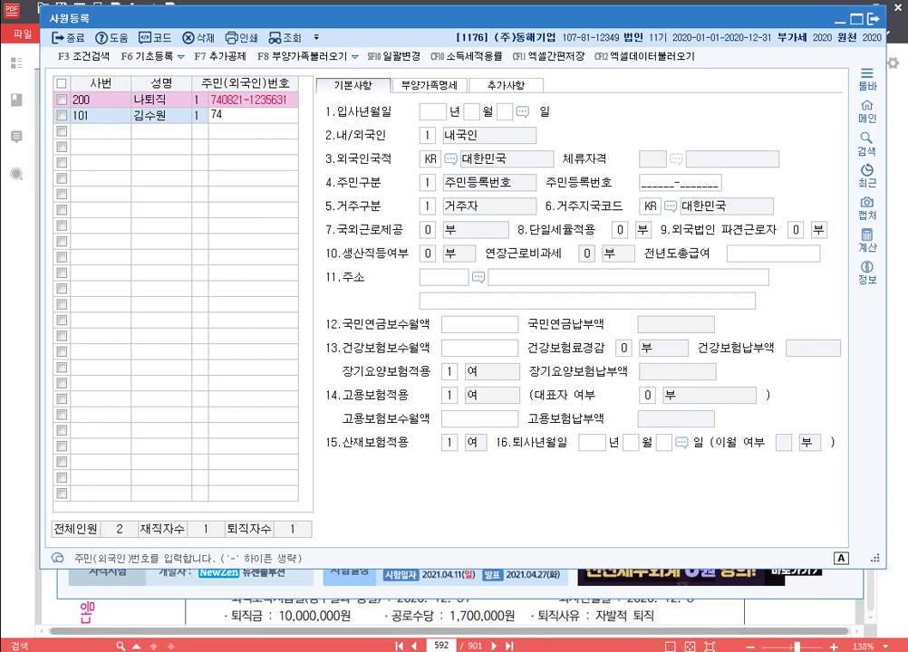
{"action": "key", "text": "Return"}
Step: Set hire date 2020-05-01, keep default residency, set 생산직 to 1 (여), and view 부양가족명세
{"action": "type", "text": "2020"}
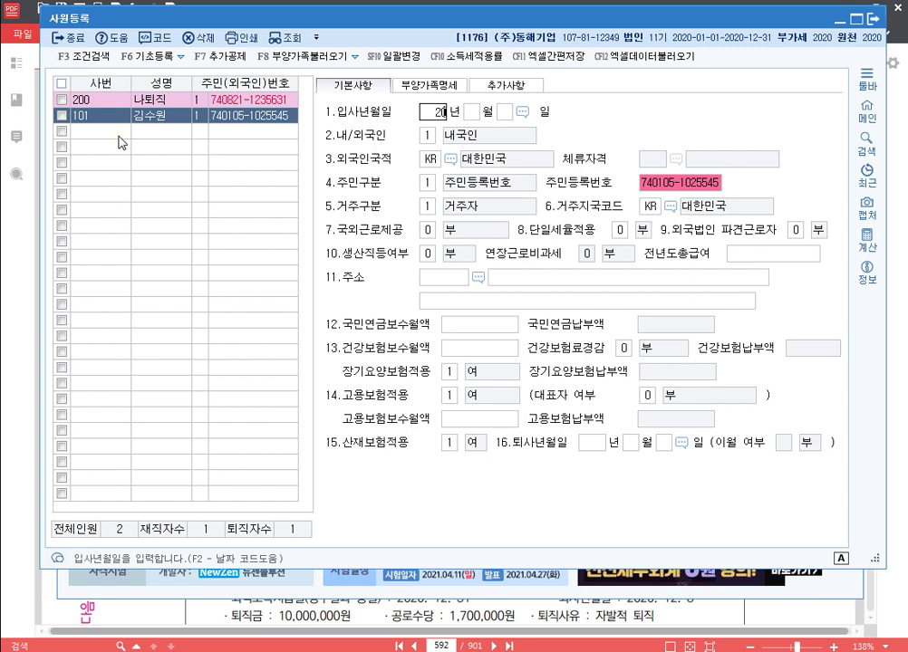
{"action": "key", "text": "Return"}
{"action": "type", "text": "5"}
{"action": "key", "text": "Return"}
{"action": "type", "text": "1"}
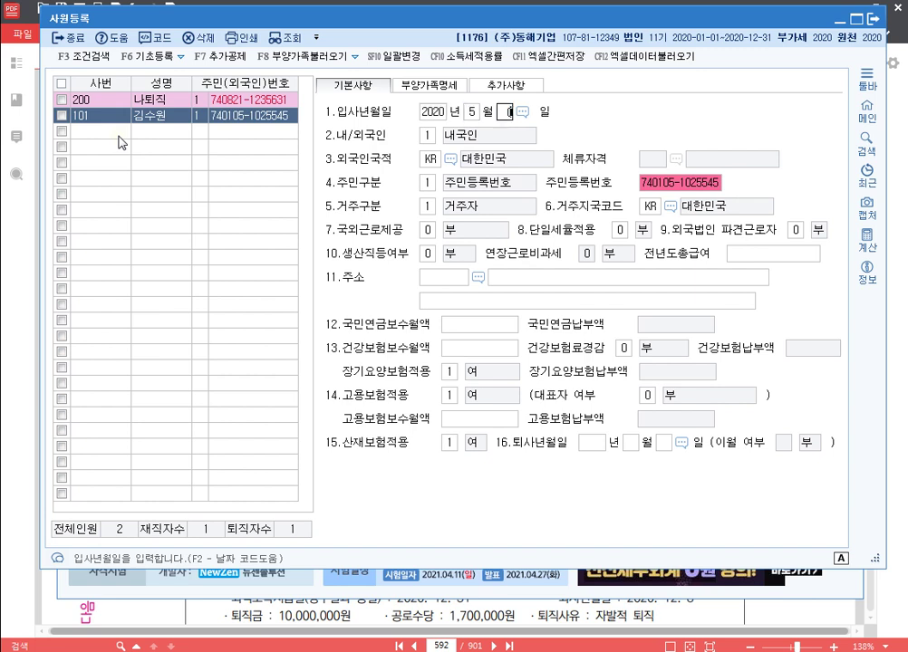
{"action": "key", "text": "Return"}
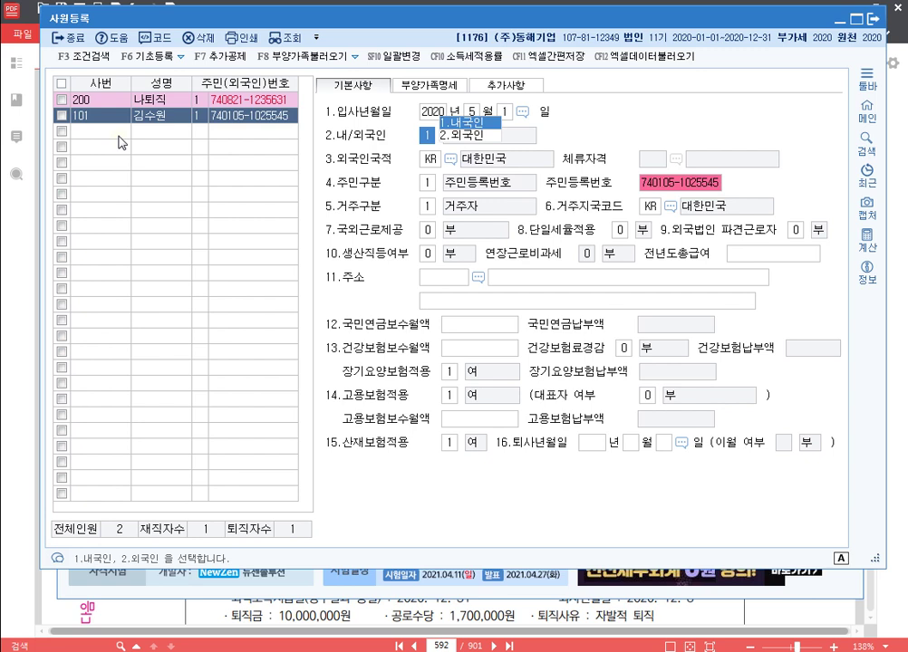
{"action": "key", "text": "Return"}
{"action": "key", "text": "Return"}
{"action": "key", "text": "Return"}
{"action": "key", "text": "Return"}
{"action": "key", "text": "Return"}
{"action": "key", "text": "Return"}
{"action": "key", "text": "Return"}
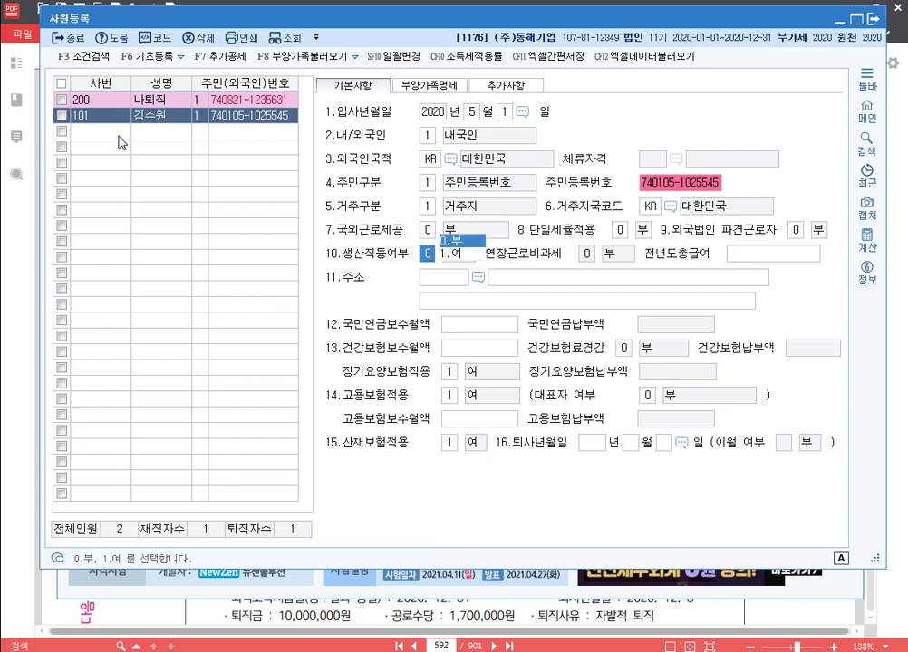
{"action": "type", "text": "1"}
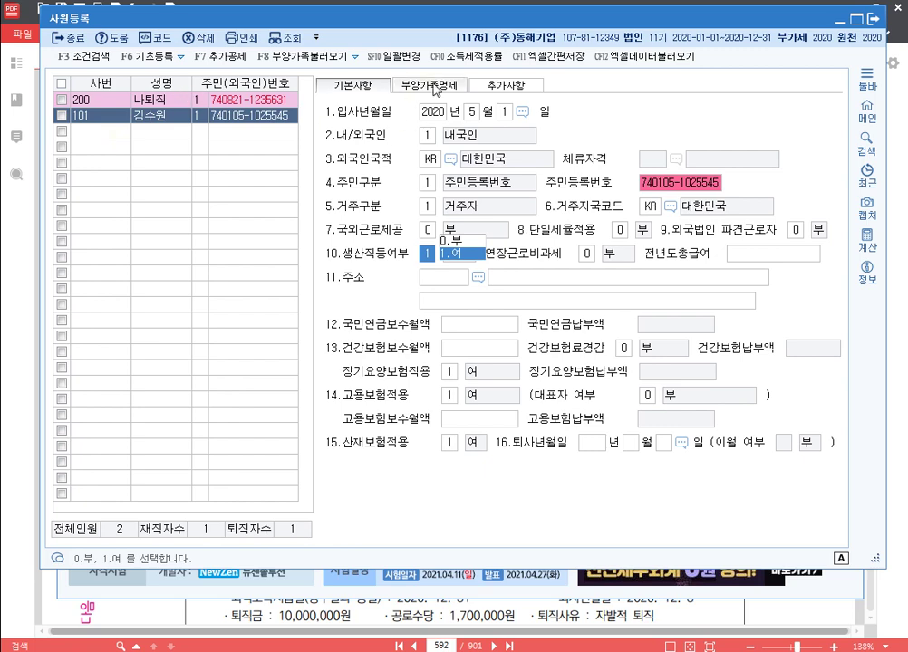
{"action": "left_click", "coordinate": [436, 87]}
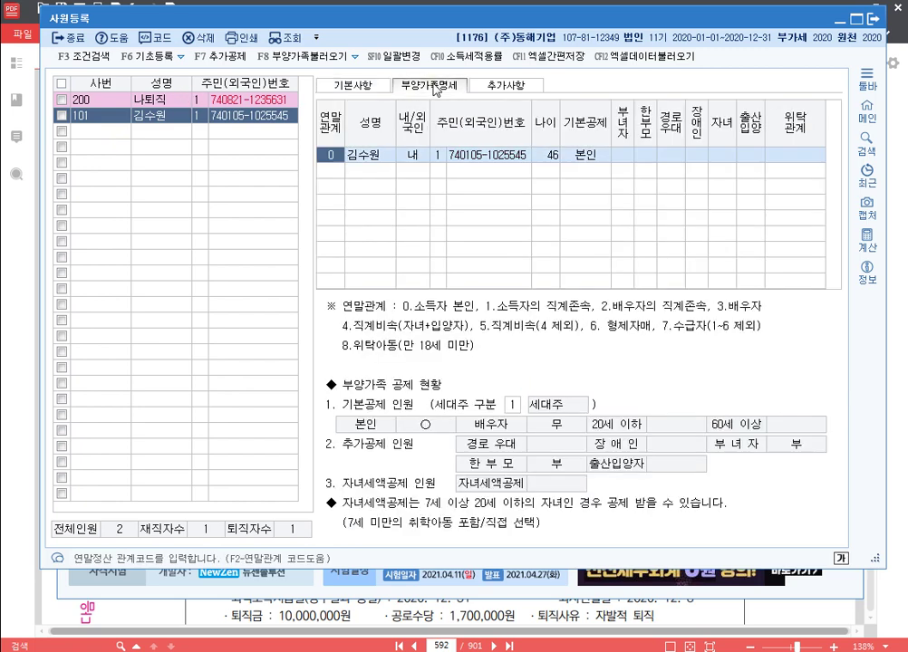
Step: Add a dependent row with 연말관계 3, the spouse's name, 내국인, and the spouse's resident number
{"action": "left_click", "coordinate": [335, 176]}
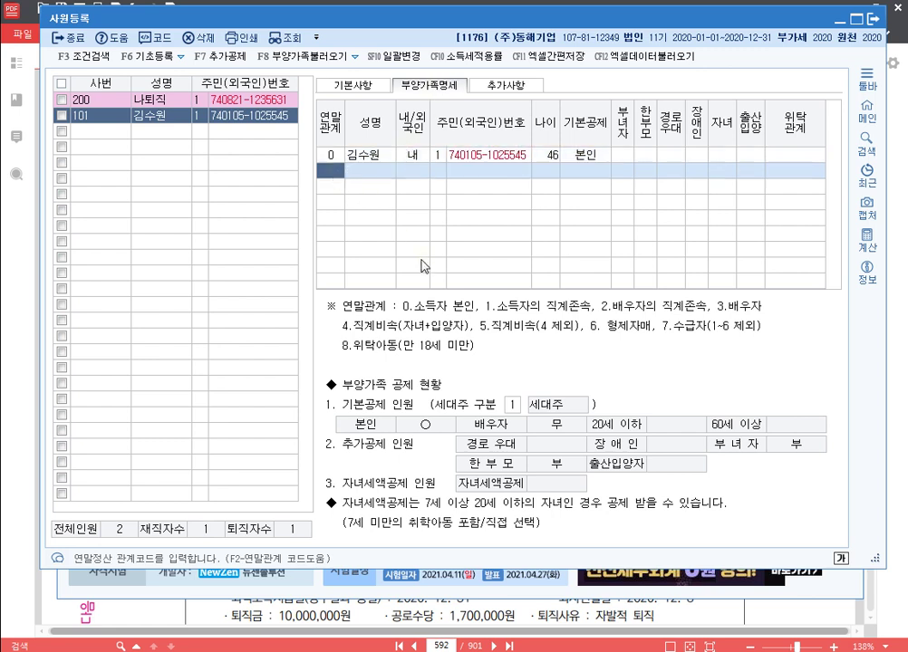
{"action": "type", "text": "3"}
{"action": "key", "text": "Return"}
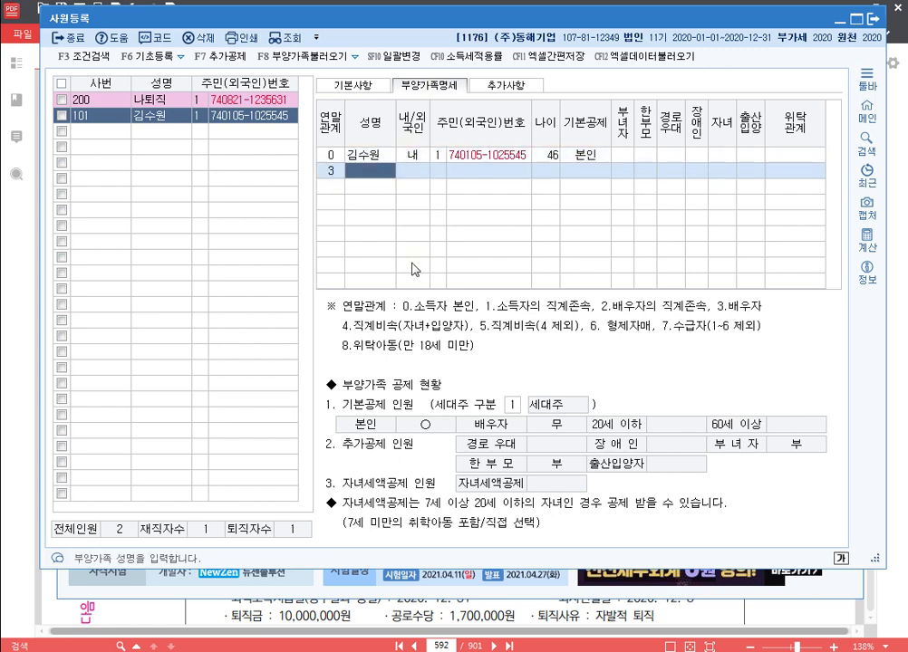
{"action": "key", "text": "Return"}
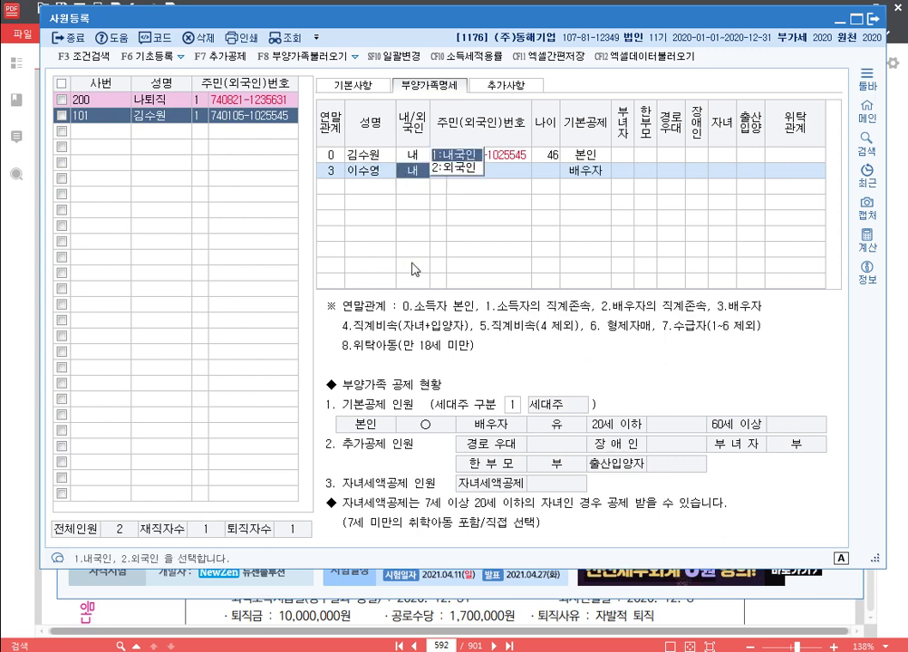
{"action": "key", "text": "Return"}
{"action": "type", "text": "1"}
{"action": "key", "text": "Return"}
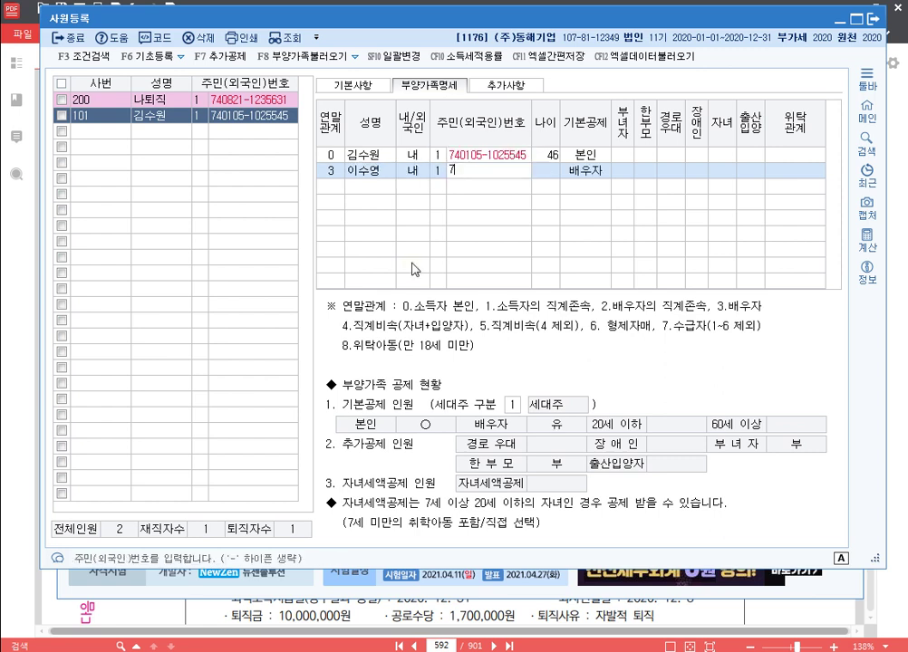
{"action": "key", "text": "Return"}
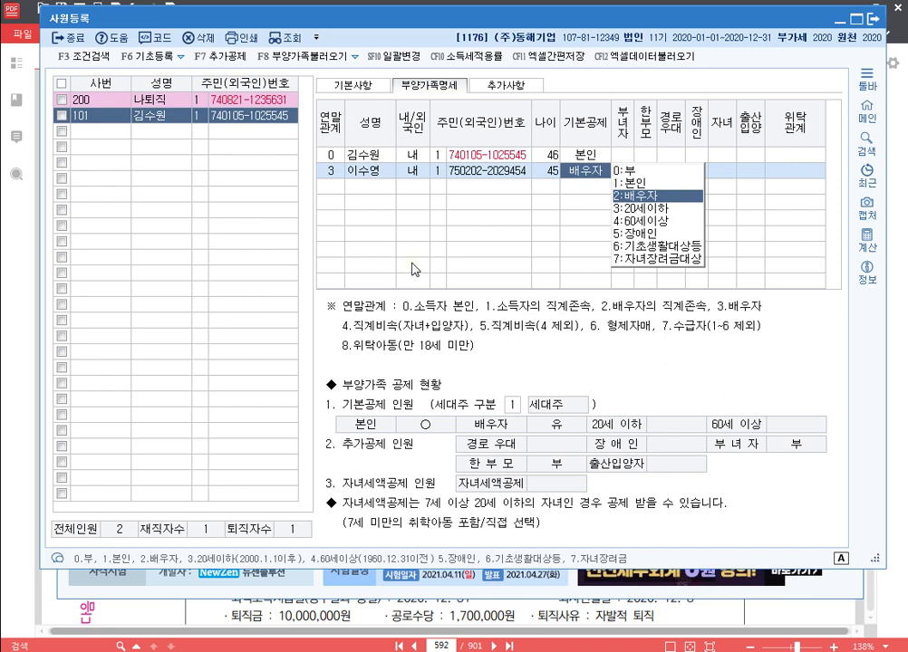
Step: Keep the spouse's 배우자 basic deduction, set 장애인 to 1, and close 사원등록
{"action": "key", "text": "Return"}
{"action": "key", "text": "Return"}
{"action": "key", "text": "Return"}
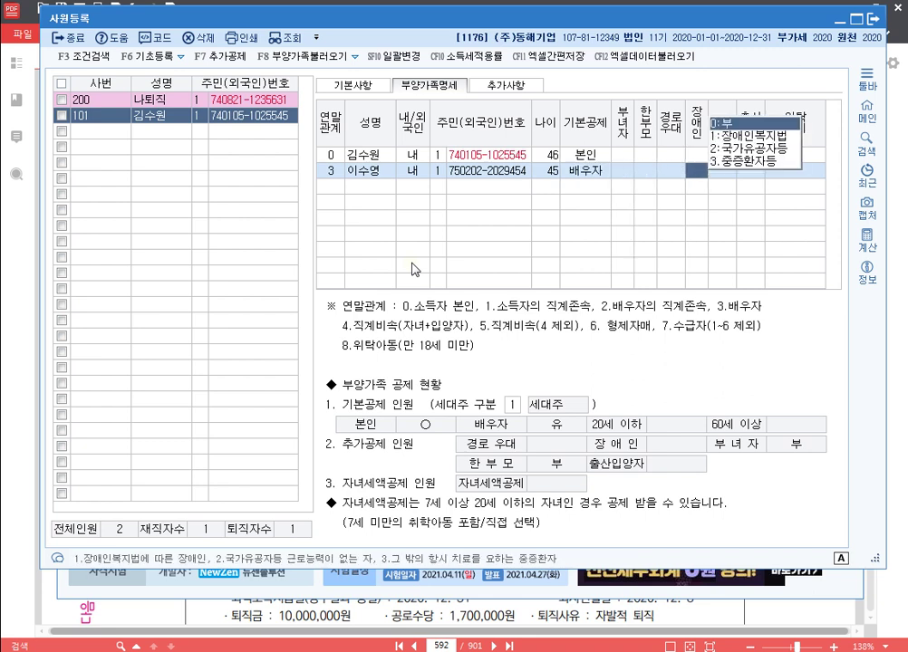
{"action": "type", "text": "1"}
{"action": "key", "text": "Return"}
{"action": "key", "text": "Return"}
{"action": "key", "text": "Return"}
{"action": "key", "text": "Return"}
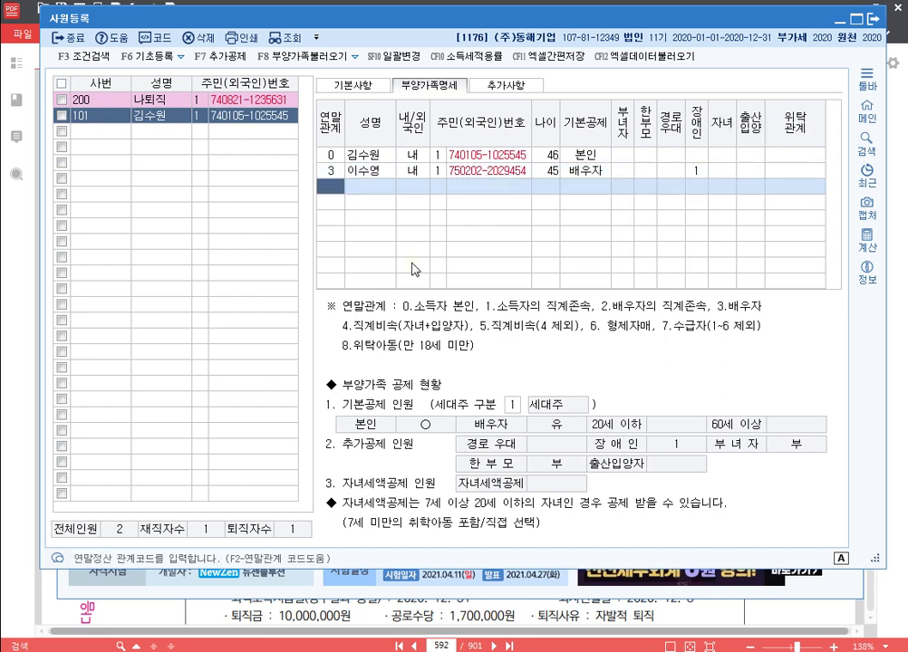
{"action": "key", "text": "Up"}
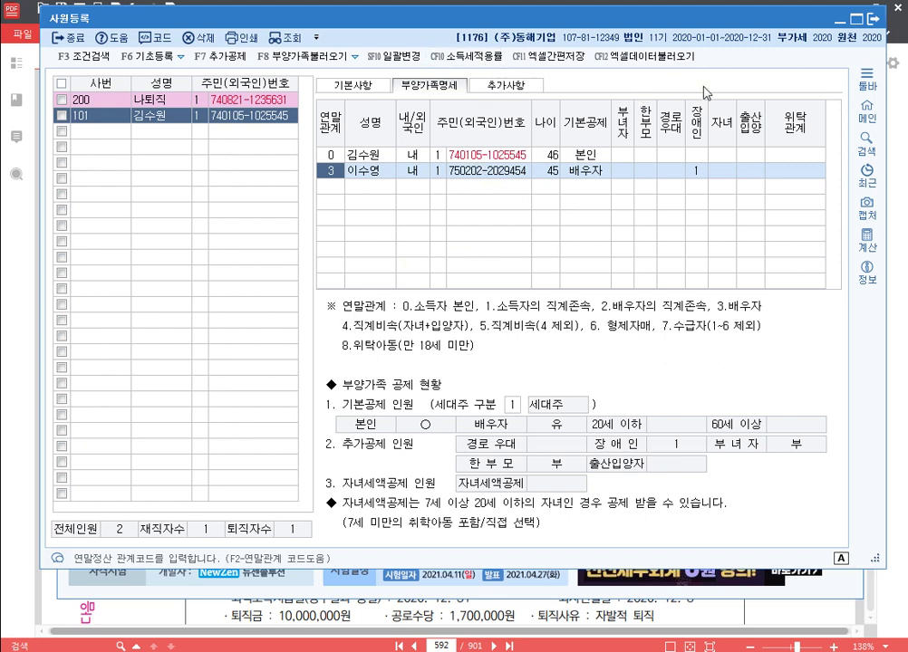
{"action": "left_click", "coordinate": [874, 20]}
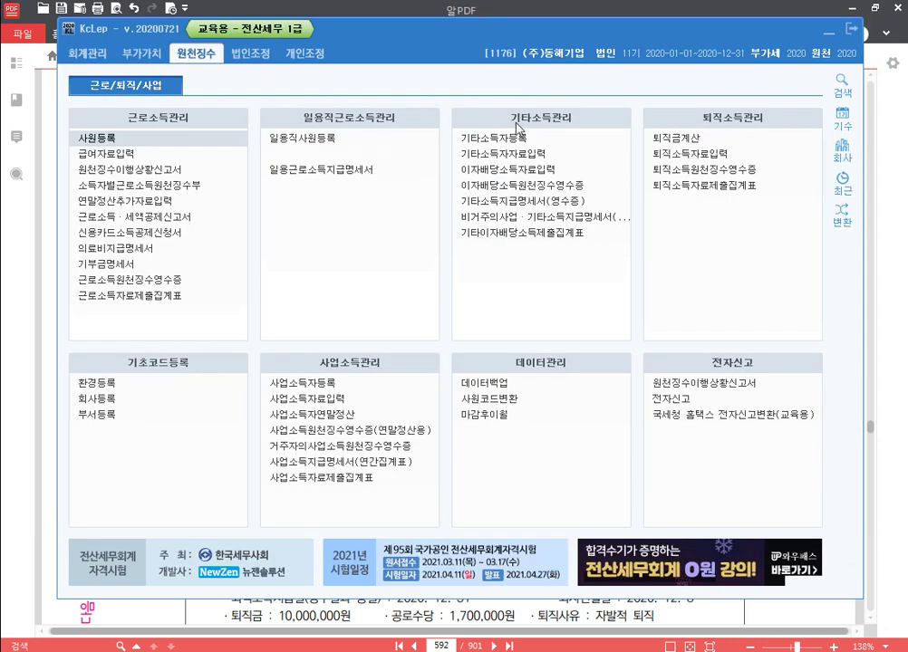
Step: Open 급여자료입력 and its F4 수당공제등록 list of allowance and deduction items
{"action": "left_click", "coordinate": [188, 155]}
{"action": "type", "text": "1"}
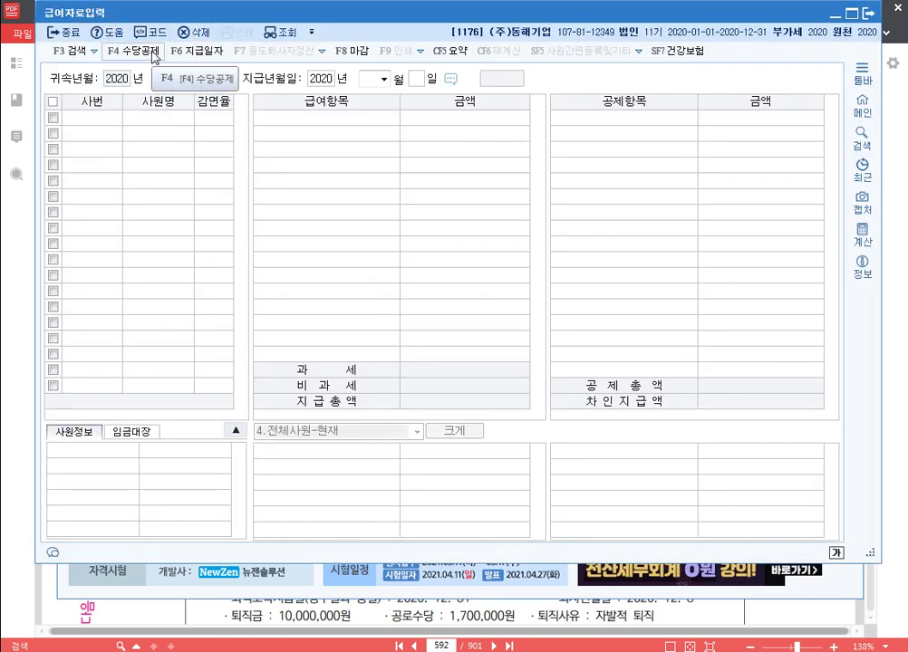
{"action": "left_click", "coordinate": [154, 56]}
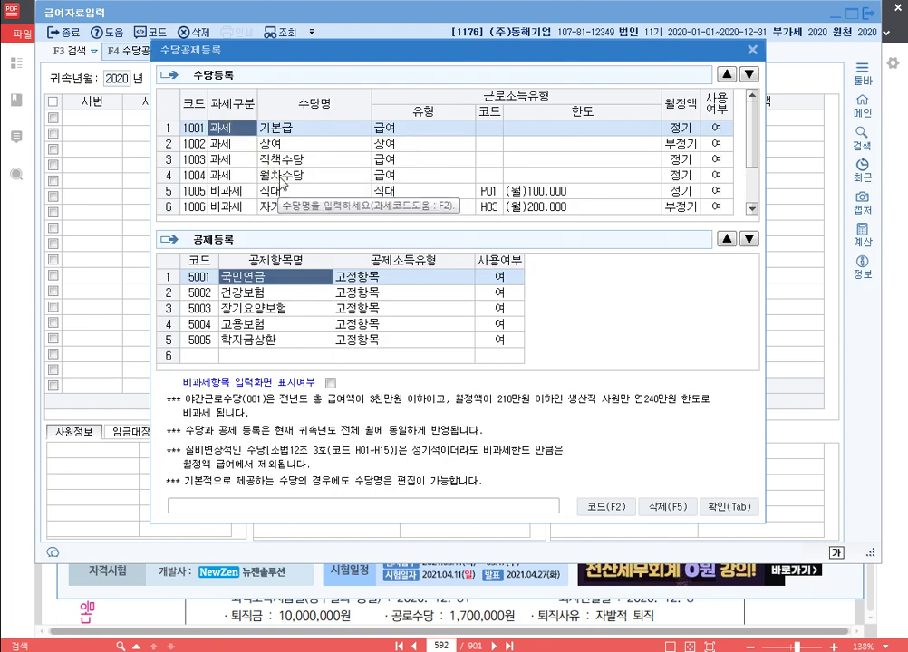
Step: Move 직책수당 up to second place and 식대 up to third place in the allowance list
{"action": "left_click", "coordinate": [529, 155]}
{"action": "left_click", "coordinate": [726, 76]}
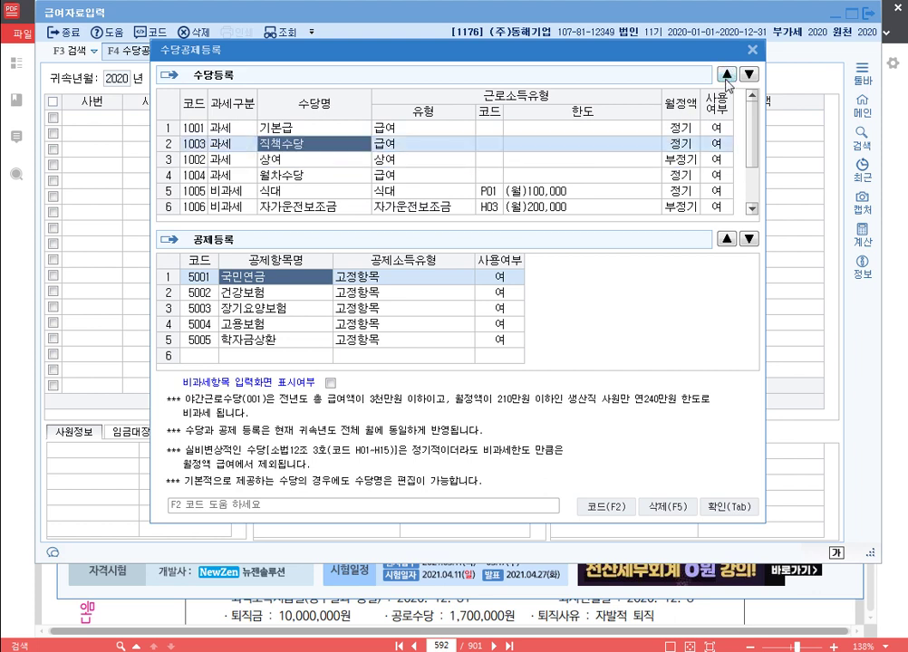
{"action": "left_click", "coordinate": [312, 192]}
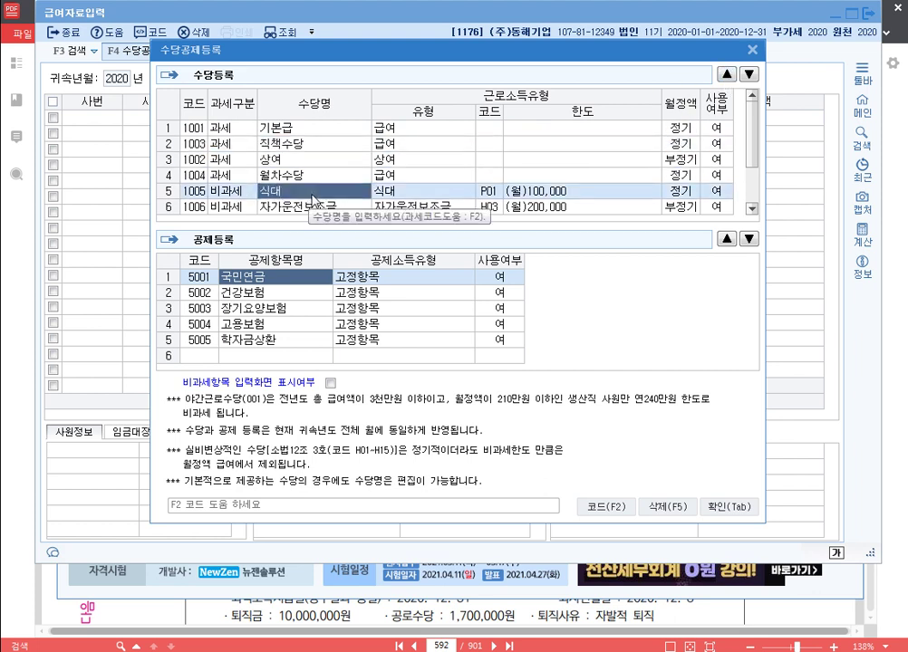
{"action": "left_click", "coordinate": [725, 76]}
{"action": "left_click", "coordinate": [726, 77]}
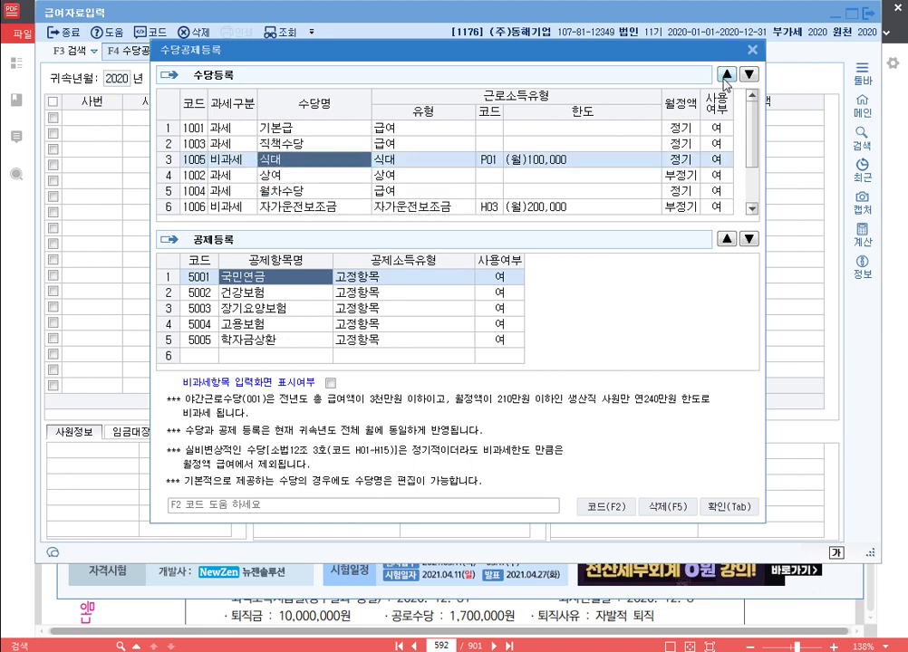
Step: Add taxable allowance 체력단련수당 (2001), then move it and 자가운전보조금 up the list
{"action": "scroll", "coordinate": [263, 201], "scroll_direction": "down", "scroll_amount": 1}
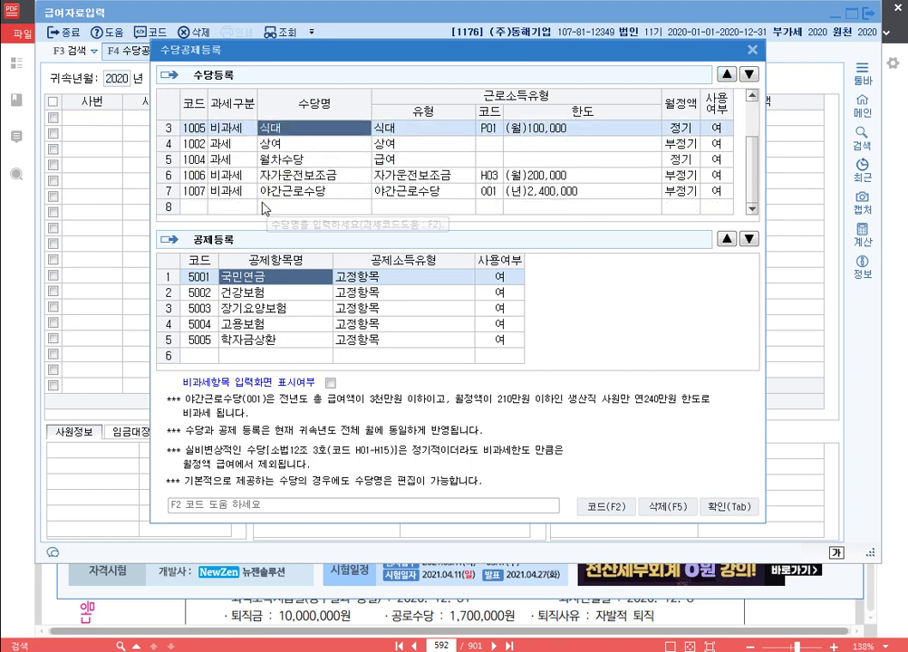
{"action": "left_click", "coordinate": [251, 211]}
{"action": "type", "text": "1"}
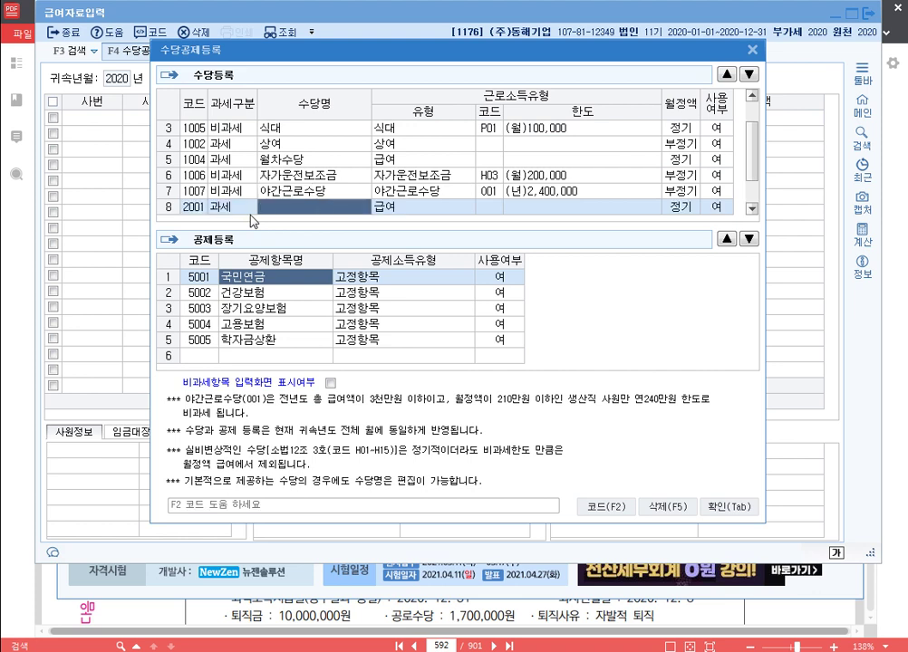
{"action": "type", "text": "체력"}
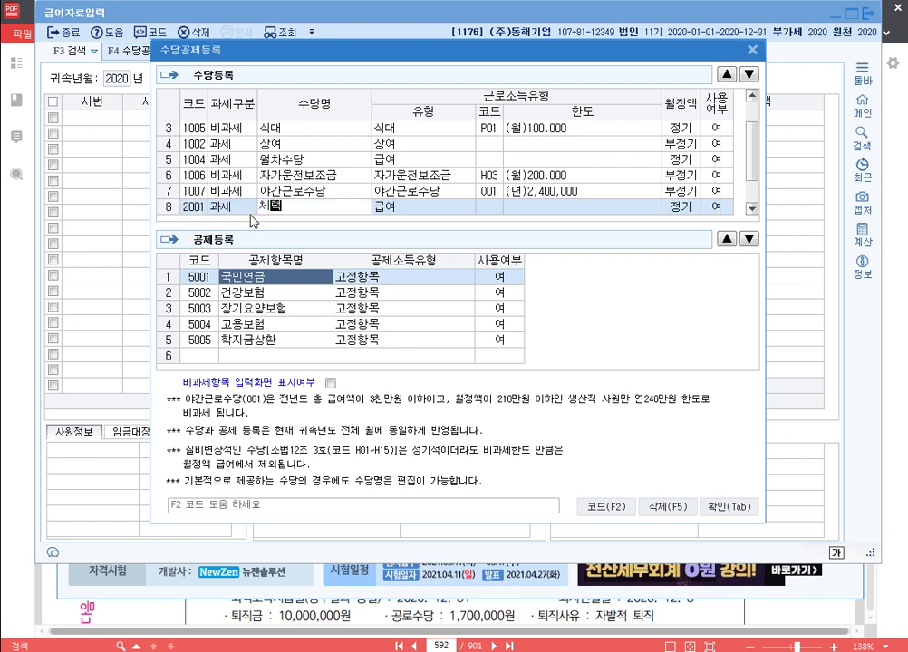
{"action": "type", "text": "단련수당"}
{"action": "key", "text": "Return"}
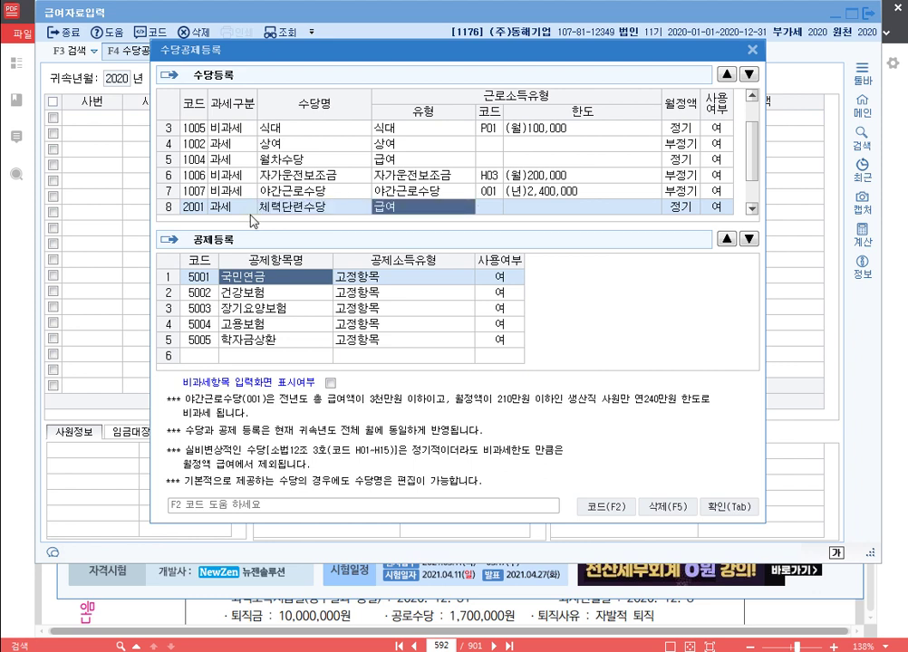
{"action": "left_click", "coordinate": [726, 74]}
{"action": "left_click", "coordinate": [726, 74]}
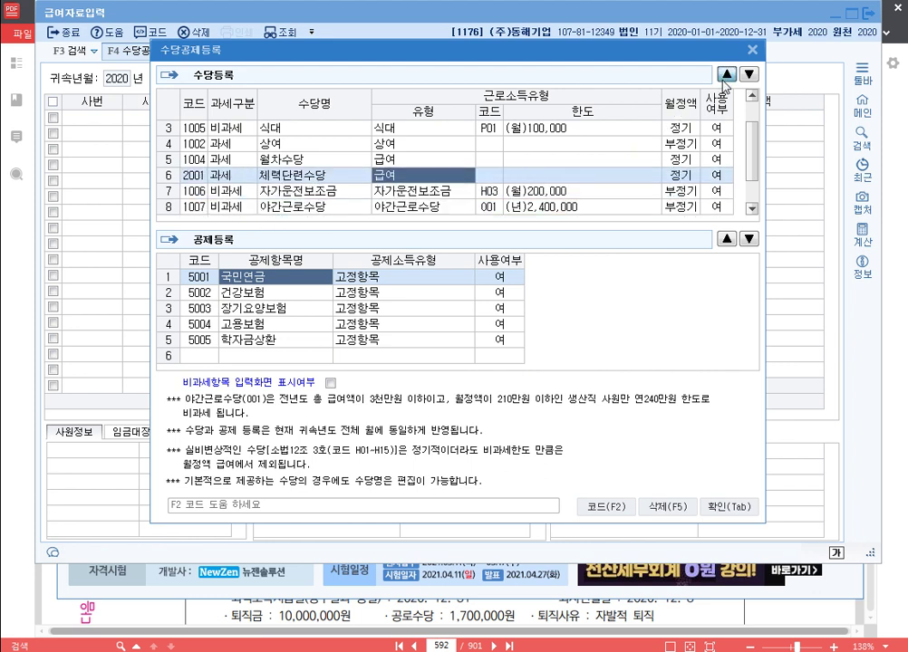
{"action": "left_click", "coordinate": [726, 74]}
{"action": "left_click", "coordinate": [726, 74]}
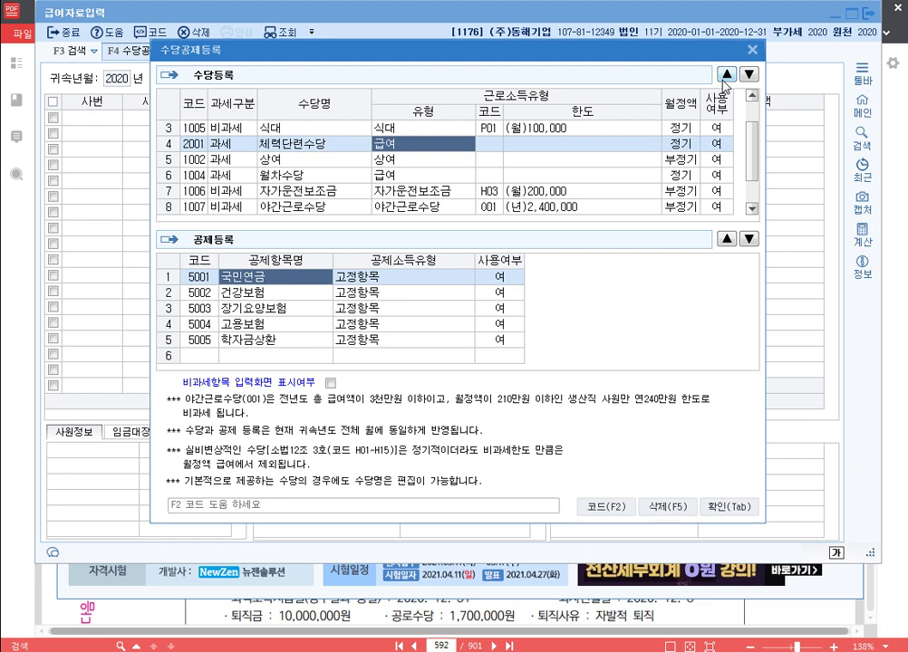
{"action": "left_click", "coordinate": [342, 192]}
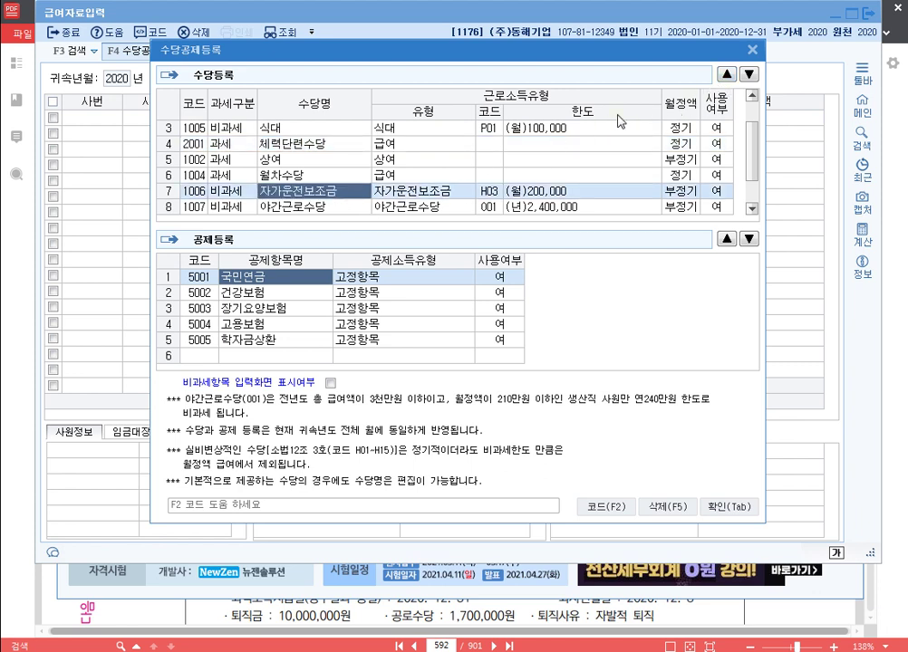
{"action": "key", "text": "ctrl+Up"}
{"action": "key", "text": "ctrl+Up"}
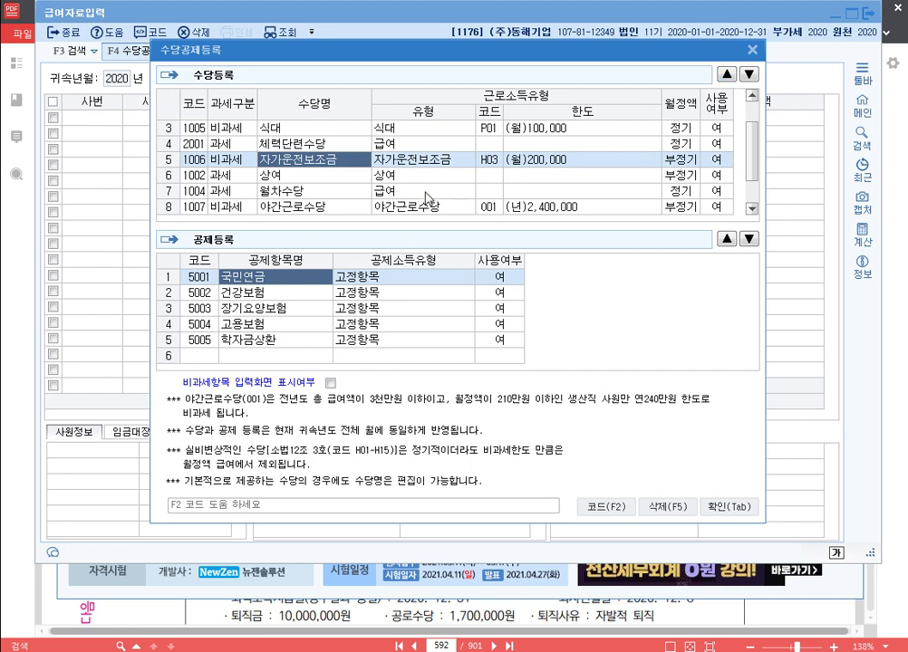
{"action": "scroll", "coordinate": [412, 190], "scroll_direction": "up", "scroll_amount": 1}
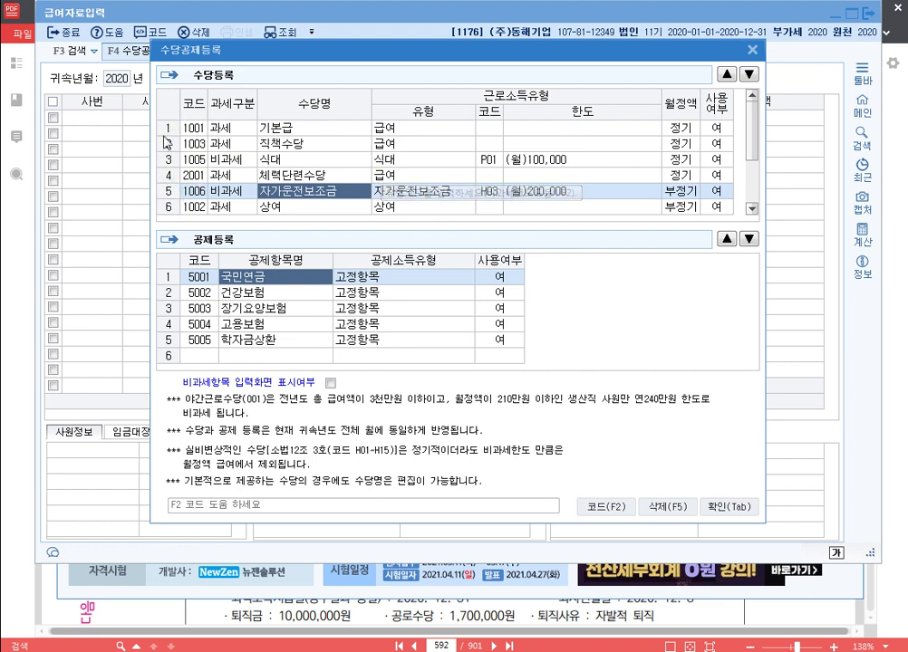
Step: Set 상여, 월차수당 and 야간근로수당 to unused, then confirm the allowance setup
{"action": "left_click", "coordinate": [722, 208]}
{"action": "key", "text": "0"}
{"action": "key", "text": "Return"}
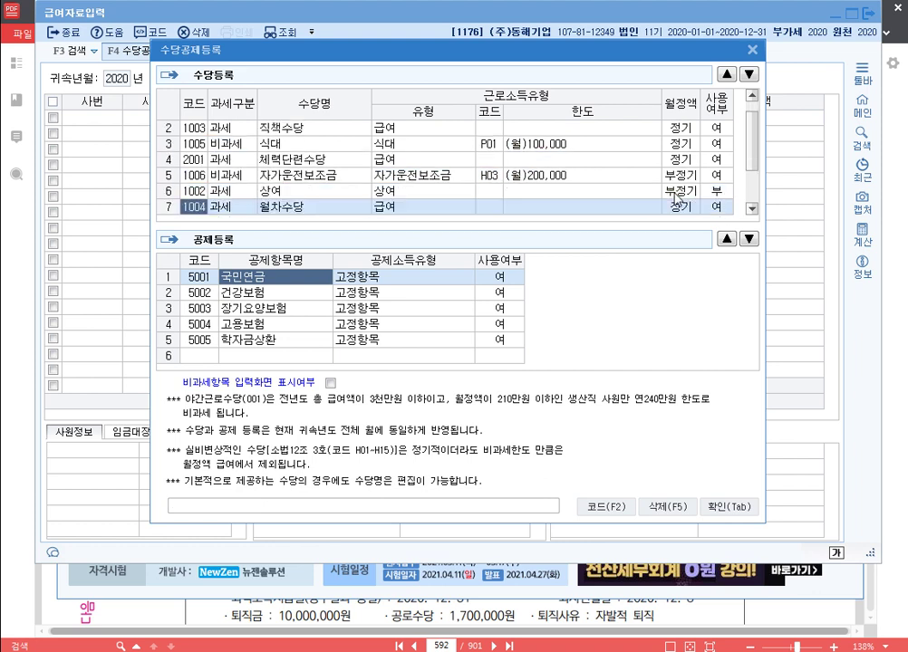
{"action": "left_click", "coordinate": [701, 209]}
{"action": "key", "text": "0"}
{"action": "key", "text": "Return"}
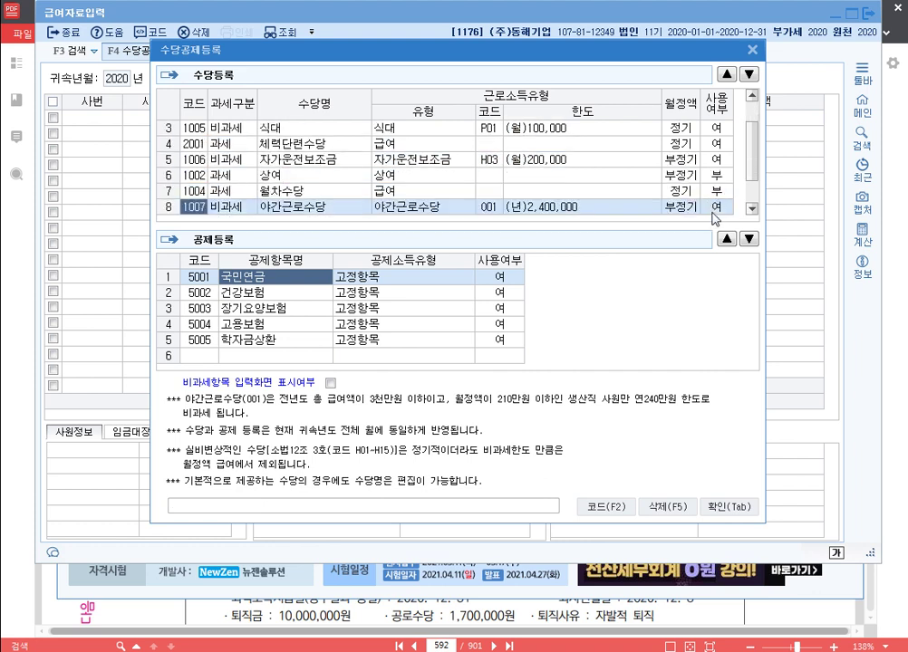
{"action": "left_click", "coordinate": [706, 209]}
{"action": "key", "text": "Return"}
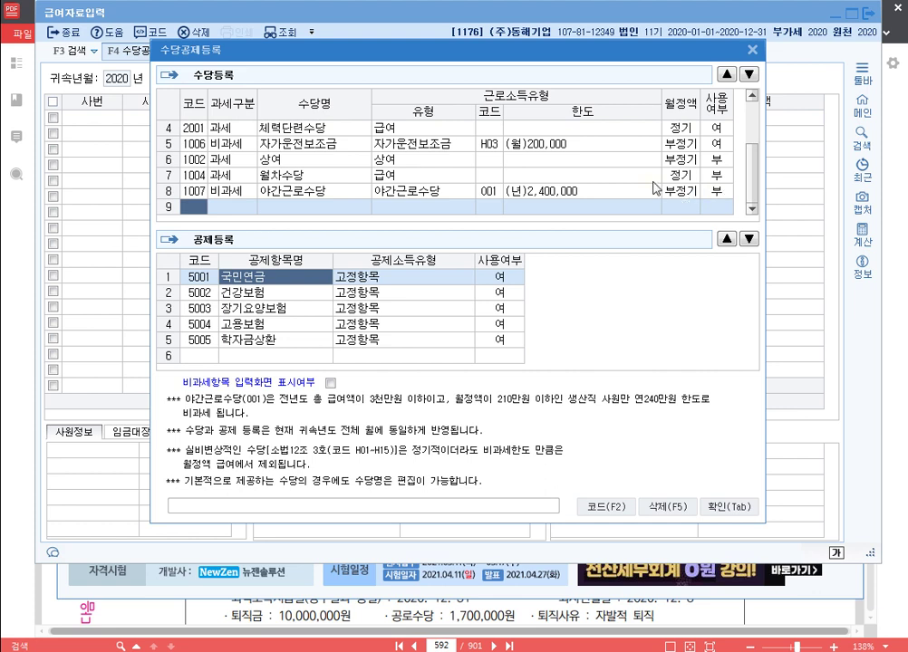
{"action": "scroll", "coordinate": [652, 187], "scroll_direction": "up", "scroll_amount": 1}
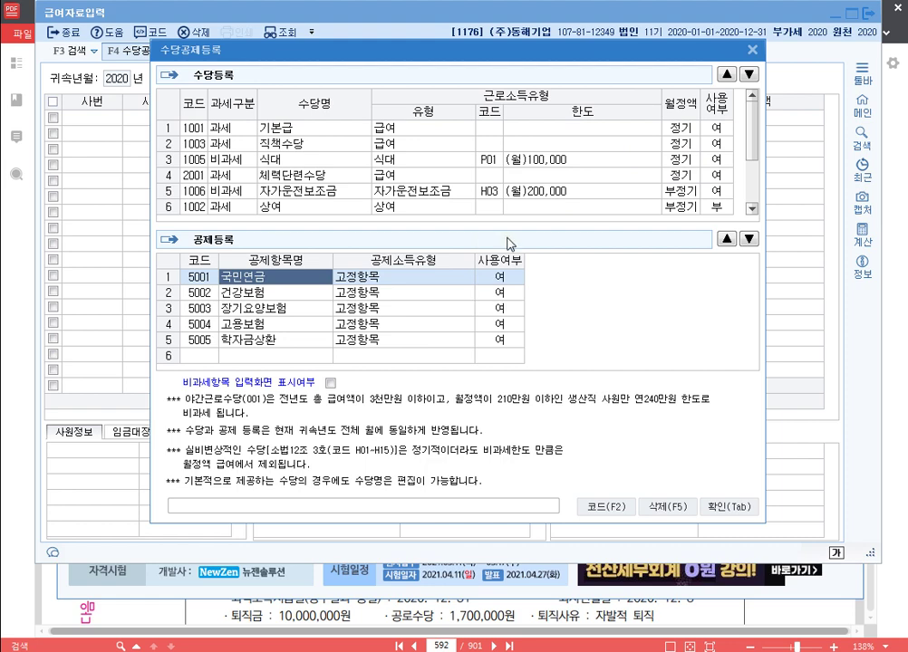
{"action": "left_click", "coordinate": [738, 506]}
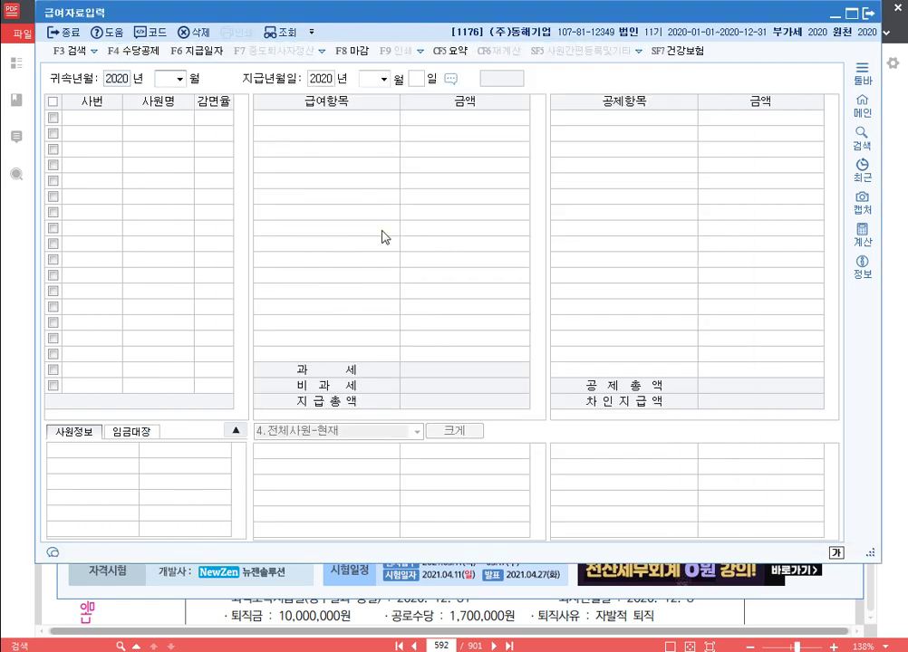
Step: Set the 귀속 month to 05 and the pay day to 31
{"action": "type", "text": "05"}
{"action": "key", "text": "Return"}
{"action": "key", "text": "Return"}
{"action": "key", "text": "Return"}
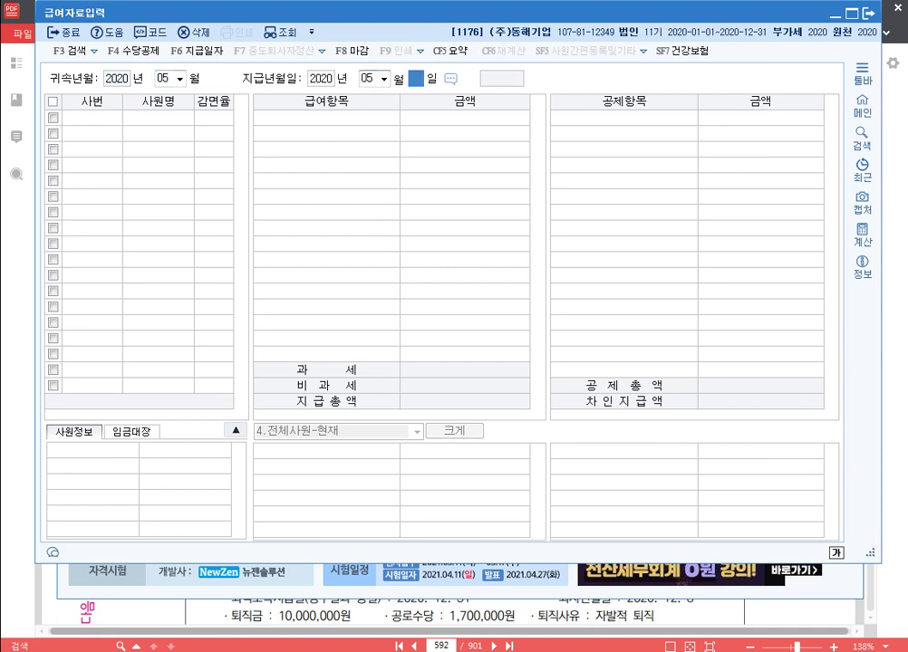
{"action": "type", "text": "31"}
{"action": "key", "text": "Return"}
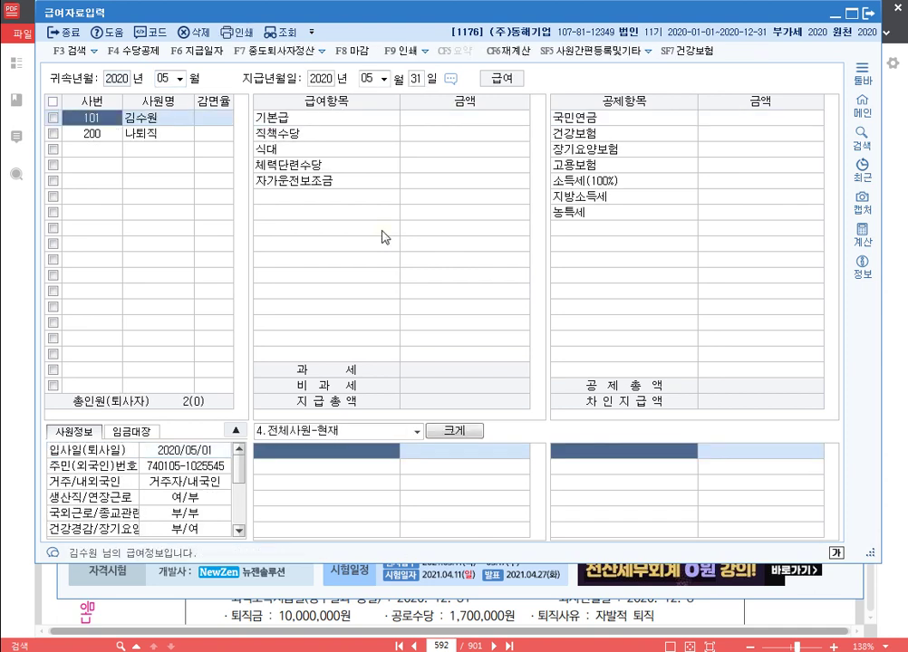
{"action": "key", "text": "Return"}
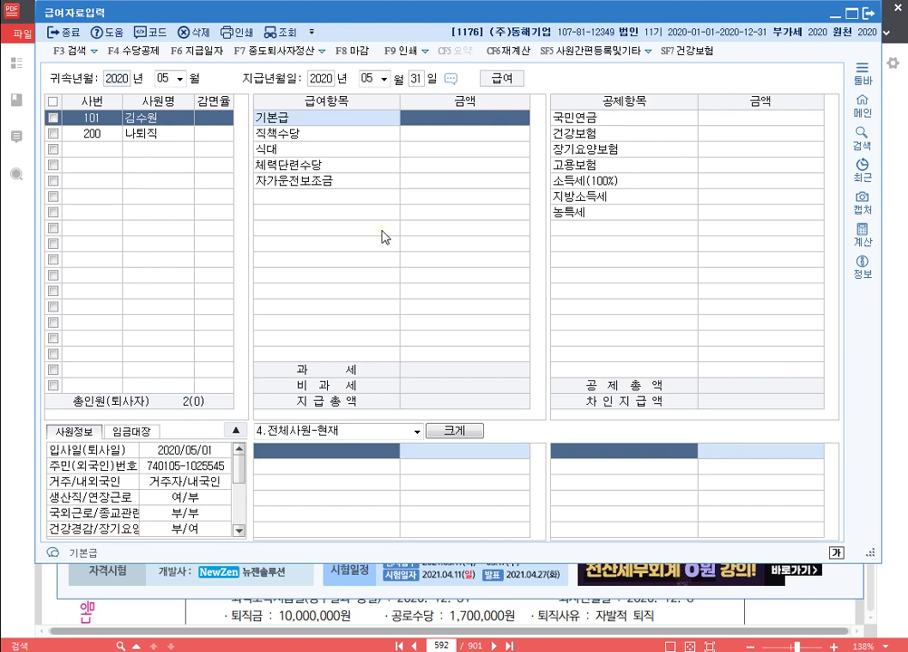
Step: Enter pay items: 기본급 2,150,000, 직책수당 150,000, 식대 100,000, 체력단련수당 80,000, 자가운전보조금 200,000
{"action": "type", "text": "2150000"}
{"action": "key", "text": "Return"}
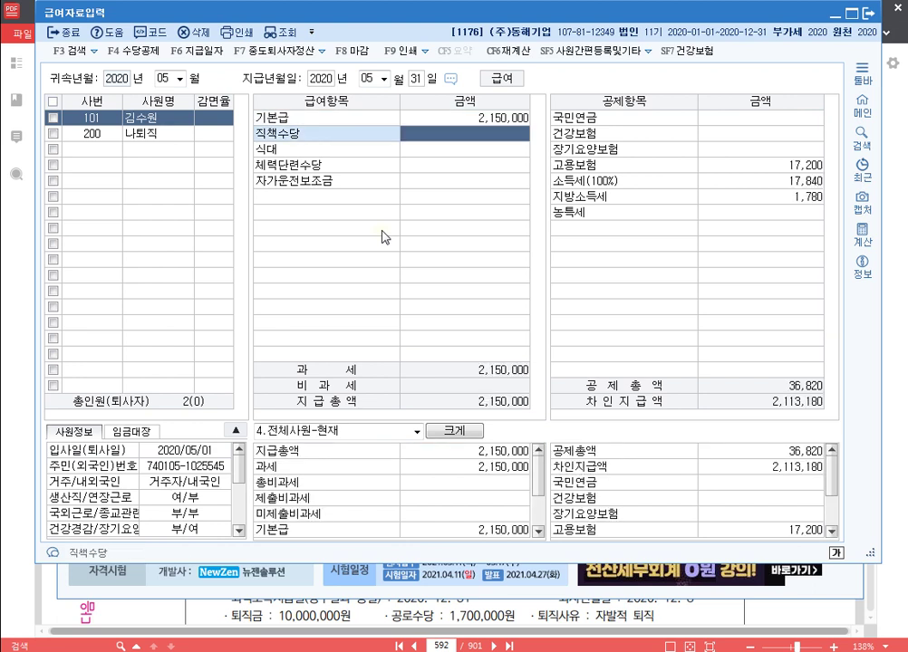
{"action": "type", "text": "1500000"}
{"action": "key", "text": "Return"}
{"action": "type", "text": "1000000"}
{"action": "key", "text": "Return"}
{"action": "type", "text": "8"}
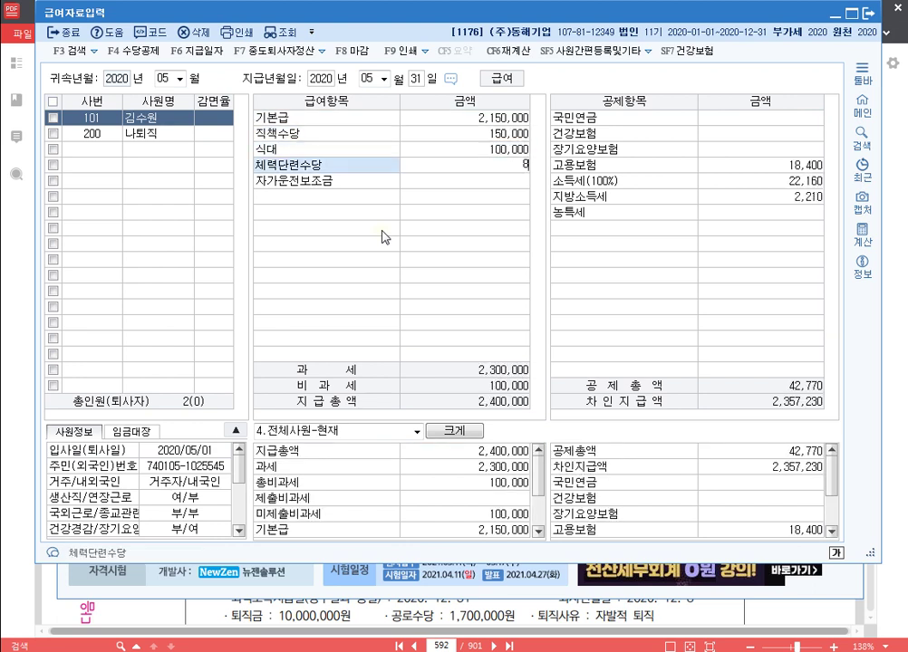
{"action": "type", "text": "0,000"}
{"action": "key", "text": "Return"}
{"action": "type", "text": "200000"}
{"action": "key", "text": "Return"}
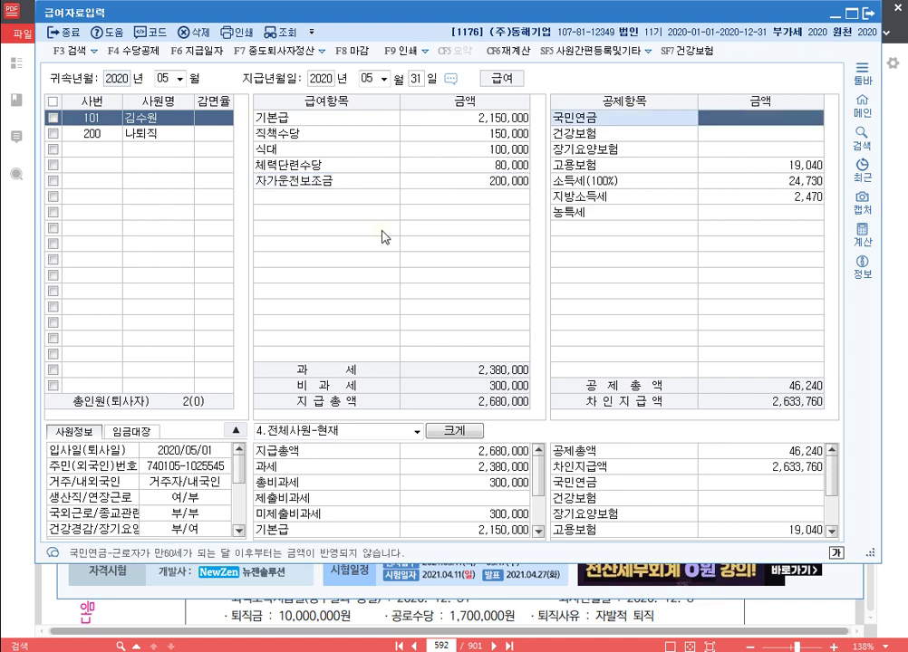
Step: Enter deductions: 국민연금 111,600, 건강보험 75,880, 장기요양보험 5,590, 고용보험 15,470
{"action": "type", "text": "1"}
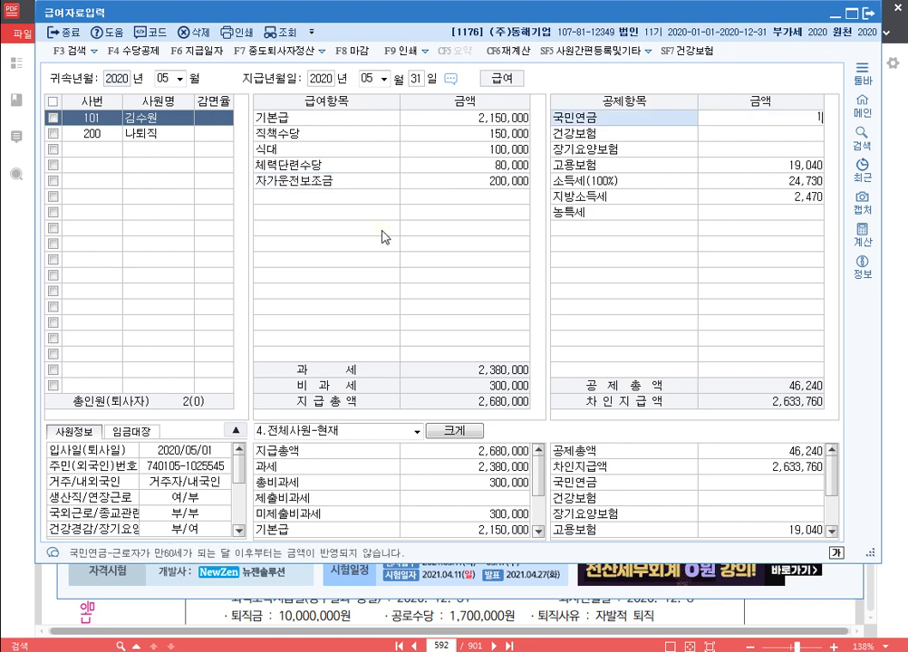
{"action": "type", "text": "11,600"}
{"action": "key", "text": "Return"}
{"action": "type", "text": "7"}
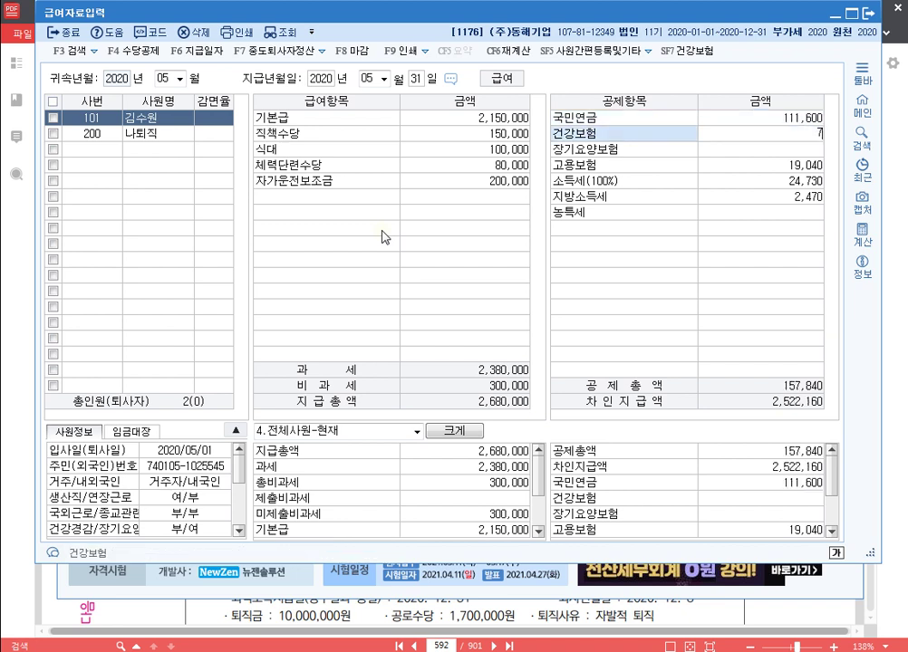
{"action": "type", "text": "5,880"}
{"action": "key", "text": "Return"}
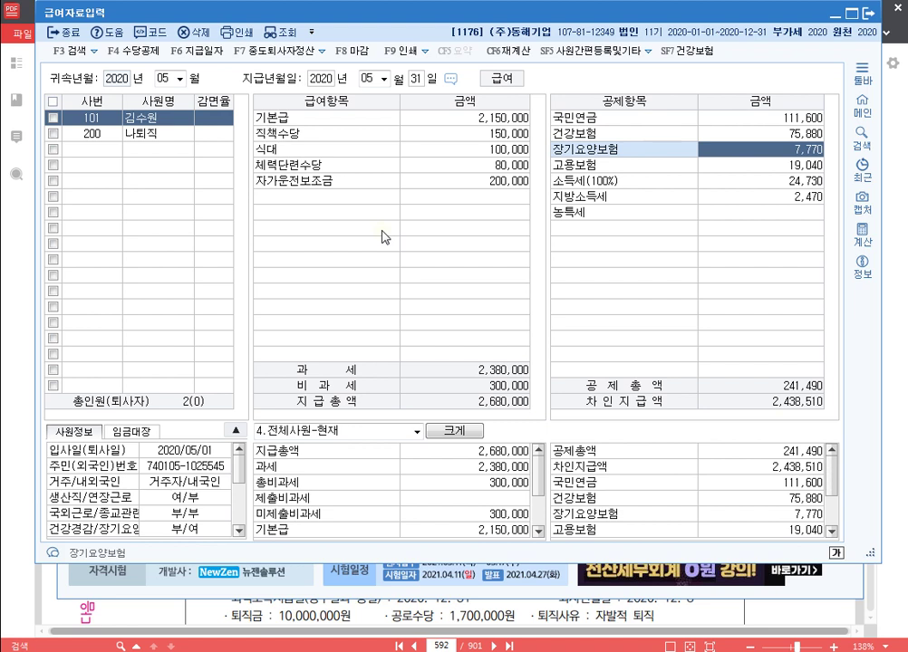
{"action": "type", "text": "5590"}
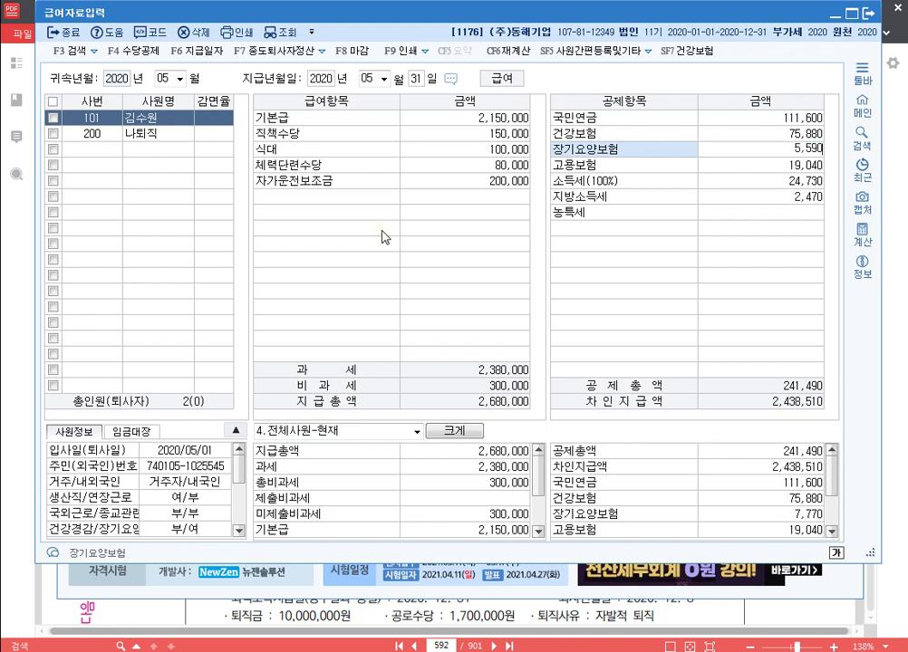
{"action": "key", "text": "Return"}
{"action": "type", "text": "15470"}
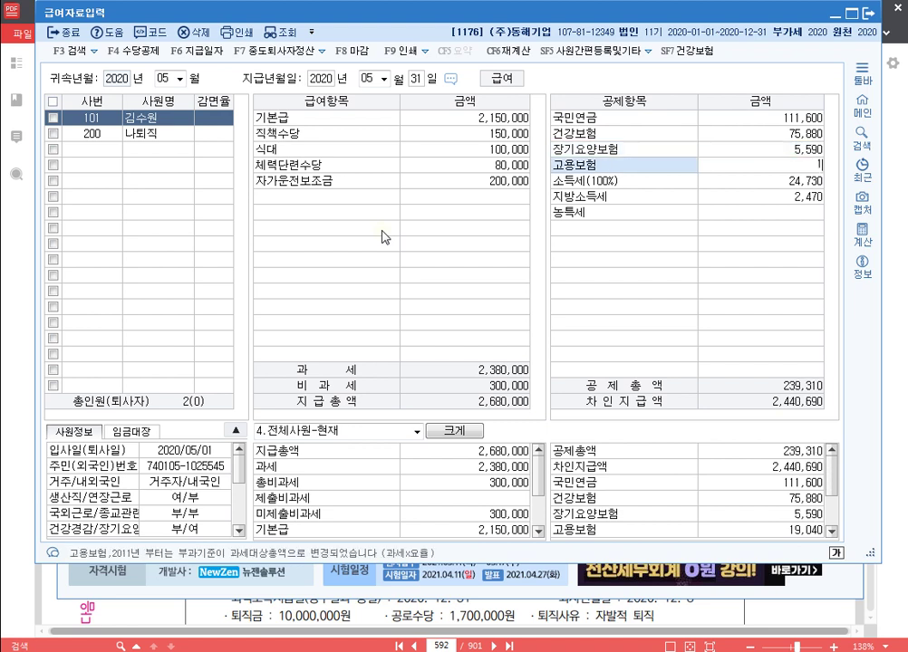
{"action": "key", "text": "Return"}
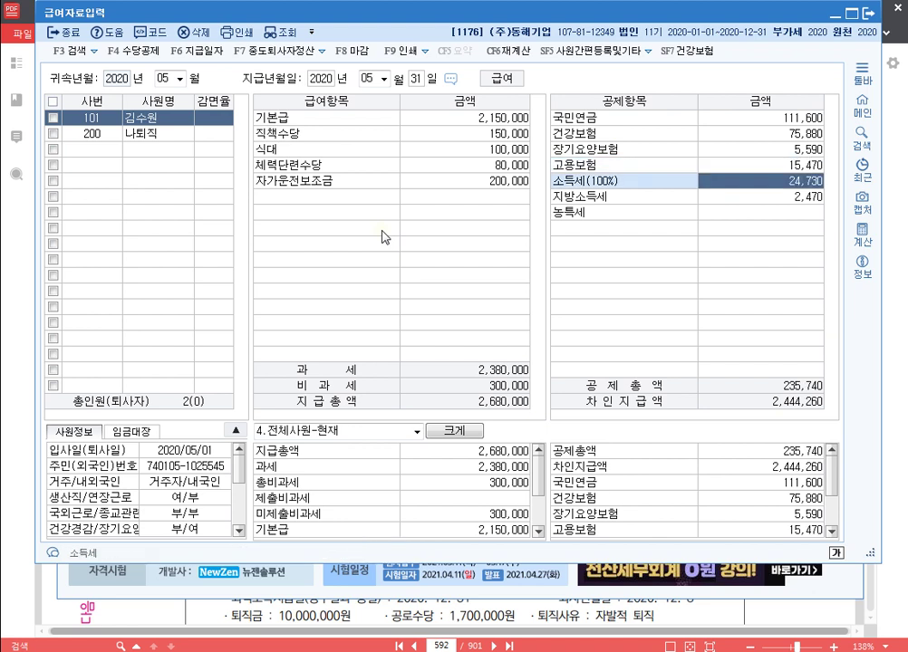
{"action": "key", "text": "Return"}
{"action": "key", "text": "Return"}
{"action": "key", "text": "Return"}
{"action": "key", "text": "Up"}
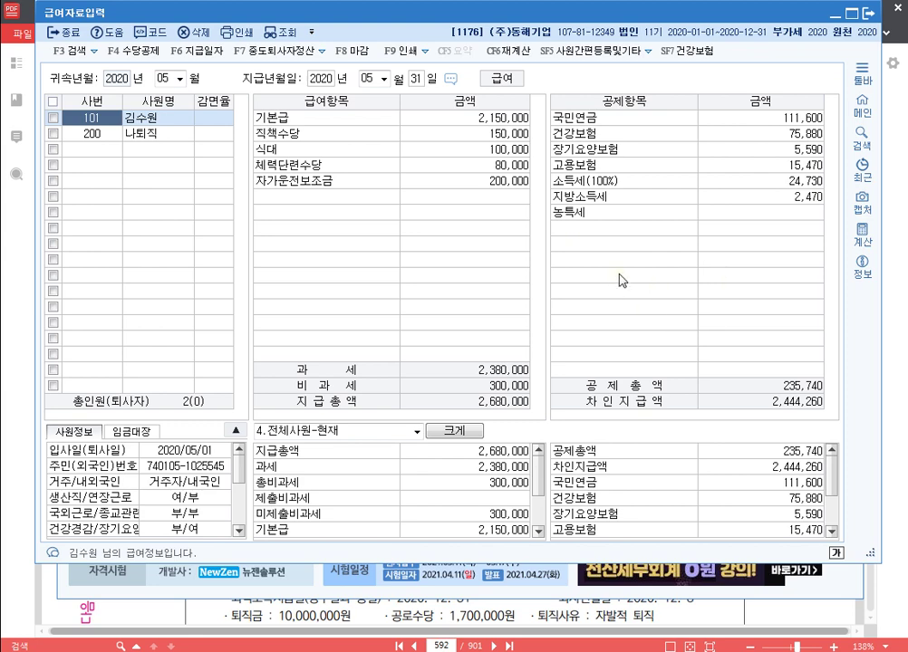
Step: In 원천징수이행상황신고서, set periods 05~05, check A01's 2,380,000 and 24,730, then save on closing
{"action": "left_click", "coordinate": [868, 13]}
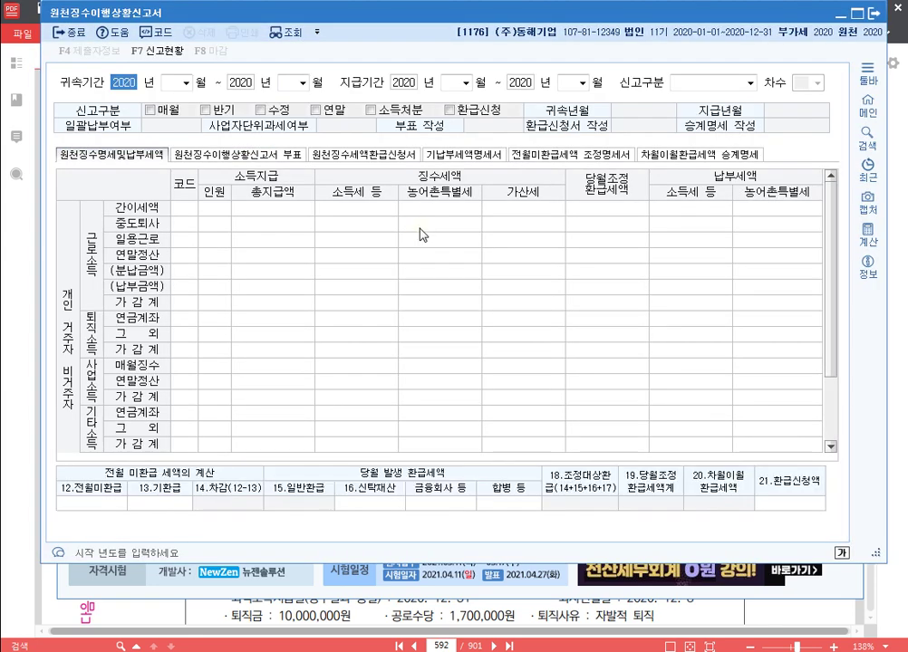
{"action": "key", "text": "Return"}
{"action": "key", "text": "Return"}
{"action": "key", "text": "Return"}
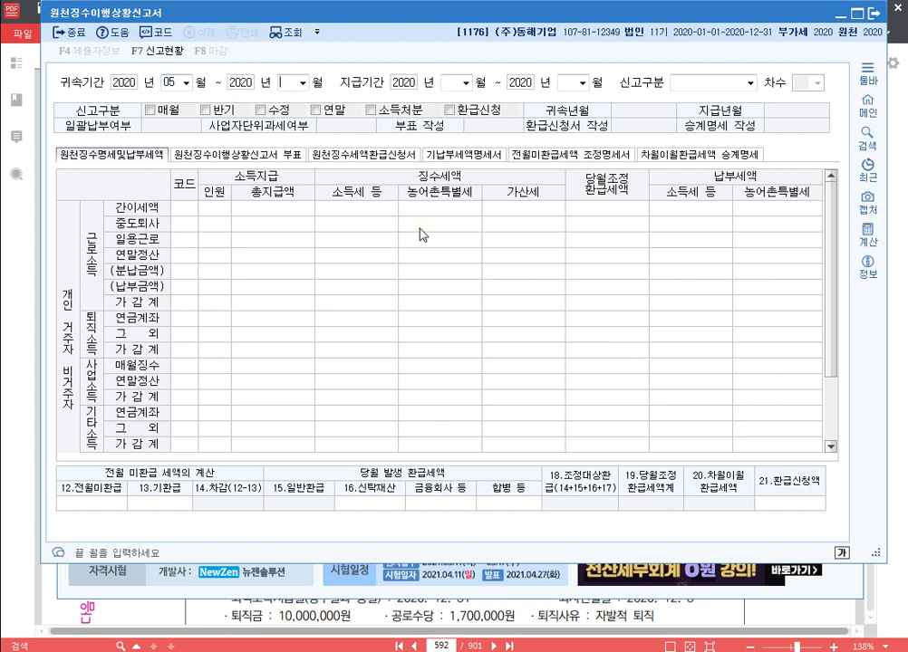
{"action": "key", "text": "Return"}
{"action": "key", "text": "Return"}
{"action": "key", "text": "Return"}
{"action": "key", "text": "Return"}
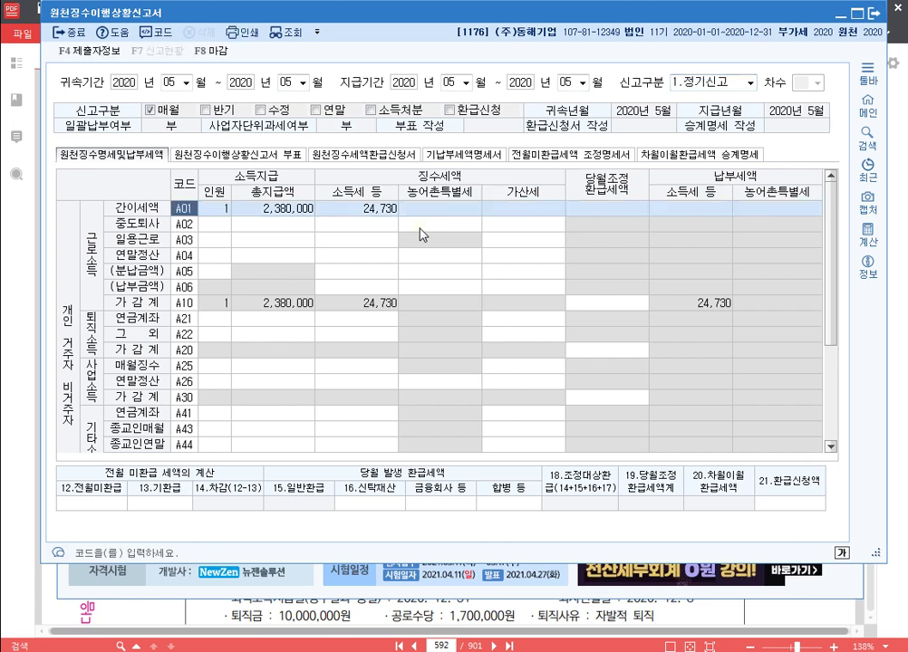
{"action": "left_click", "coordinate": [299, 212]}
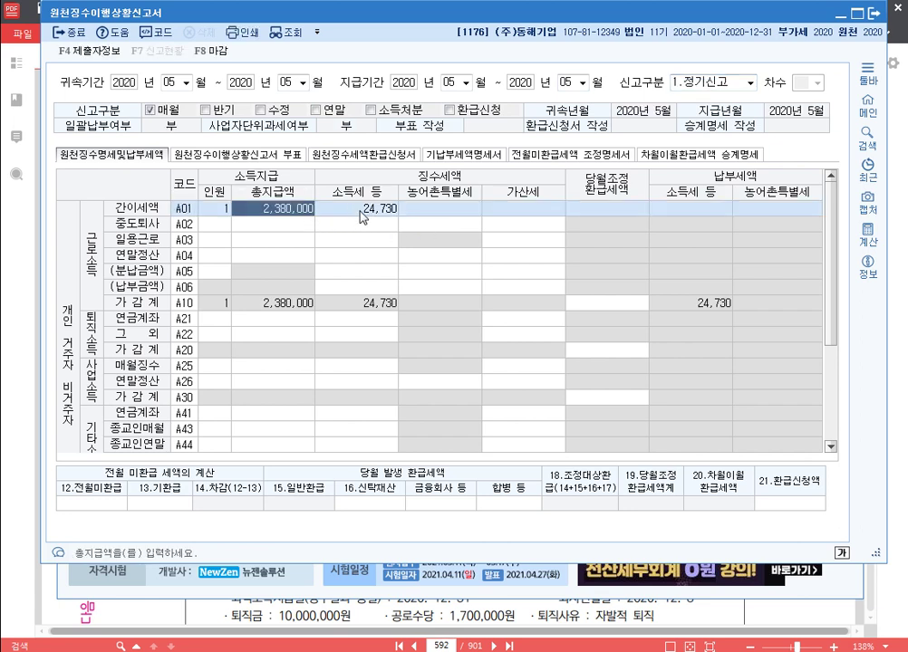
{"action": "left_click", "coordinate": [361, 217]}
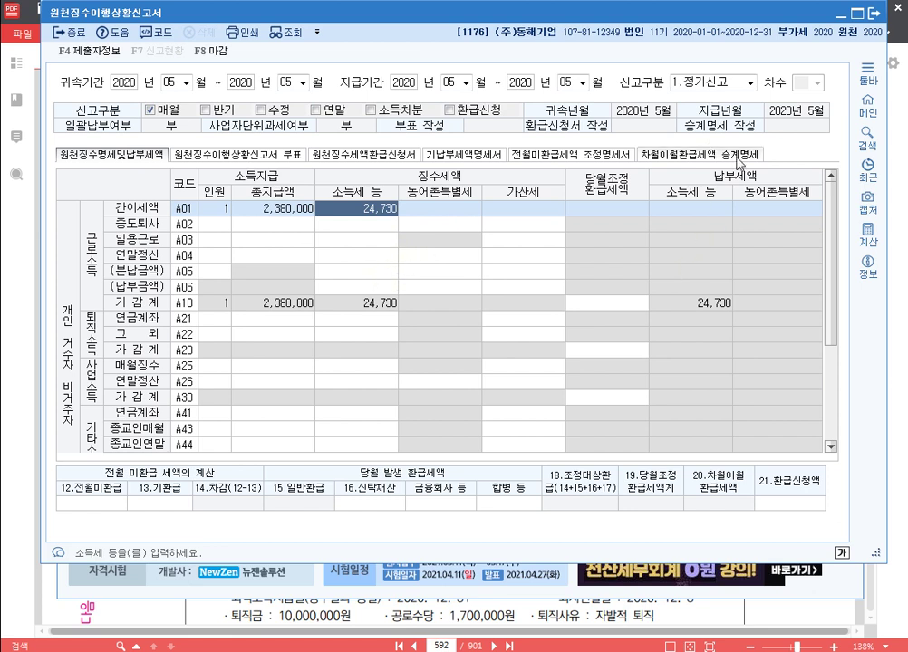
{"action": "left_click", "coordinate": [874, 14]}
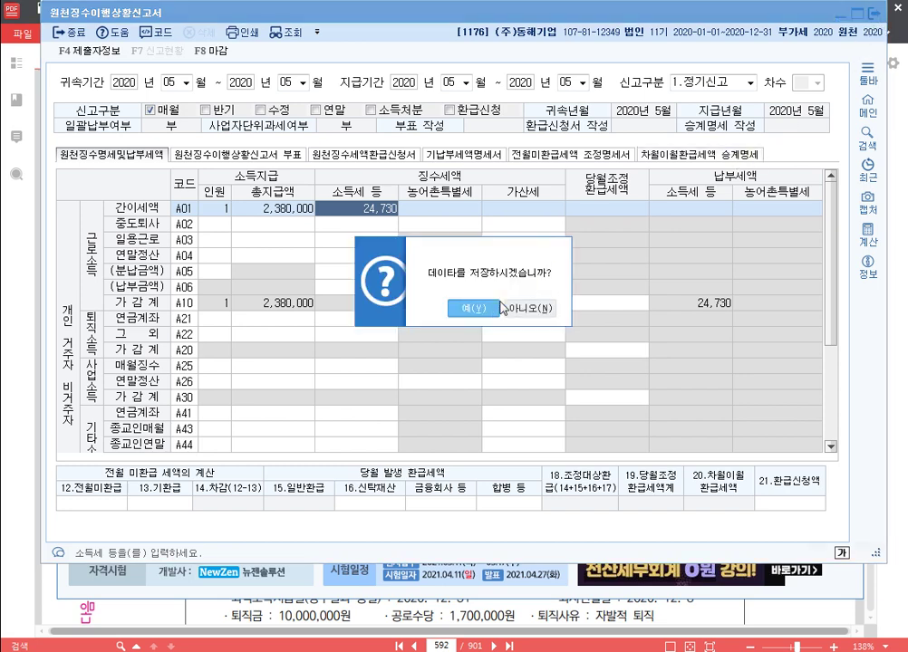
{"action": "left_click", "coordinate": [493, 312]}
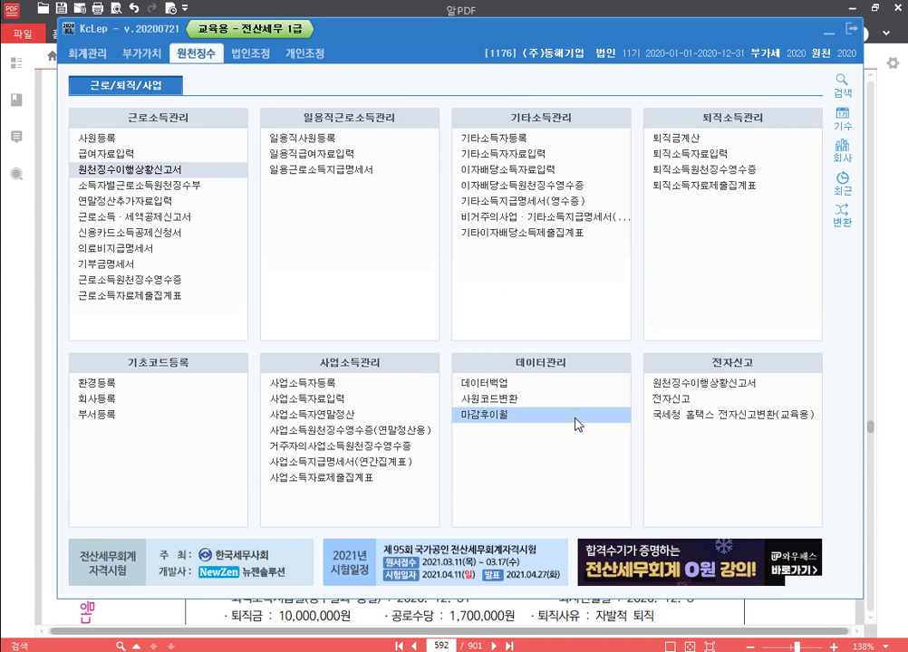
Step: Add the line 'p.606 1177' to the Hangul notes and return to the 알PDF textbook
{"action": "mouse_move", "coordinate": [331, 651]}
{"action": "left_click", "coordinate": [349, 625]}
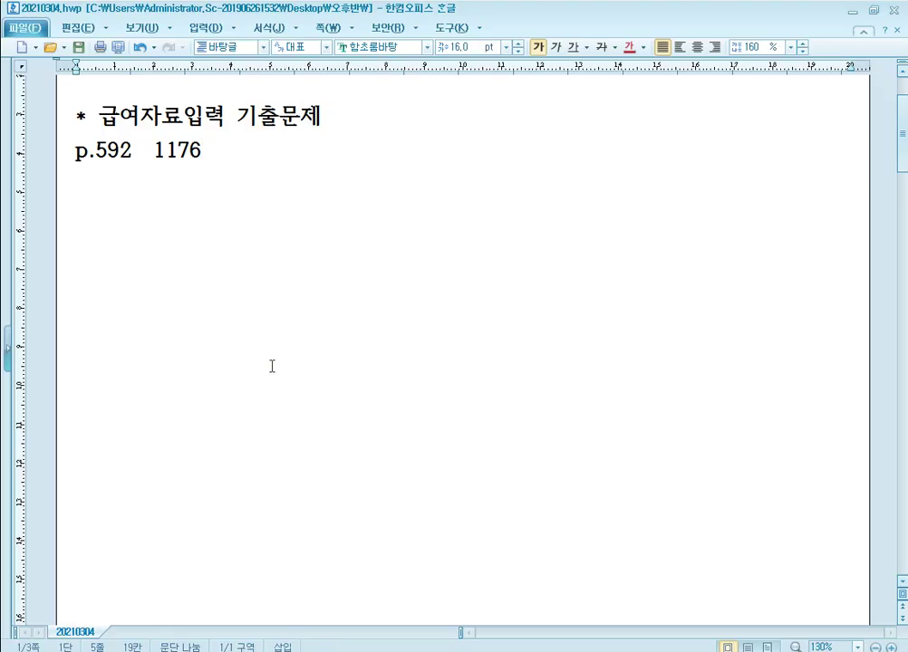
{"action": "type", "text": "p.606"}
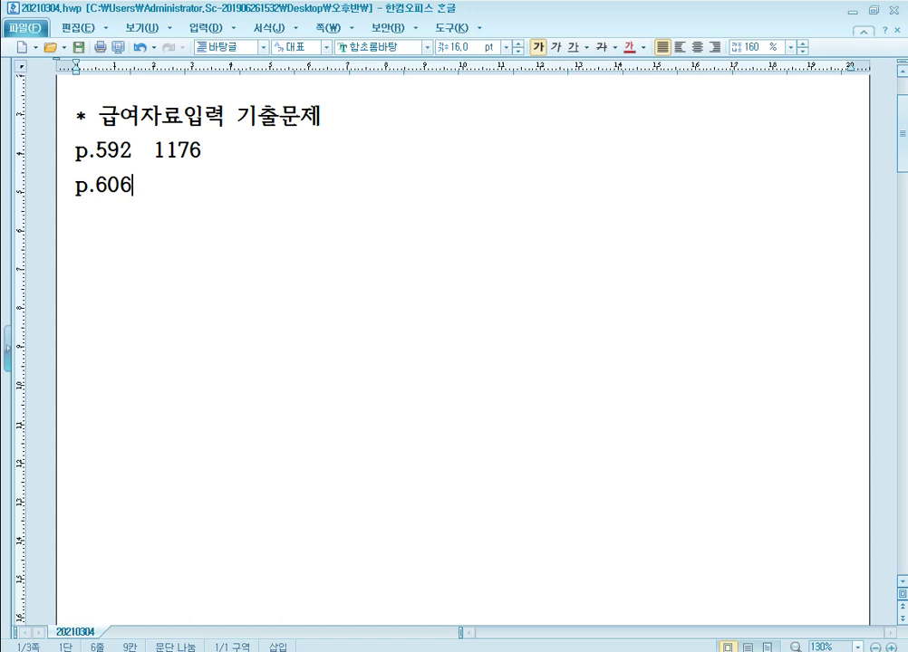
{"action": "type", "text": "1177"}
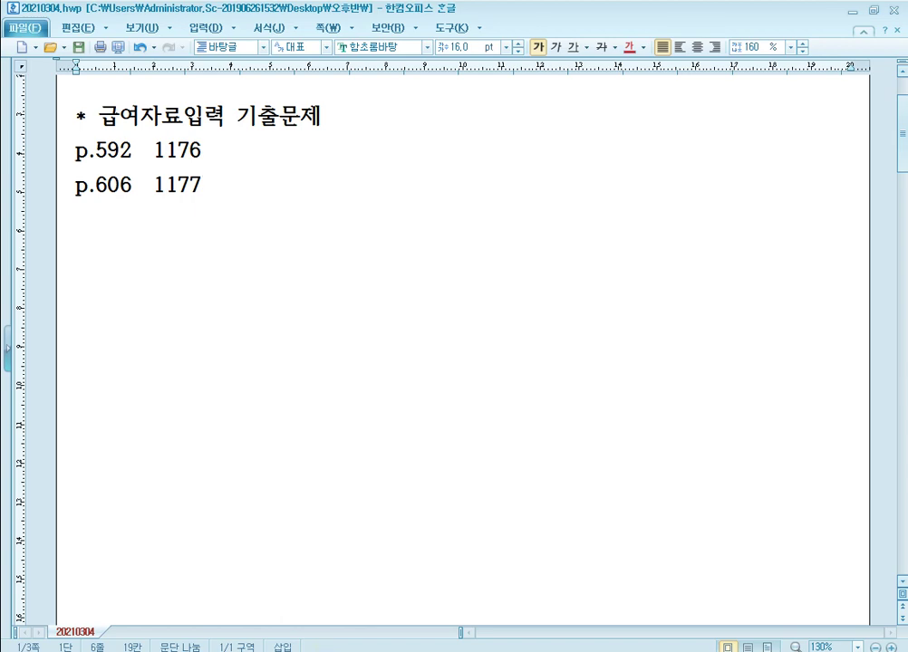
{"action": "left_click", "coordinate": [293, 559]}
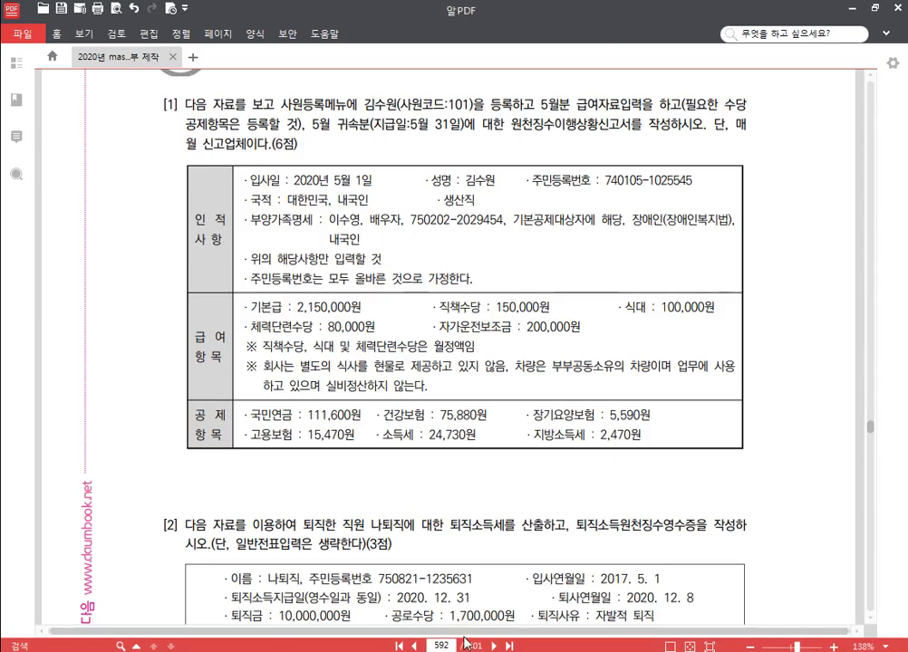
Step: Jump the PDF textbook to page 606
{"action": "type", "text": "606"}
{"action": "key", "text": "Return"}
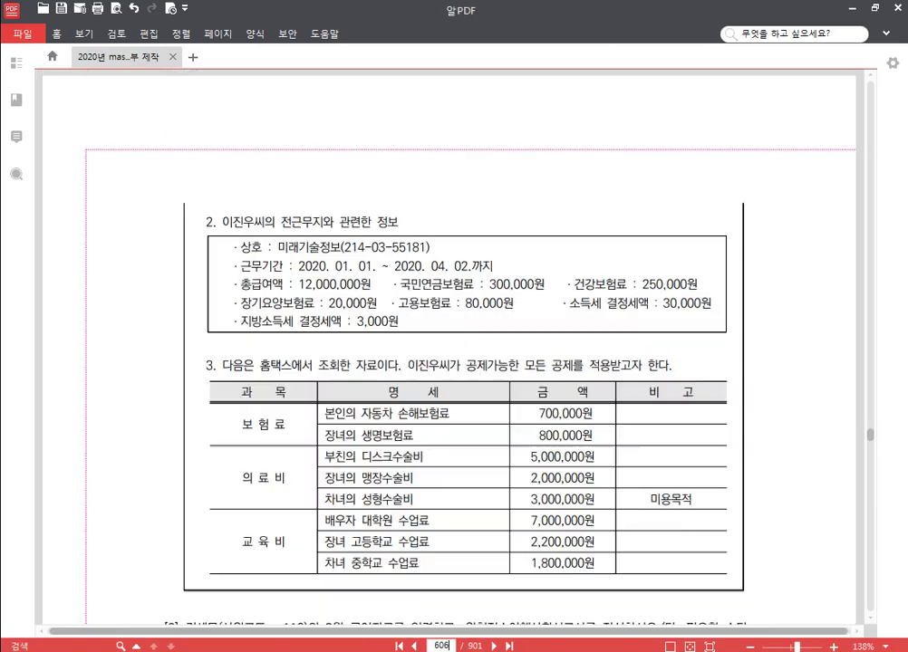
{"action": "scroll", "coordinate": [428, 473], "scroll_direction": "down", "scroll_amount": 4}
{"action": "scroll", "coordinate": [430, 472], "scroll_direction": "down", "scroll_amount": 2}
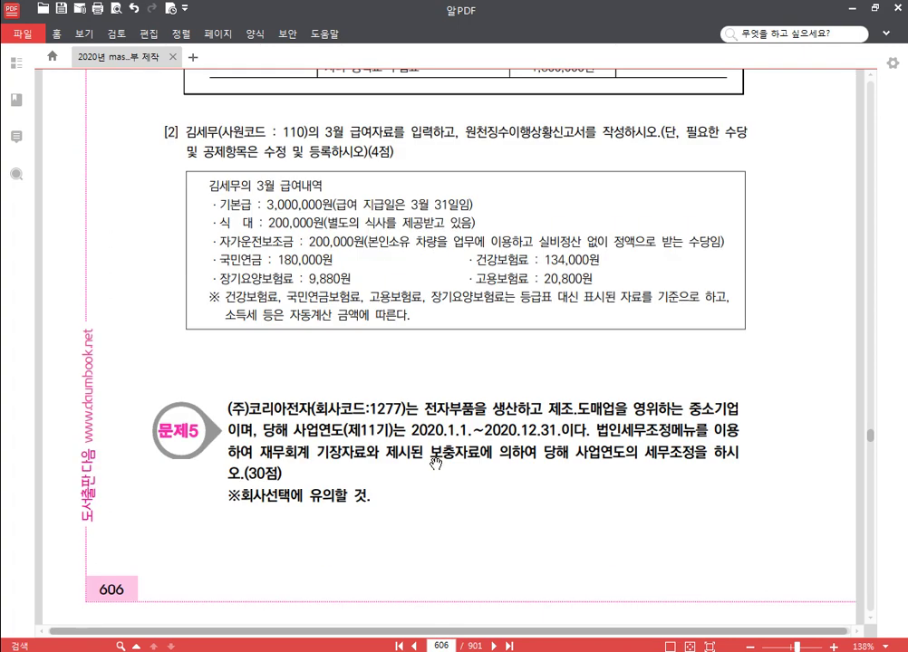
Step: Switch KcLep to company 1177 and bring the Hangul notes 20210304.hwp forward
{"action": "left_click", "coordinate": [312, 616]}
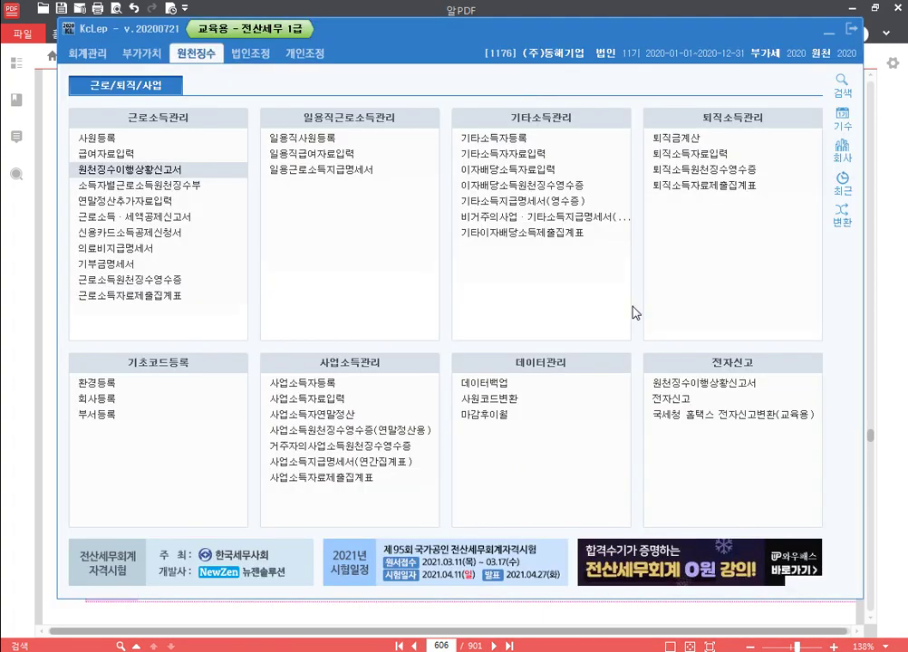
{"action": "left_click", "coordinate": [842, 146]}
{"action": "type", "text": "1177"}
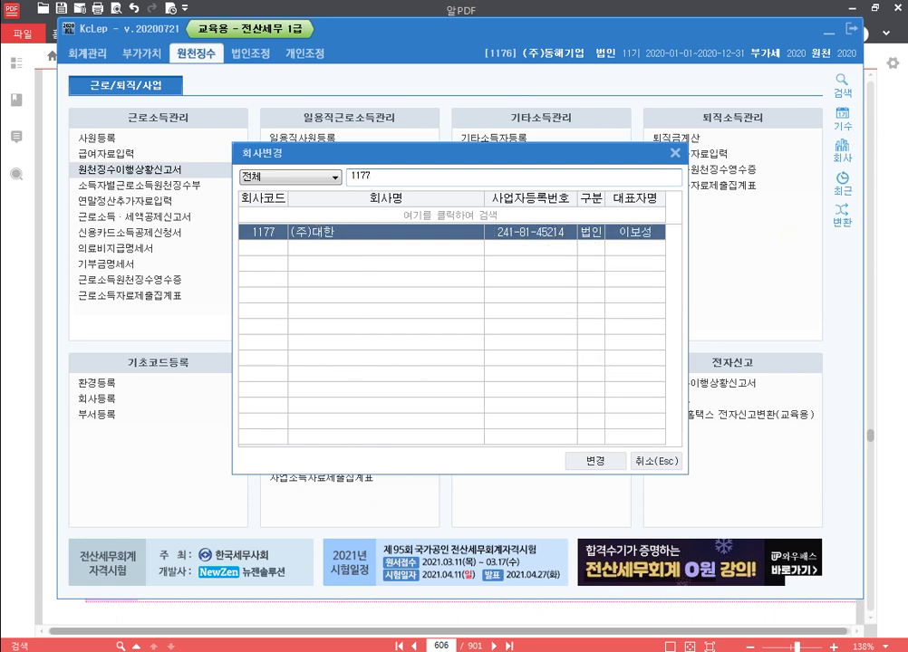
{"action": "key", "text": "Return"}
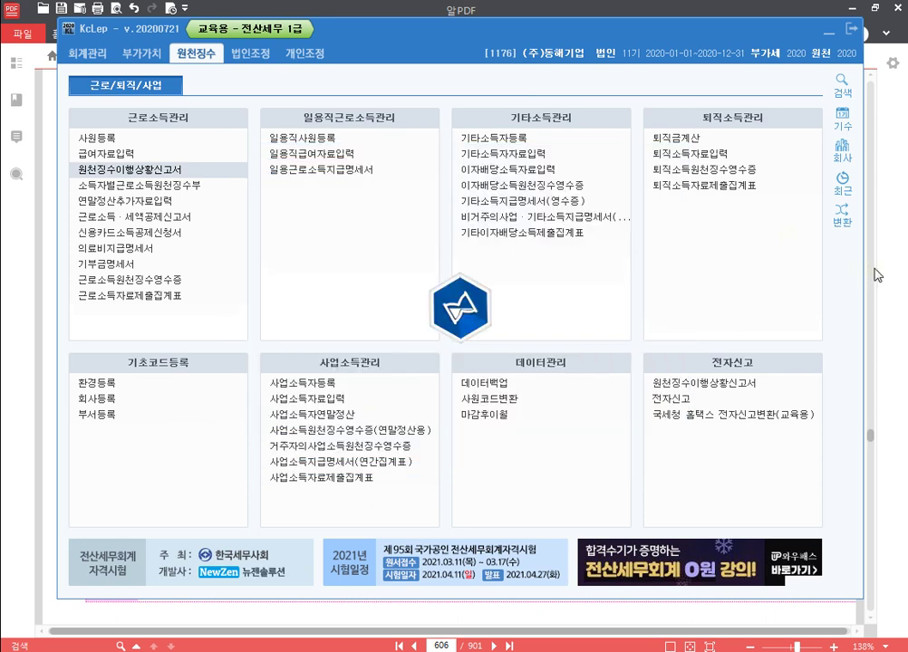
{"action": "key", "text": "alt+Tab"}
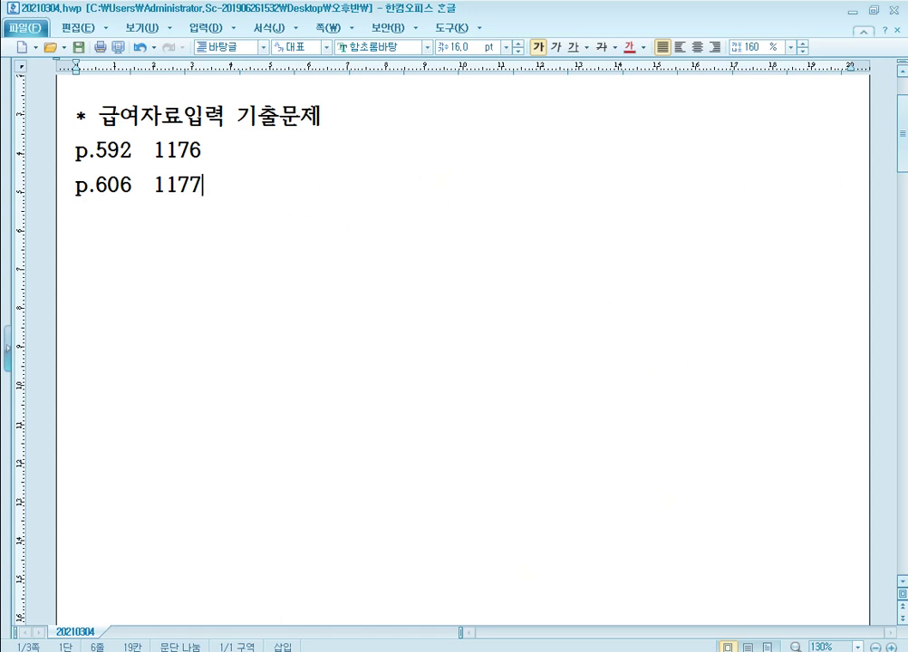
Step: Read problem [2]'s March pay details for employee 110 on AlPDF page 606, then return to KcLep
{"action": "key", "text": "alt+Tab"}
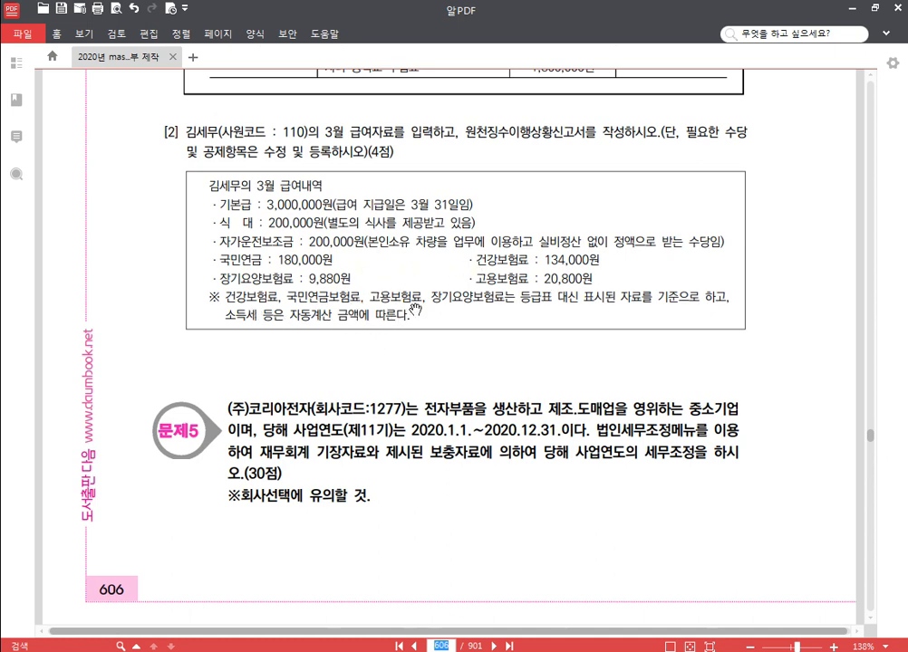
{"action": "scroll", "coordinate": [523, 375], "scroll_direction": "down", "scroll_amount": 1}
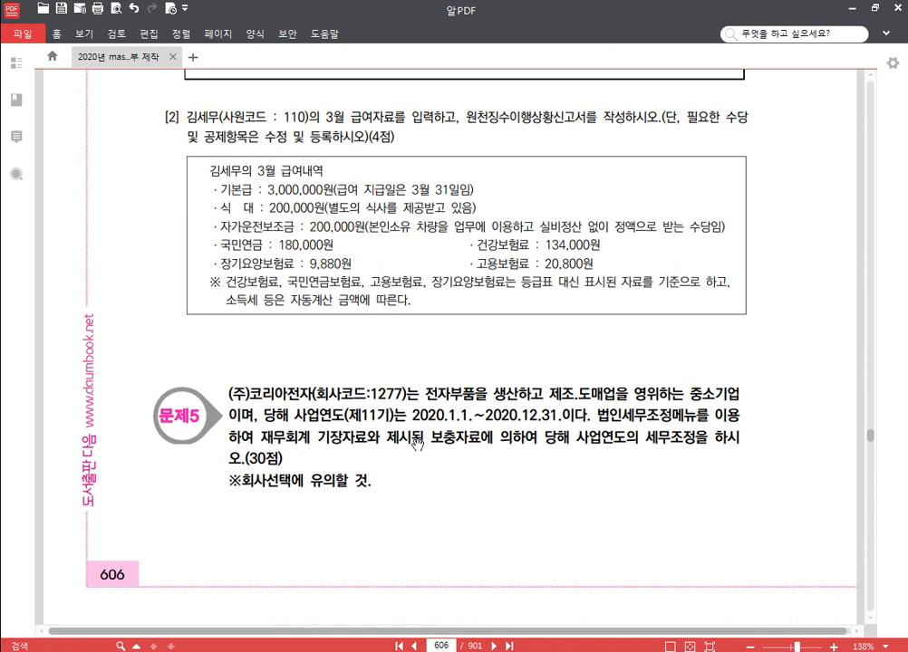
{"action": "key", "text": "alt+Tab"}
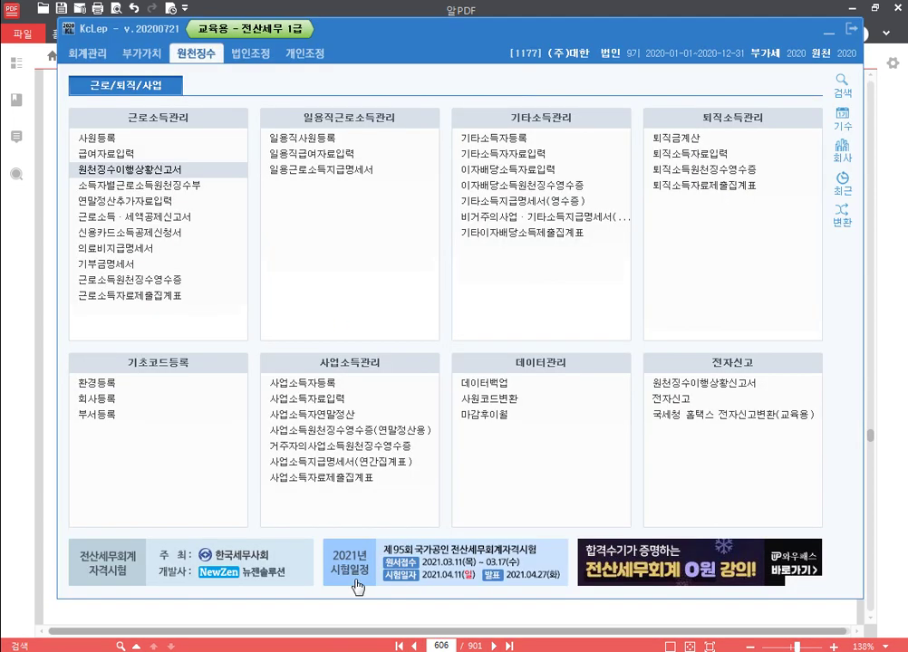
Step: Add a new taxable allowance 2001 식대 in row 8 of the allowance registration
{"action": "left_click", "coordinate": [149, 160]}
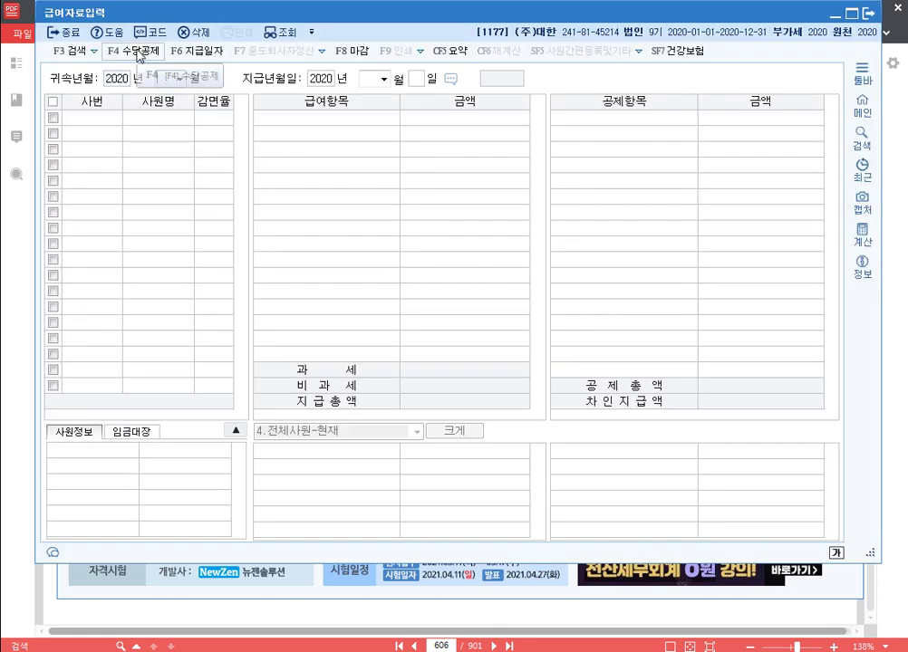
{"action": "left_click", "coordinate": [139, 55]}
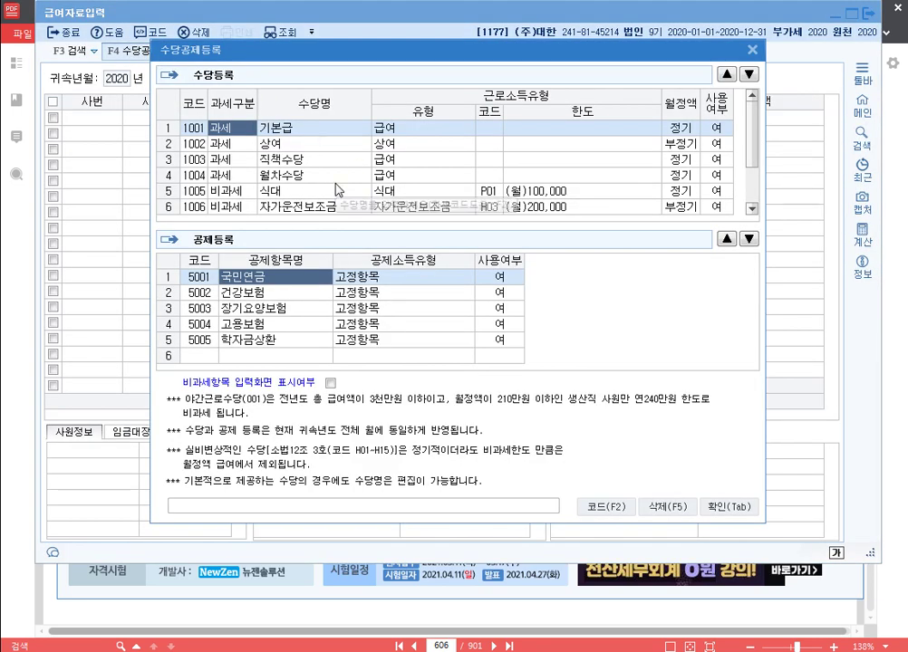
{"action": "scroll", "coordinate": [243, 208], "scroll_direction": "down", "scroll_amount": 1}
{"action": "left_click", "coordinate": [243, 208]}
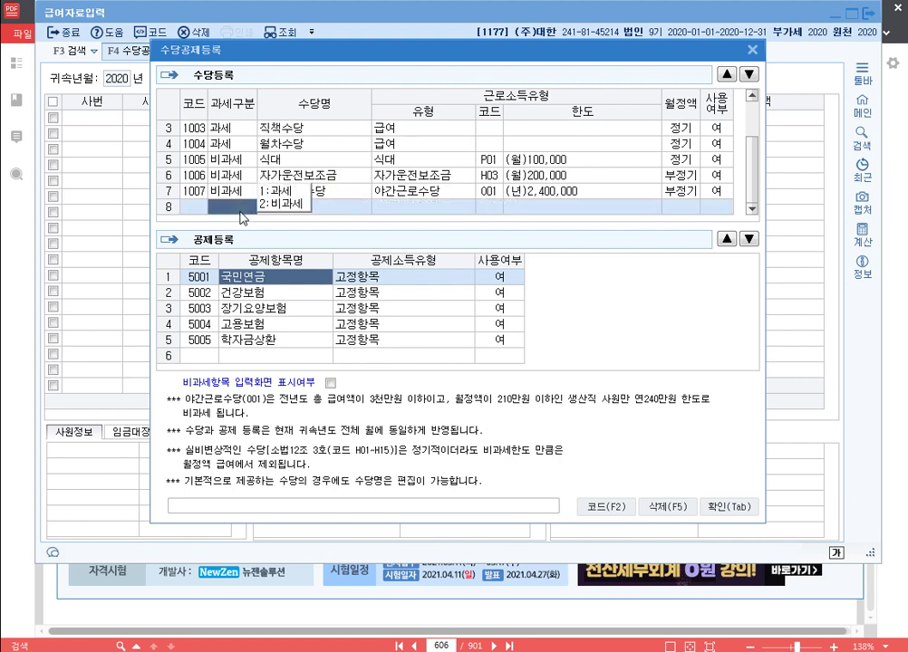
{"action": "type", "text": "1"}
{"action": "key", "text": "Return"}
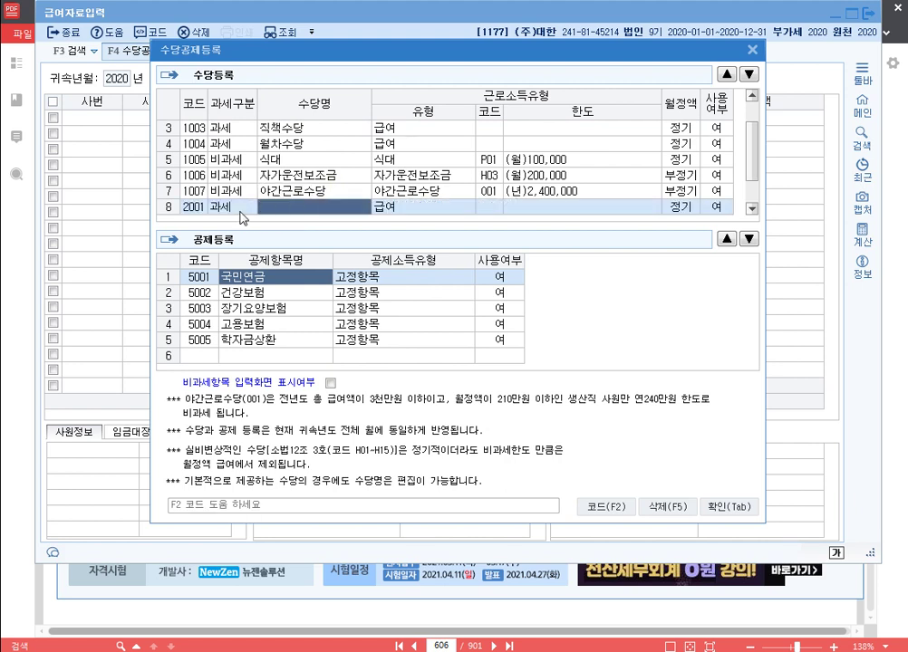
{"action": "type", "text": "식대"}
{"action": "key", "text": "Return"}
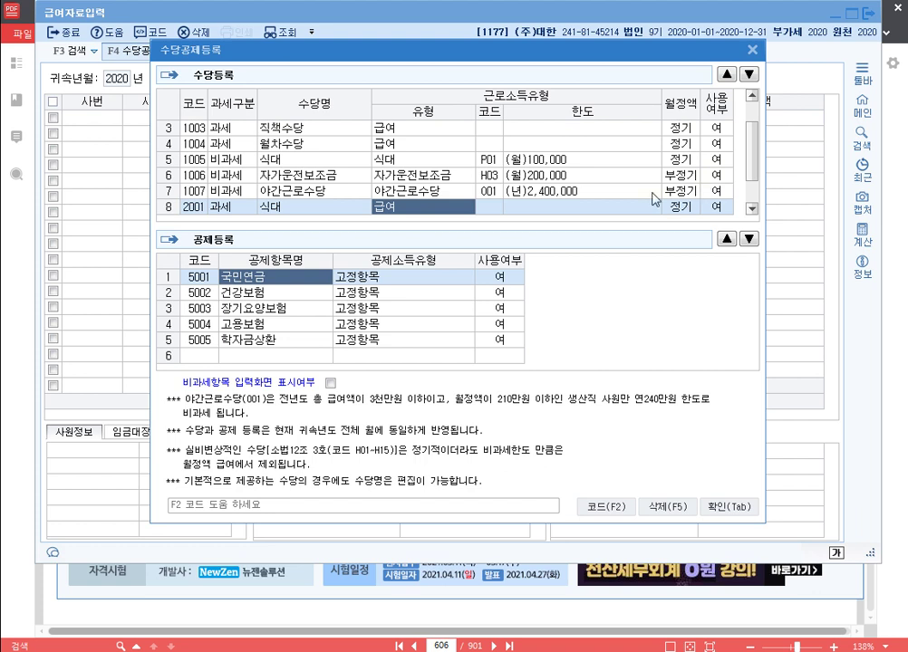
Step: Set 야간근로수당, tax-free 식대, 월차수당 and 직책수당 to not in use
{"action": "left_click", "coordinate": [716, 191]}
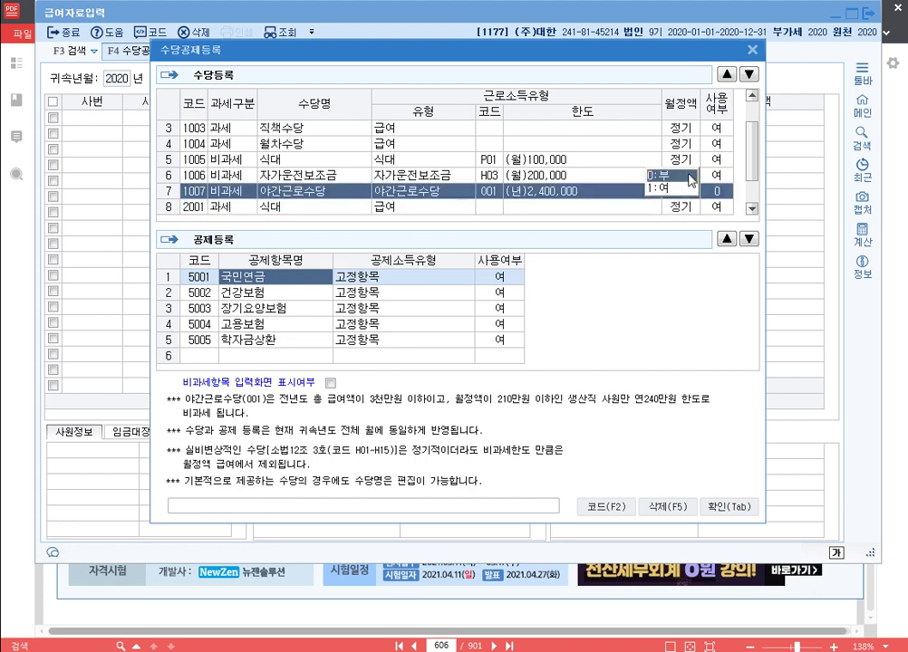
{"action": "left_click", "coordinate": [671, 191]}
{"action": "left_click", "coordinate": [715, 159]}
{"action": "left_click", "coordinate": [672, 159]}
{"action": "left_click", "coordinate": [716, 143]}
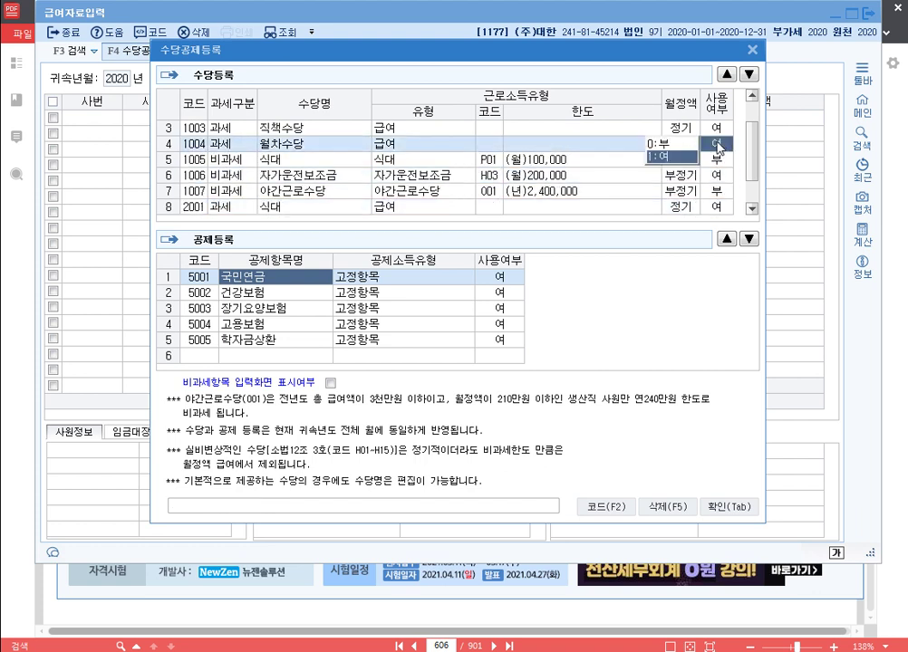
{"action": "left_click", "coordinate": [672, 144]}
{"action": "left_click", "coordinate": [716, 128]}
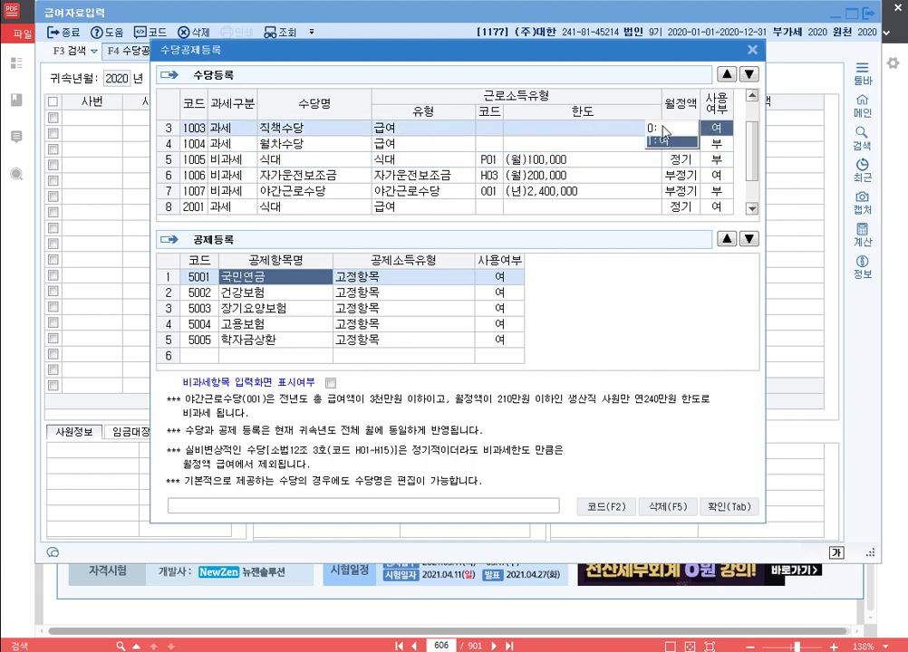
{"action": "left_click", "coordinate": [668, 127]}
Step: Try to disable 상여, dismiss the cannot-modify warning, and leave 상여 in use
{"action": "scroll", "coordinate": [489, 177], "scroll_direction": "up", "scroll_amount": 2}
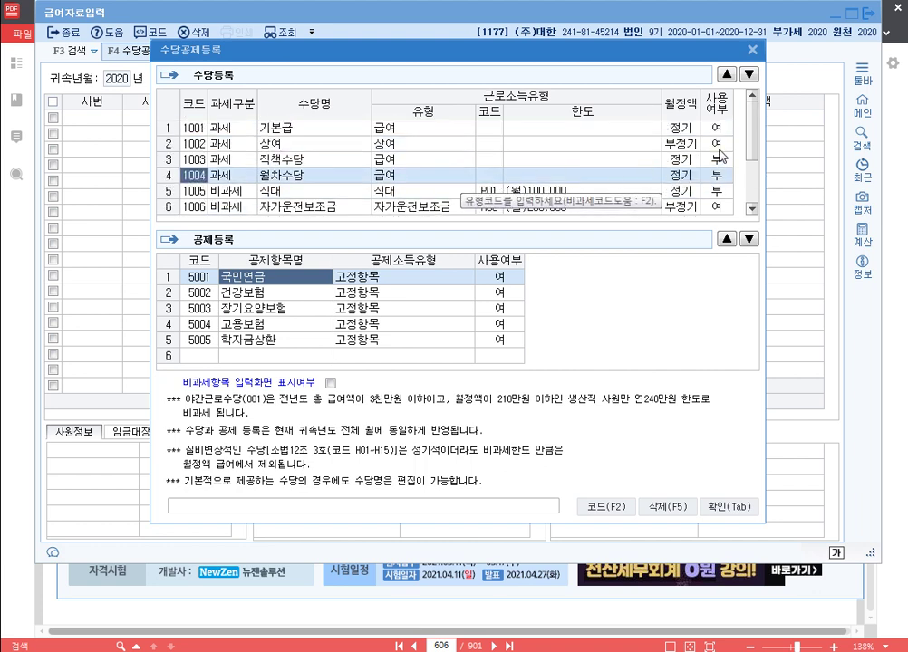
{"action": "left_click", "coordinate": [716, 143]}
{"action": "left_click", "coordinate": [672, 143]}
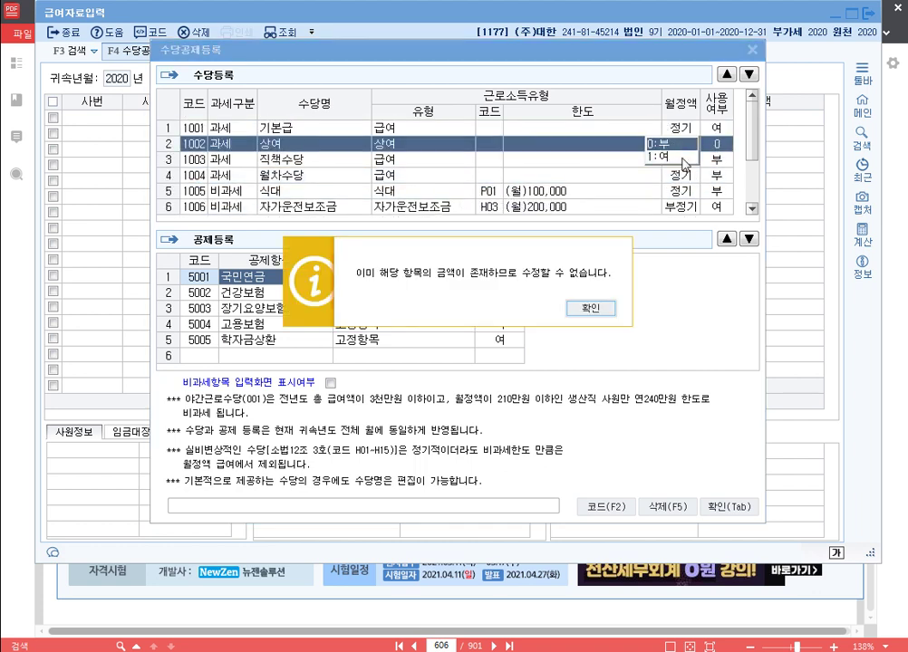
{"action": "left_click", "coordinate": [462, 242]}
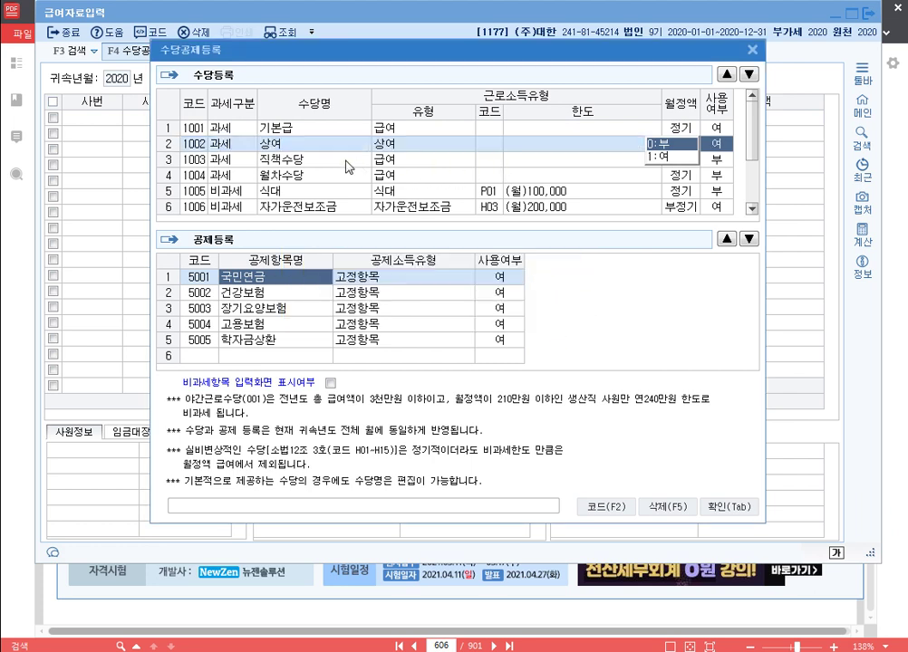
{"action": "left_click", "coordinate": [299, 160]}
Step: Move the 2001 식대 allowance up two rows and confirm the allowance settings
{"action": "scroll", "coordinate": [532, 199], "scroll_direction": "down", "scroll_amount": 3}
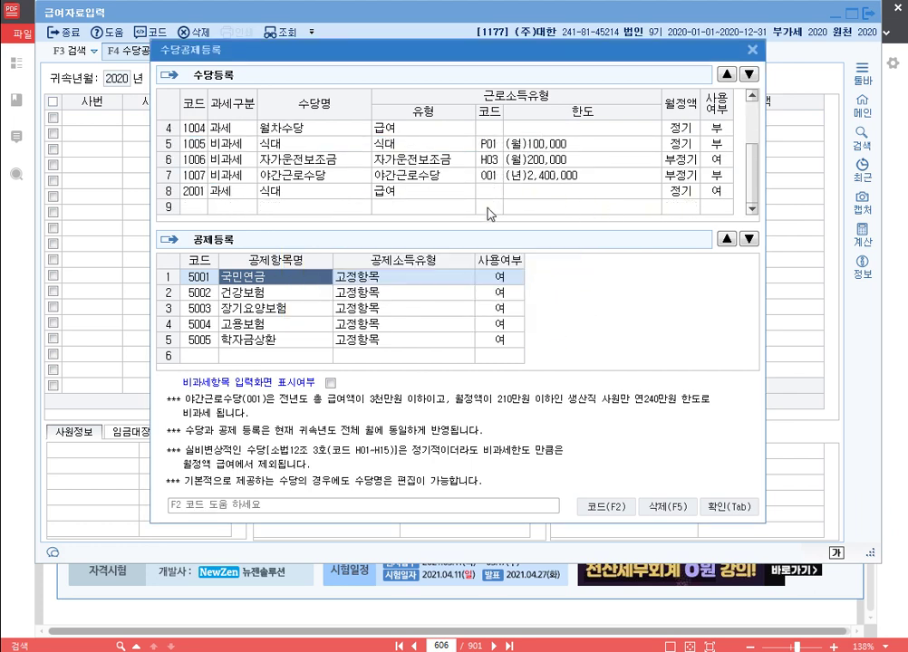
{"action": "left_click", "coordinate": [313, 191]}
{"action": "left_click", "coordinate": [727, 74]}
{"action": "left_click", "coordinate": [727, 74]}
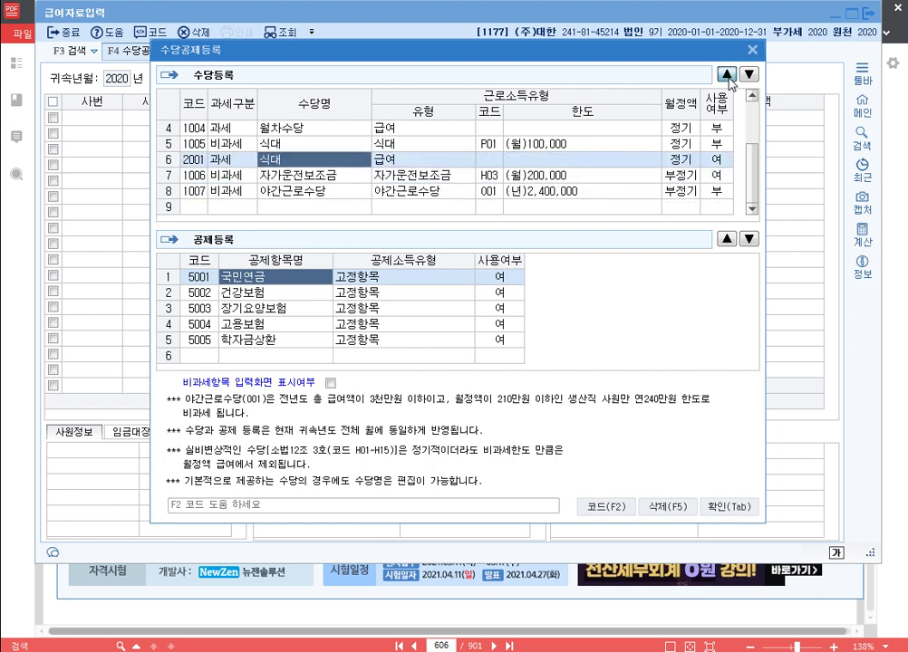
{"action": "left_click", "coordinate": [727, 75]}
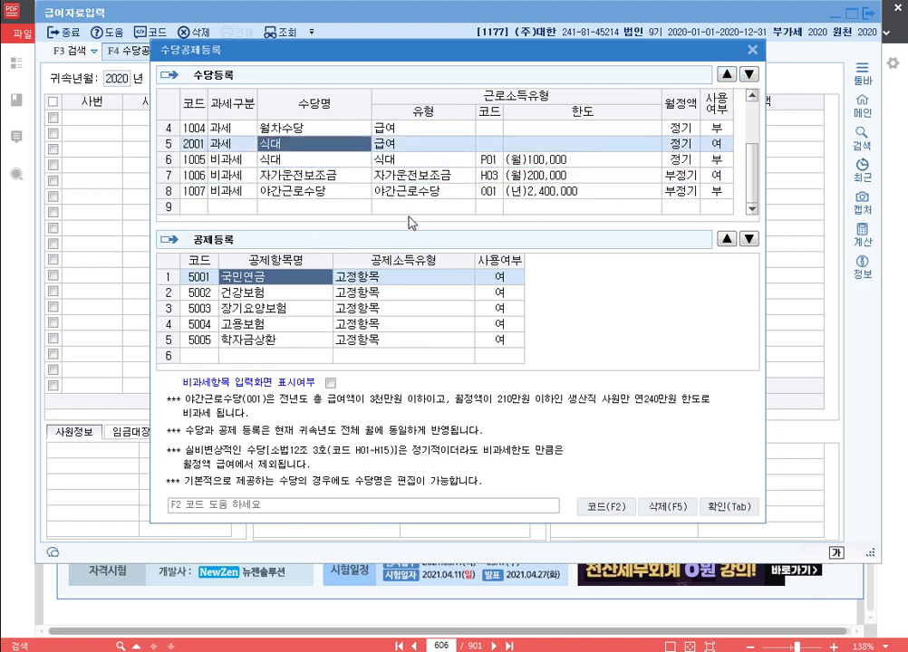
{"action": "left_click", "coordinate": [742, 507]}
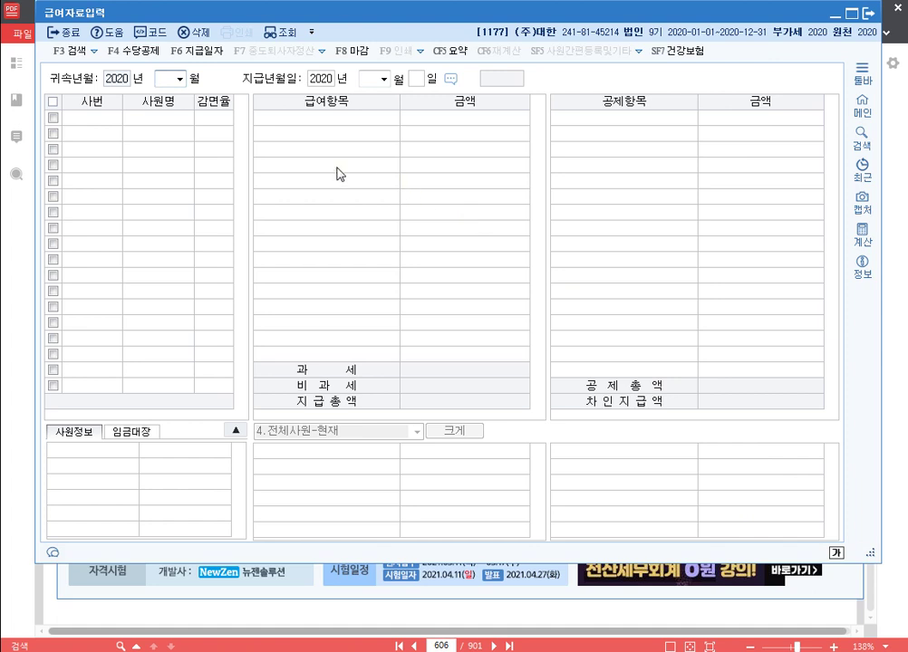
Step: Enter March pay, payment day 31: 3,000,000 basic, 200,000 meals, 200,000 car allowance
{"action": "type", "text": "3"}
{"action": "key", "text": "Return"}
{"action": "key", "text": "Return"}
{"action": "key", "text": "Return"}
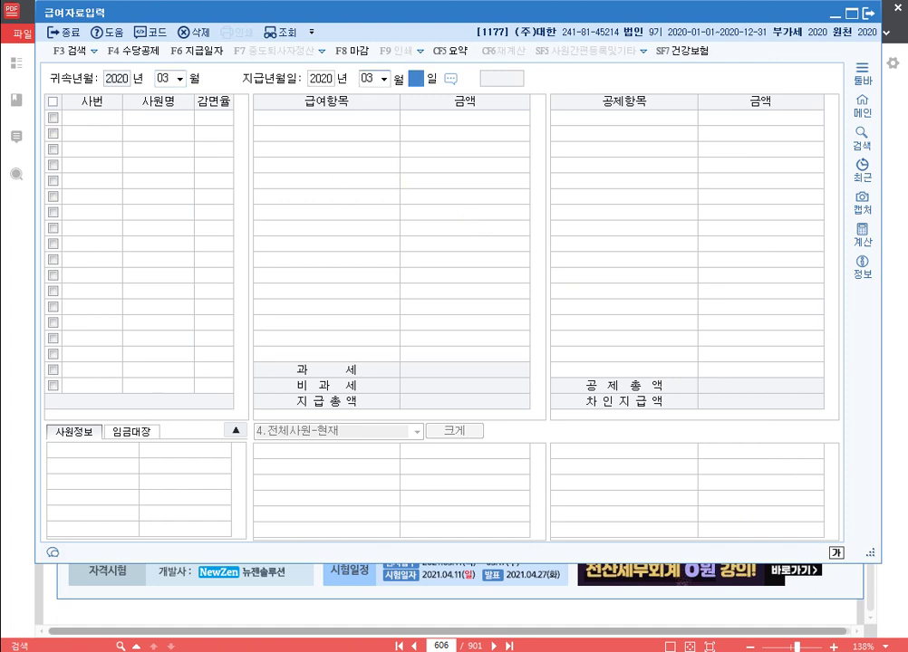
{"action": "type", "text": "31"}
{"action": "key", "text": "Return"}
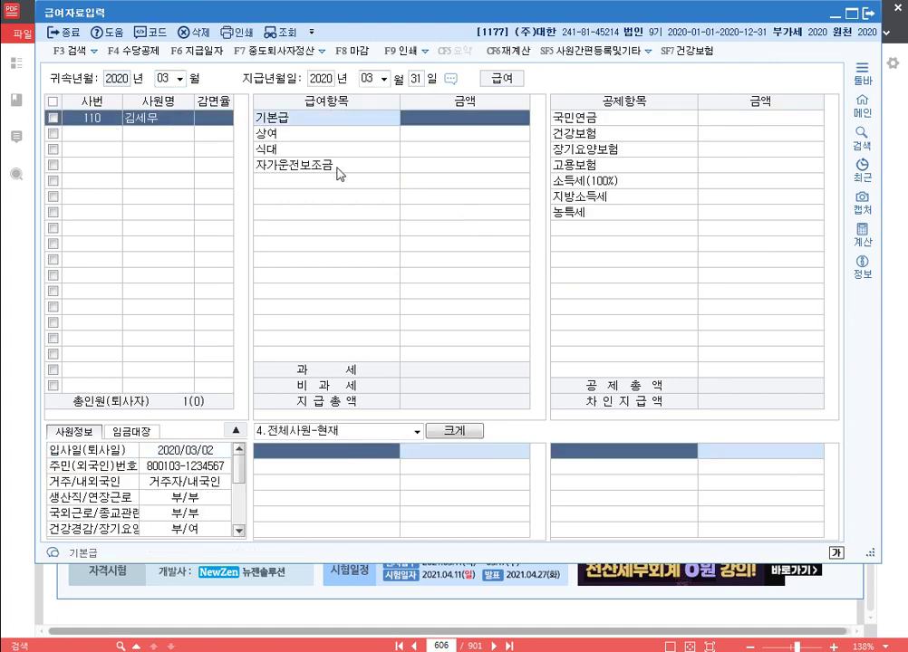
{"action": "type", "text": "3000000"}
{"action": "key", "text": "Return"}
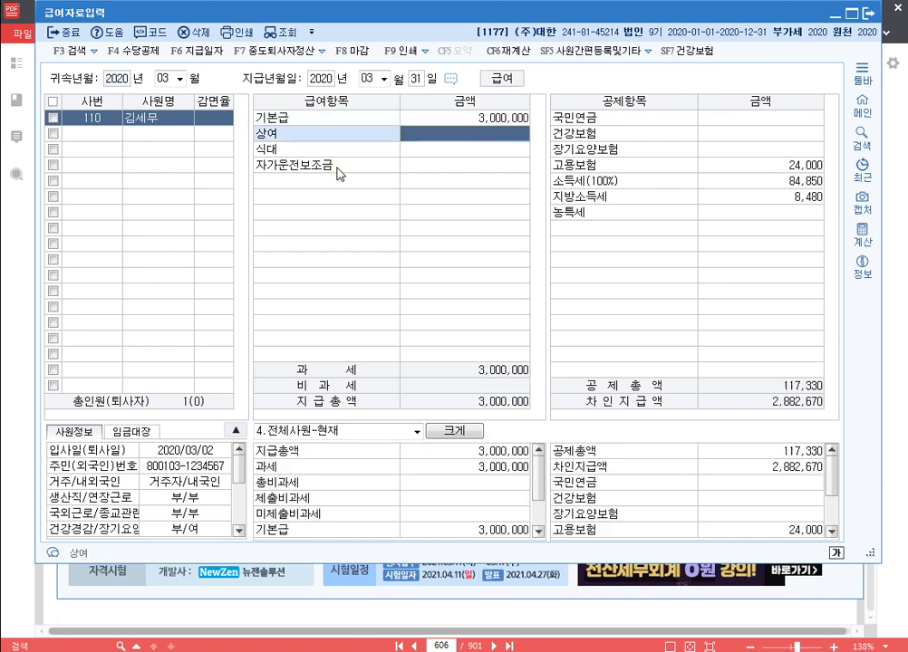
{"action": "key", "text": "Return"}
{"action": "type", "text": "200,000"}
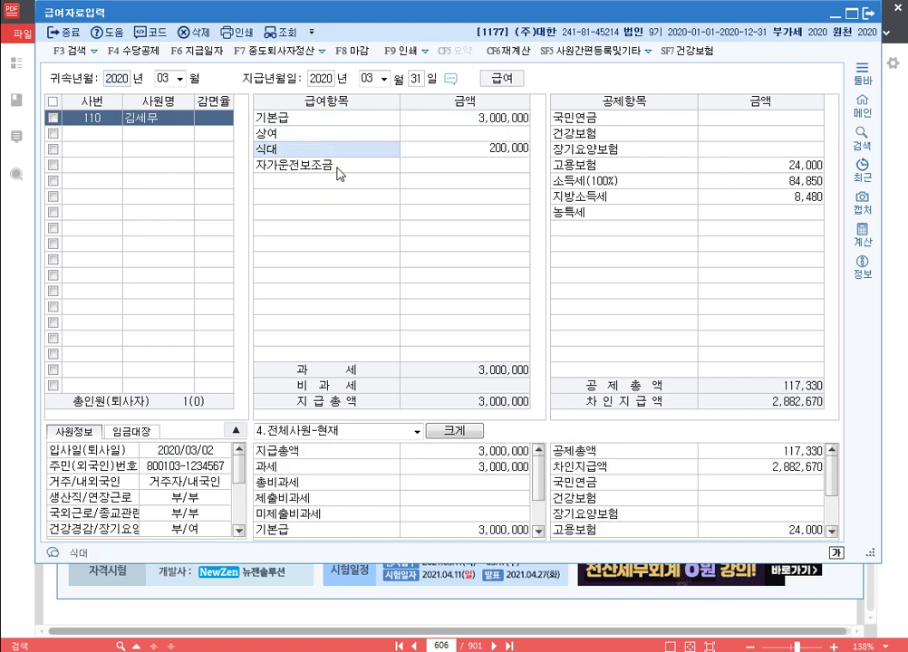
{"action": "key", "text": "Return"}
{"action": "type", "text": "200,000"}
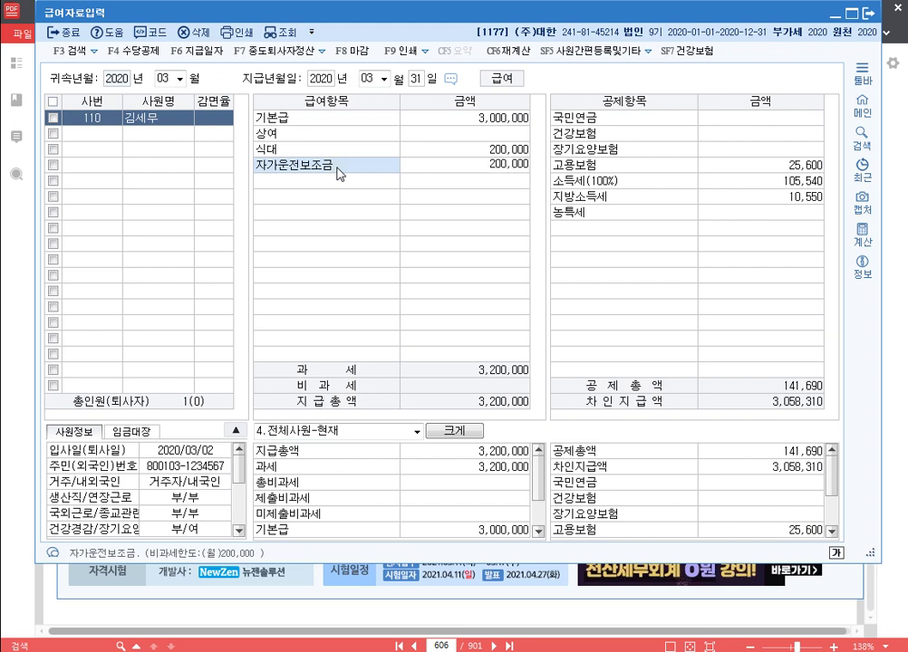
{"action": "key", "text": "Return"}
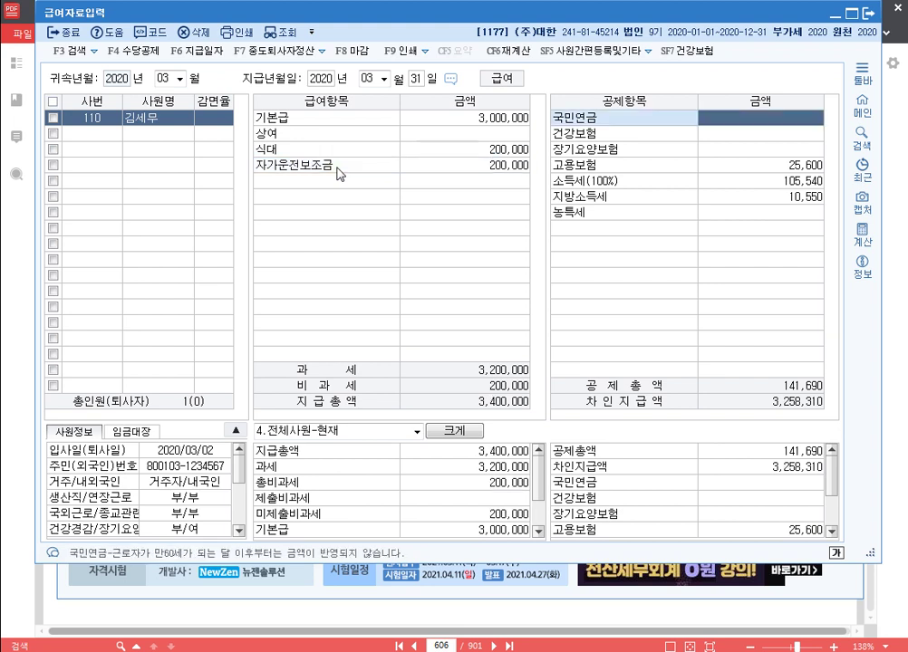
Step: Enter deductions: pension 180,000, health 134,000, long-term care 9,880, employment 20,800; close payroll entry
{"action": "type", "text": "1800000"}
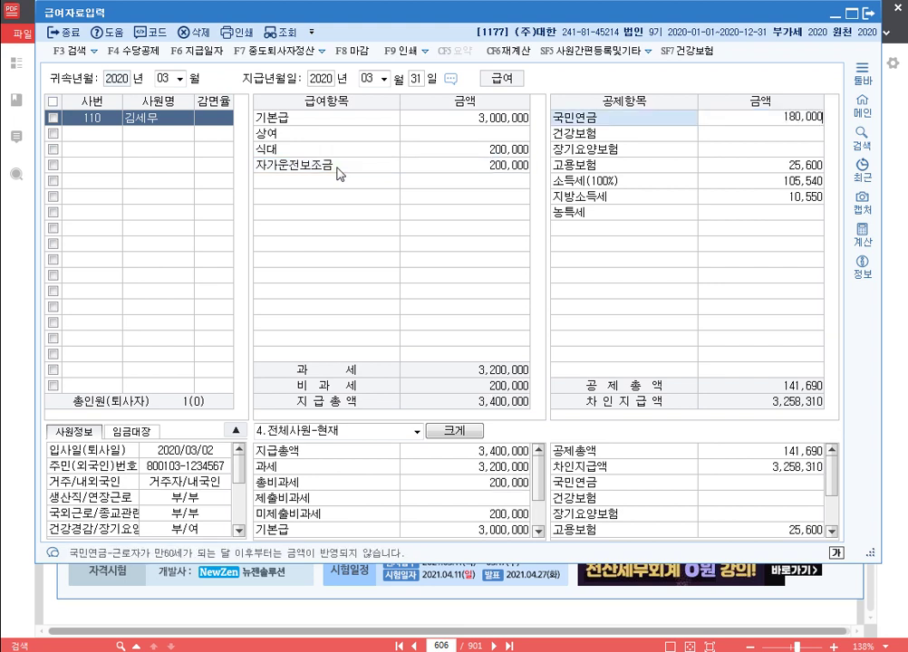
{"action": "key", "text": "Return"}
{"action": "type", "text": "1340000"}
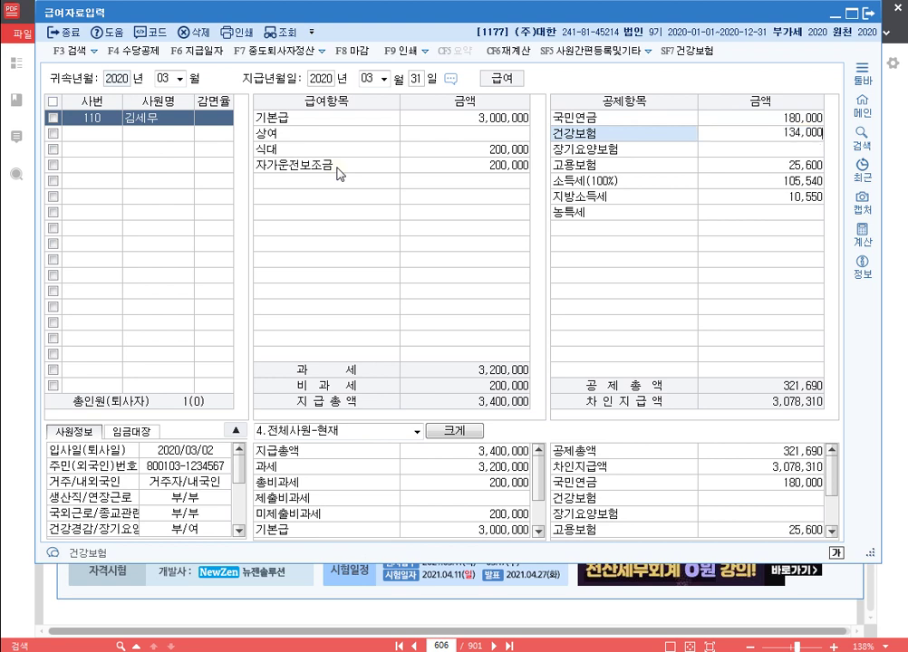
{"action": "key", "text": "Return"}
{"action": "type", "text": "9880"}
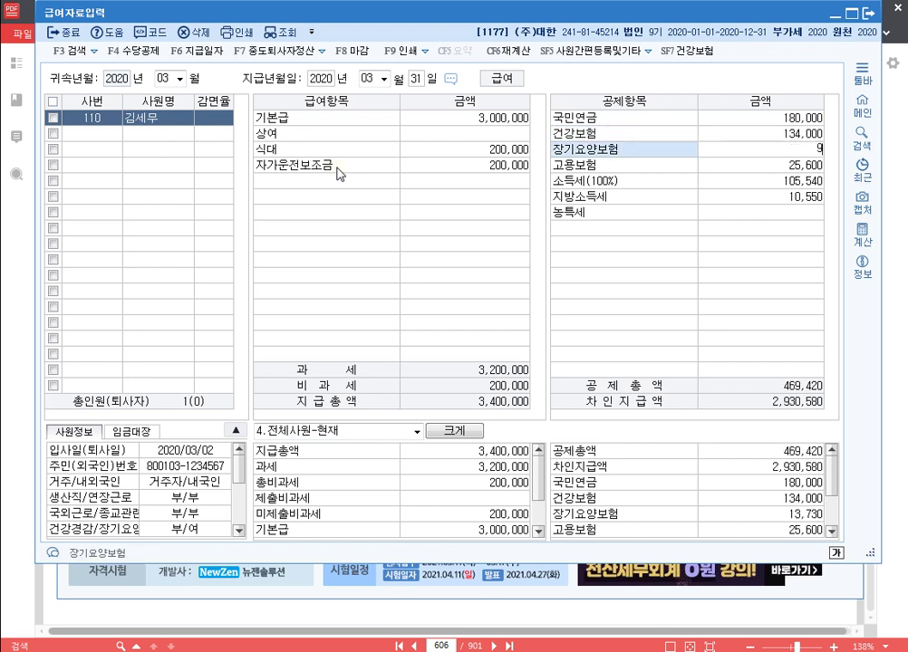
{"action": "key", "text": "Return"}
{"action": "key", "text": "Return"}
{"action": "type", "text": "20800"}
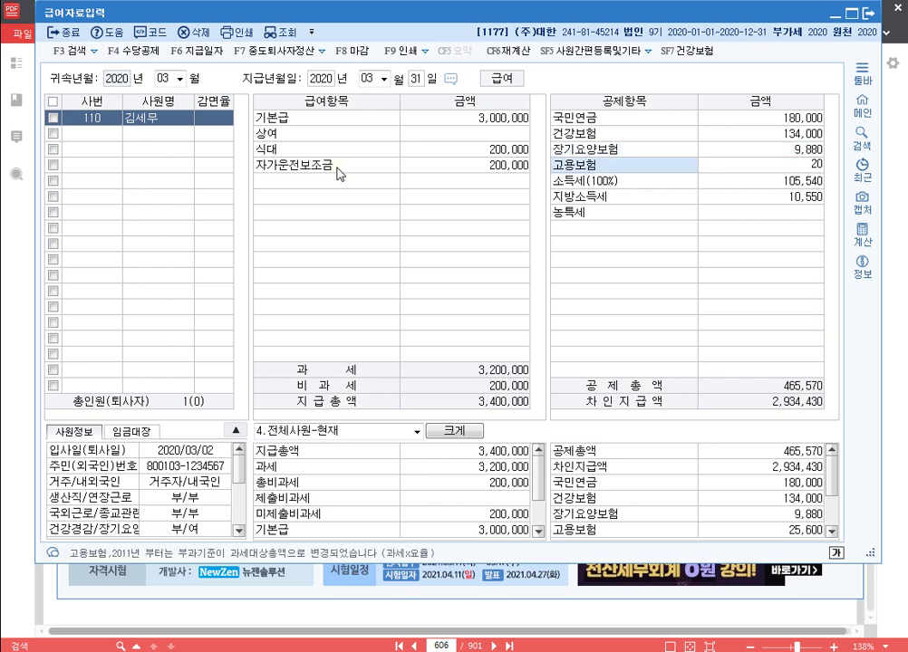
{"action": "key", "text": "Return"}
{"action": "key", "text": "Return"}
{"action": "key", "text": "Return"}
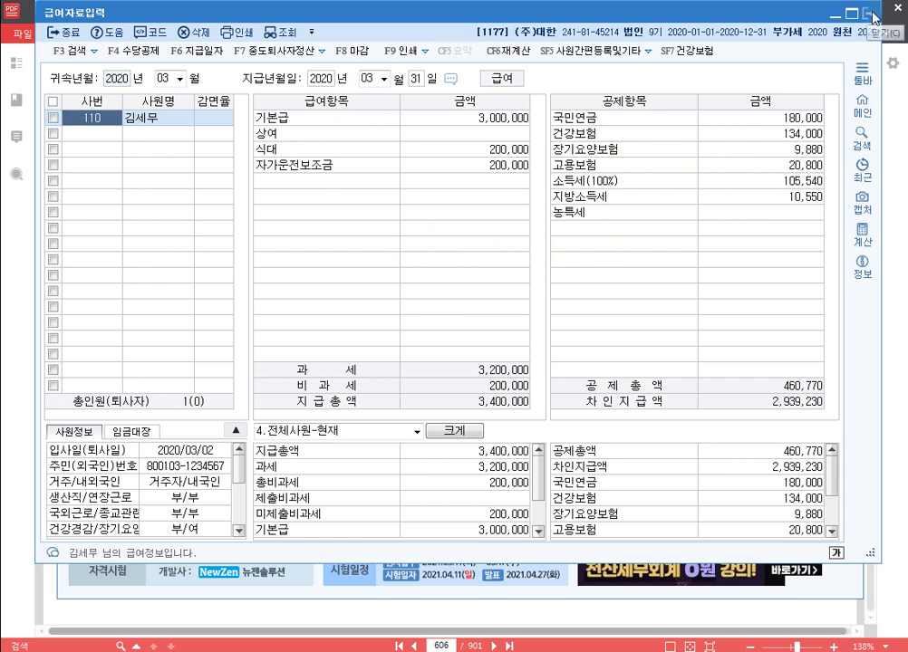
{"action": "left_click", "coordinate": [873, 16]}
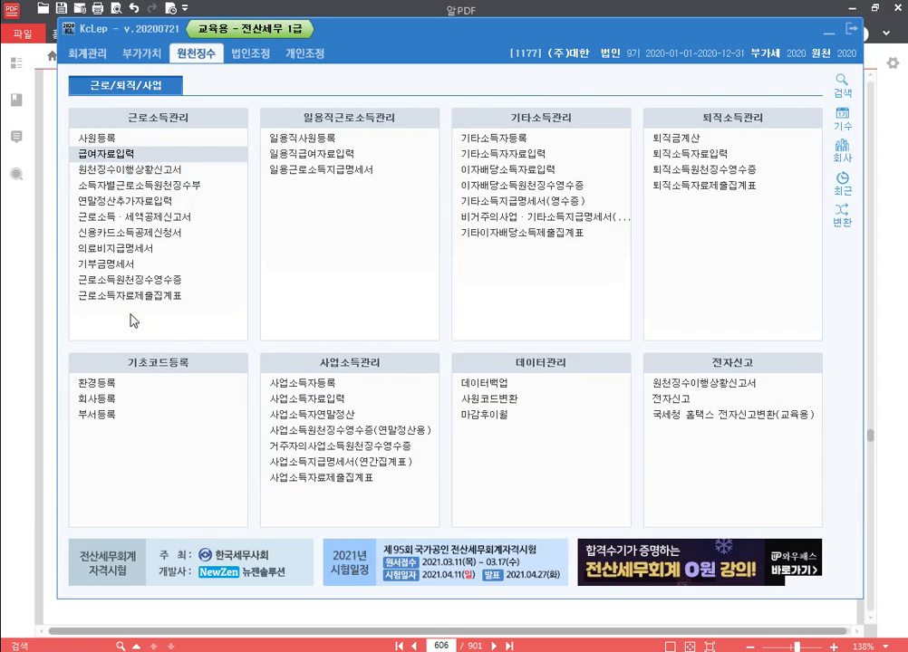
Step: Set the withholding return's attribution and payment months to 03, then save it on closing
{"action": "left_click", "coordinate": [180, 170]}
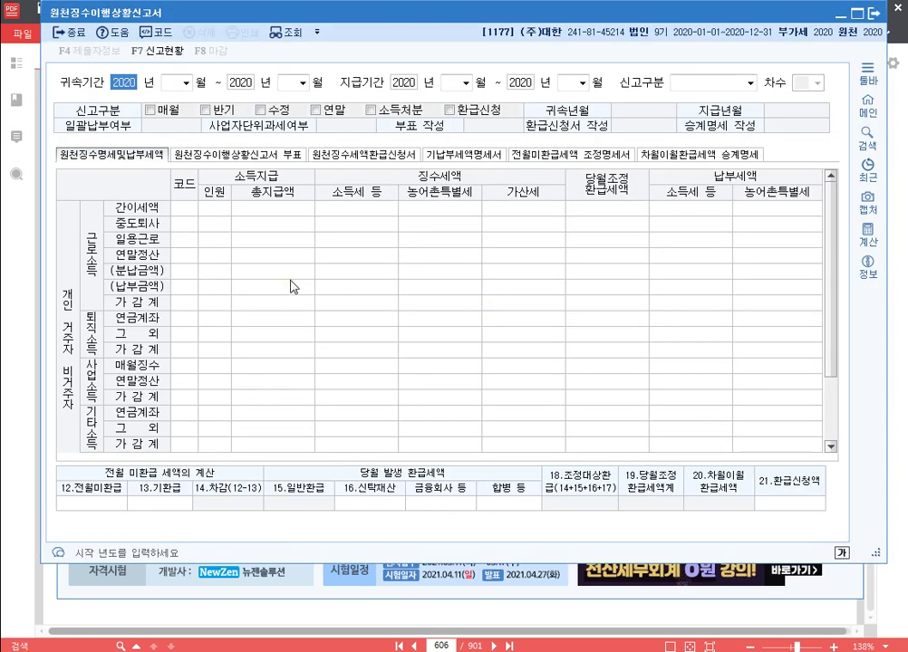
{"action": "key", "text": "Return"}
{"action": "type", "text": "3"}
{"action": "key", "text": "Return"}
{"action": "key", "text": "Return"}
{"action": "type", "text": "3"}
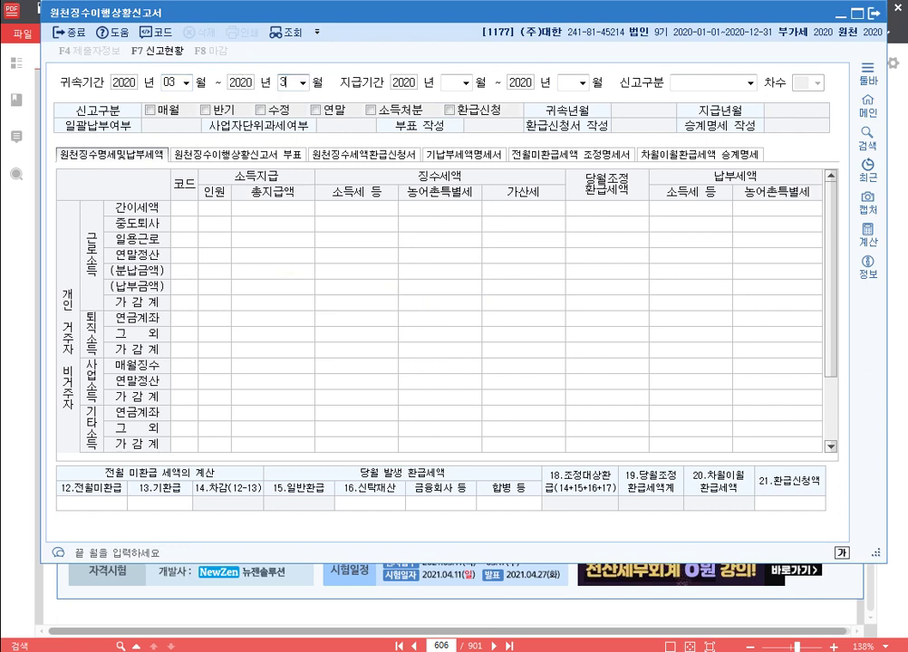
{"action": "key", "text": "Return"}
{"action": "key", "text": "Return"}
{"action": "type", "text": "3"}
{"action": "key", "text": "Return"}
{"action": "key", "text": "Return"}
{"action": "type", "text": "3"}
{"action": "key", "text": "Return"}
{"action": "key", "text": "Return"}
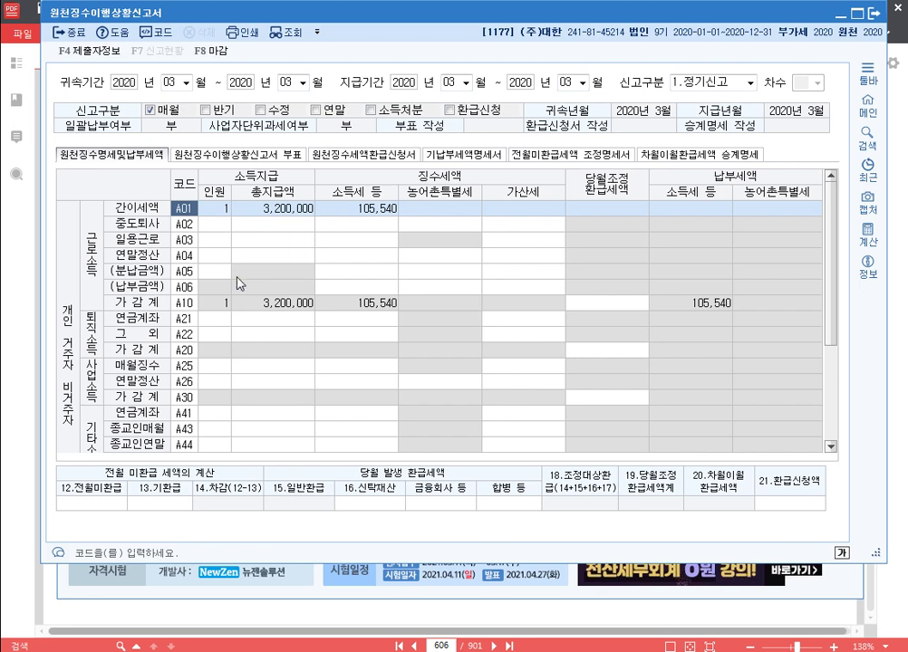
{"action": "left_click", "coordinate": [875, 14]}
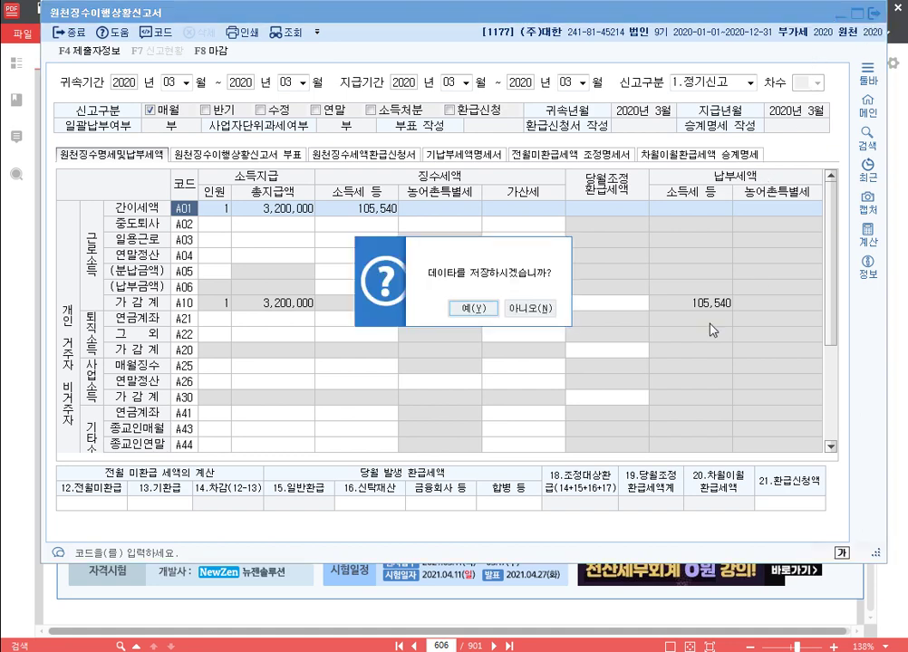
{"action": "left_click", "coordinate": [481, 309]}
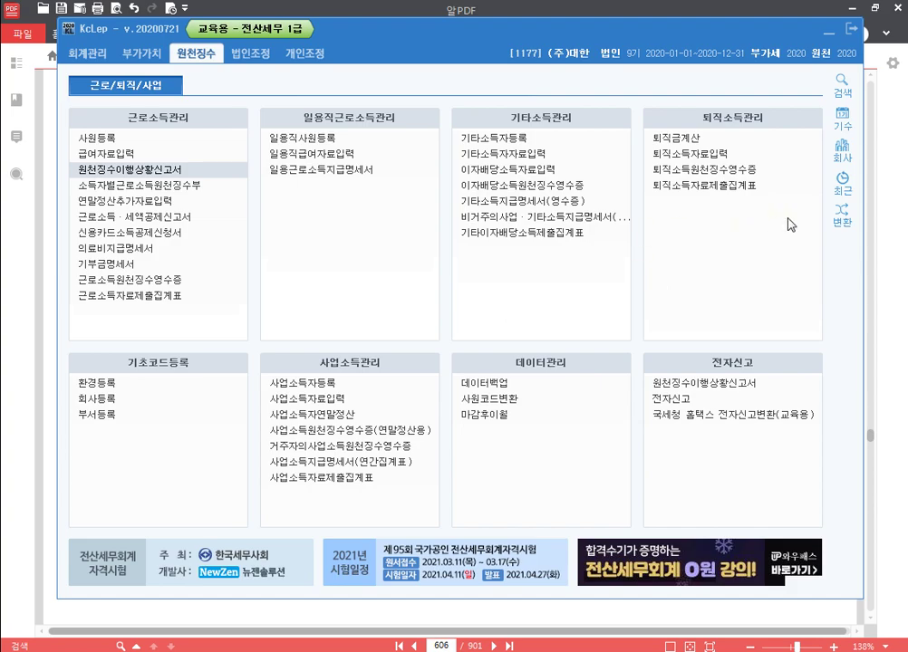
Step: Add the line 'p.677 1183' to the Hangul notes, then return to the PDF textbook
{"action": "key", "text": "alt+Tab"}
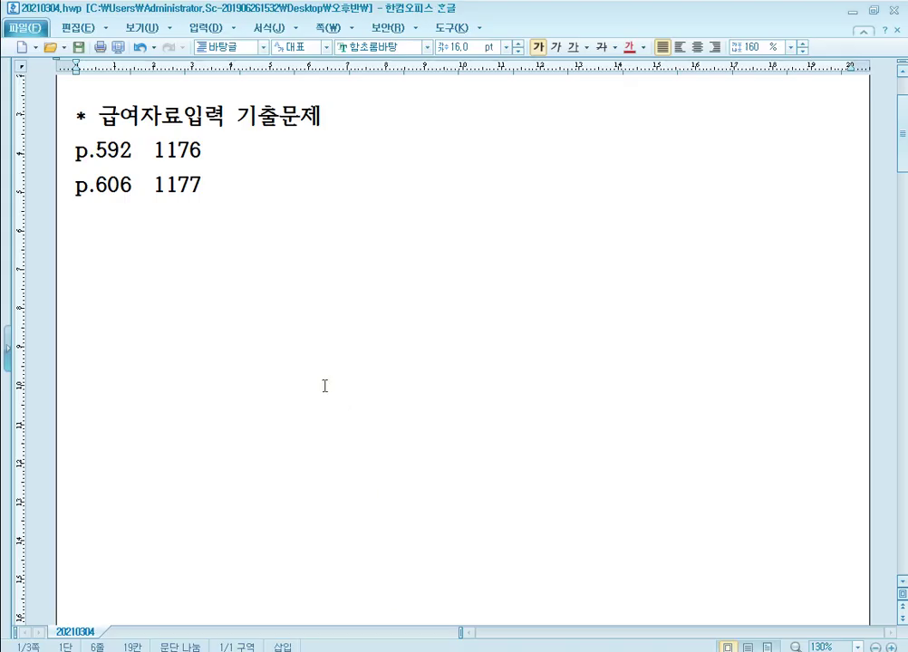
{"action": "type", "text": "p."}
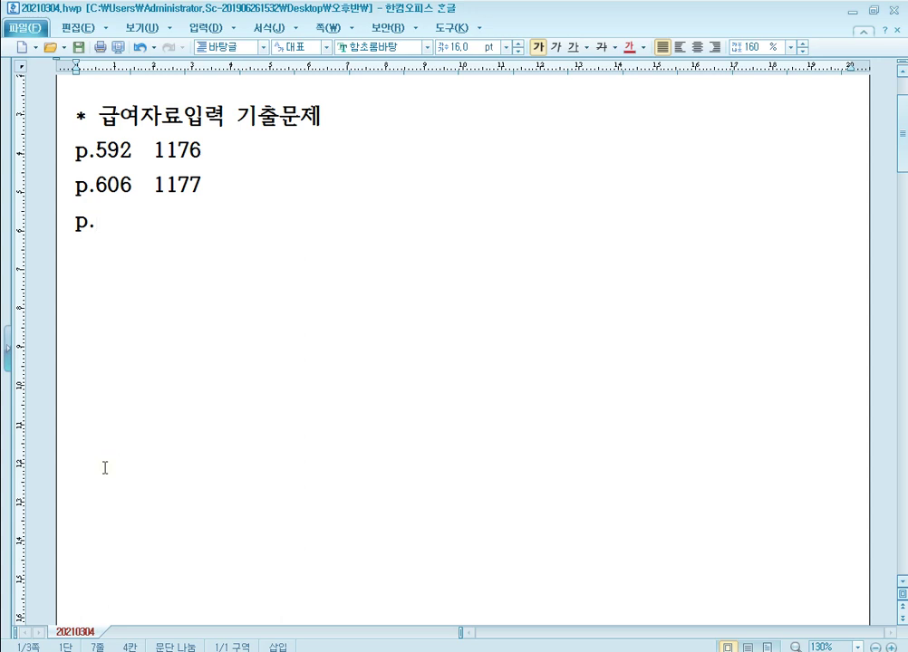
{"action": "type", "text": "677"}
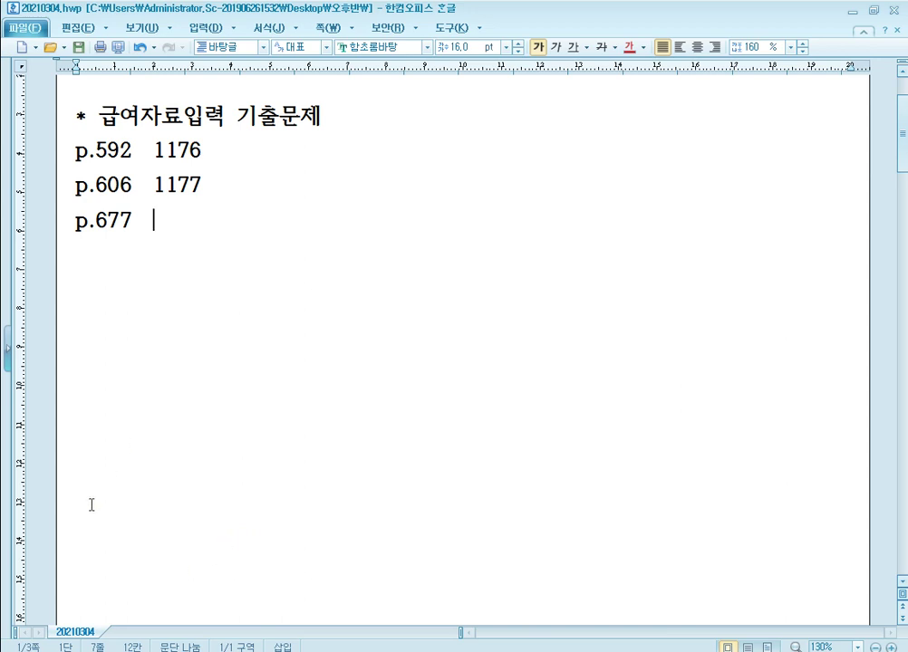
{"action": "type", "text": "1183"}
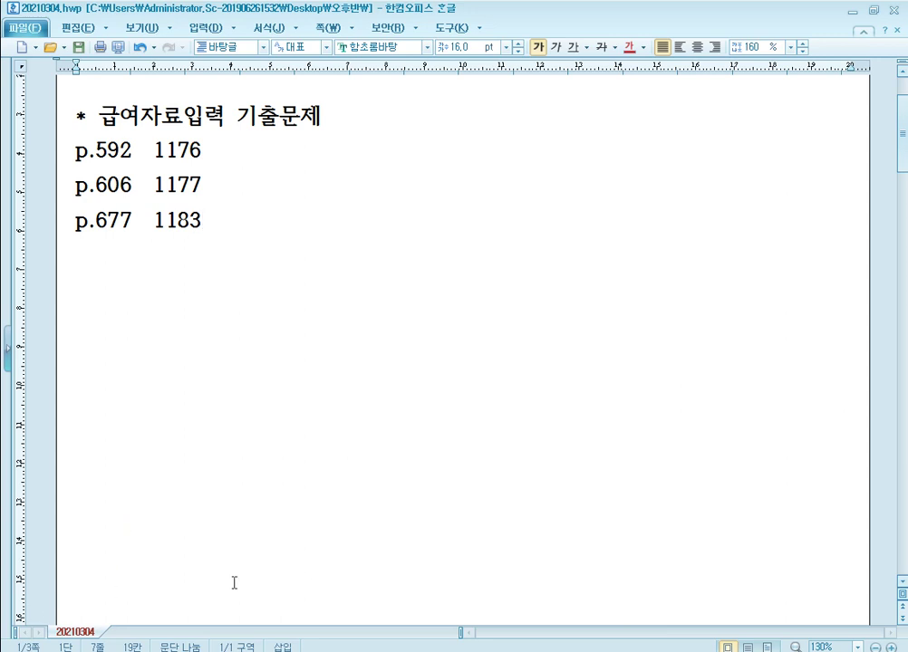
{"action": "key", "text": "alt+Tab"}
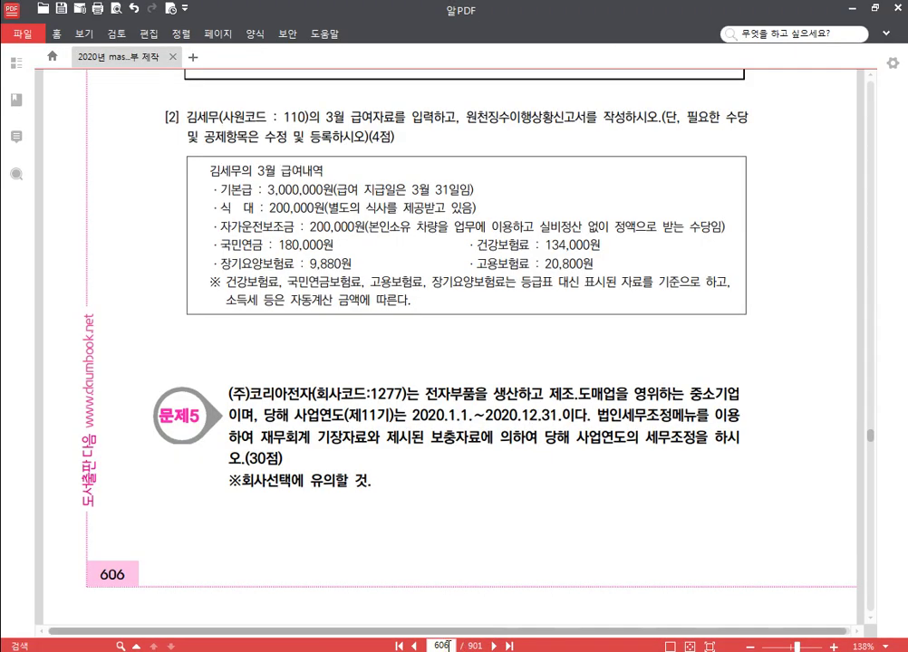
Step: Jump AlPDF to page 677 to show the payroll problem, then bring KcLep forward
{"action": "left_click", "coordinate": [449, 646]}
{"action": "type", "text": "677"}
{"action": "key", "text": "Return"}
{"action": "scroll", "coordinate": [360, 390], "scroll_direction": "down", "scroll_amount": 3}
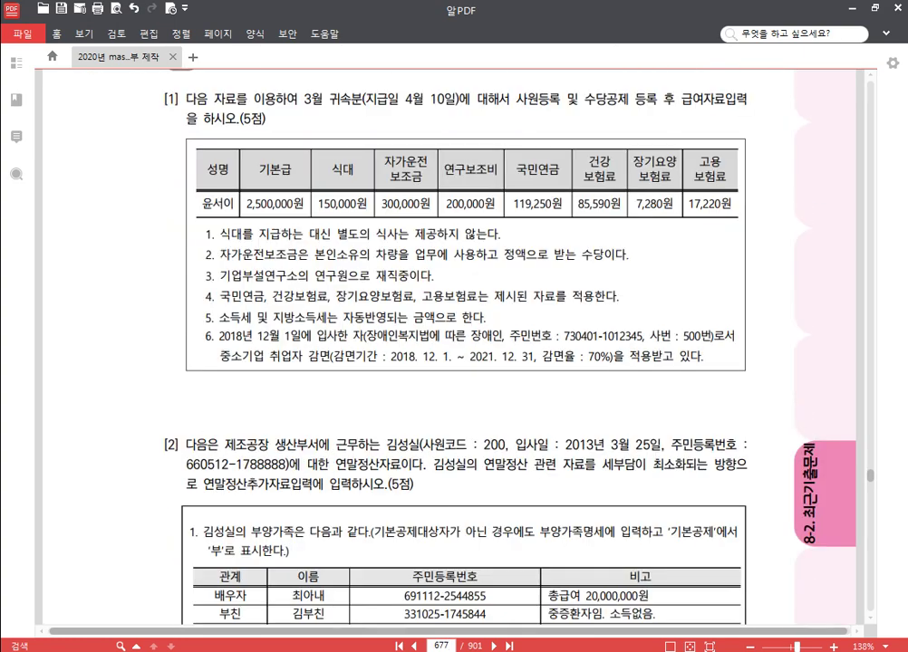
{"action": "key", "text": "alt+Tab"}
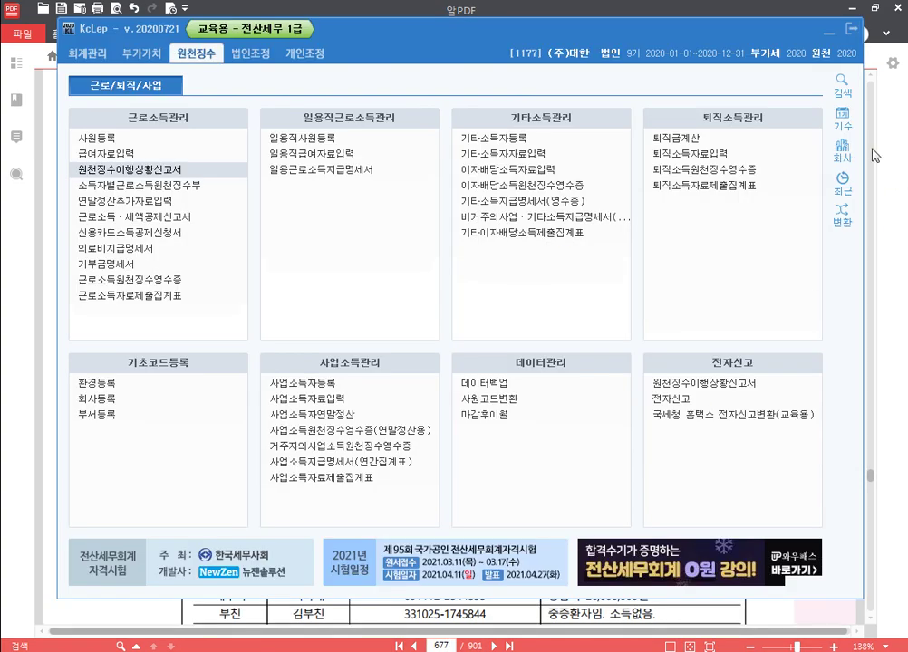
Step: Change the working company to 1183 (주)경기산업, then bring the PDF back to the front
{"action": "left_click", "coordinate": [842, 147]}
{"action": "type", "text": "1183"}
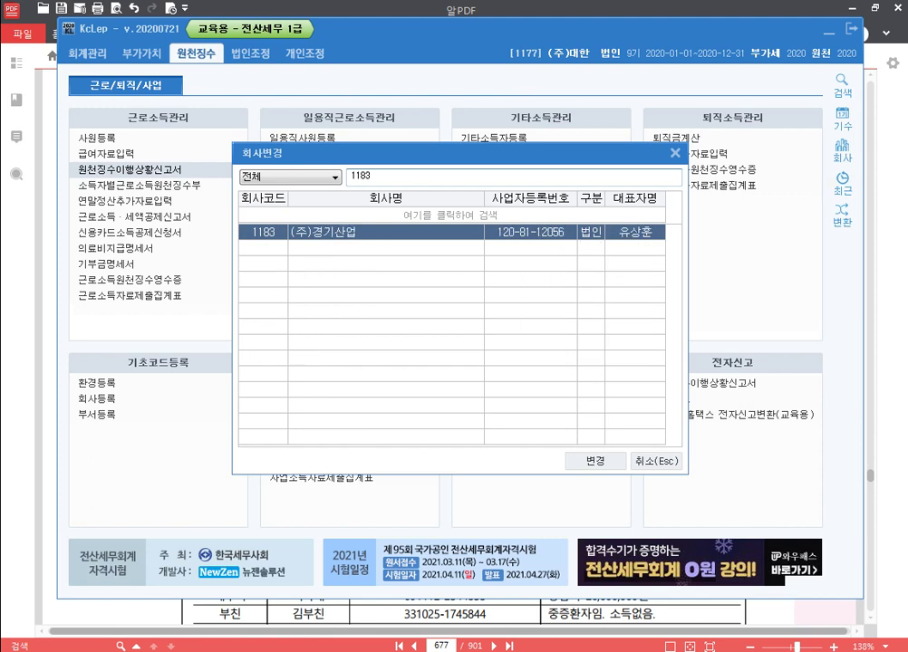
{"action": "key", "text": "Return"}
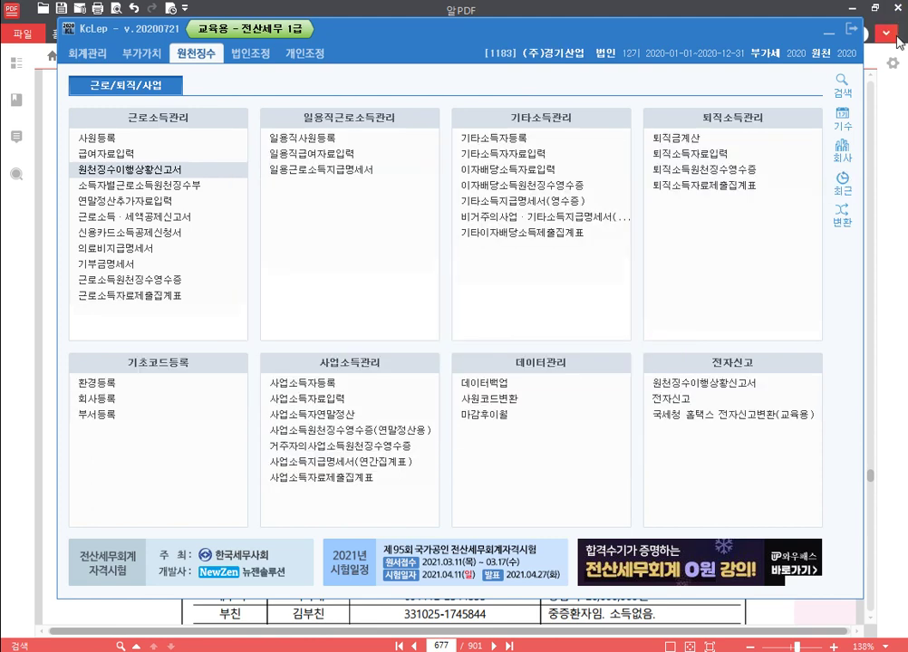
{"action": "key", "text": "alt+Tab"}
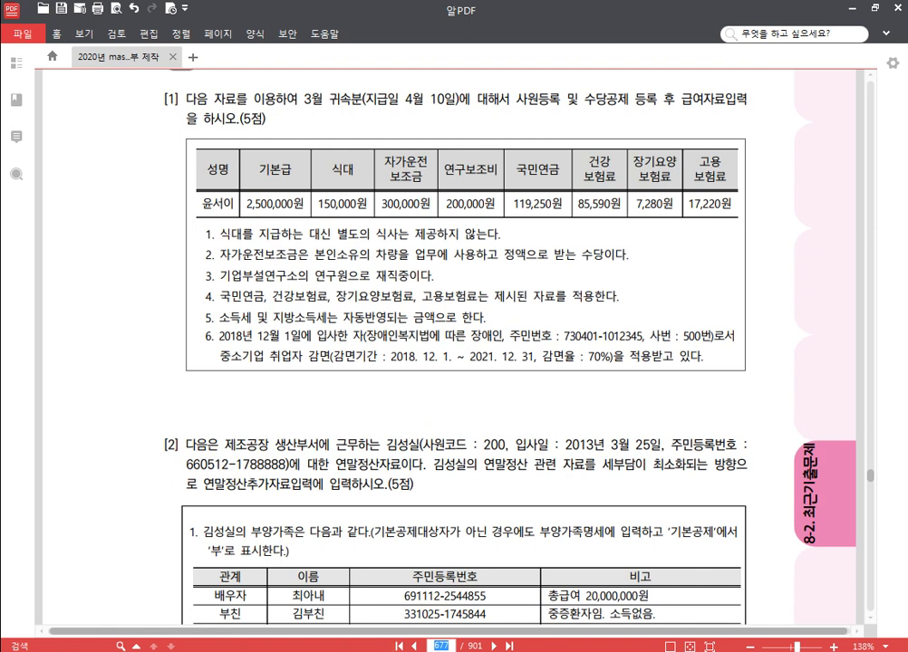
Step: Register employee 500 with the employee's name, resident registration number and hire date 2018-12-01
{"action": "key", "text": "alt+Tab"}
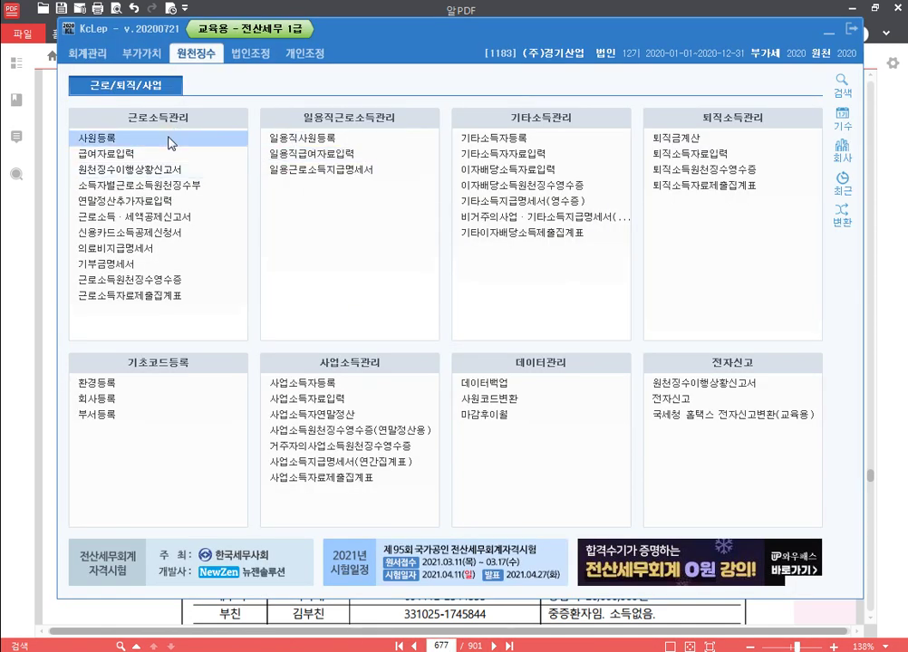
{"action": "left_click", "coordinate": [167, 142]}
{"action": "left_click", "coordinate": [127, 129]}
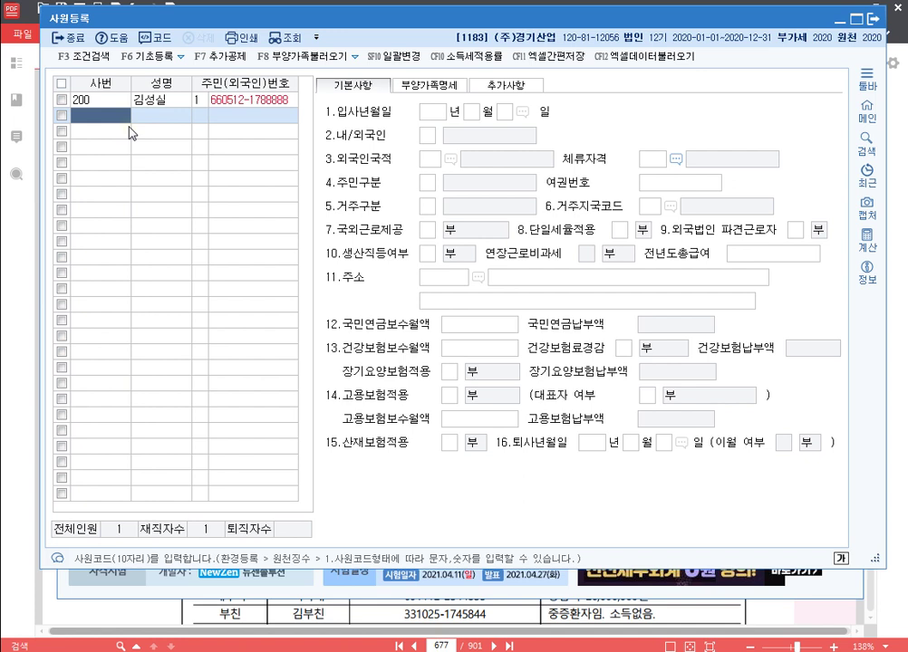
{"action": "type", "text": "500"}
{"action": "key", "text": "Return"}
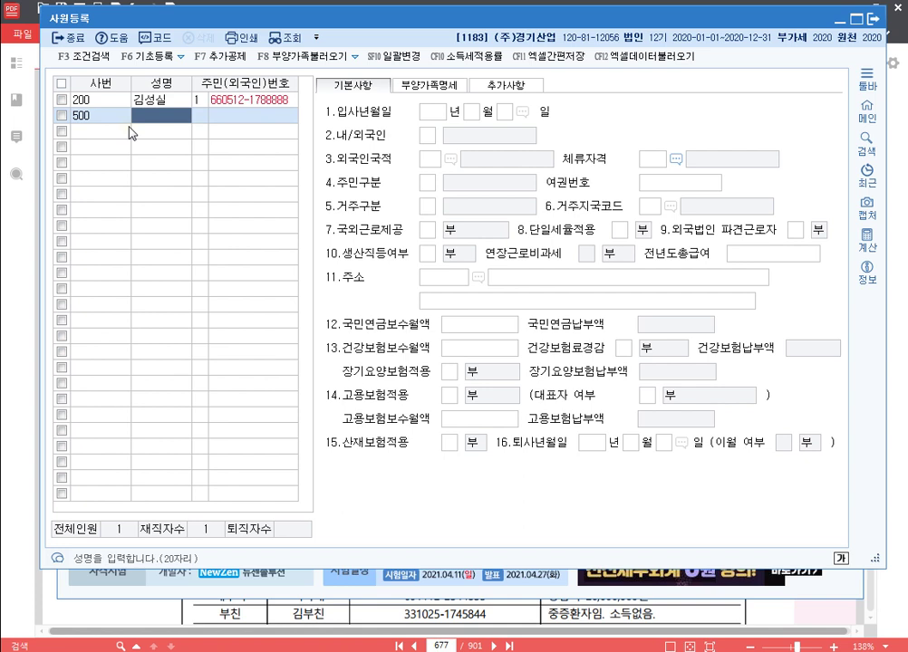
{"action": "key", "text": "Return"}
{"action": "key", "text": "Return"}
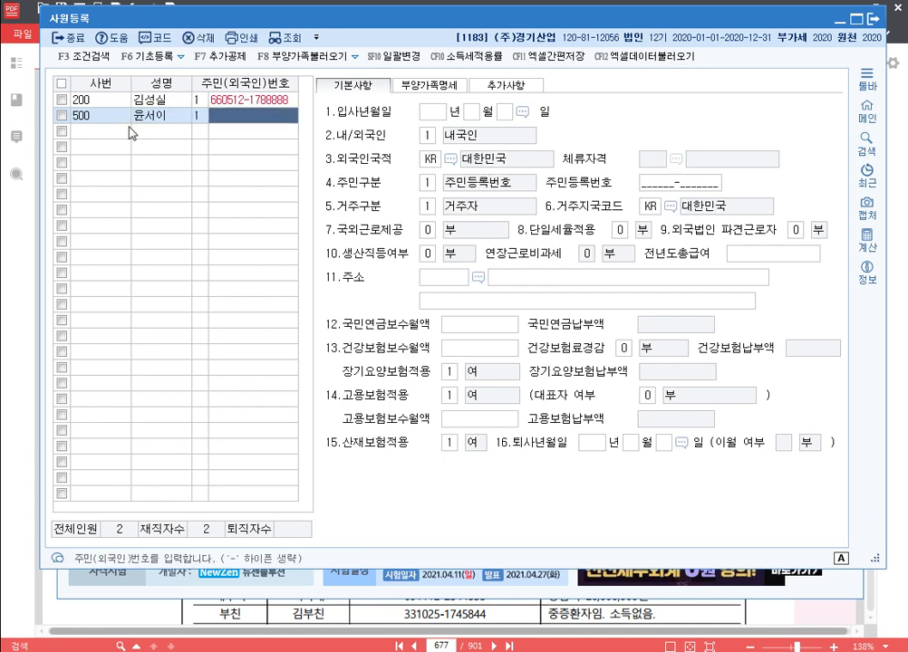
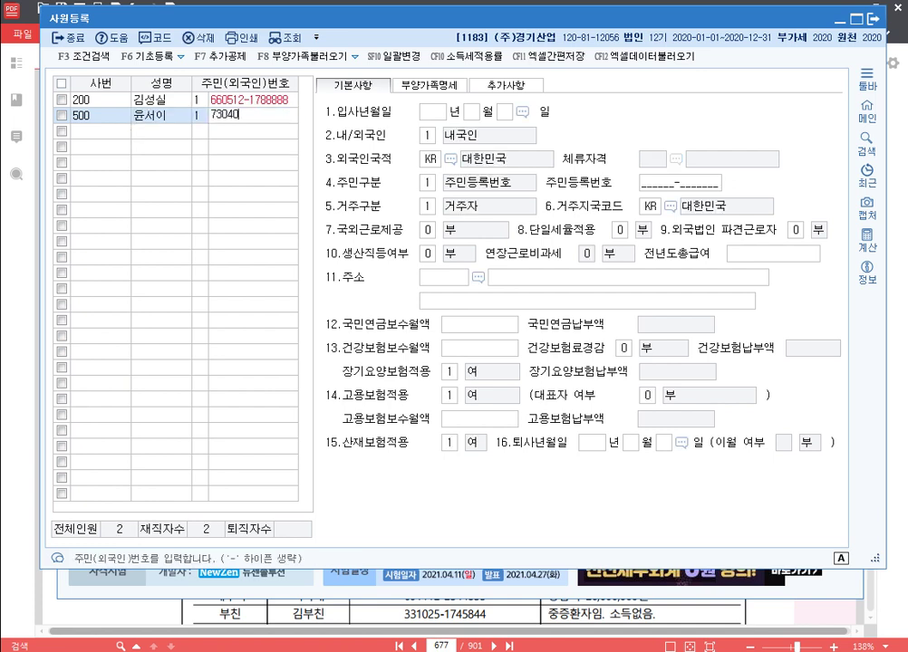
{"action": "key", "text": "Return"}
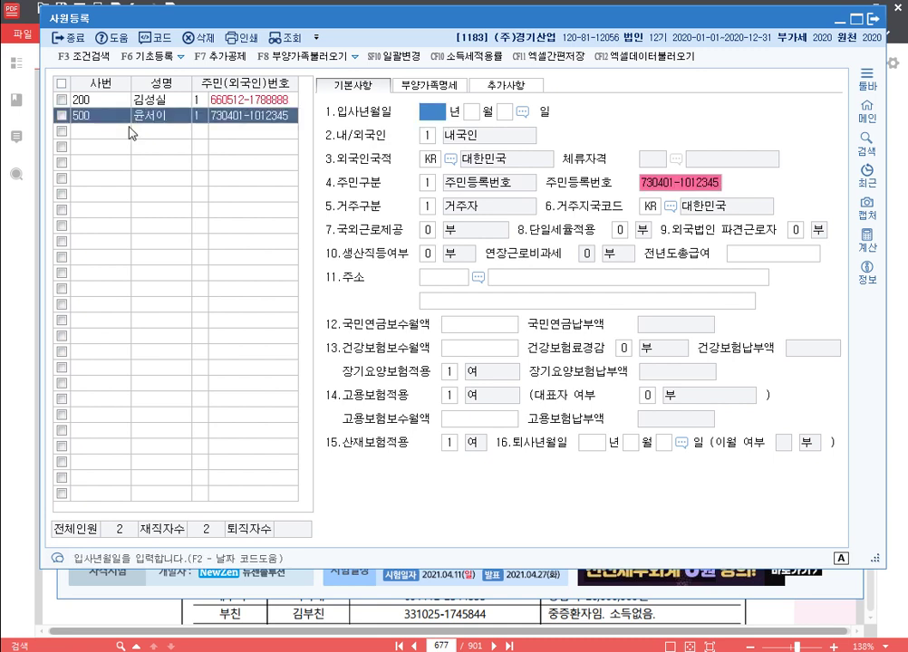
{"action": "type", "text": "2018120"}
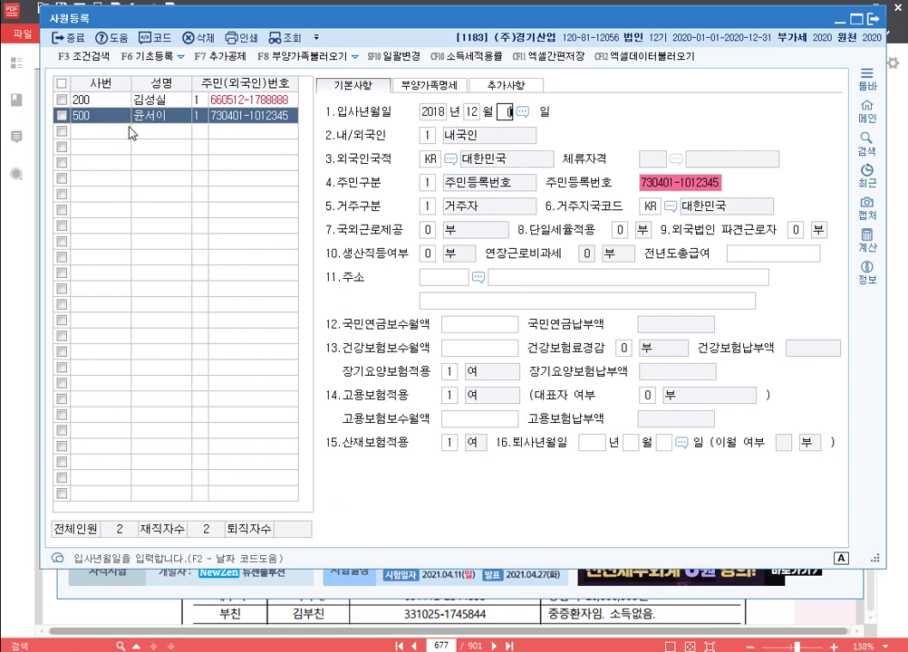
{"action": "type", "text": "1"}
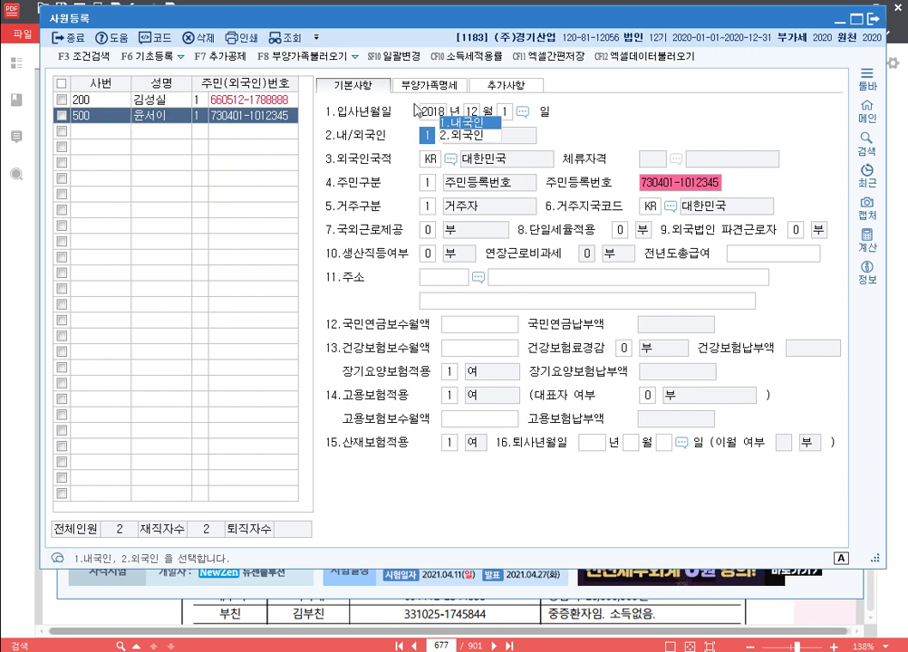
Step: Set the employee's disability type to 장애인복지법 in the dependents details
{"action": "left_click", "coordinate": [450, 86]}
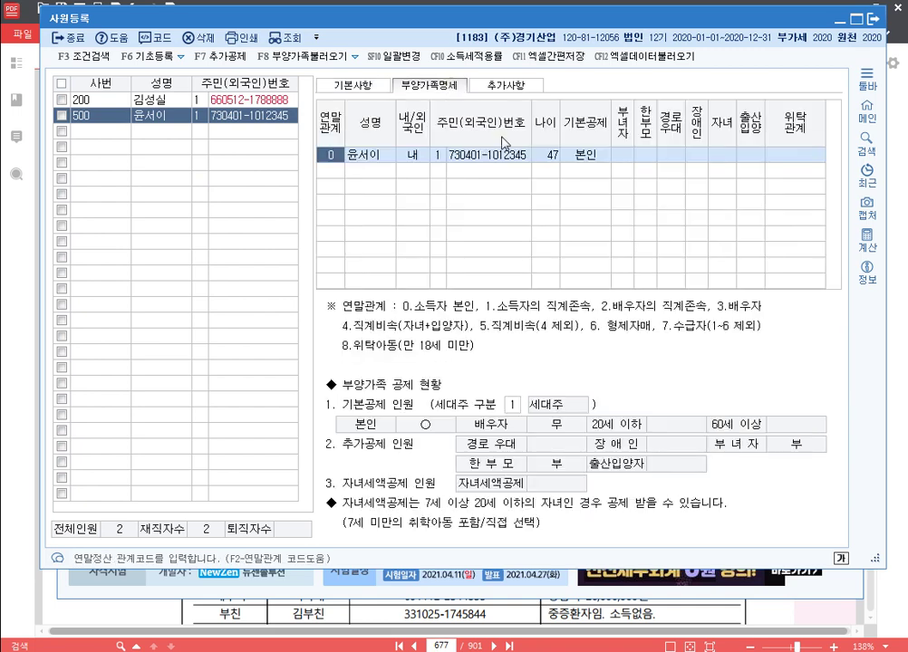
{"action": "left_click", "coordinate": [693, 156]}
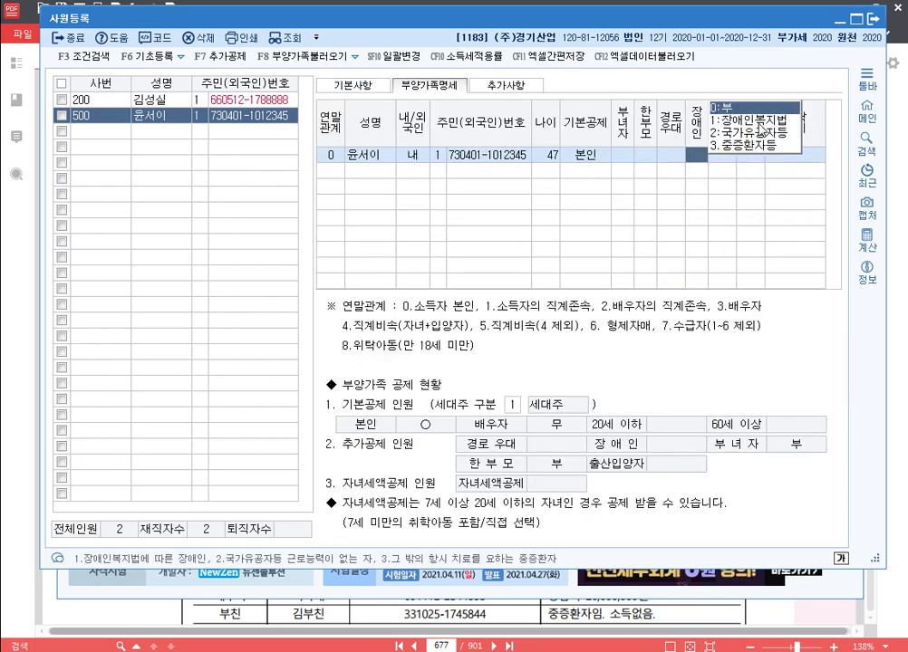
{"action": "left_click", "coordinate": [757, 120]}
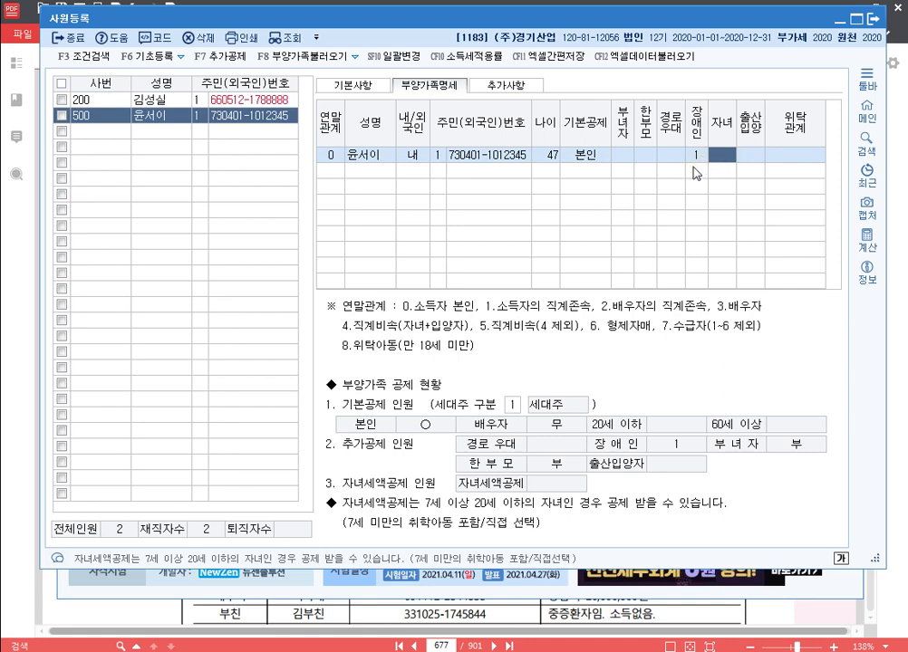
Step: Enable the SME employment reduction for 2018-12-01 to 2021-12-31 at 70%, then close registration
{"action": "left_click", "coordinate": [524, 89]}
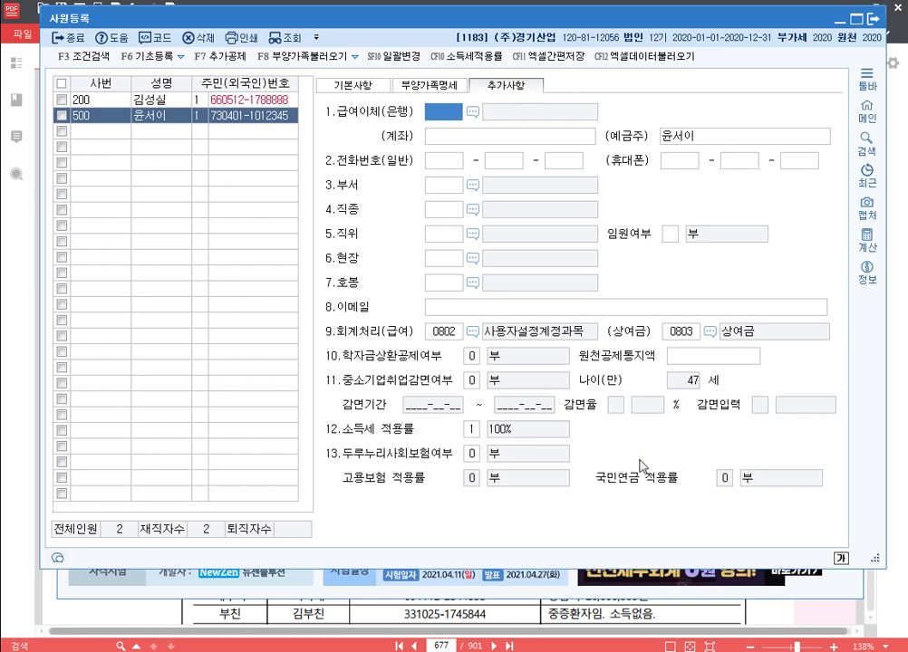
{"action": "left_click", "coordinate": [473, 381]}
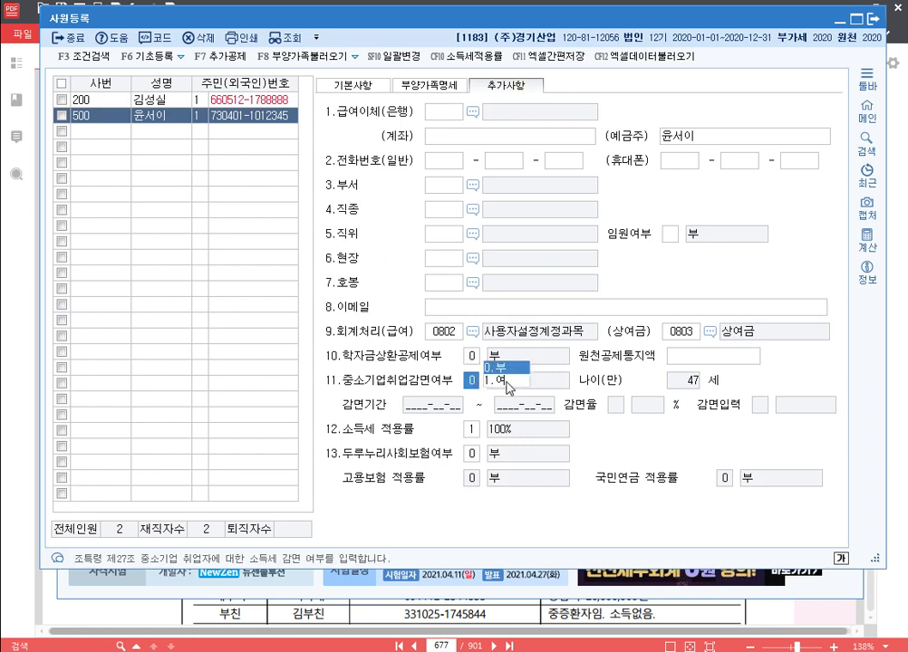
{"action": "left_click", "coordinate": [463, 372]}
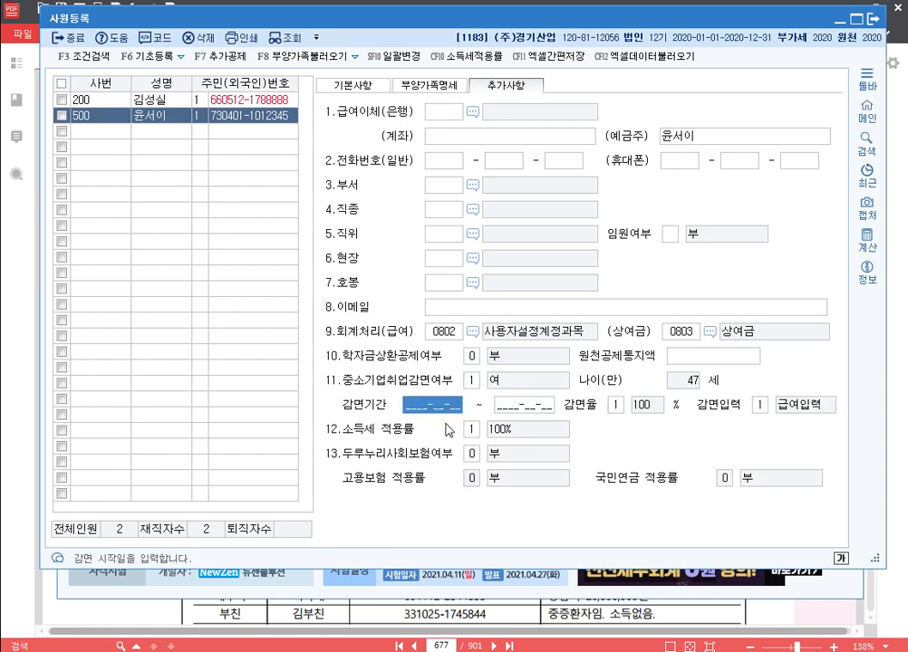
{"action": "type", "text": "20181201"}
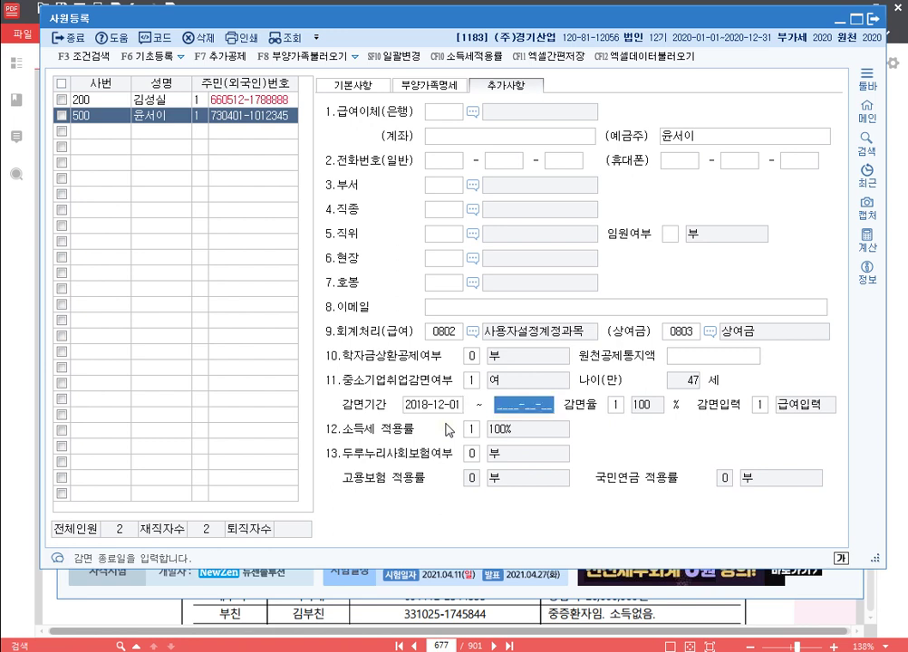
{"action": "type", "text": "2021-__-__"}
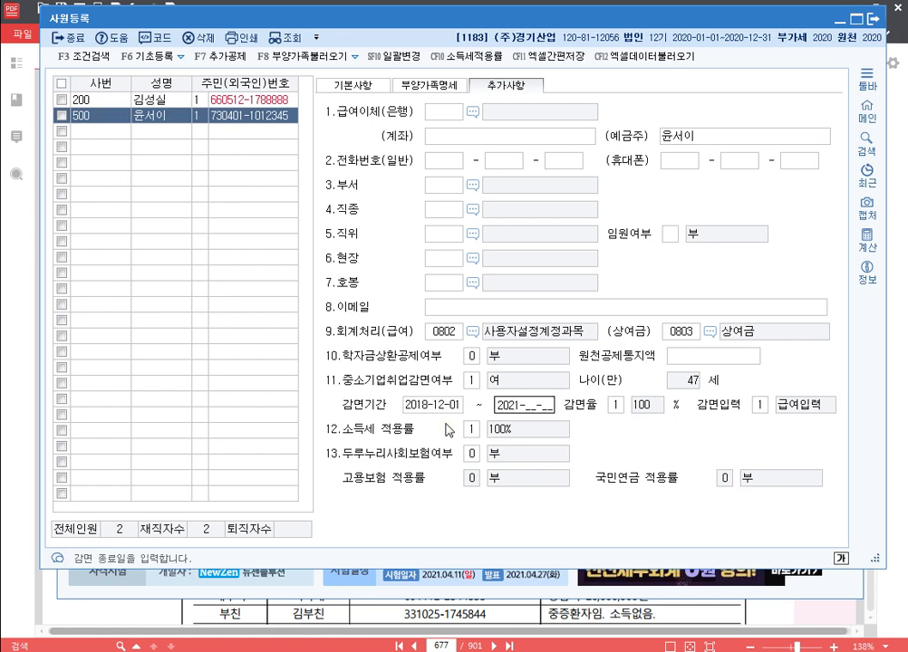
{"action": "type", "text": "1231"}
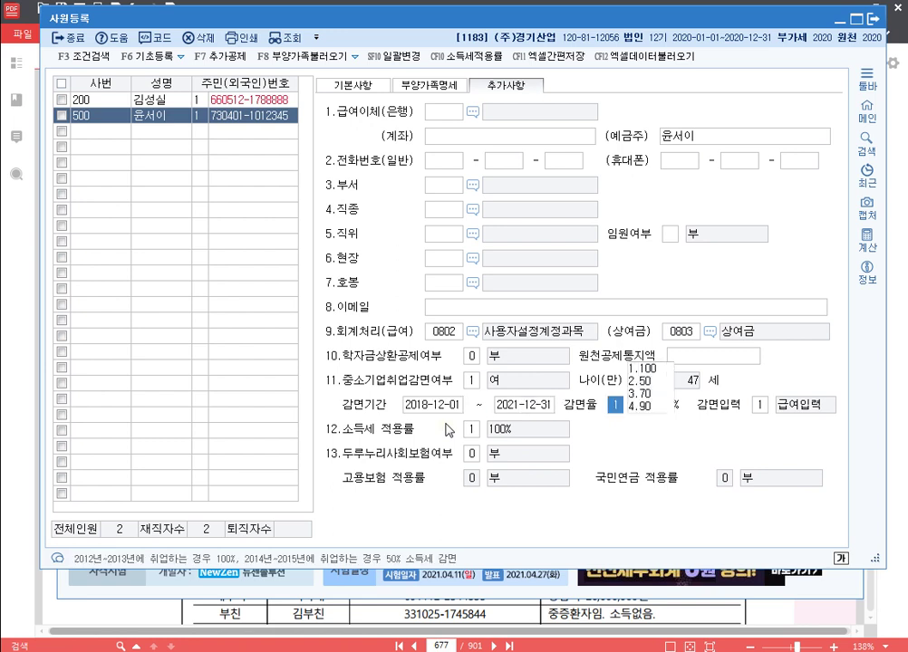
{"action": "type", "text": "3"}
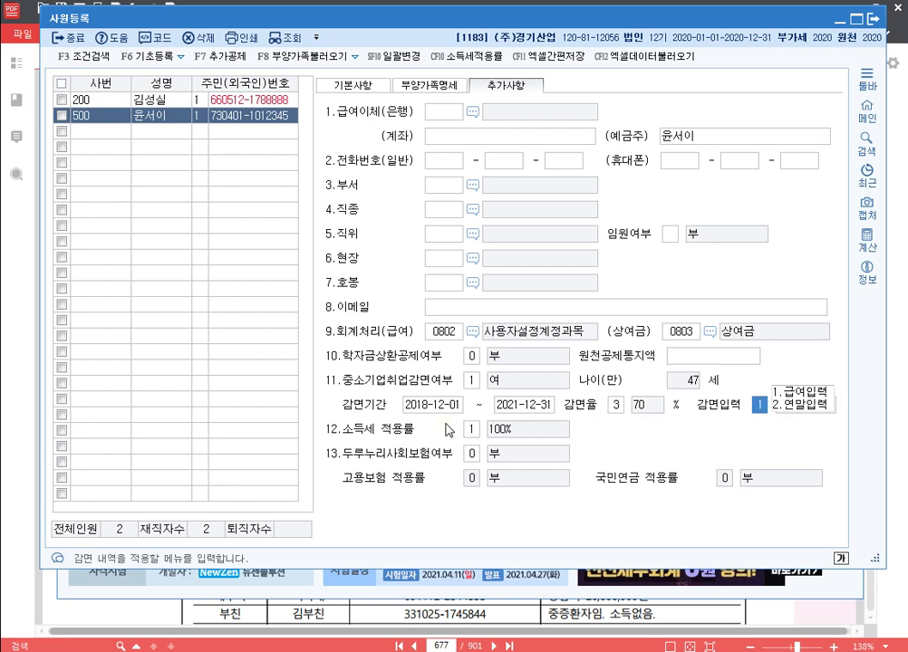
{"action": "key", "text": "Return"}
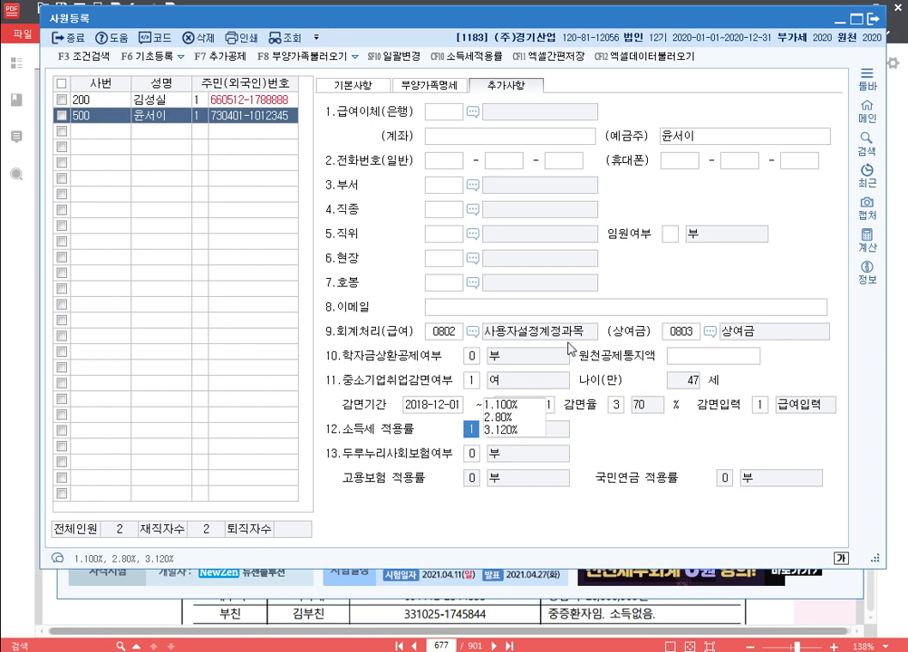
{"action": "left_click", "coordinate": [442, 410]}
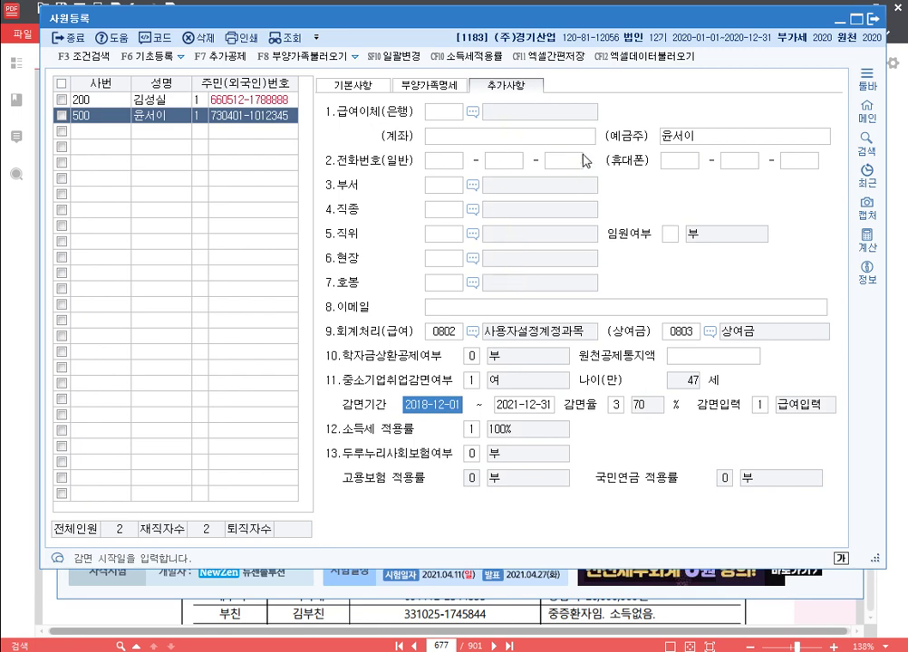
{"action": "left_click", "coordinate": [424, 85]}
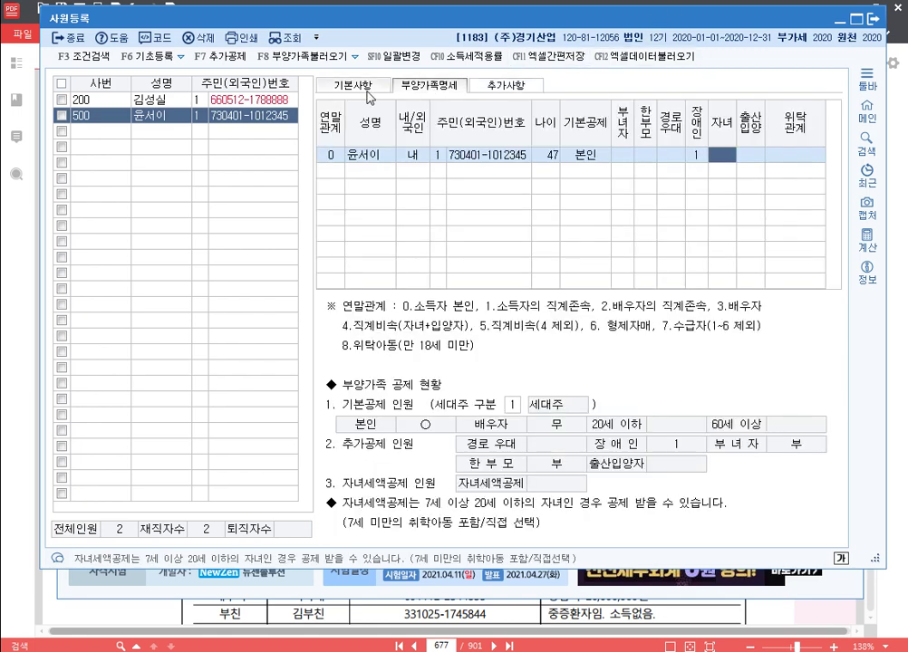
{"action": "left_click", "coordinate": [354, 85]}
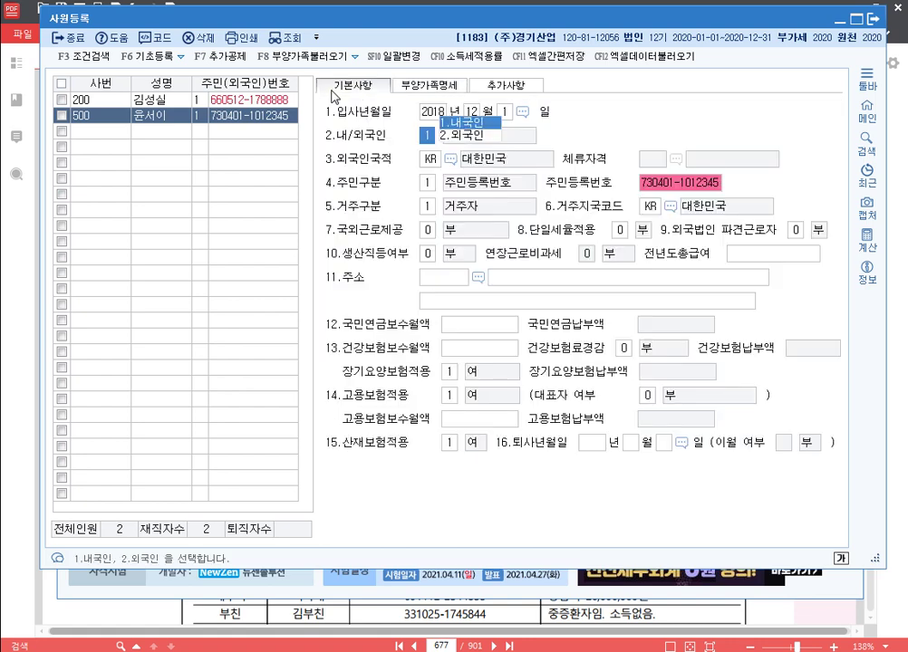
{"action": "left_click", "coordinate": [872, 19]}
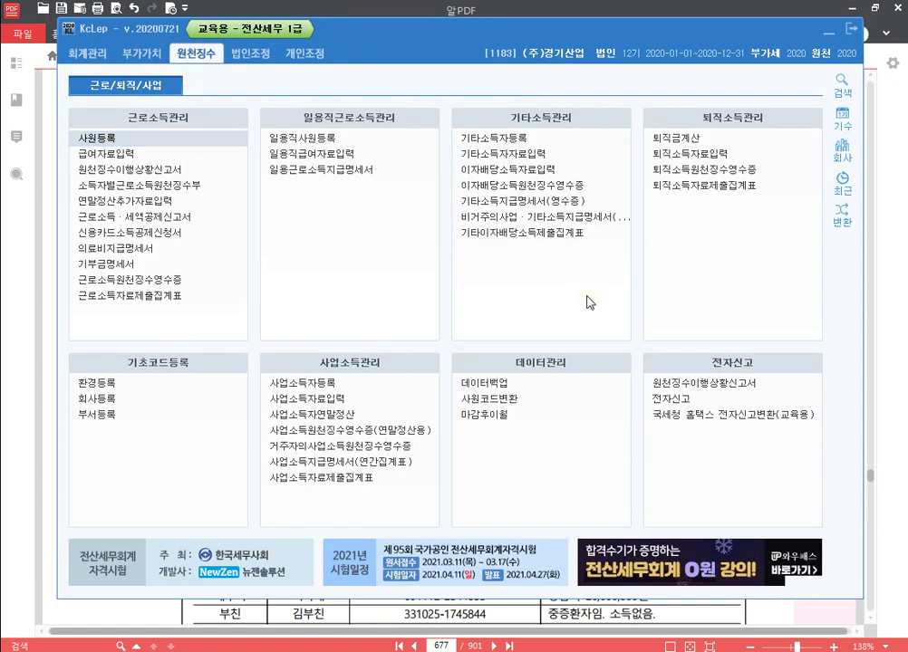
Step: Move 식대 up to second place and 자가운전보조금 up to third in the allowance list
{"action": "left_click", "coordinate": [136, 155]}
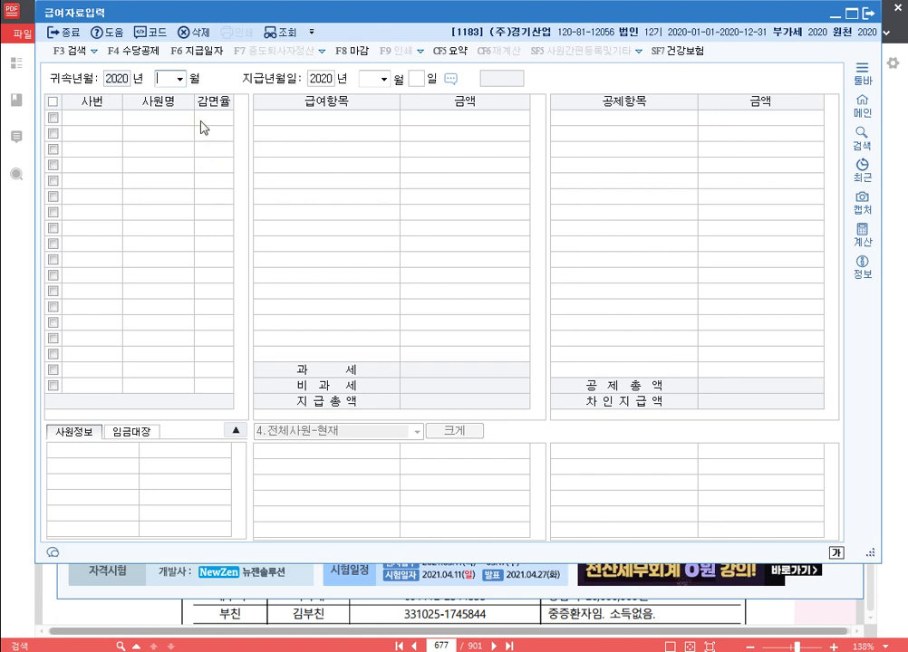
{"action": "left_click", "coordinate": [147, 55]}
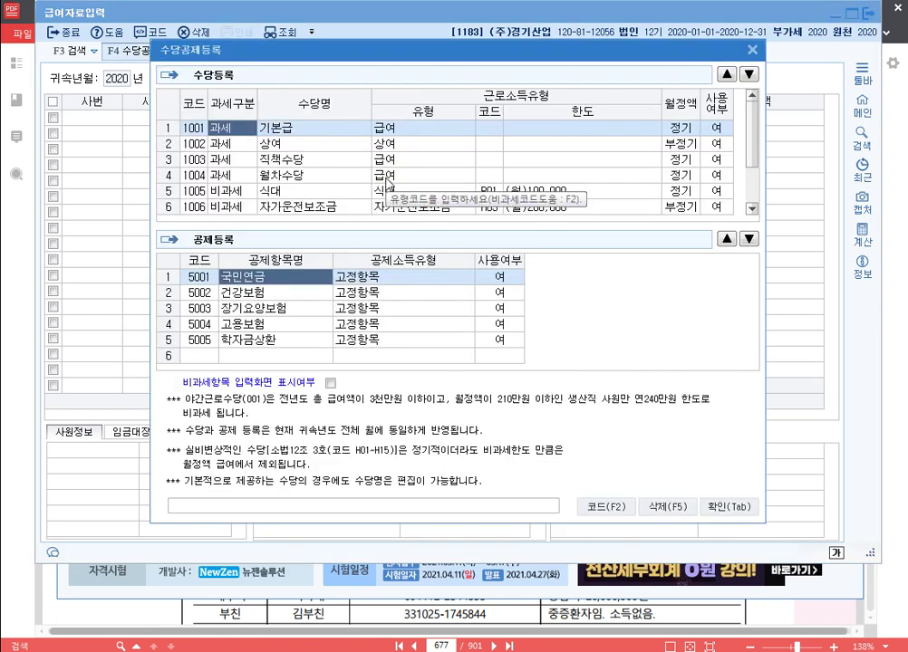
{"action": "left_click", "coordinate": [326, 192]}
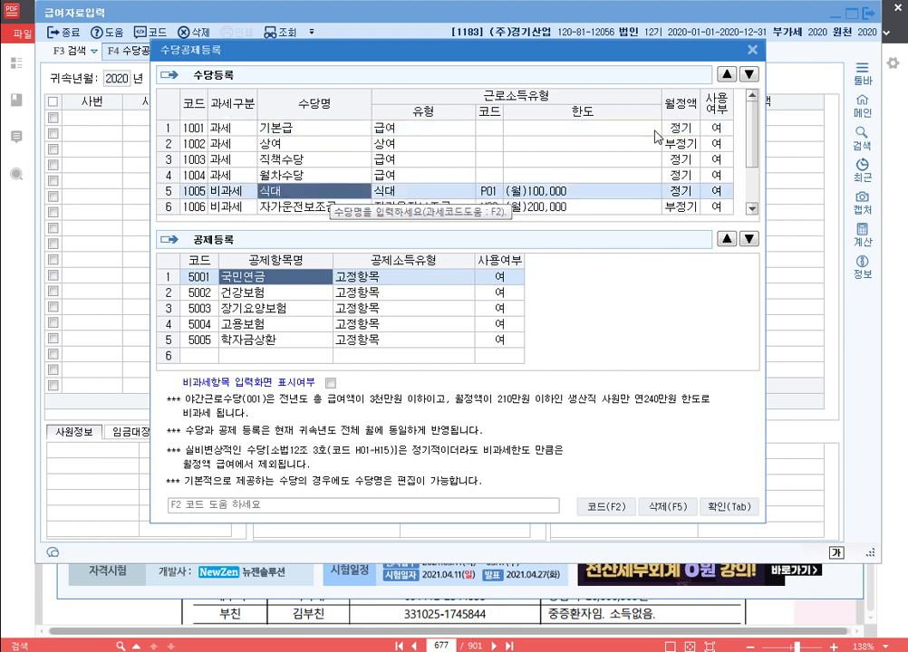
{"action": "left_click", "coordinate": [727, 74]}
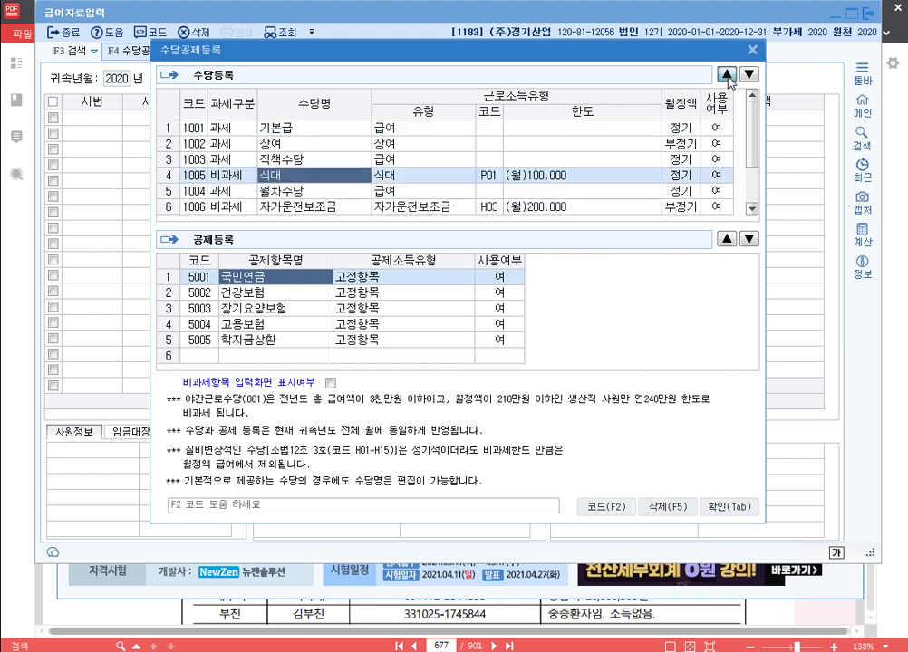
{"action": "left_click", "coordinate": [727, 74]}
{"action": "left_click", "coordinate": [727, 74]}
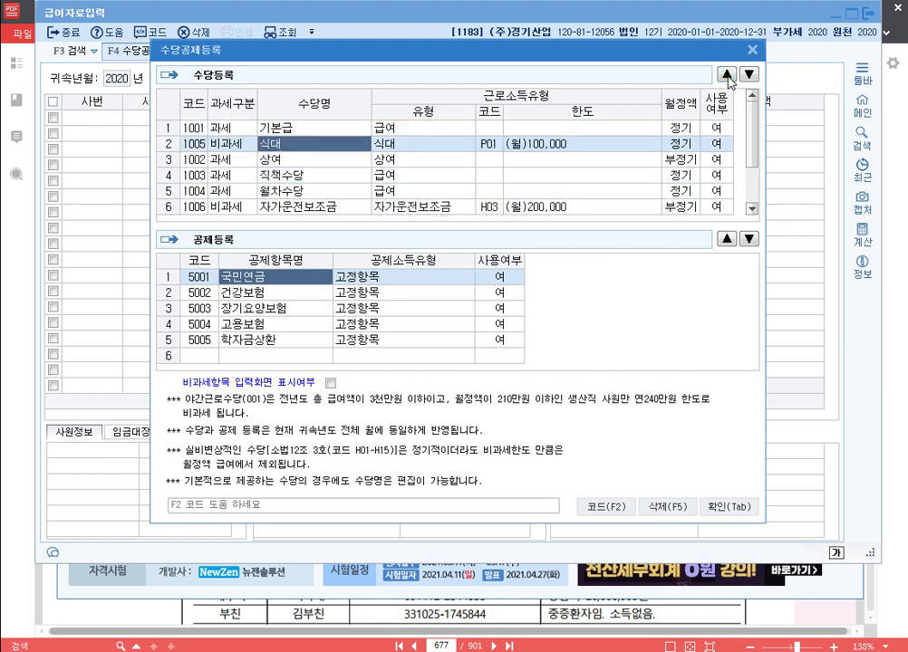
{"action": "left_click", "coordinate": [321, 208]}
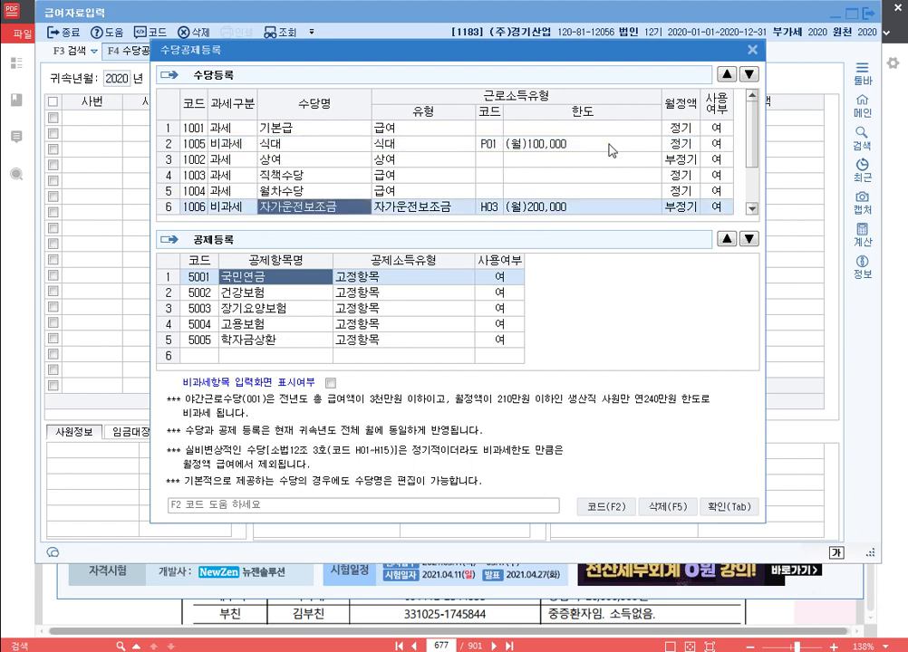
{"action": "left_click", "coordinate": [726, 75]}
{"action": "left_click", "coordinate": [727, 74]}
{"action": "left_click", "coordinate": [727, 74]}
Step: Add non-taxable allowance 연구보조비 with code H10 기업연구소 and move it up to row 4
{"action": "scroll", "coordinate": [524, 166], "scroll_direction": "down", "scroll_amount": 1}
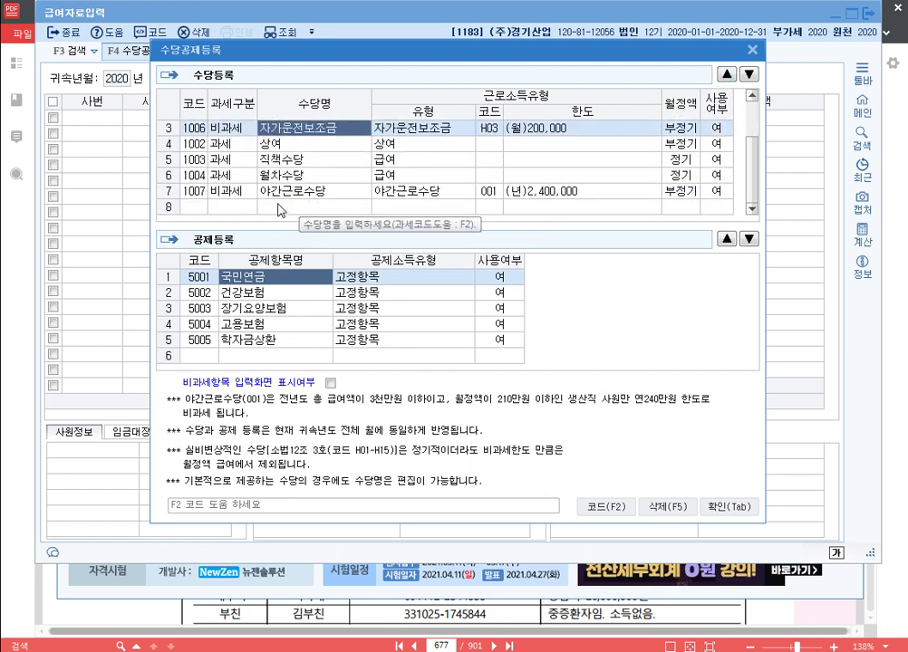
{"action": "left_click", "coordinate": [238, 210]}
{"action": "key", "text": "2"}
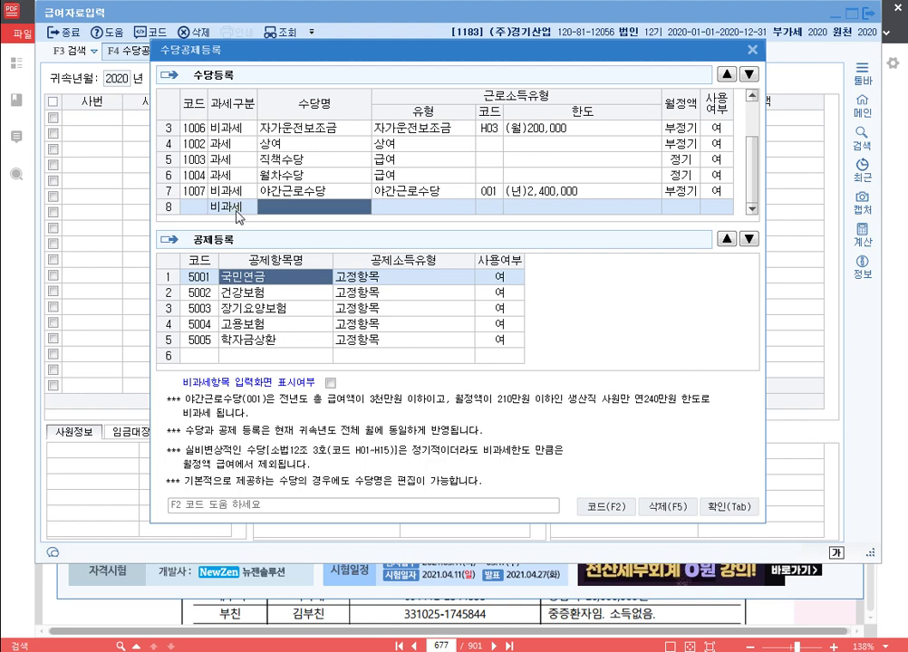
{"action": "type", "text": "연구보조비"}
{"action": "key", "text": "Return"}
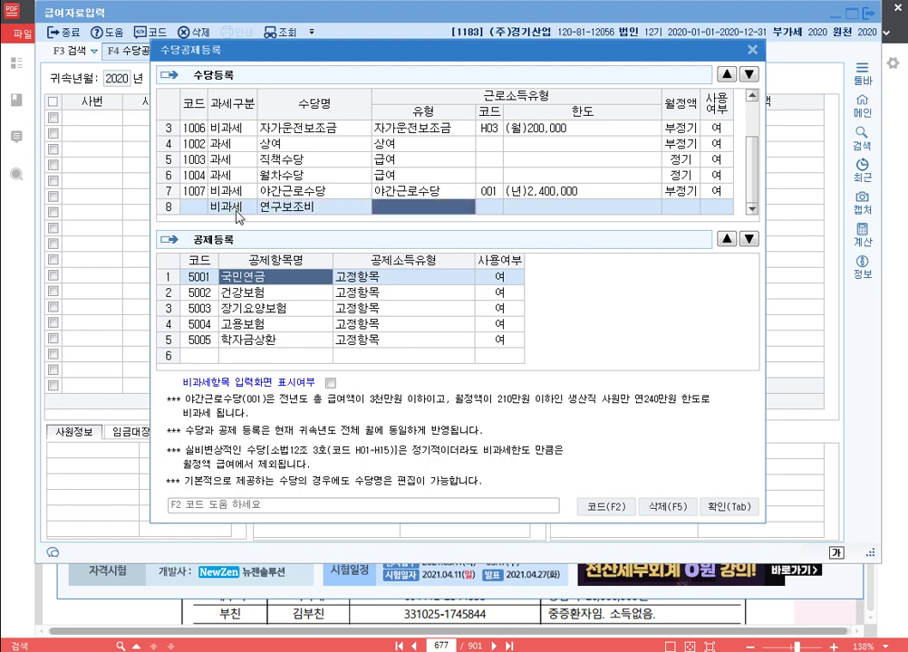
{"action": "key", "text": "F2"}
{"action": "type", "text": "연구"}
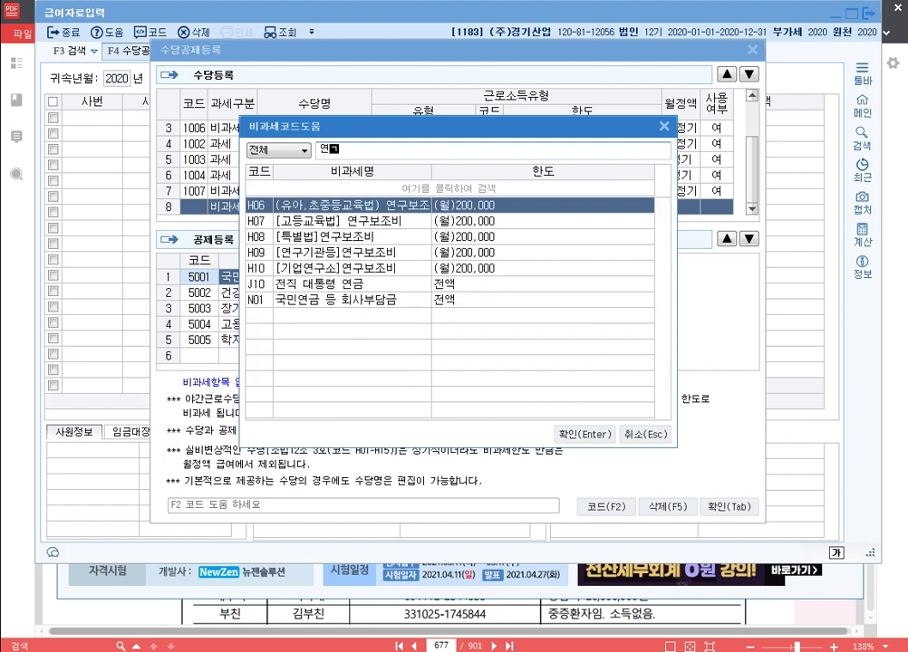
{"action": "key", "text": "Down"}
{"action": "key", "text": "Down"}
{"action": "key", "text": "Down"}
{"action": "key", "text": "Down"}
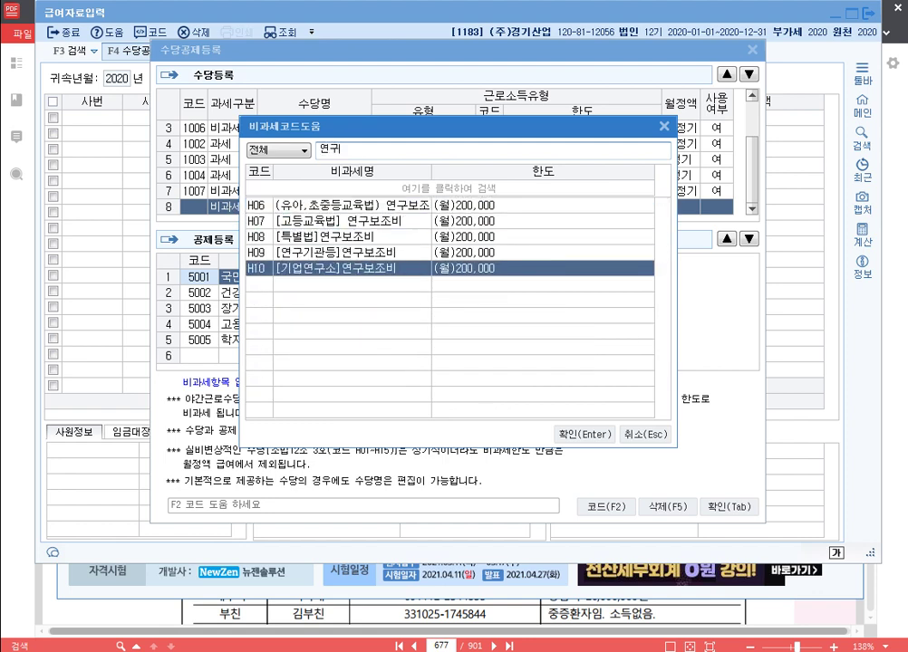
{"action": "key", "text": "Return"}
{"action": "key", "text": "Return"}
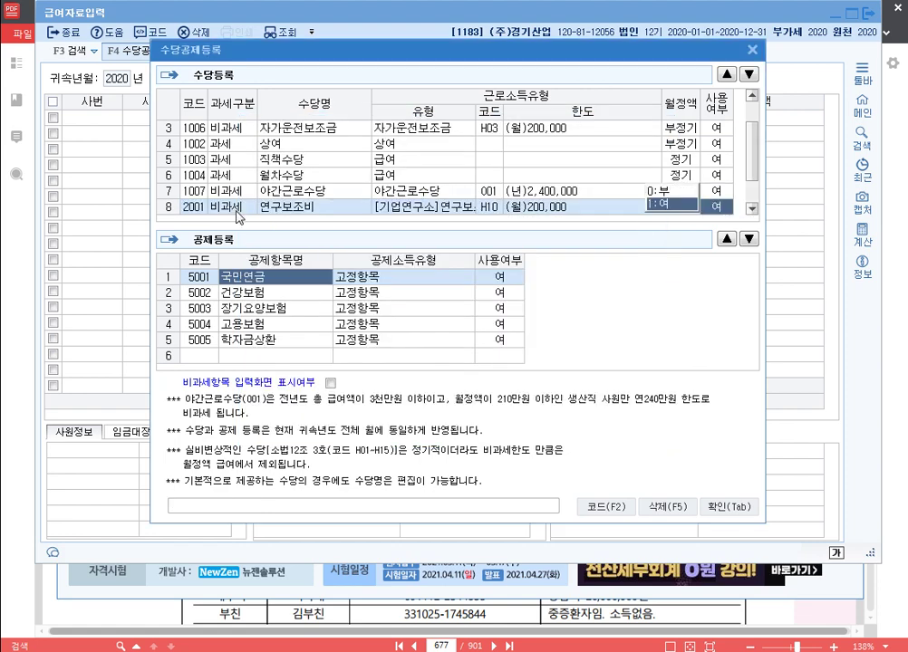
{"action": "key", "text": "Return"}
{"action": "key", "text": "Up"}
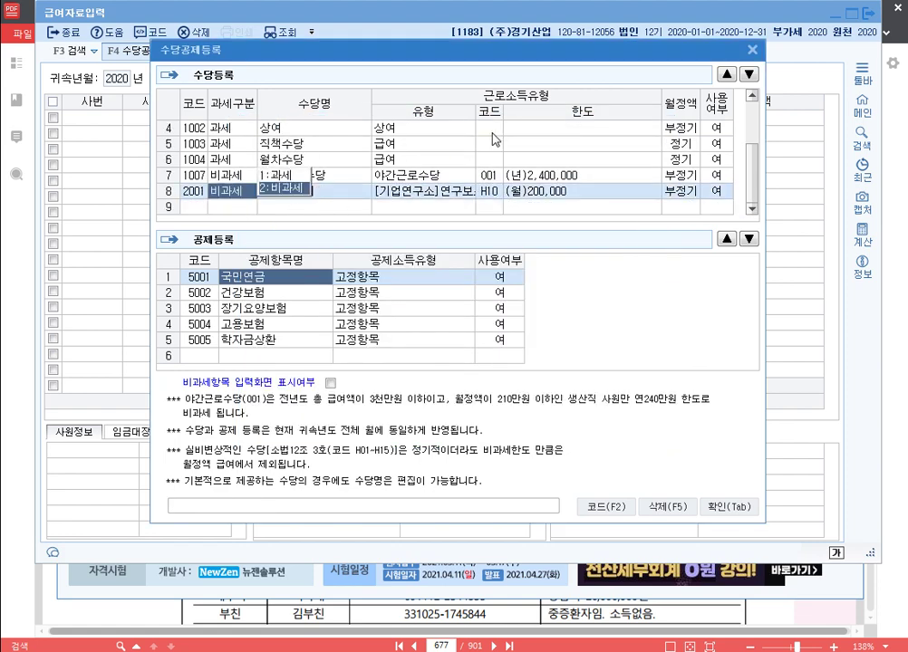
{"action": "left_click", "coordinate": [726, 73]}
{"action": "left_click", "coordinate": [726, 73]}
{"action": "left_click", "coordinate": [726, 74]}
{"action": "left_click", "coordinate": [726, 74]}
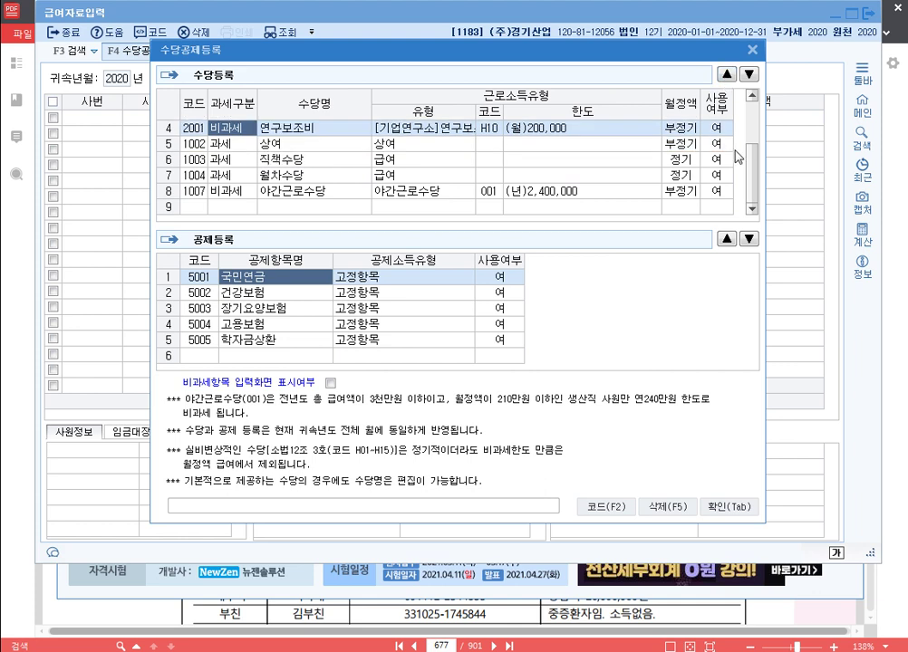
Step: Set 상여, 직책수당 and 월차수당 to not used
{"action": "left_click", "coordinate": [715, 143]}
{"action": "type", "text": "0"}
{"action": "key", "text": "Return"}
{"action": "type", "text": "0"}
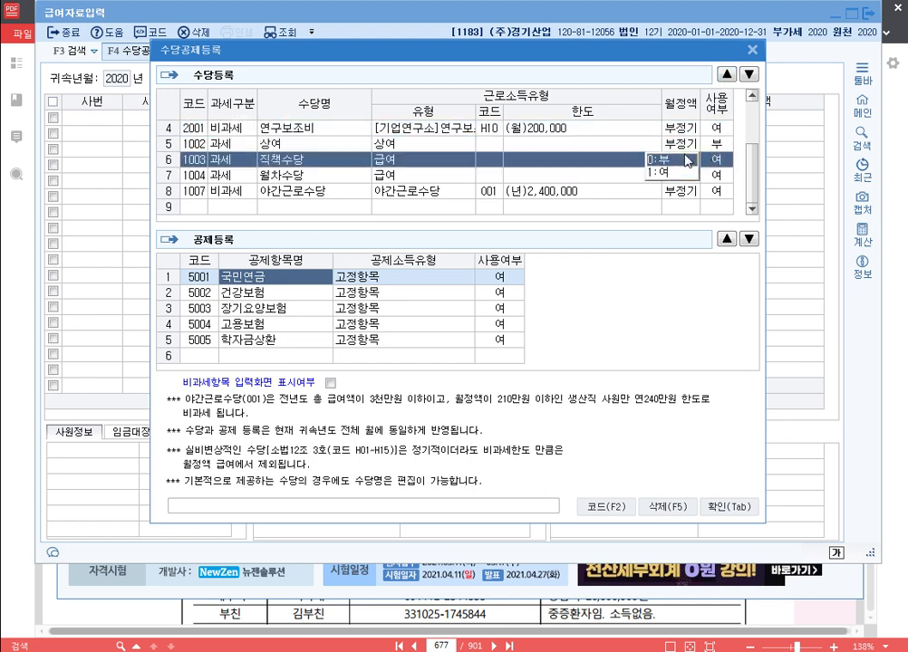
{"action": "key", "text": "Return"}
{"action": "type", "text": "0"}
{"action": "key", "text": "Return"}
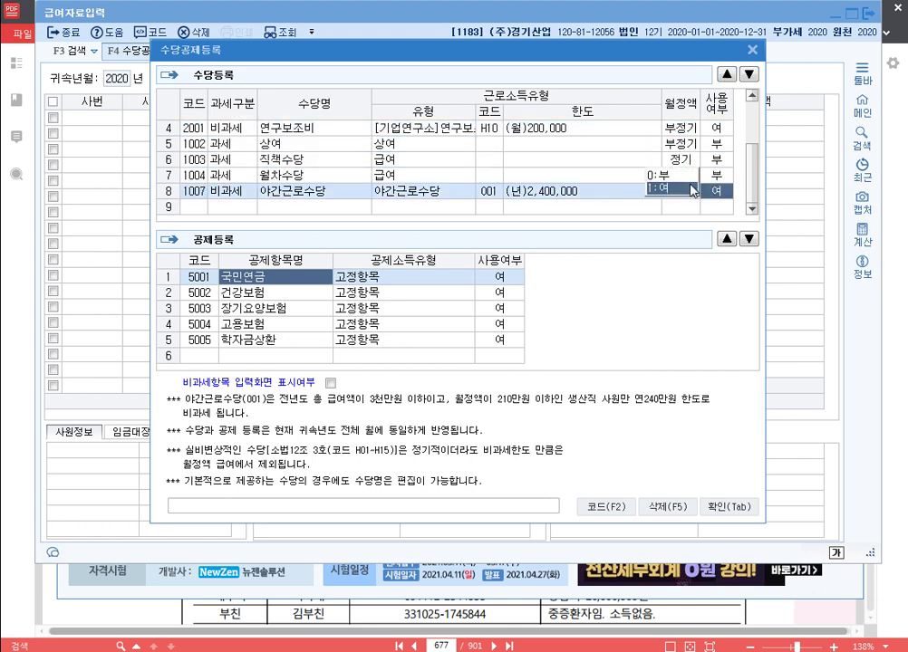
{"action": "scroll", "coordinate": [406, 184], "scroll_direction": "up", "scroll_amount": 1}
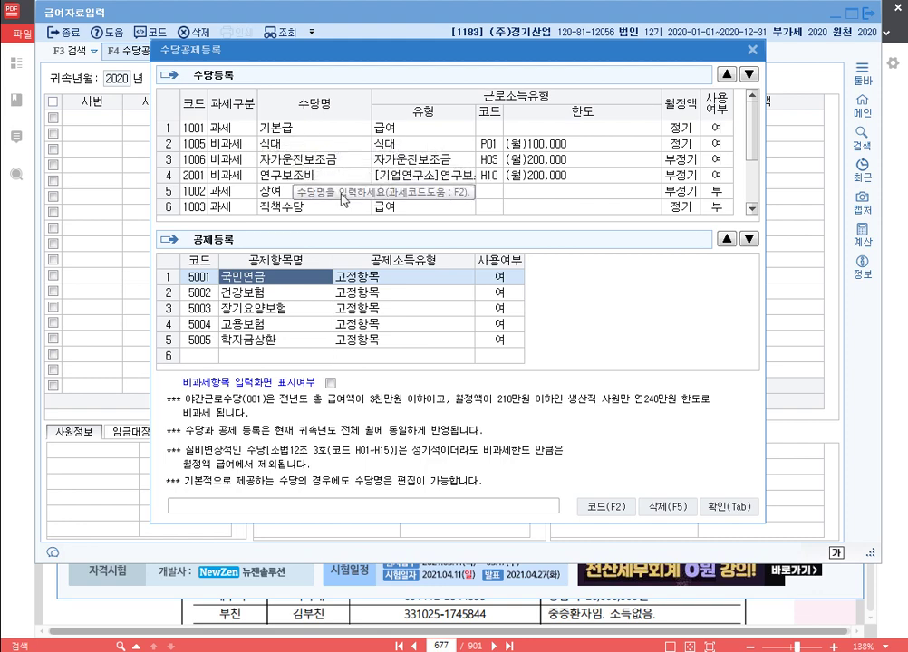
Step: Set the payroll to March 2020 attribution, paid 2020-04-10, and select employee 500
{"action": "left_click", "coordinate": [739, 505]}
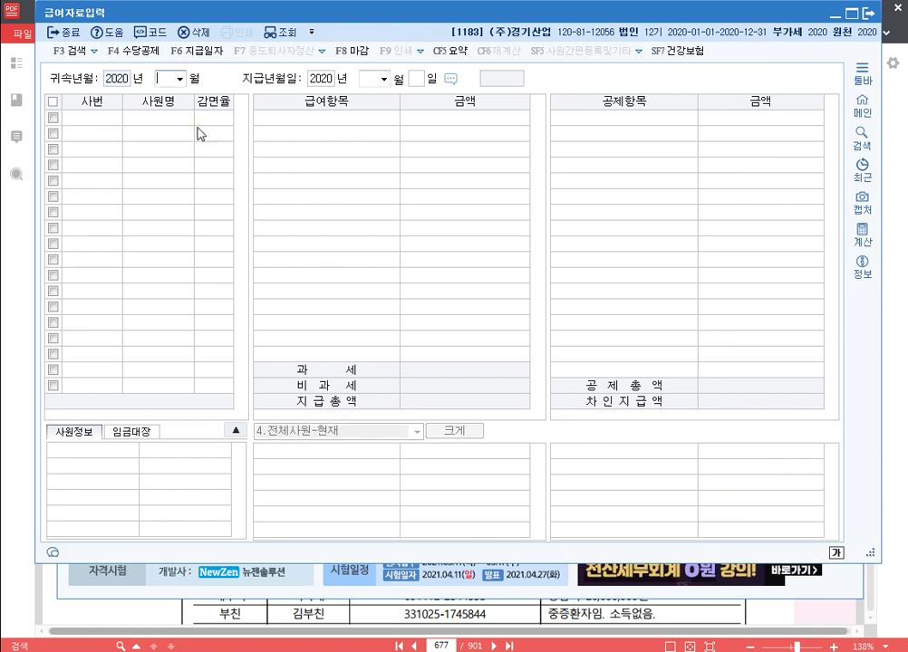
{"action": "type", "text": "3"}
{"action": "key", "text": "Return"}
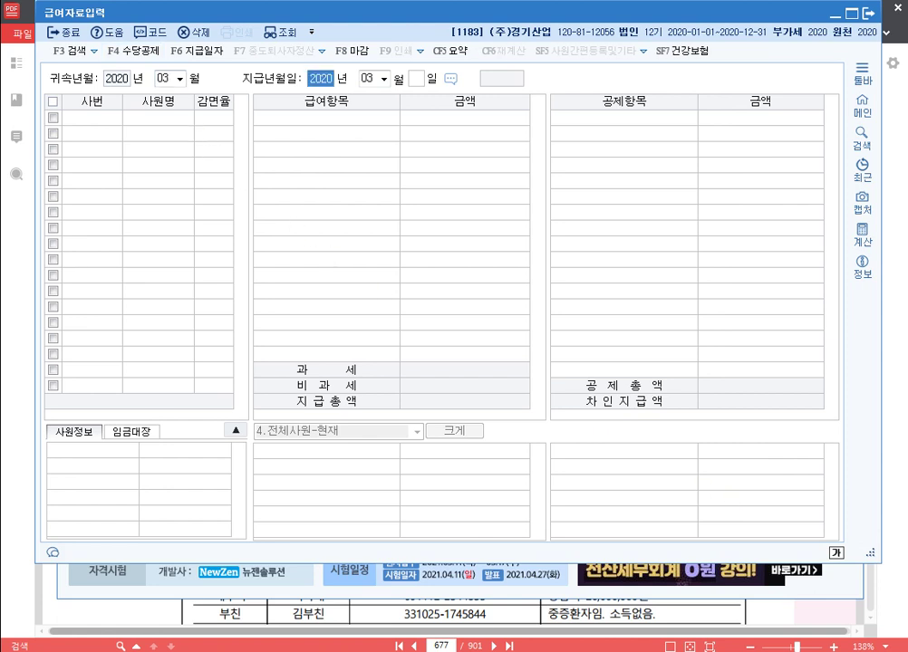
{"action": "key", "text": "Return"}
{"action": "type", "text": "4"}
{"action": "key", "text": "Return"}
{"action": "type", "text": "10"}
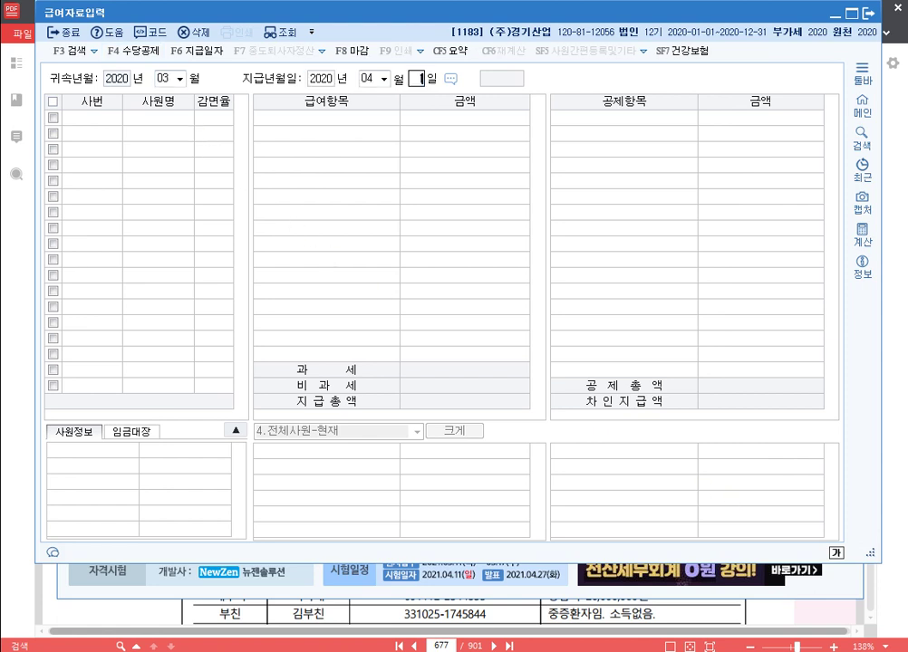
{"action": "key", "text": "Return"}
{"action": "left_click", "coordinate": [197, 128]}
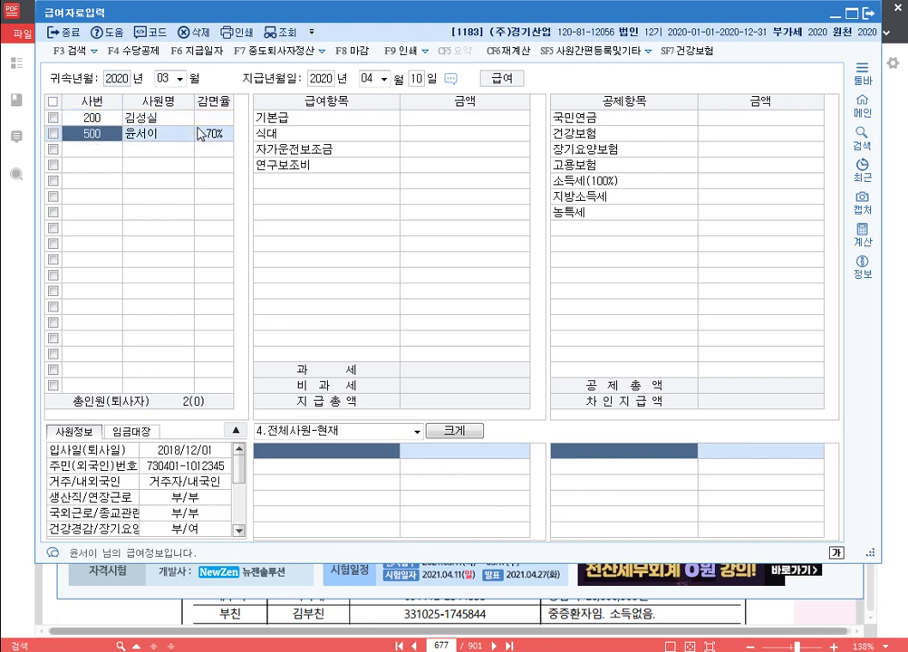
{"action": "key", "text": "Return"}
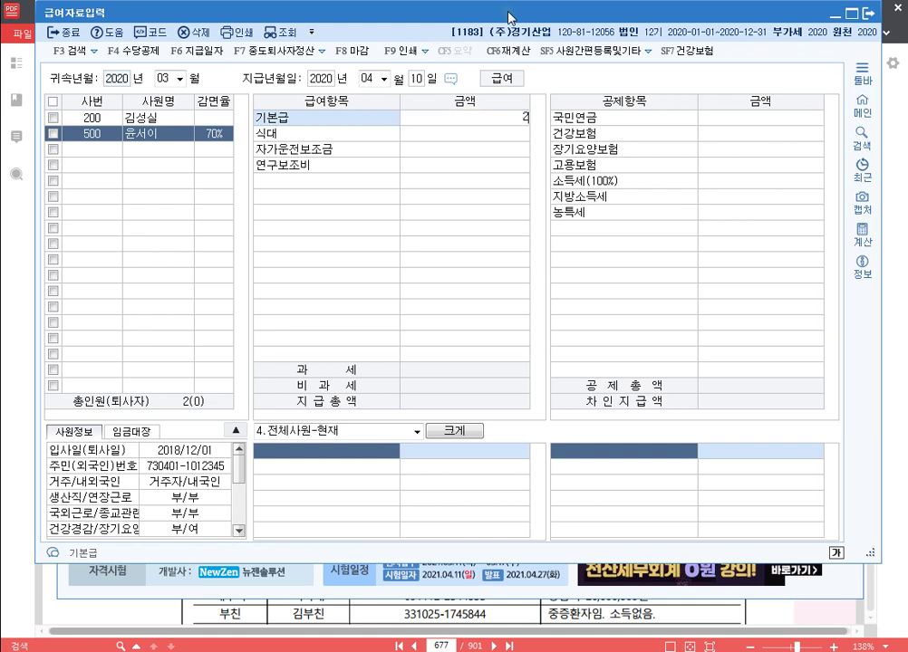
Step: Enter pay of 2,500,000 base salary plus 150,000 meal, 300,000 car and 200,000 research allowances
{"action": "type", "text": "2500000"}
{"action": "key", "text": "Return"}
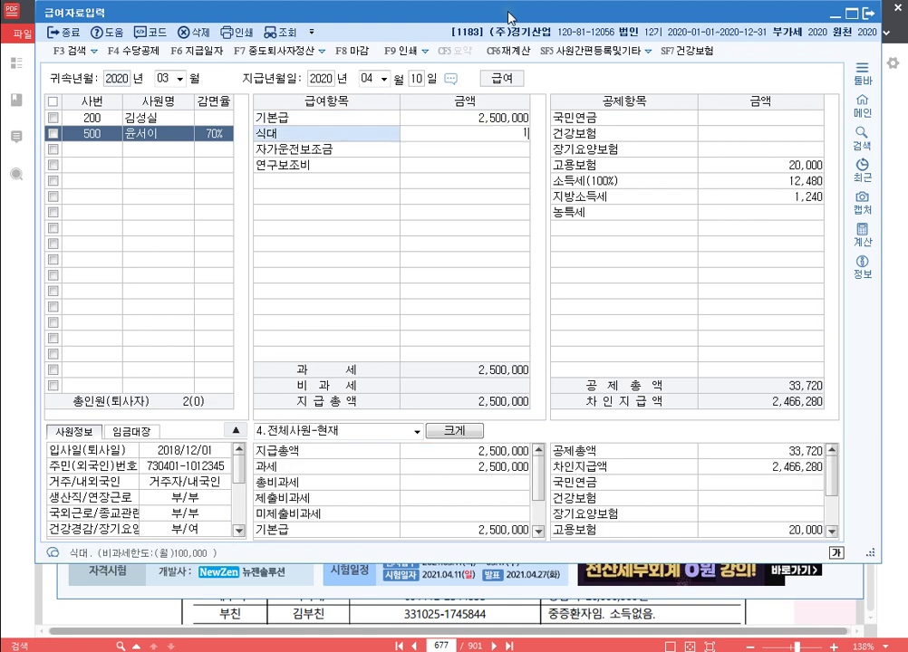
{"action": "type", "text": "1500000"}
{"action": "key", "text": "Return"}
{"action": "type", "text": "300,000"}
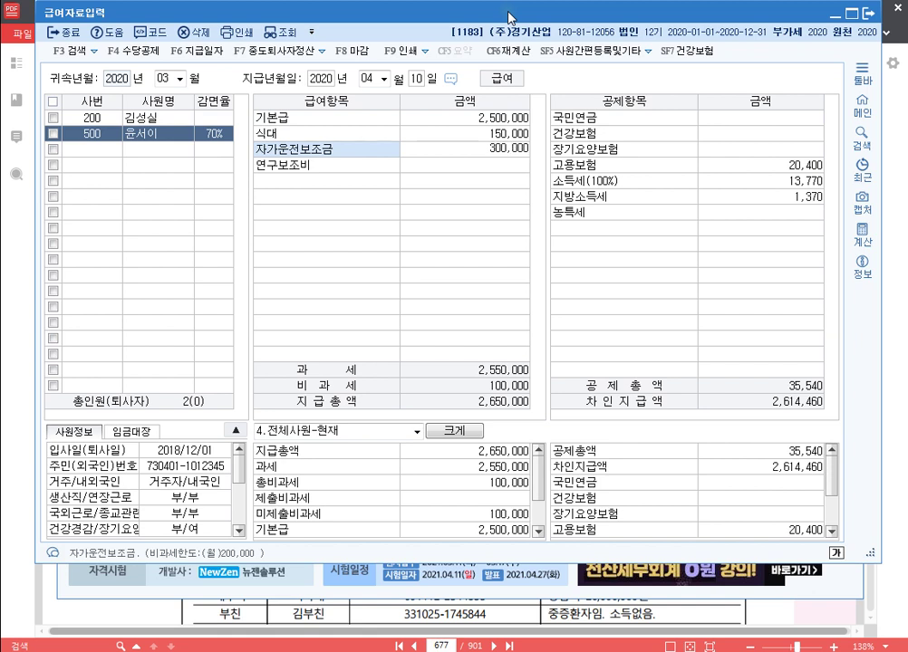
{"action": "key", "text": "Return"}
{"action": "type", "text": "2000000"}
{"action": "key", "text": "Return"}
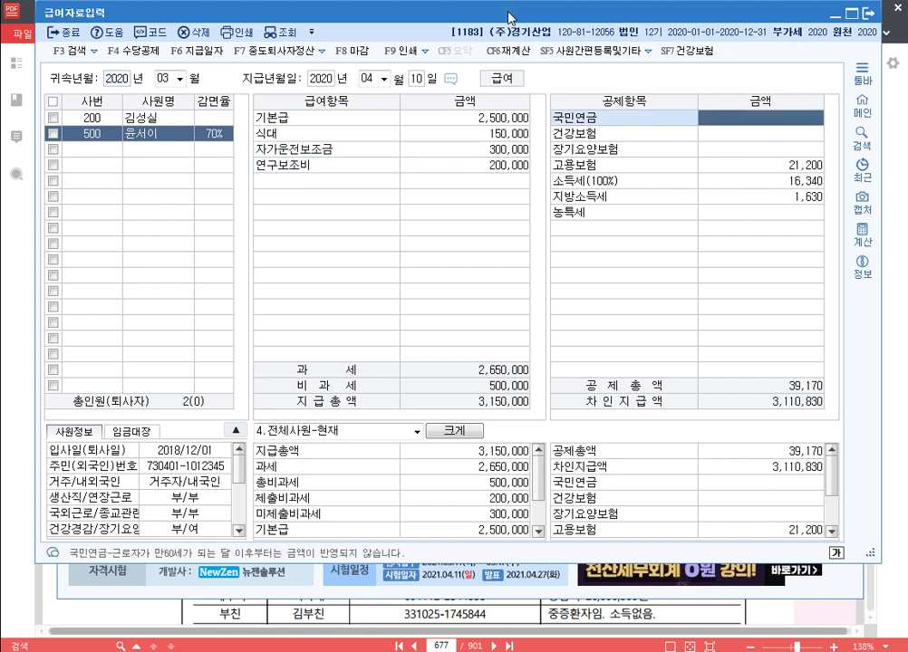
Step: Enter deductions: pension 119,250, health 85,590, long-term care 7,280, employment insurance 17,220
{"action": "type", "text": "119250"}
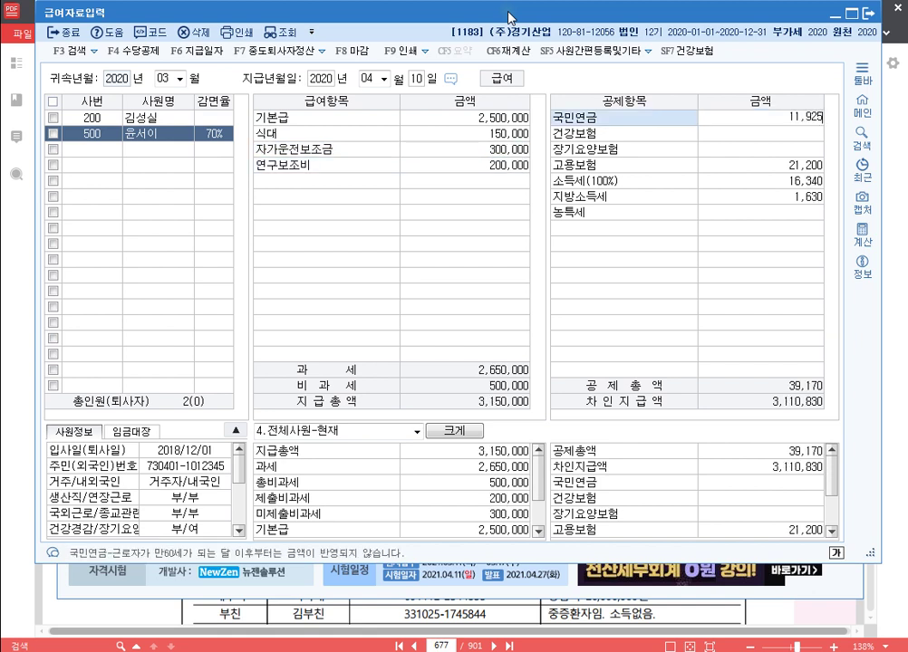
{"action": "key", "text": "Return"}
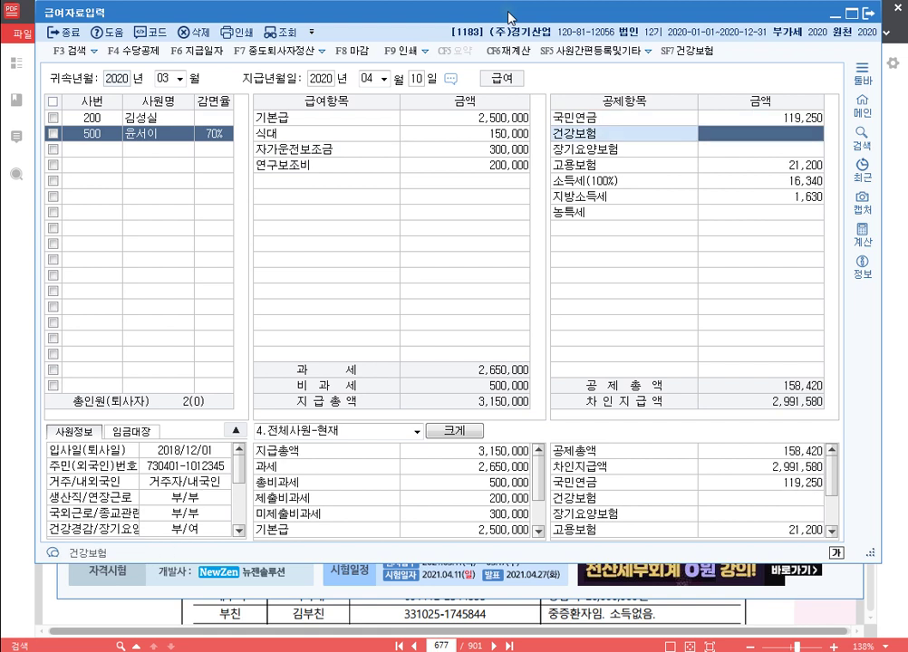
{"action": "type", "text": "85590"}
{"action": "key", "text": "Return"}
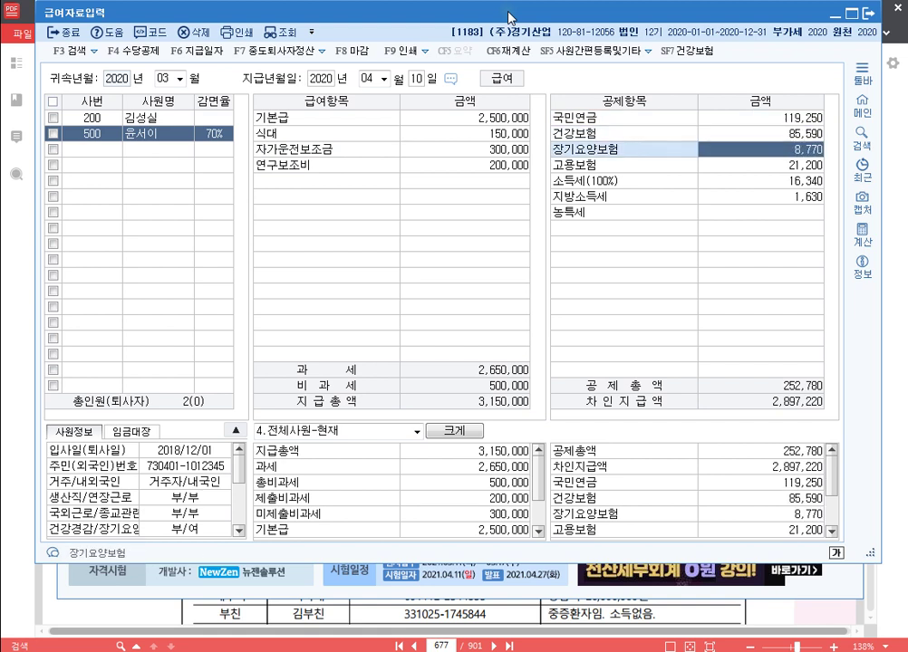
{"action": "type", "text": "7280"}
{"action": "key", "text": "Return"}
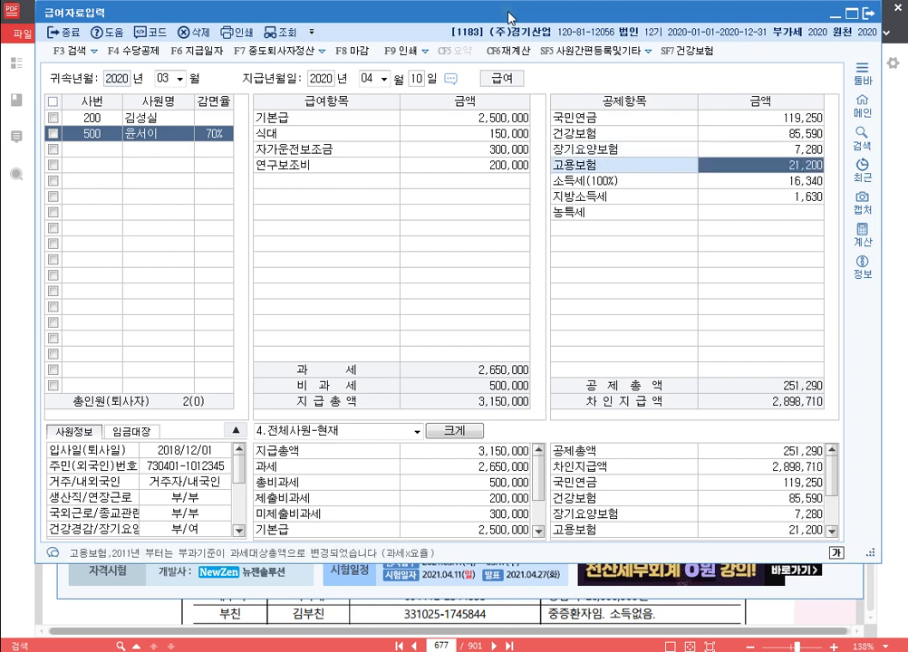
{"action": "type", "text": "17220"}
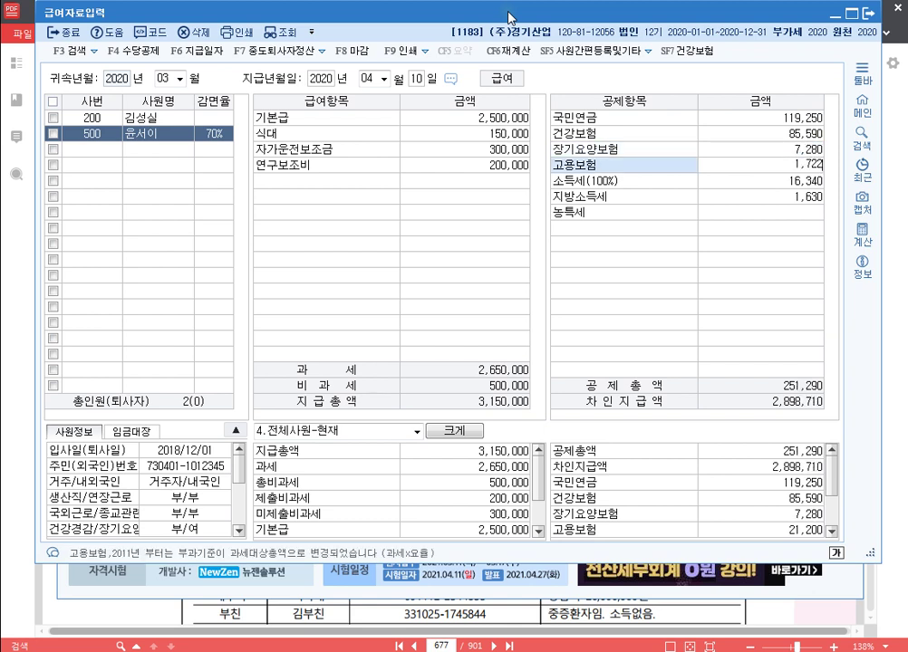
{"action": "key", "text": "Return"}
{"action": "key", "text": "Return"}
{"action": "key", "text": "Return"}
{"action": "key", "text": "Return"}
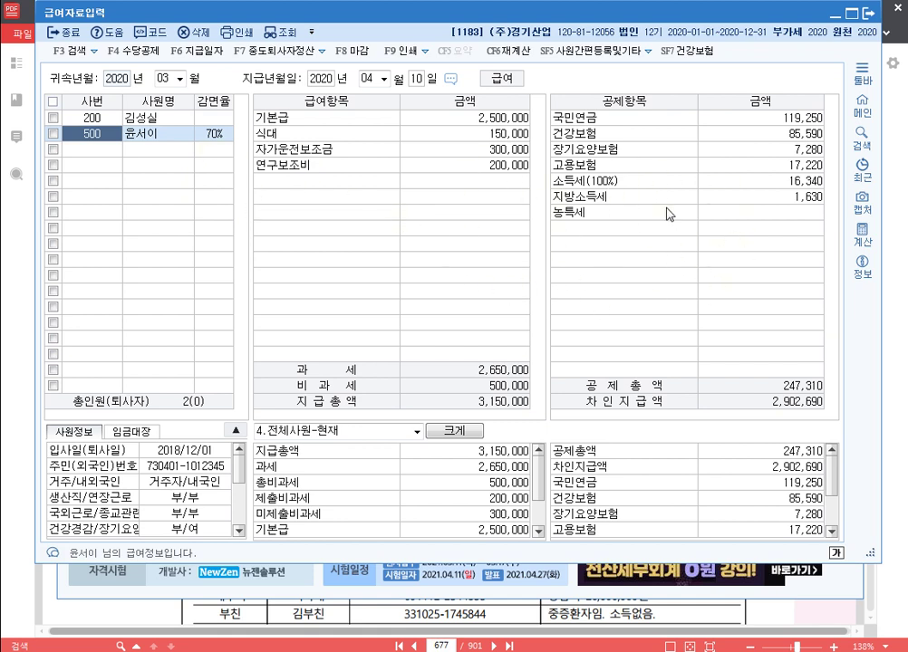
Step: Close the payroll screen and add 'p.703 1185' below p.677 1183 in the Hangul notes
{"action": "left_click", "coordinate": [873, 15]}
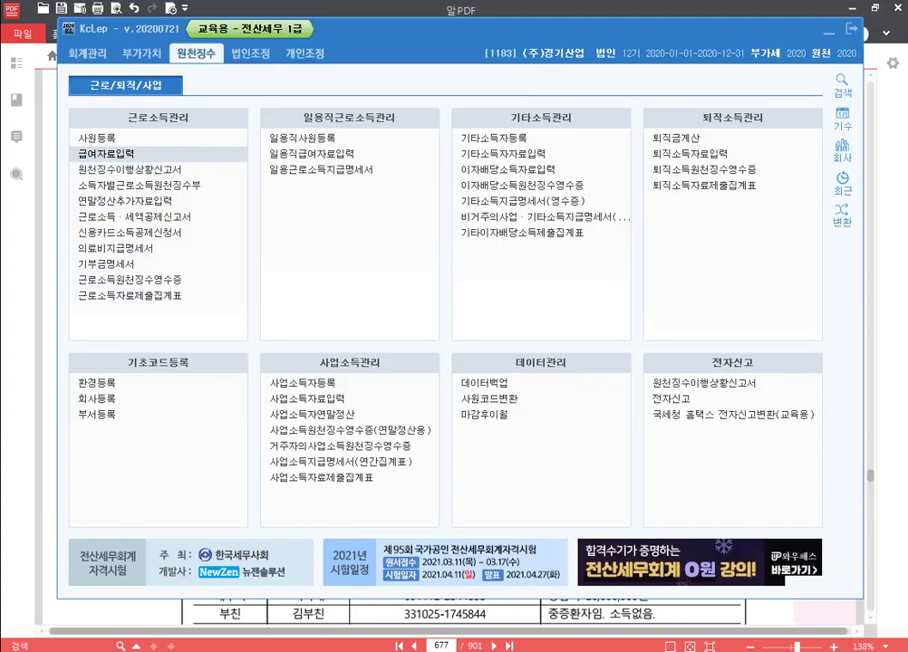
{"action": "key", "text": "alt+Tab"}
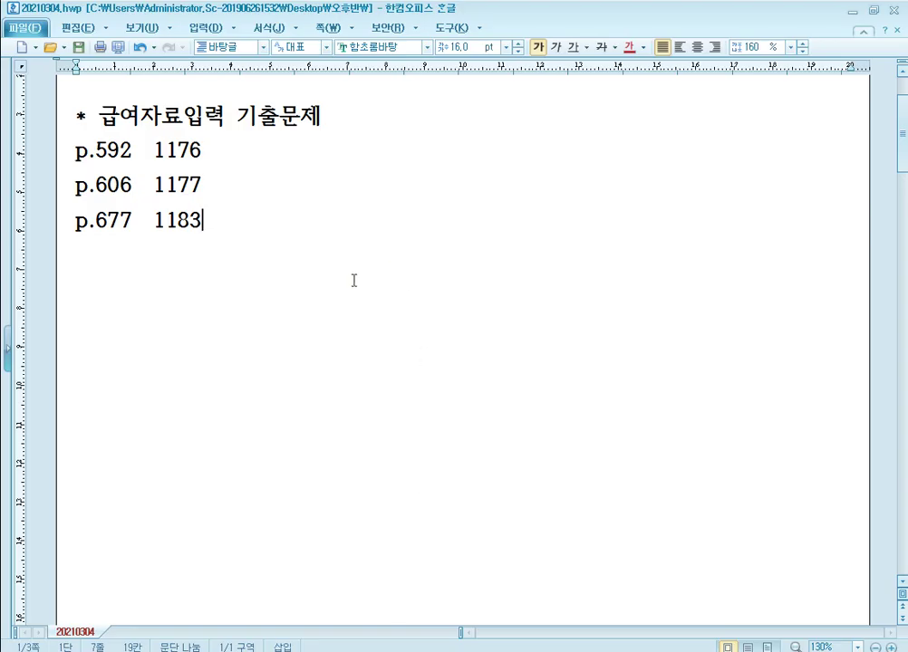
{"action": "key", "text": "Return"}
{"action": "type", "text": "p"}
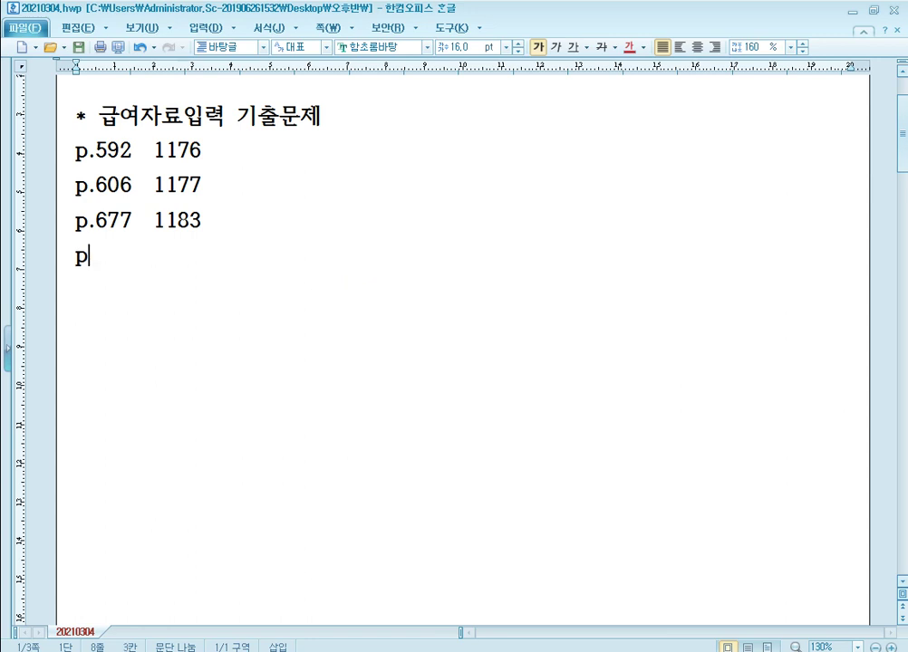
{"action": "type", "text": ".703"}
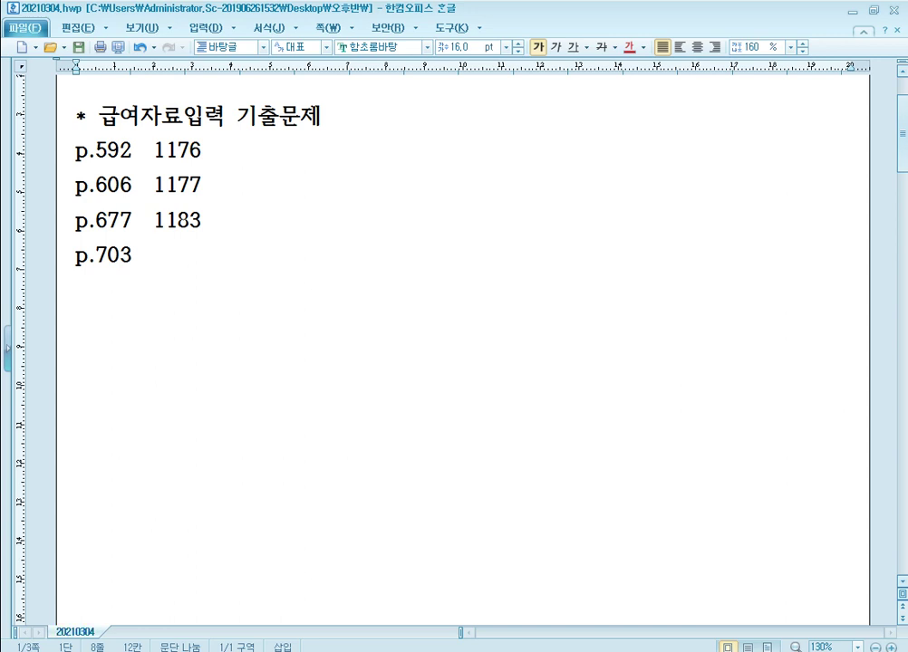
{"action": "type", "text": "1185"}
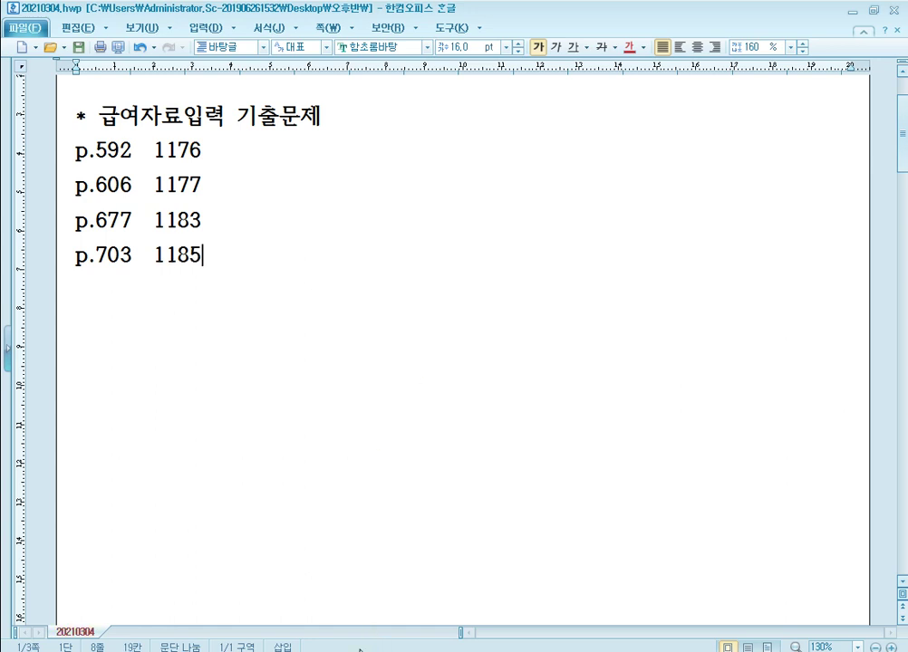
Step: Jump the PDF textbook to page 703
{"action": "left_click", "coordinate": [294, 634]}
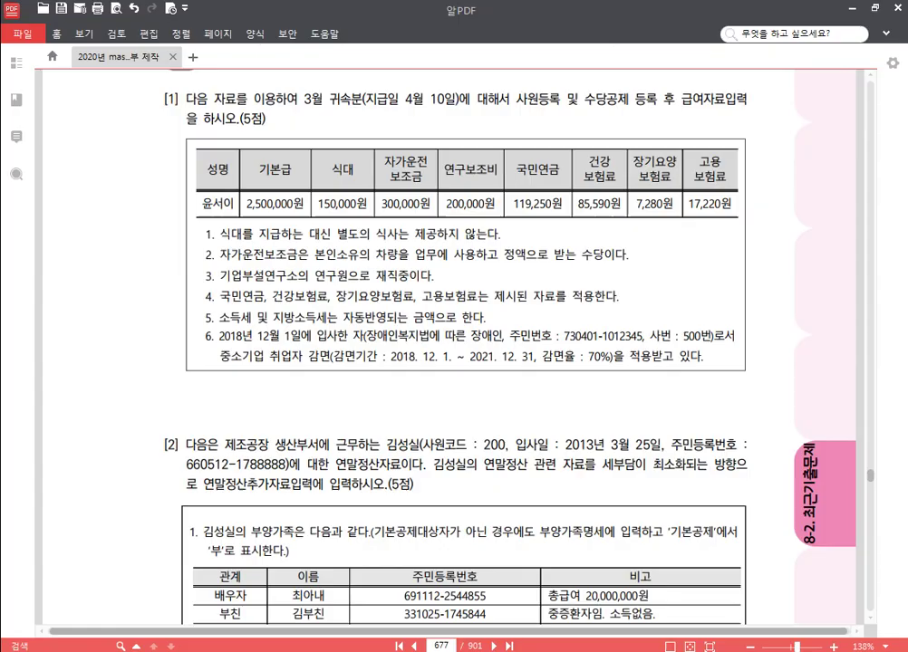
{"action": "left_click", "coordinate": [438, 647]}
{"action": "type", "text": "703"}
{"action": "key", "text": "Return"}
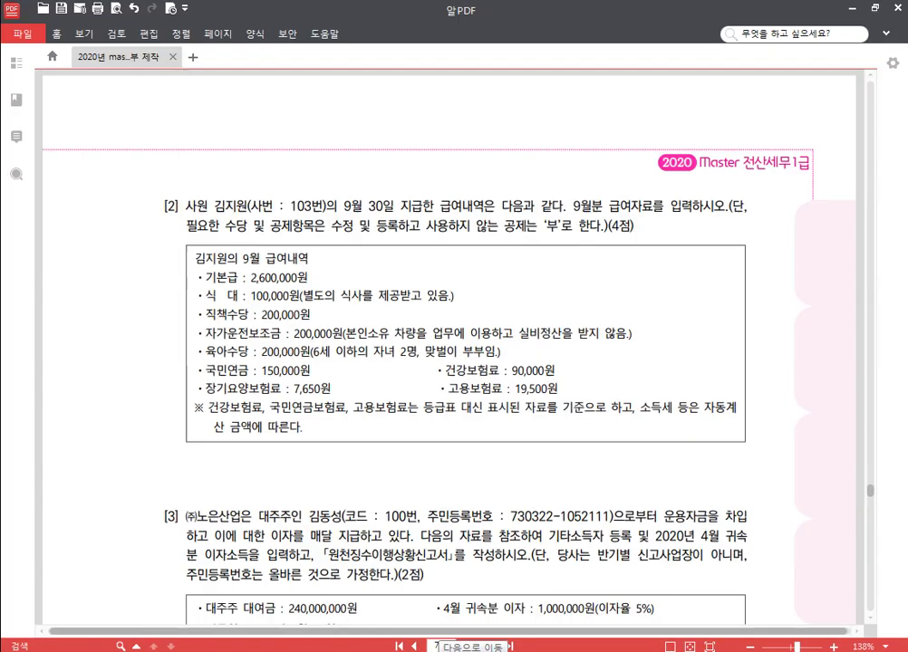
{"action": "left_click_drag", "start_coordinate": [385, 385], "coordinate": [386, 373]}
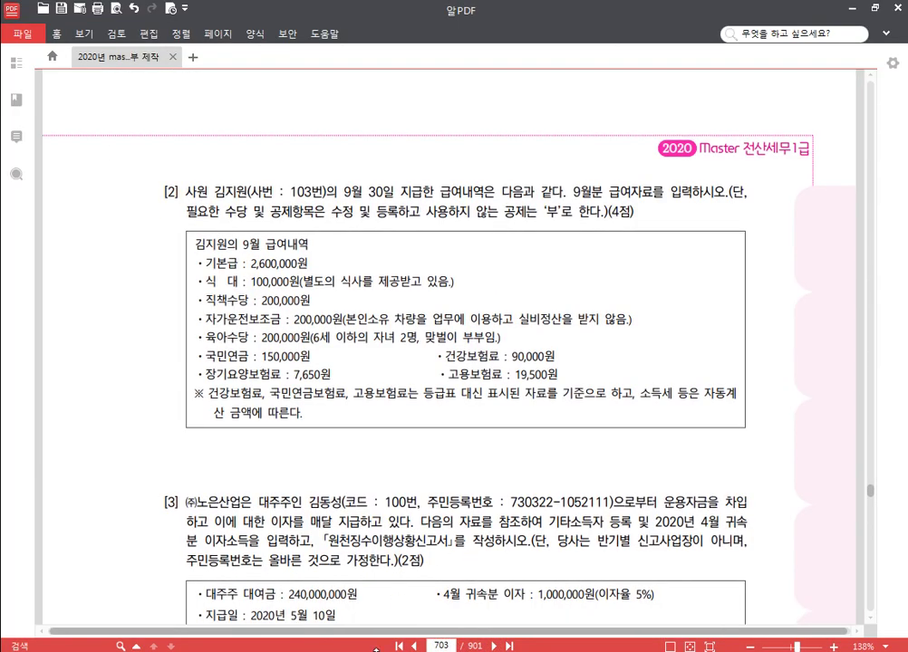
Step: Switch KcLep to company 1185 (주)노은산업, then return to the textbook page
{"action": "key", "text": "alt+Tab"}
{"action": "left_click", "coordinate": [842, 147]}
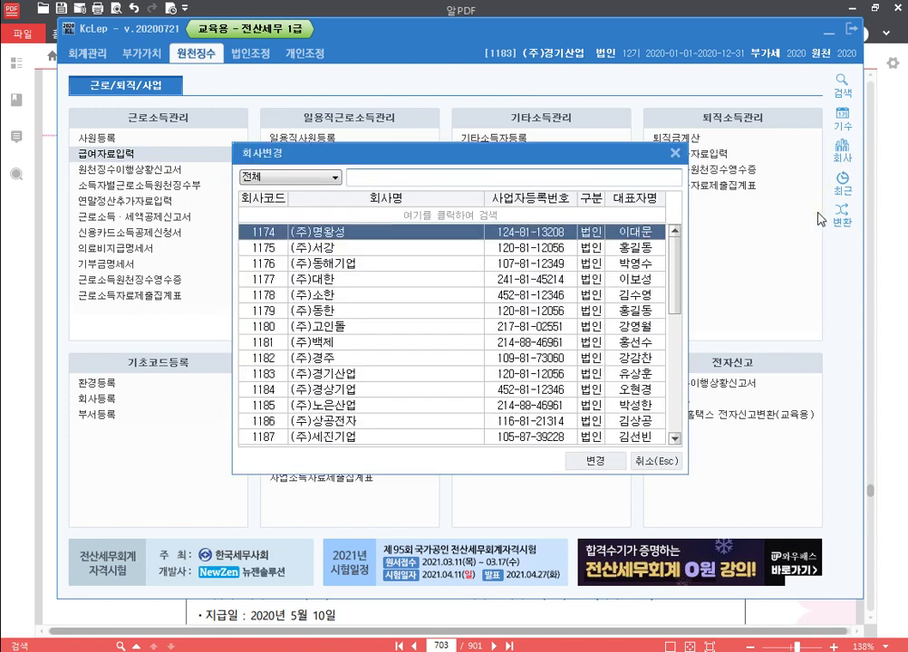
{"action": "type", "text": "1185"}
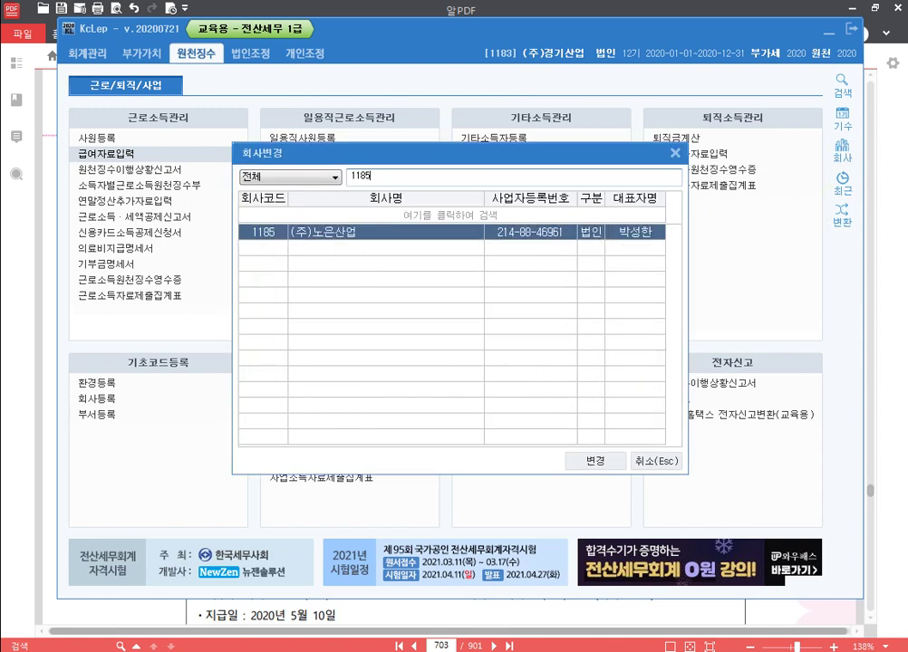
{"action": "key", "text": "Return"}
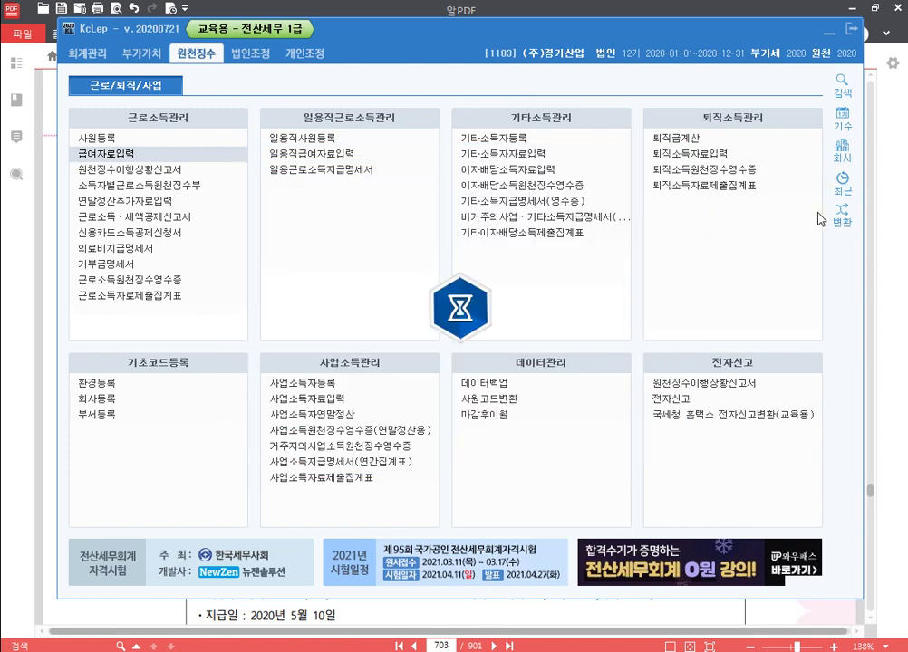
{"action": "key", "text": "alt+Tab"}
{"action": "left_click_drag", "start_coordinate": [413, 460], "coordinate": [408, 423]}
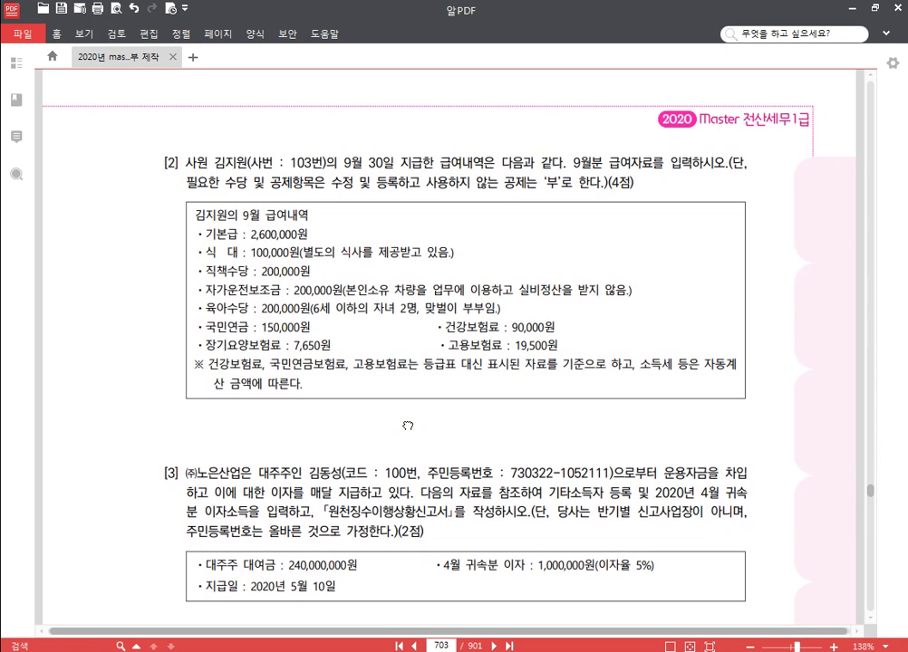
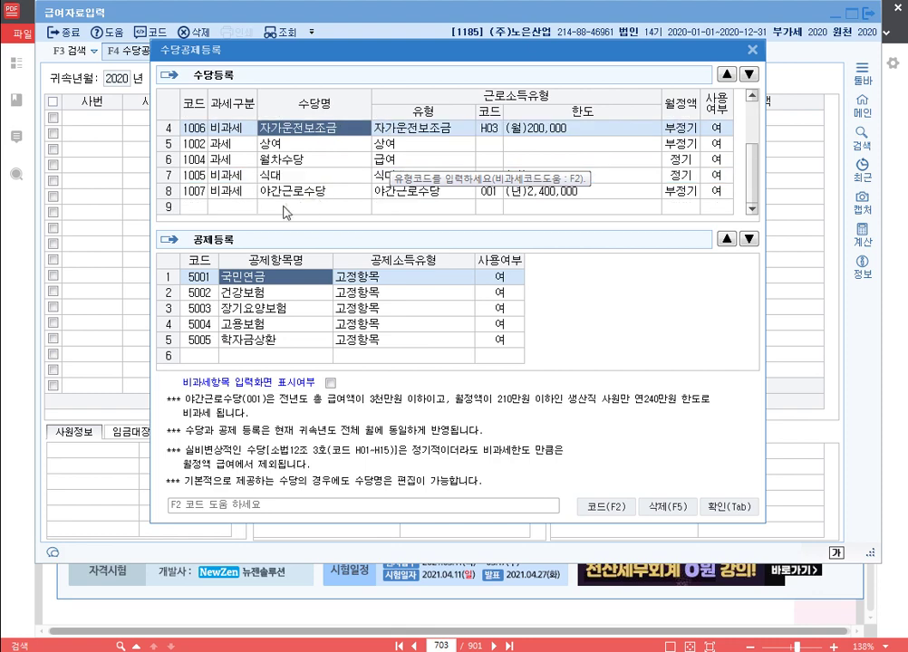
Step: Add a non-taxable 육아수당 allowance with code Q01 and move it up the list
{"action": "left_click", "coordinate": [234, 206]}
{"action": "left_click", "coordinate": [238, 216]}
{"action": "key", "text": "F2"}
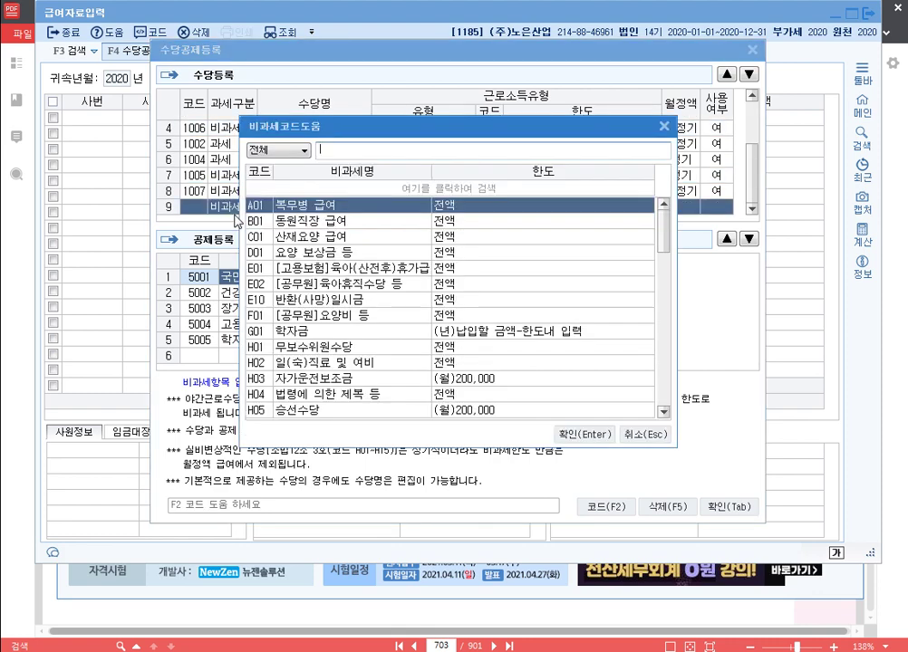
{"action": "type", "text": "육아수"}
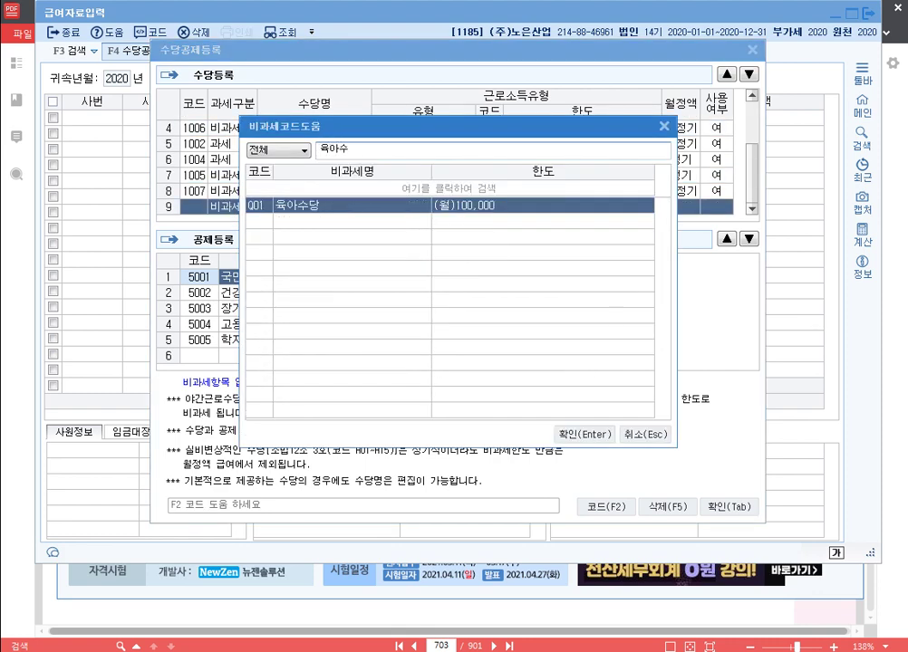
{"action": "key", "text": "Return"}
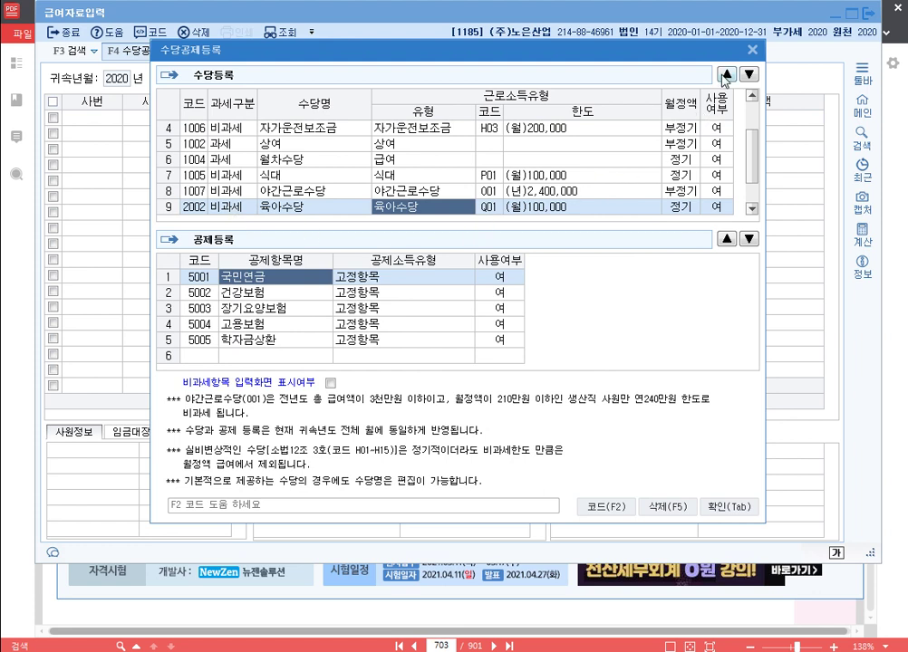
{"action": "left_click", "coordinate": [726, 74]}
{"action": "left_click", "coordinate": [726, 74]}
{"action": "left_click", "coordinate": [726, 74]}
{"action": "left_click", "coordinate": [726, 74]}
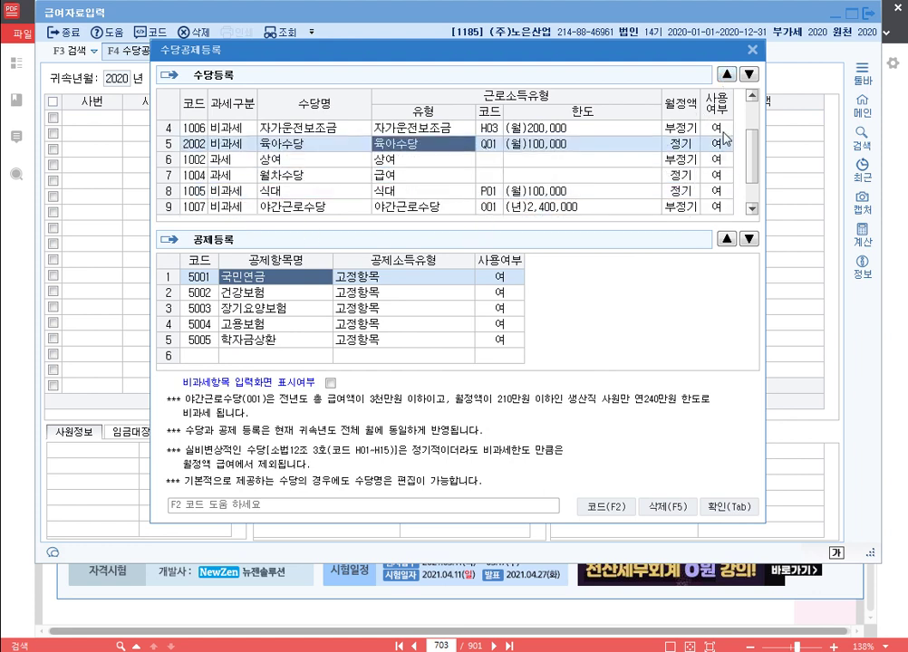
Step: Set 상여, 월차수당, 식대 and 야간근로수당 to 사용여부 부 and save the allowance settings
{"action": "left_click", "coordinate": [713, 160]}
{"action": "key", "text": "0"}
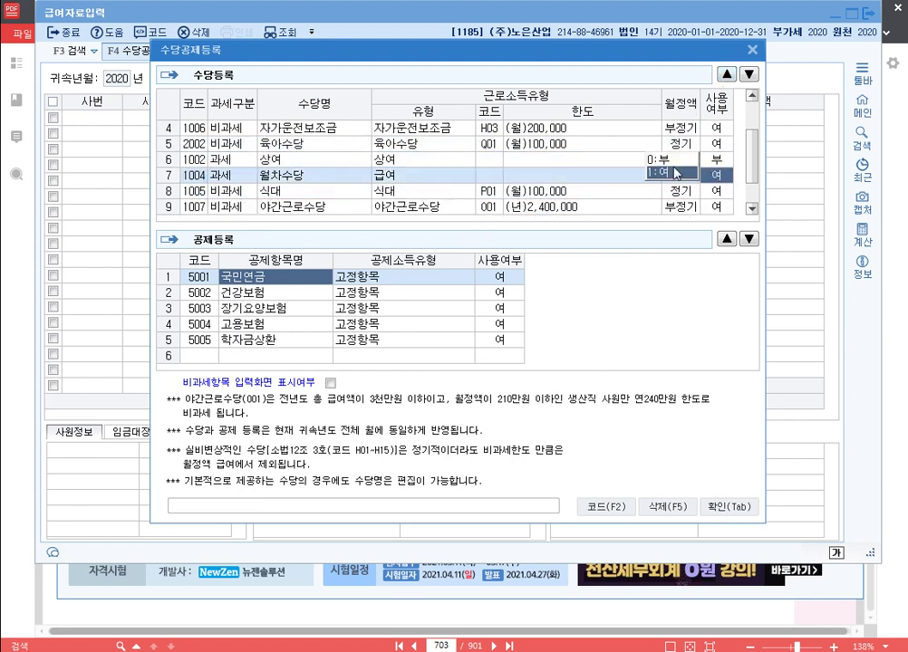
{"action": "key", "text": "0"}
{"action": "key", "text": "0"}
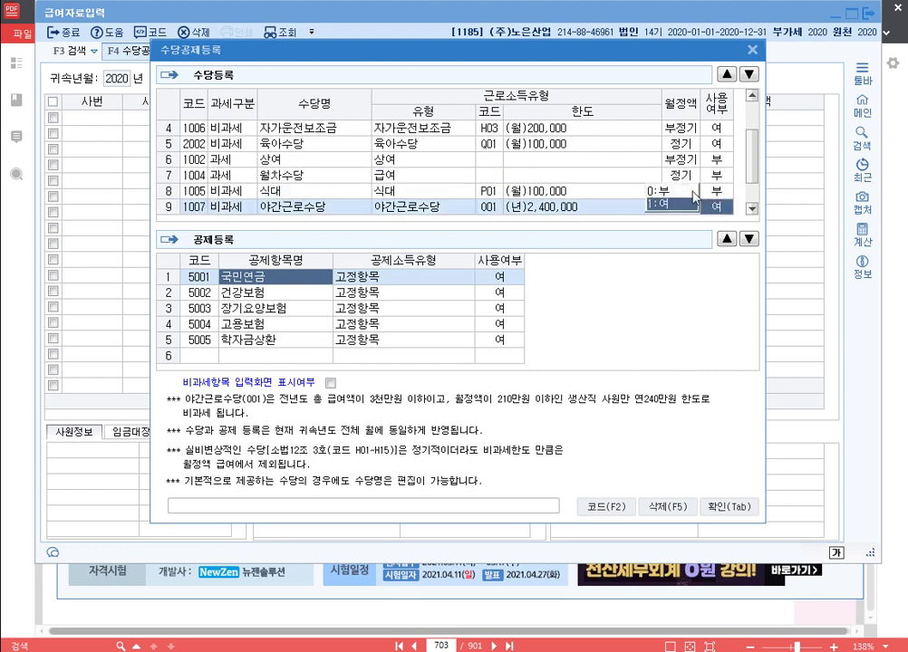
{"action": "key", "text": "0"}
{"action": "scroll", "coordinate": [620, 179], "scroll_direction": "up", "scroll_amount": 2}
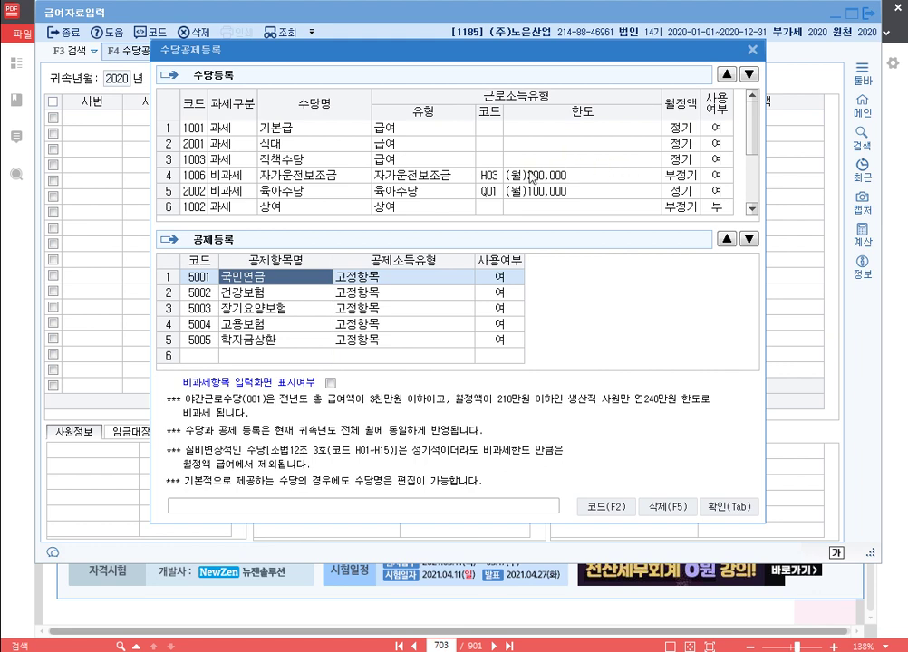
{"action": "left_click", "coordinate": [734, 507]}
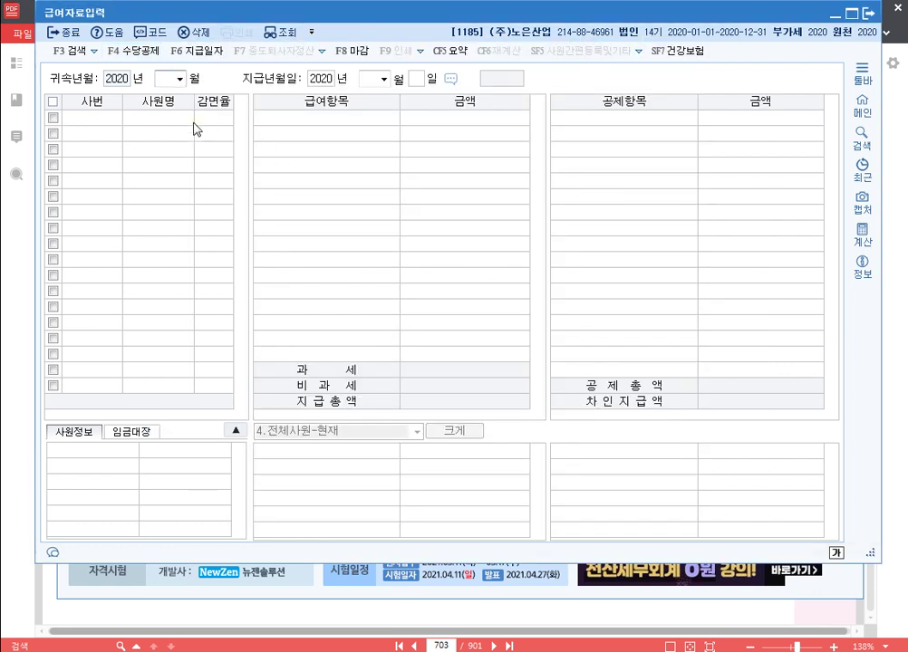
Step: Set the pay month to September 2020 with a September 30 pay date for employee 103
{"action": "type", "text": "9"}
{"action": "key", "text": "Return"}
{"action": "key", "text": "Return"}
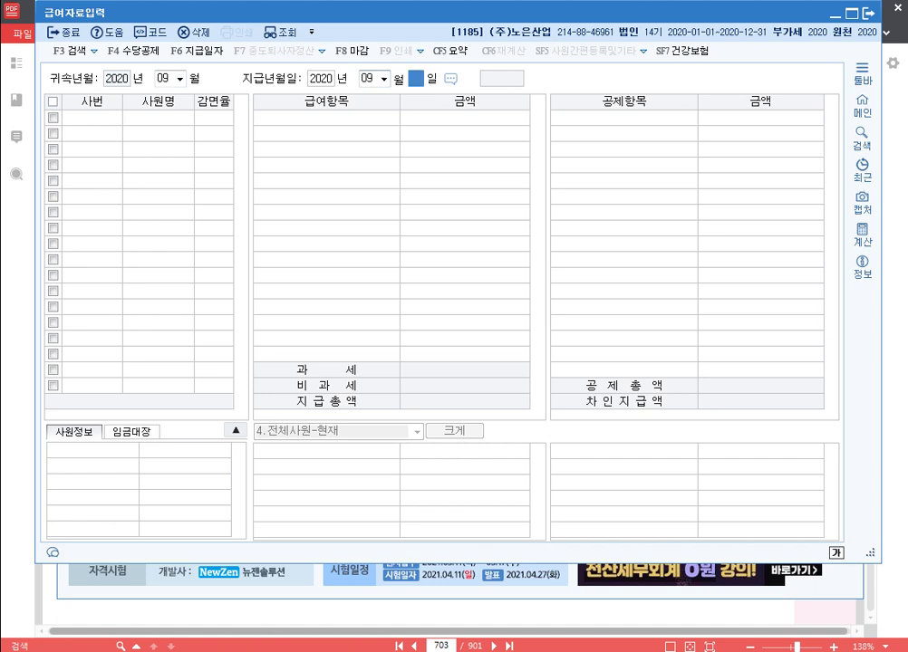
{"action": "key", "text": "Return"}
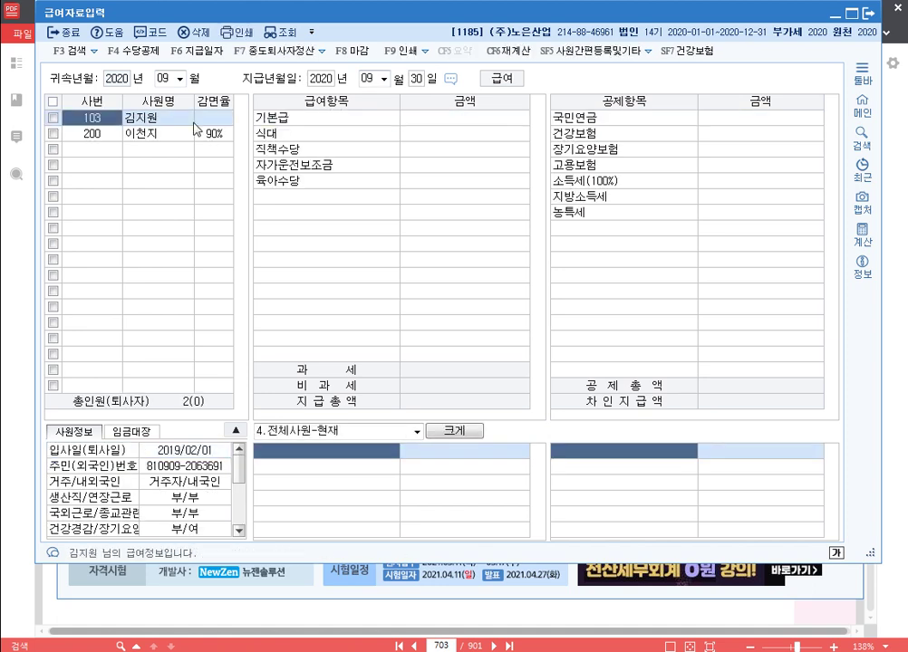
{"action": "key", "text": "Return"}
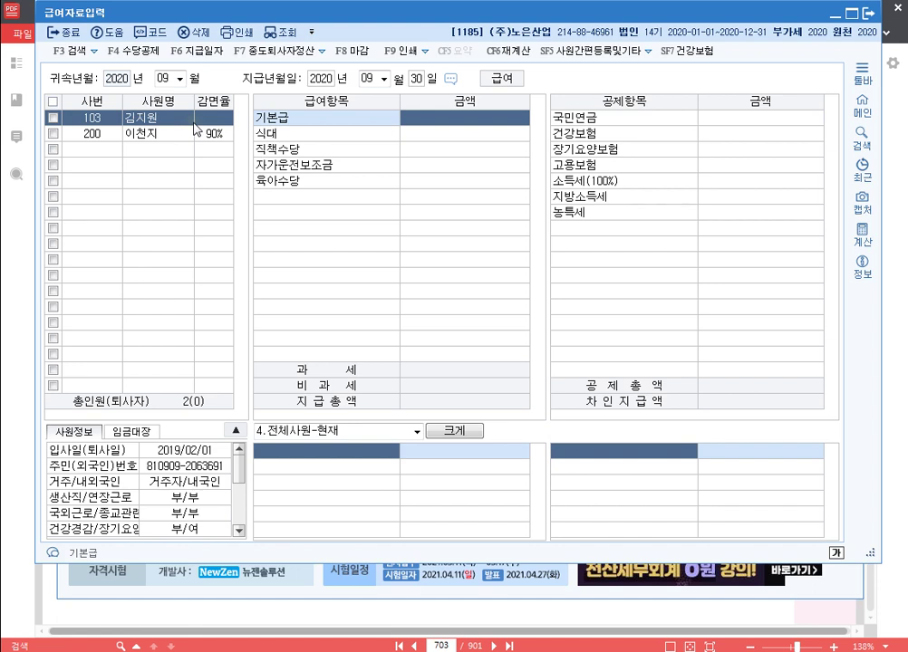
Step: Enter 기본급 2,600,000, 식대 100,000, and 200,000 each for 직책수당, 자가운전보조금 and 육아수당
{"action": "type", "text": "2600000"}
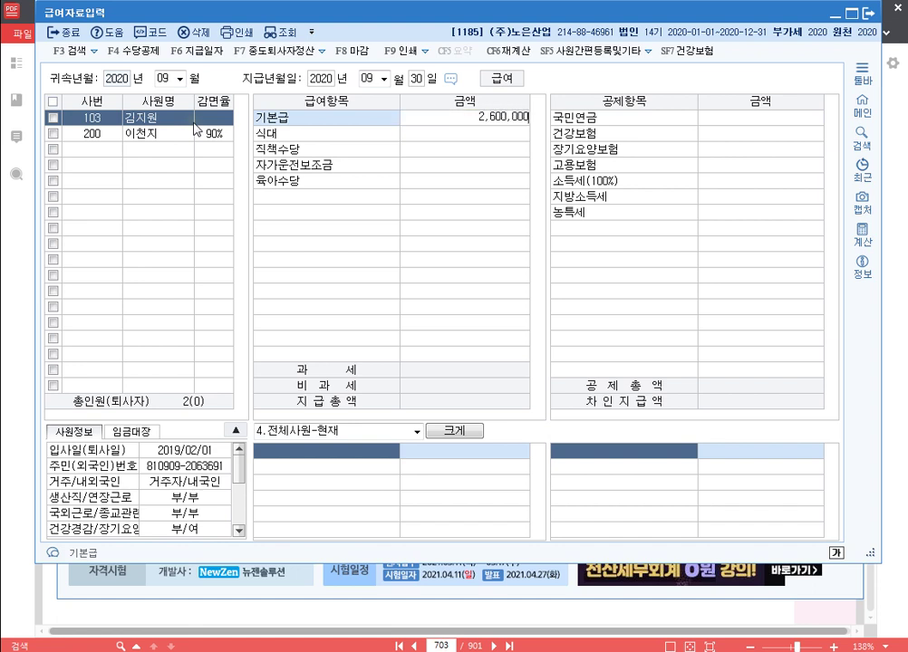
{"action": "key", "text": "Return"}
{"action": "type", "text": "100,000"}
{"action": "key", "text": "Return"}
{"action": "type", "text": "200000"}
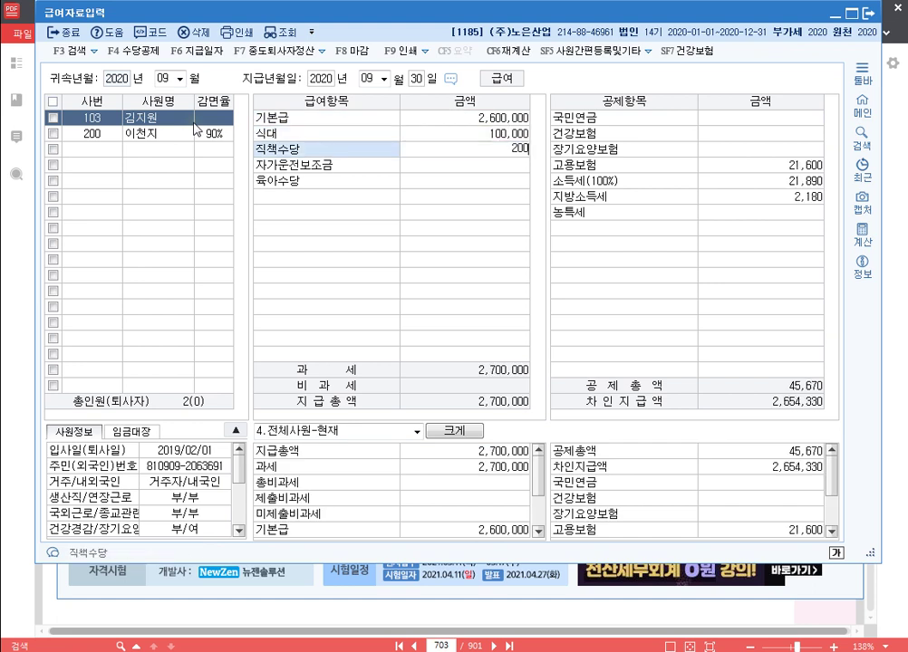
{"action": "key", "text": "Return"}
{"action": "type", "text": "2000000"}
{"action": "key", "text": "Return"}
{"action": "type", "text": "200000"}
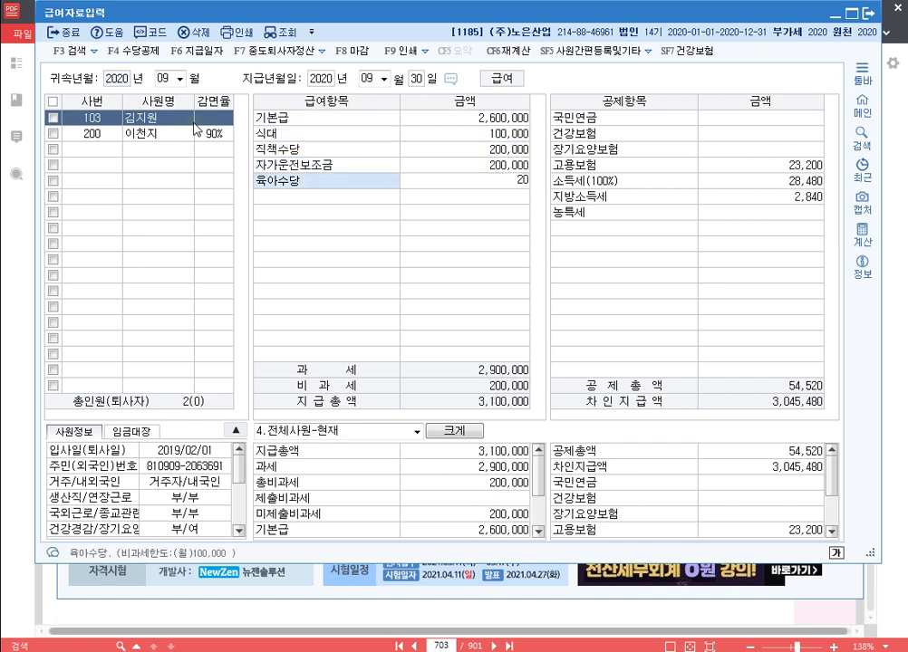
{"action": "key", "text": "Return"}
Step: Enter deductions: 국민연금 150,000, 건강보험 90,000, 장기요양보험 7,650, 고용보험 19,500
{"action": "type", "text": "150000"}
{"action": "key", "text": "Return"}
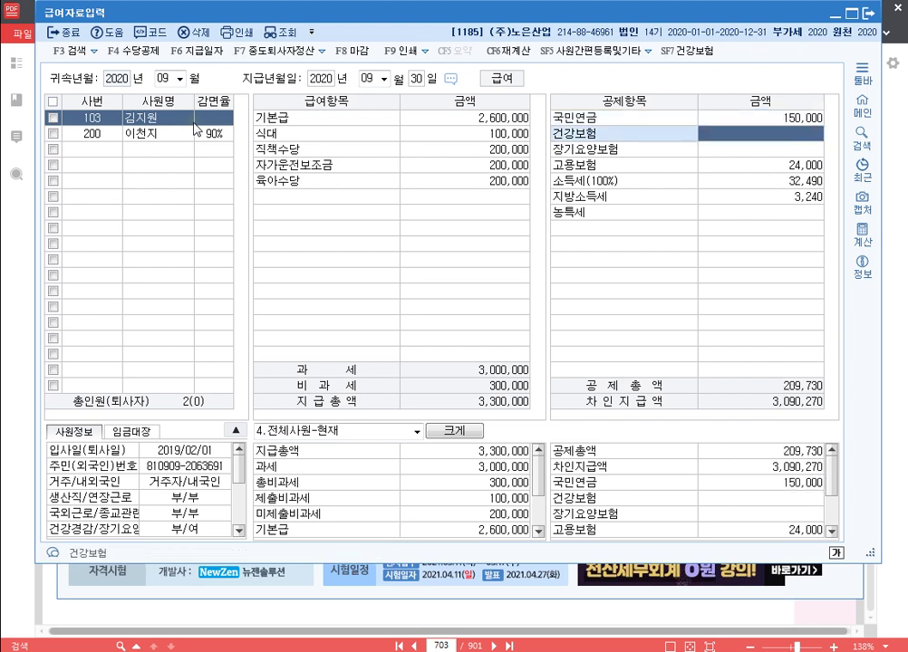
{"action": "type", "text": "90,000"}
{"action": "key", "text": "Return"}
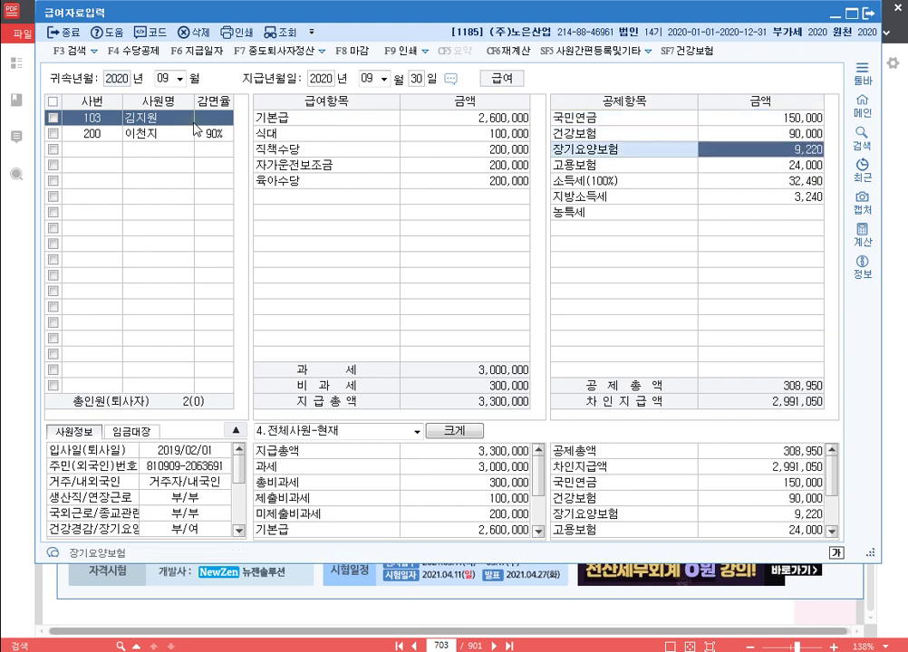
{"action": "type", "text": "7,65"}
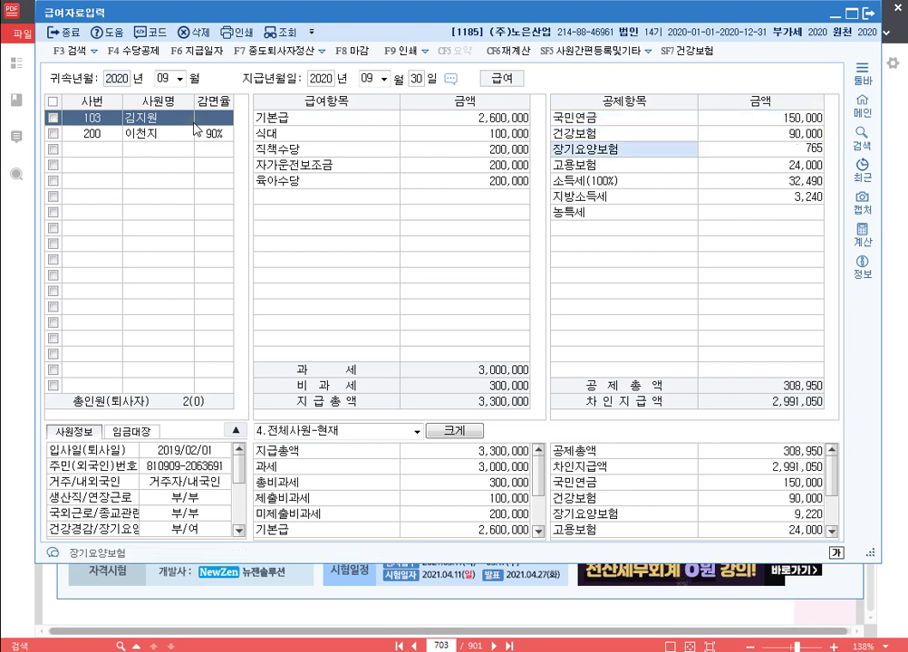
{"action": "type", "text": "0"}
{"action": "key", "text": "Return"}
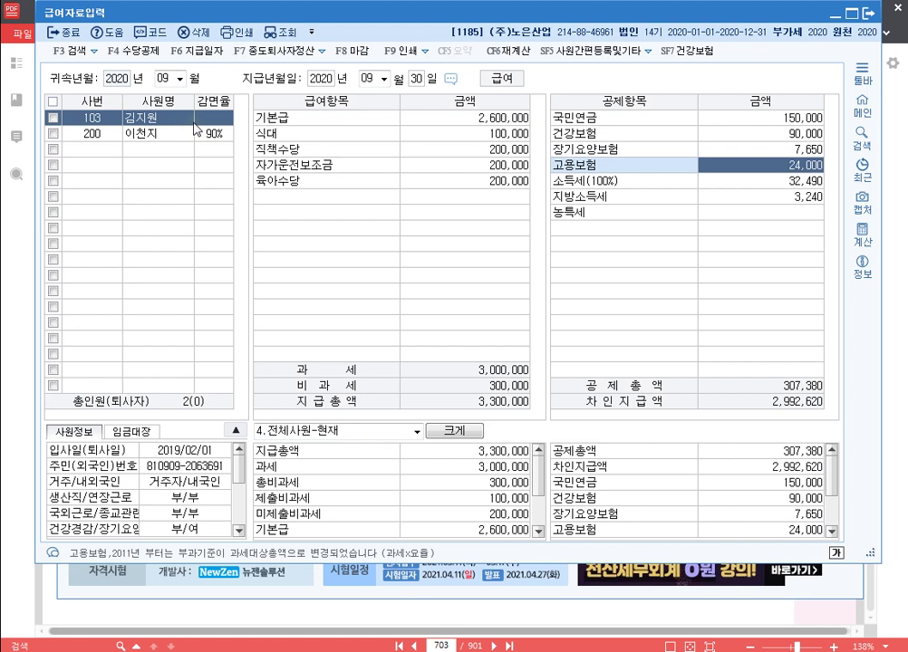
{"action": "type", "text": "19,5"}
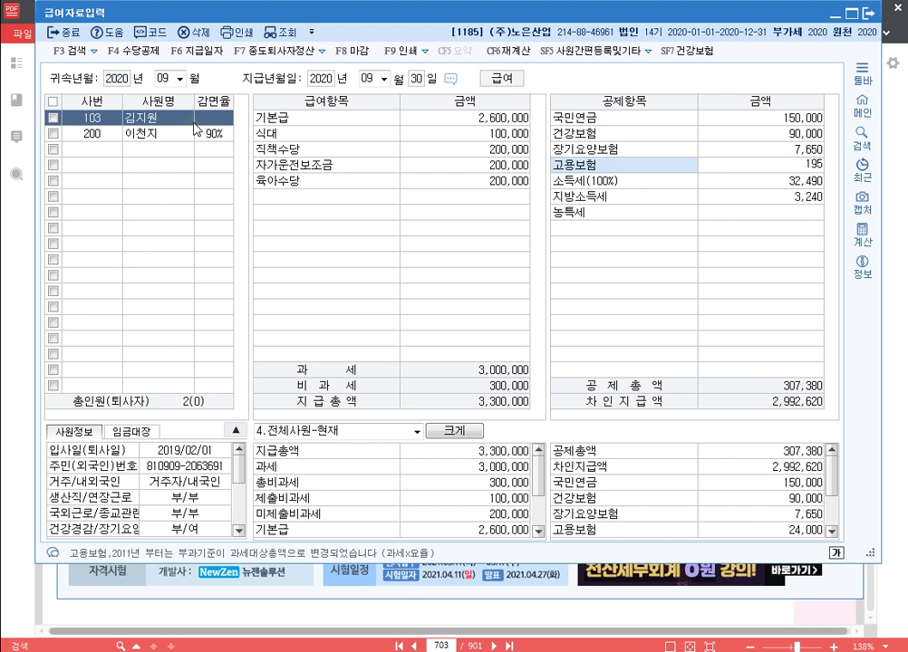
{"action": "type", "text": "00"}
{"action": "key", "text": "Return"}
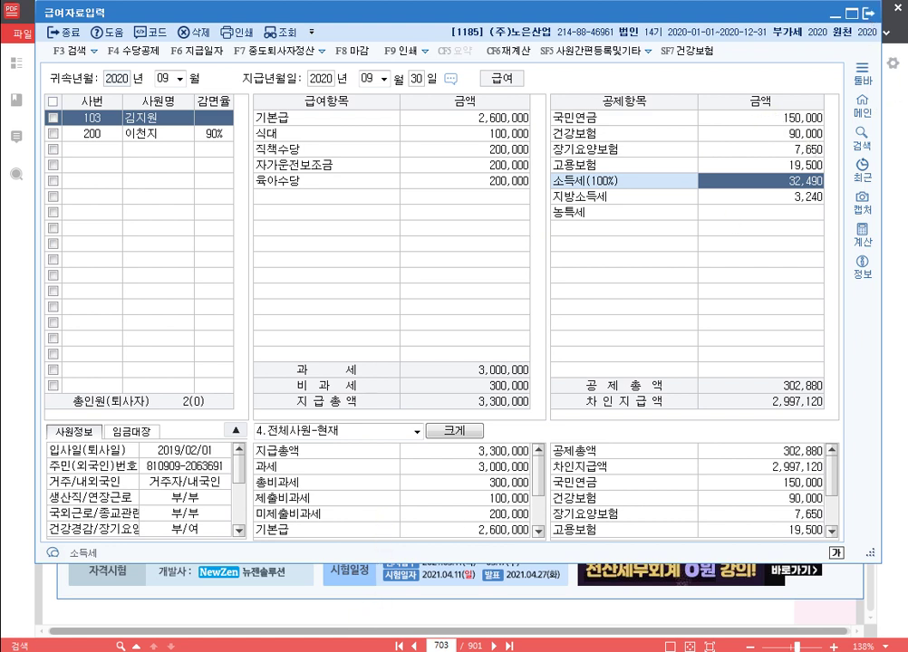
Step: Add the line 'p.714 1186' below p.703 1185 in the Hangul notes
{"action": "key", "text": "alt+Tab"}
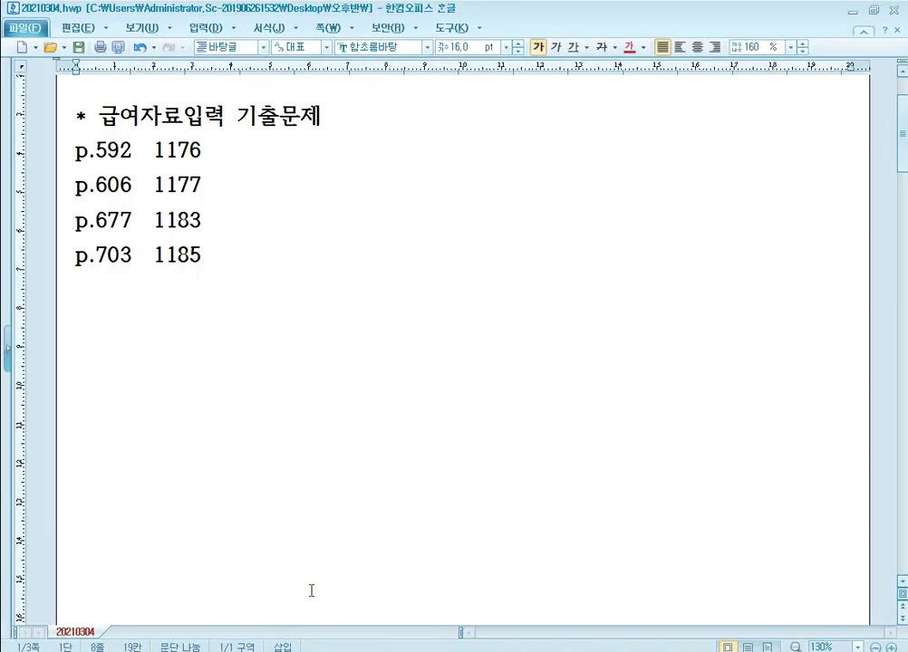
{"action": "key", "text": "Return"}
{"action": "type", "text": "p"}
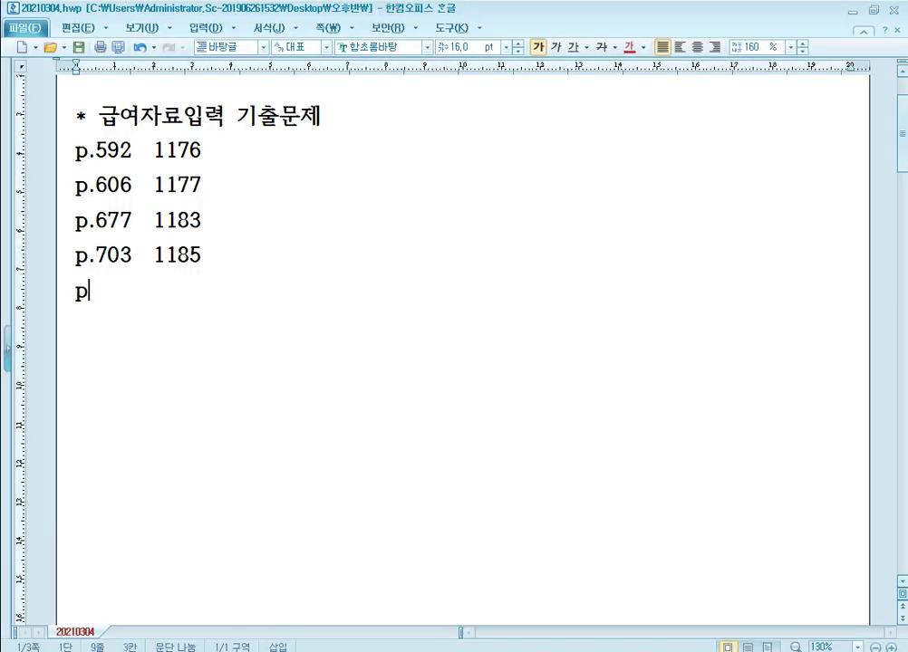
{"action": "type", "text": ".714"}
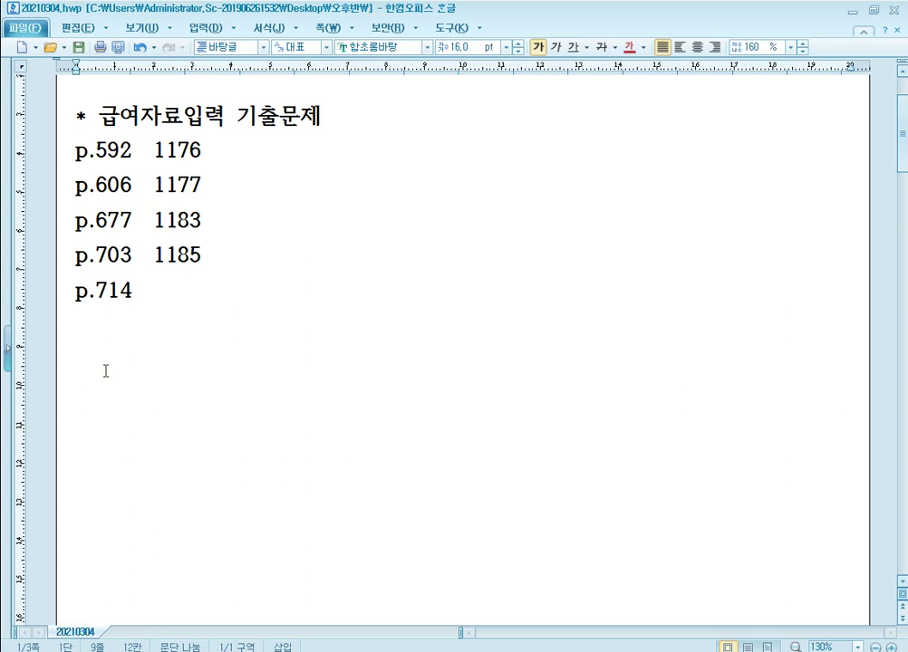
{"action": "type", "text": "1186"}
Step: Jump the PDF textbook to page 714
{"action": "left_click", "coordinate": [320, 648]}
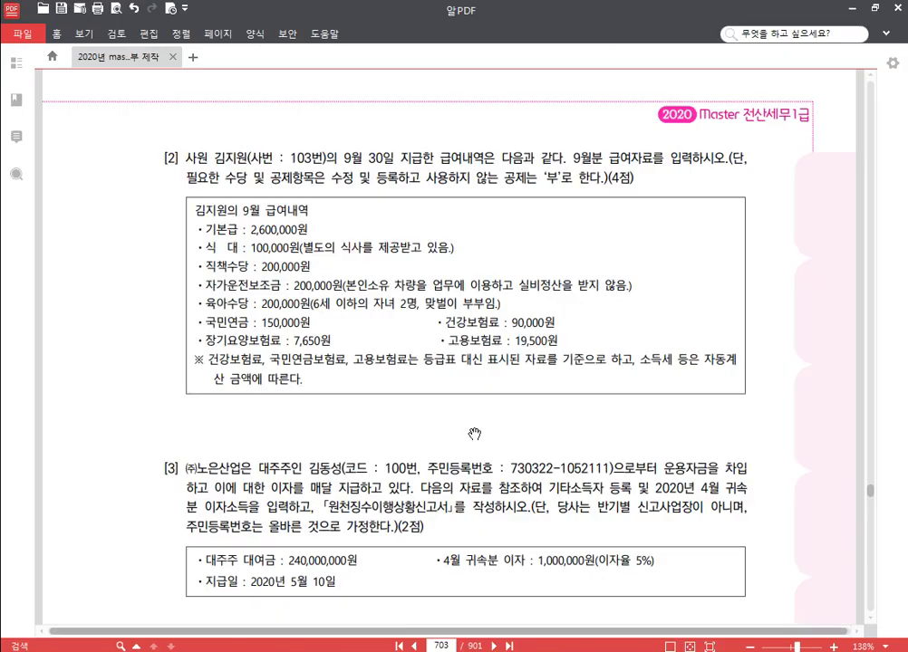
{"action": "type", "text": "714"}
{"action": "key", "text": "Return"}
Step: Switch KcLep to company 1186 (주)상공전자, then return to the textbook
{"action": "key", "text": "alt+Tab"}
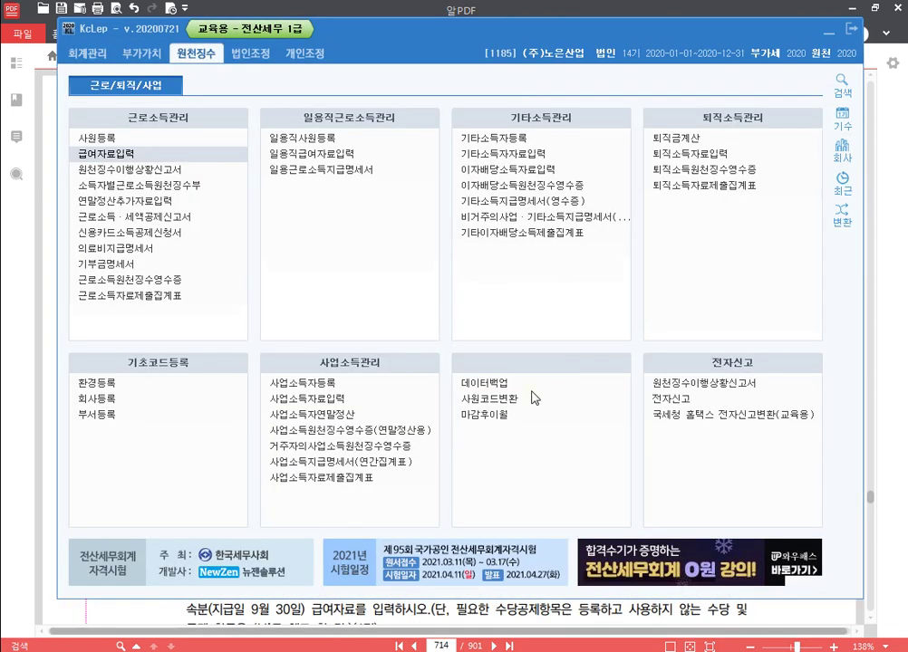
{"action": "type", "text": "1186"}
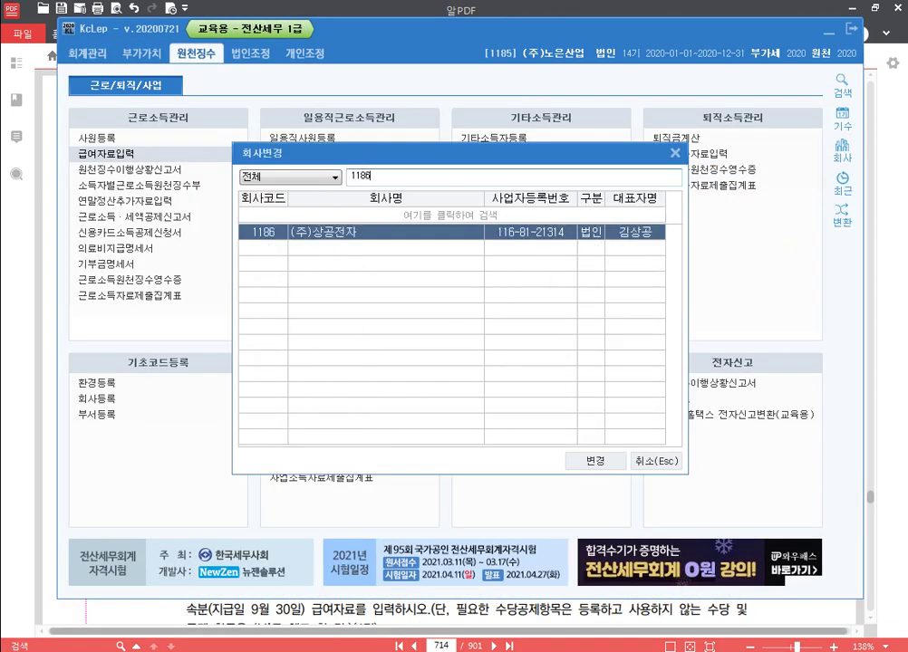
{"action": "key", "text": "Return"}
{"action": "key", "text": "Return"}
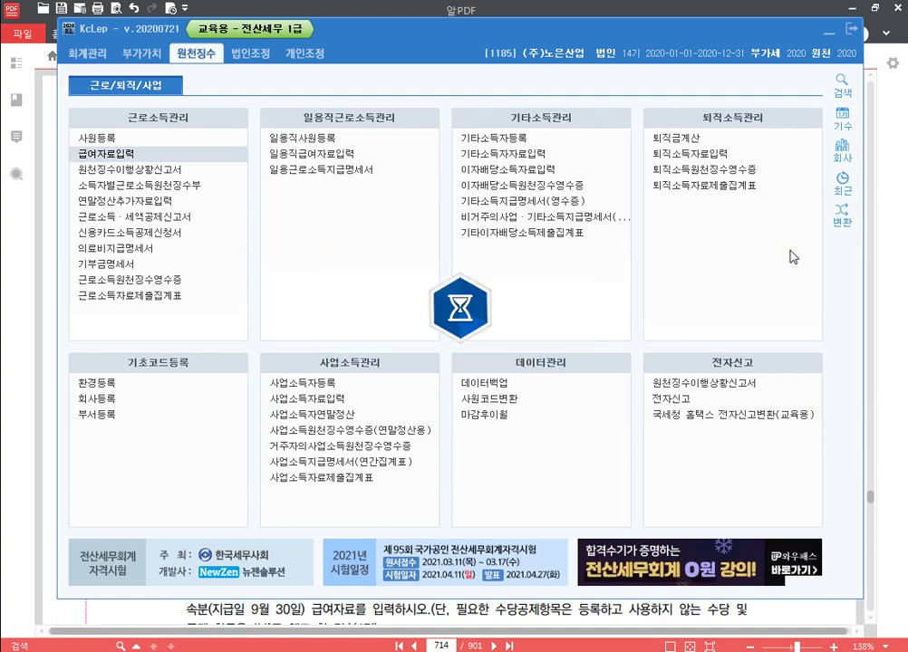
{"action": "left_click", "coordinate": [895, 299]}
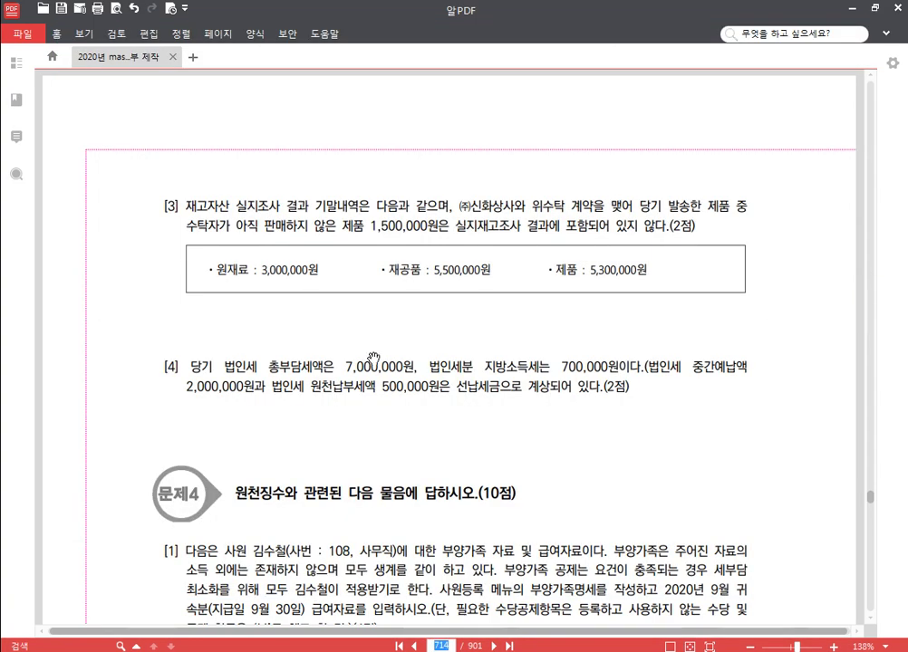
{"action": "scroll", "coordinate": [416, 280], "scroll_direction": "down", "scroll_amount": 5}
Step: Scroll through page 714's problem 4 to read the dependents table and September pay data
{"action": "scroll", "coordinate": [441, 362], "scroll_direction": "down", "scroll_amount": 1}
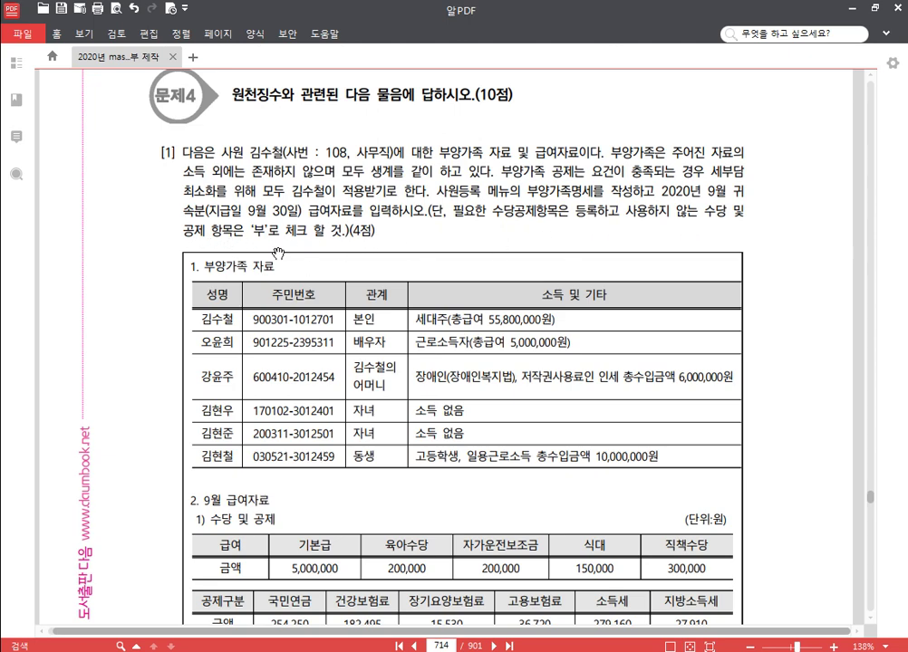
{"action": "scroll", "coordinate": [380, 272], "scroll_direction": "down", "scroll_amount": 5}
{"action": "scroll", "coordinate": [421, 290], "scroll_direction": "up", "scroll_amount": 6}
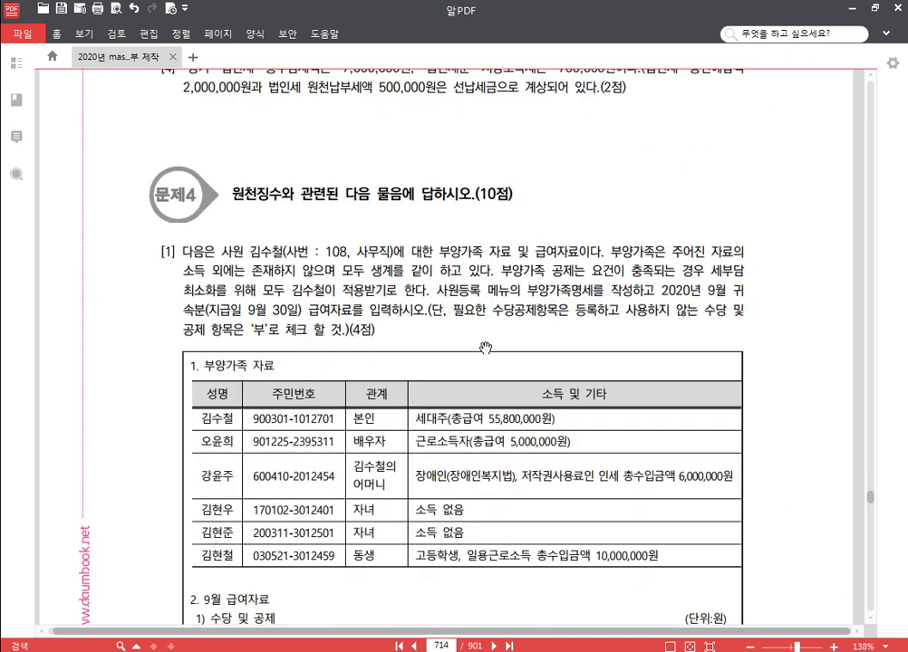
{"action": "scroll", "coordinate": [367, 274], "scroll_direction": "down", "scroll_amount": 4}
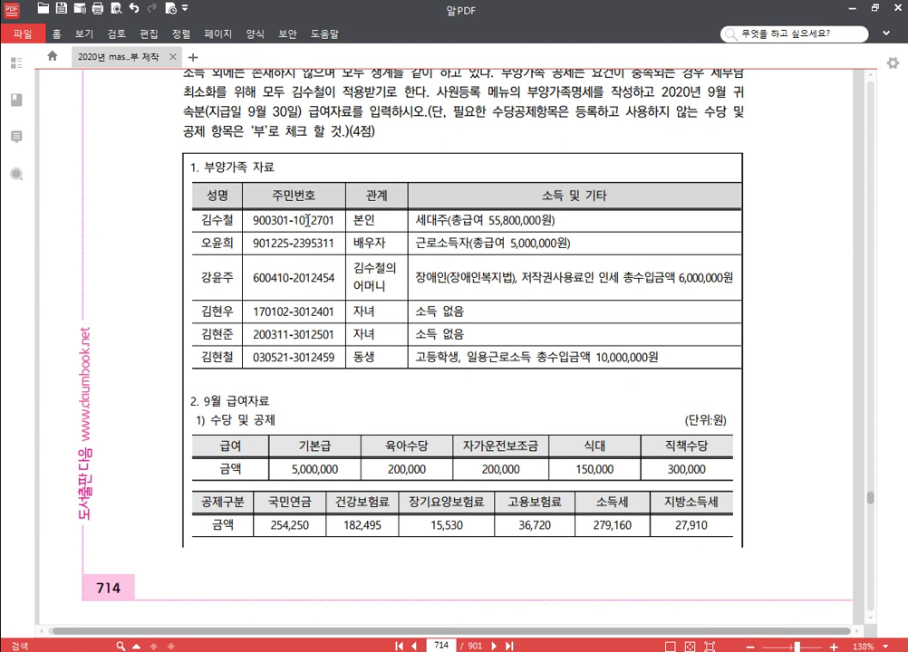
{"action": "scroll", "coordinate": [386, 263], "scroll_direction": "up", "scroll_amount": 2}
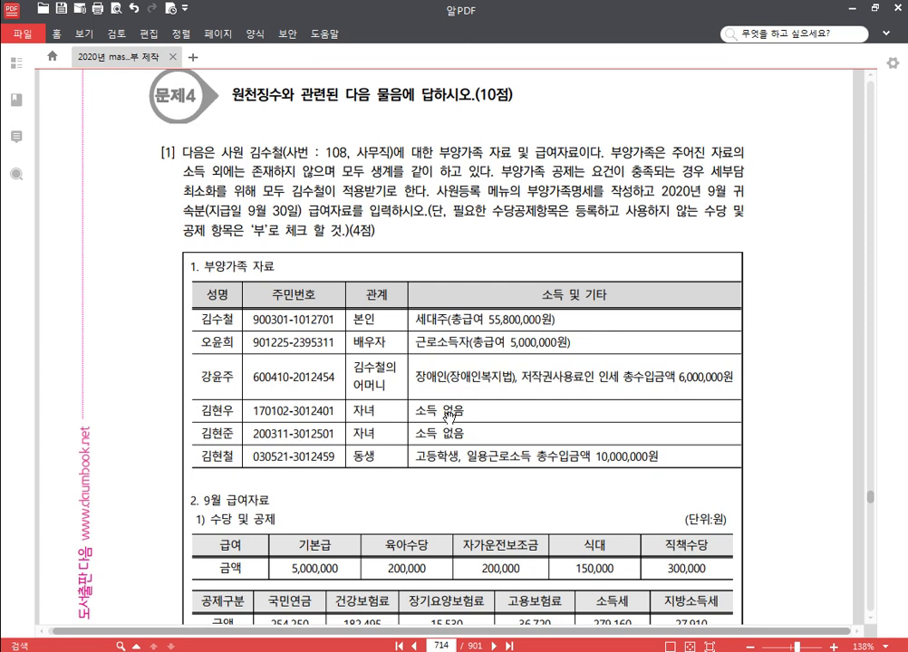
{"action": "scroll", "coordinate": [351, 327], "scroll_direction": "down", "scroll_amount": 3}
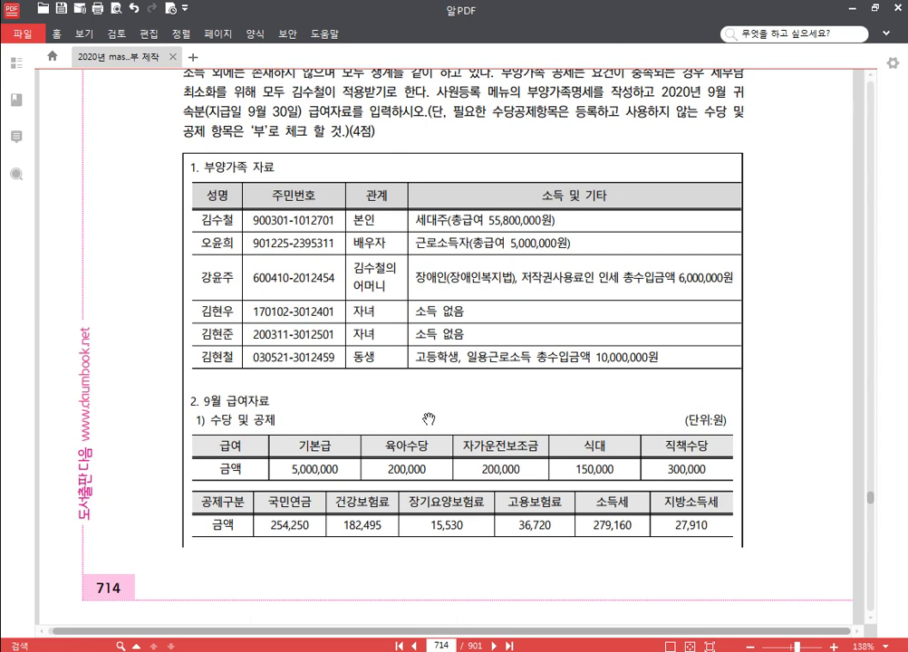
{"action": "scroll", "coordinate": [379, 470], "scroll_direction": "down", "scroll_amount": 2}
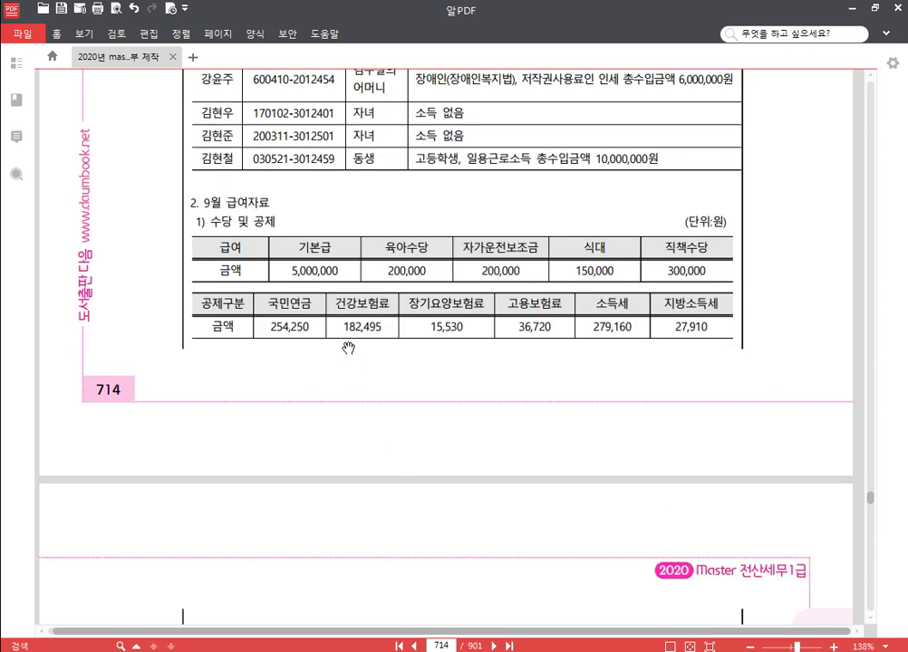
Step: Read the 기타 conditions on page 715, then return to KcLep's 원천징수 menu
{"action": "scroll", "coordinate": [367, 347], "scroll_direction": "down", "scroll_amount": 3}
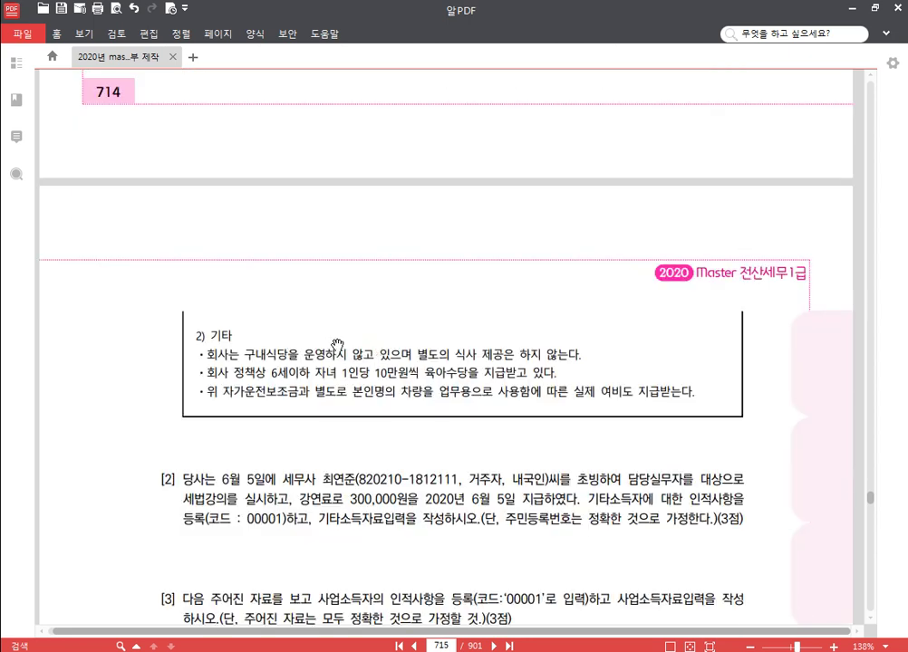
{"action": "scroll", "coordinate": [336, 339], "scroll_direction": "up", "scroll_amount": 3}
{"action": "scroll", "coordinate": [346, 352], "scroll_direction": "down", "scroll_amount": 4}
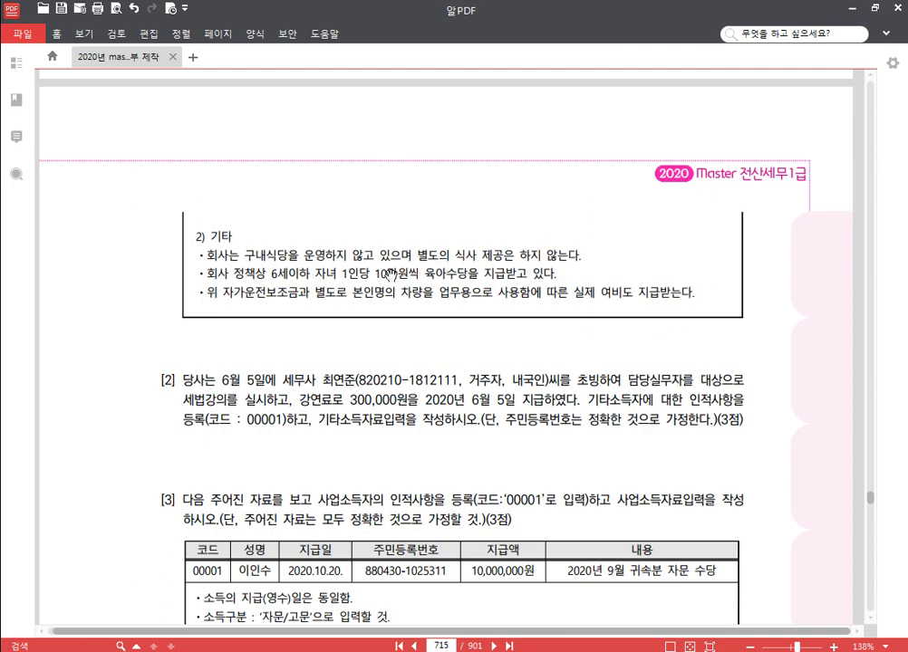
{"action": "scroll", "coordinate": [390, 272], "scroll_direction": "up", "scroll_amount": 10}
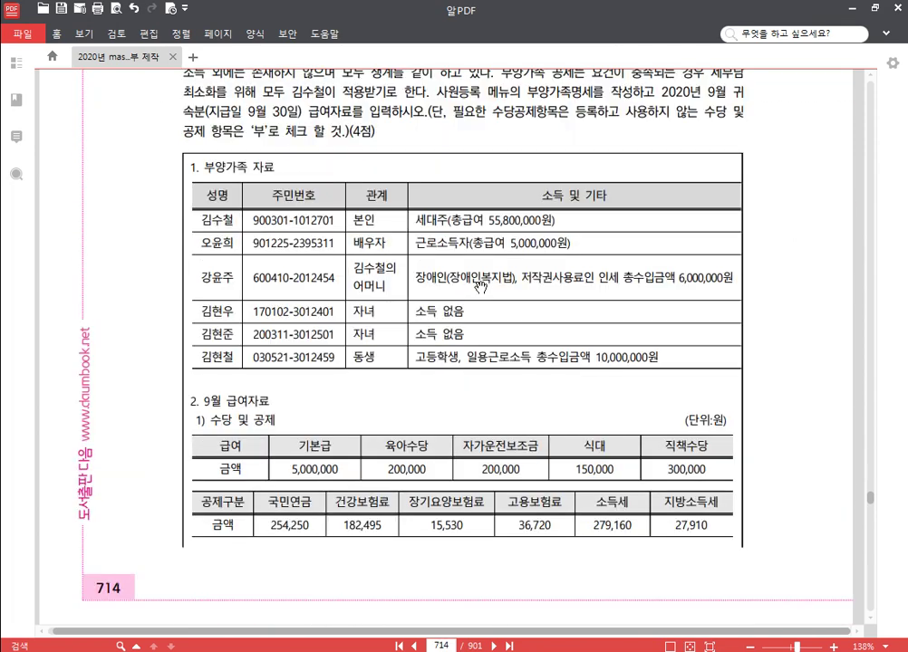
{"action": "key", "text": "alt+Tab"}
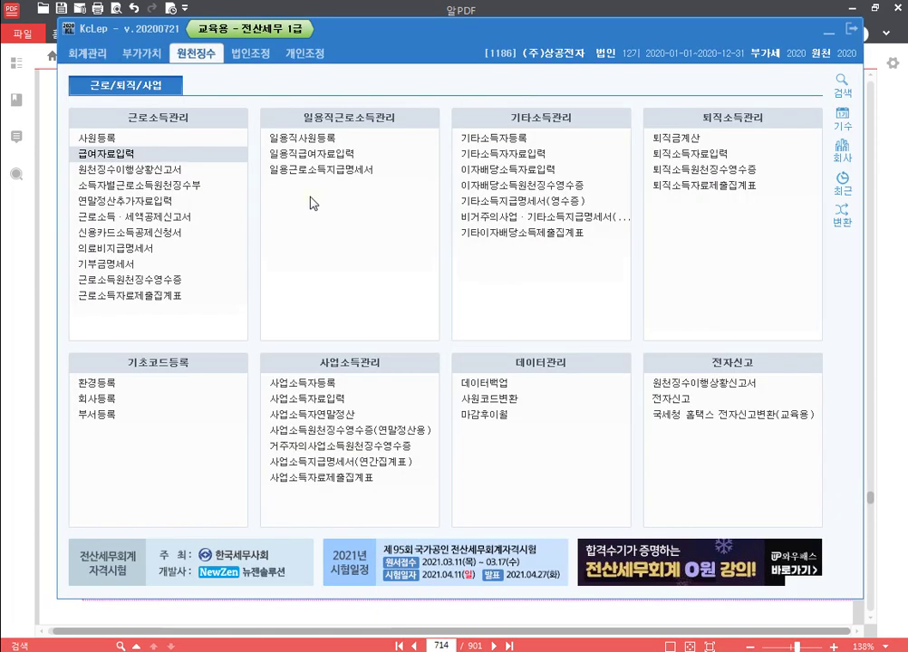
Step: In 사원등록's 부양가족명세, add the spouse (relation 3) with her name and resident number
{"action": "left_click", "coordinate": [145, 139]}
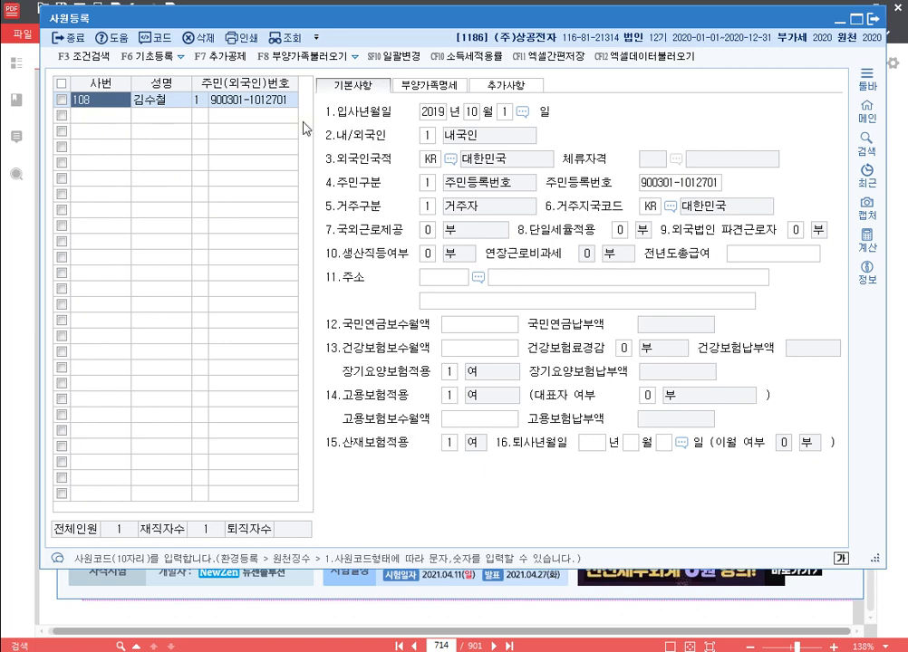
{"action": "left_click", "coordinate": [425, 87]}
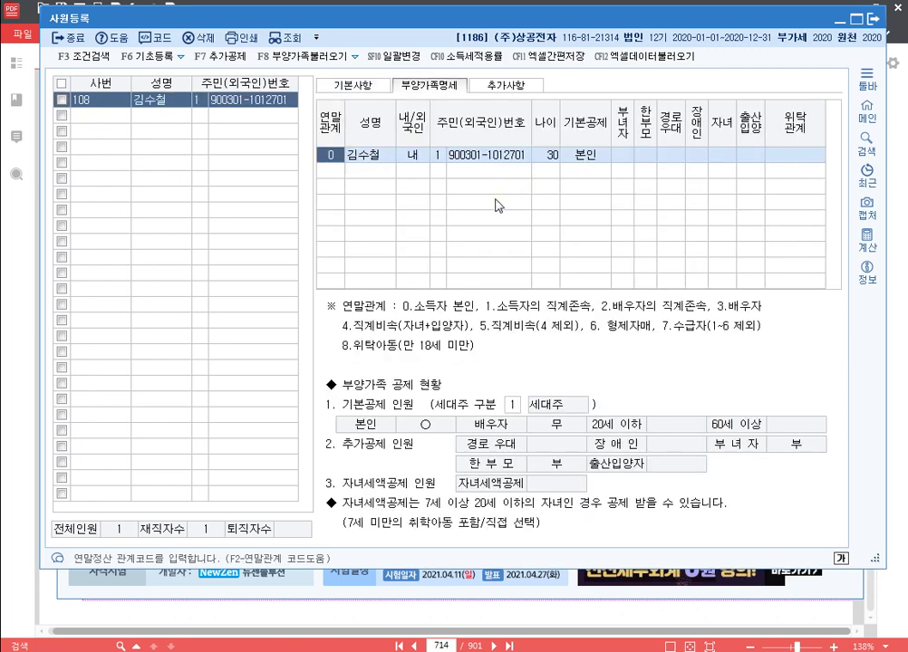
{"action": "left_click", "coordinate": [331, 171]}
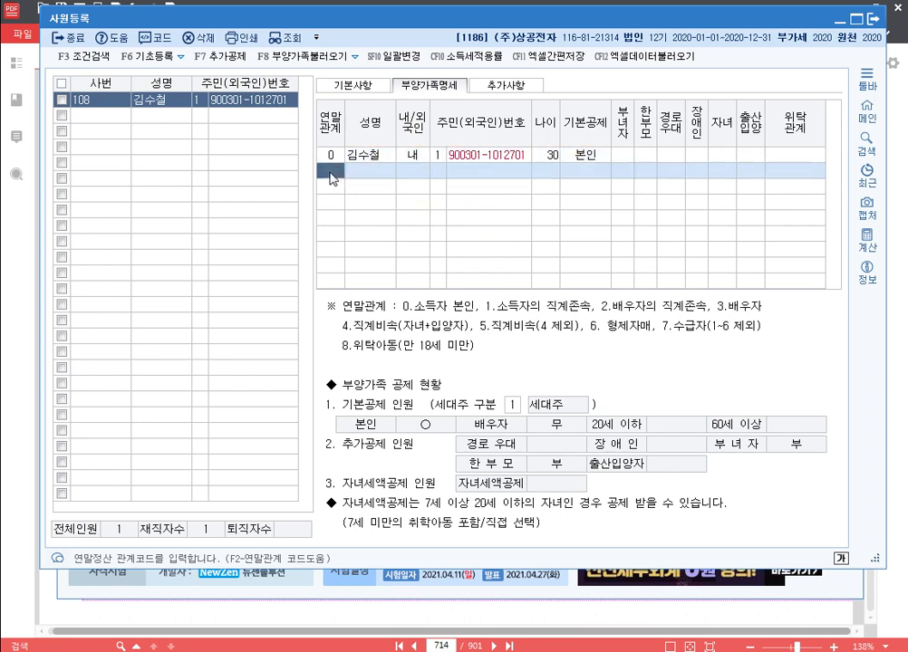
{"action": "type", "text": "3"}
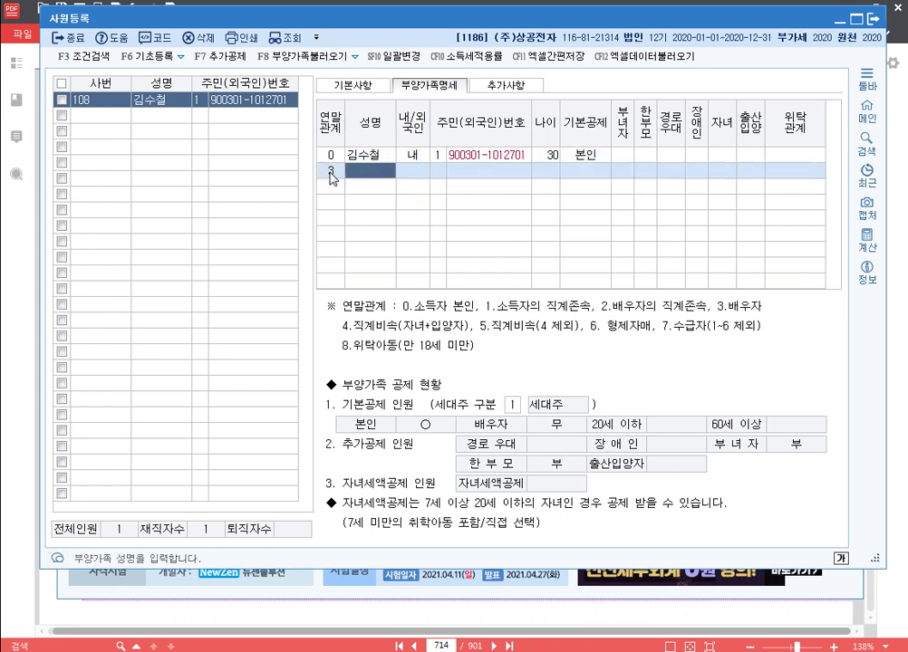
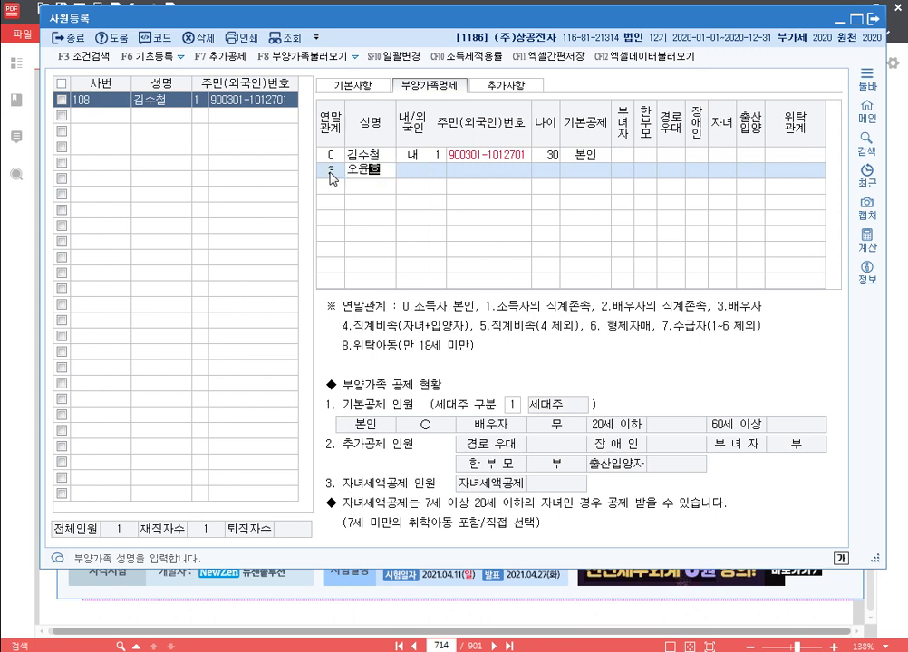
{"action": "key", "text": "Return"}
{"action": "key", "text": "Return"}
{"action": "type", "text": "1"}
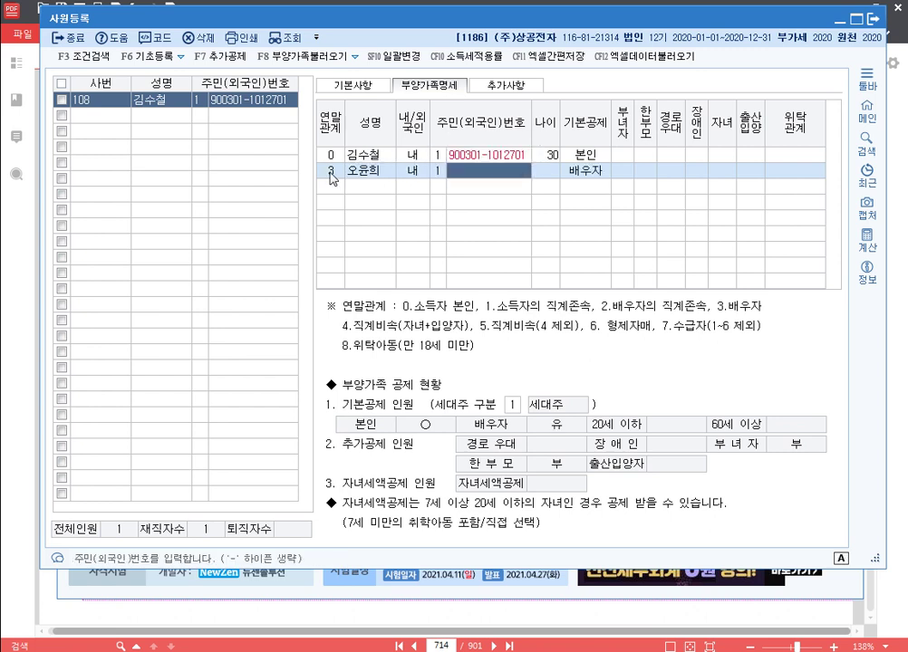
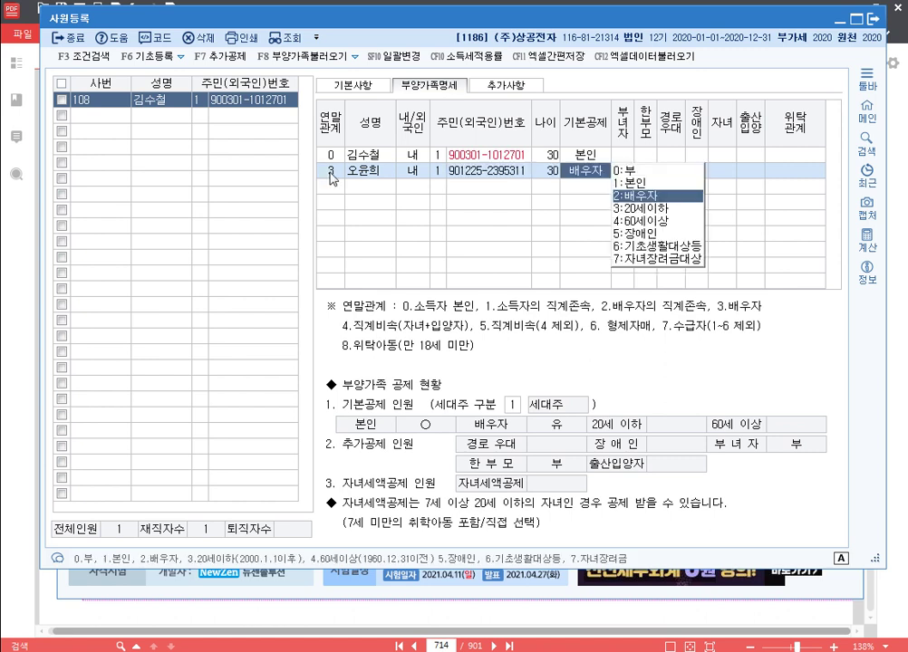
{"action": "key", "text": "Return"}
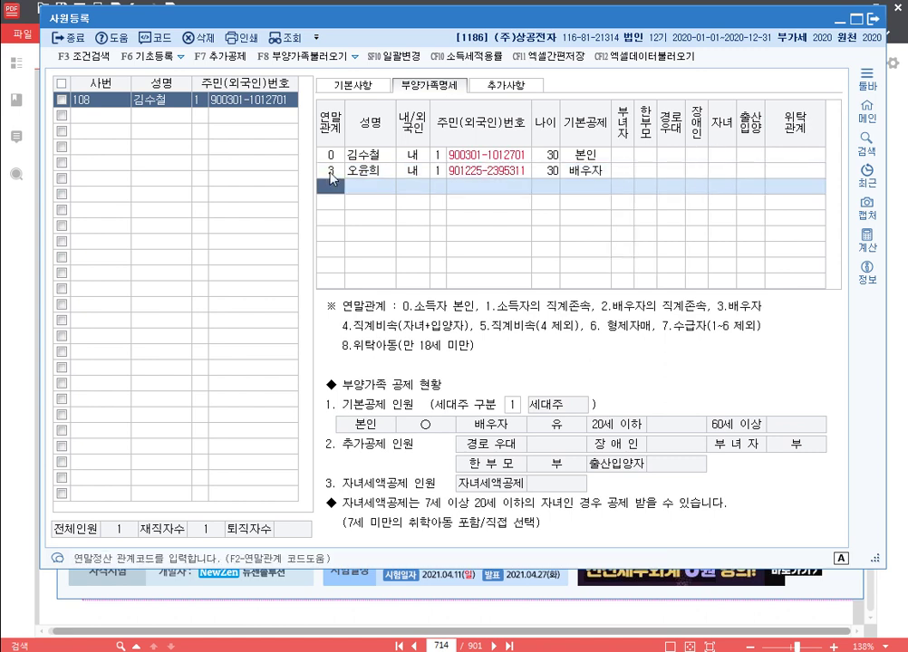
Step: Add the mother (relation 1) as a 60세이상 dependent marked disabled with 장애인 1
{"action": "type", "text": "1"}
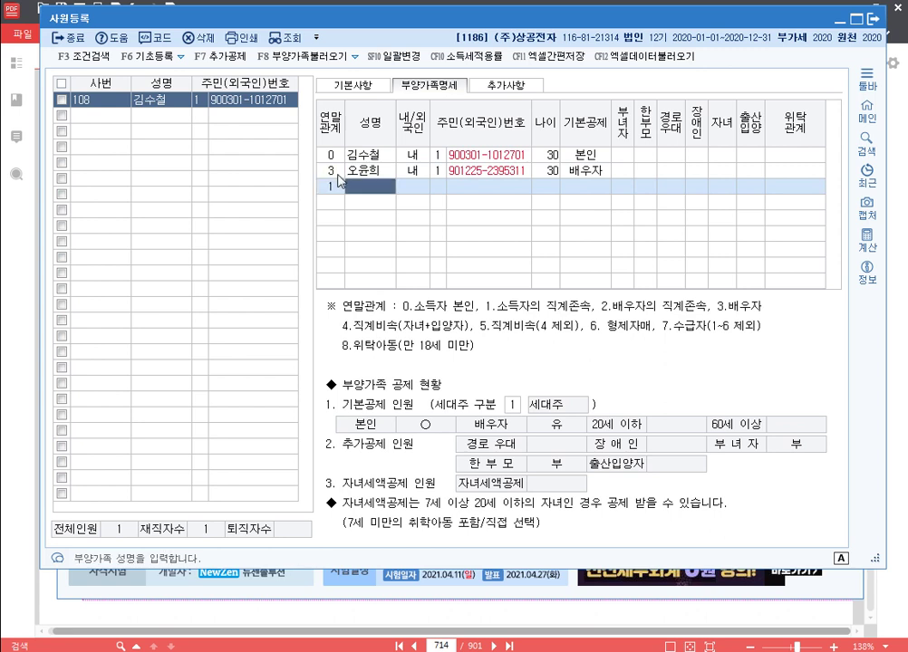
{"action": "key", "text": "Return"}
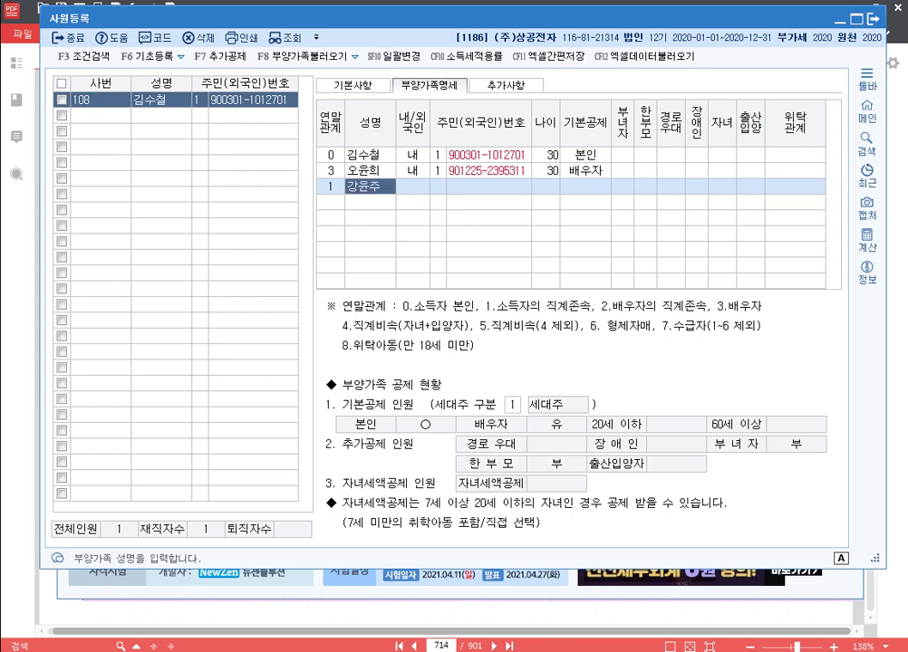
{"action": "key", "text": "Return"}
{"action": "key", "text": "Return"}
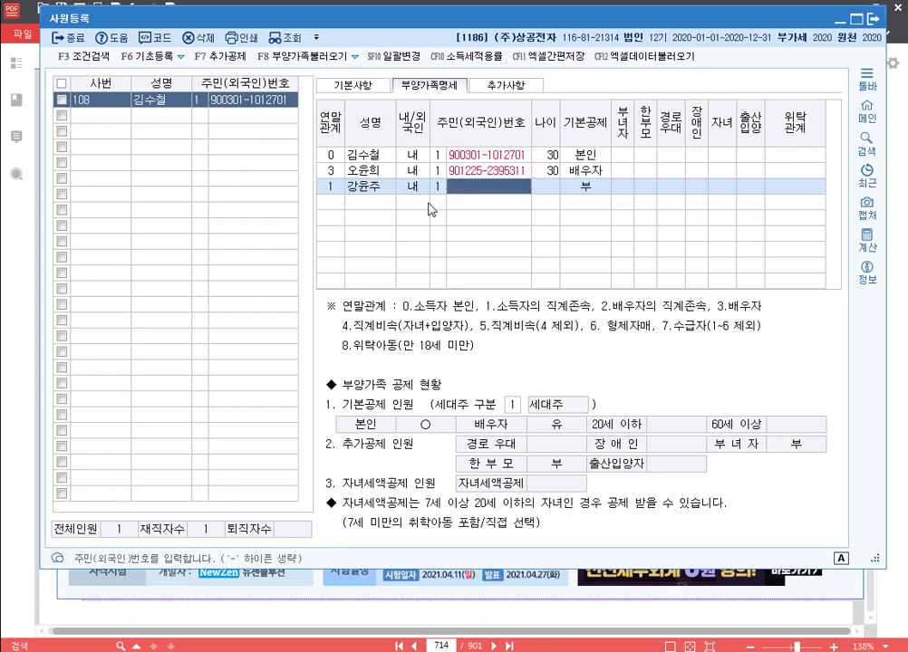
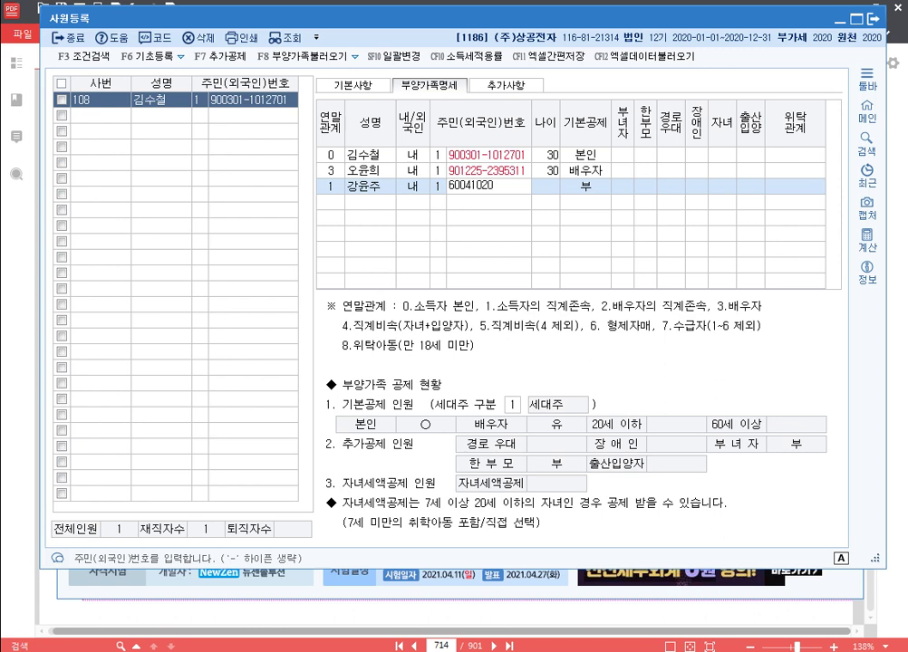
{"action": "key", "text": "Return"}
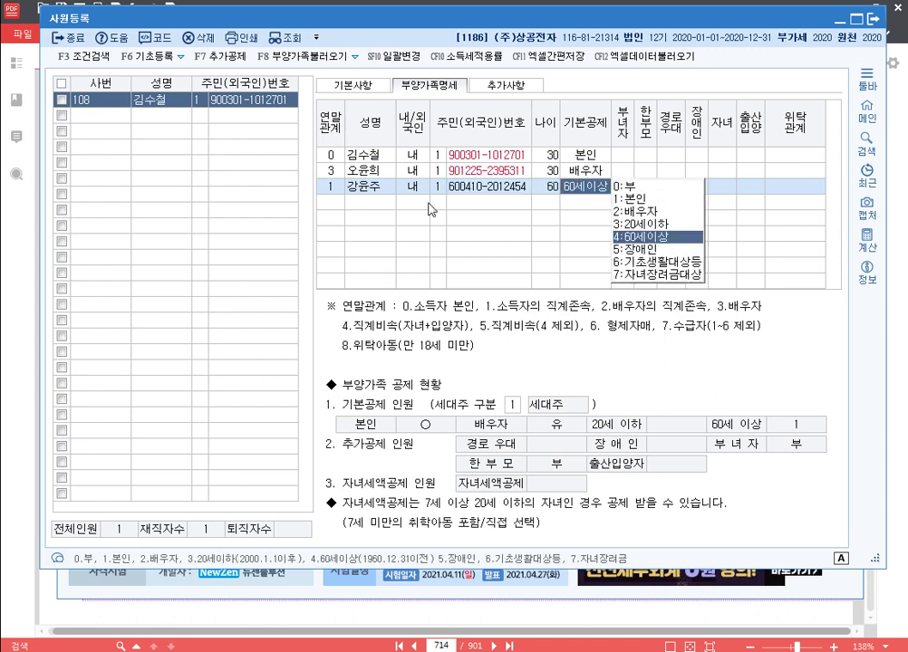
{"action": "key", "text": "Return"}
{"action": "key", "text": "Return"}
{"action": "key", "text": "Return"}
{"action": "key", "text": "Return"}
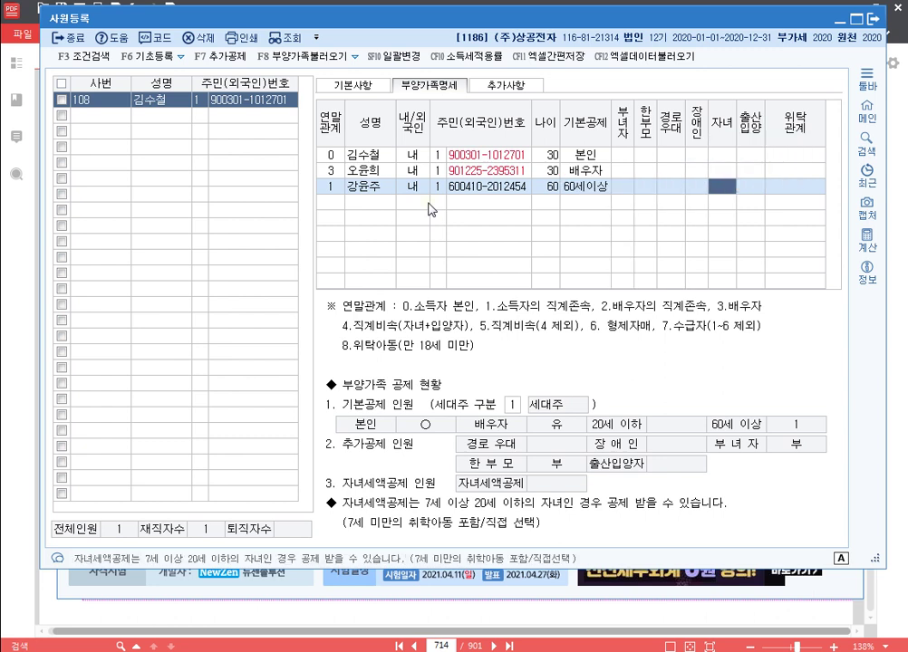
{"action": "key", "text": "1"}
{"action": "key", "text": "Return"}
{"action": "key", "text": "Return"}
{"action": "key", "text": "Return"}
{"action": "key", "text": "Return"}
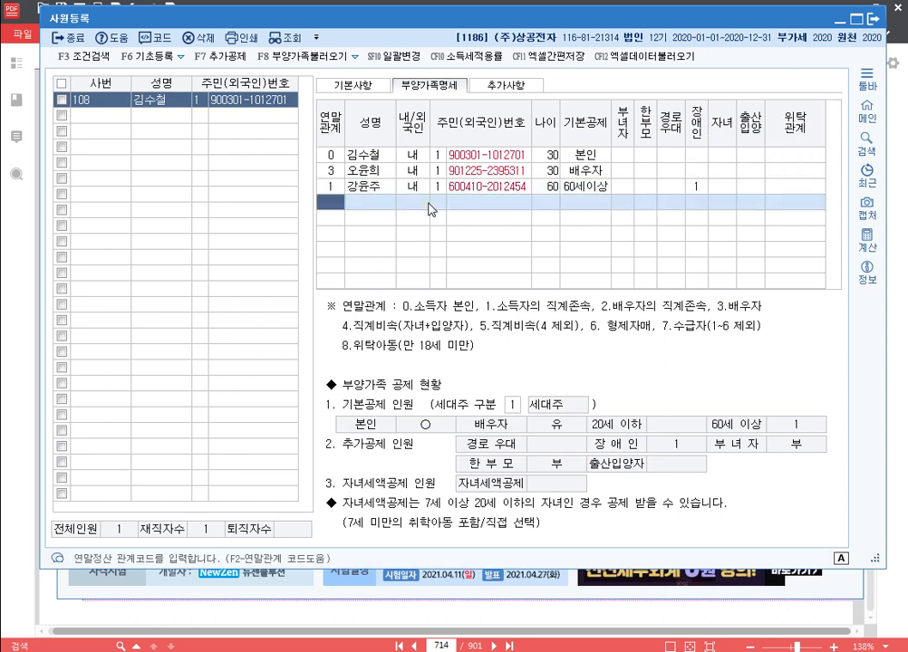
Step: Add the 3-year-old child (relation 4) under 20세이하 and start a second child row
{"action": "type", "text": "4"}
{"action": "key", "text": "Return"}
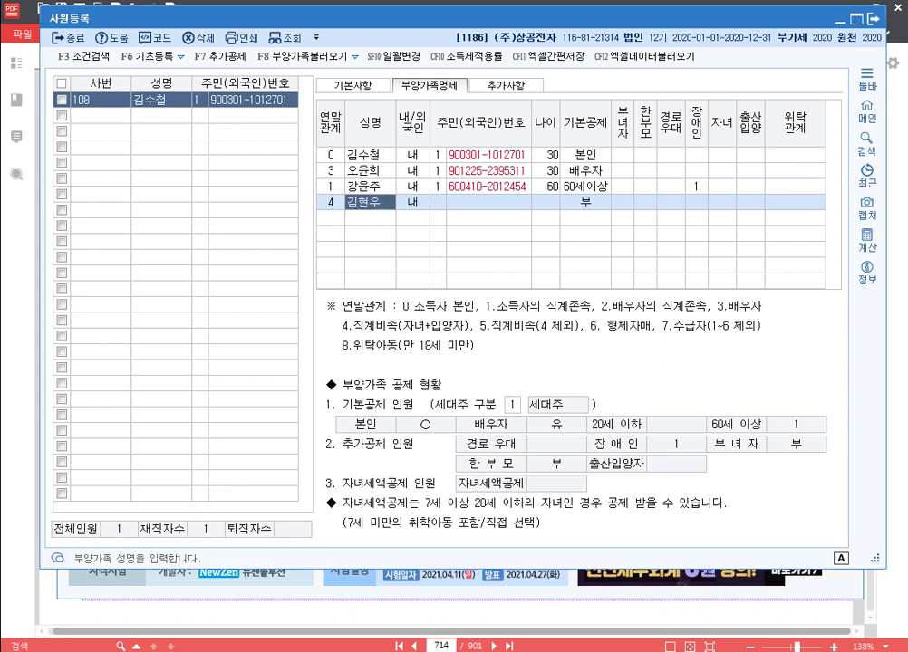
{"action": "key", "text": "Return"}
{"action": "key", "text": "Return"}
{"action": "key", "text": "Return"}
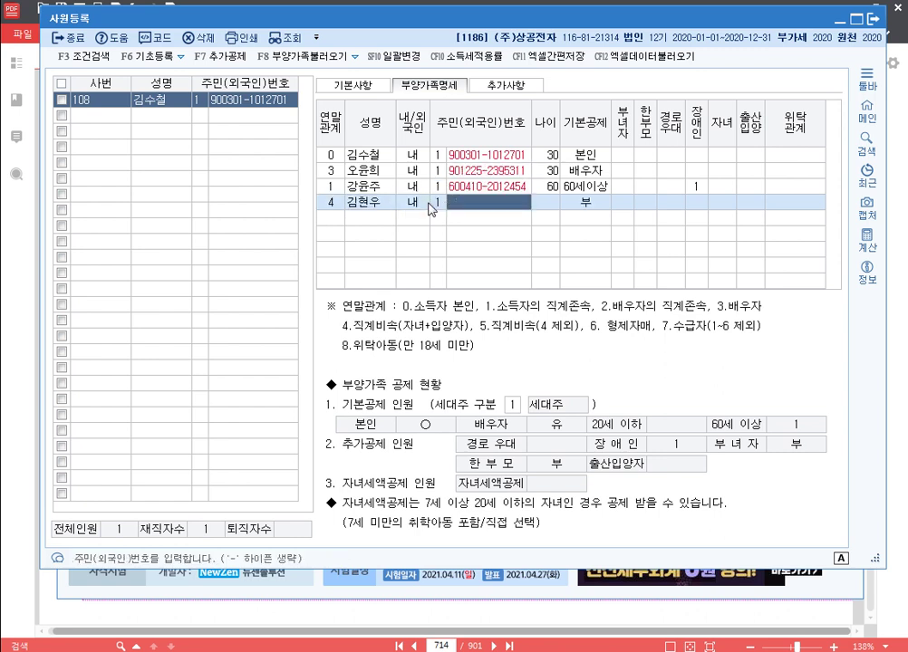
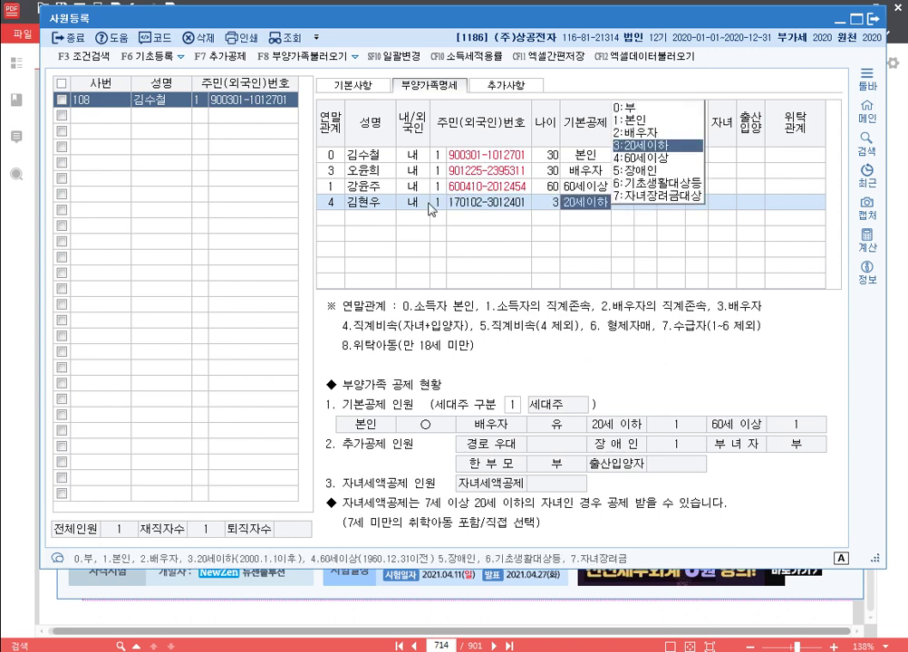
{"action": "key", "text": "Return"}
{"action": "key", "text": "Return"}
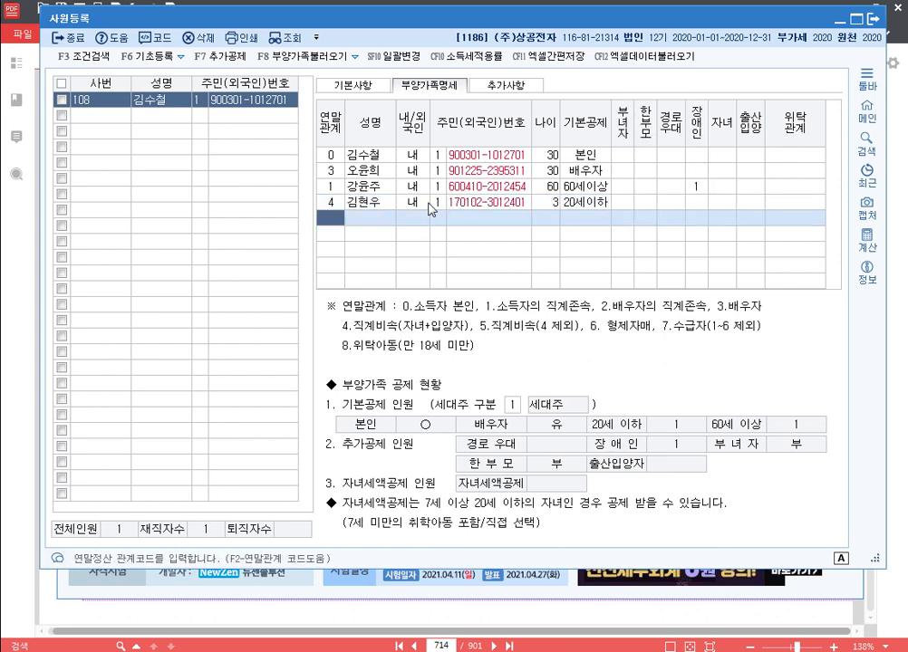
{"action": "type", "text": "4"}
{"action": "key", "text": "Return"}
Step: Complete the second child's row as a domestic resident, marked 출산입양 둘째
{"action": "key", "text": "Return"}
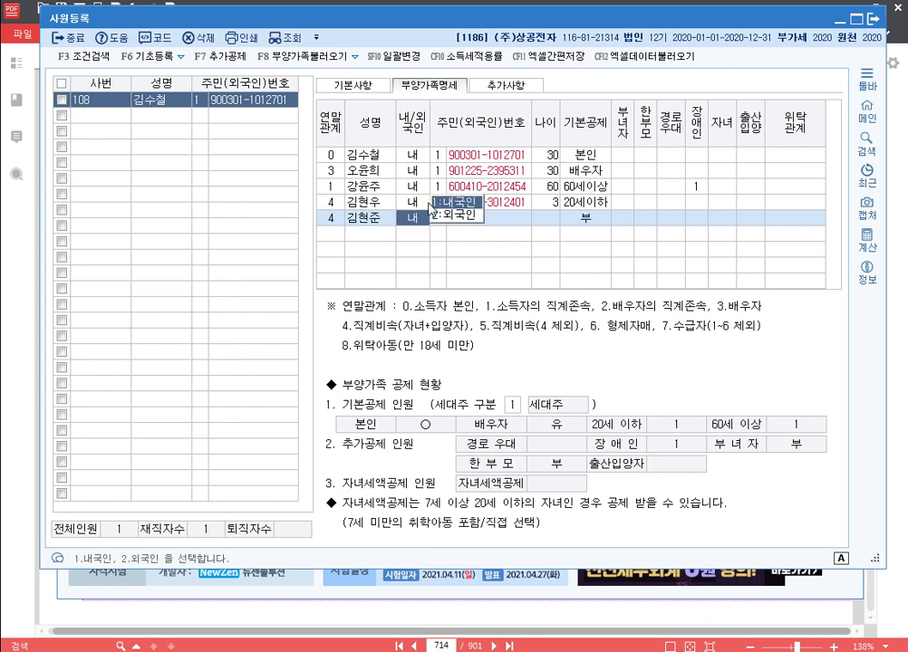
{"action": "key", "text": "Return"}
{"action": "key", "text": "Return"}
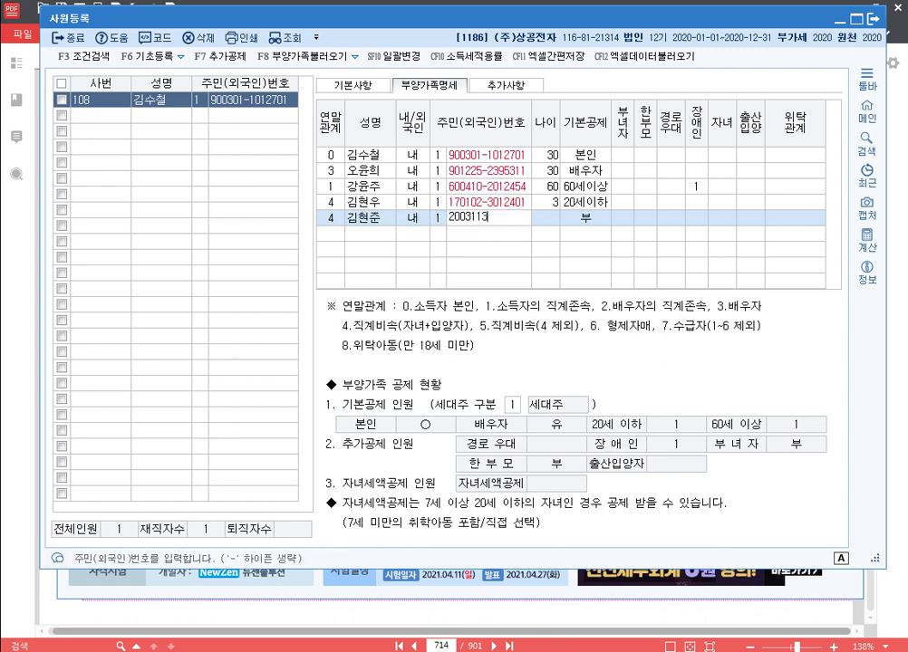
{"action": "key", "text": "Return"}
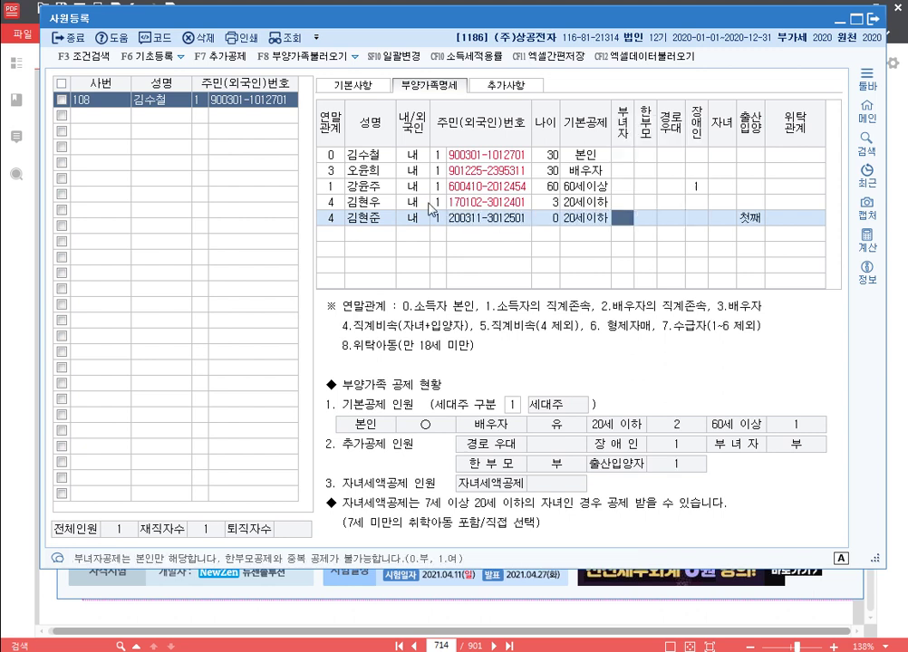
{"action": "key", "text": "Return"}
{"action": "key", "text": "Return"}
{"action": "key", "text": "Return"}
{"action": "key", "text": "Return"}
{"action": "key", "text": "Return"}
{"action": "type", "text": "2"}
{"action": "key", "text": "Return"}
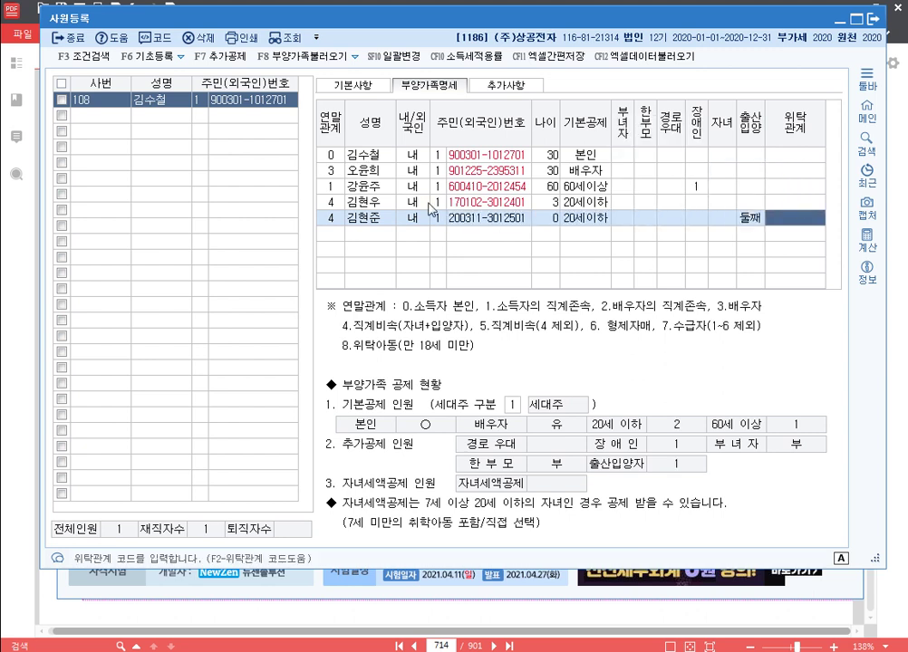
{"action": "key", "text": "Return"}
{"action": "type", "text": "6"}
{"action": "key", "text": "Return"}
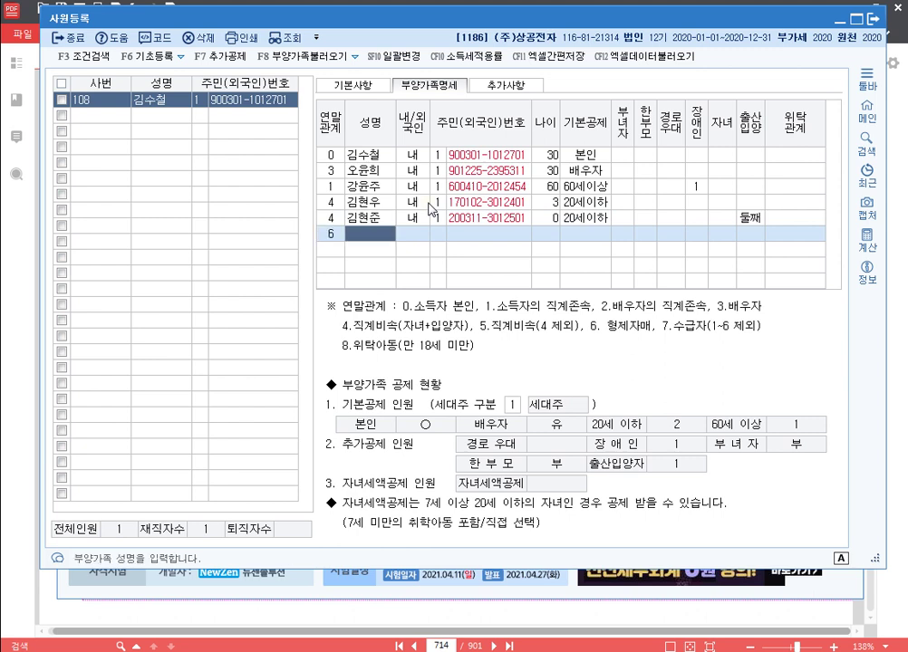
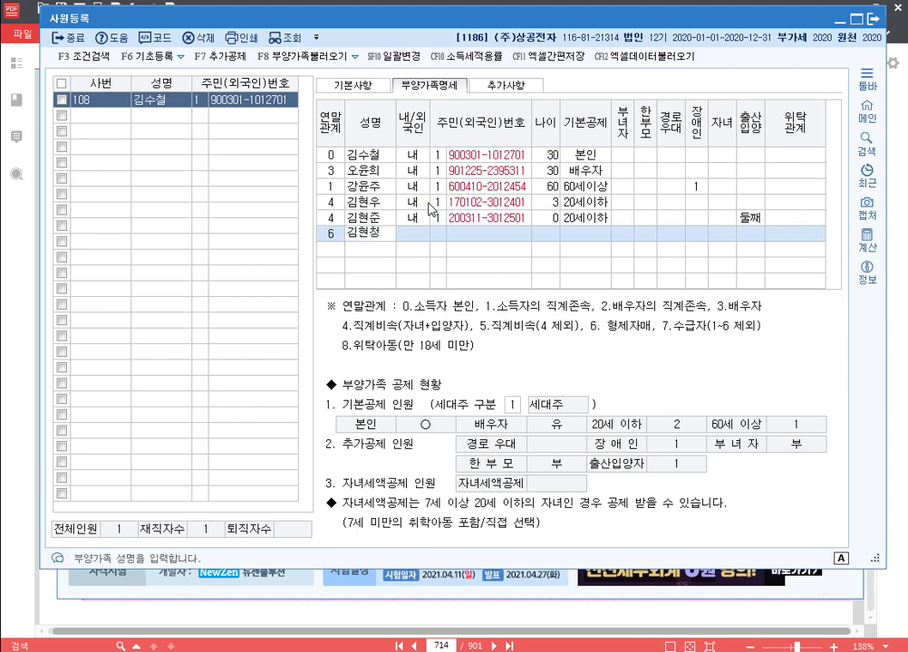
Step: Add the 17-year-old sibling (relation 6) with resident number, claimed under 20세이하
{"action": "key", "text": "Return"}
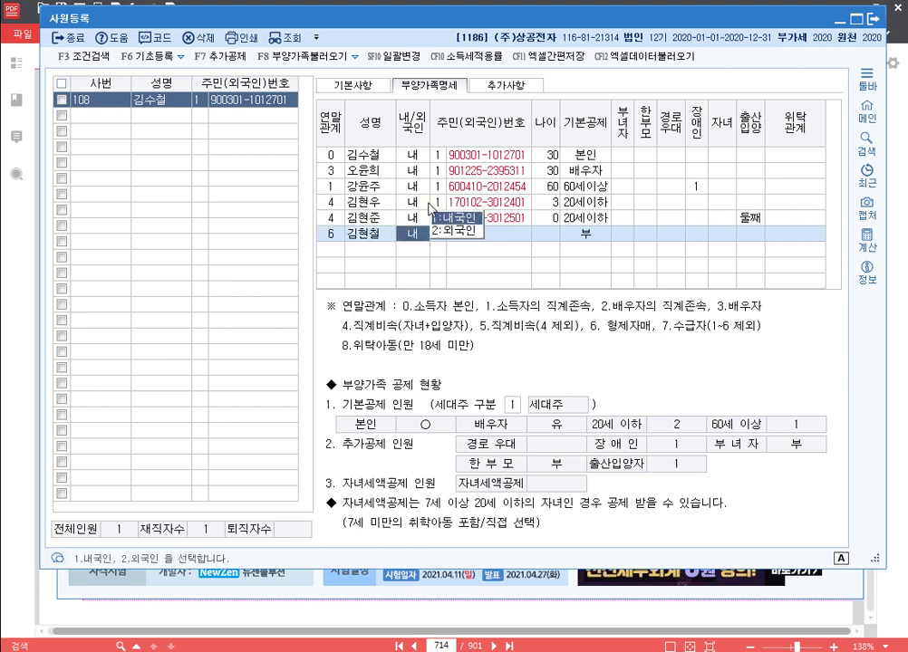
{"action": "key", "text": "Return"}
{"action": "key", "text": "Return"}
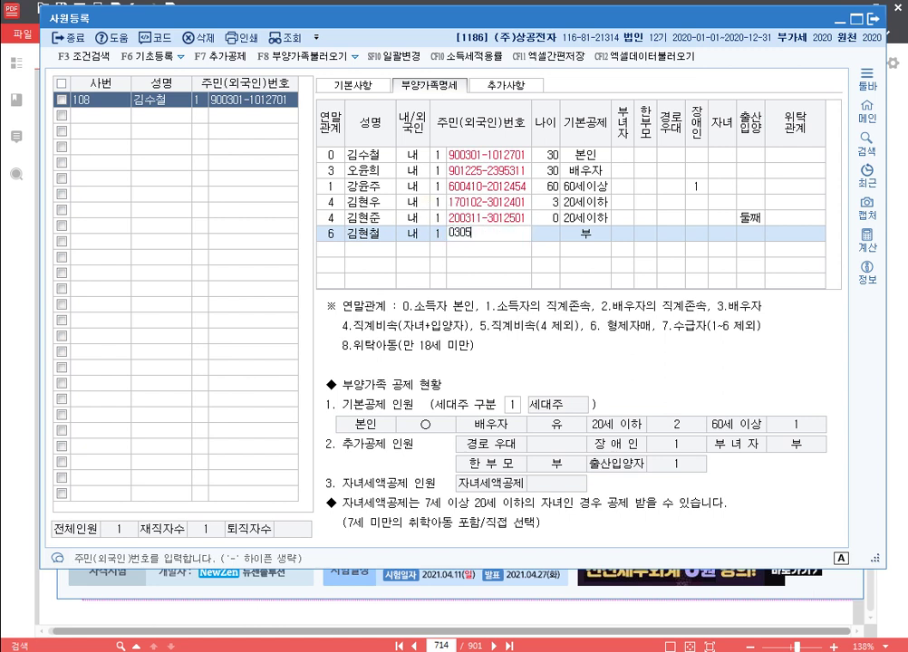
{"action": "key", "text": "Return"}
{"action": "key", "text": "Return"}
{"action": "key", "text": "Return"}
{"action": "key", "text": "Return"}
{"action": "key", "text": "Return"}
{"action": "key", "text": "Return"}
{"action": "key", "text": "Return"}
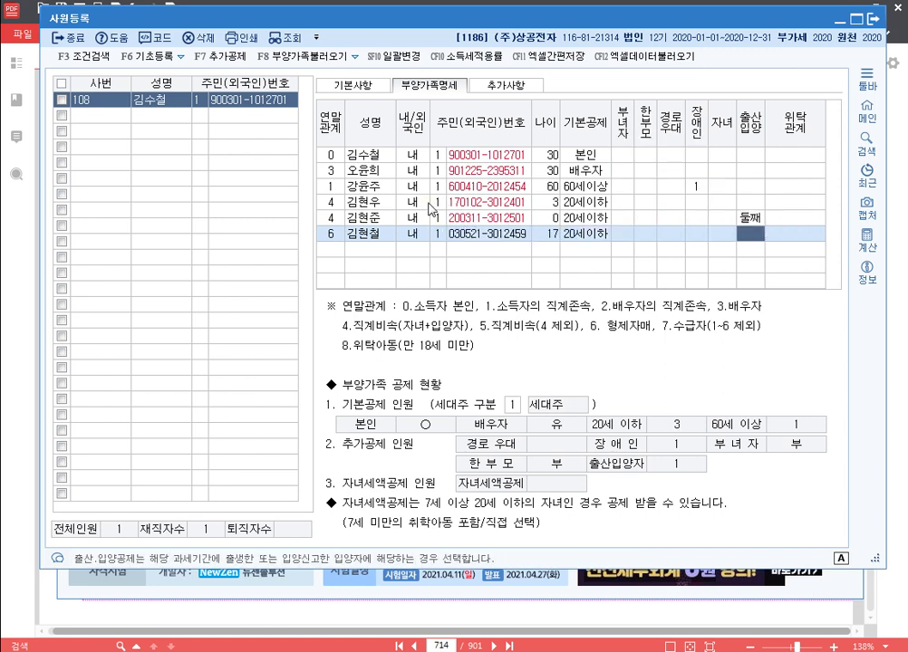
{"action": "key", "text": "Return"}
{"action": "key", "text": "Return"}
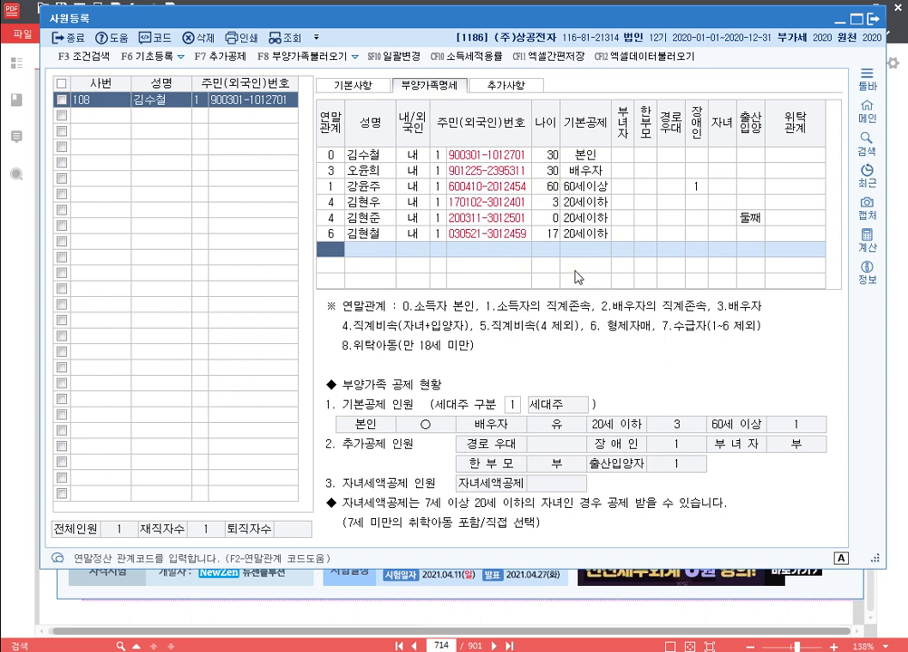
Step: Close 사원등록 and open 급여자료입력 for September 2020 with a September 30 pay date
{"action": "left_click", "coordinate": [874, 19]}
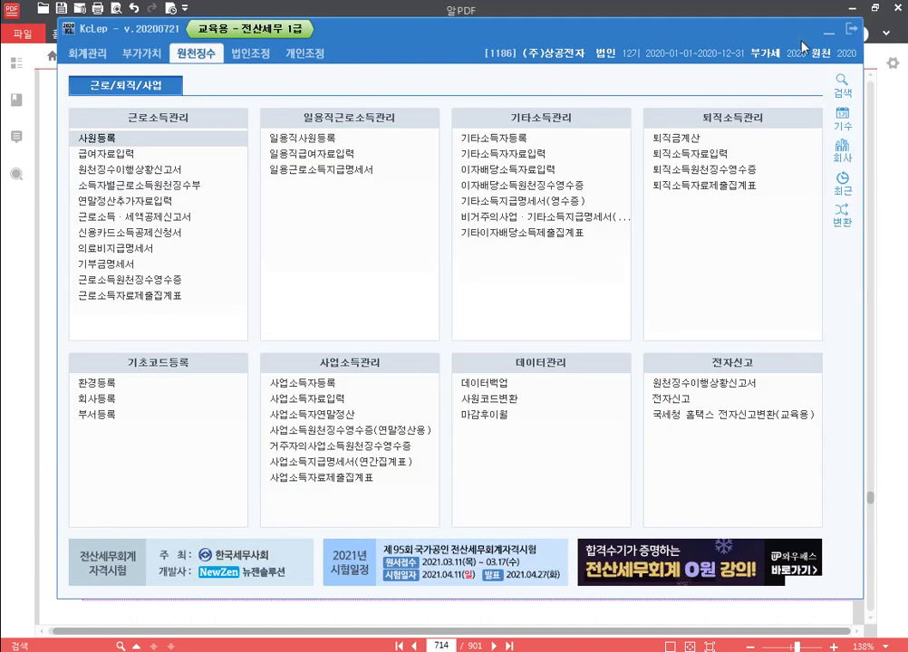
{"action": "left_click", "coordinate": [161, 154]}
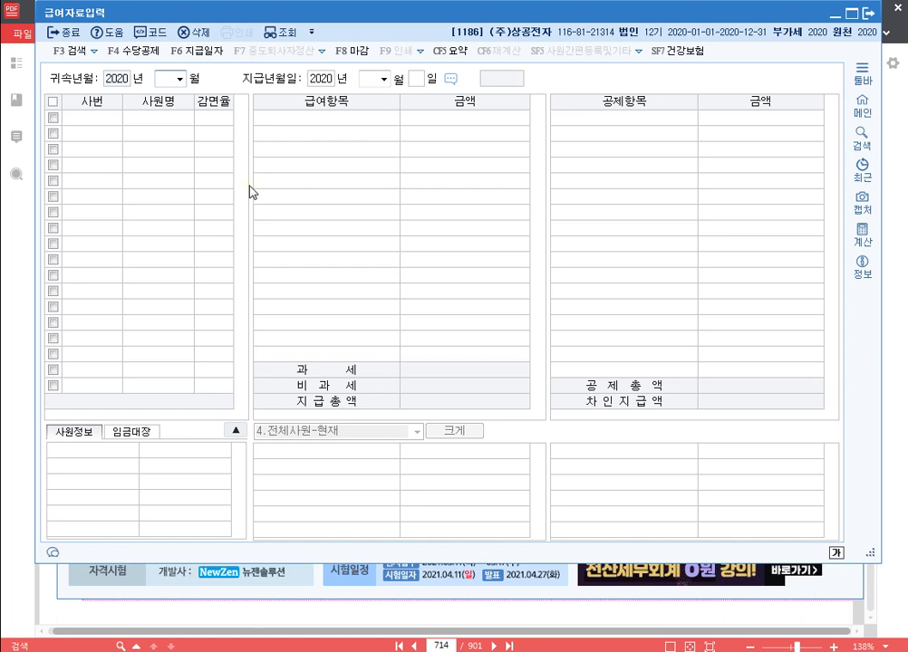
{"action": "type", "text": "9"}
{"action": "key", "text": "Return"}
{"action": "key", "text": "Return"}
{"action": "key", "text": "Return"}
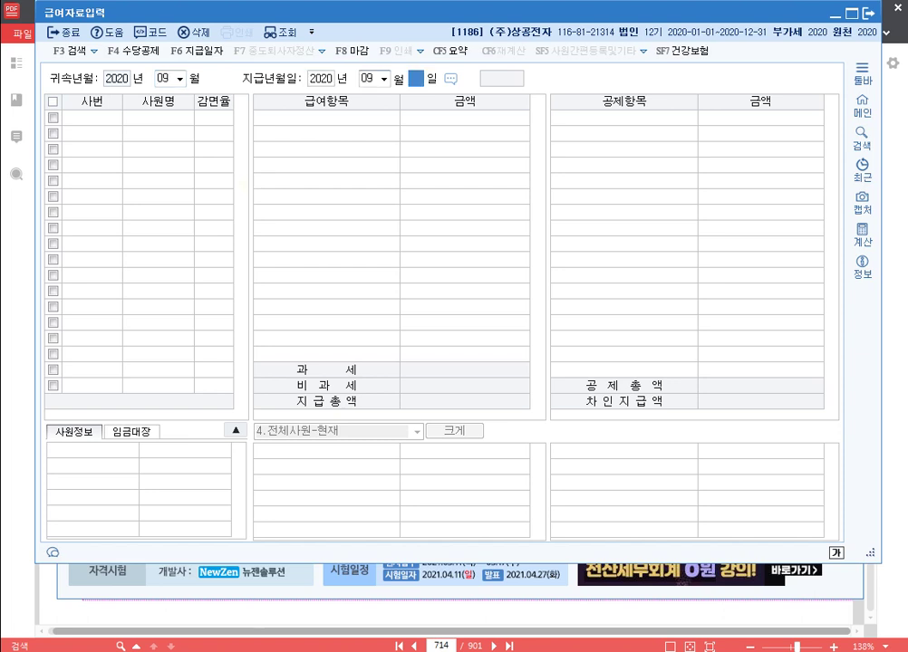
{"action": "type", "text": "30"}
{"action": "key", "text": "Return"}
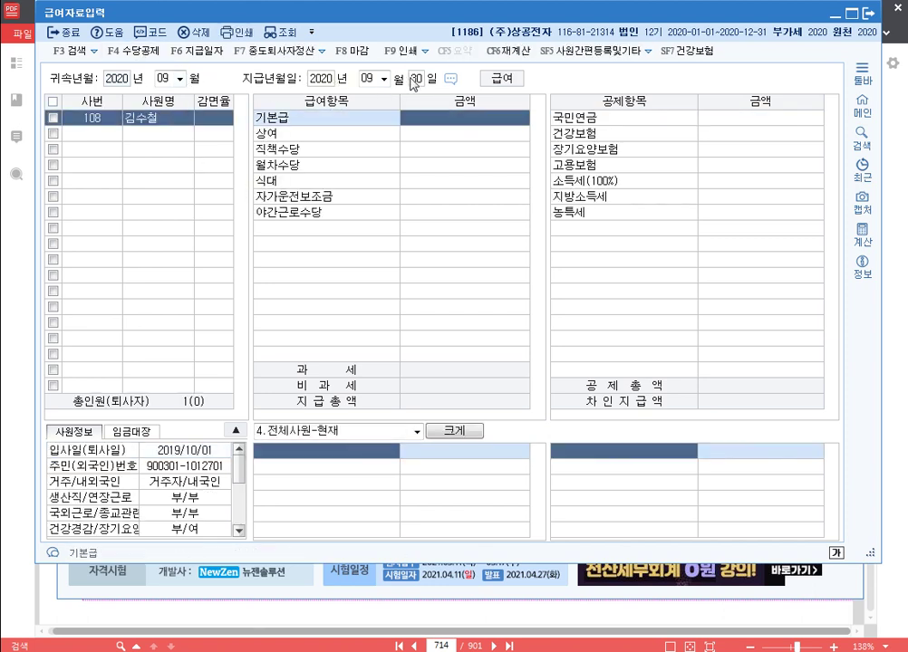
{"action": "left_click", "coordinate": [130, 50]}
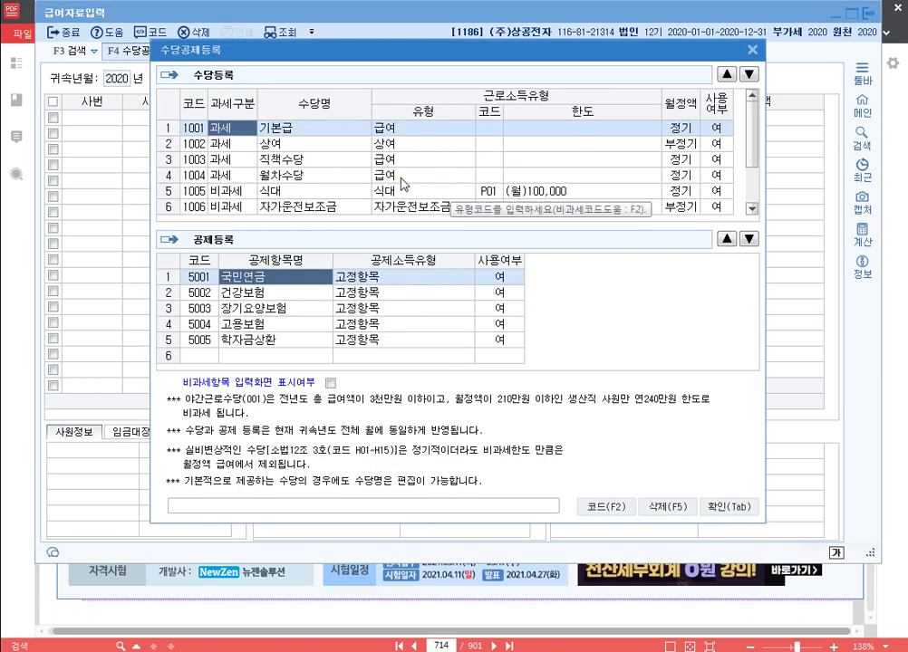
Step: Add nontaxable 육아수당 (code Q01) and move it right below 기본급
{"action": "scroll", "coordinate": [254, 210], "scroll_direction": "down", "scroll_amount": 1}
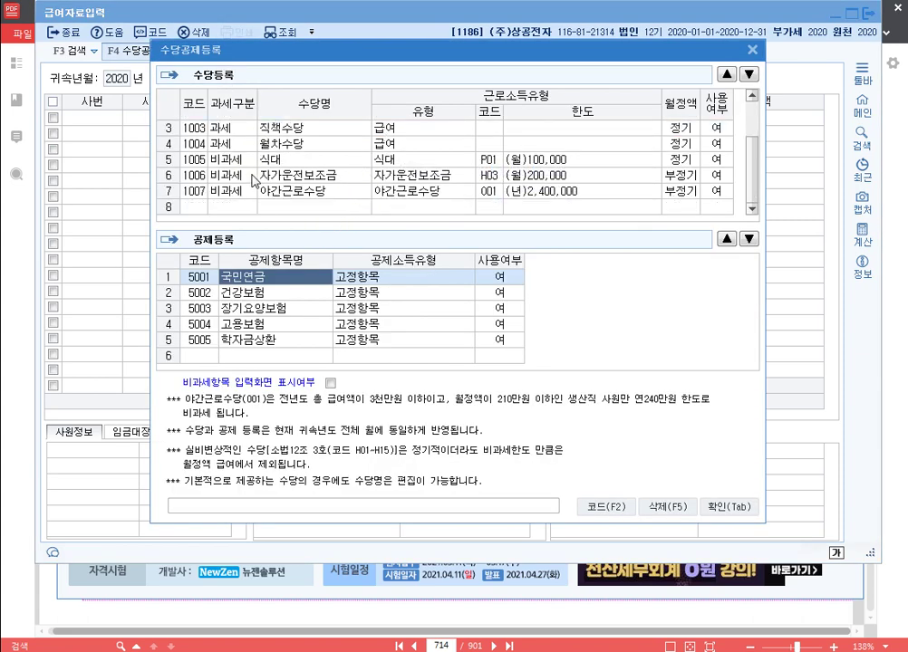
{"action": "left_click", "coordinate": [245, 207]}
{"action": "key", "text": "2"}
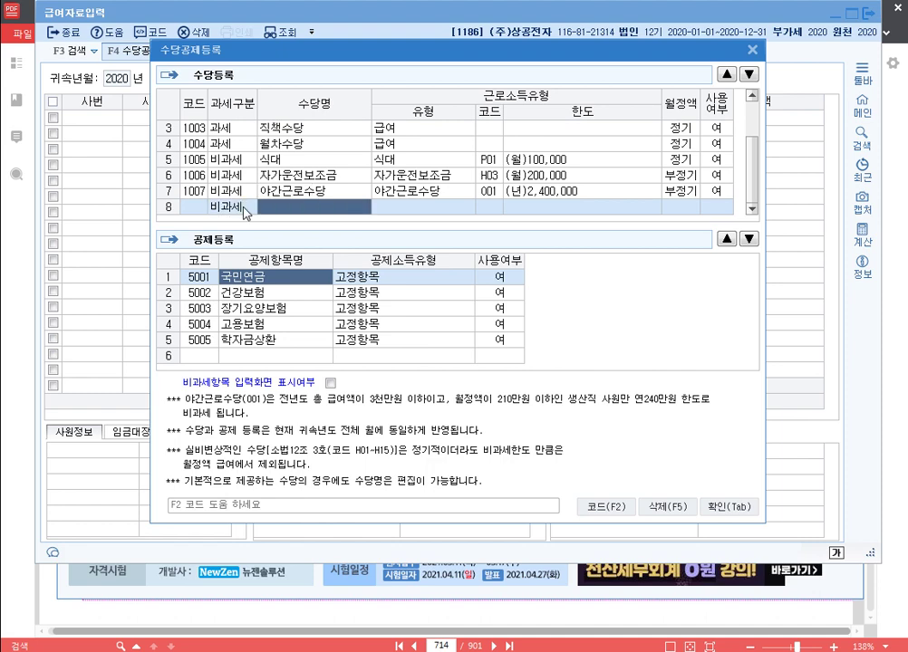
{"action": "key", "text": "F2"}
{"action": "type", "text": "육아"}
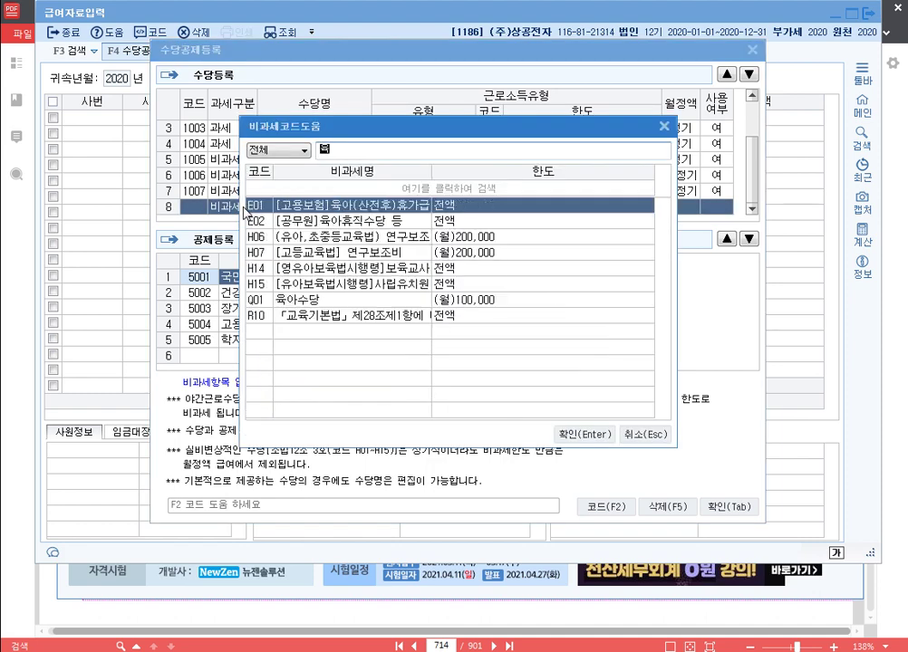
{"action": "key", "text": "Down"}
{"action": "key", "text": "Down"}
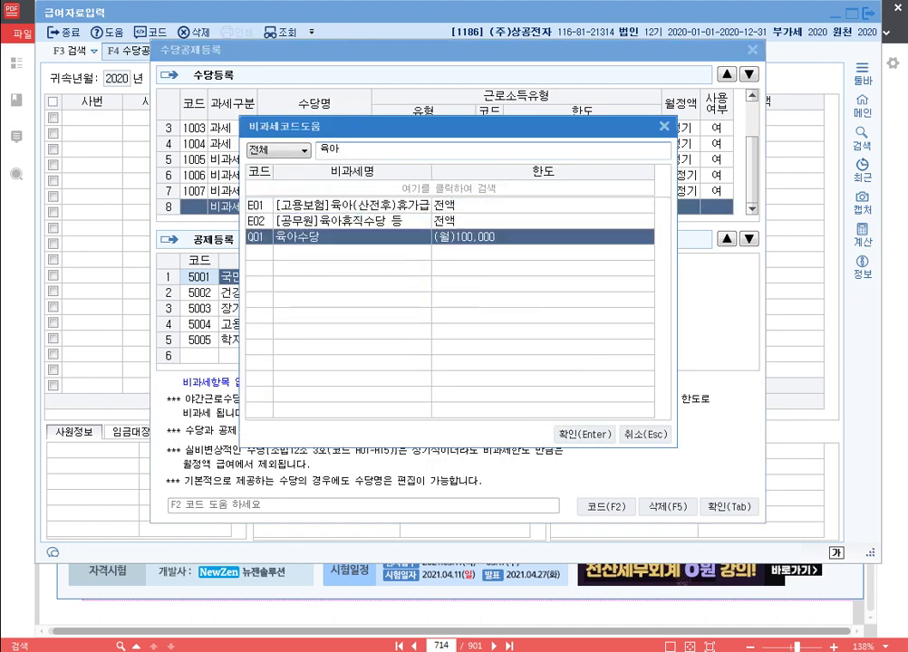
{"action": "key", "text": "Return"}
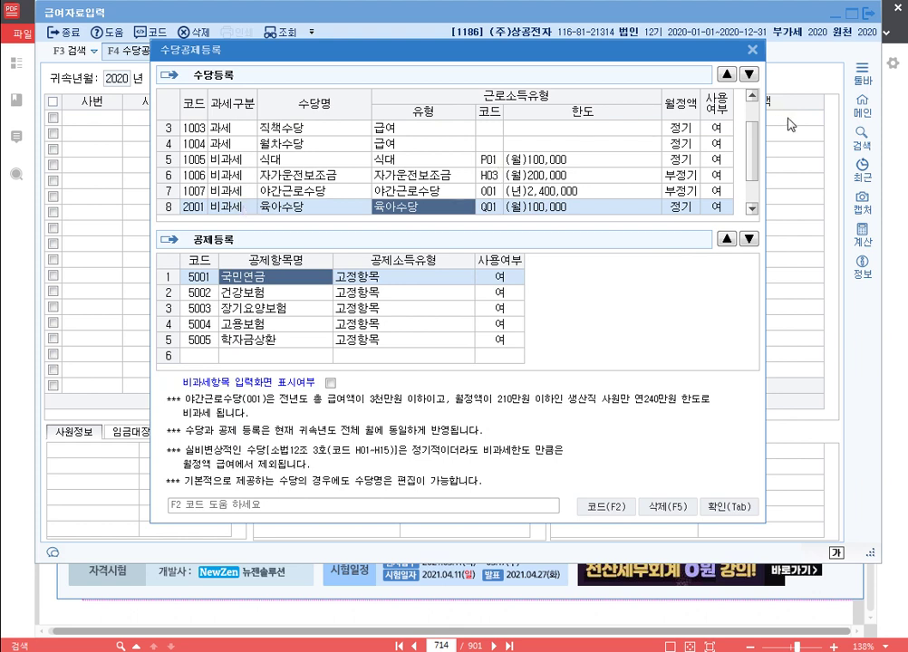
{"action": "left_click", "coordinate": [727, 74]}
{"action": "left_click", "coordinate": [727, 75]}
{"action": "left_click", "coordinate": [727, 74]}
{"action": "left_click", "coordinate": [727, 74]}
{"action": "left_click", "coordinate": [726, 74]}
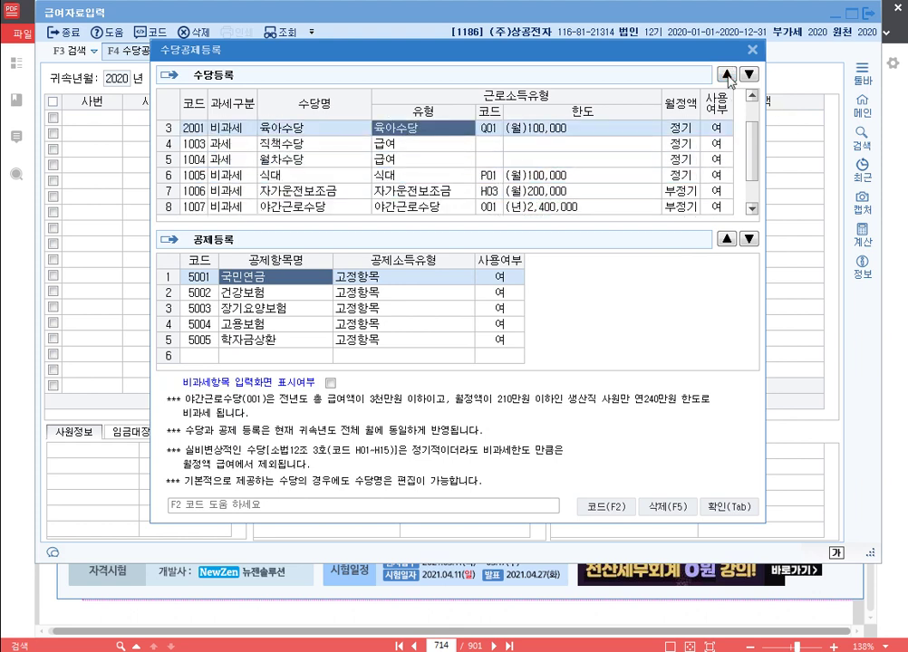
{"action": "left_click", "coordinate": [727, 74]}
Step: Add taxable 자가운전보조금 and place it below 육아수당
{"action": "scroll", "coordinate": [641, 135], "scroll_direction": "up", "scroll_amount": 1}
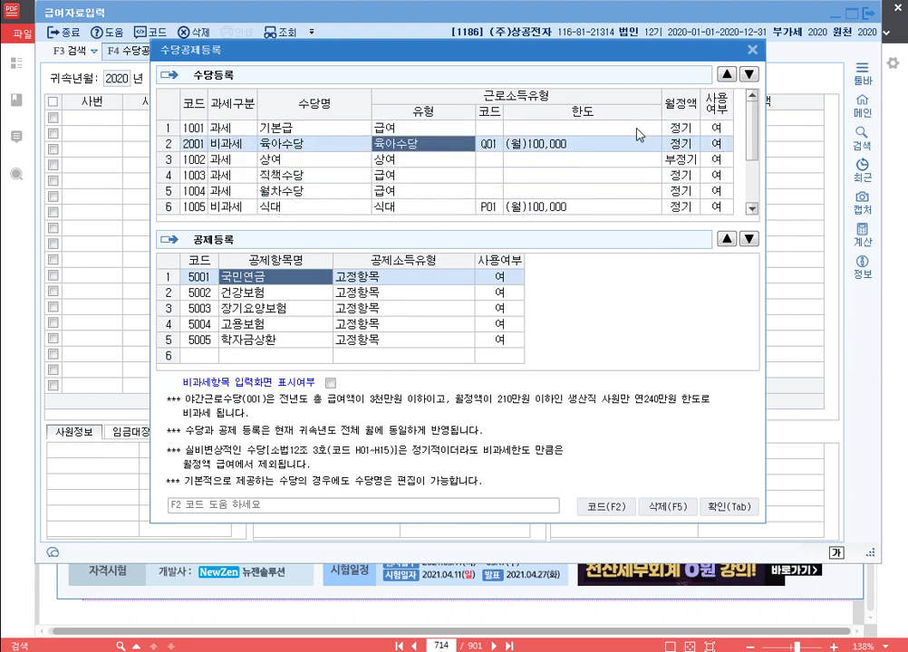
{"action": "scroll", "coordinate": [362, 149], "scroll_direction": "down", "scroll_amount": 1}
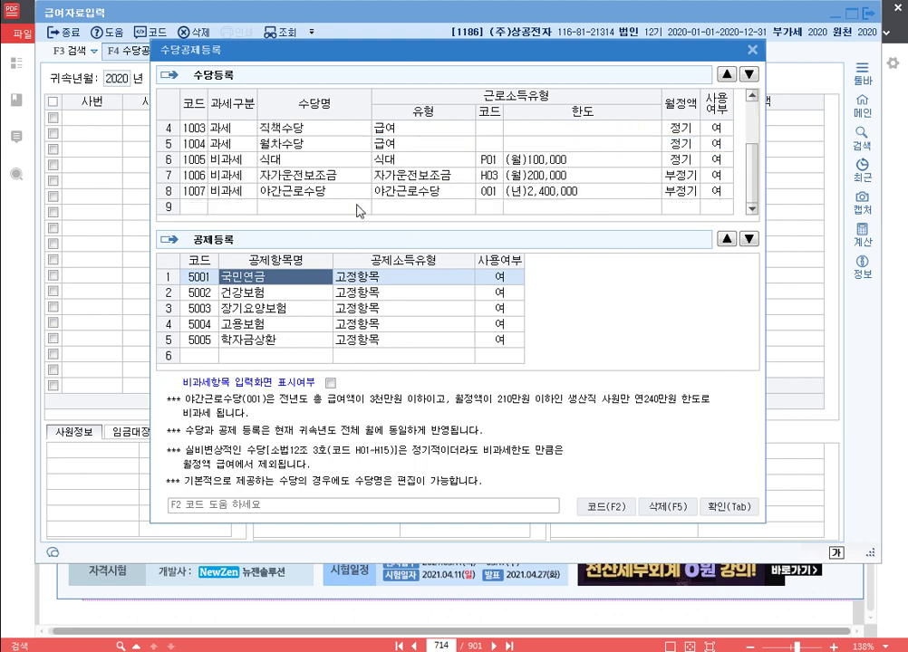
{"action": "left_click", "coordinate": [241, 208]}
{"action": "type", "text": "1"}
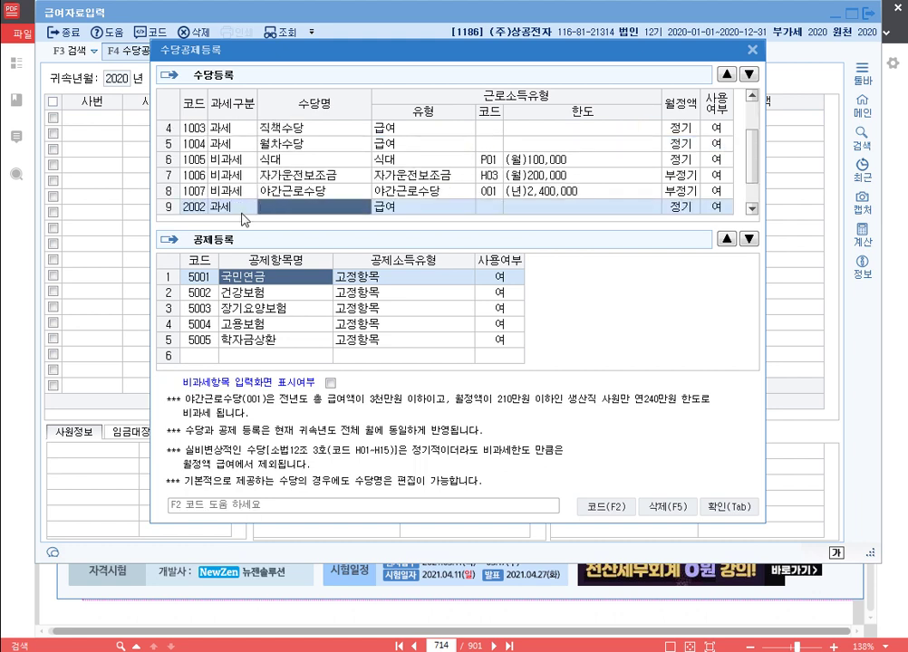
{"action": "type", "text": "자가운전"}
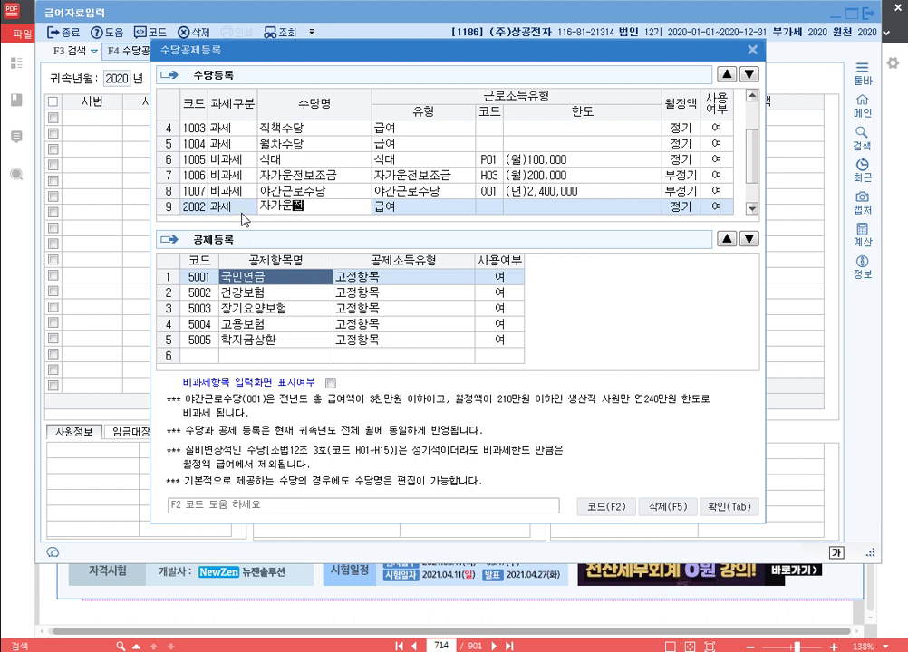
{"action": "type", "text": "보조금"}
{"action": "key", "text": "Return"}
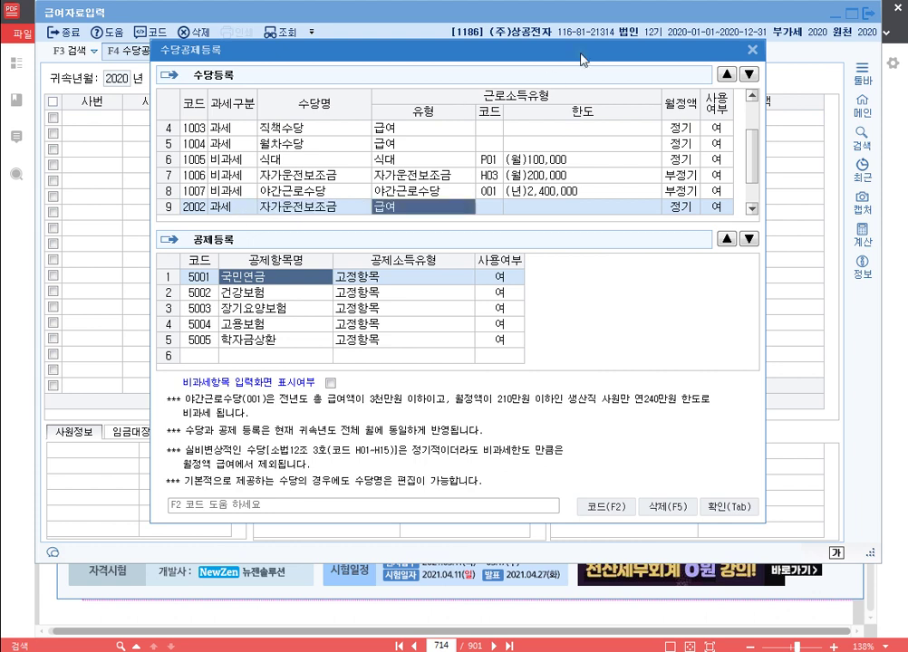
{"action": "left_click", "coordinate": [727, 75]}
{"action": "left_click", "coordinate": [727, 75]}
{"action": "left_click", "coordinate": [727, 74]}
{"action": "left_click", "coordinate": [726, 74]}
{"action": "left_click", "coordinate": [726, 75]}
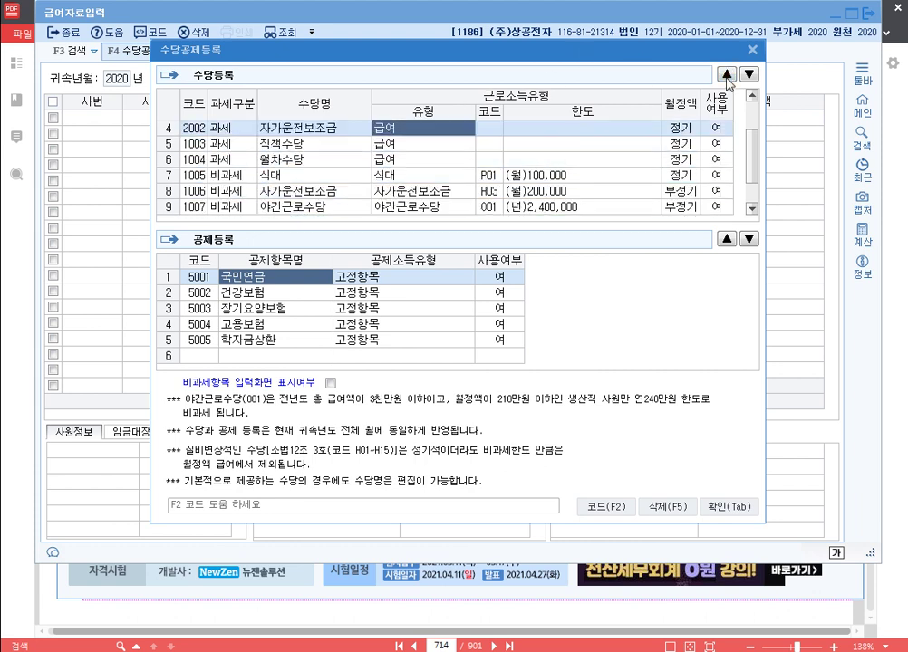
{"action": "left_click", "coordinate": [726, 74]}
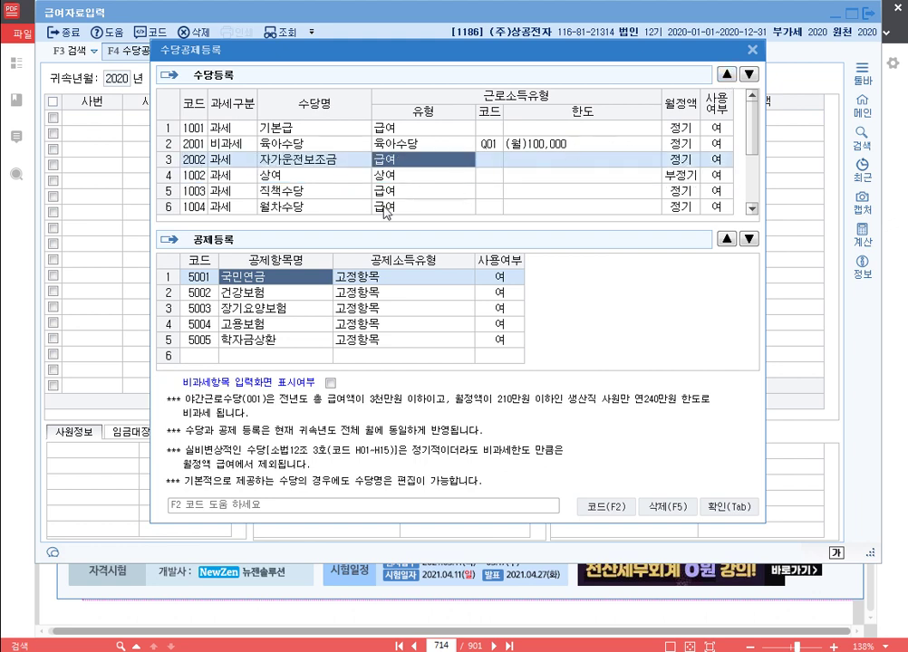
Step: Move 식대 up after 자가운전보조금 and 직책수당 above 상여
{"action": "scroll", "coordinate": [675, 101], "scroll_direction": "down", "scroll_amount": 4}
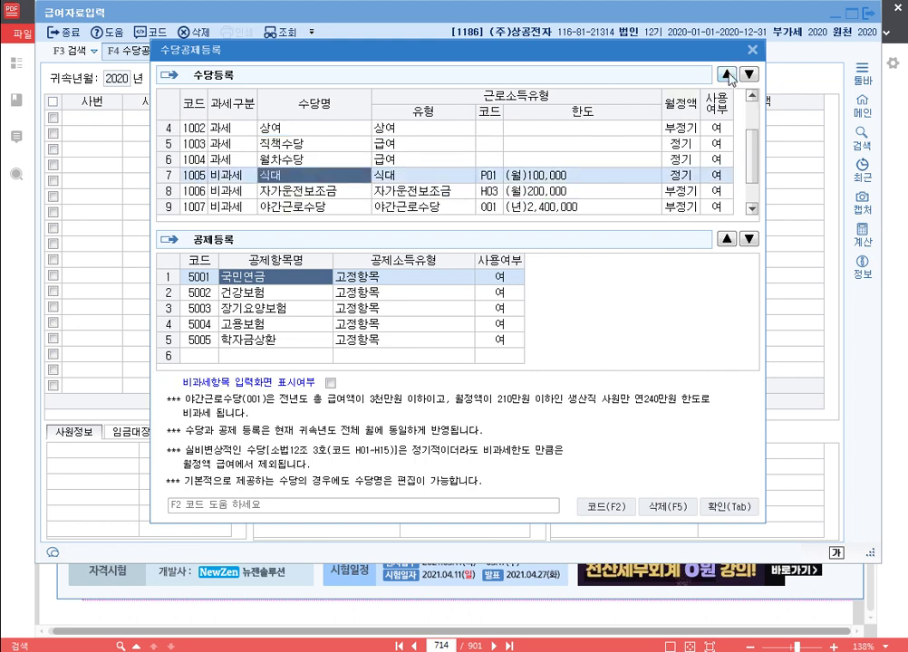
{"action": "left_click", "coordinate": [727, 75]}
{"action": "left_click", "coordinate": [726, 74]}
{"action": "left_click", "coordinate": [726, 74]}
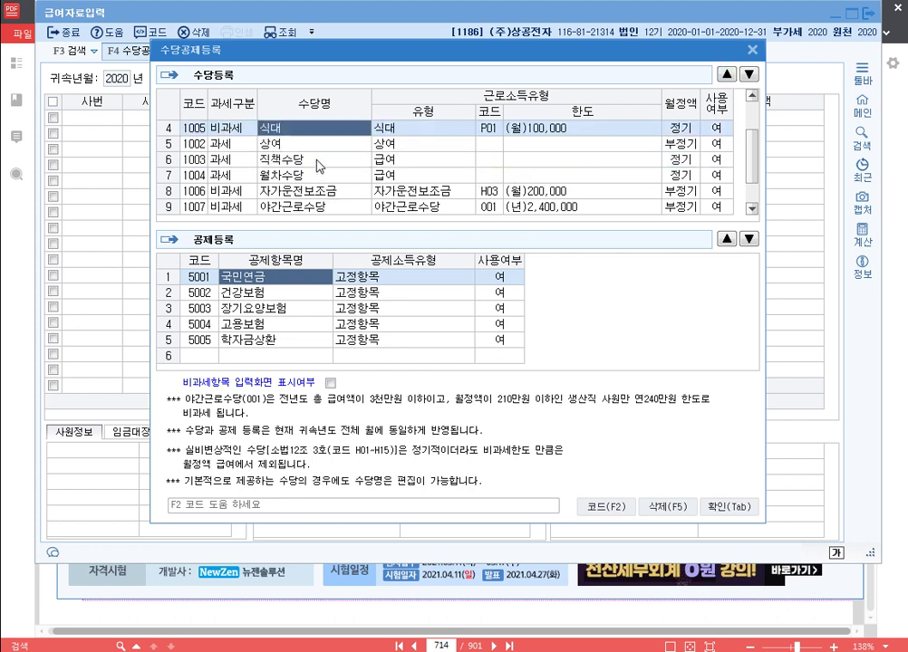
{"action": "left_click", "coordinate": [309, 160]}
{"action": "left_click", "coordinate": [726, 76]}
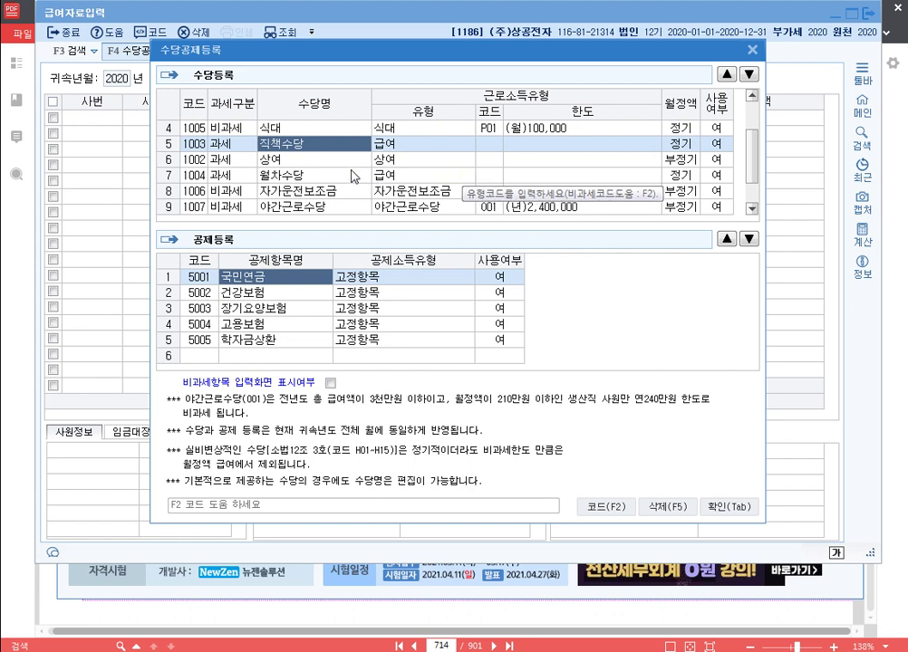
Step: Set 상여, 월차수당, nontaxable car allowance and 야간근로수당 to unused, then confirm the setup
{"action": "left_click", "coordinate": [716, 159]}
{"action": "left_click", "coordinate": [675, 160]}
{"action": "left_click", "coordinate": [716, 175]}
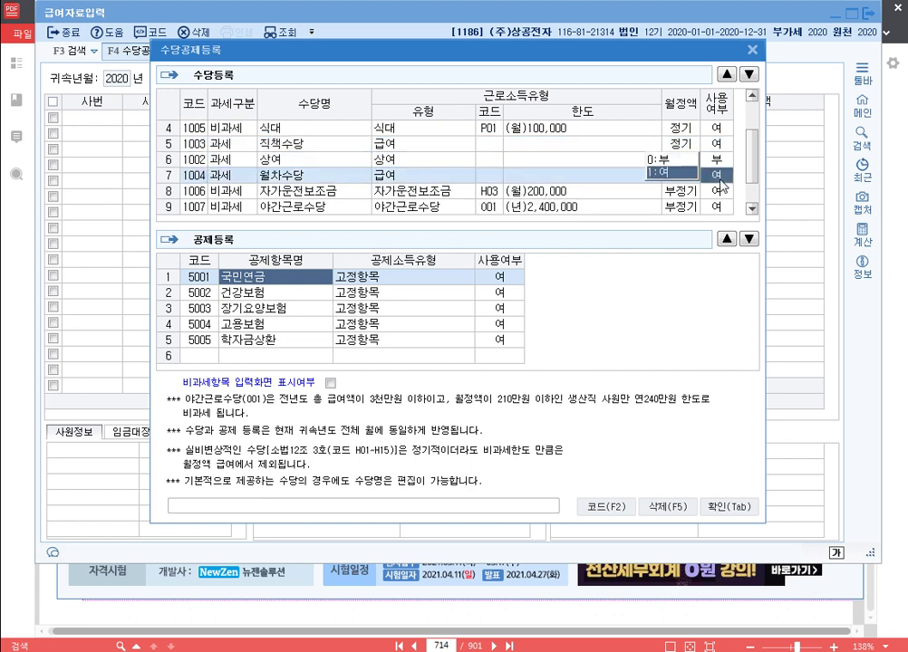
{"action": "left_click", "coordinate": [675, 161]}
{"action": "left_click", "coordinate": [675, 177]}
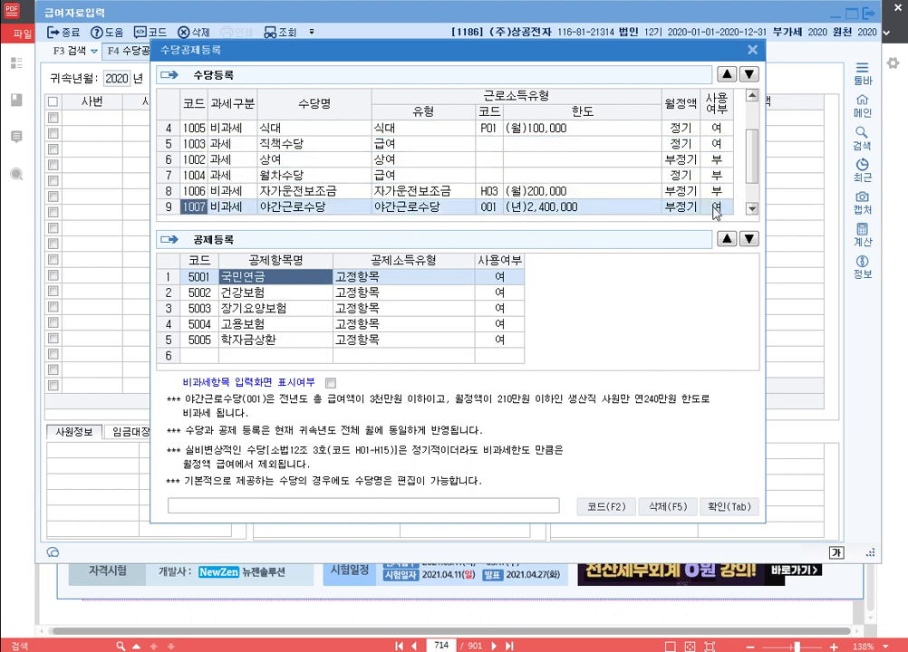
{"action": "left_click", "coordinate": [670, 193]}
{"action": "scroll", "coordinate": [648, 187], "scroll_direction": "up", "scroll_amount": 3}
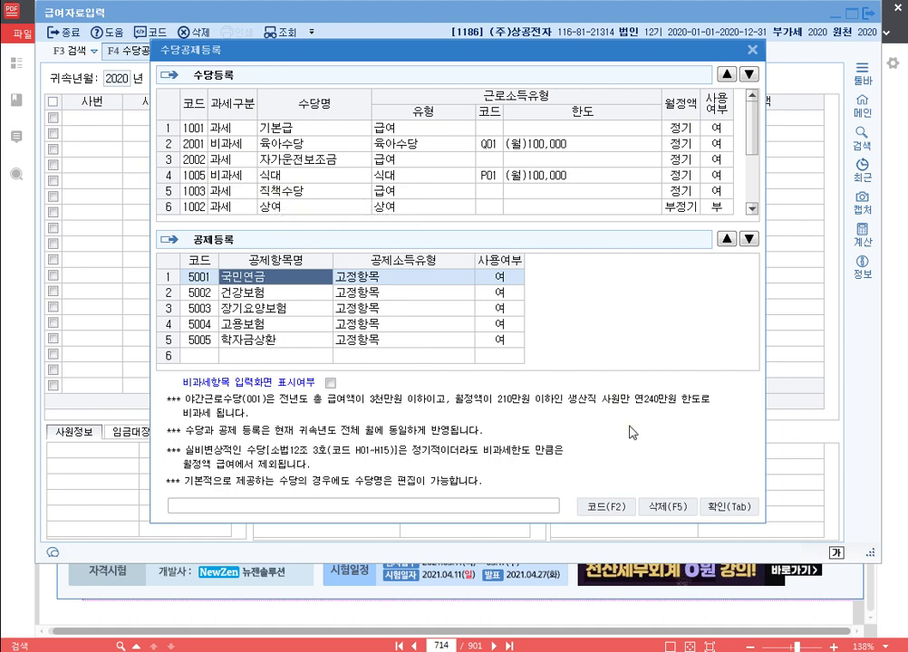
{"action": "left_click", "coordinate": [741, 510]}
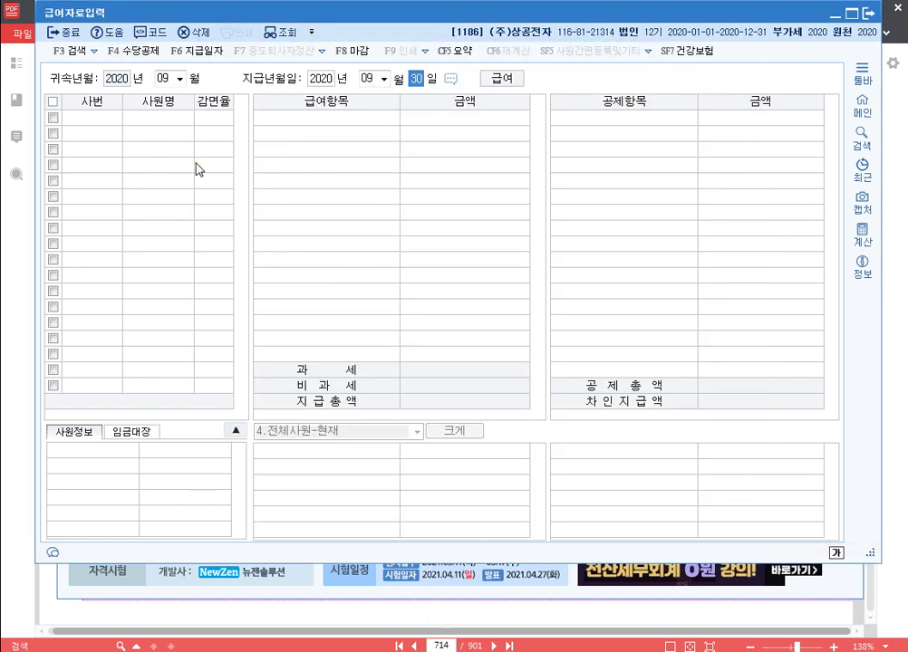
{"action": "key", "text": "Return"}
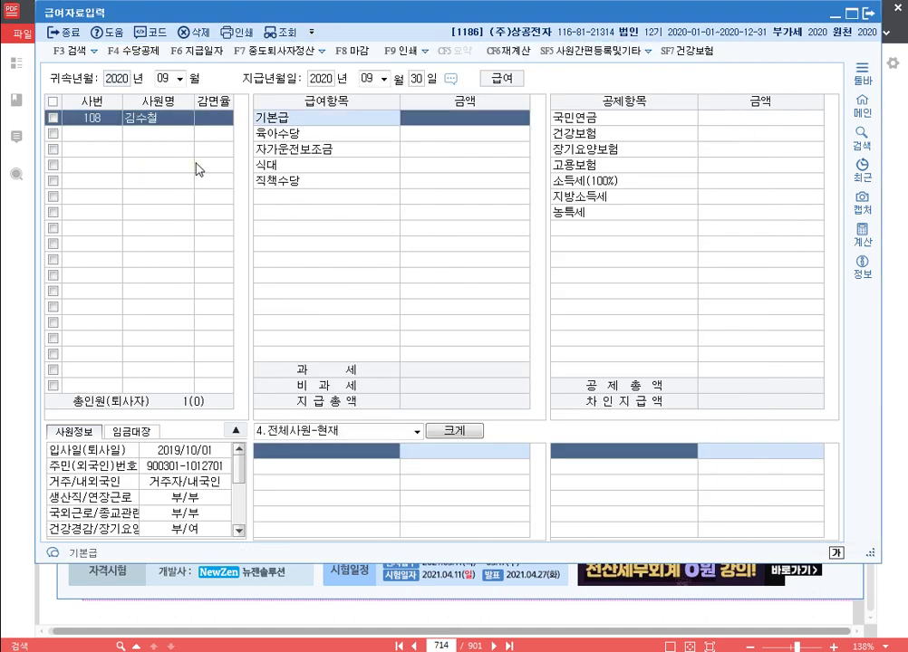
Step: Enter pay items: 기본급 5,000,000, 육아수당 200,000, 자가운전보조금 200,000, 식대 150,000, 직책수당 300,000
{"action": "type", "text": "5000000"}
{"action": "key", "text": "Return"}
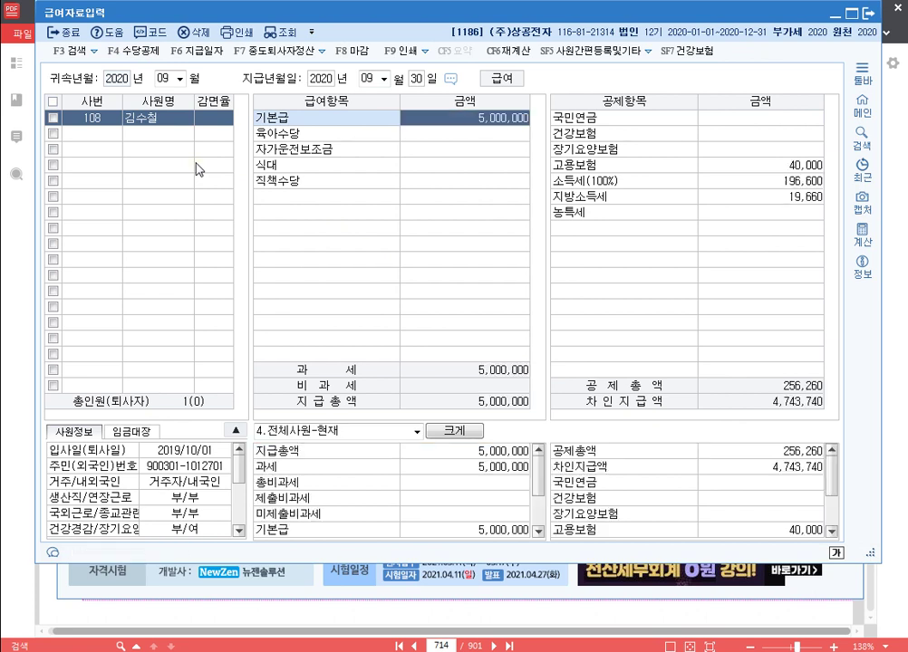
{"action": "type", "text": "2000000"}
{"action": "key", "text": "Return"}
{"action": "type", "text": "220000"}
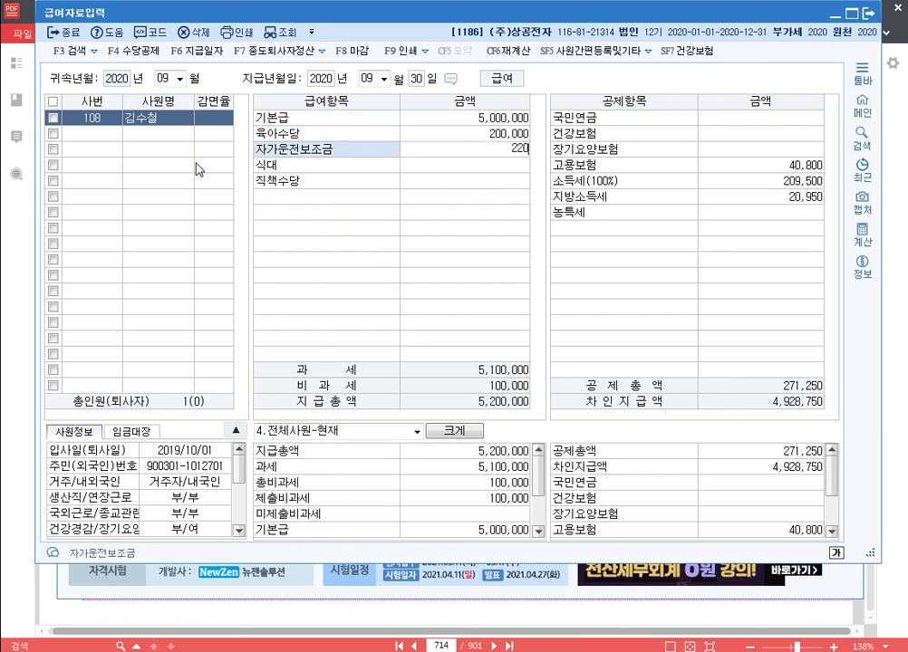
{"action": "key", "text": "Return"}
{"action": "type", "text": "1500000"}
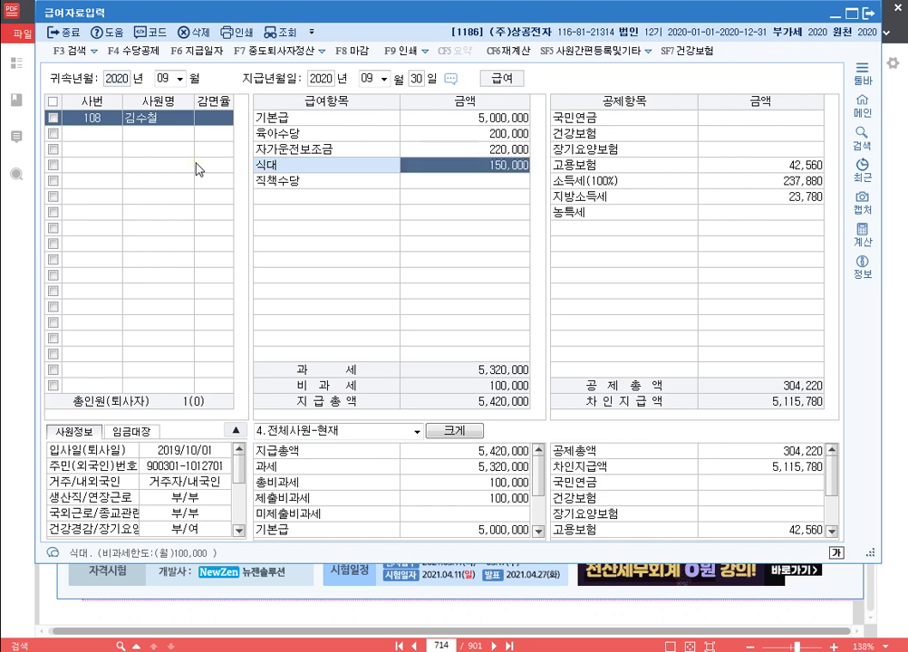
{"action": "key", "text": "Return"}
{"action": "key", "text": "Up"}
{"action": "key", "text": "Up"}
{"action": "type", "text": "20000"}
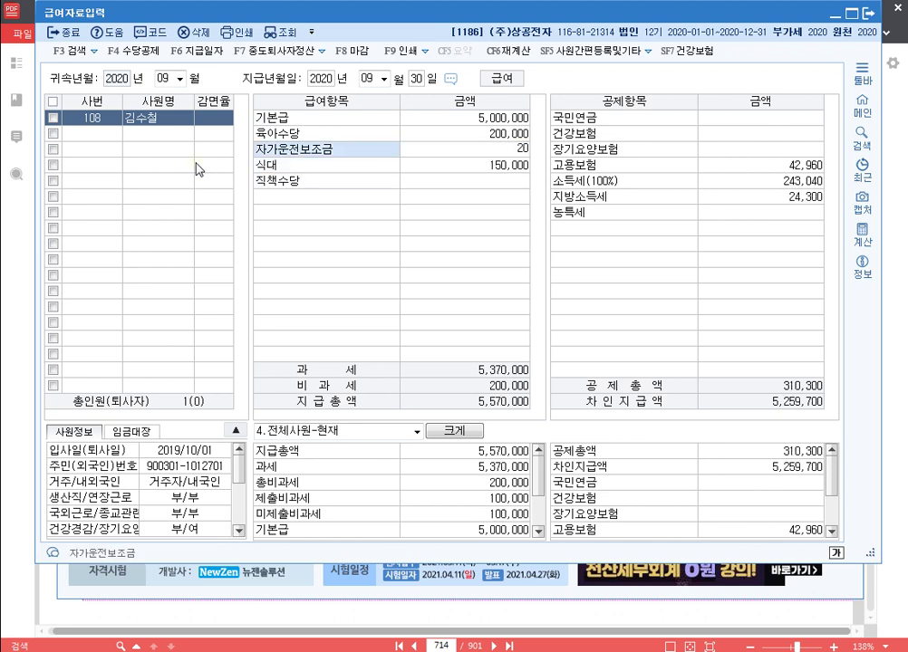
{"action": "key", "text": "Return"}
{"action": "key", "text": "Up"}
{"action": "type", "text": "200000"}
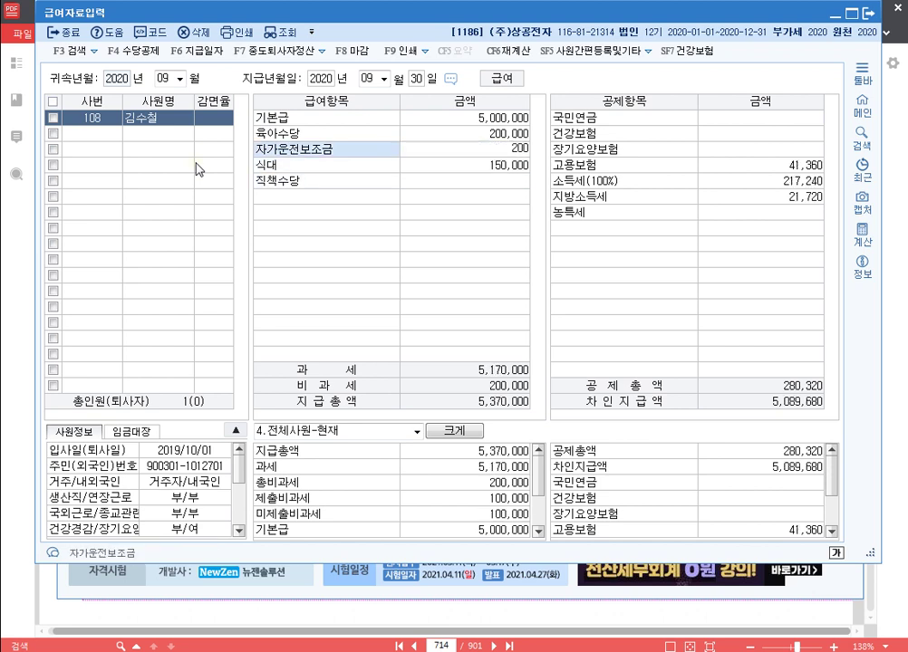
{"action": "key", "text": "Return"}
{"action": "key", "text": "Return"}
{"action": "type", "text": "3000000"}
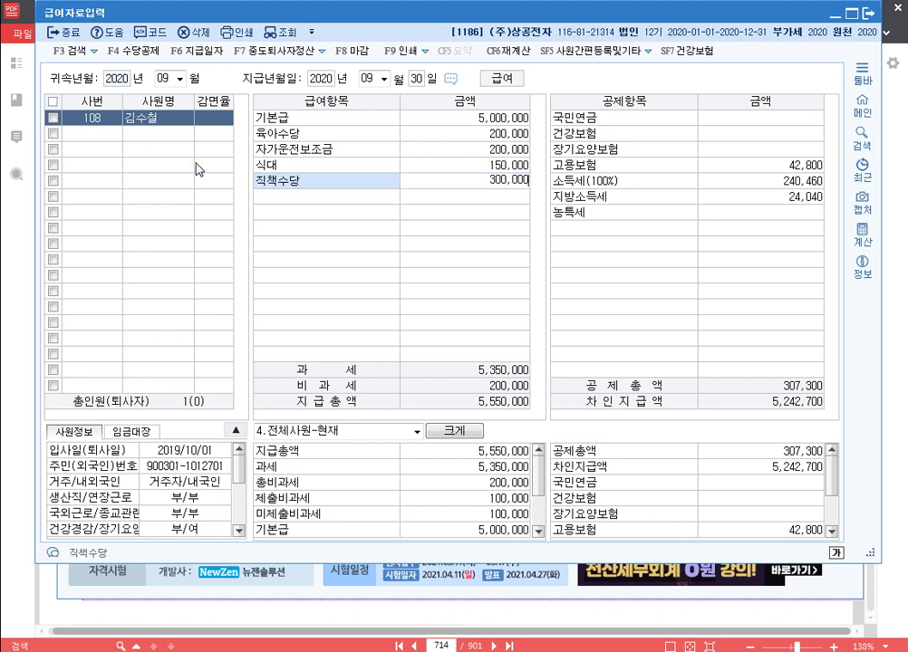
{"action": "key", "text": "Return"}
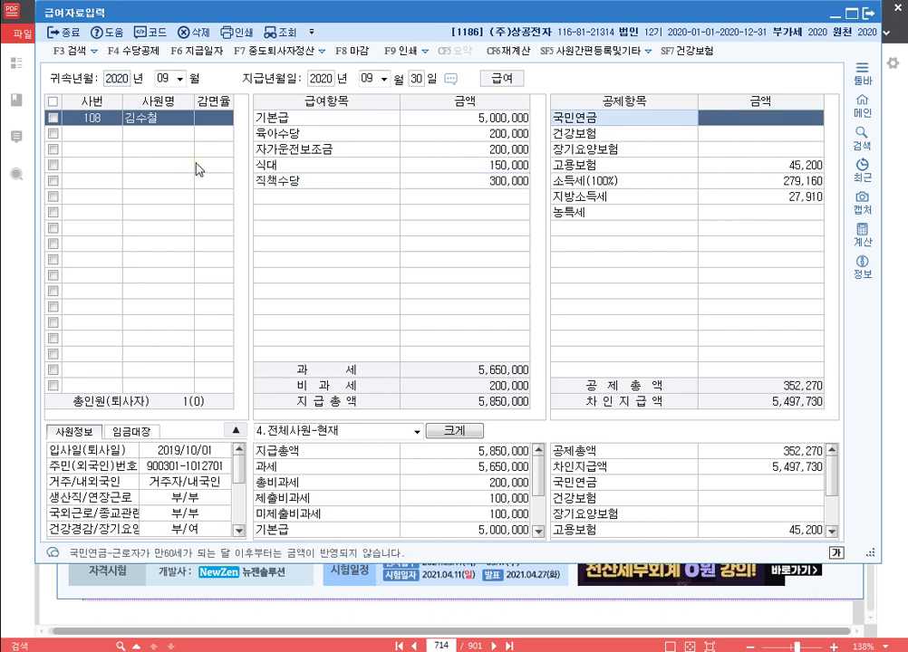
Step: Enter deductions 254,250 pension, 182,495 health, 15,530 long-term care, 36,720 employment; check income tax
{"action": "type", "text": "254250"}
{"action": "key", "text": "Return"}
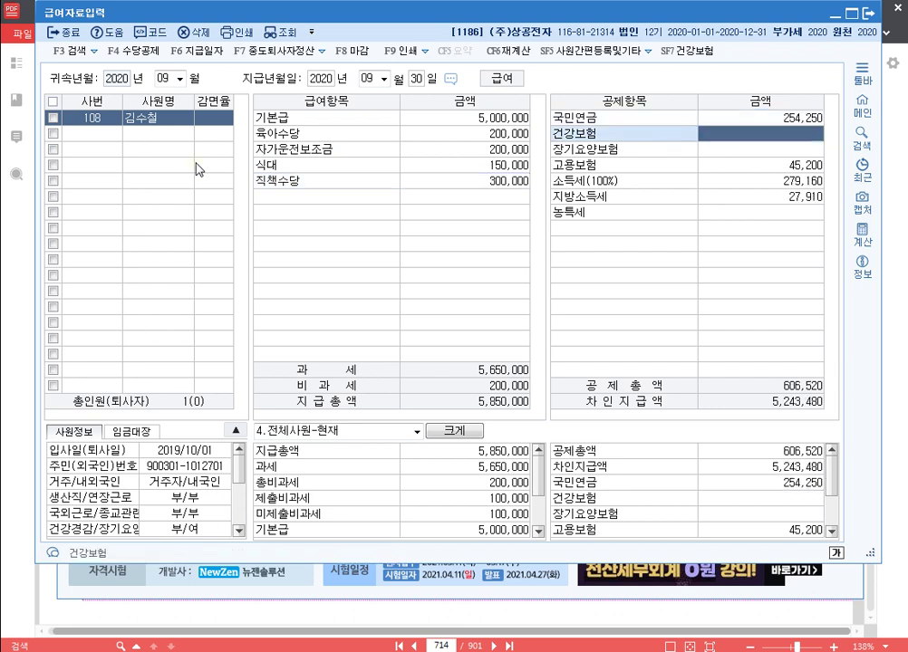
{"action": "type", "text": "182495"}
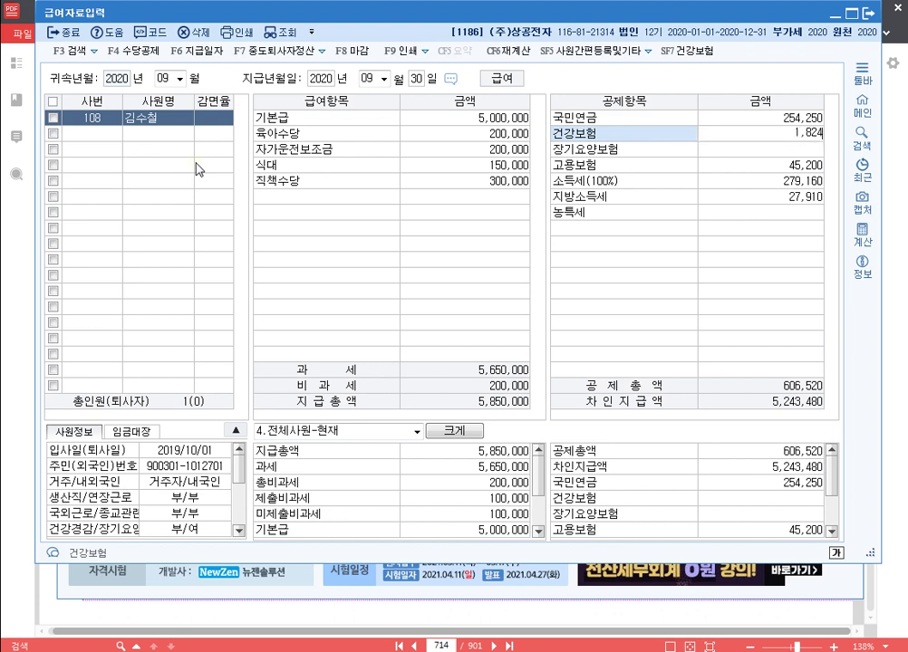
{"action": "key", "text": "Return"}
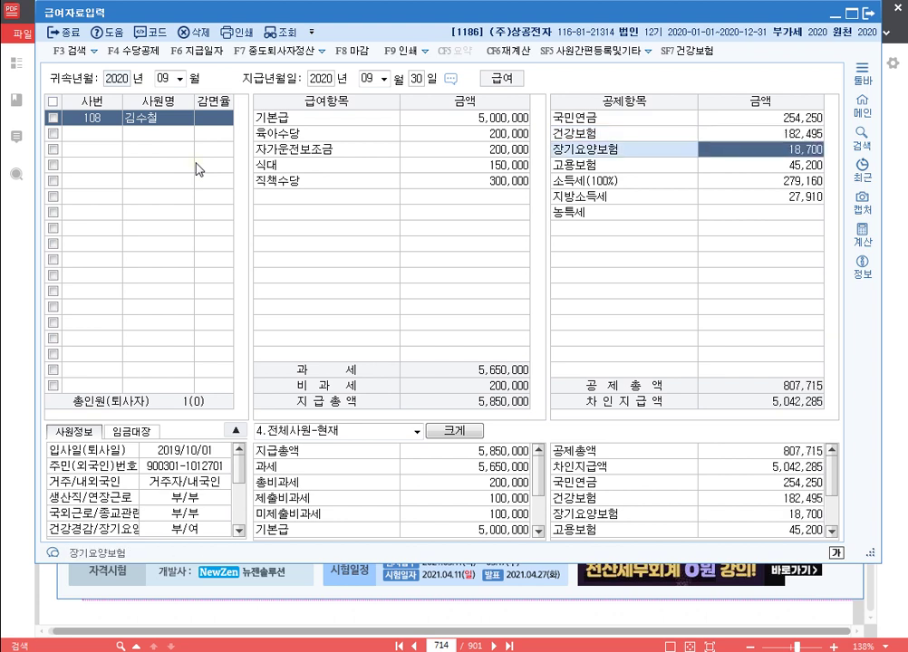
{"action": "type", "text": "15530"}
{"action": "key", "text": "Return"}
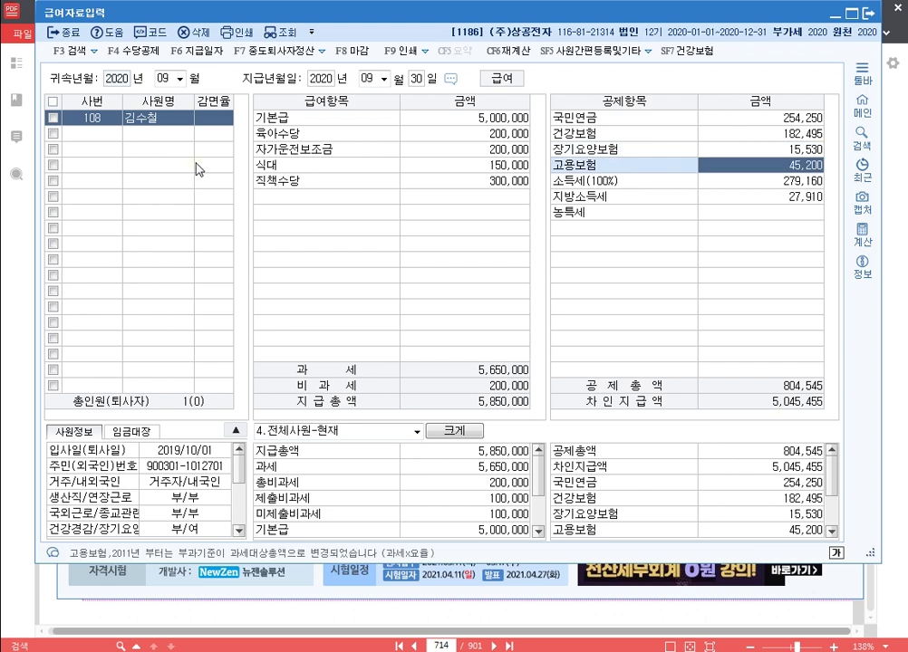
{"action": "type", "text": "36720"}
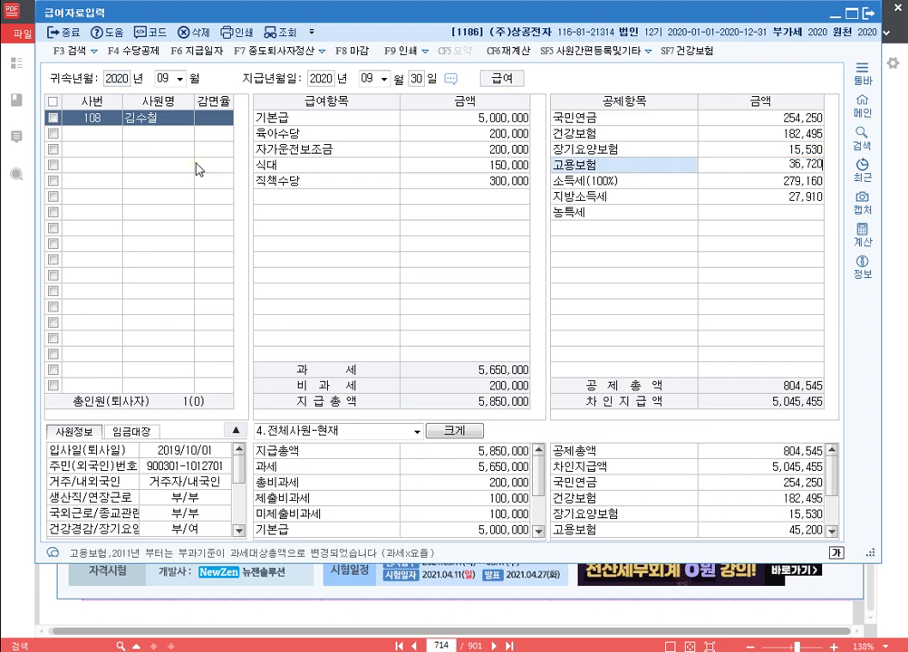
{"action": "key", "text": "Return"}
{"action": "key", "text": "Return"}
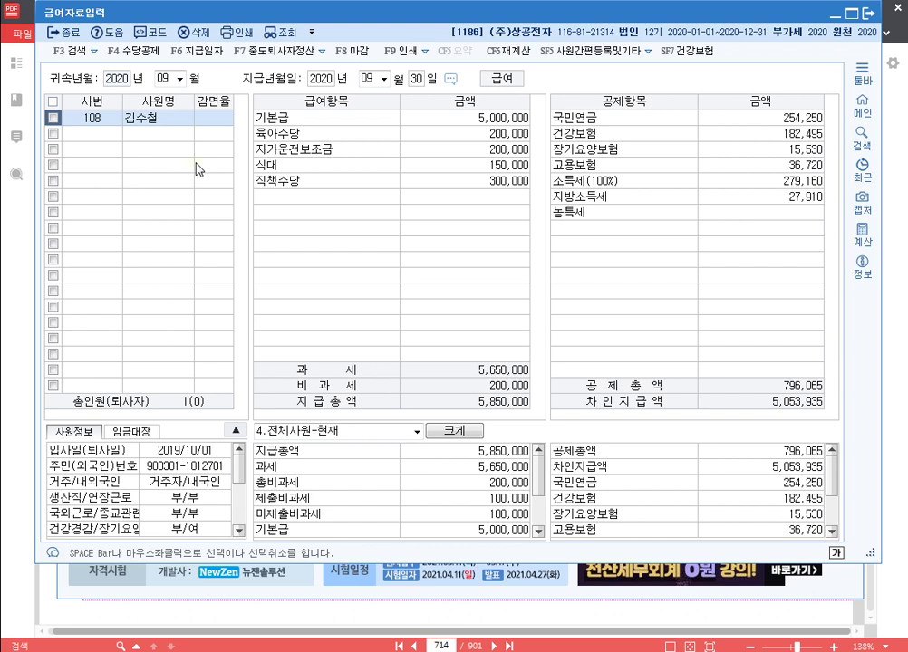
{"action": "left_click", "coordinate": [794, 179]}
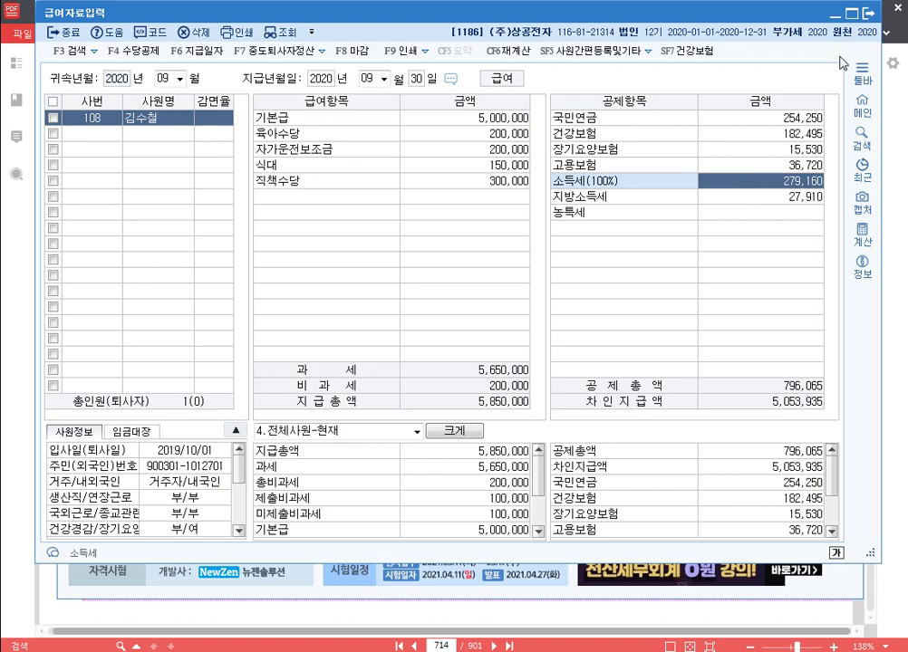
Step: Close 급여자료입력 with employee 108's September payroll saved, back to the 원천징수 menu
{"action": "key", "text": "Escape"}
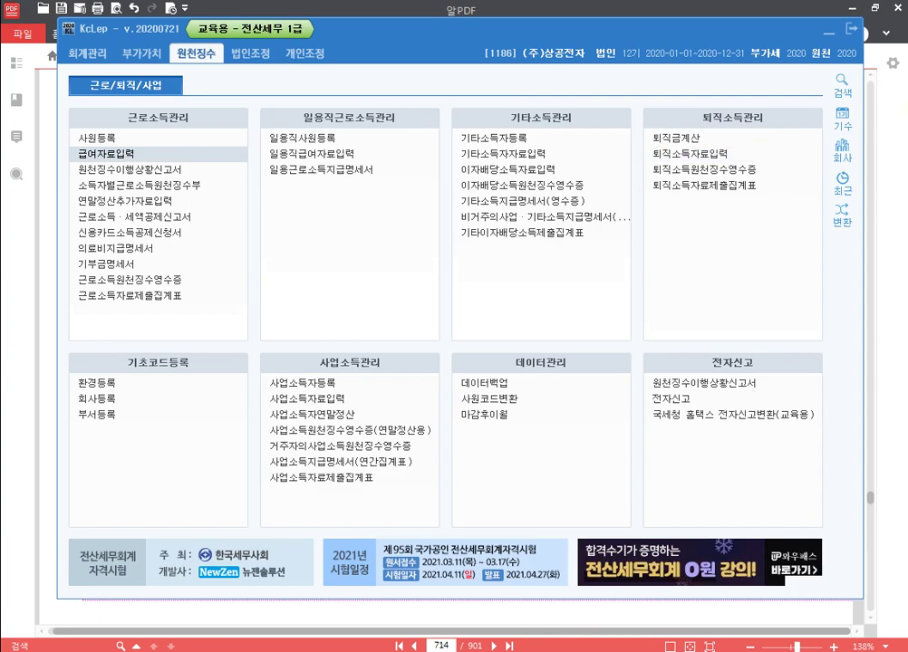
Step: Add the line 'p.653 1181' below the payroll problem list in 20210304.hwp
{"action": "key", "text": "alt+Tab"}
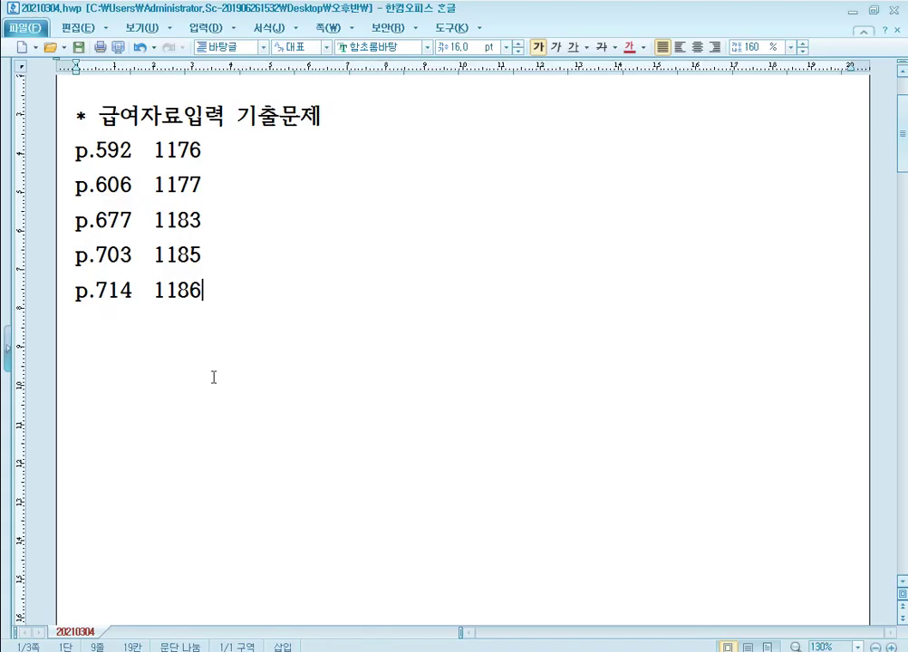
{"action": "key", "text": "Return"}
{"action": "key", "text": "Return"}
{"action": "type", "text": "p.653"}
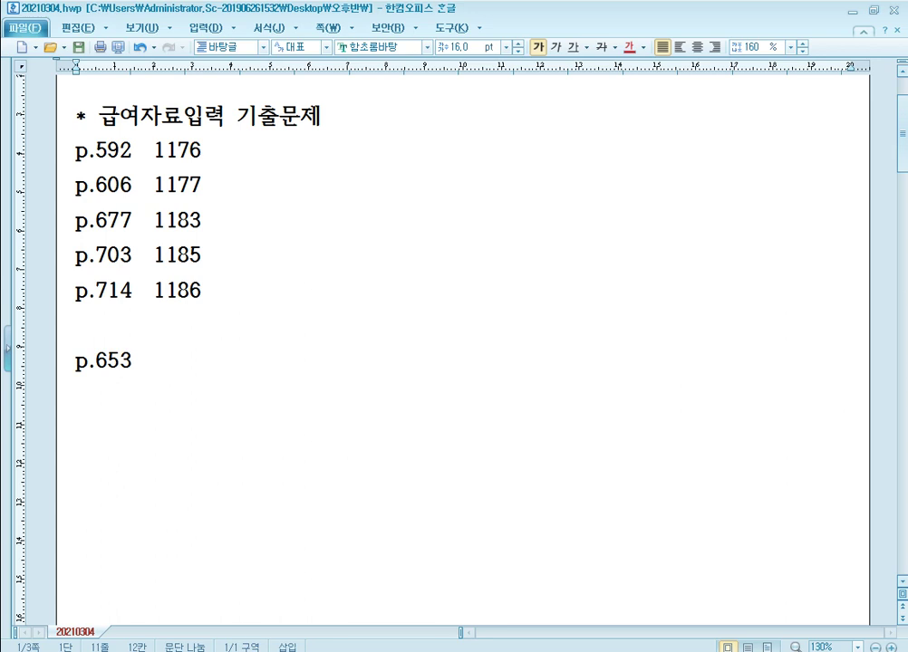
{"action": "type", "text": "1181"}
{"action": "scroll", "coordinate": [335, 358], "scroll_direction": "down", "scroll_amount": 1}
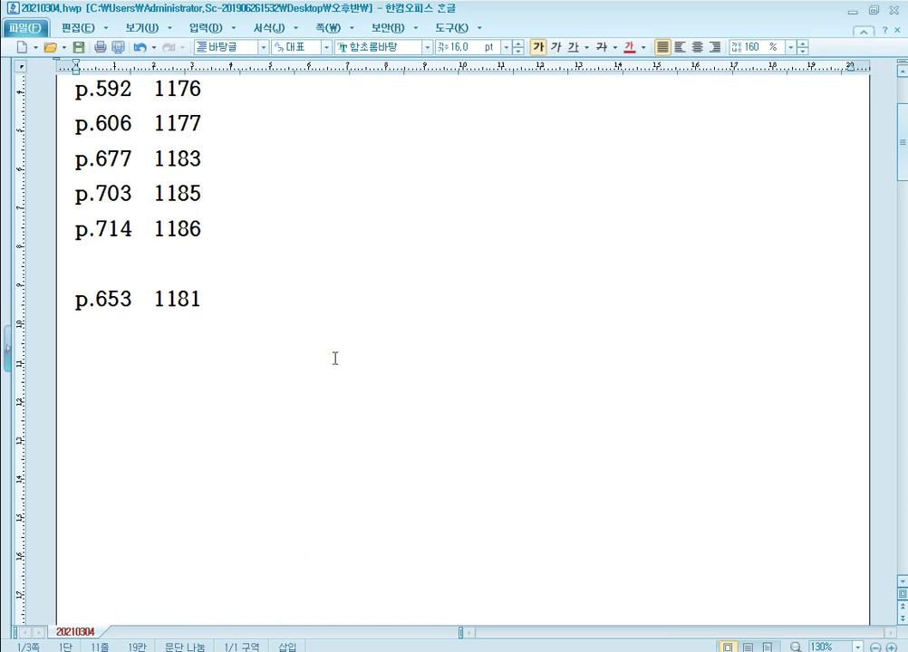
{"action": "scroll", "coordinate": [272, 354], "scroll_direction": "down", "scroll_amount": 1}
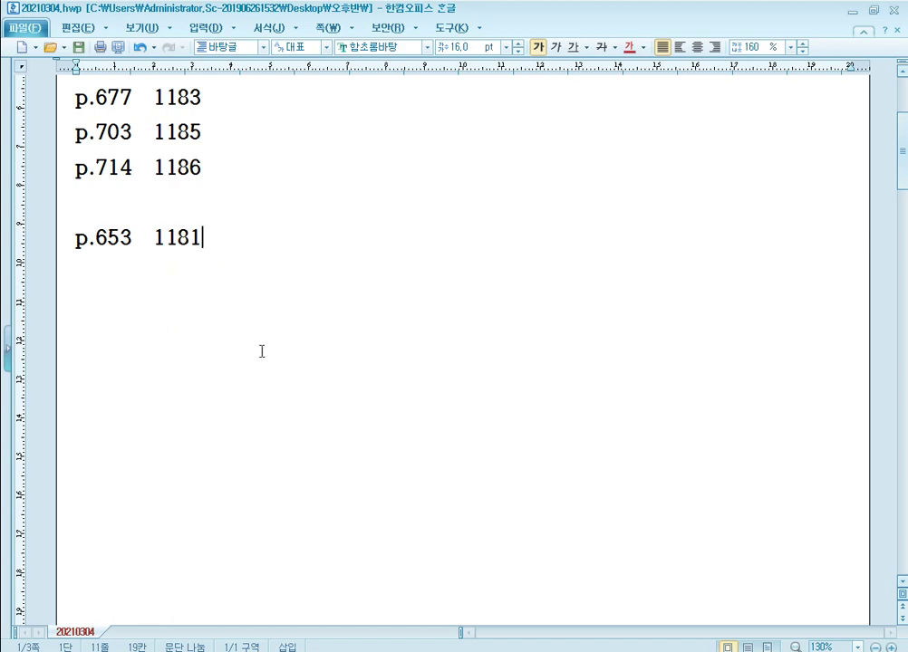
Step: Jump the 알PDF textbook to page 653's problem [2], then return to KcLep
{"action": "mouse_move", "coordinate": [294, 651]}
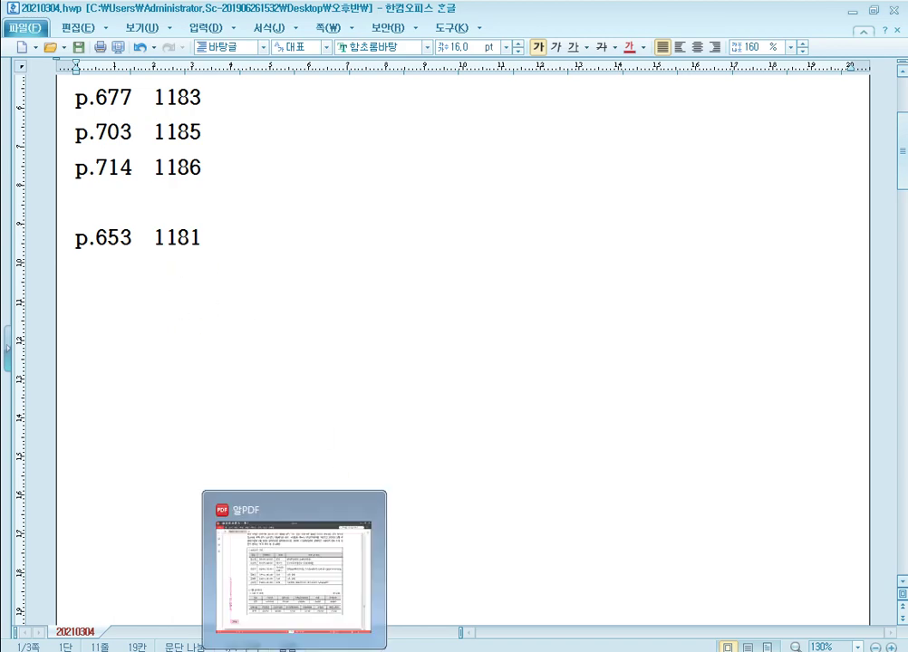
{"action": "left_click", "coordinate": [295, 571]}
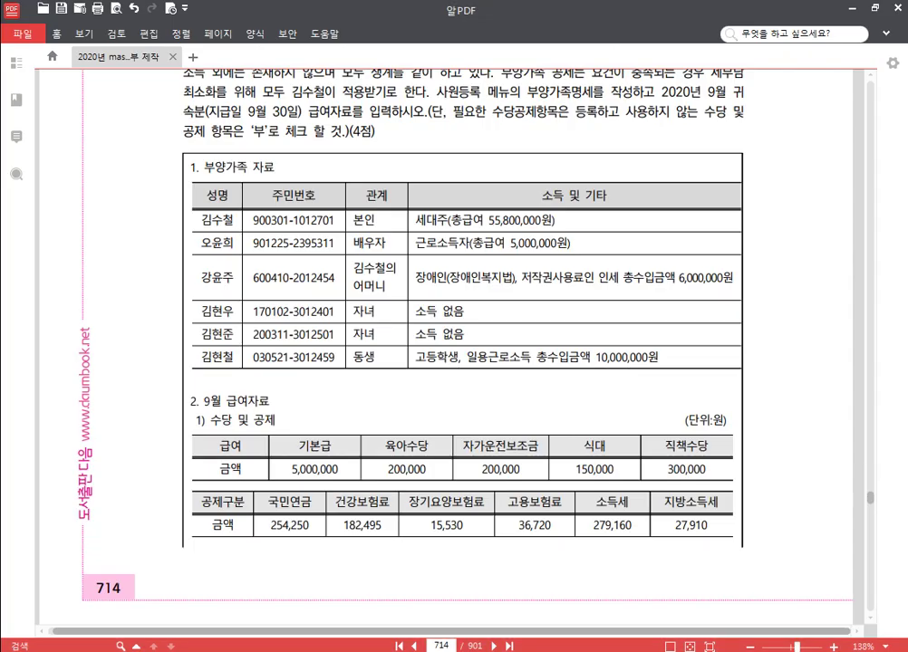
{"action": "double_click", "coordinate": [452, 644]}
{"action": "type", "text": "1181"}
{"action": "key", "text": "BackSpace"}
{"action": "key", "text": "BackSpace"}
{"action": "key", "text": "BackSpace"}
{"action": "key", "text": "BackSpace"}
{"action": "type", "text": "653"}
{"action": "key", "text": "Return"}
{"action": "scroll", "coordinate": [588, 321], "scroll_direction": "down", "scroll_amount": 5}
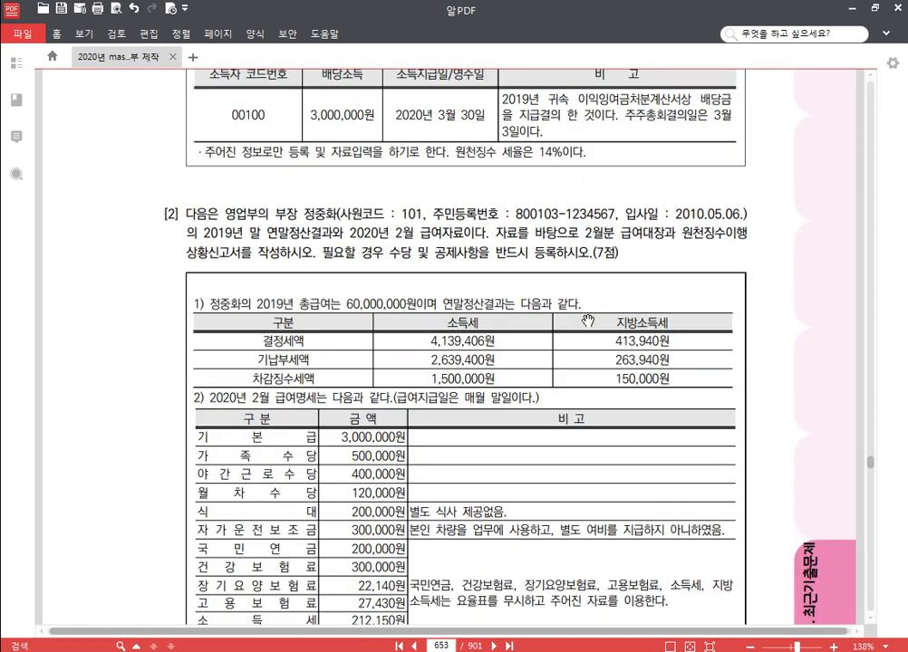
{"action": "scroll", "coordinate": [588, 320], "scroll_direction": "down", "scroll_amount": 3}
{"action": "key", "text": "alt+Tab"}
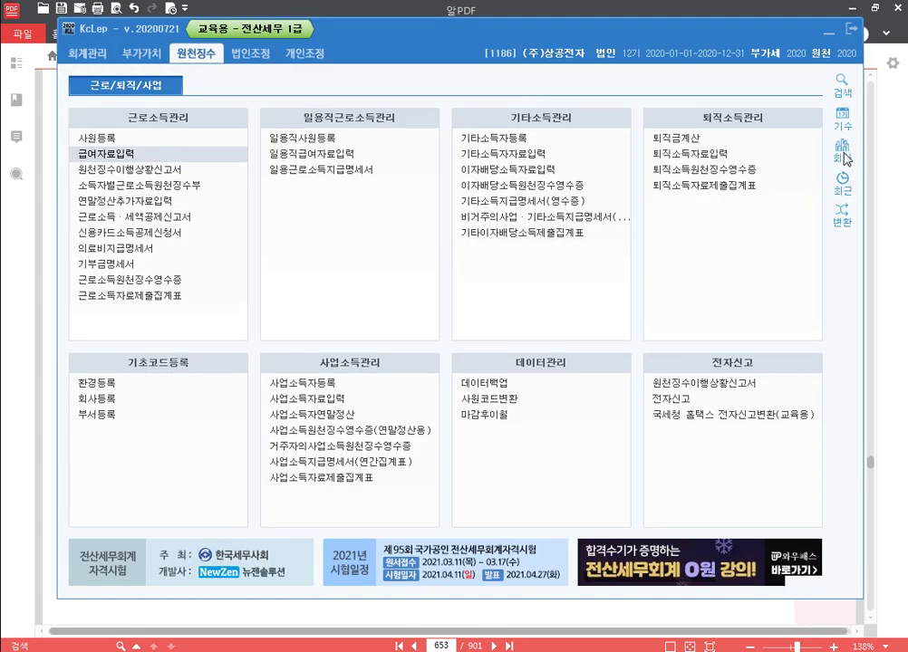
Step: Change KcLep's working company to 1181 and bring the page 653 PDF forward
{"action": "left_click", "coordinate": [845, 158]}
{"action": "type", "text": "1181"}
{"action": "key", "text": "Escape"}
{"action": "key", "text": "alt+Tab"}
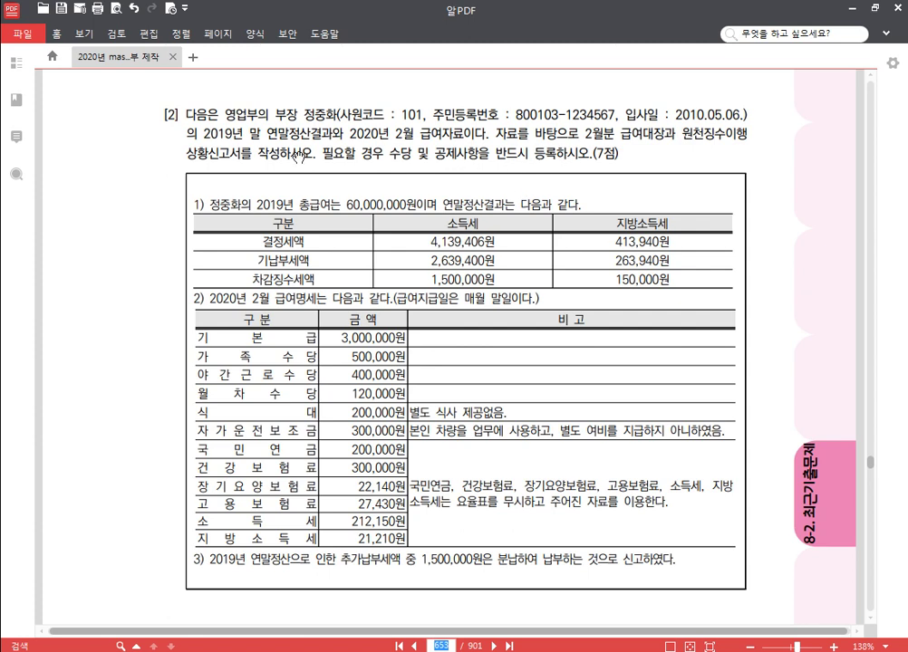
Step: Read problem [2]'s February 2020 payroll details, then go back to KcLep
{"action": "scroll", "coordinate": [150, 191], "scroll_direction": "down", "scroll_amount": 1}
{"action": "scroll", "coordinate": [149, 191], "scroll_direction": "down", "scroll_amount": 1}
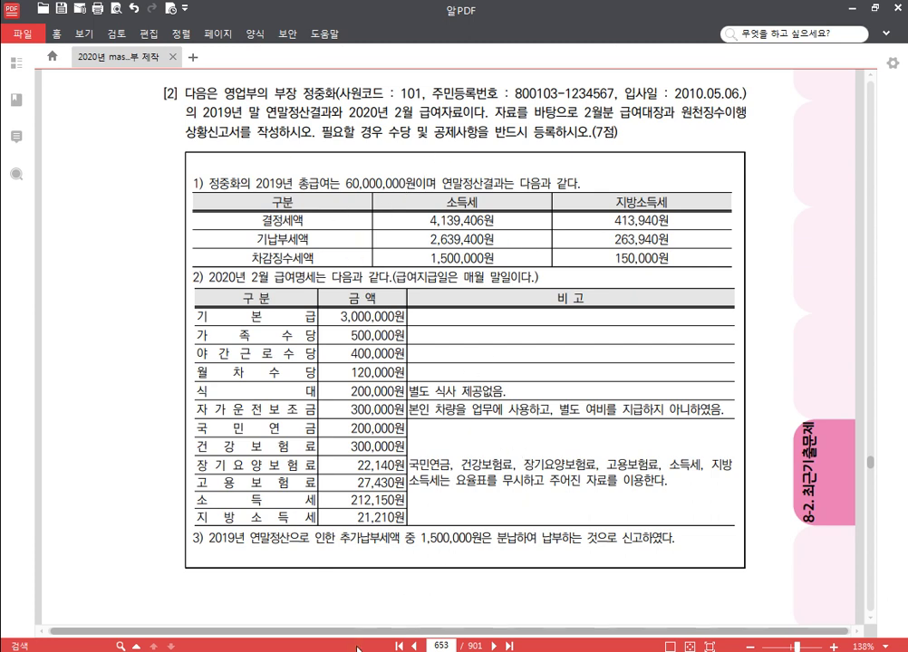
{"action": "key", "text": "alt+Tab"}
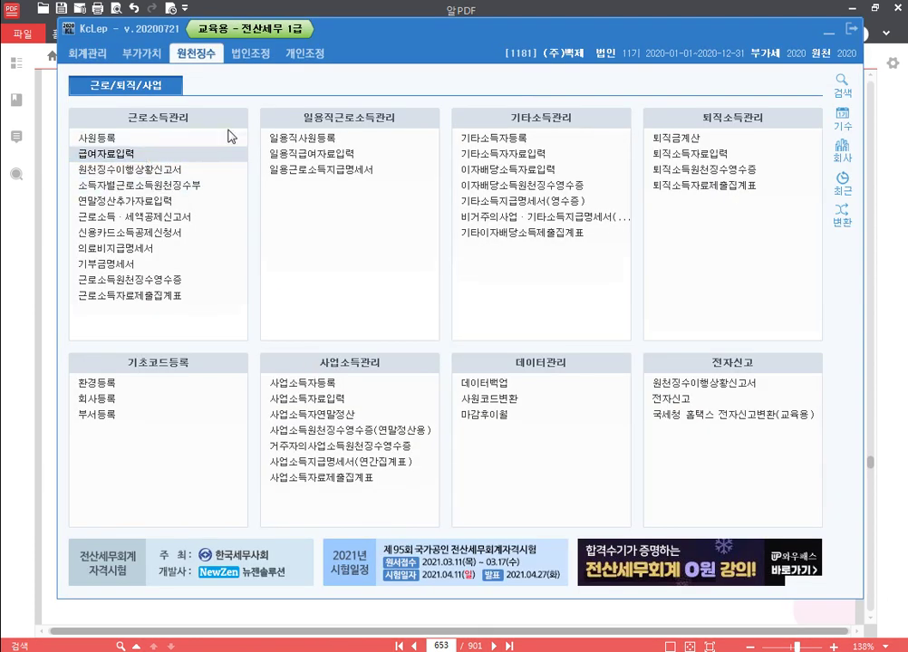
Step: In 수당공제등록 for (주)백제, add taxable 가족수당 and move it up the list
{"action": "left_click", "coordinate": [148, 158]}
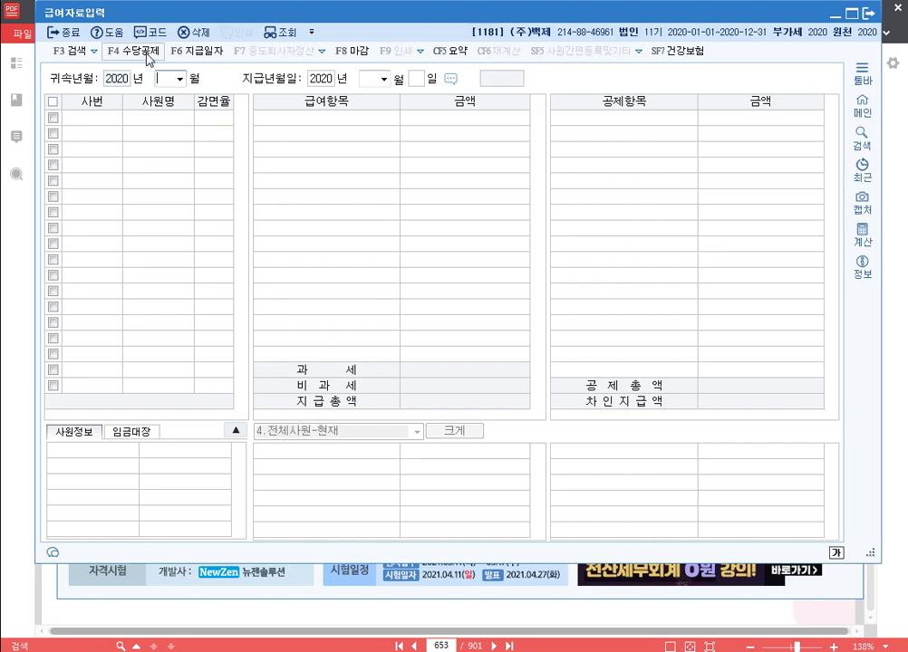
{"action": "left_click", "coordinate": [134, 51]}
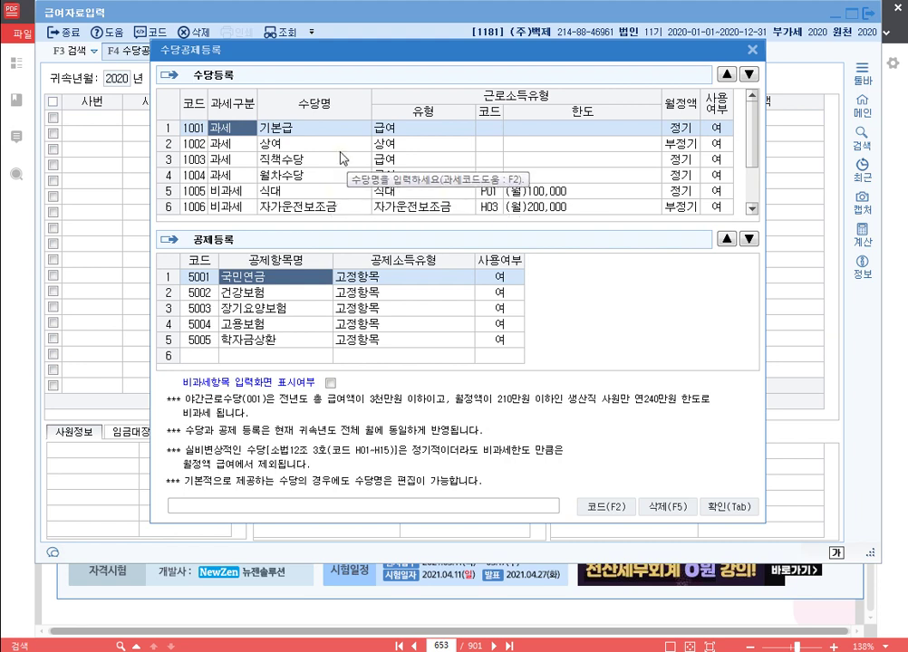
{"action": "scroll", "coordinate": [344, 182], "scroll_direction": "down", "scroll_amount": 1}
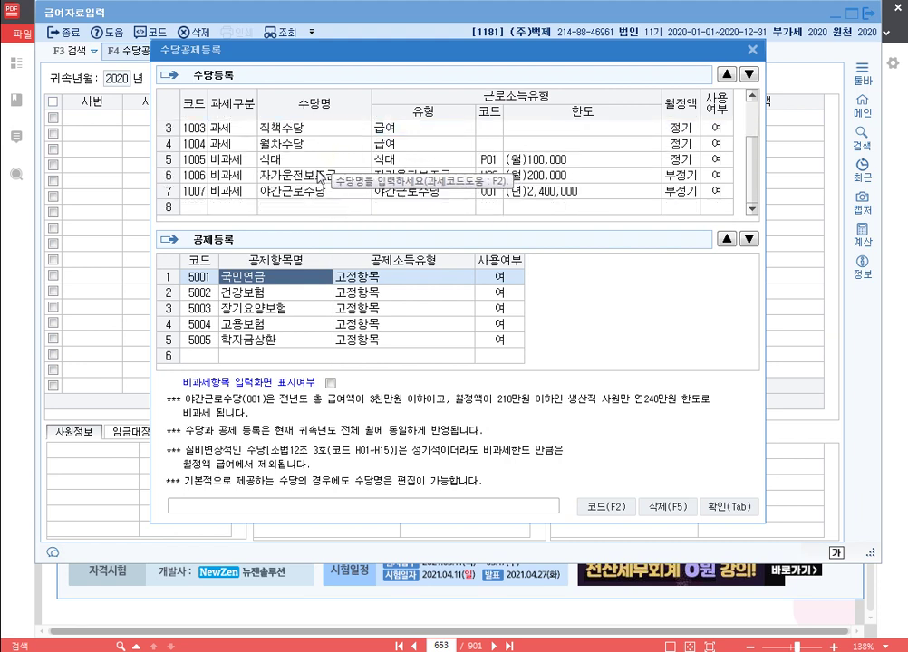
{"action": "left_click", "coordinate": [236, 208]}
{"action": "type", "text": "1"}
{"action": "key", "text": "Return"}
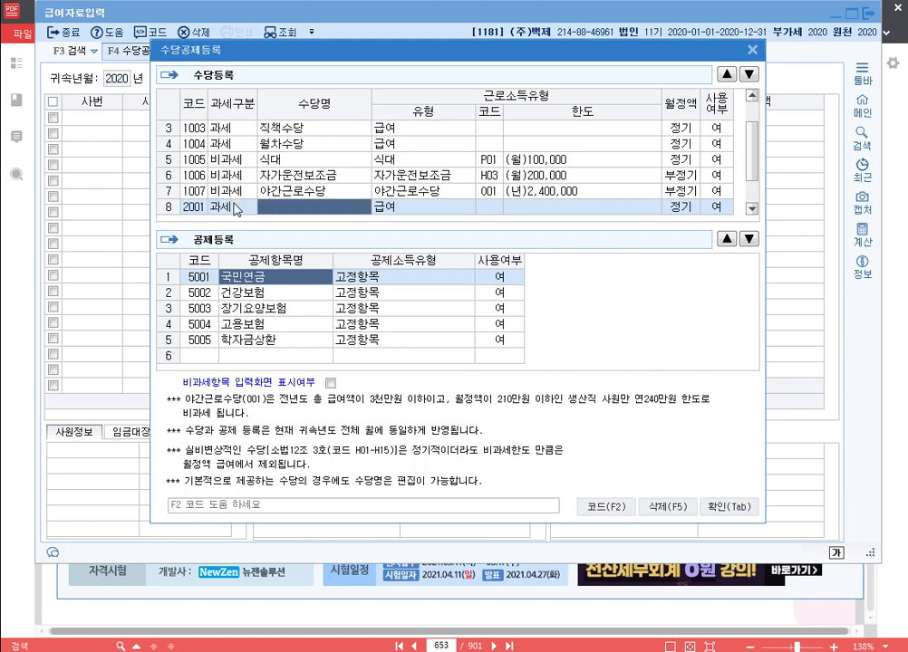
{"action": "type", "text": "가족수당"}
{"action": "key", "text": "Return"}
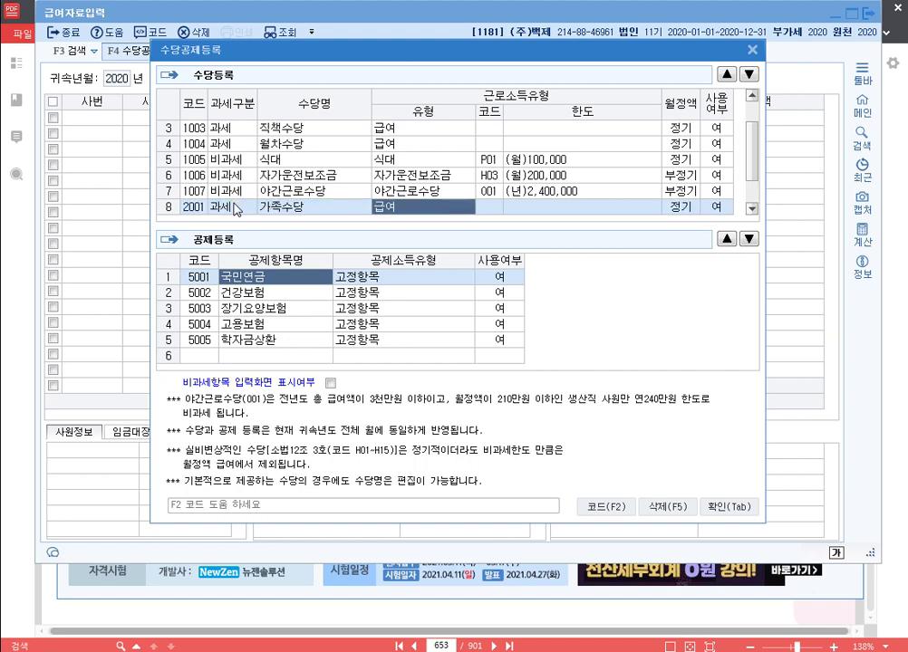
{"action": "left_click", "coordinate": [727, 75]}
{"action": "left_click", "coordinate": [727, 75]}
{"action": "left_click", "coordinate": [727, 74]}
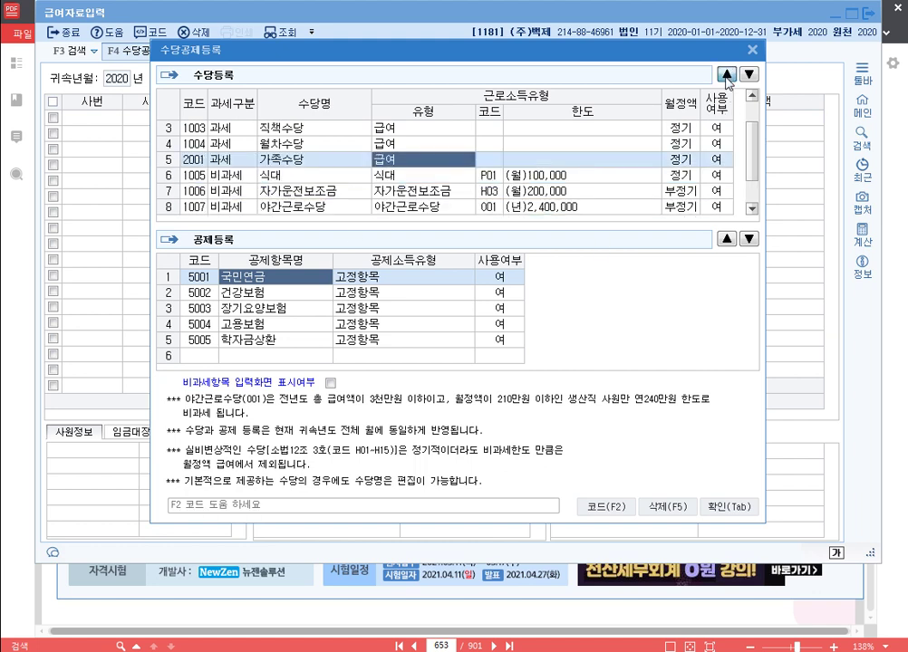
{"action": "left_click", "coordinate": [726, 74]}
{"action": "left_click", "coordinate": [726, 75]}
{"action": "left_click", "coordinate": [727, 74]}
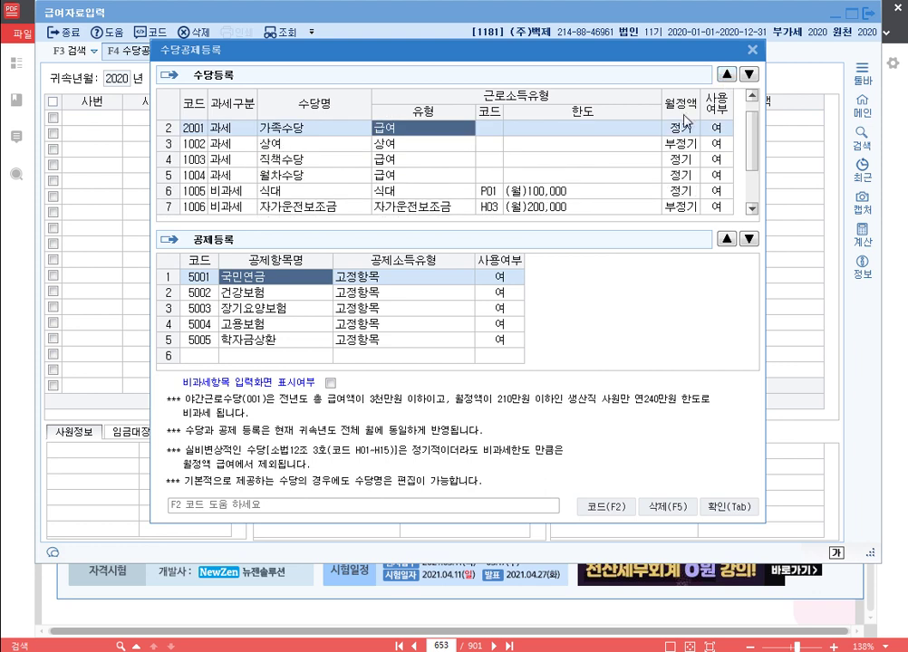
Step: Move 야간근로수당 and then 월차수당 up to follow 가족수당
{"action": "key", "text": "Down"}
{"action": "key", "text": "Down"}
{"action": "key", "text": "Down"}
{"action": "key", "text": "Down"}
{"action": "key", "text": "Down"}
{"action": "key", "text": "Down"}
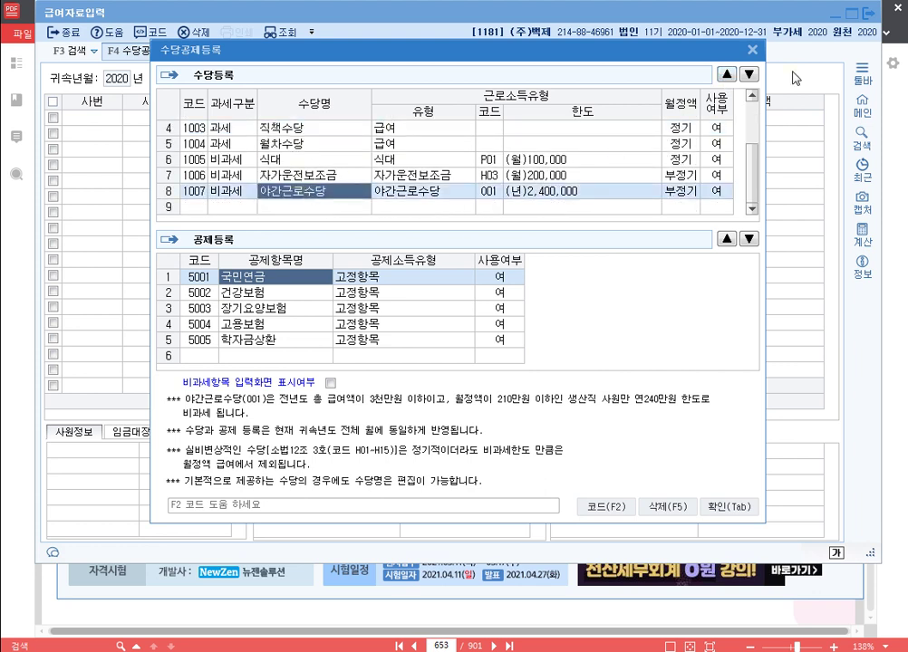
{"action": "left_click", "coordinate": [727, 74]}
{"action": "left_click", "coordinate": [727, 74]}
{"action": "left_click", "coordinate": [727, 74]}
{"action": "left_click", "coordinate": [727, 74]}
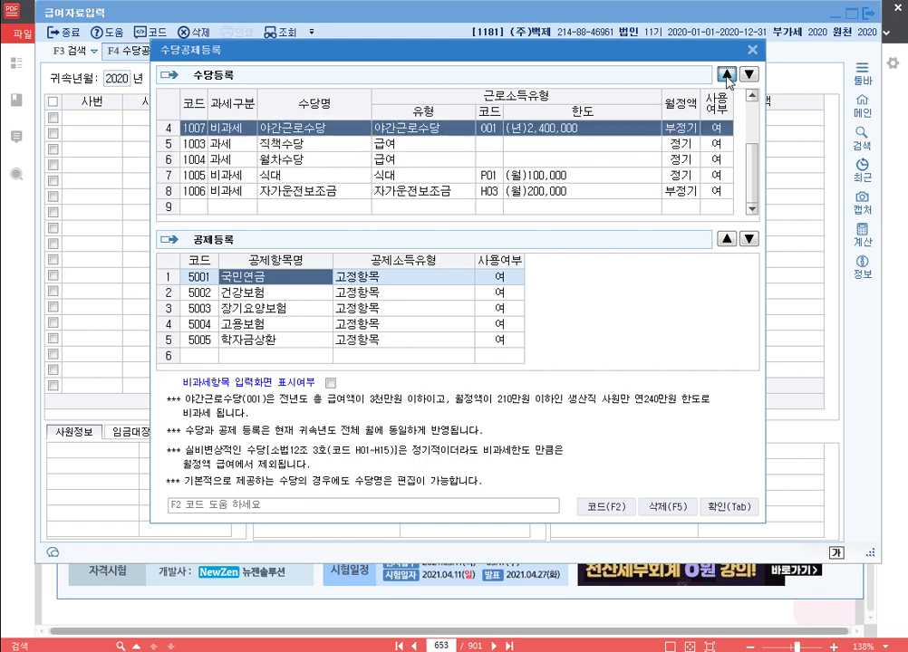
{"action": "left_click", "coordinate": [727, 74]}
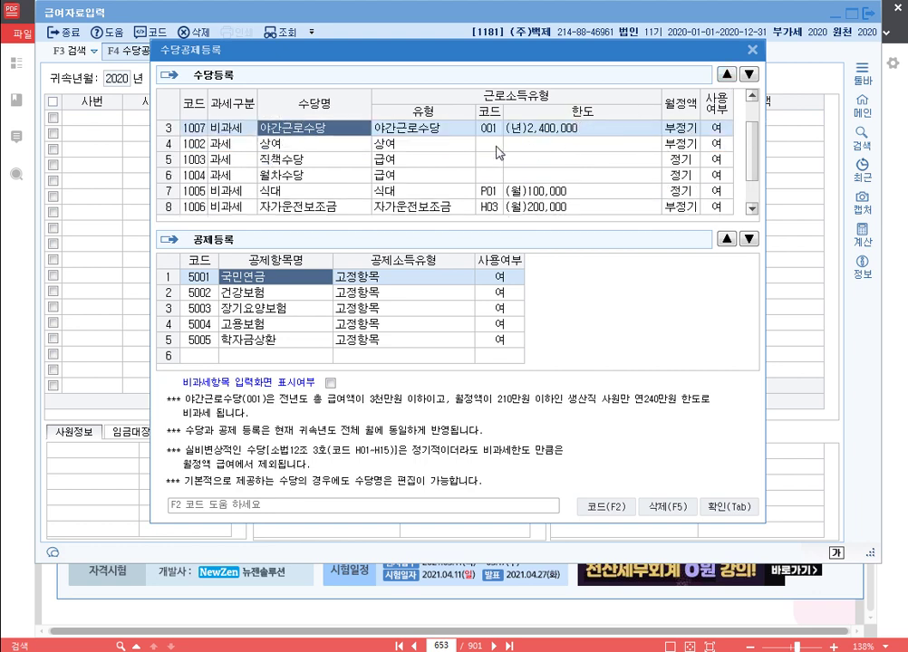
{"action": "scroll", "coordinate": [308, 127], "scroll_direction": "down", "scroll_amount": 1}
{"action": "left_click", "coordinate": [285, 160]}
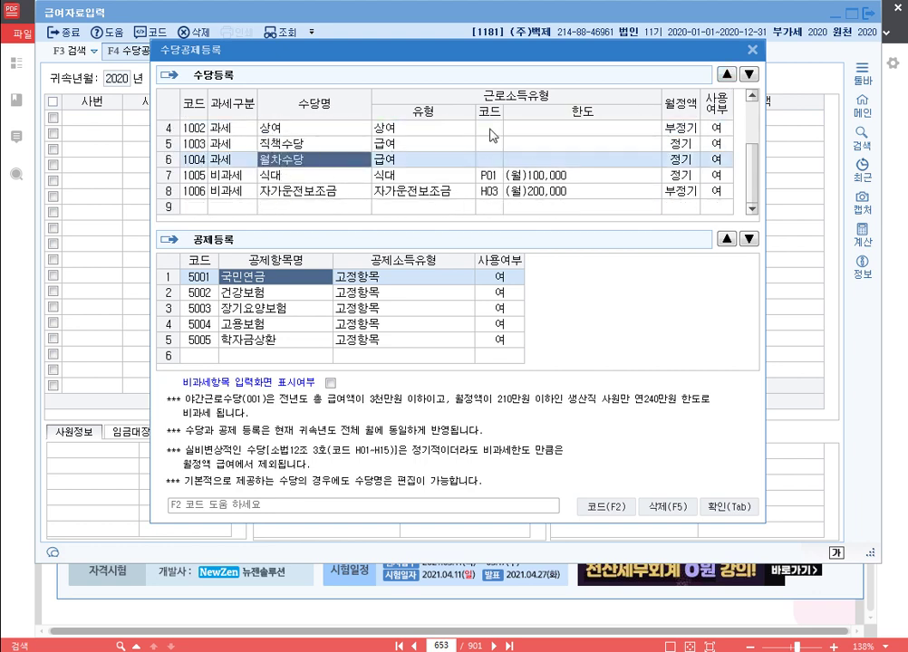
{"action": "left_click", "coordinate": [726, 75]}
{"action": "left_click", "coordinate": [727, 75]}
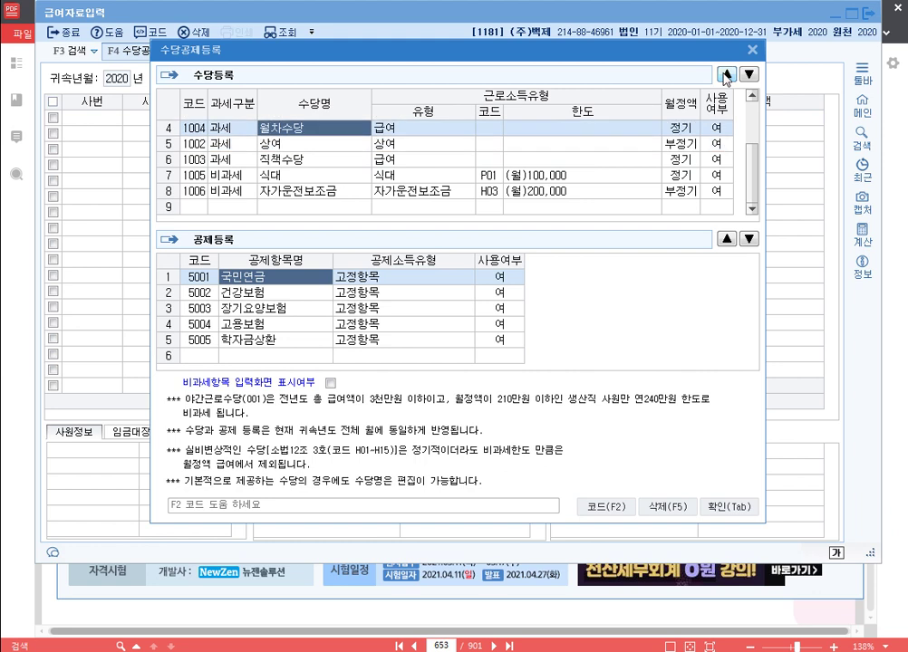
Step: Move 식대 and then 자가운전보조금 up to follow 월차수당
{"action": "left_click", "coordinate": [276, 175]}
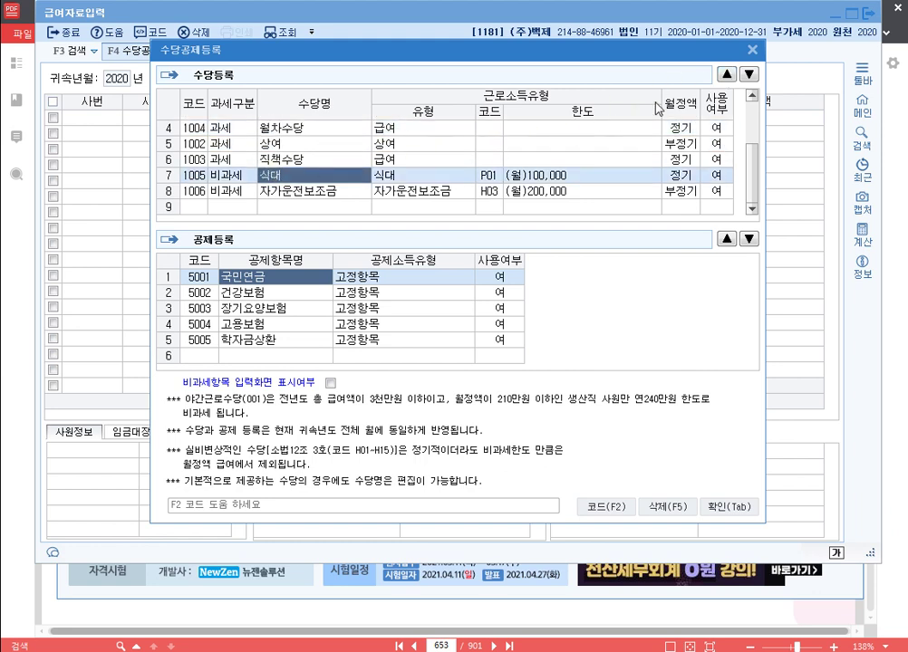
{"action": "left_click", "coordinate": [727, 74]}
{"action": "left_click", "coordinate": [727, 74]}
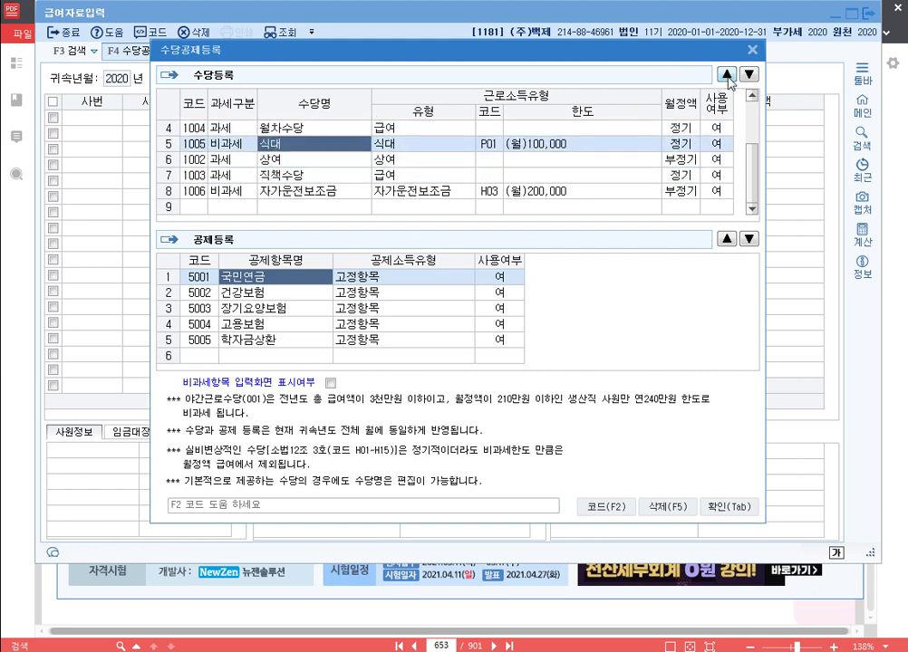
{"action": "left_click", "coordinate": [313, 191]}
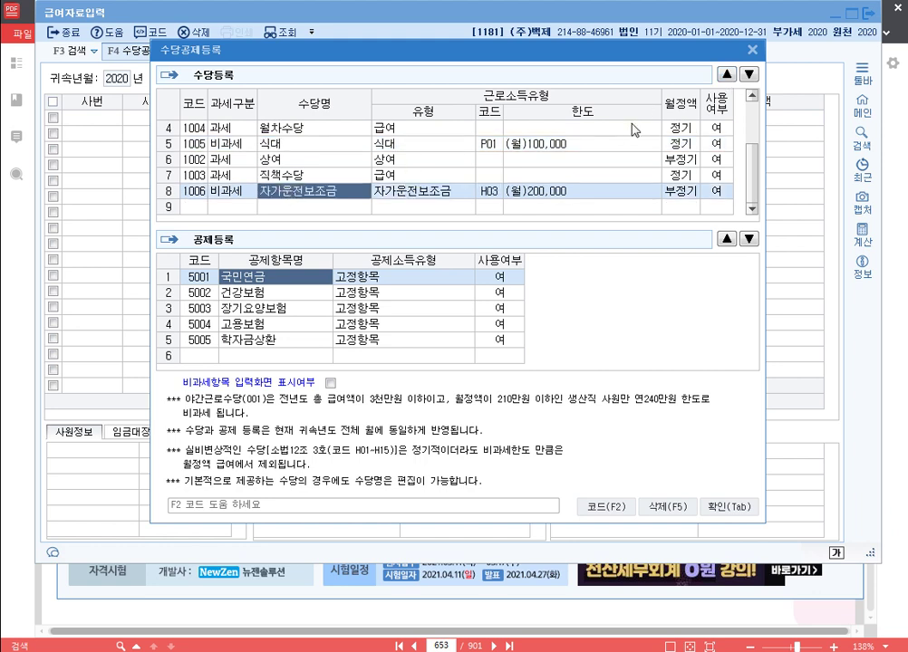
{"action": "left_click", "coordinate": [727, 74]}
{"action": "left_click", "coordinate": [727, 74]}
Step: Mark 상여 and 직책수당 as unused (0:부) and confirm the allowance registration
{"action": "left_click", "coordinate": [716, 175]}
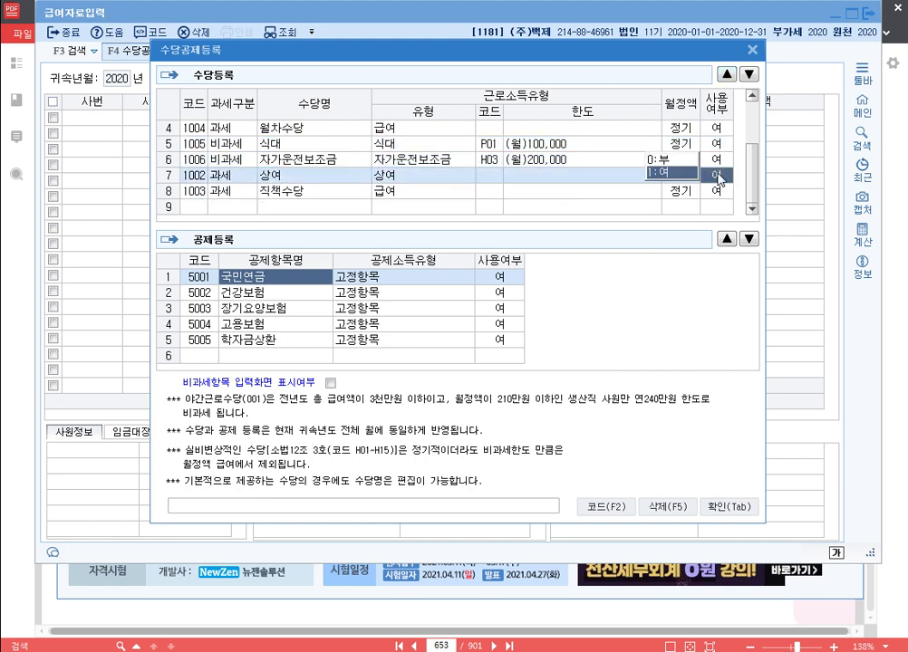
{"action": "left_click", "coordinate": [679, 162]}
{"action": "left_click", "coordinate": [715, 191]}
{"action": "left_click", "coordinate": [688, 177]}
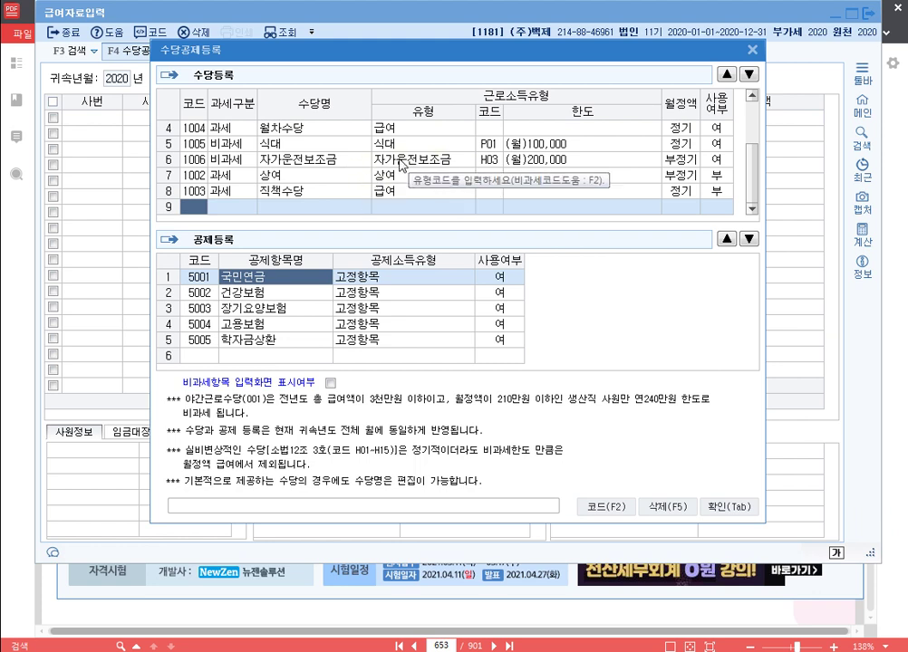
{"action": "scroll", "coordinate": [402, 165], "scroll_direction": "up", "scroll_amount": 2}
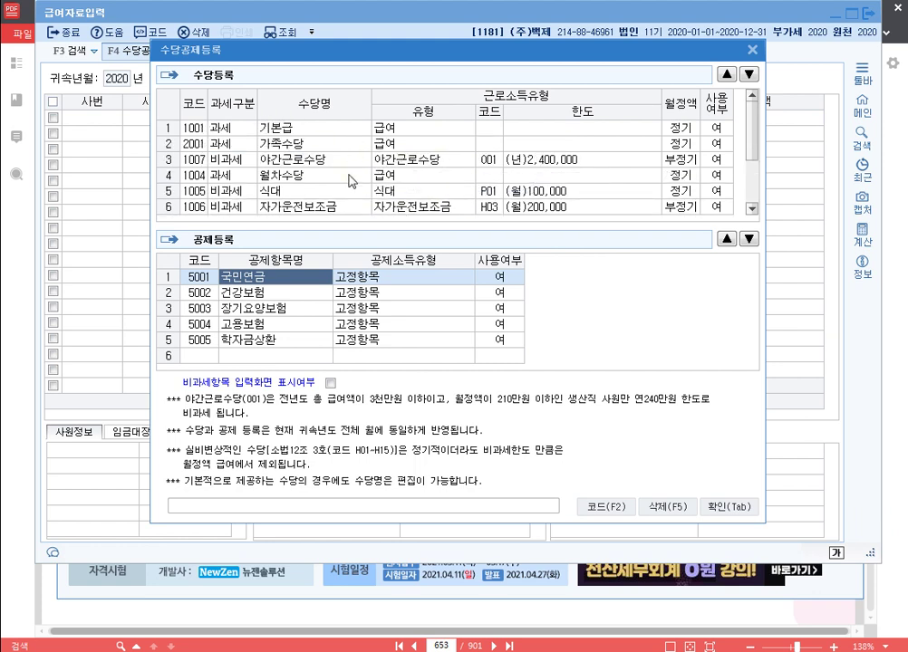
{"action": "scroll", "coordinate": [350, 180], "scroll_direction": "down", "scroll_amount": 1}
{"action": "scroll", "coordinate": [344, 178], "scroll_direction": "up", "scroll_amount": 1}
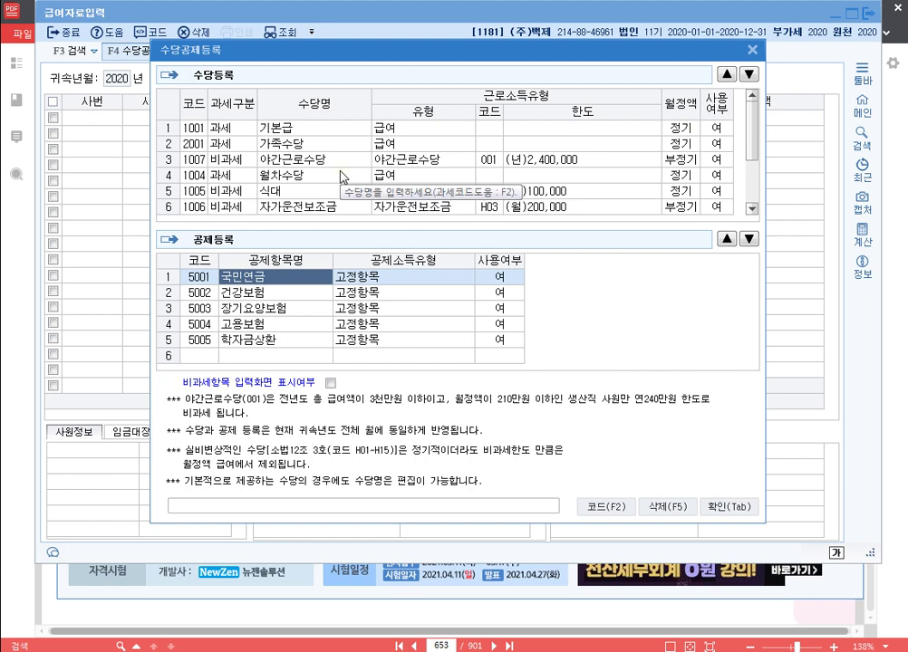
{"action": "left_click", "coordinate": [739, 507]}
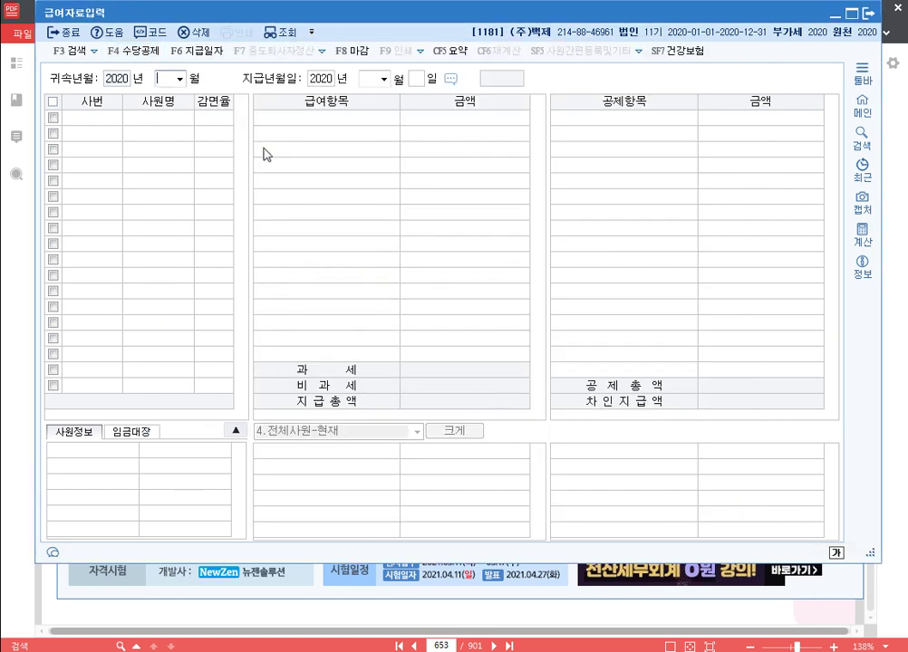
Step: Set the attribution month to February and the payment day to the 29th
{"action": "type", "text": "2"}
{"action": "key", "text": "Return"}
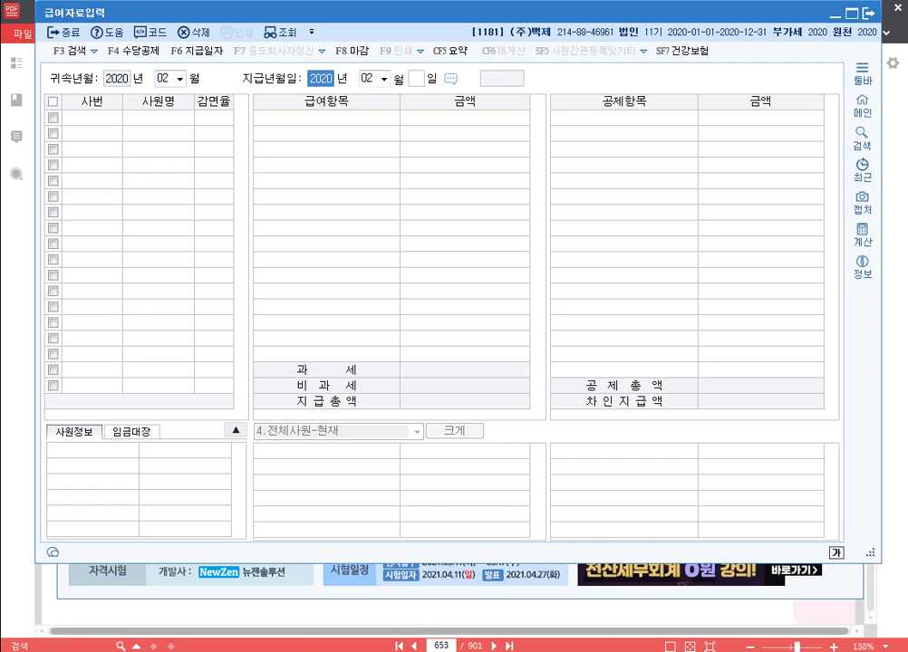
{"action": "key", "text": "Return"}
{"action": "key", "text": "Return"}
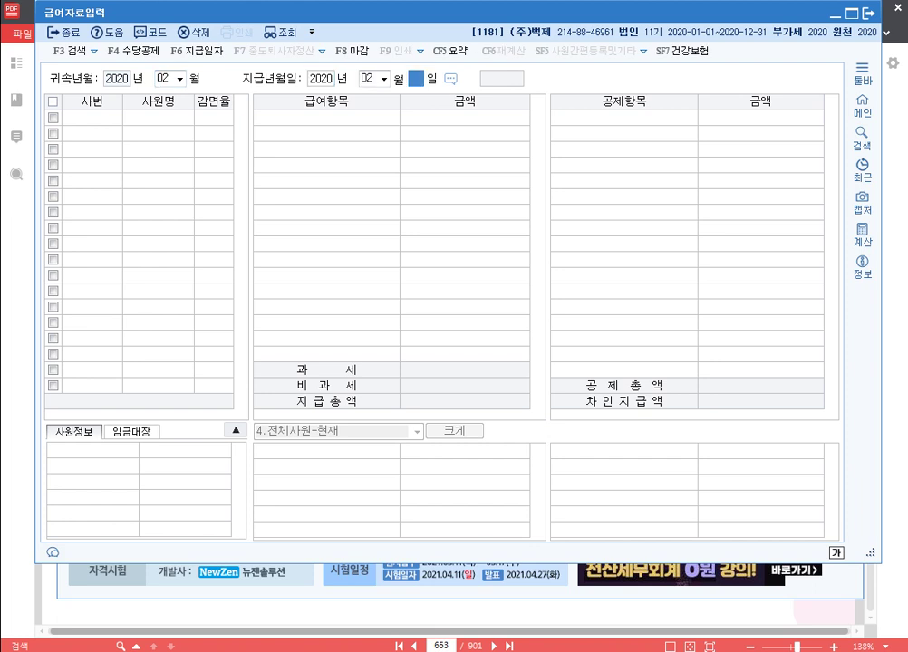
{"action": "type", "text": "29"}
{"action": "key", "text": "Return"}
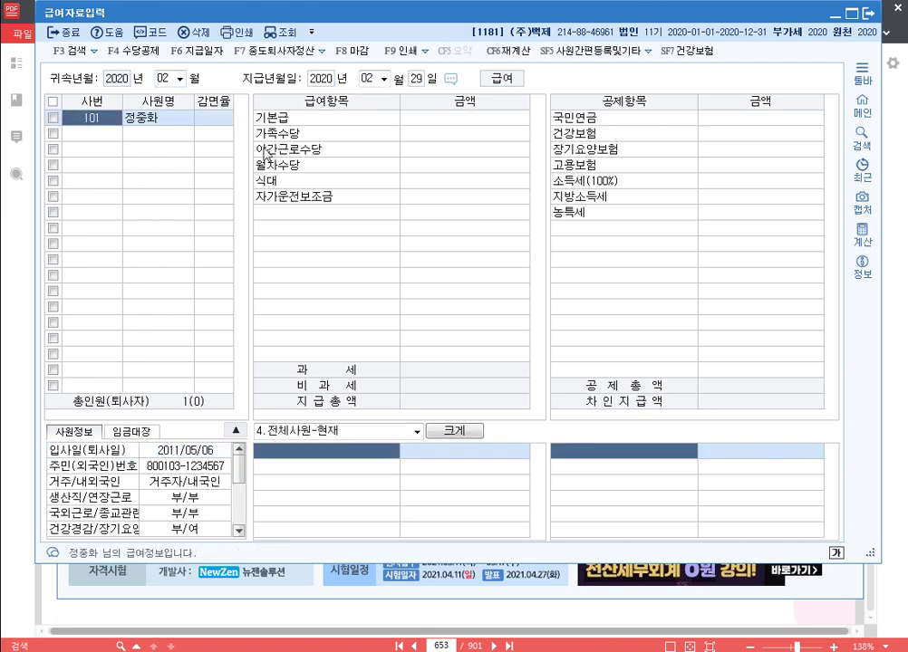
Step: Enter pay items: 기본급 3,000,000, 가족수당 500,000, 야간근로수당 400,000, 월차수당 120,000, 식대 200,000, 자가운전보조금 300,000
{"action": "key", "text": "Return"}
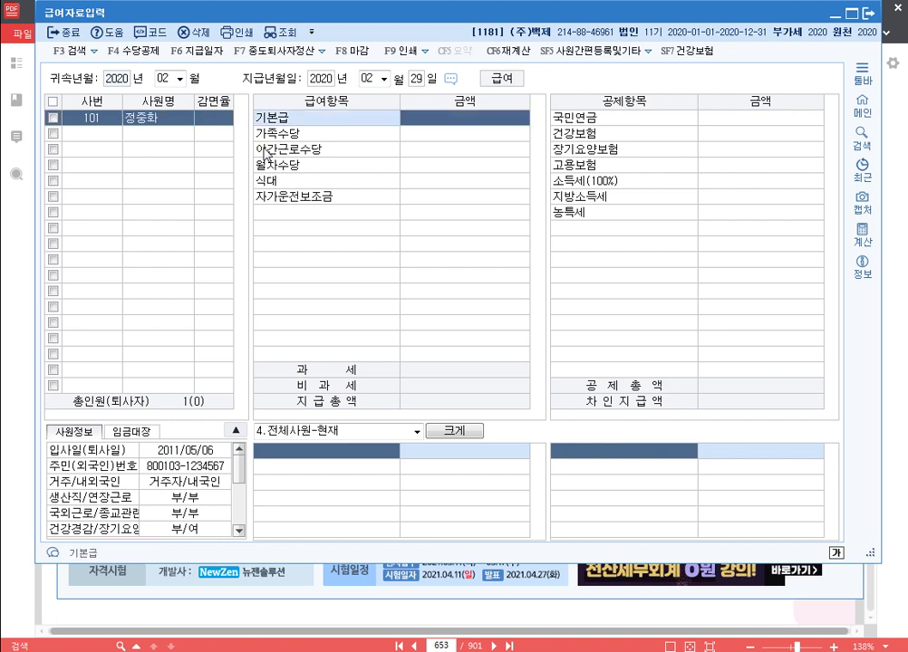
{"action": "type", "text": "3000000"}
{"action": "key", "text": "Return"}
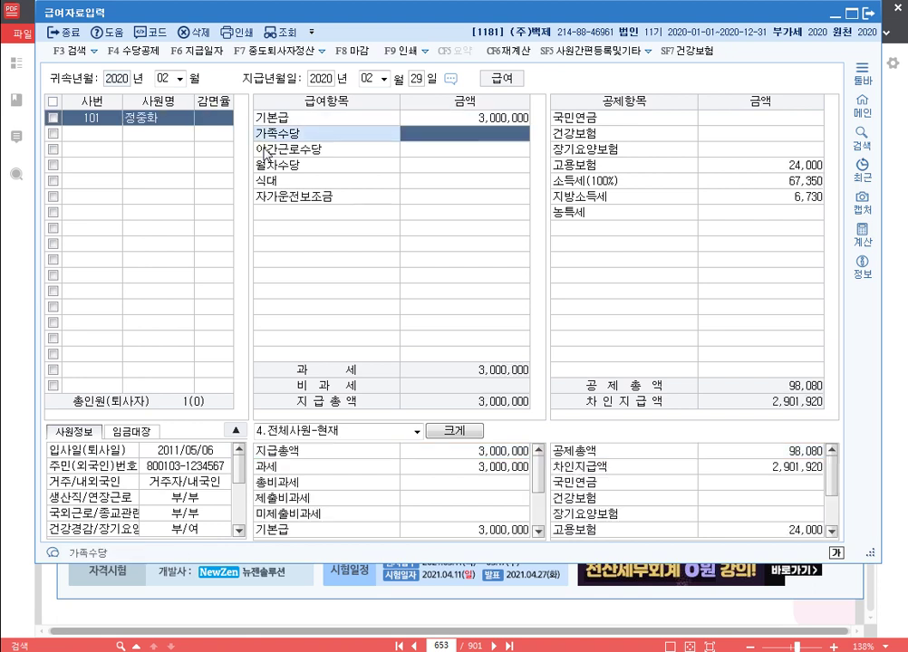
{"action": "type", "text": "5000000"}
{"action": "key", "text": "Return"}
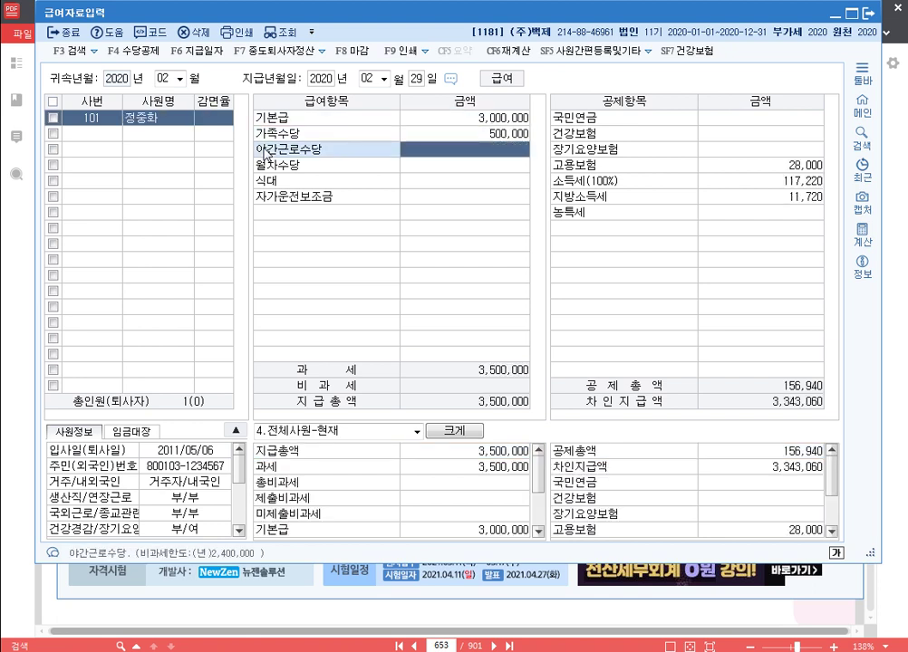
{"action": "type", "text": "400,000"}
{"action": "key", "text": "Return"}
{"action": "type", "text": "1200000"}
{"action": "key", "text": "Return"}
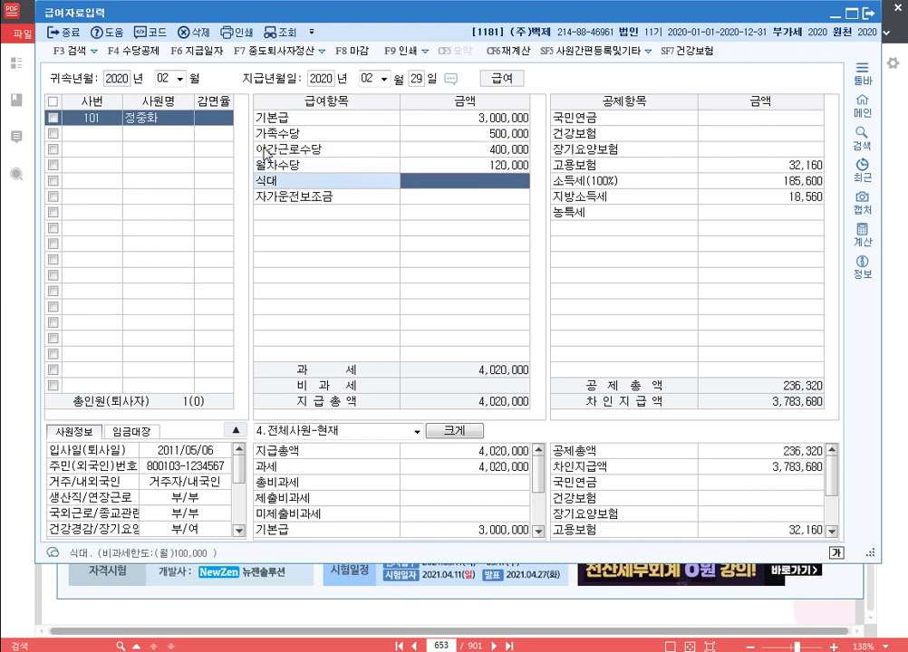
{"action": "type", "text": "200,000"}
{"action": "key", "text": "Return"}
{"action": "type", "text": "300000"}
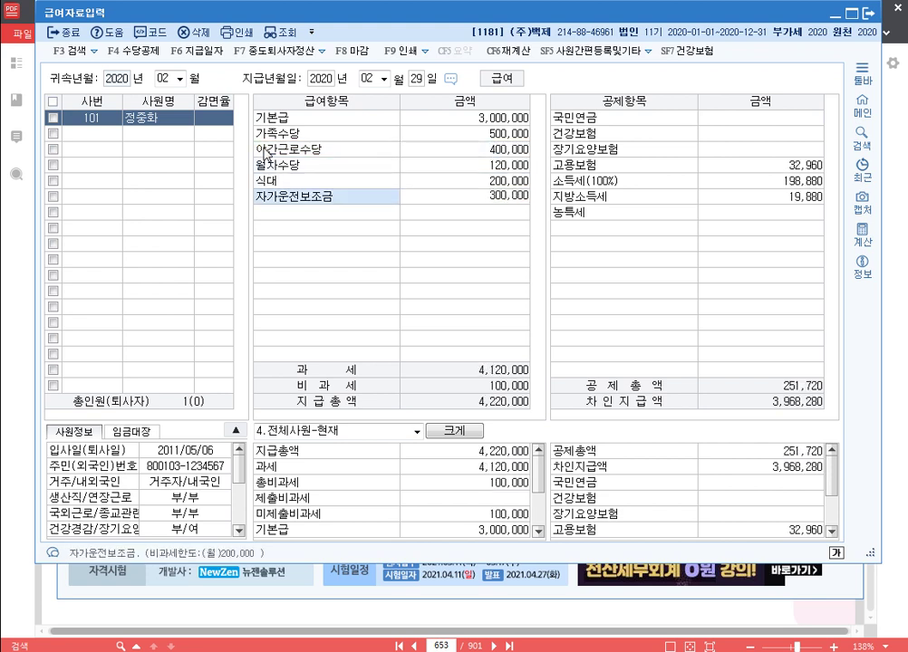
{"action": "key", "text": "Return"}
Step: Enter deductions: 국민연금 200,000, 건강보험 300,000, 장기요양보험 22,140, 고용보험 27,430
{"action": "type", "text": "2000000"}
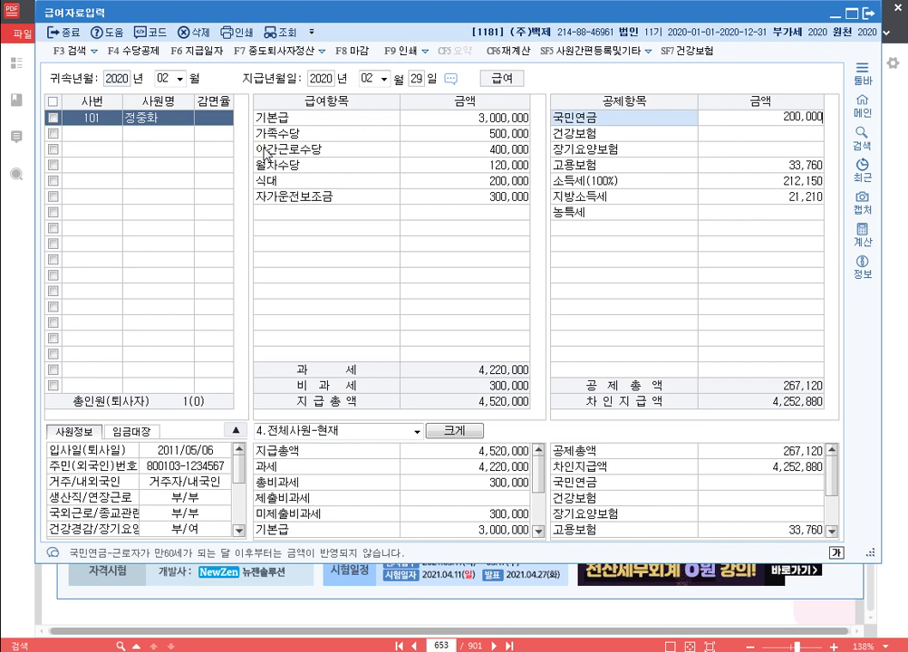
{"action": "key", "text": "Return"}
{"action": "type", "text": "3000000"}
{"action": "key", "text": "Return"}
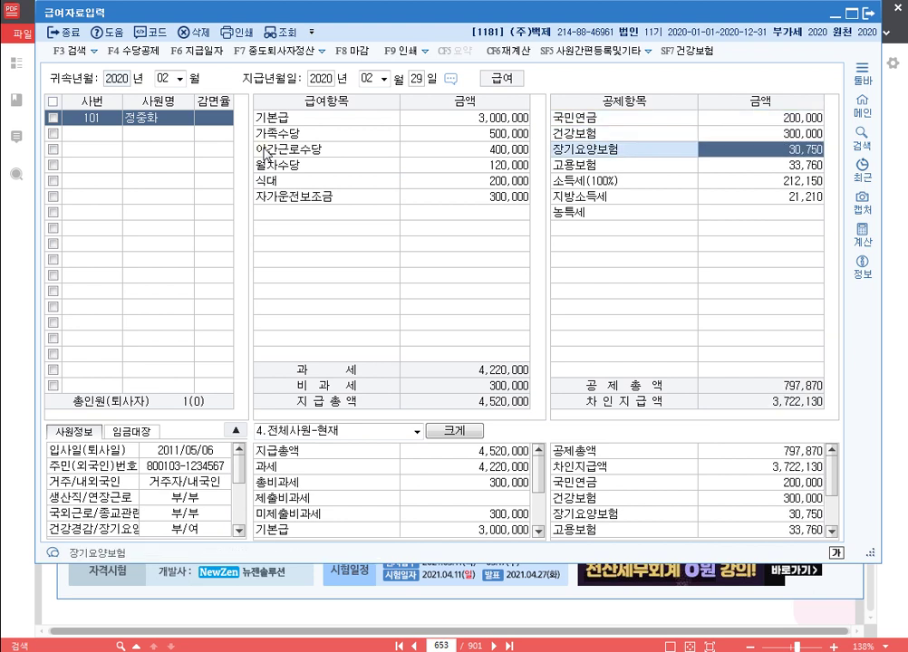
{"action": "type", "text": "22140"}
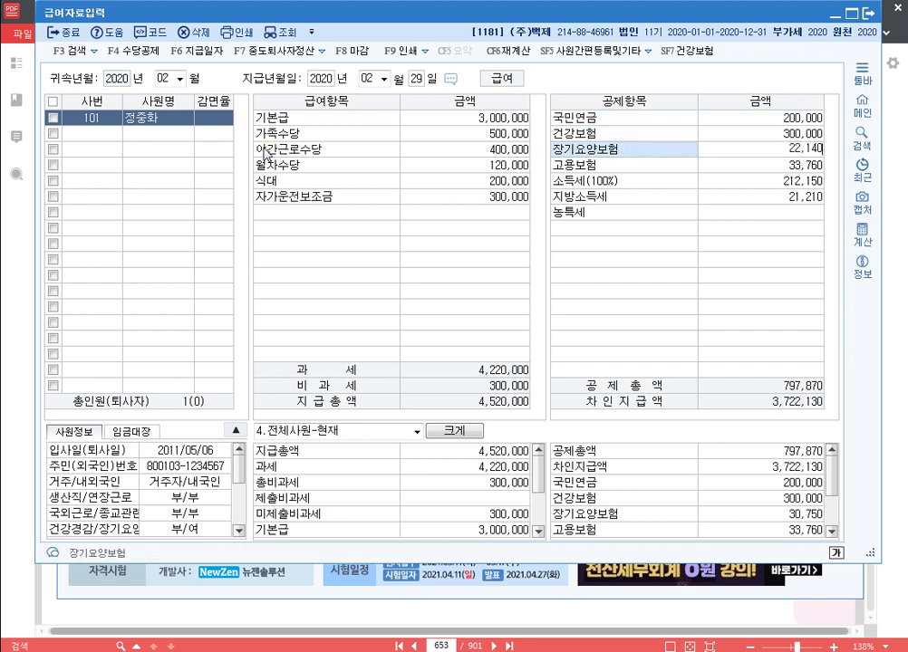
{"action": "key", "text": "Return"}
{"action": "type", "text": "2"}
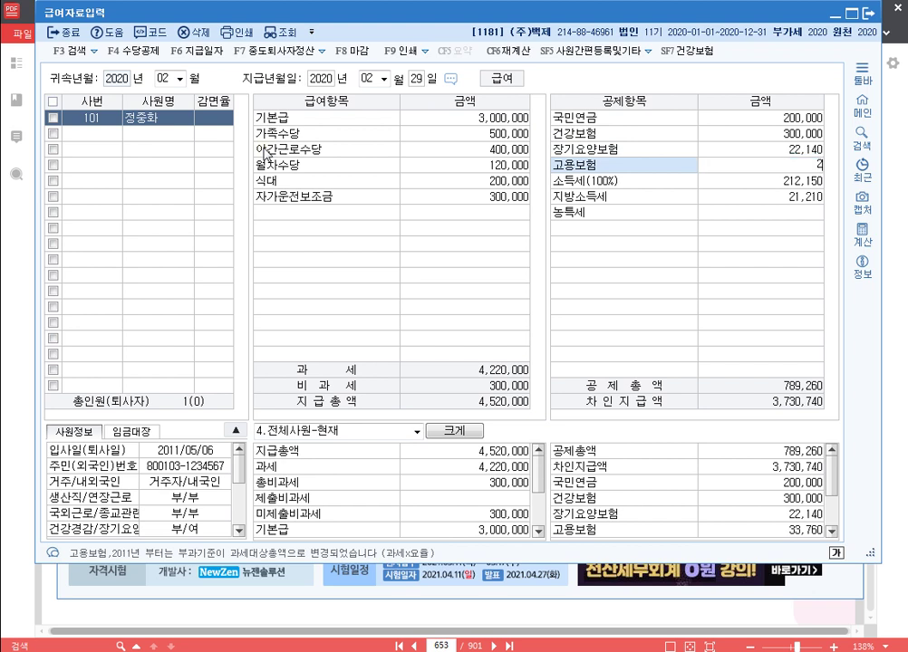
{"action": "type", "text": "7,430"}
{"action": "key", "text": "Return"}
{"action": "key", "text": "Return"}
{"action": "key", "text": "Return"}
{"action": "key", "text": "Return"}
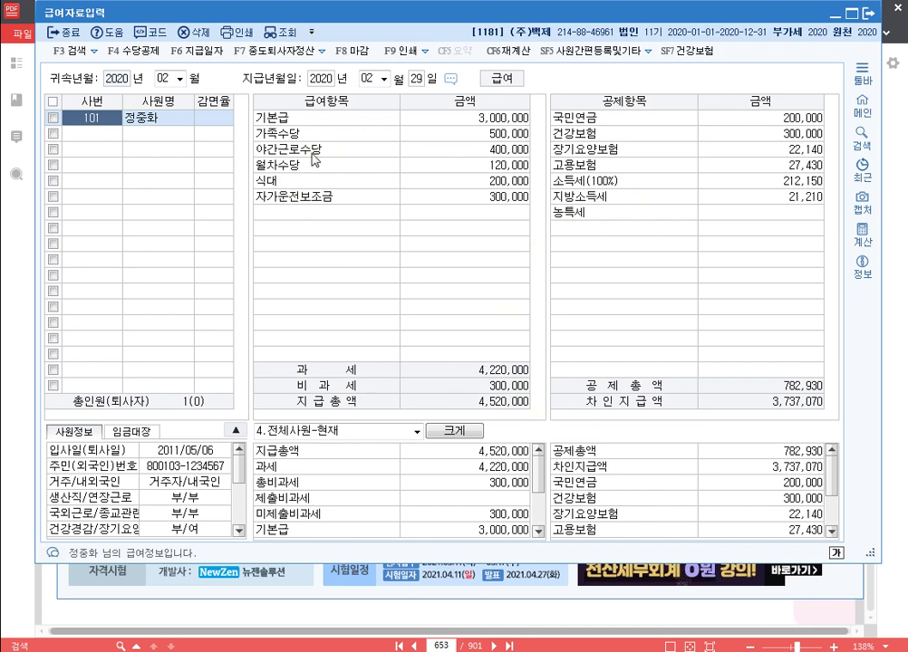
Step: In 분납적용, enter year-end 소득세 1,500,000 and 지방소득세 150,000, and tick the employee
{"action": "left_click", "coordinate": [323, 52]}
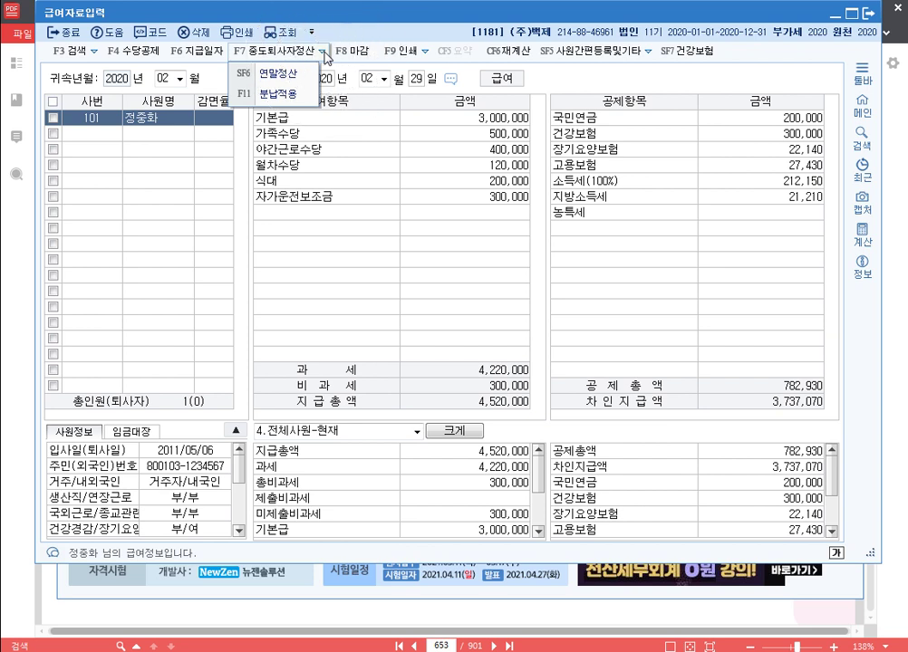
{"action": "left_click", "coordinate": [282, 94]}
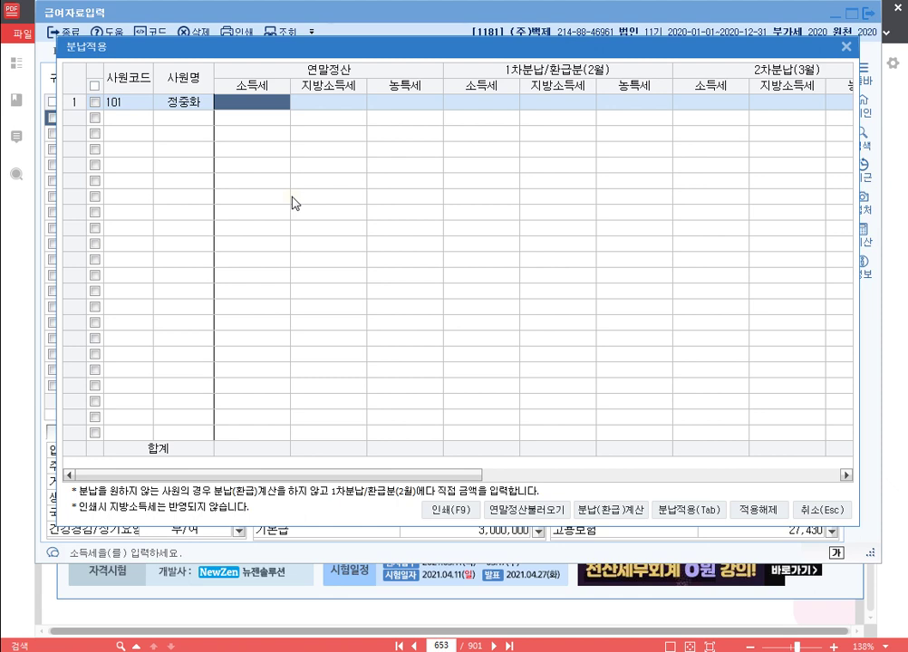
{"action": "type", "text": "1500000"}
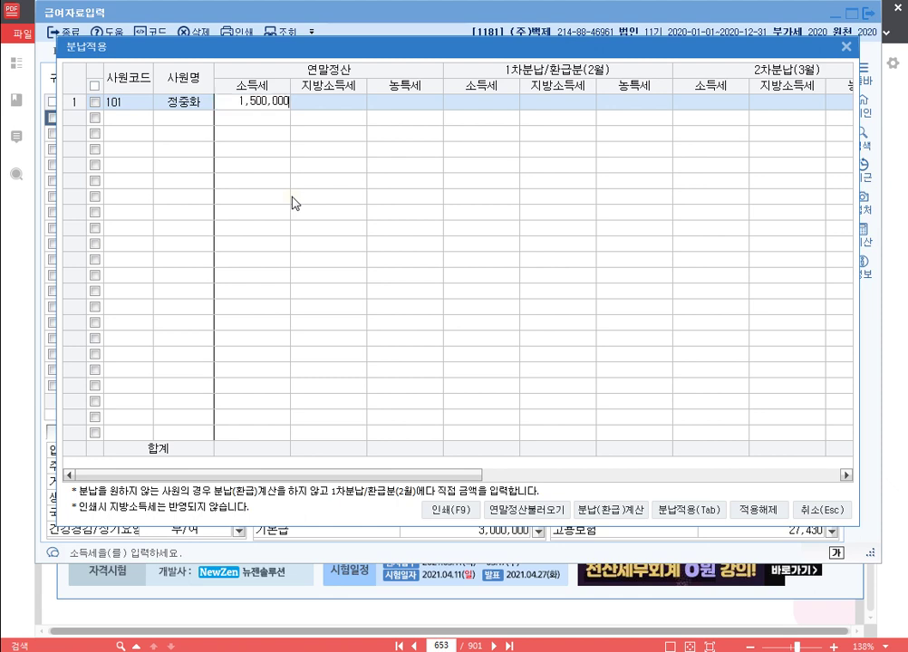
{"action": "key", "text": "Return"}
{"action": "type", "text": "1500000"}
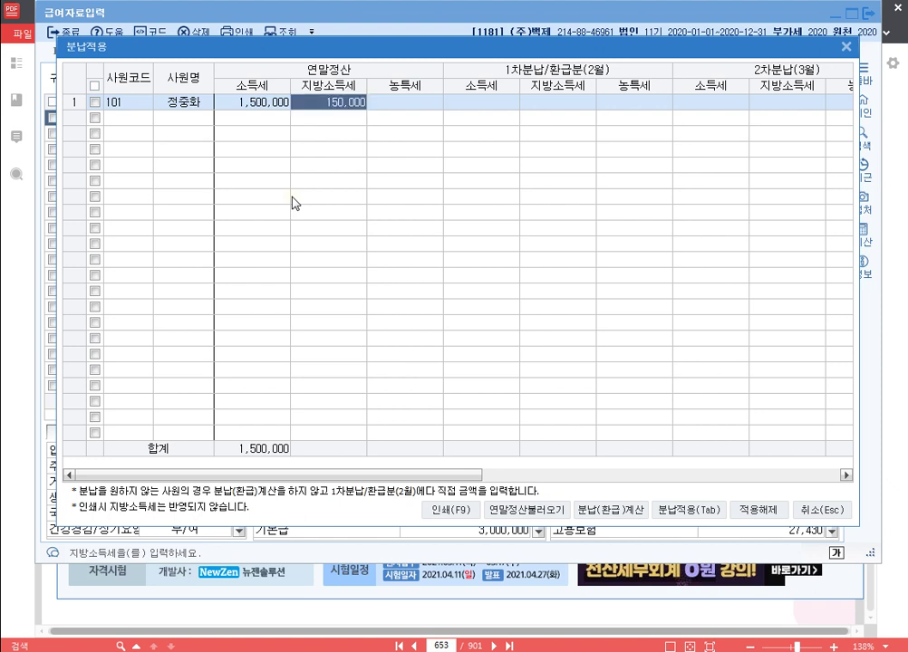
{"action": "key", "text": "Return"}
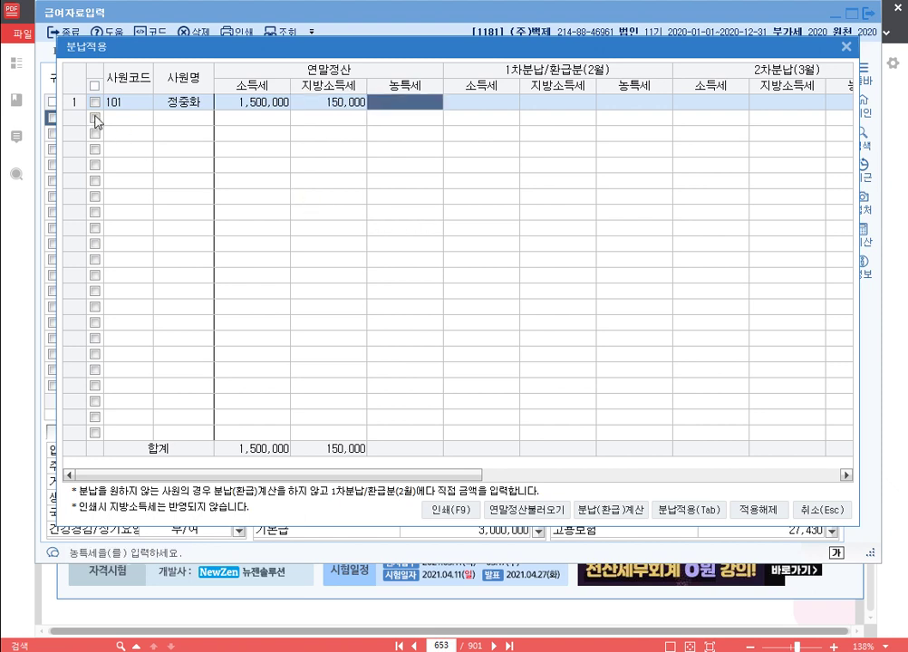
{"action": "left_click", "coordinate": [96, 102]}
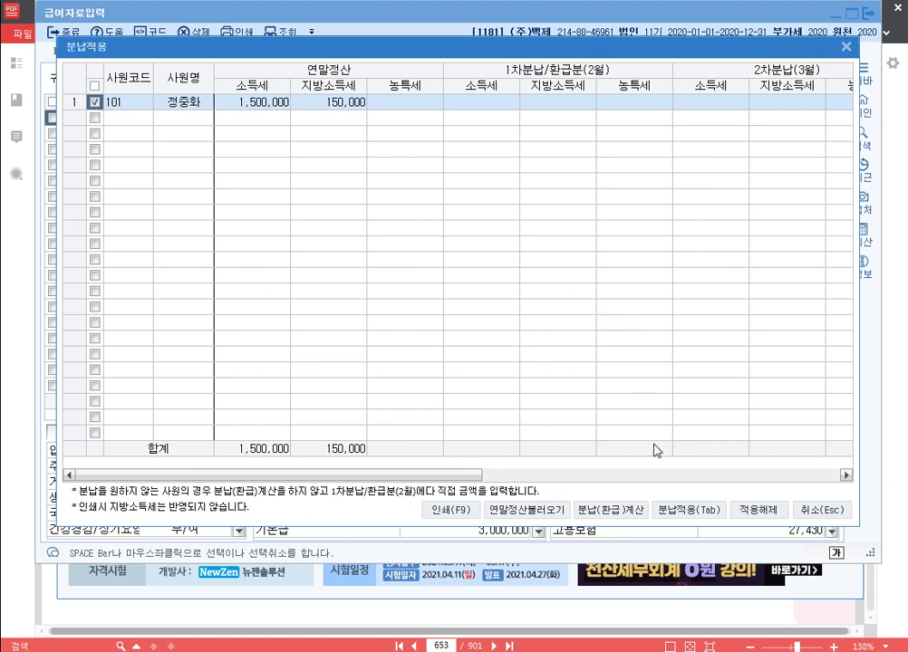
Step: Calculate the three-installment split and apply it to the February payroll deductions
{"action": "left_click", "coordinate": [628, 510]}
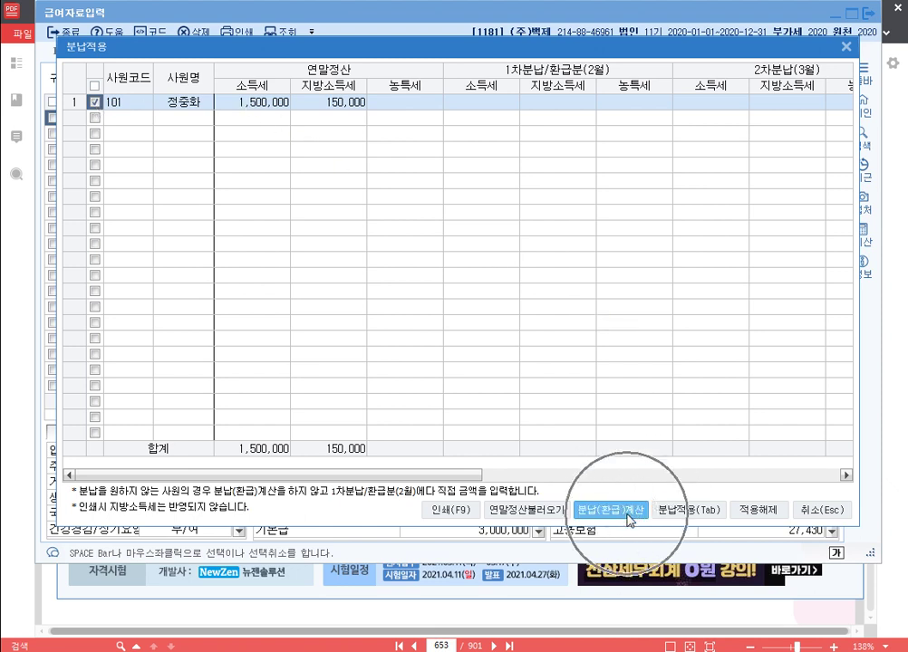
{"action": "left_click", "coordinate": [628, 512]}
{"action": "left_click", "coordinate": [628, 517]}
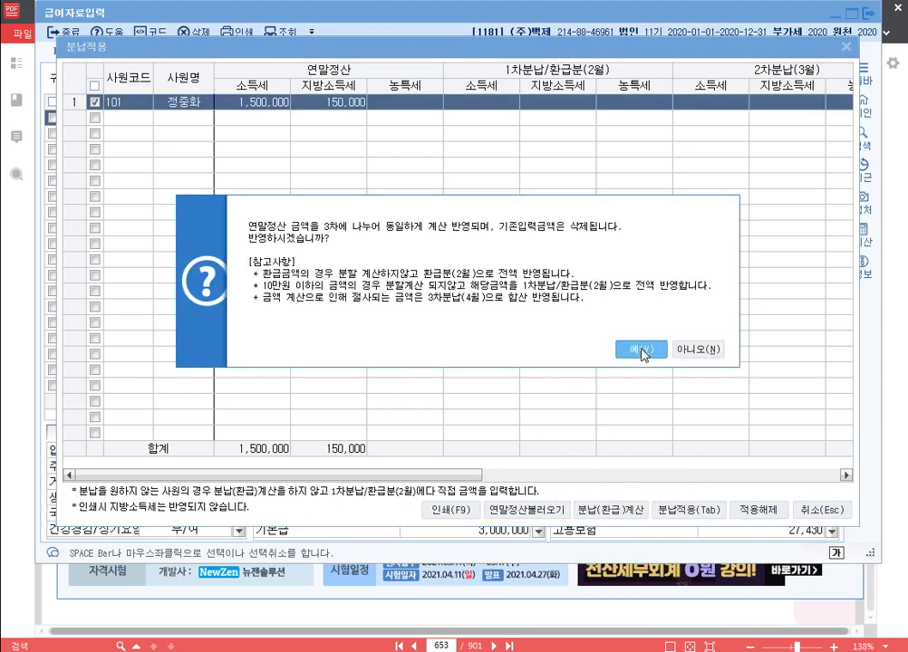
{"action": "left_click", "coordinate": [642, 352]}
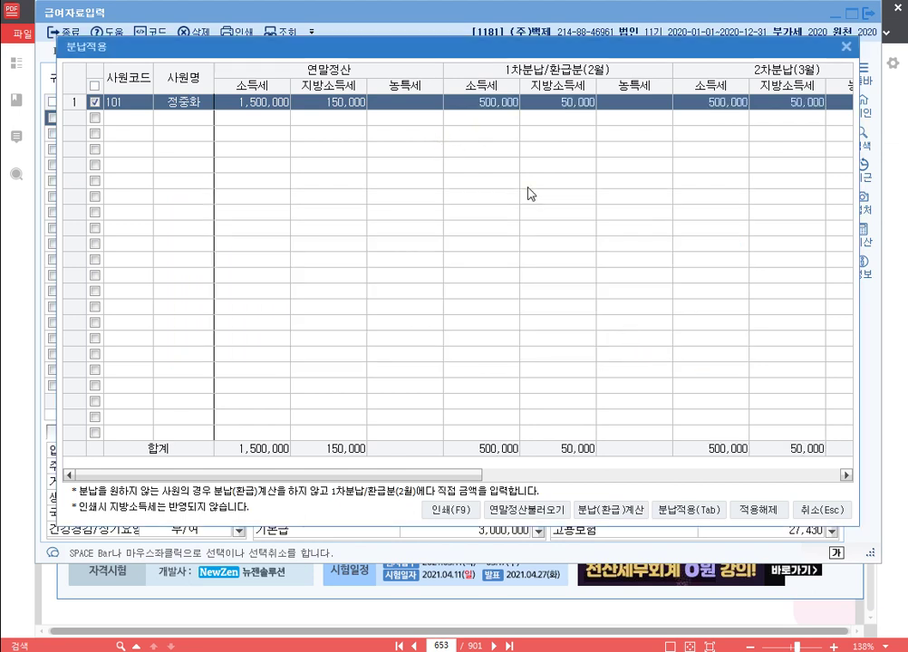
{"action": "left_click_drag", "start_coordinate": [478, 473], "coordinate": [850, 479]}
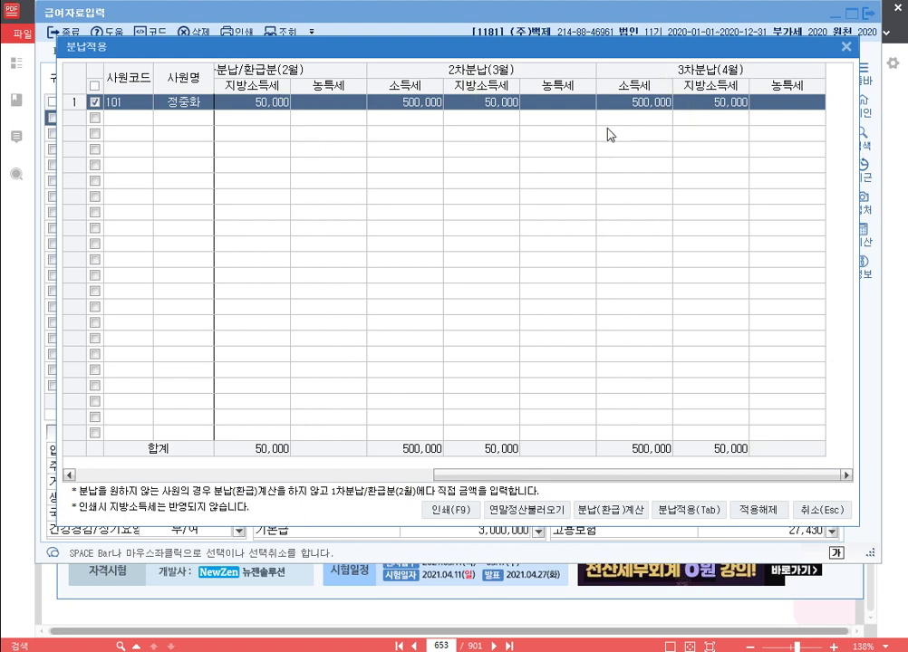
{"action": "left_click_drag", "start_coordinate": [635, 475], "coordinate": [583, 480]}
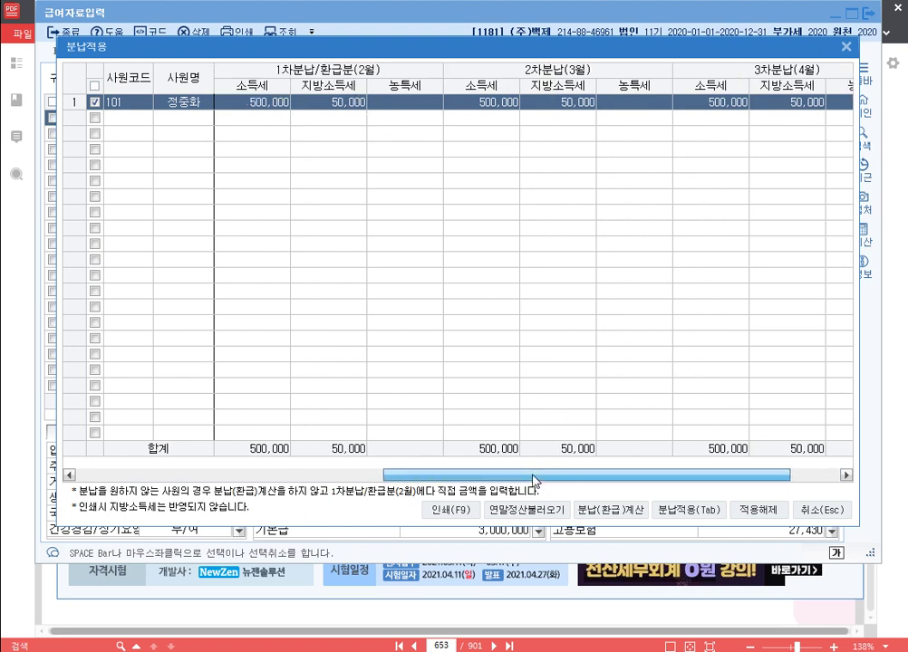
{"action": "left_click", "coordinate": [693, 514]}
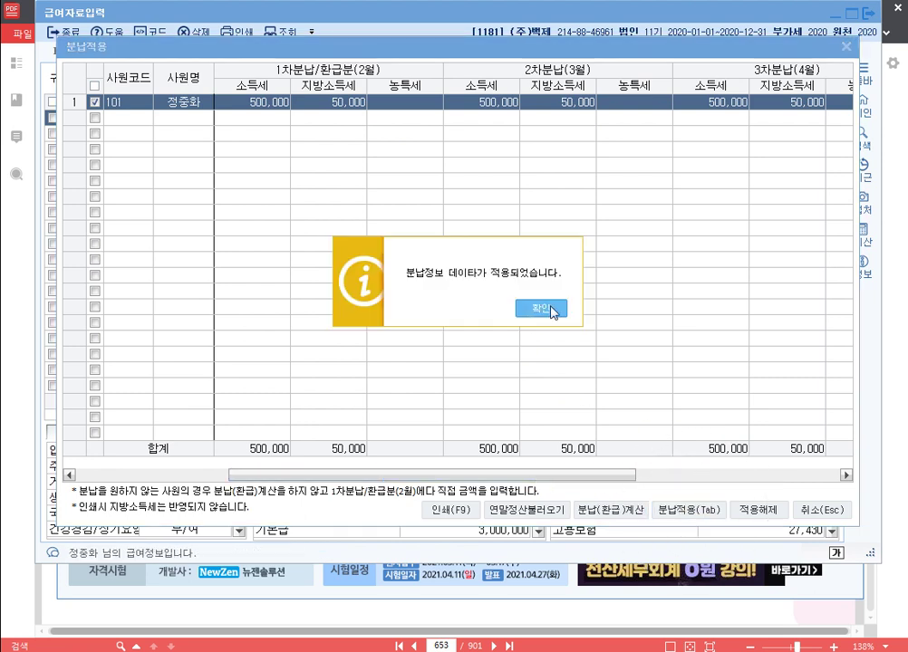
{"action": "left_click", "coordinate": [547, 306]}
{"action": "left_click", "coordinate": [786, 228]}
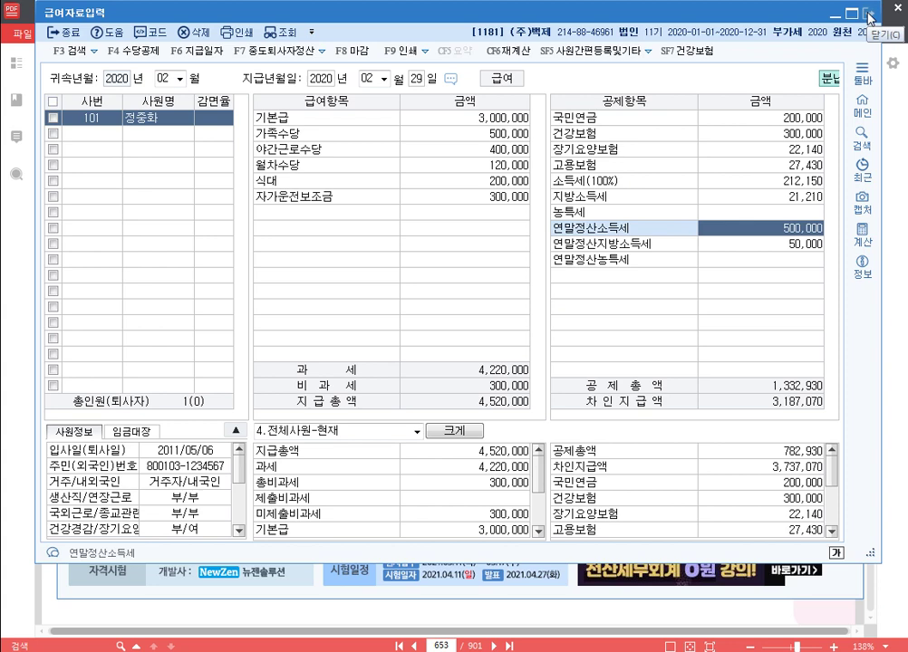
Step: Open 원천징수이행상황신고서 and set the 귀속기간 to February 2020
{"action": "left_click", "coordinate": [869, 14]}
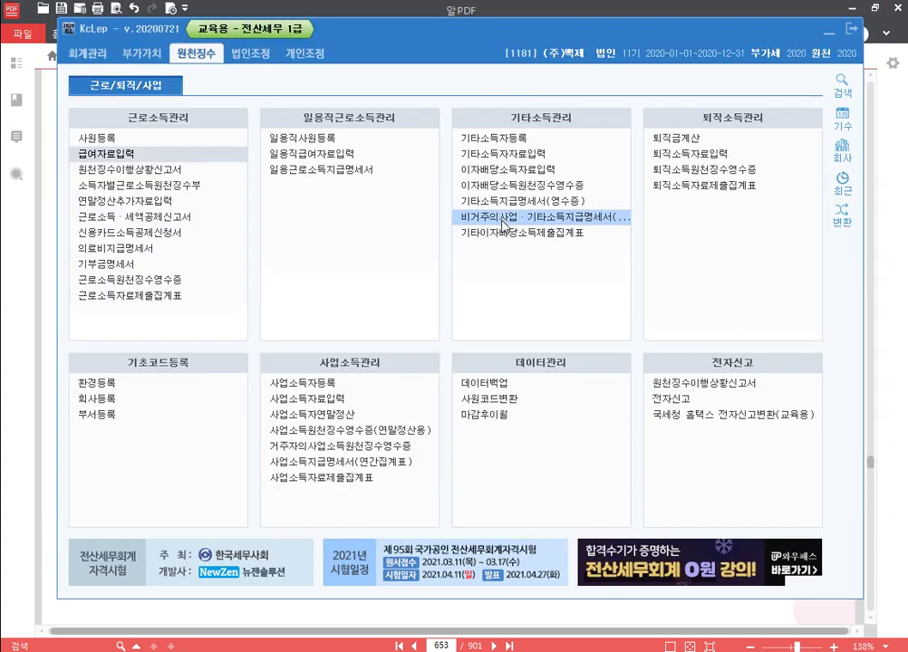
{"action": "left_click", "coordinate": [200, 176]}
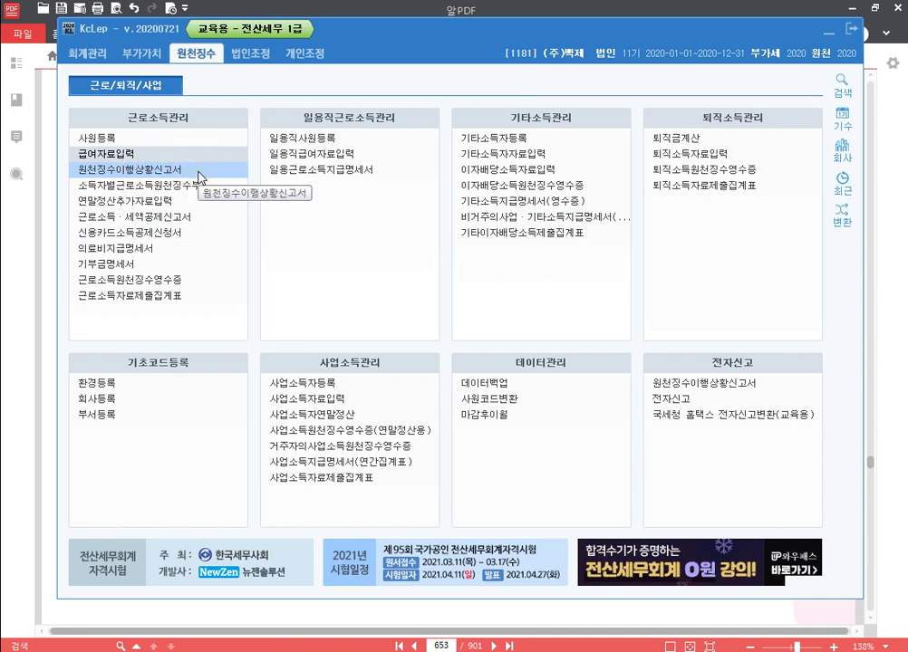
{"action": "left_click", "coordinate": [200, 176]}
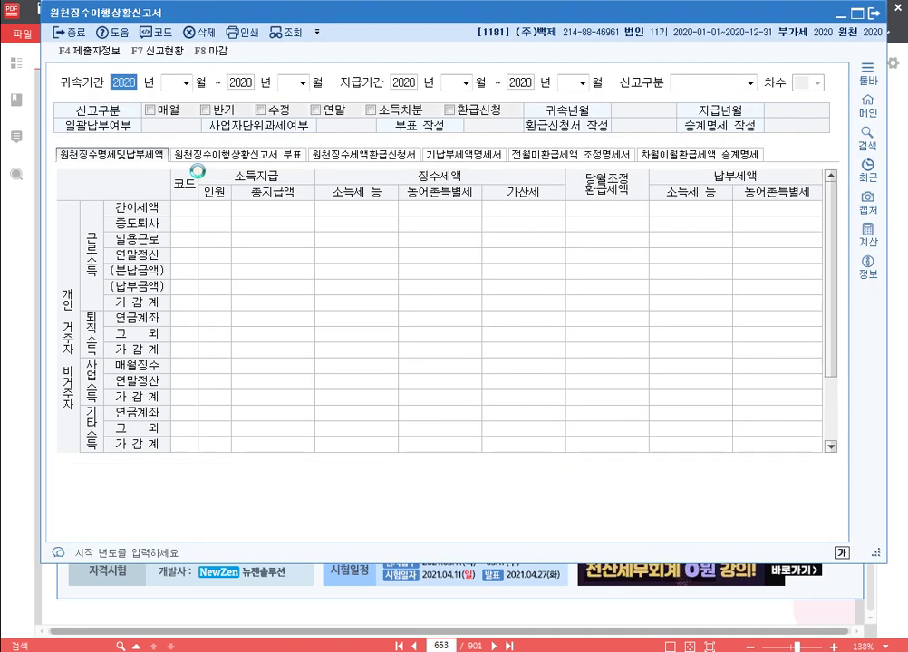
{"action": "key", "text": "Return"}
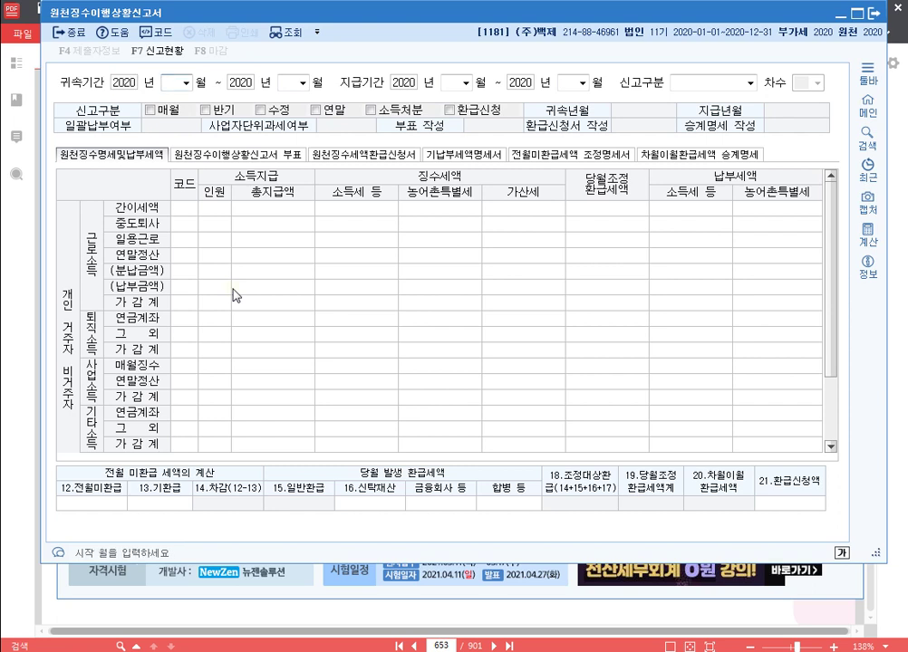
{"action": "key", "text": "Return"}
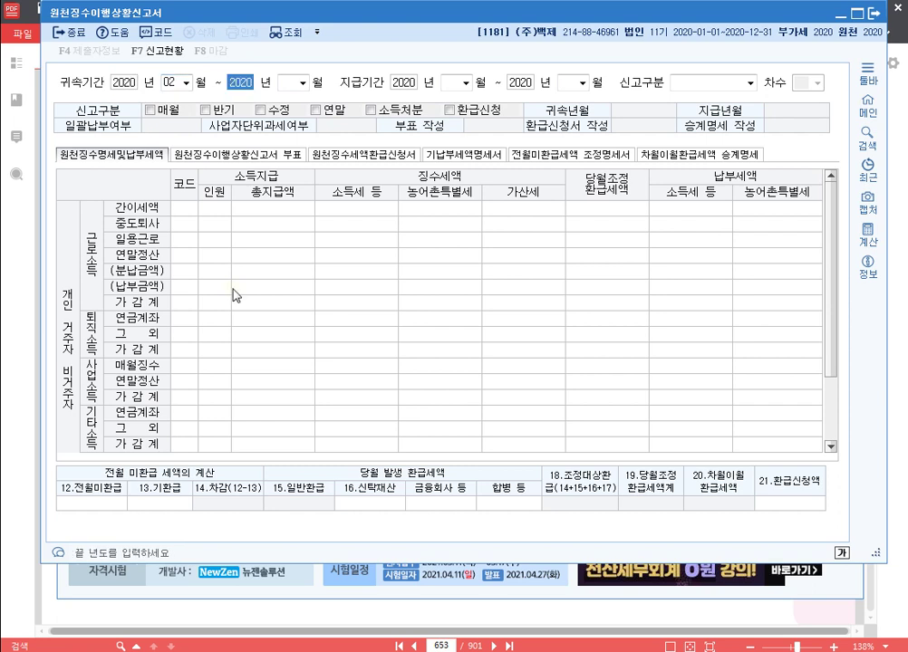
{"action": "key", "text": "Return"}
{"action": "type", "text": "2"}
{"action": "key", "text": "Return"}
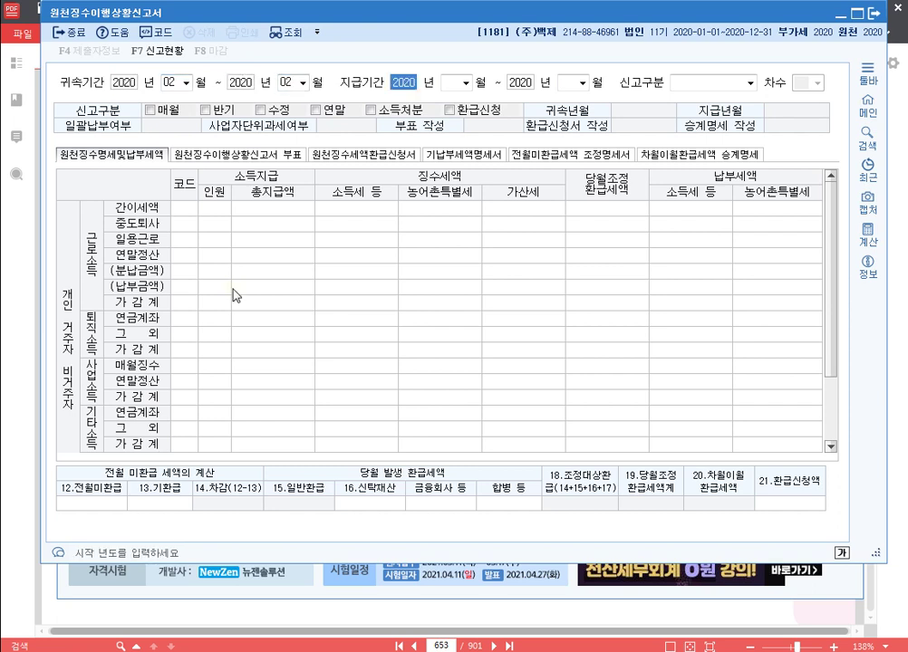
Step: Set the 지급기간 to February 2020
{"action": "key", "text": "Return"}
{"action": "type", "text": "2"}
{"action": "key", "text": "Return"}
{"action": "key", "text": "Return"}
{"action": "type", "text": "2"}
{"action": "key", "text": "Return"}
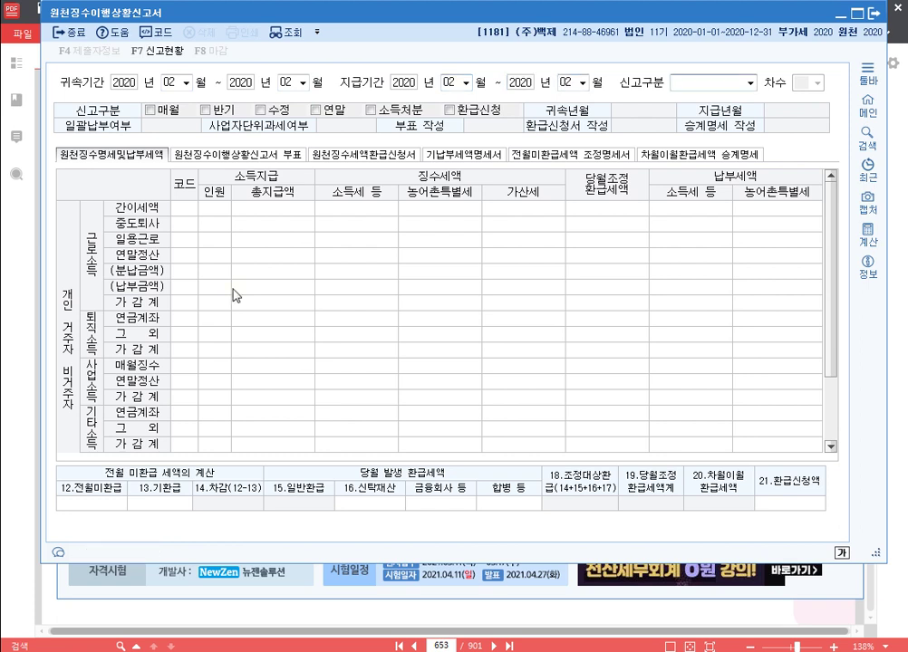
{"action": "key", "text": "Return"}
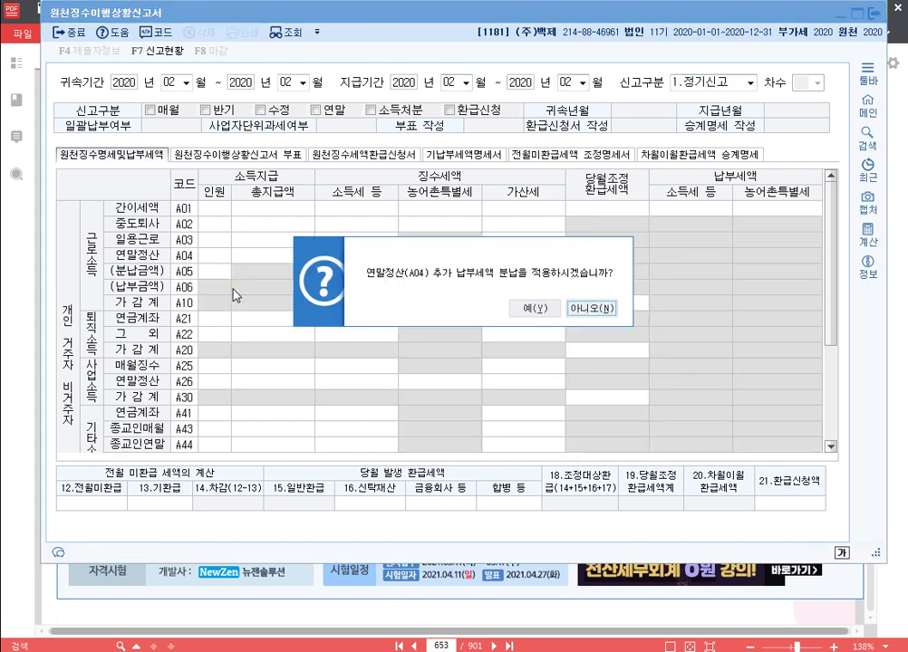
Step: Accept the 연말정산 분납 prompt and check the A05 and A06 installment amounts
{"action": "left_click", "coordinate": [536, 310]}
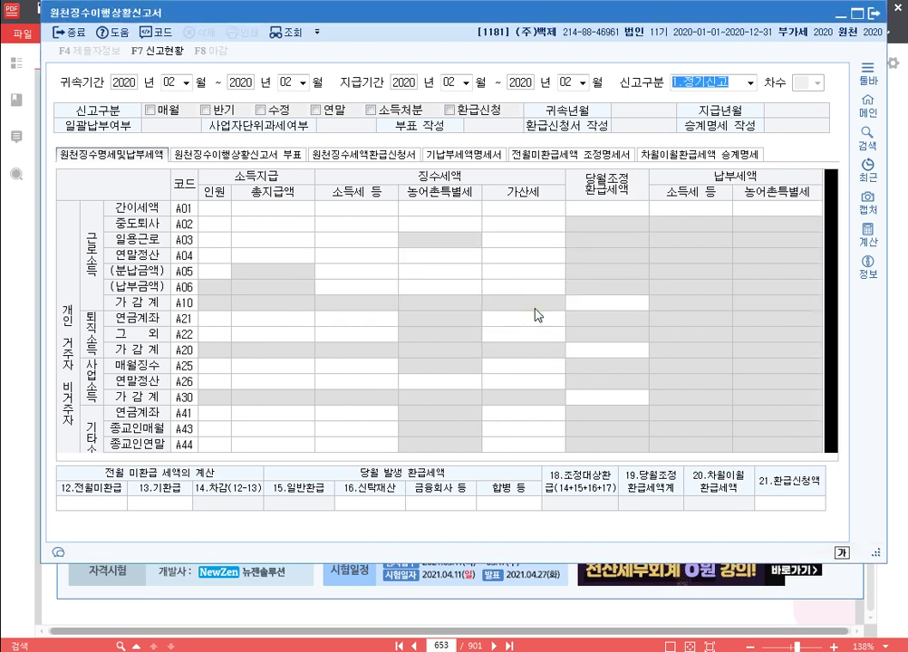
{"action": "left_click", "coordinate": [367, 273]}
{"action": "left_click", "coordinate": [371, 288]}
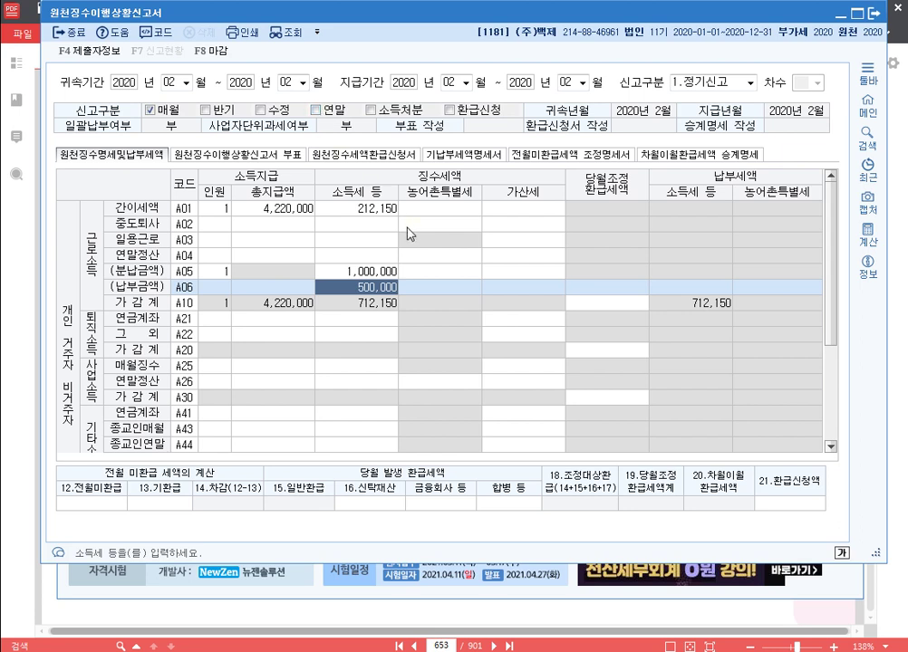
{"action": "left_click", "coordinate": [211, 257]}
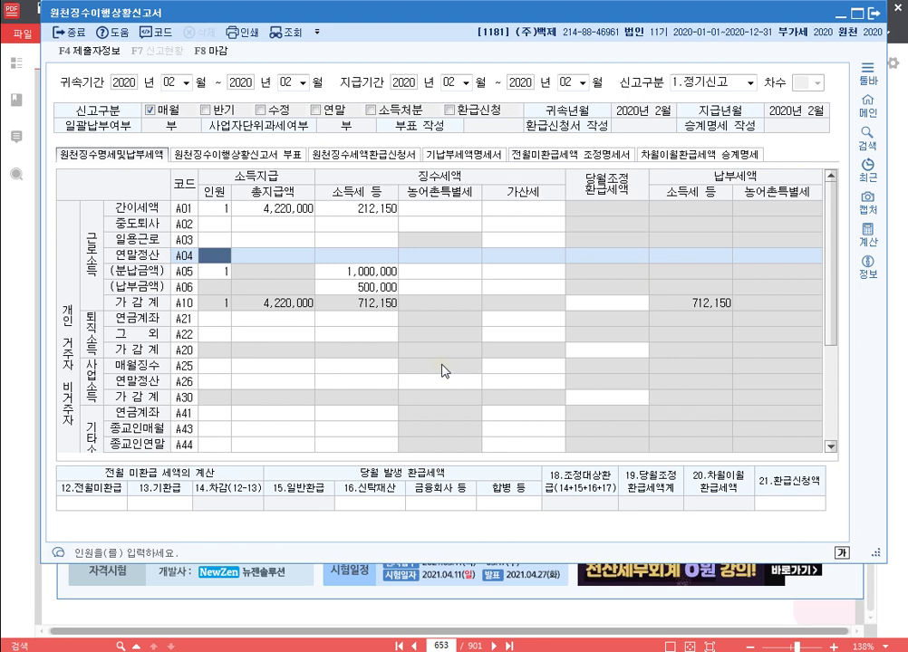
Step: Fill A04 연말정산 with 1 person, 총지급액 60,000,000 and 소득세 1,500,000
{"action": "type", "text": "1"}
{"action": "key", "text": "Return"}
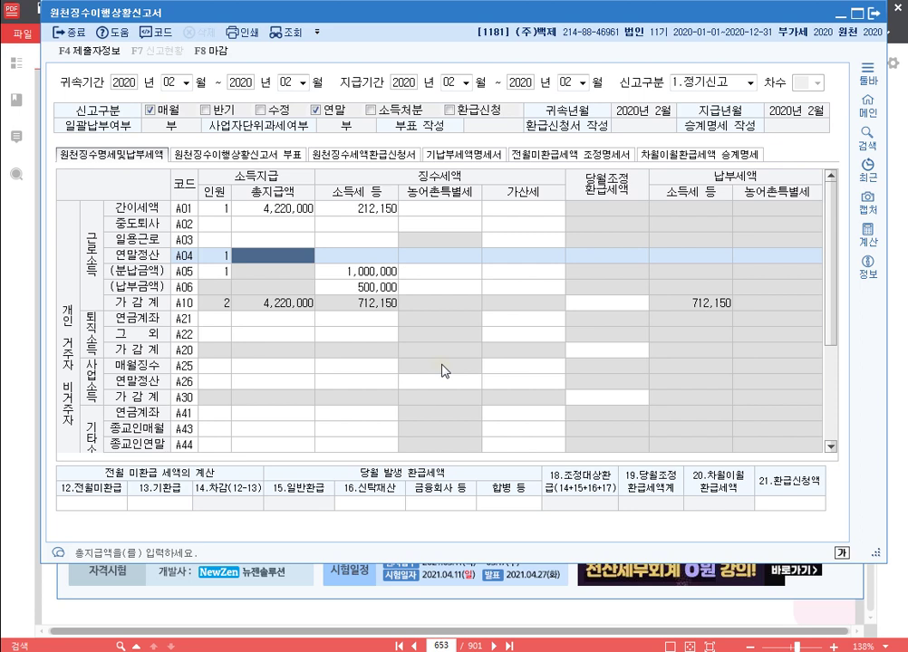
{"action": "type", "text": "60000000"}
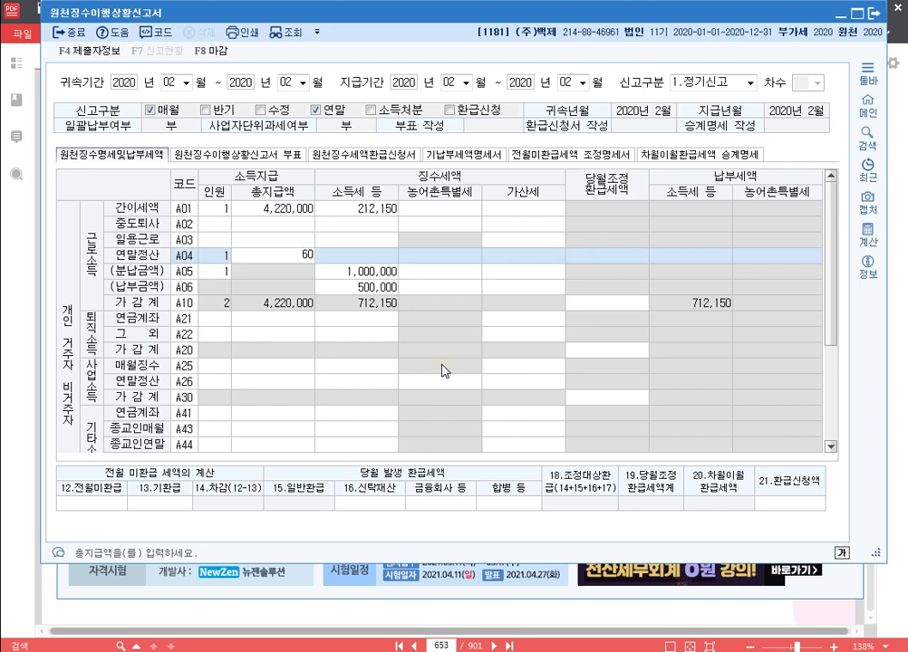
{"action": "key", "text": "Return"}
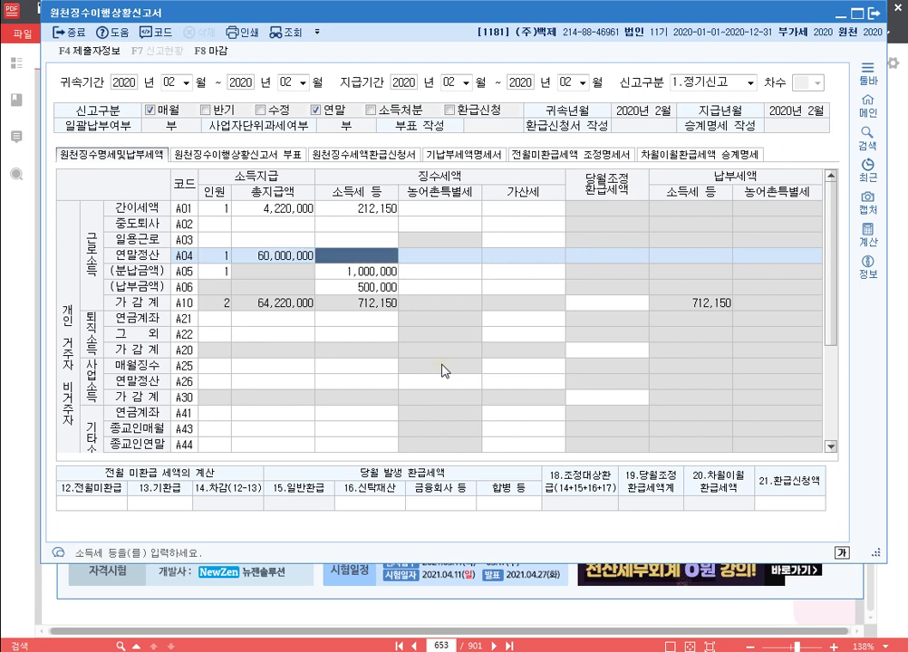
{"action": "type", "text": "1500000"}
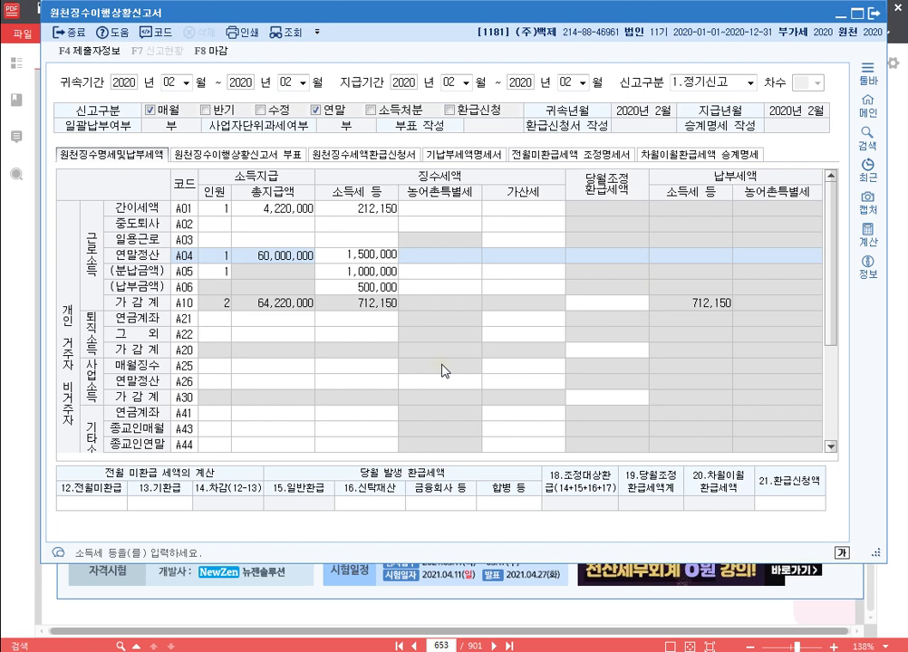
{"action": "key", "text": "Return"}
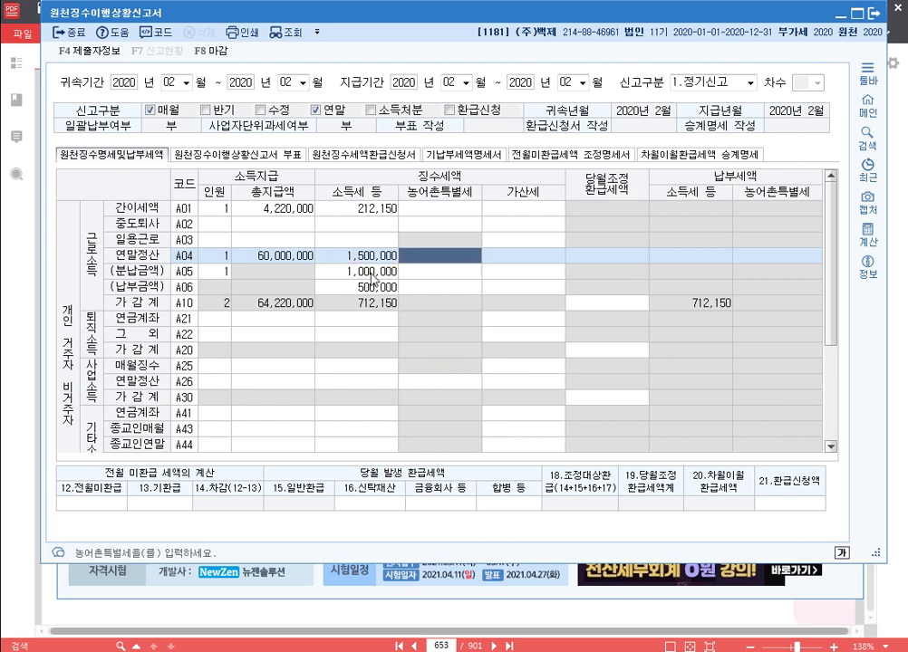
Step: Review the A01, A04, A05 and A06 amounts, then save the return
{"action": "left_click", "coordinate": [372, 274]}
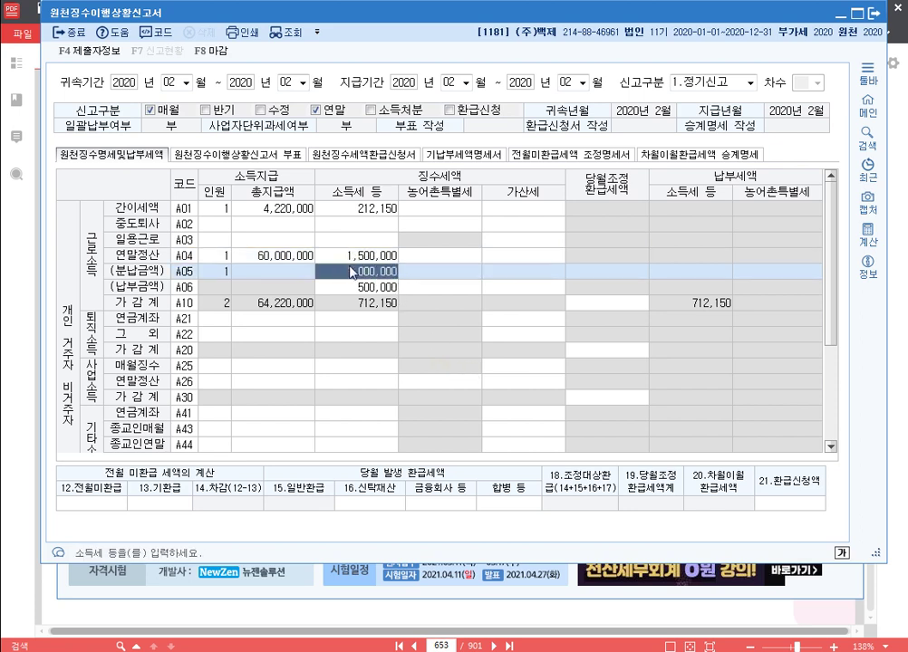
{"action": "left_click", "coordinate": [375, 290]}
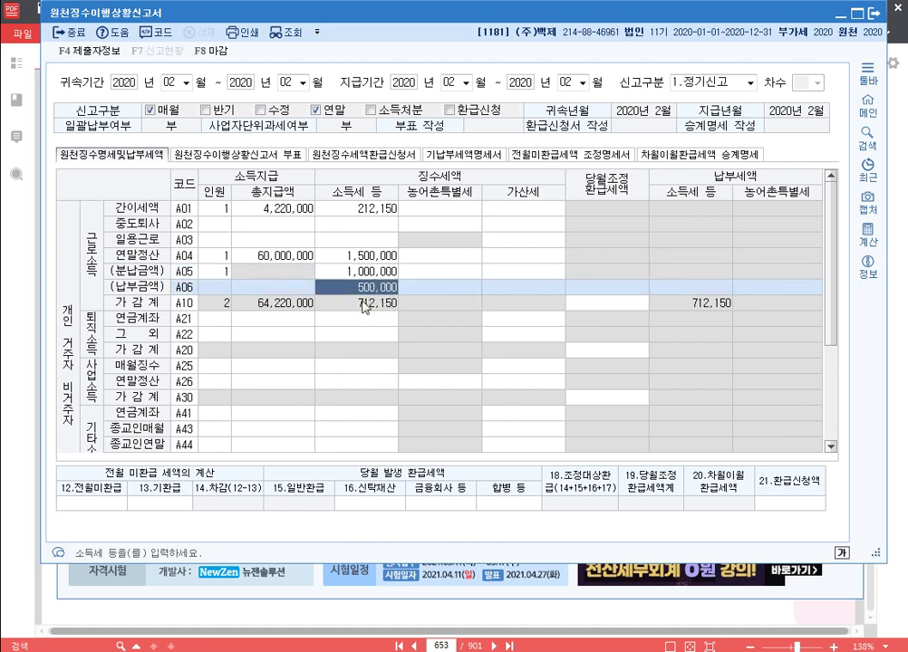
{"action": "left_click", "coordinate": [223, 256]}
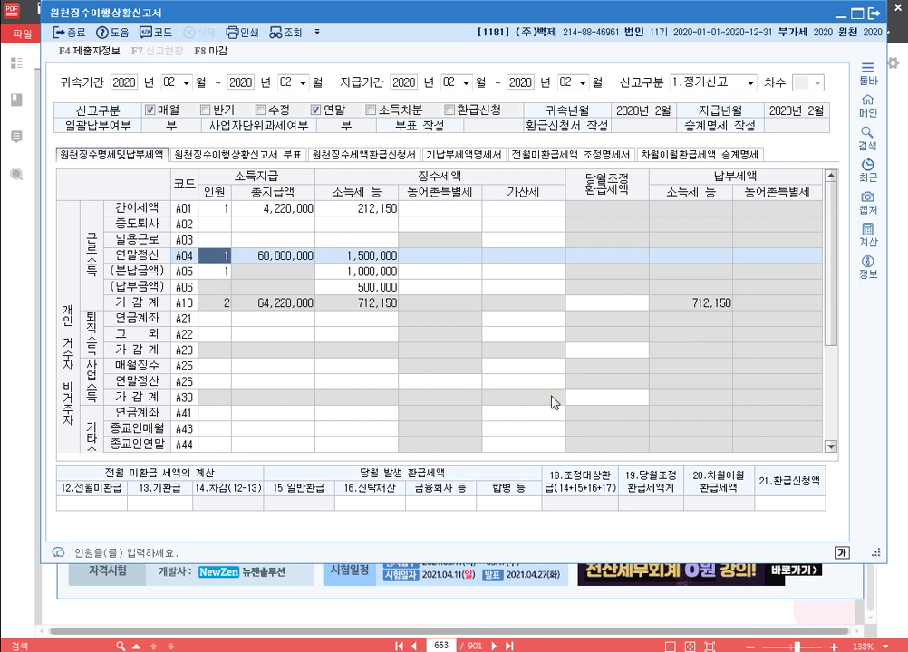
{"action": "left_click", "coordinate": [385, 208]}
{"action": "left_click", "coordinate": [388, 288]}
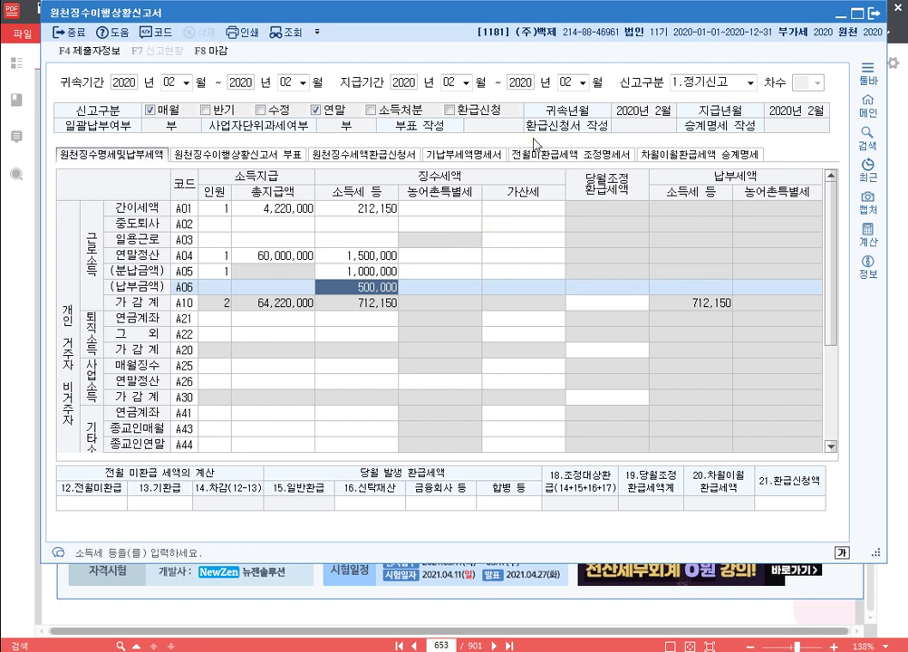
{"action": "key", "text": "Escape"}
{"action": "key", "text": "Return"}
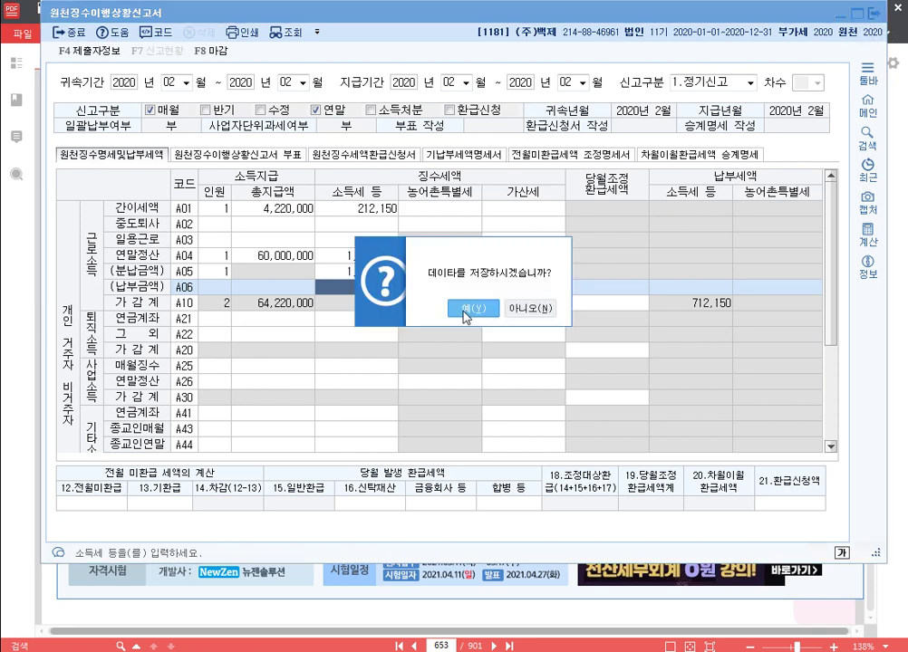